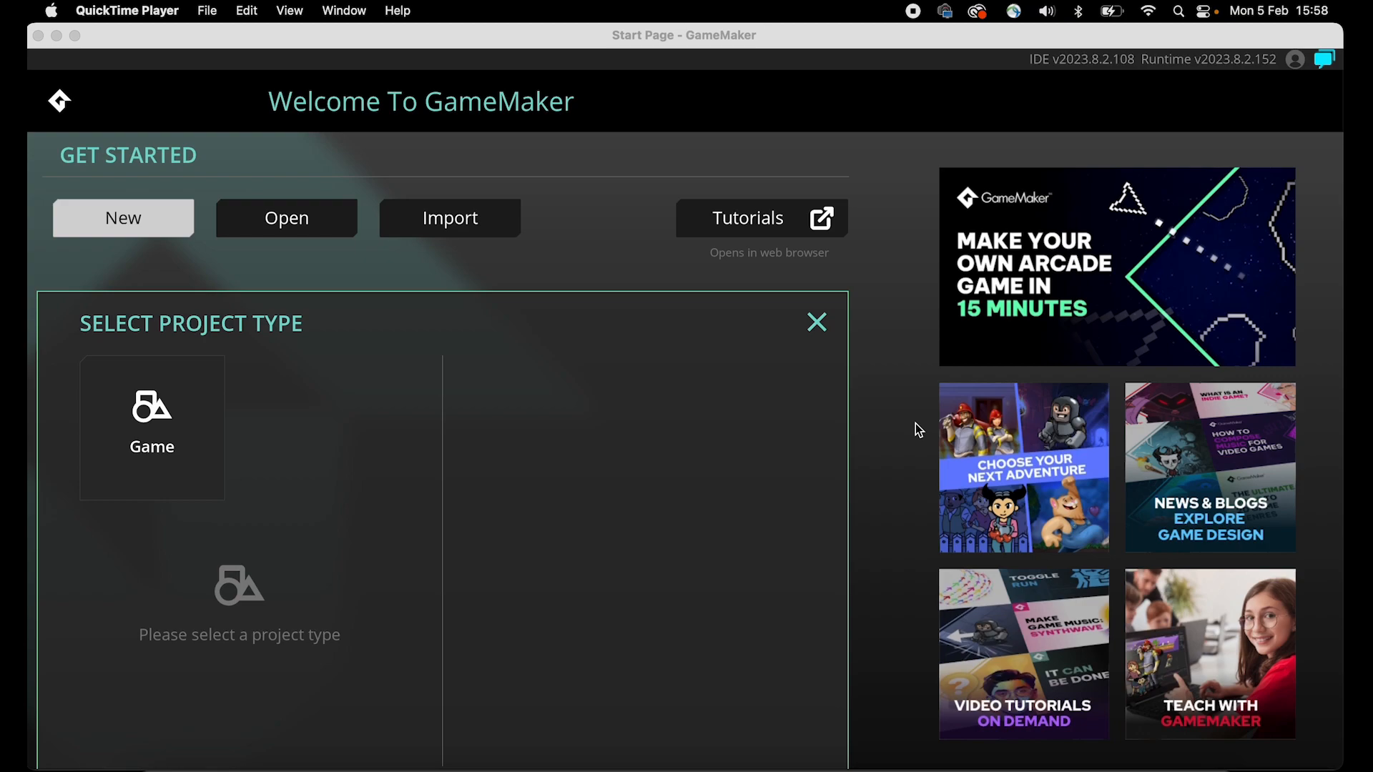
Create a new game project from the Blank Game template.
{"action": "left_click", "coordinate": [775, 38]}
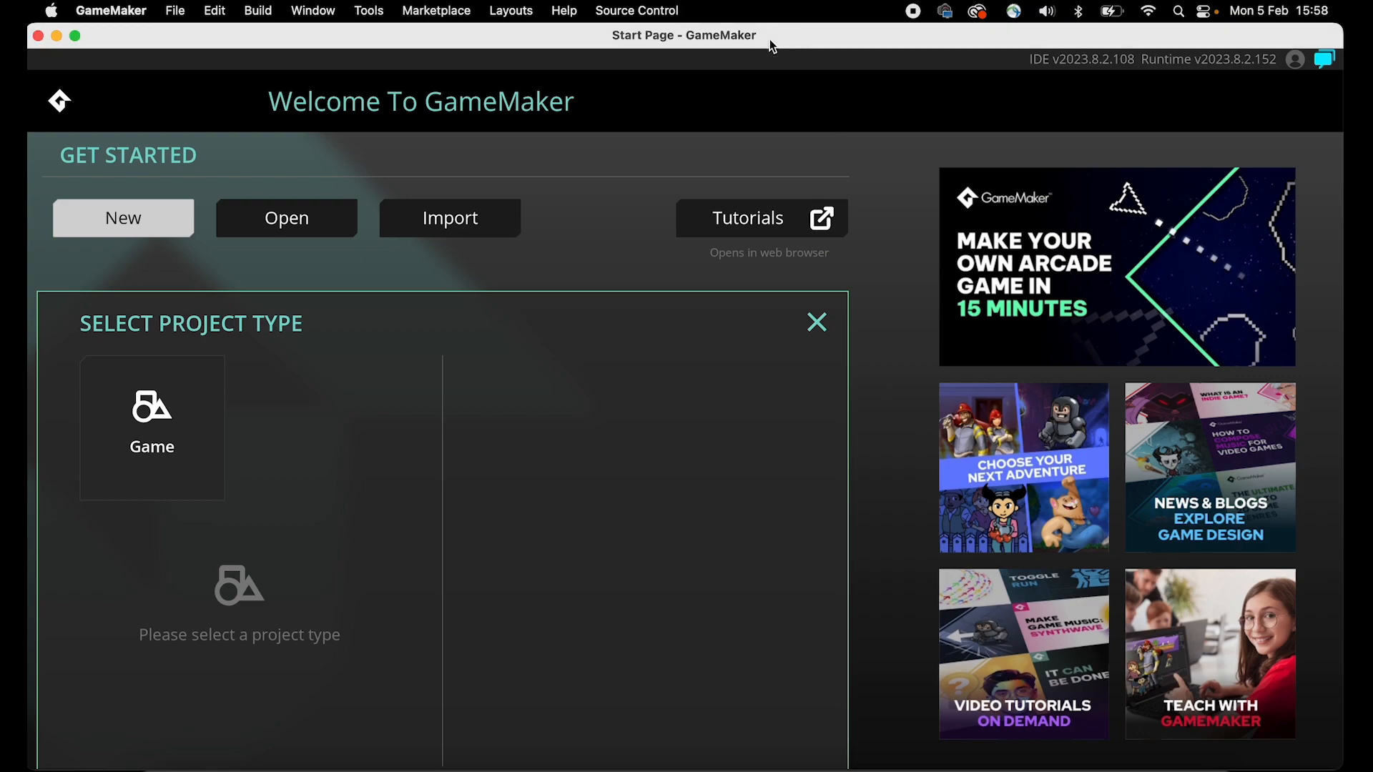
{"action": "left_click", "coordinate": [120, 218]}
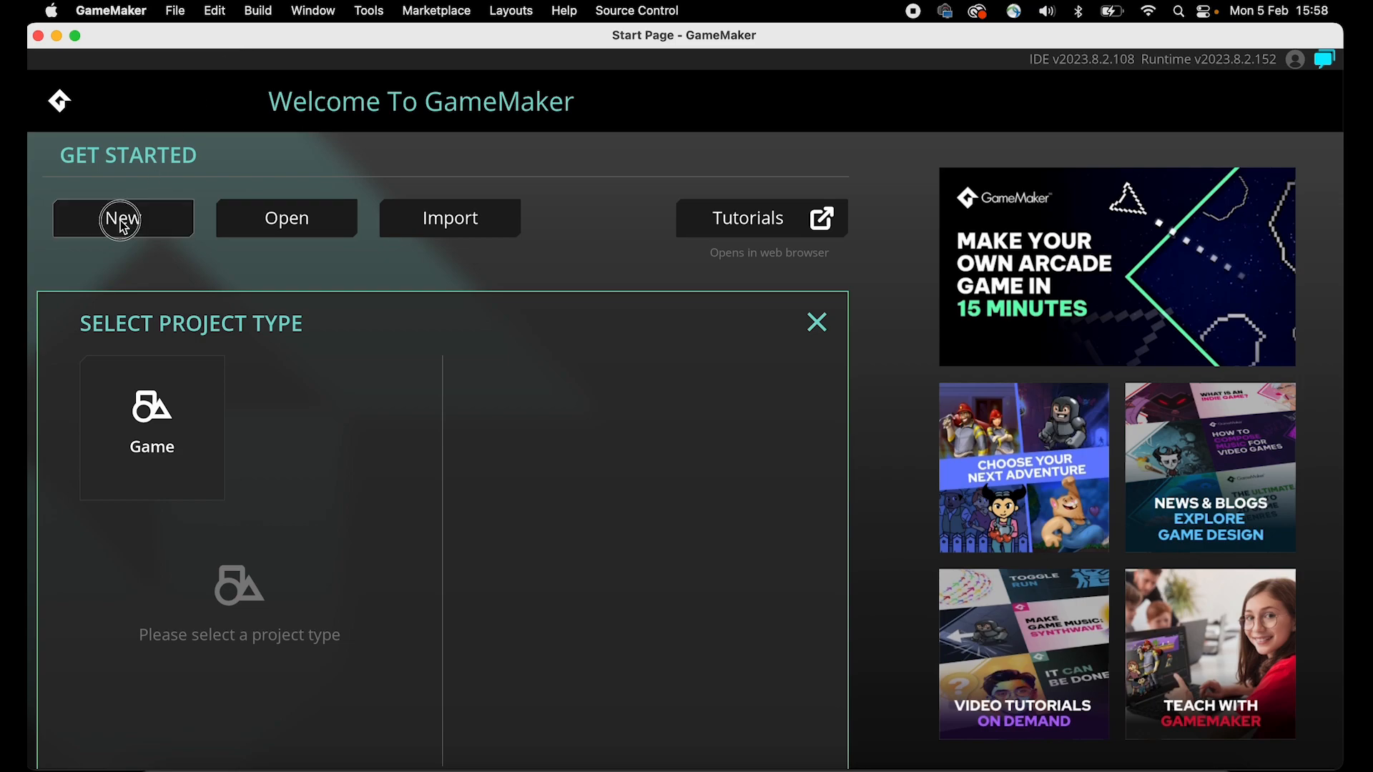
{"action": "left_click", "coordinate": [166, 474]}
{"action": "left_click", "coordinate": [162, 652]}
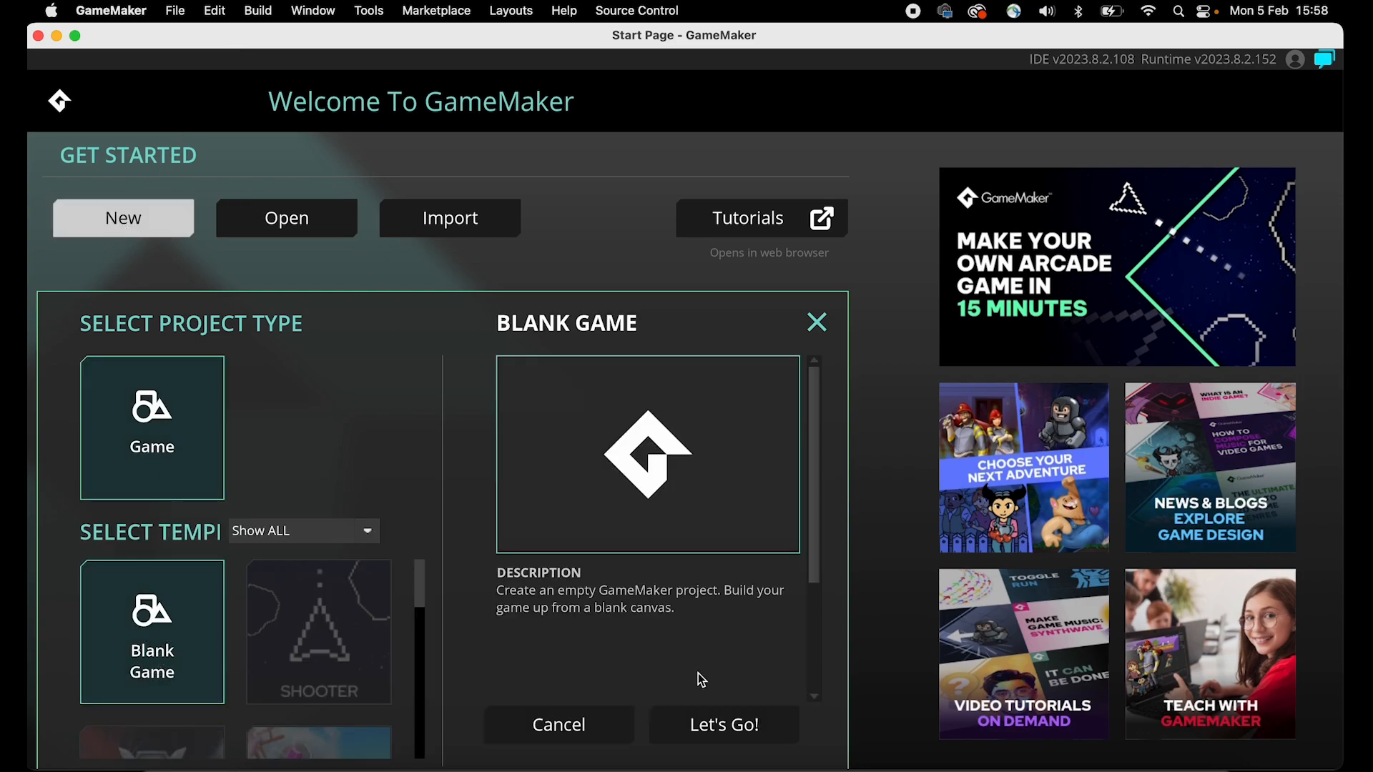
{"action": "left_click", "coordinate": [713, 735]}
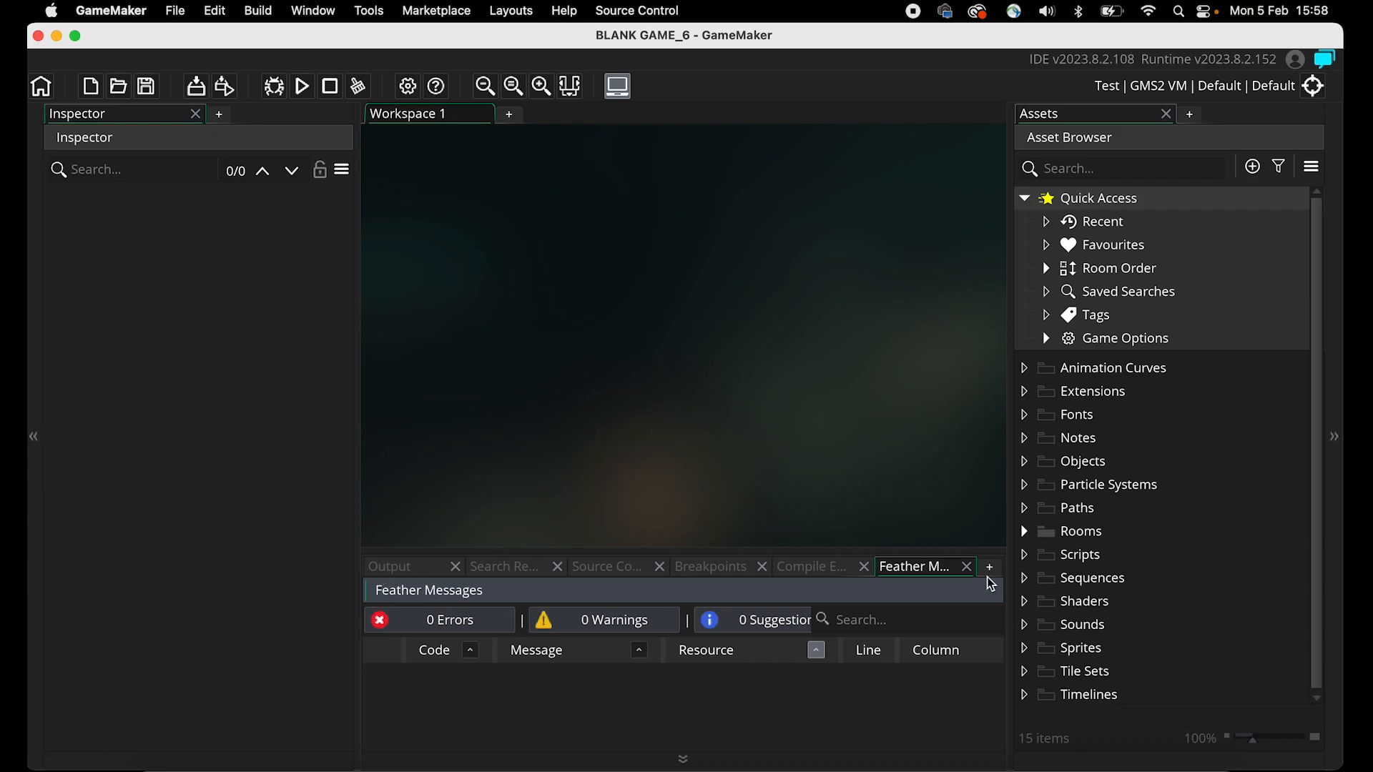
Enlarge the workspace by narrowing the Asset Browser and reducing the height of the output and messages area.
{"action": "left_click_drag", "start_coordinate": [1013, 422], "coordinate": [1118, 420]}
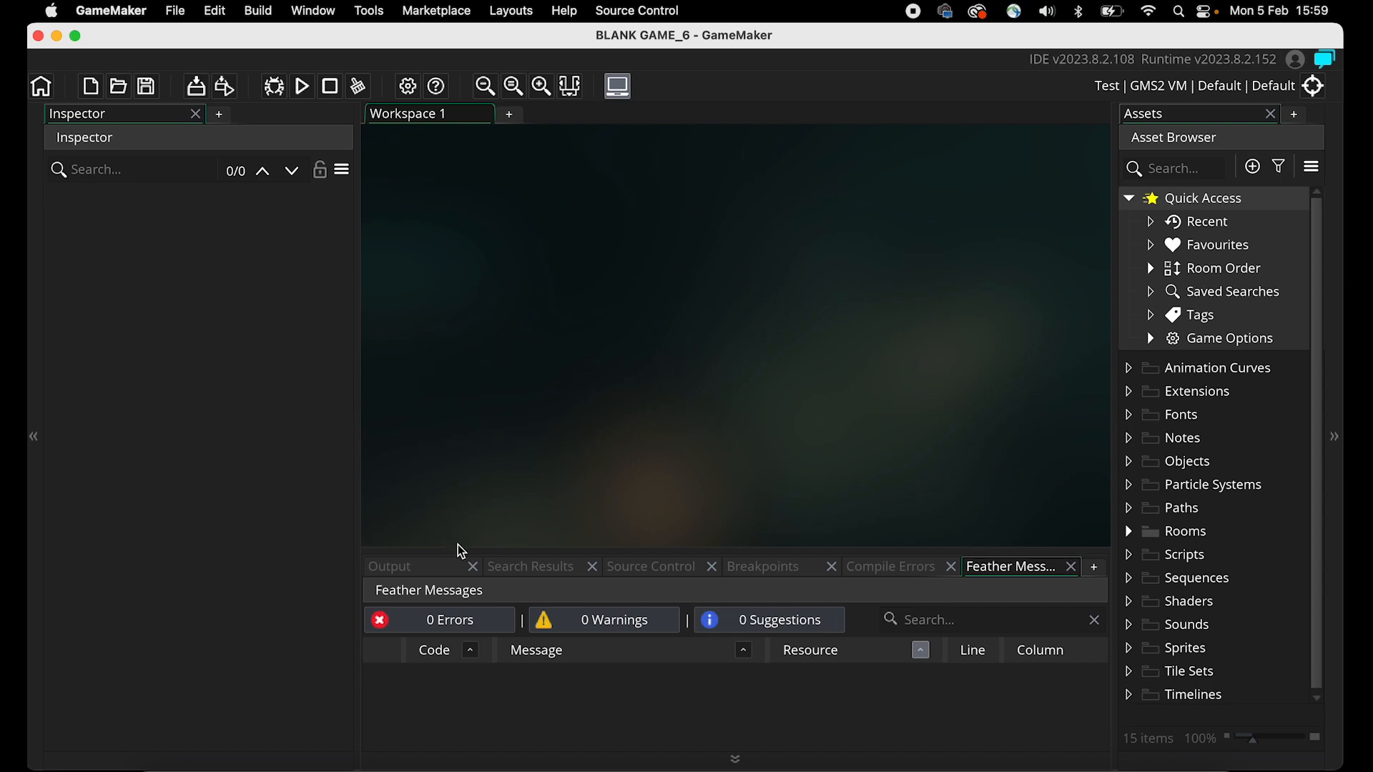
{"action": "left_click_drag", "start_coordinate": [454, 552], "coordinate": [455, 608]}
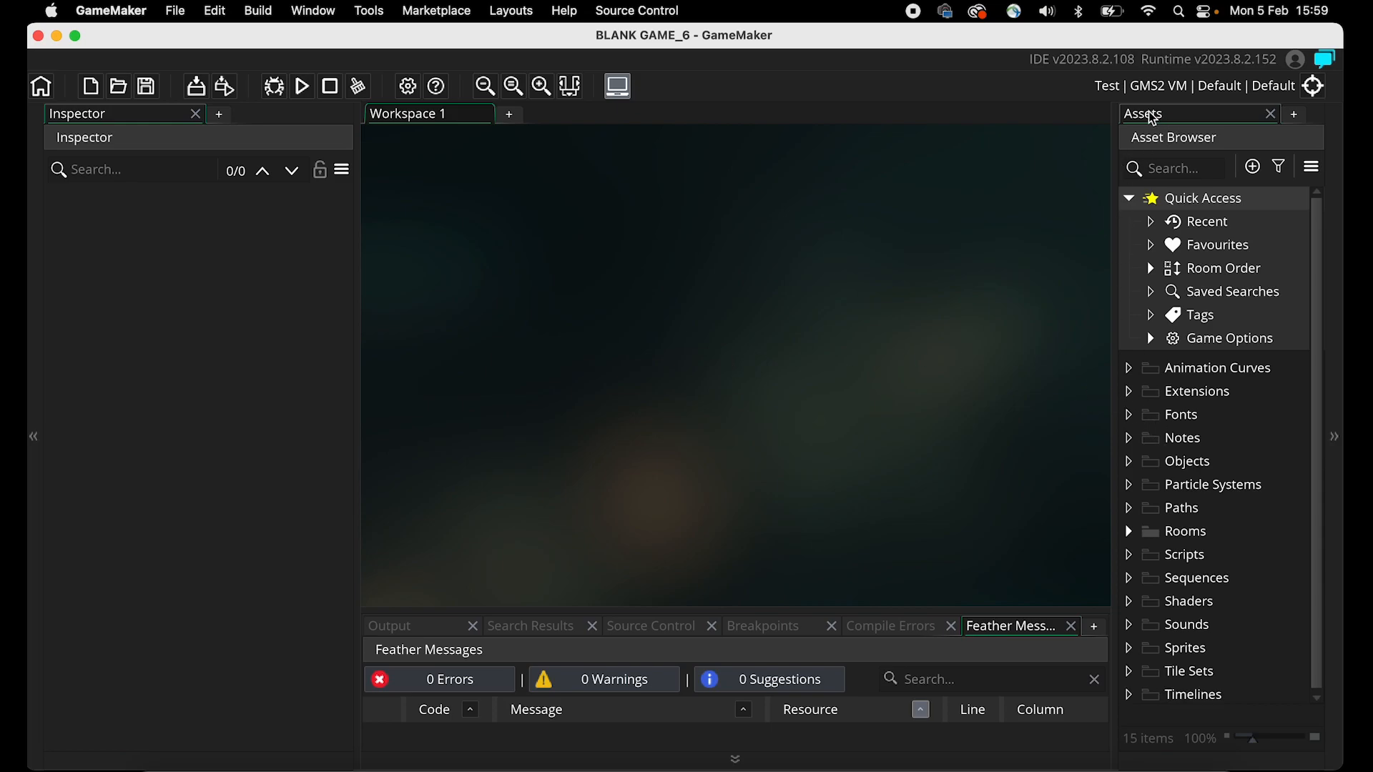
Create a new object in the Objects group and name it Avatar_obj.
{"action": "left_click", "coordinate": [1178, 467]}
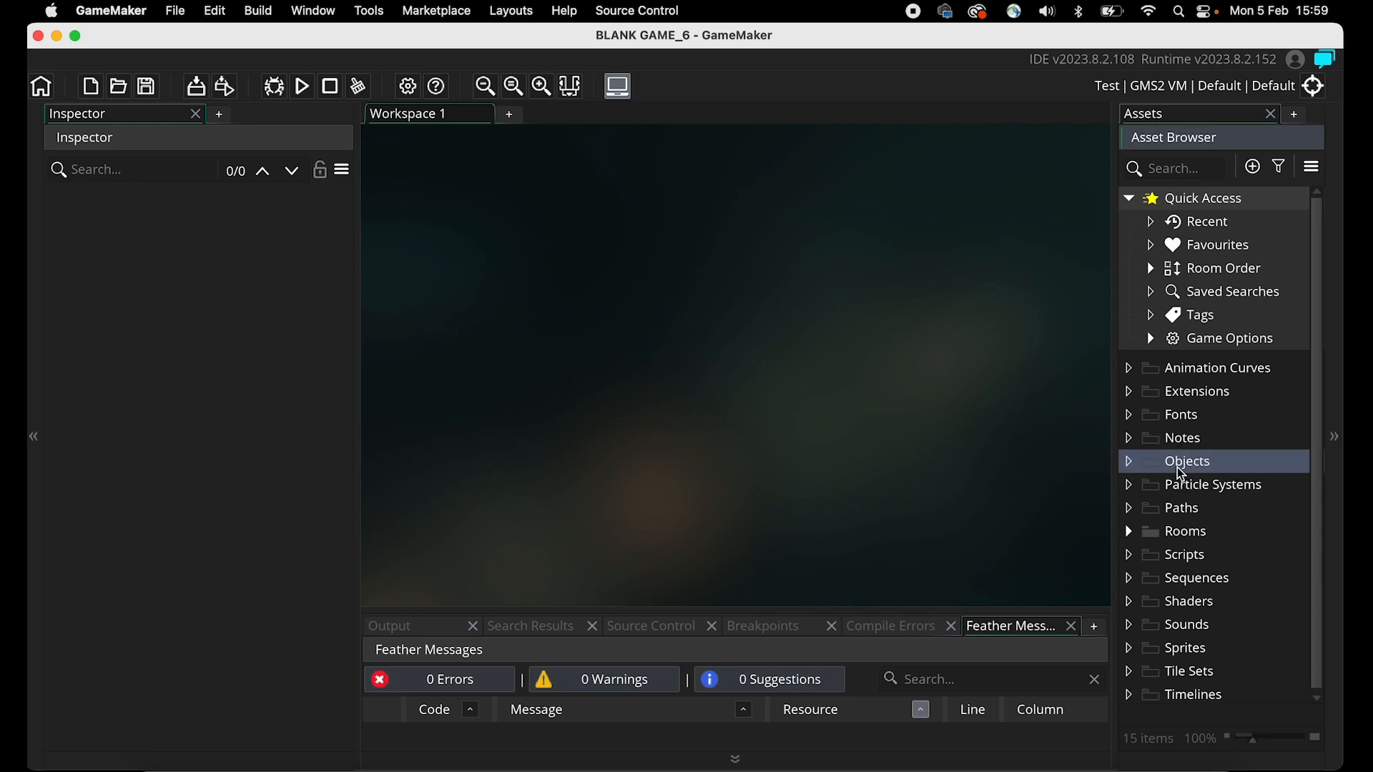
{"action": "right_click", "coordinate": [1189, 469]}
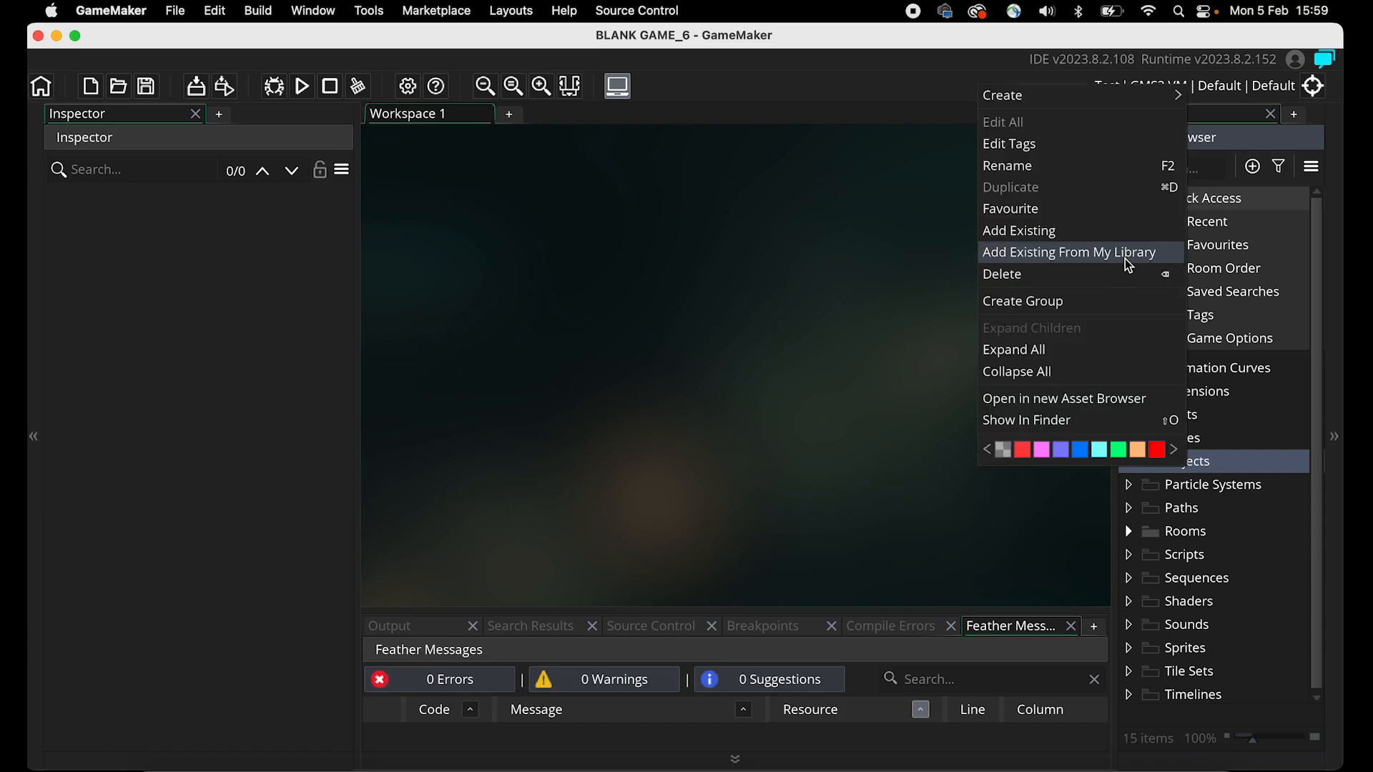
{"action": "mouse_move", "coordinate": [1060, 100]}
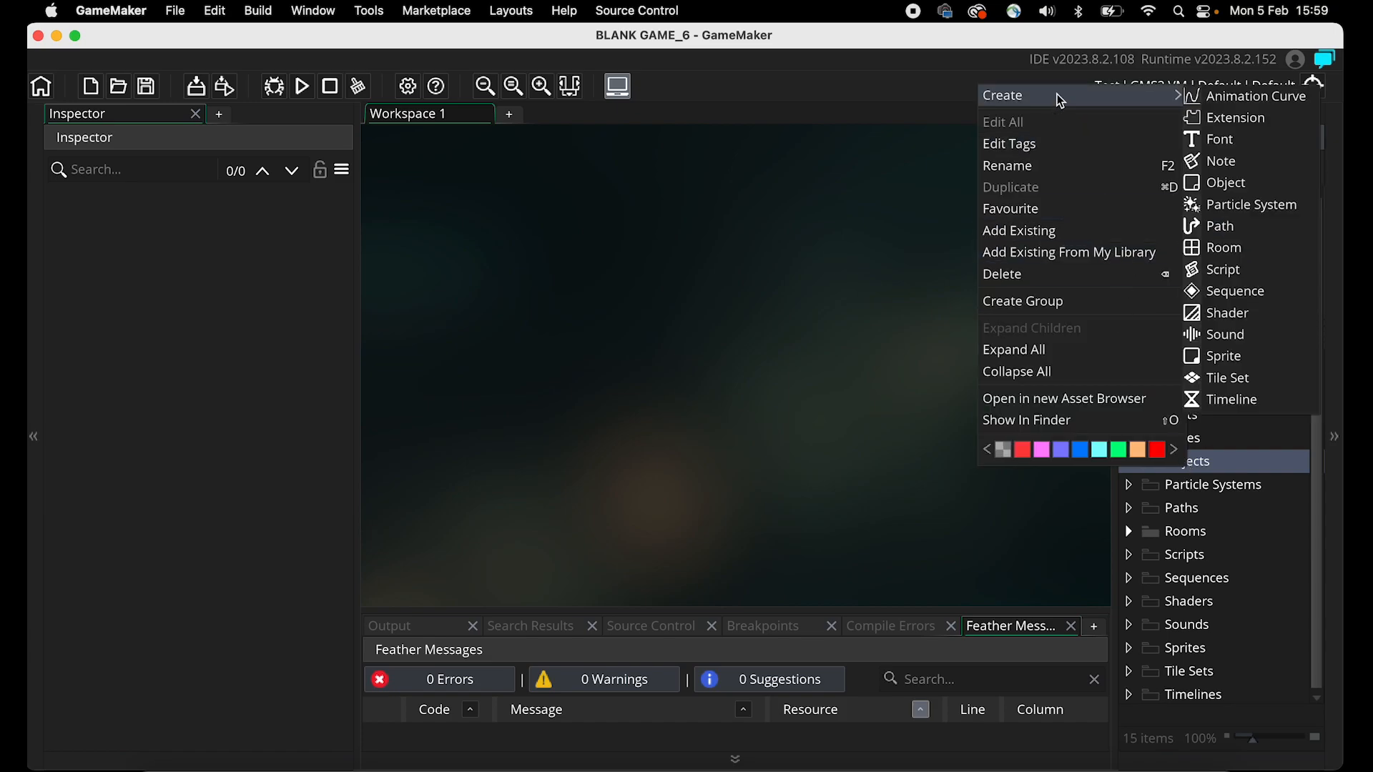
{"action": "left_click", "coordinate": [1229, 184]}
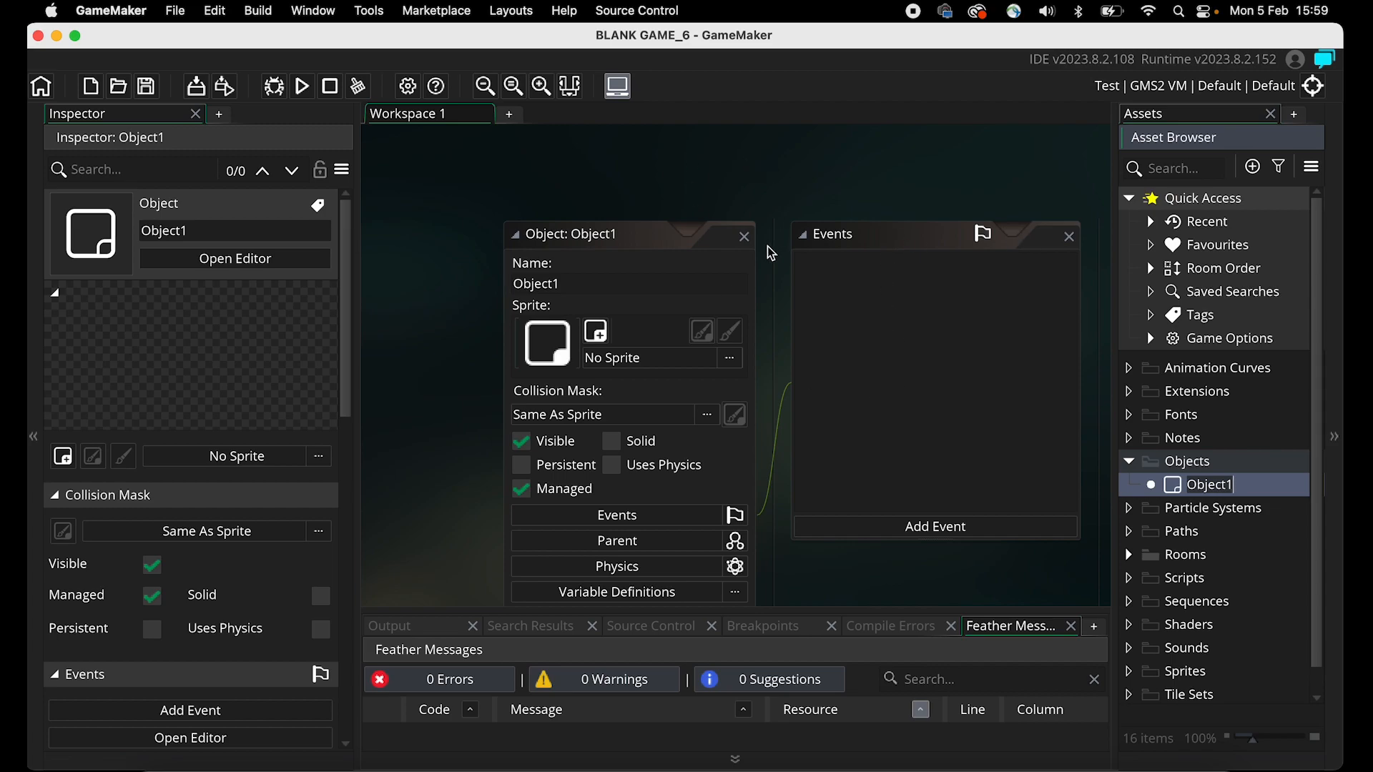
{"action": "left_click", "coordinate": [604, 283]}
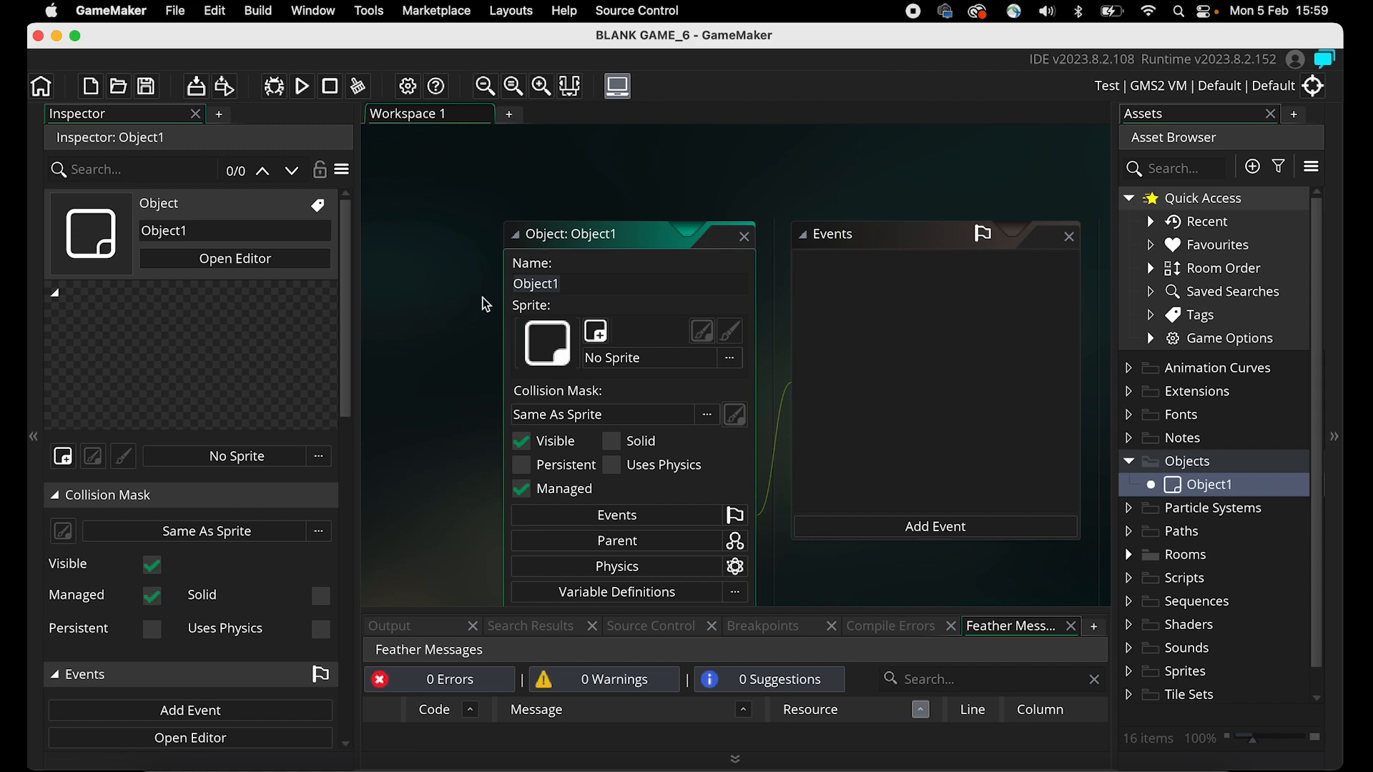
{"action": "left_click", "coordinate": [561, 278]}
{"action": "key", "text": "super+a"}
{"action": "type", "text": "Avatar_obj"}
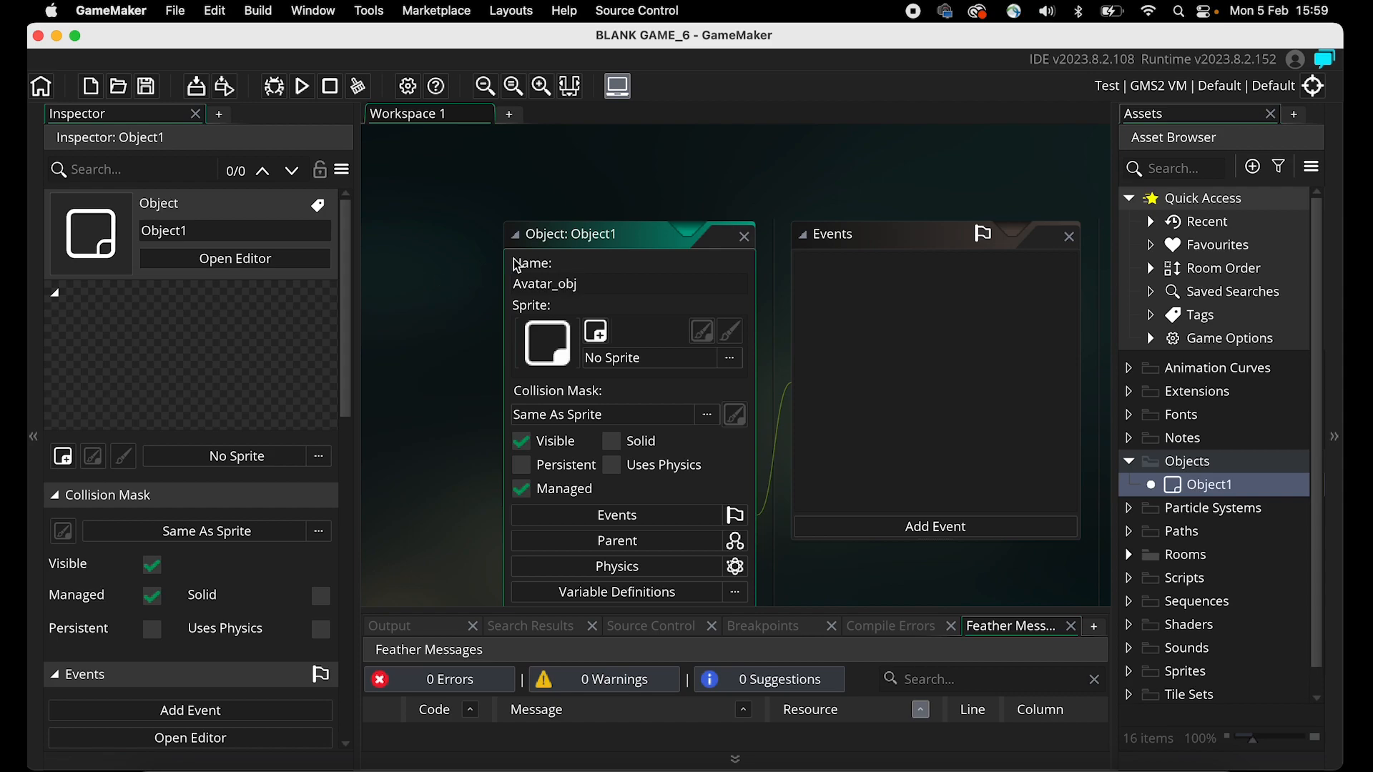
{"action": "left_click", "coordinate": [560, 286]}
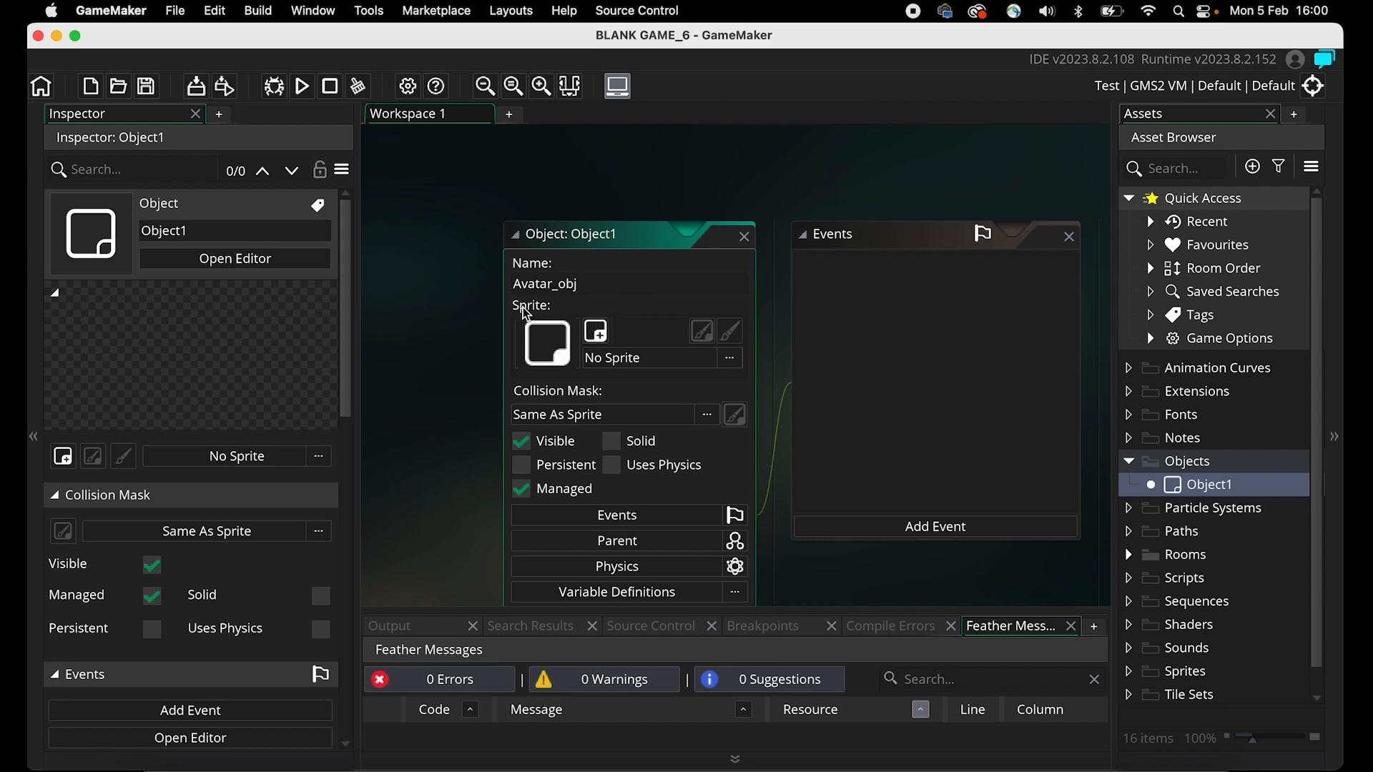
Create a new sprite for Avatar_obj, name it Avatar_spr, and open its image for editing.
{"action": "left_click", "coordinate": [596, 331]}
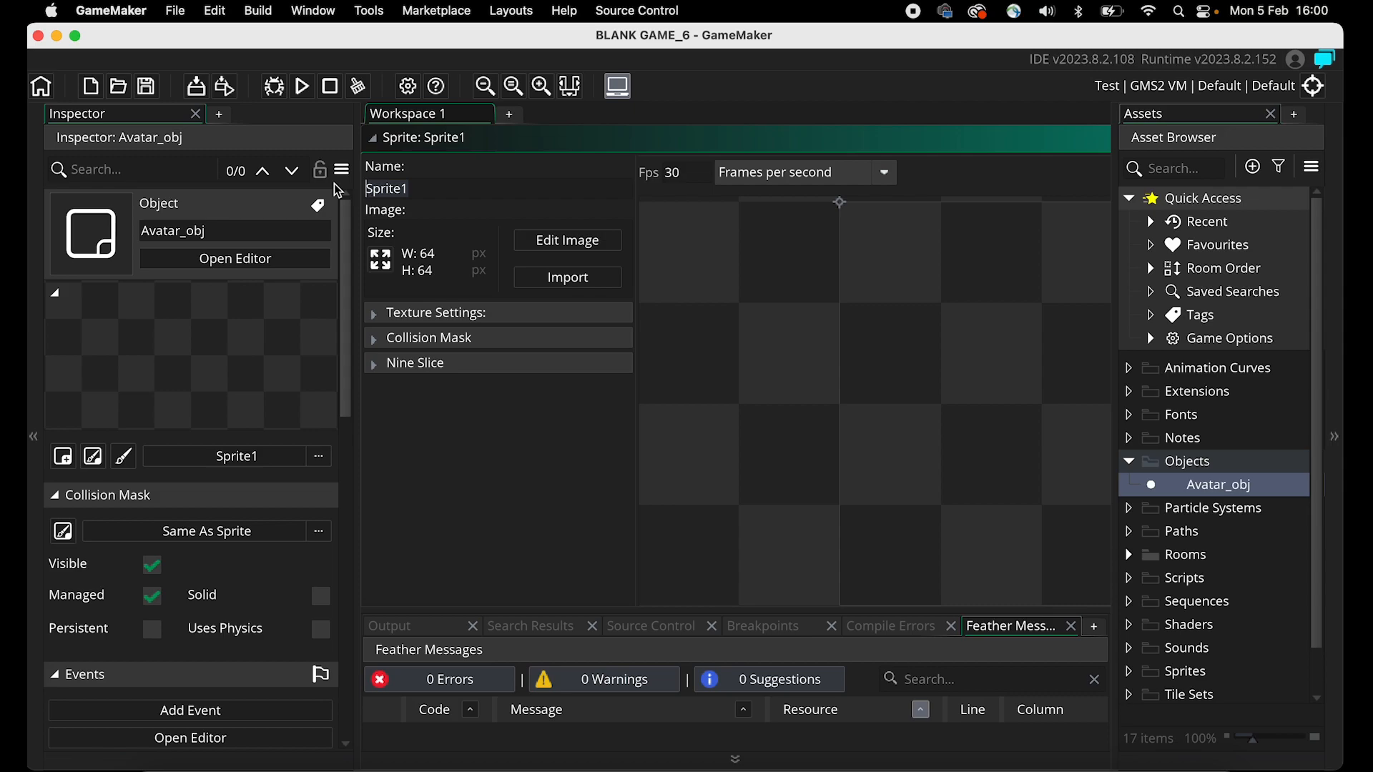
{"action": "type", "text": "Avatar_spr"}
{"action": "left_click", "coordinate": [557, 241]}
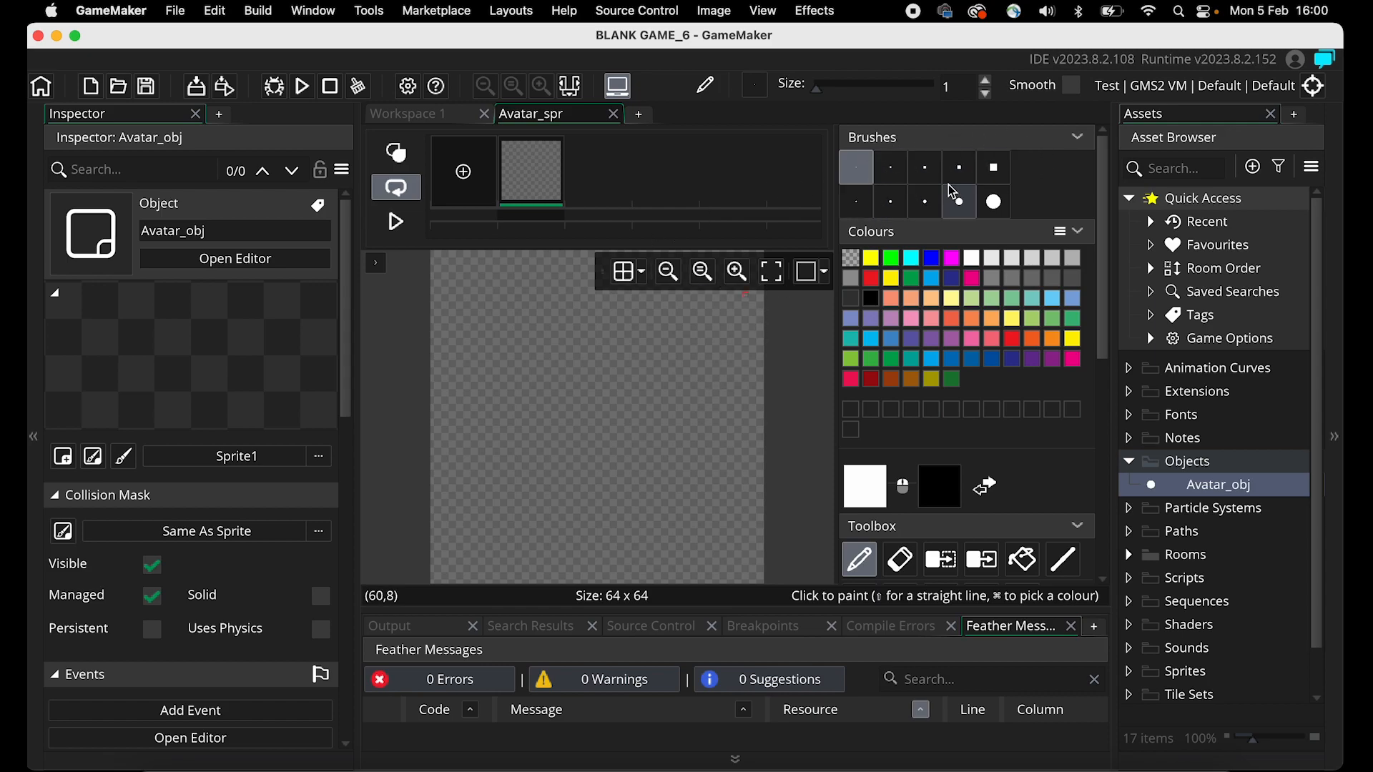
{"action": "left_click", "coordinate": [958, 201]}
{"action": "left_click", "coordinate": [925, 201]}
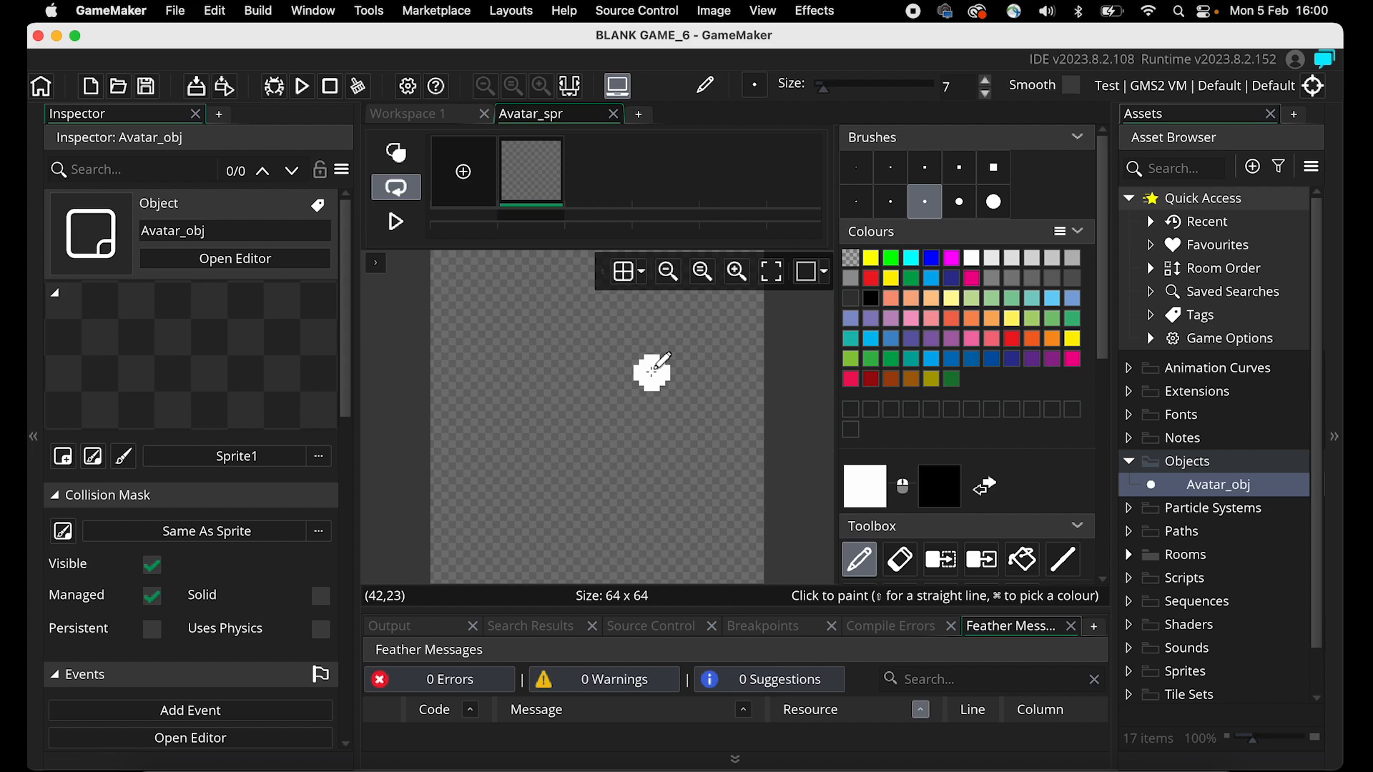
{"action": "left_click", "coordinate": [872, 259]}
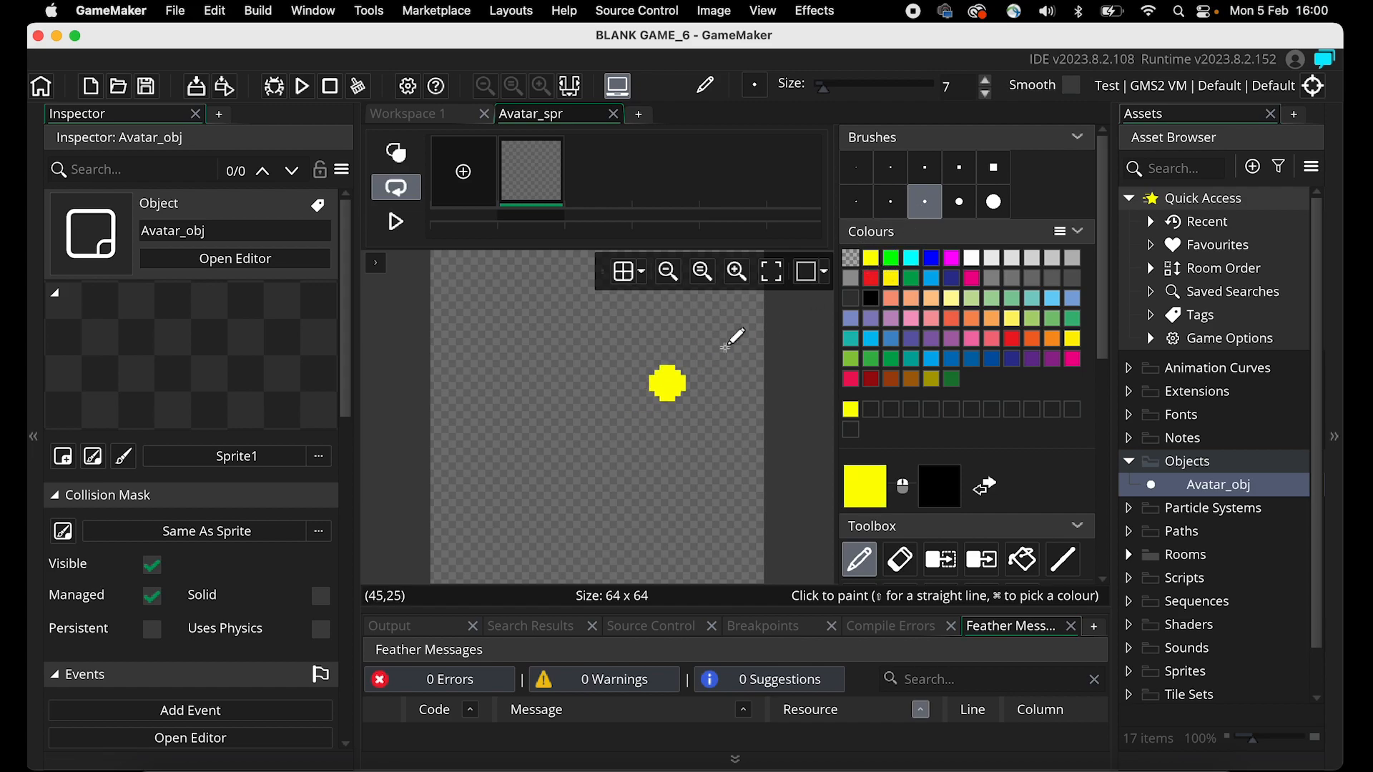
{"action": "left_click", "coordinate": [929, 298]}
{"action": "scroll", "coordinate": [934, 384], "scroll_direction": "down", "scroll_amount": 5}
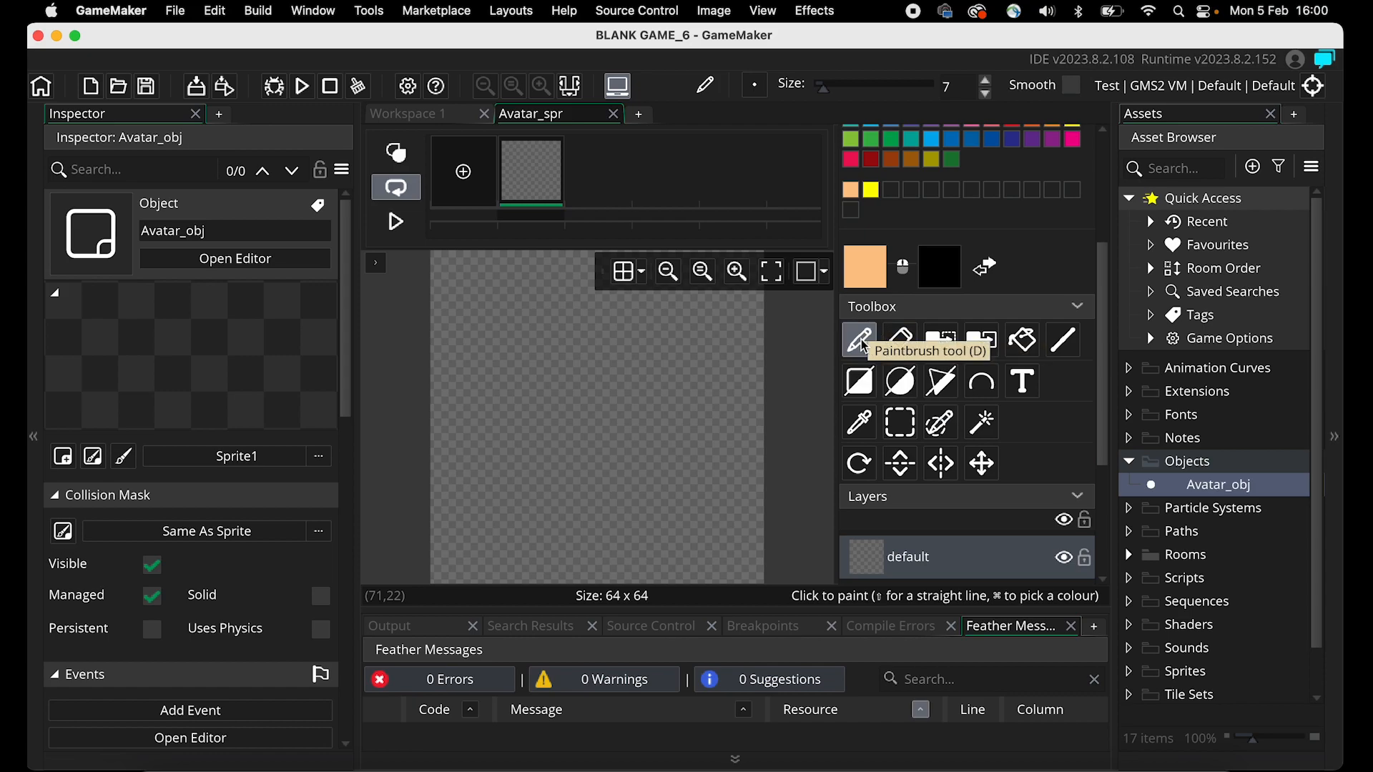
{"action": "left_click", "coordinate": [859, 381]}
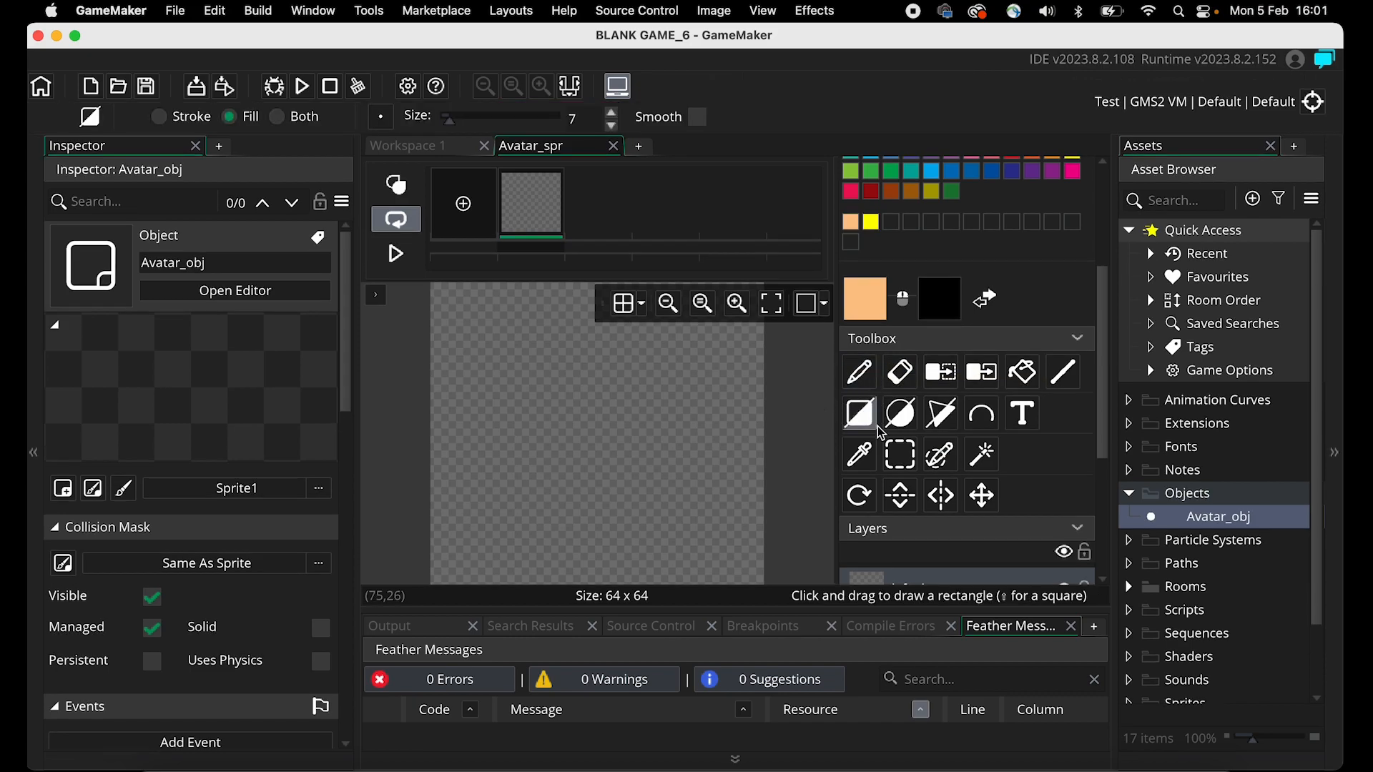
{"action": "left_click", "coordinate": [902, 371]}
{"action": "left_click", "coordinate": [859, 372]}
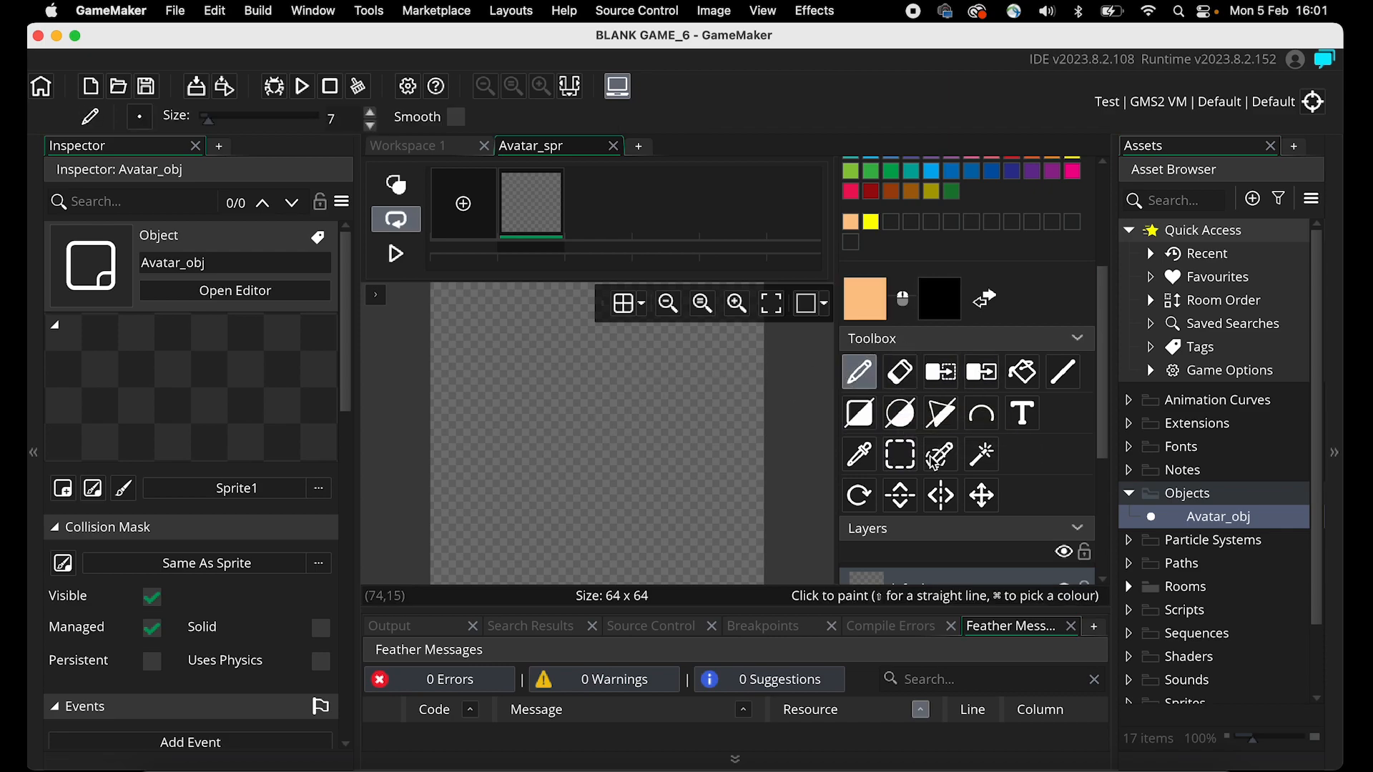
{"action": "left_click", "coordinate": [724, 457]}
Draw a spaceship from red filled rectangles: a wide body, a nose, a wing on each side, and a small tail.
{"action": "left_click", "coordinate": [859, 413]}
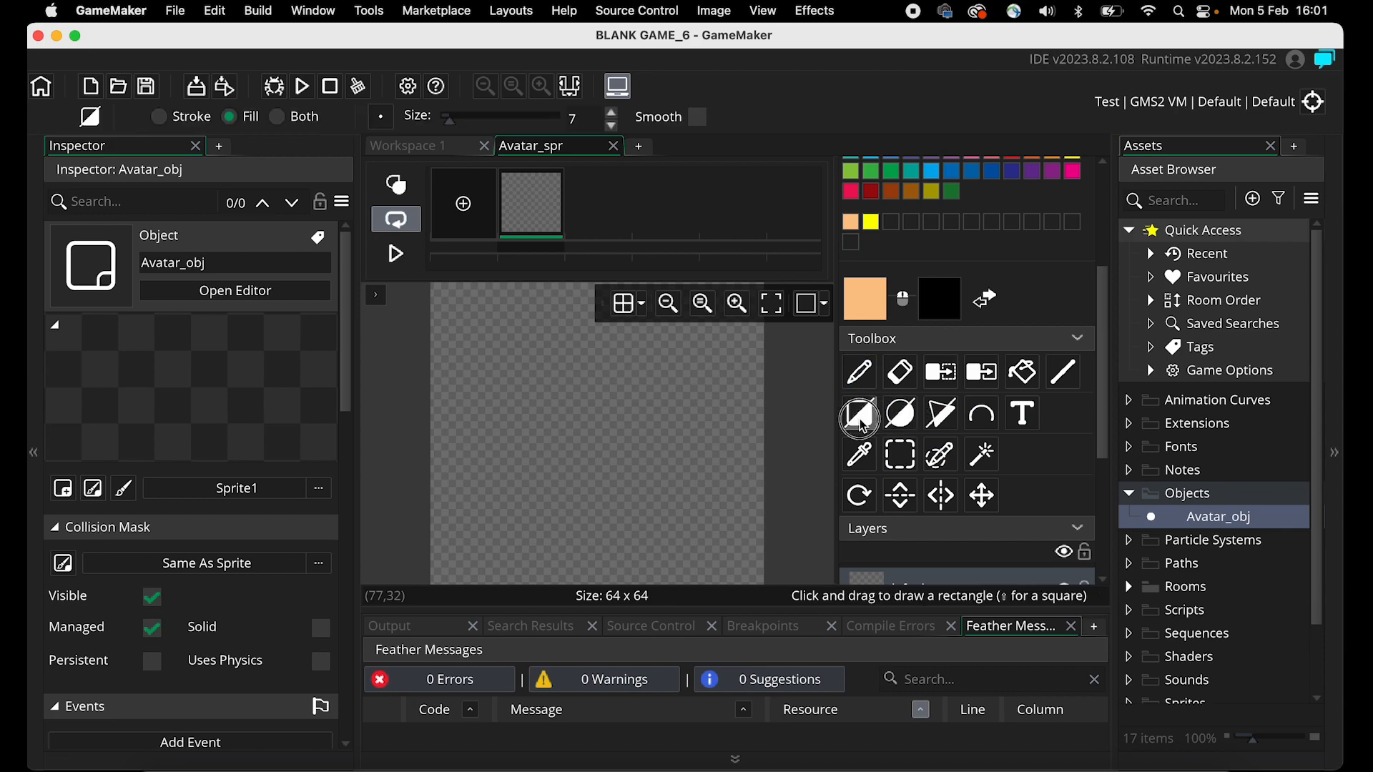
{"action": "scroll", "coordinate": [906, 407], "scroll_direction": "up", "scroll_amount": 3}
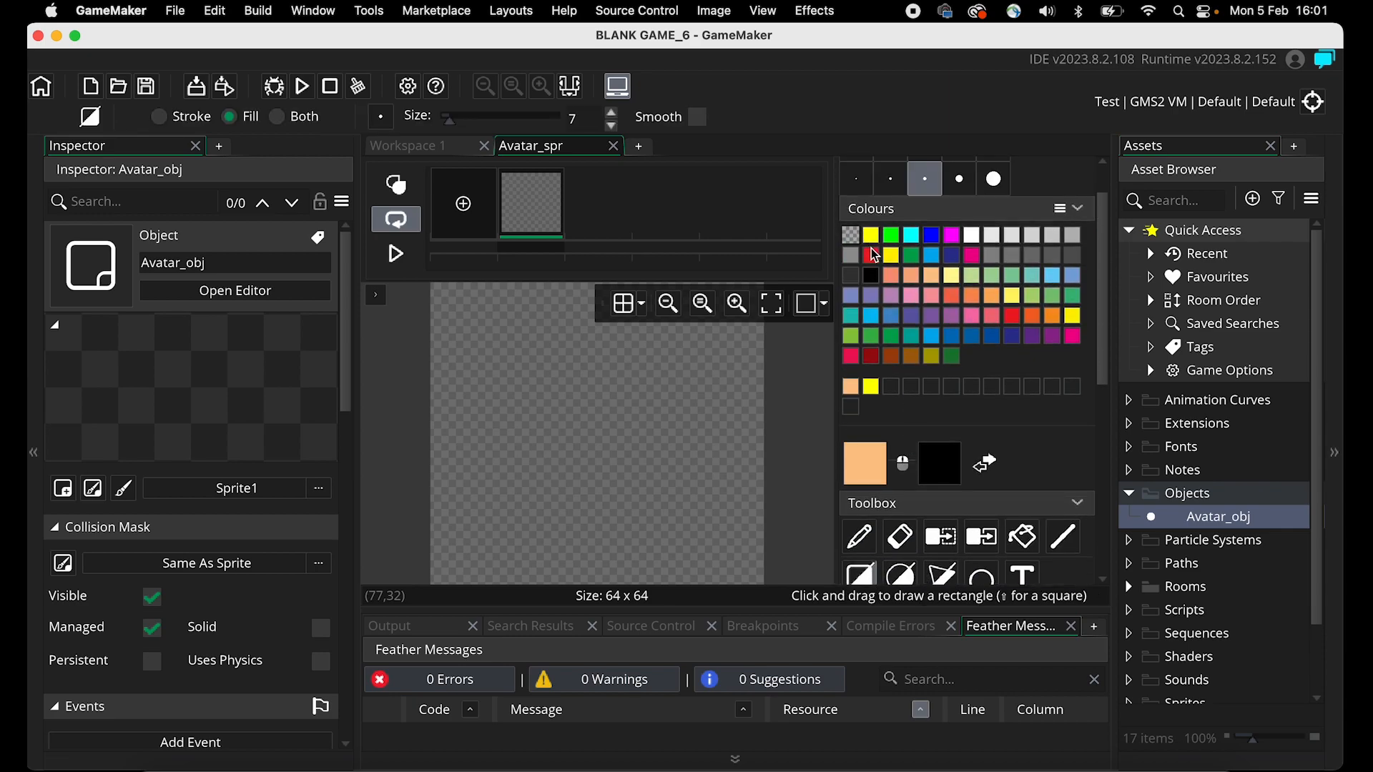
{"action": "left_click", "coordinate": [871, 254]}
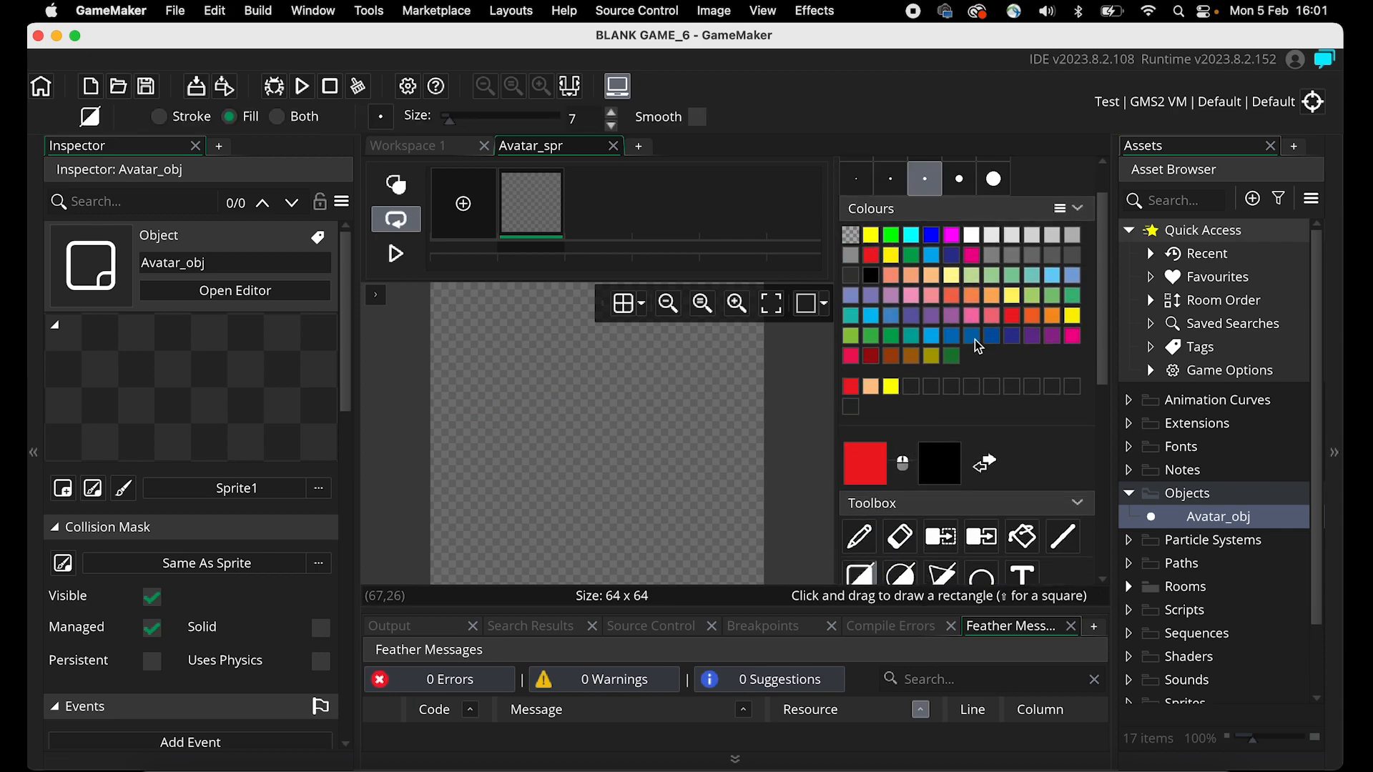
{"action": "scroll", "coordinate": [978, 347], "scroll_direction": "up", "scroll_amount": 2}
{"action": "left_click", "coordinate": [925, 199]}
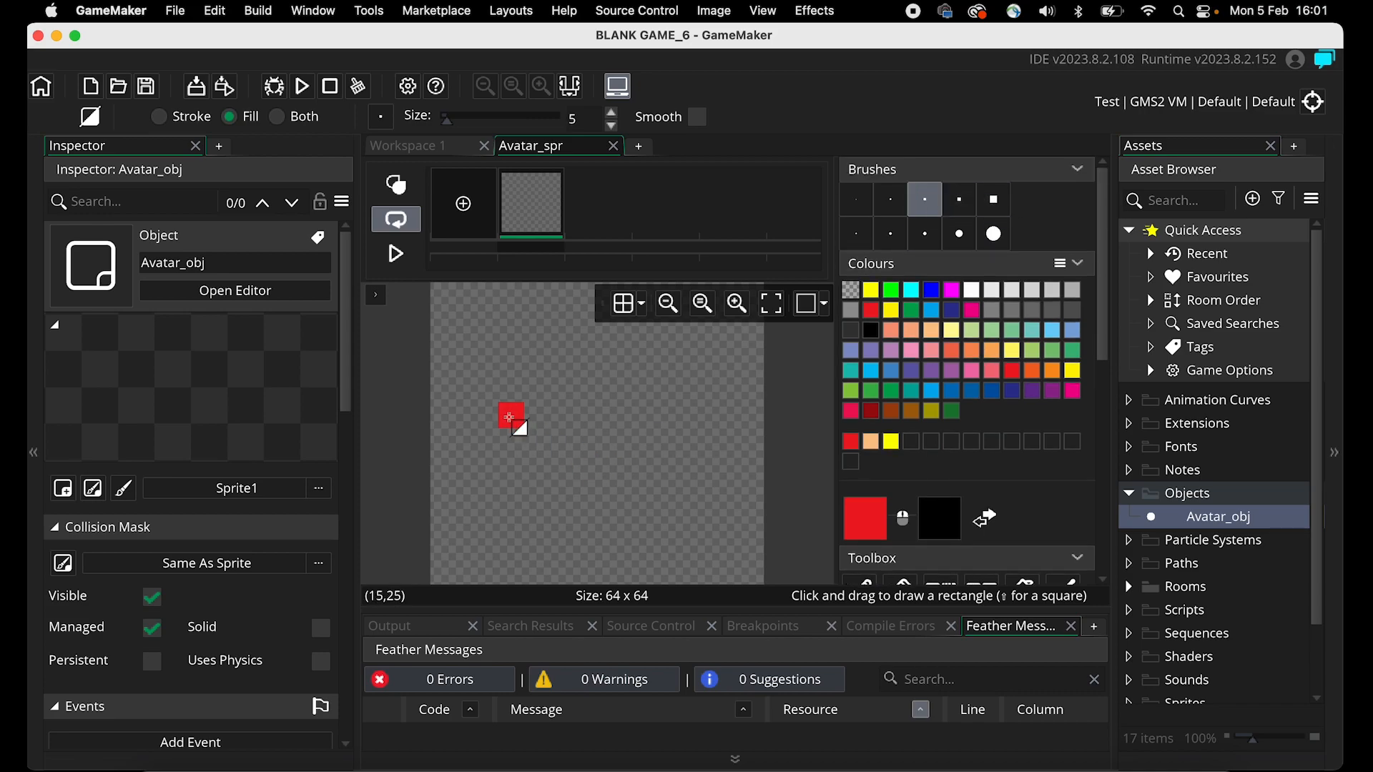
{"action": "left_click_drag", "start_coordinate": [478, 399], "coordinate": [665, 509]}
{"action": "left_click_drag", "start_coordinate": [661, 431], "coordinate": [717, 454]}
{"action": "left_click_drag", "start_coordinate": [506, 356], "coordinate": [522, 533]}
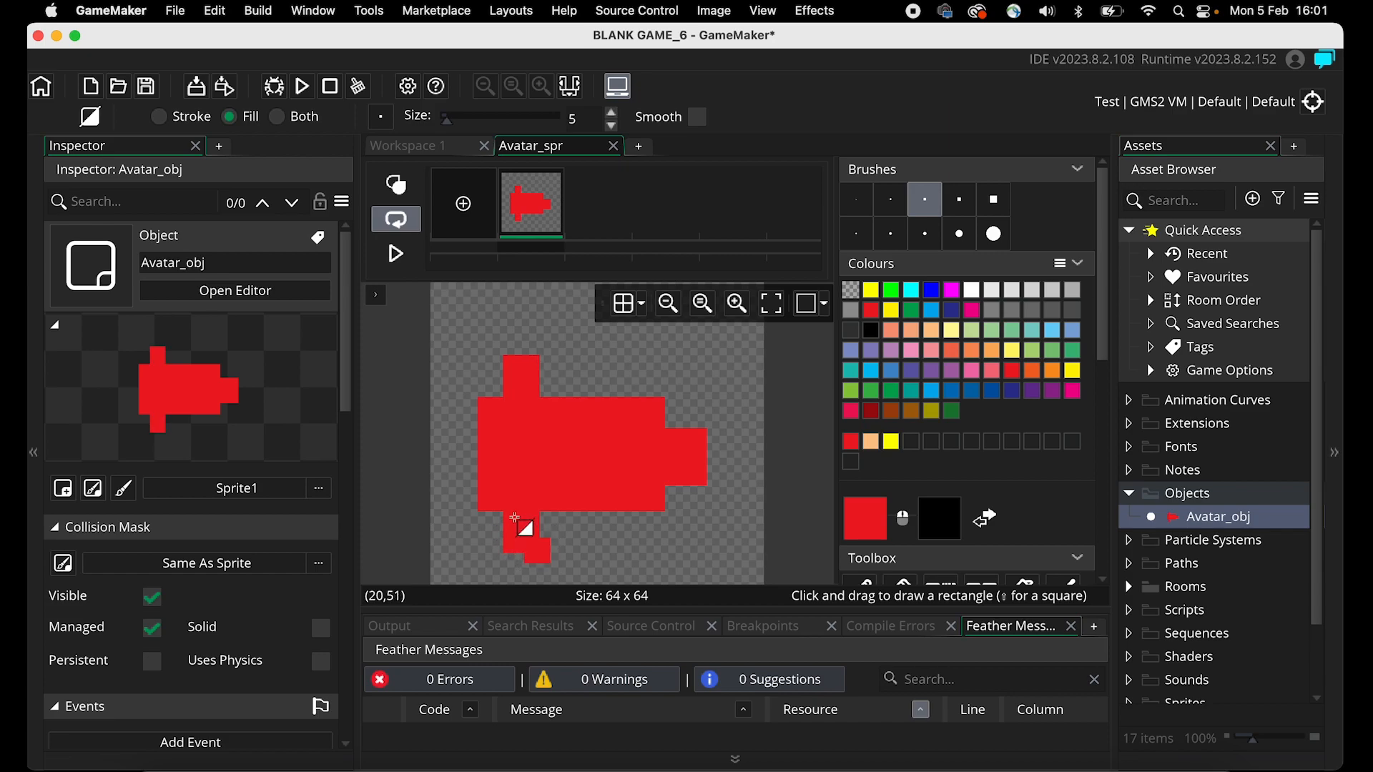
{"action": "left_click_drag", "start_coordinate": [460, 452], "coordinate": [492, 465]}
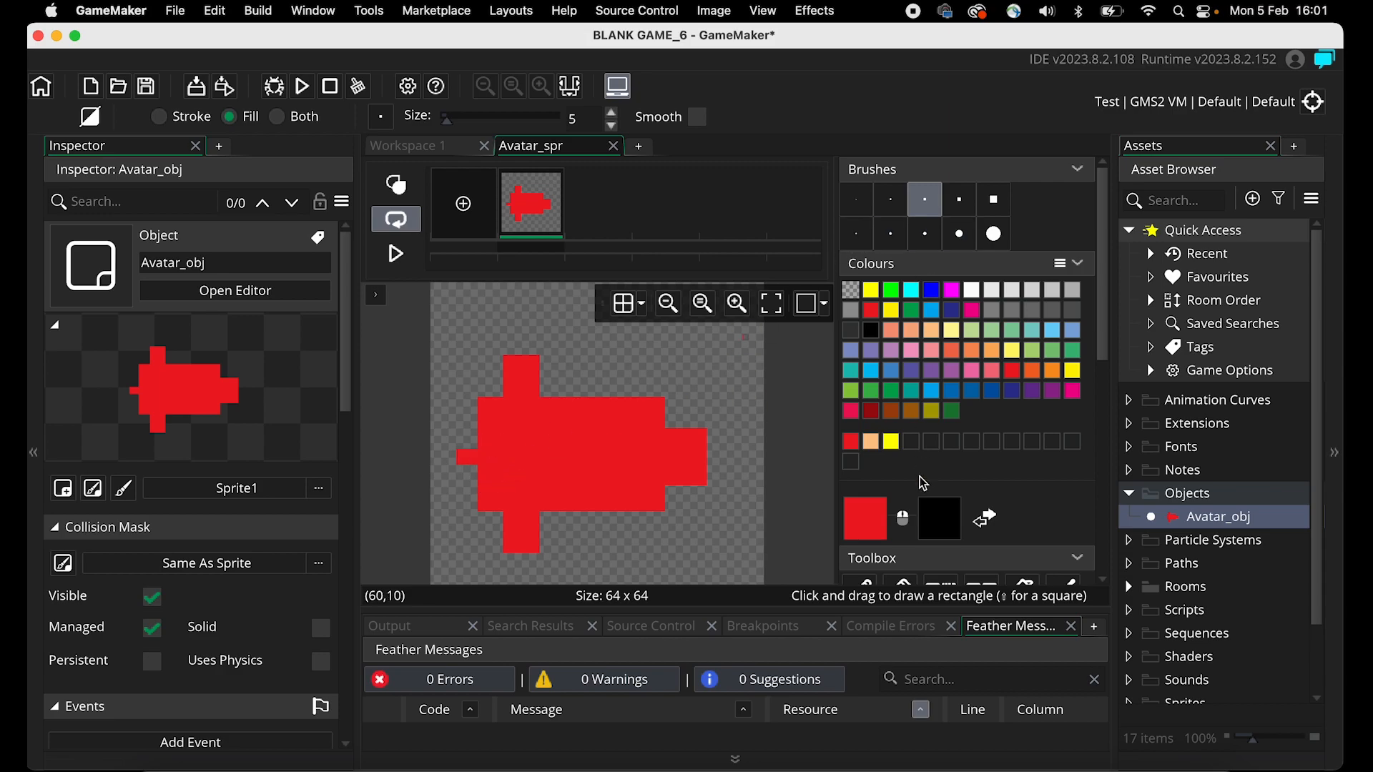
Paint a red square in the corner between each wing and the body with a larger square paintbrush.
{"action": "scroll", "coordinate": [922, 483], "scroll_direction": "down", "scroll_amount": 3}
{"action": "left_click", "coordinate": [860, 466]}
{"action": "scroll", "coordinate": [862, 457], "scroll_direction": "up", "scroll_amount": 3}
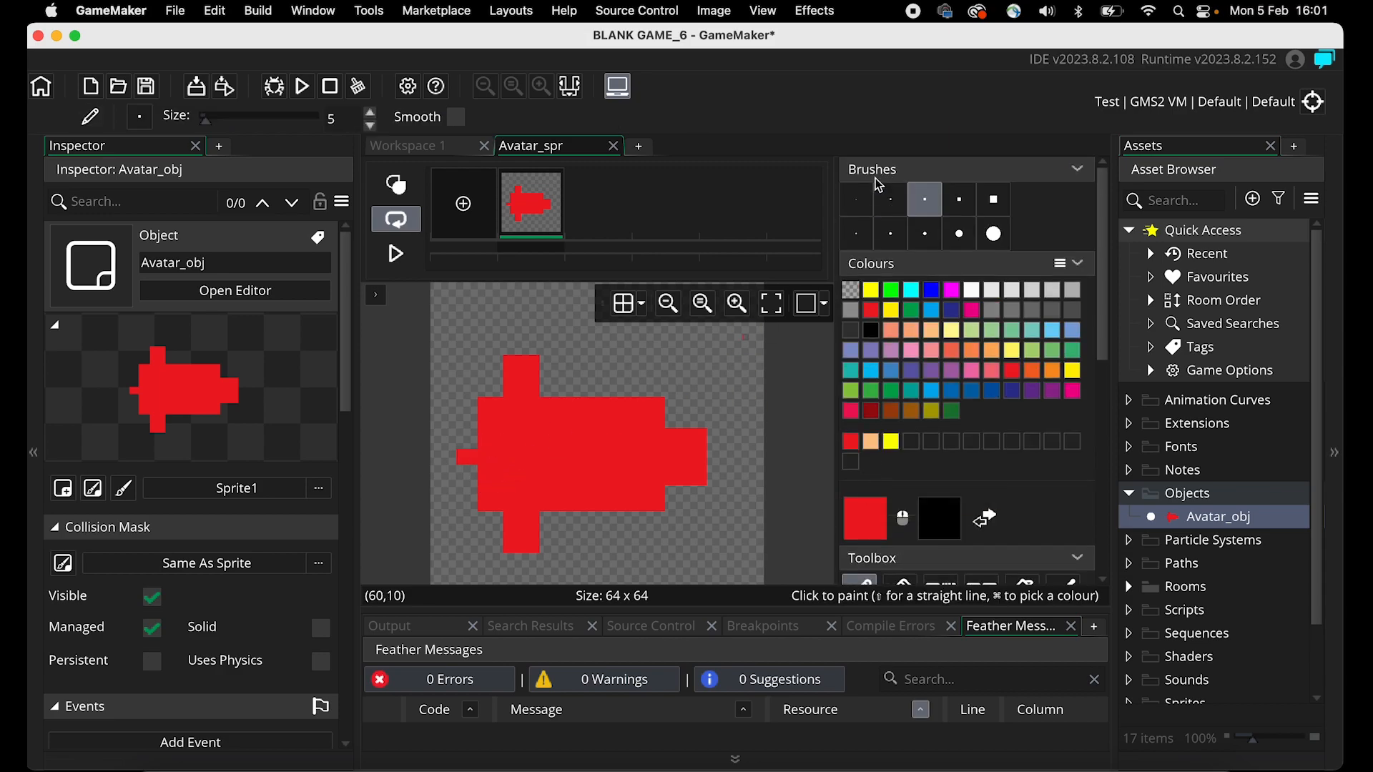
{"action": "left_click", "coordinate": [959, 198]}
{"action": "left_click", "coordinate": [555, 390]}
{"action": "left_click", "coordinate": [546, 515]}
{"action": "left_click", "coordinate": [551, 515]}
Paint a cyan oval cockpit at the ship's nose with the round size 7 brush.
{"action": "left_click", "coordinate": [910, 291]}
{"action": "left_click", "coordinate": [925, 199]}
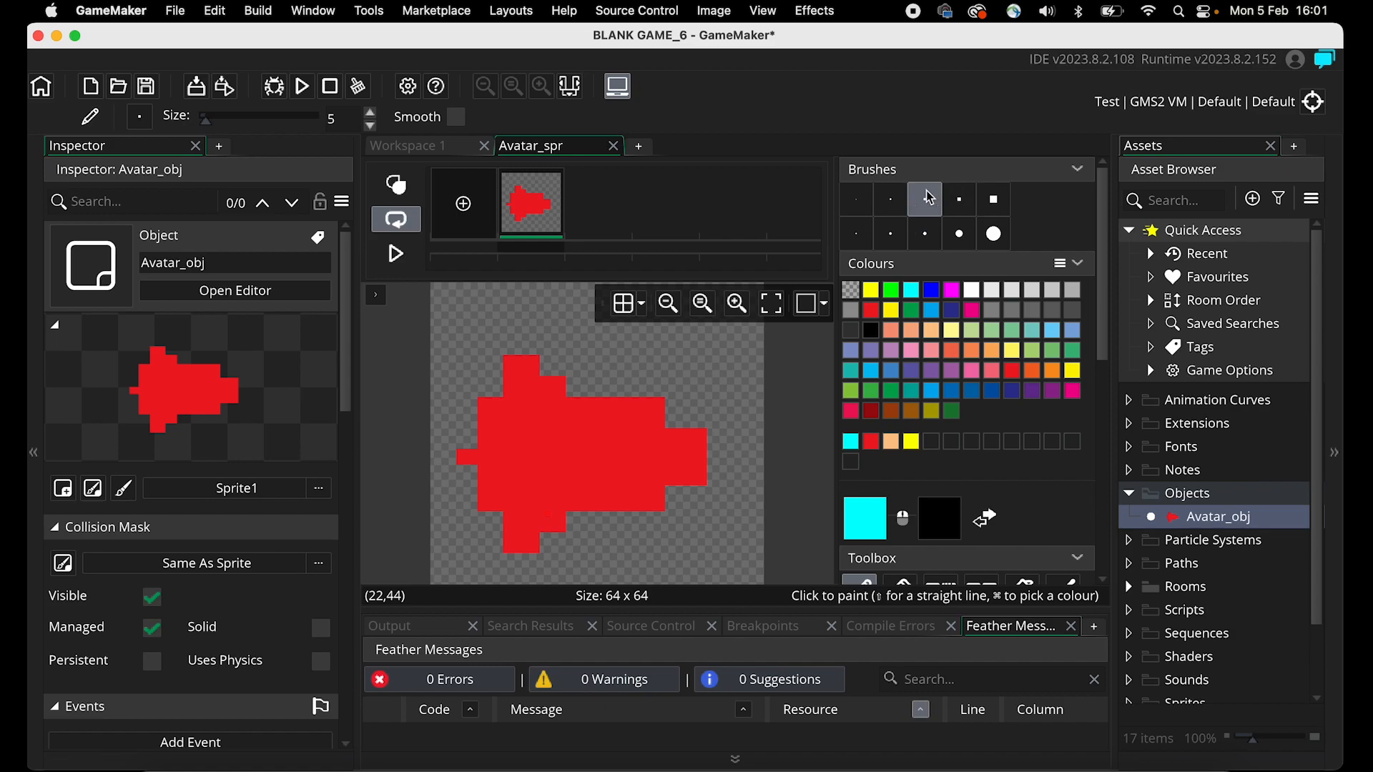
{"action": "left_click", "coordinate": [925, 233]}
{"action": "left_click", "coordinate": [681, 455]}
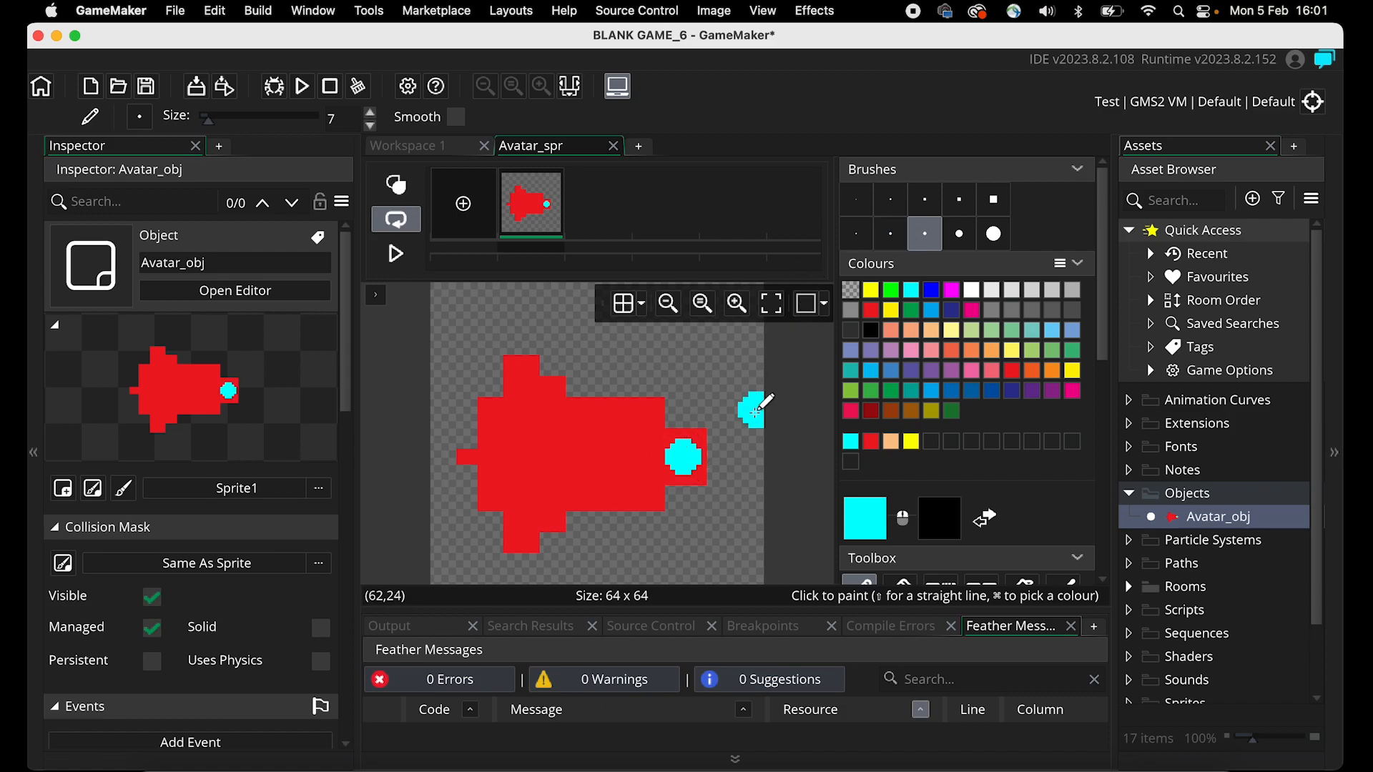
{"action": "left_click", "coordinate": [667, 456]}
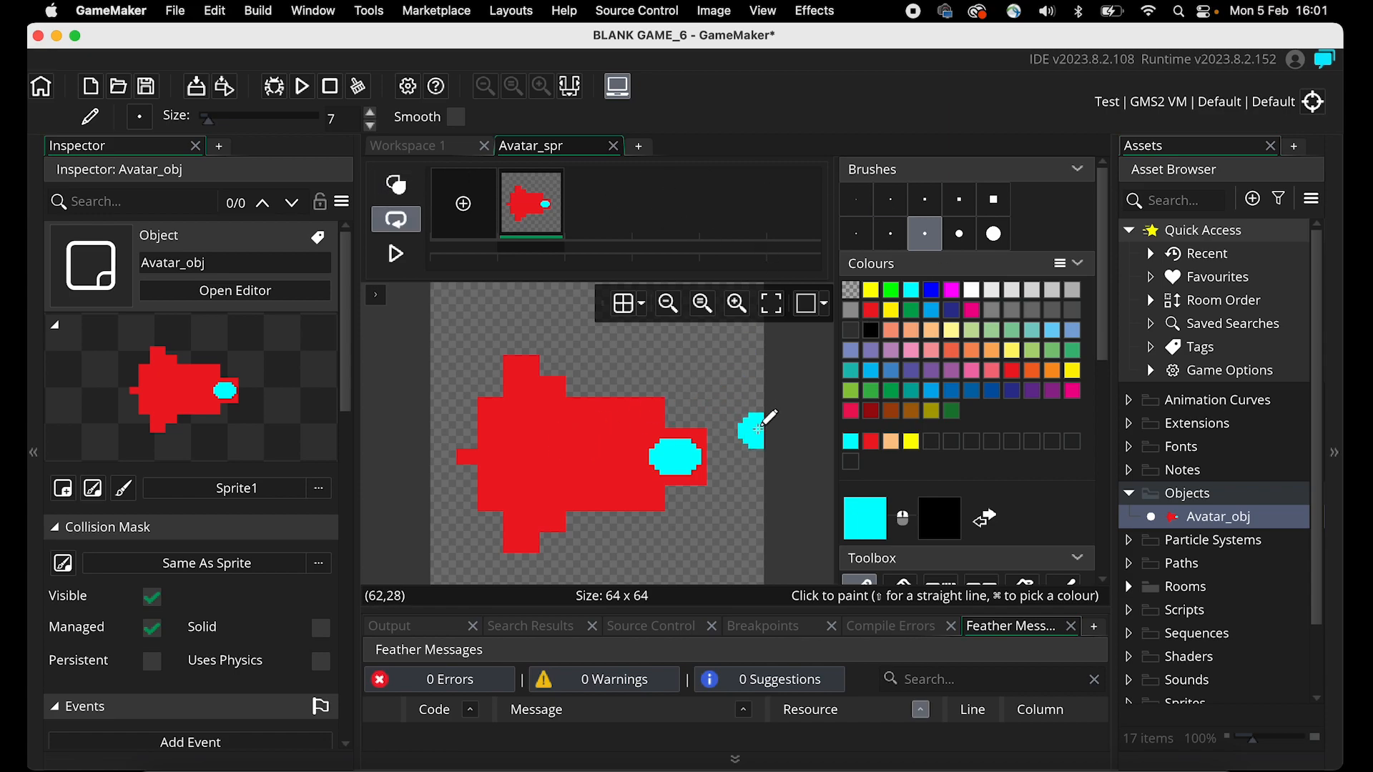
Close the Avatar_spr image editor, collapse the sprite's window, and return to the Avatar_obj editor.
{"action": "left_click", "coordinate": [613, 147]}
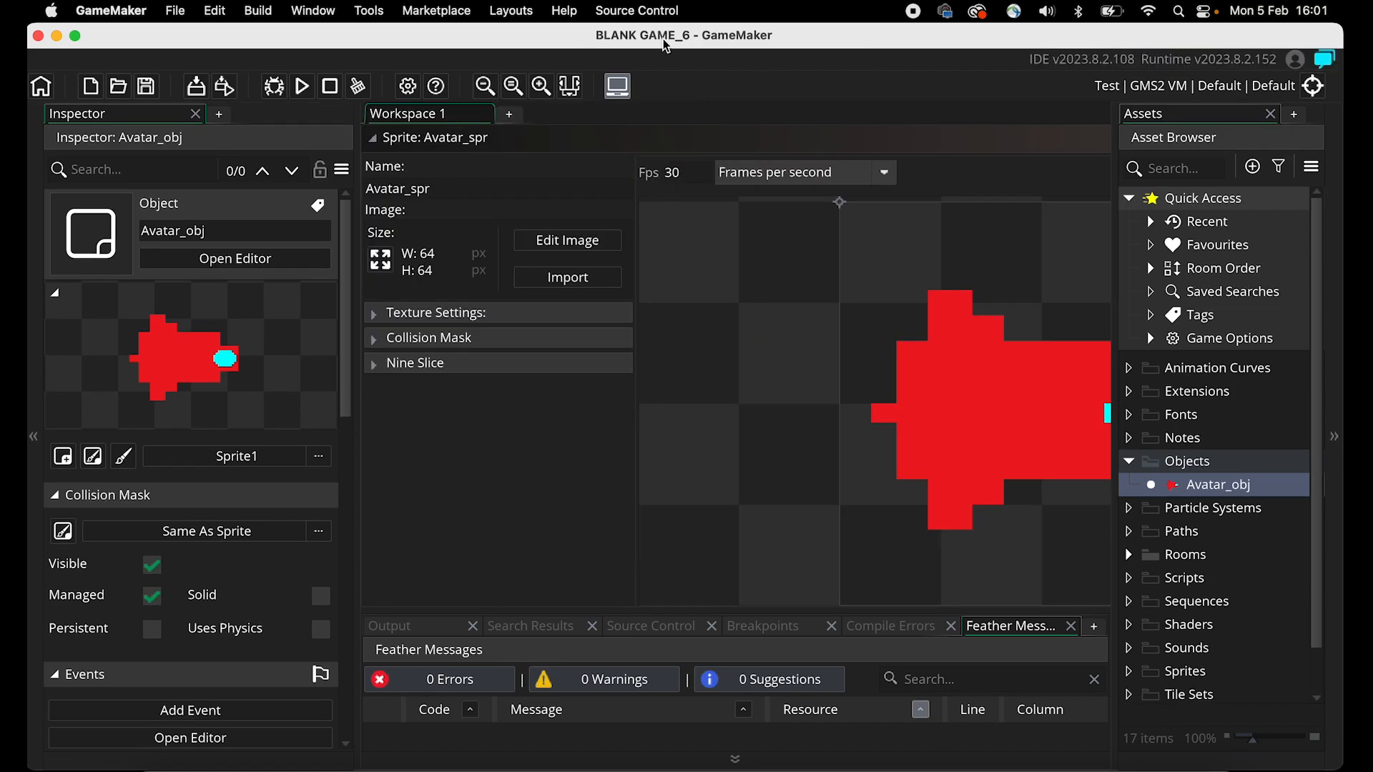
{"action": "left_click", "coordinate": [380, 140]}
{"action": "scroll", "coordinate": [510, 247], "scroll_direction": "up", "scroll_amount": 5}
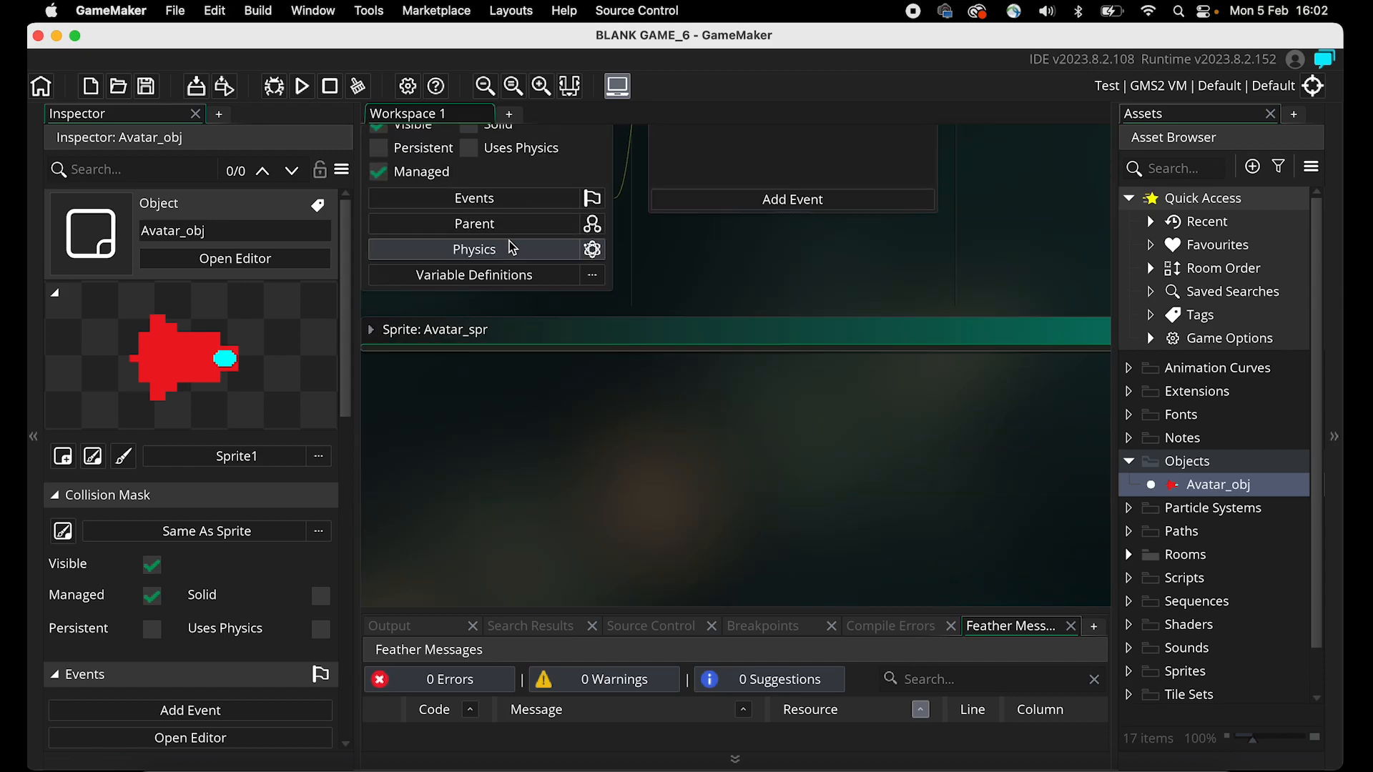
{"action": "scroll", "coordinate": [512, 247], "scroll_direction": "up", "scroll_amount": 5}
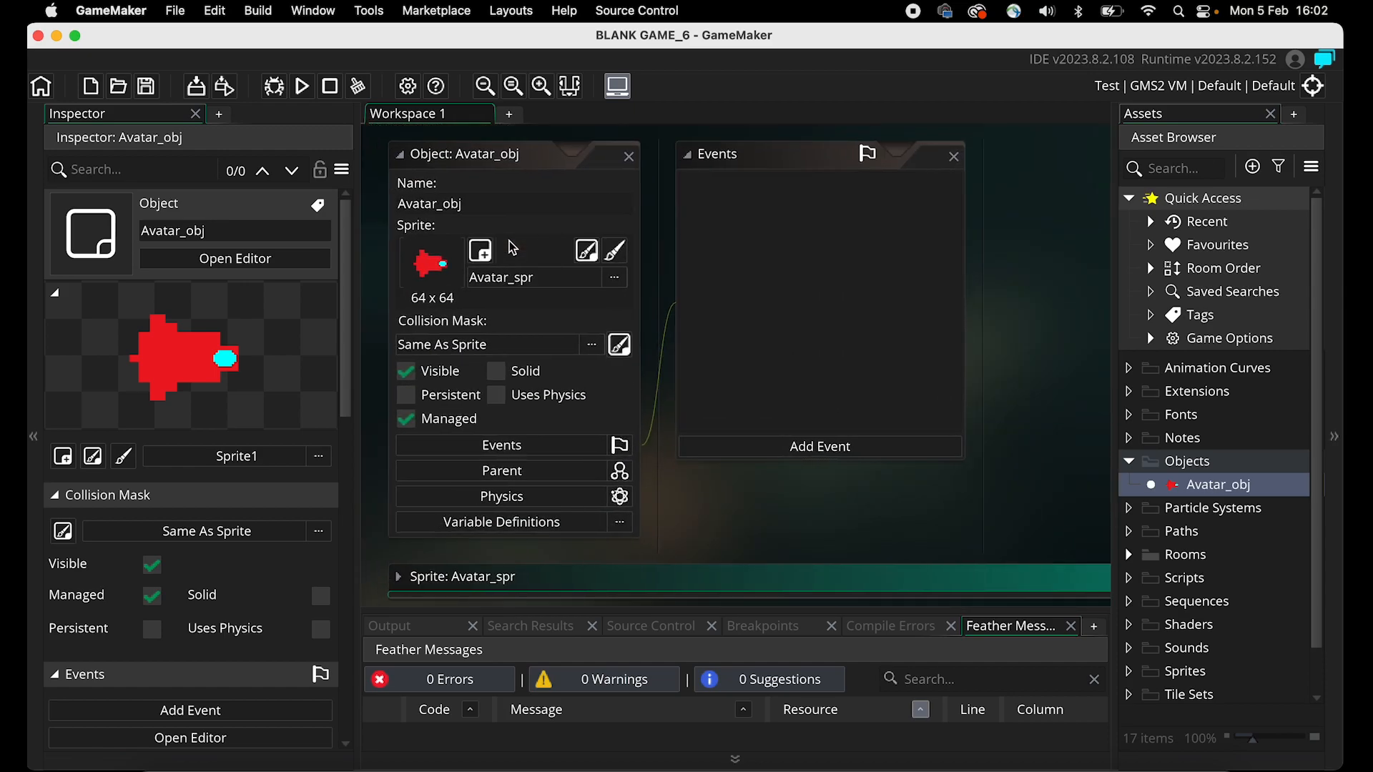
{"action": "double_click", "coordinate": [1199, 487]}
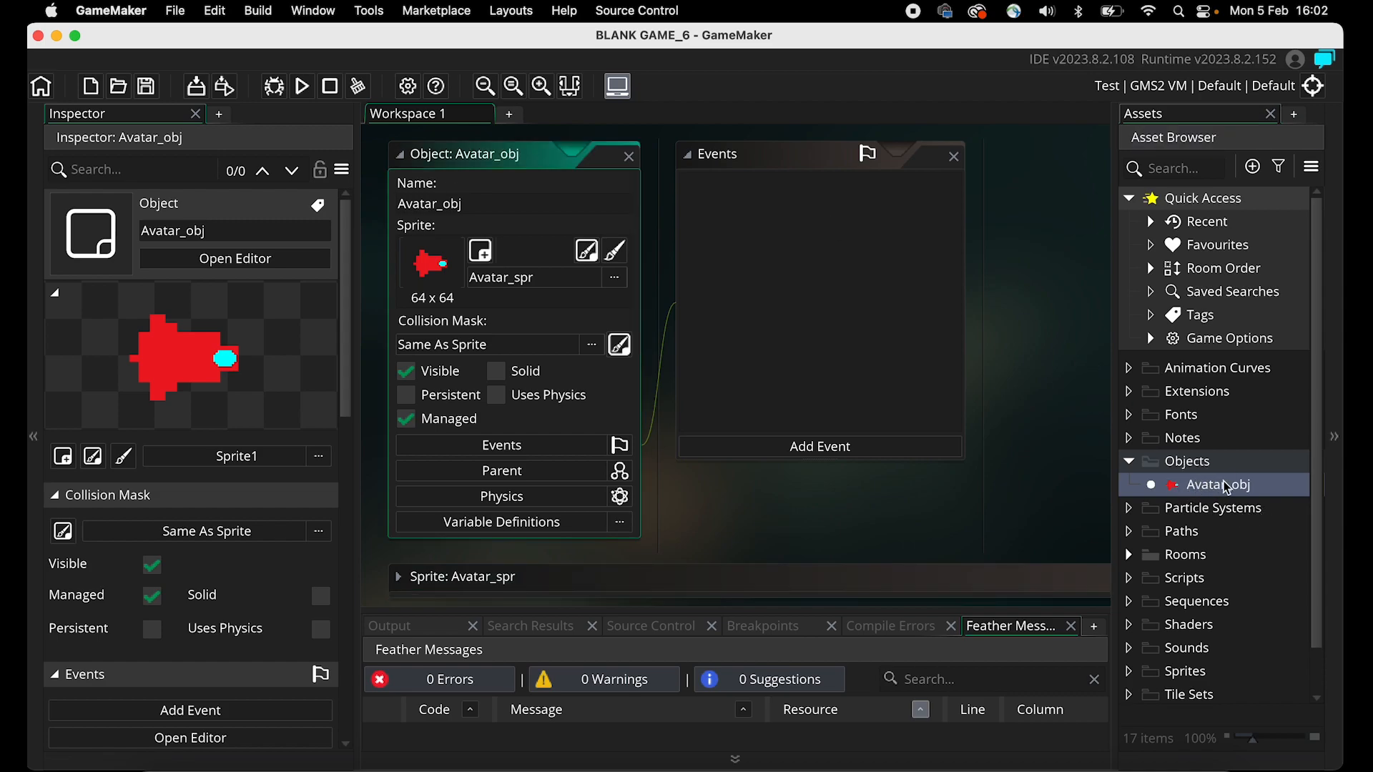
Locate the Avatar_spr sprite in the Asset Browser.
{"action": "scroll", "coordinate": [1227, 488], "scroll_direction": "down", "scroll_amount": 2}
{"action": "scroll", "coordinate": [1224, 482], "scroll_direction": "up", "scroll_amount": 2}
{"action": "scroll", "coordinate": [1224, 482], "scroll_direction": "down", "scroll_amount": 2}
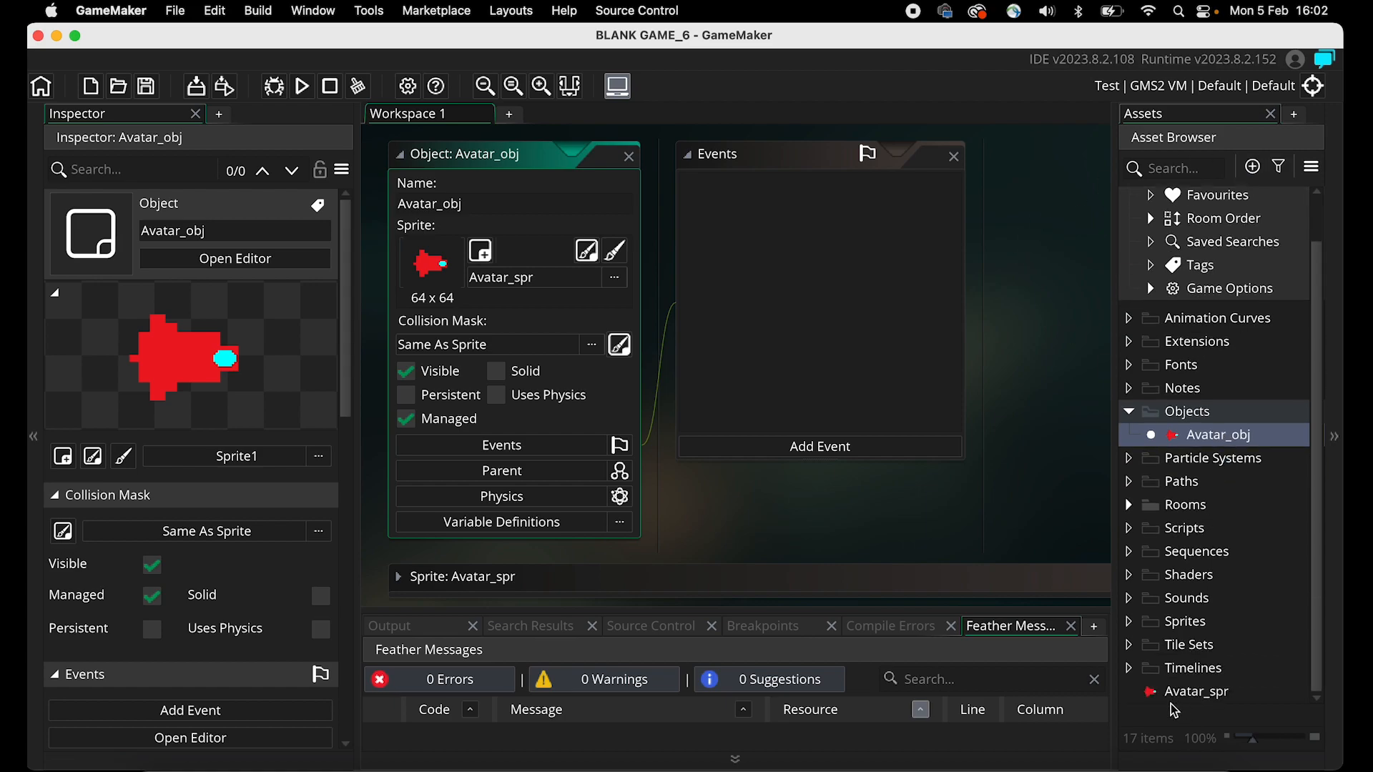
Move the Avatar_spr sprite into the Sprites folder of the Asset Browser.
{"action": "left_click", "coordinate": [1190, 693]}
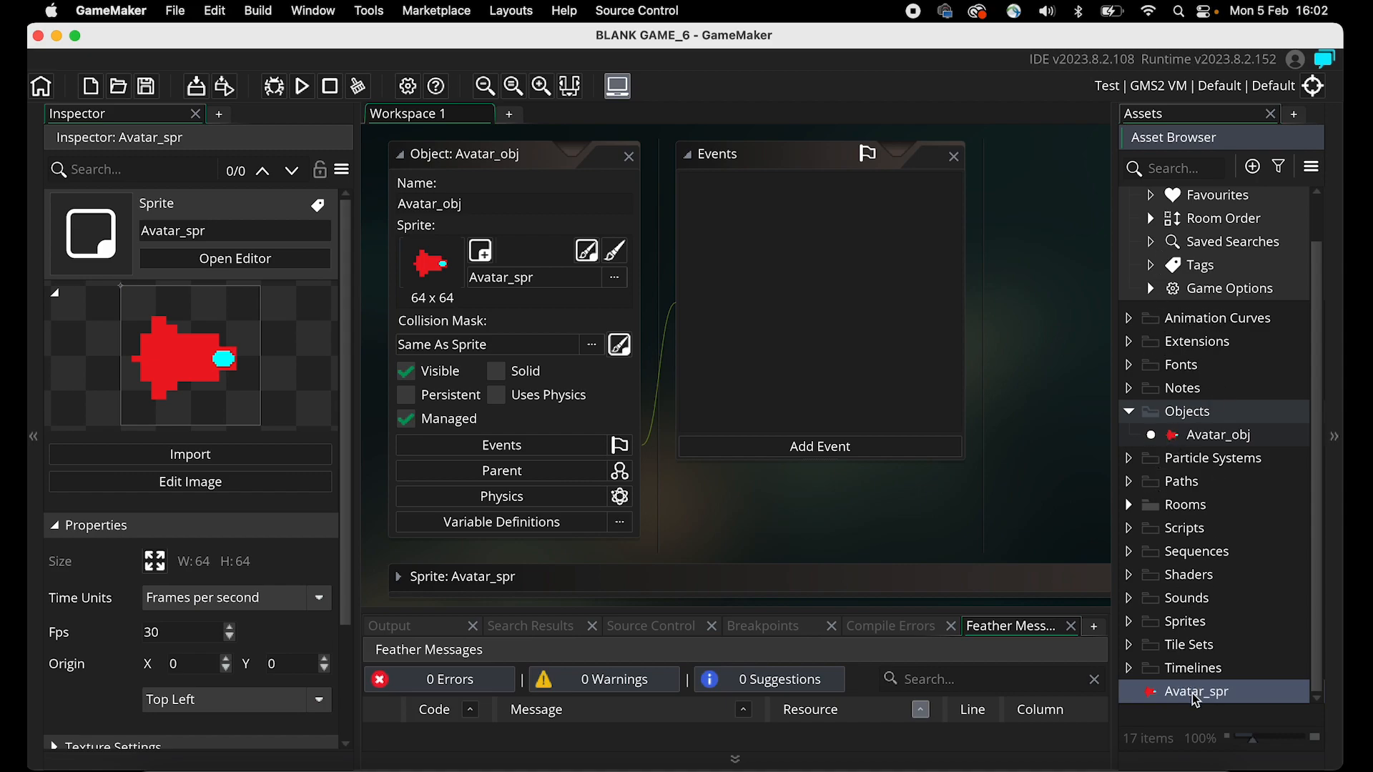
{"action": "left_click_drag", "start_coordinate": [1180, 692], "coordinate": [1144, 625]}
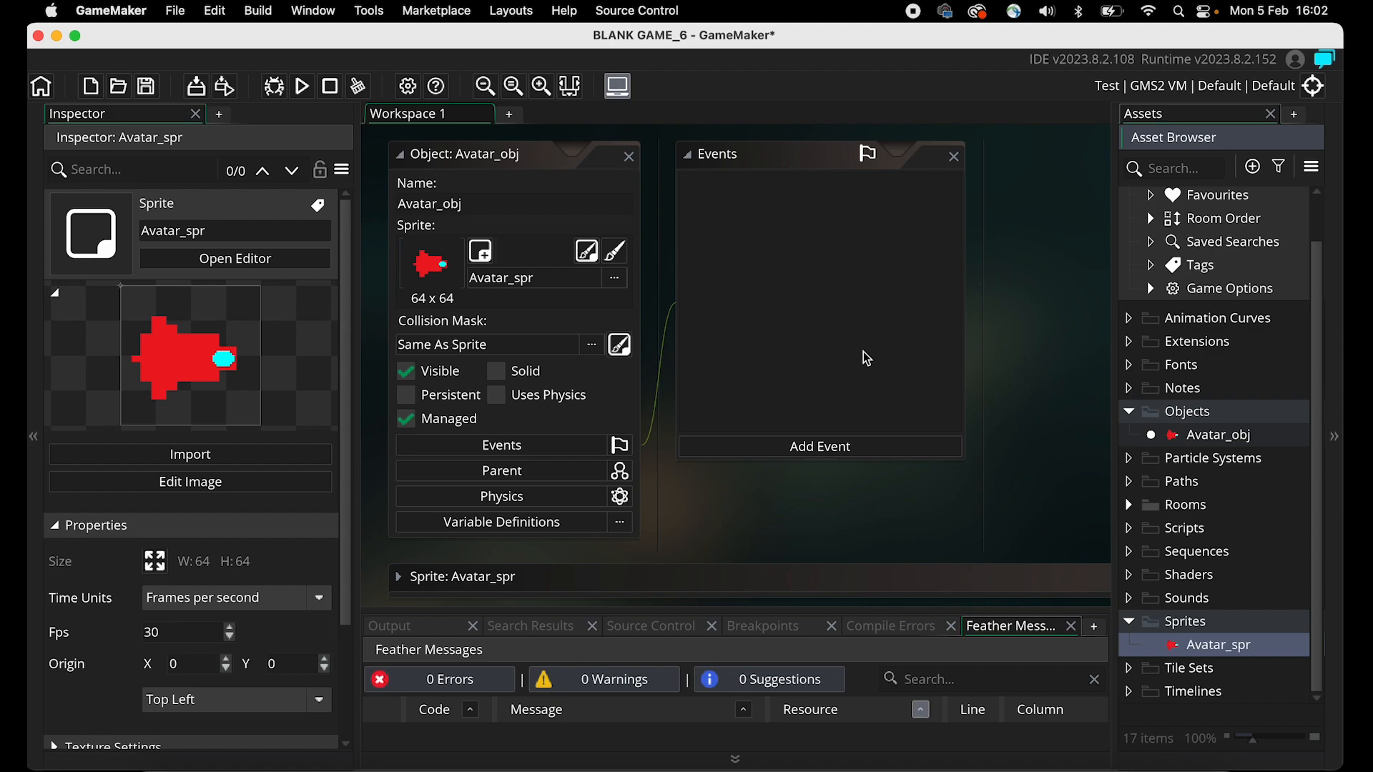
Add a Key Down event for the letter W to Avatar_obj, with GML Visual as the scripting language.
{"action": "left_click", "coordinate": [829, 447]}
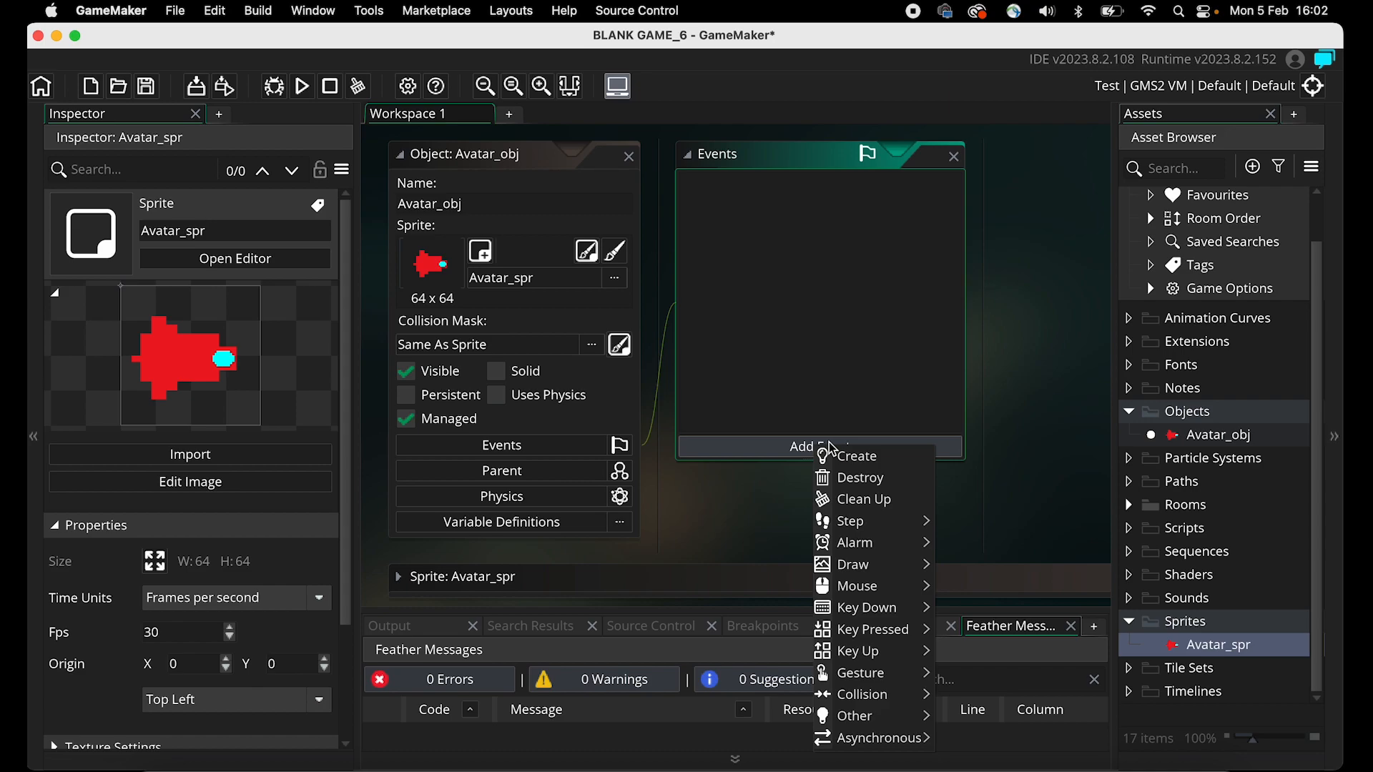
{"action": "mouse_move", "coordinate": [866, 607]}
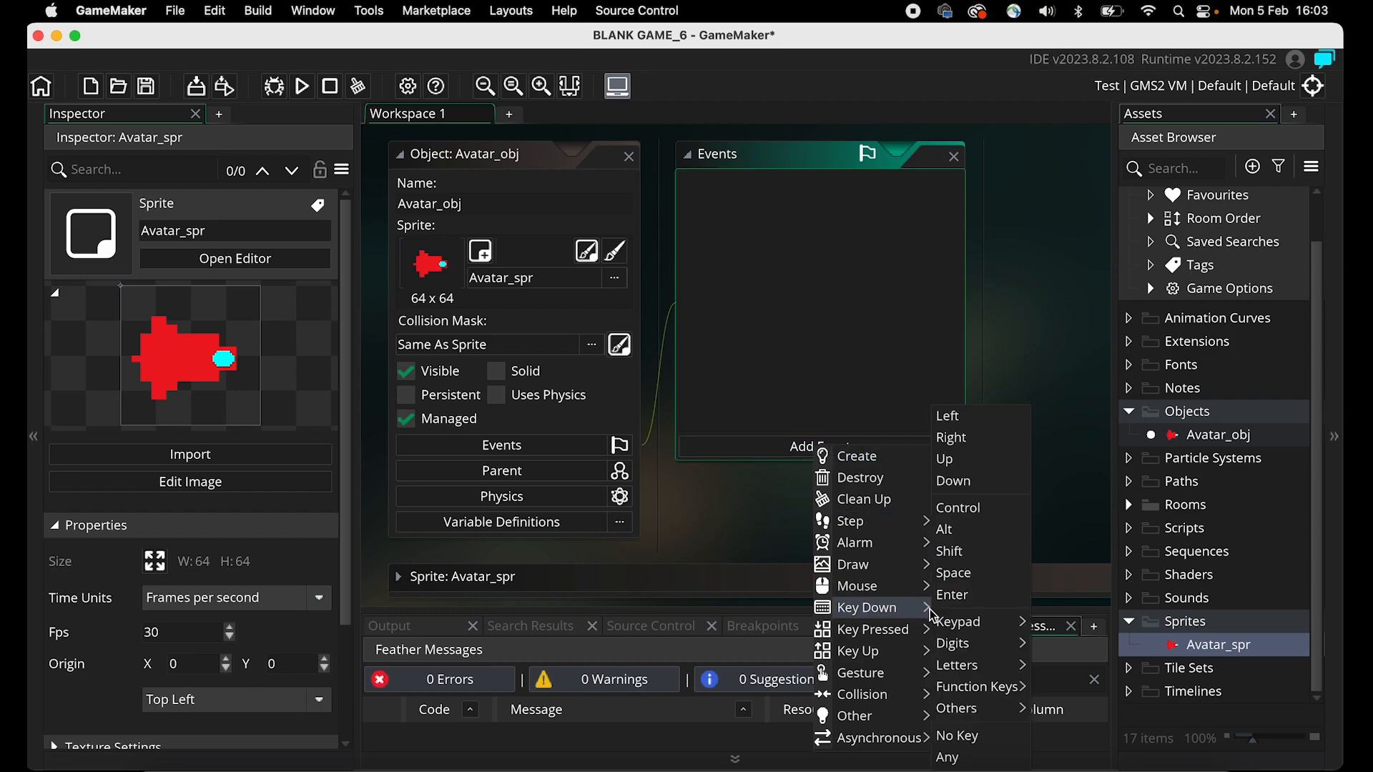
{"action": "mouse_move", "coordinate": [983, 665]}
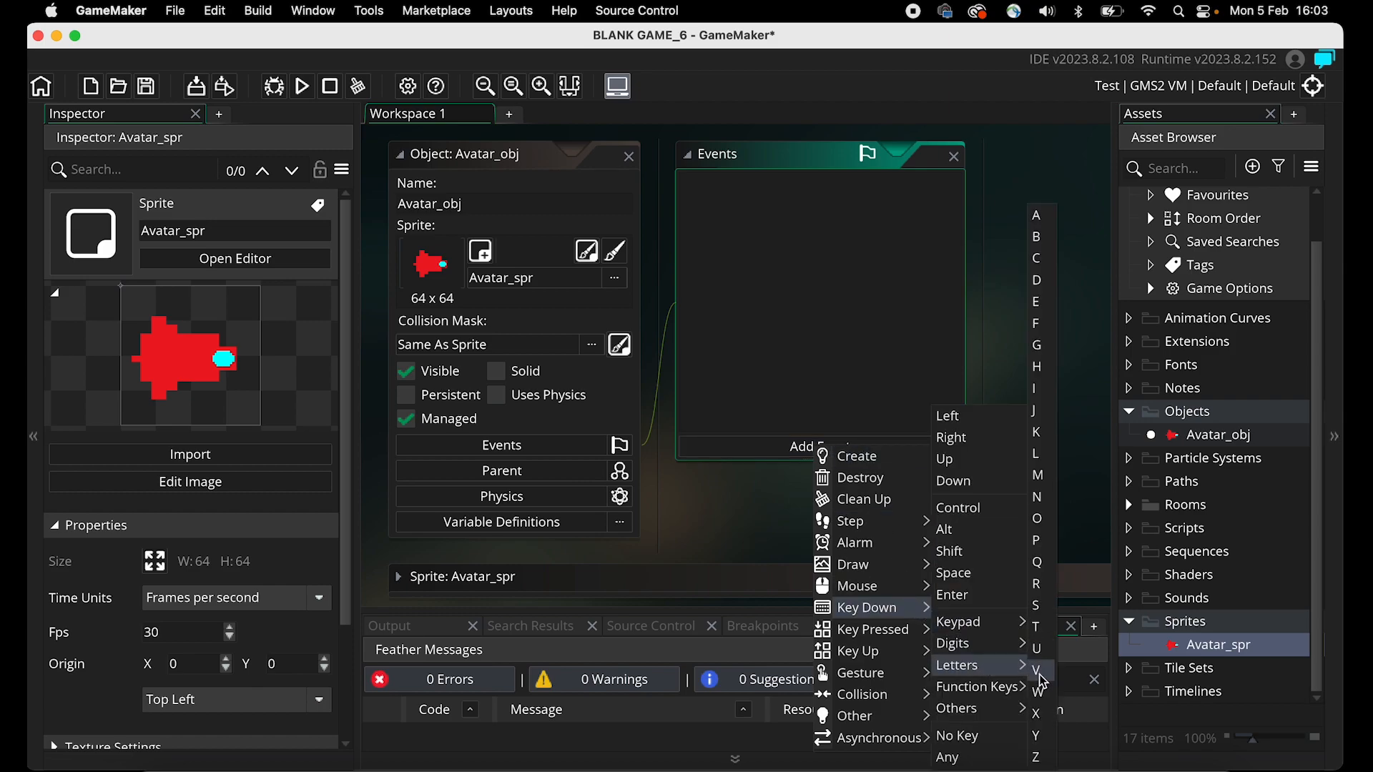
{"action": "left_click", "coordinate": [1044, 695]}
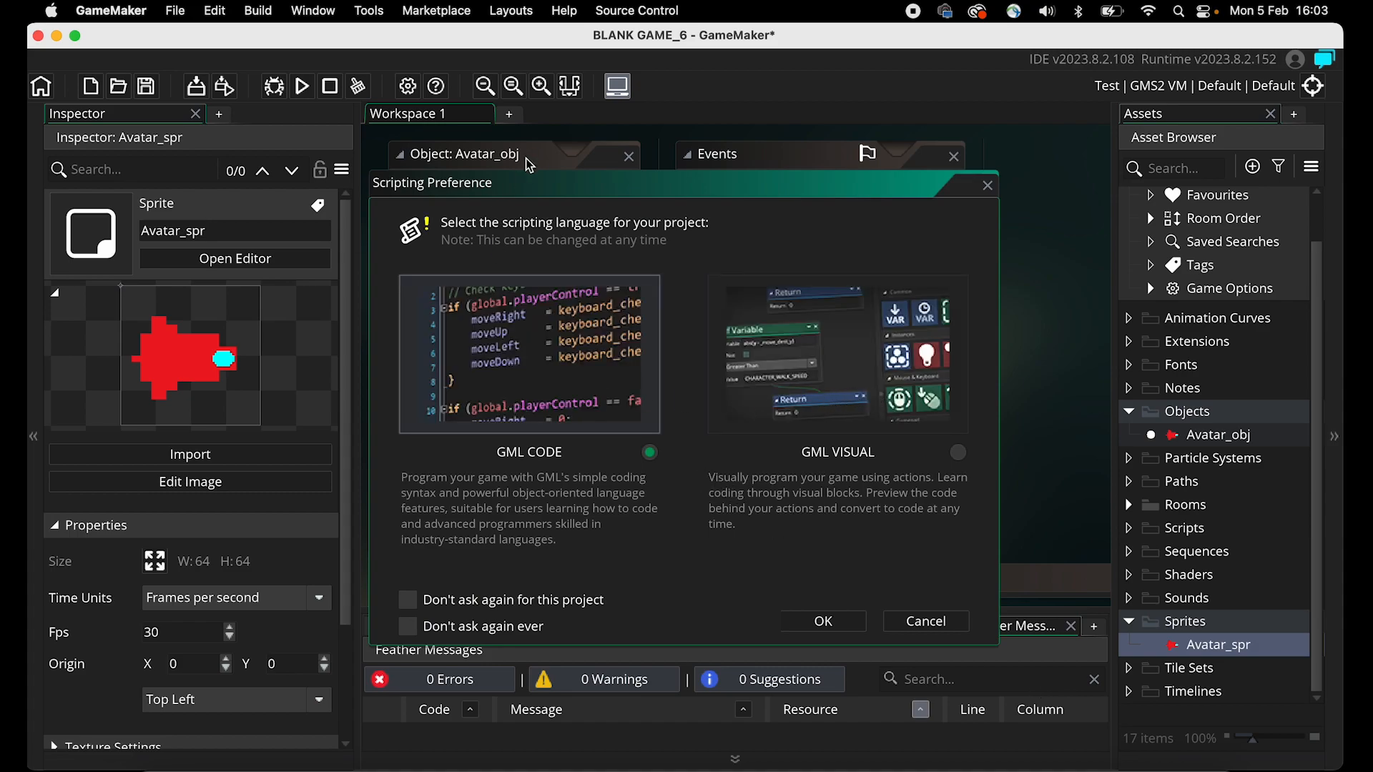
{"action": "left_click_drag", "start_coordinate": [545, 182], "coordinate": [589, 142]}
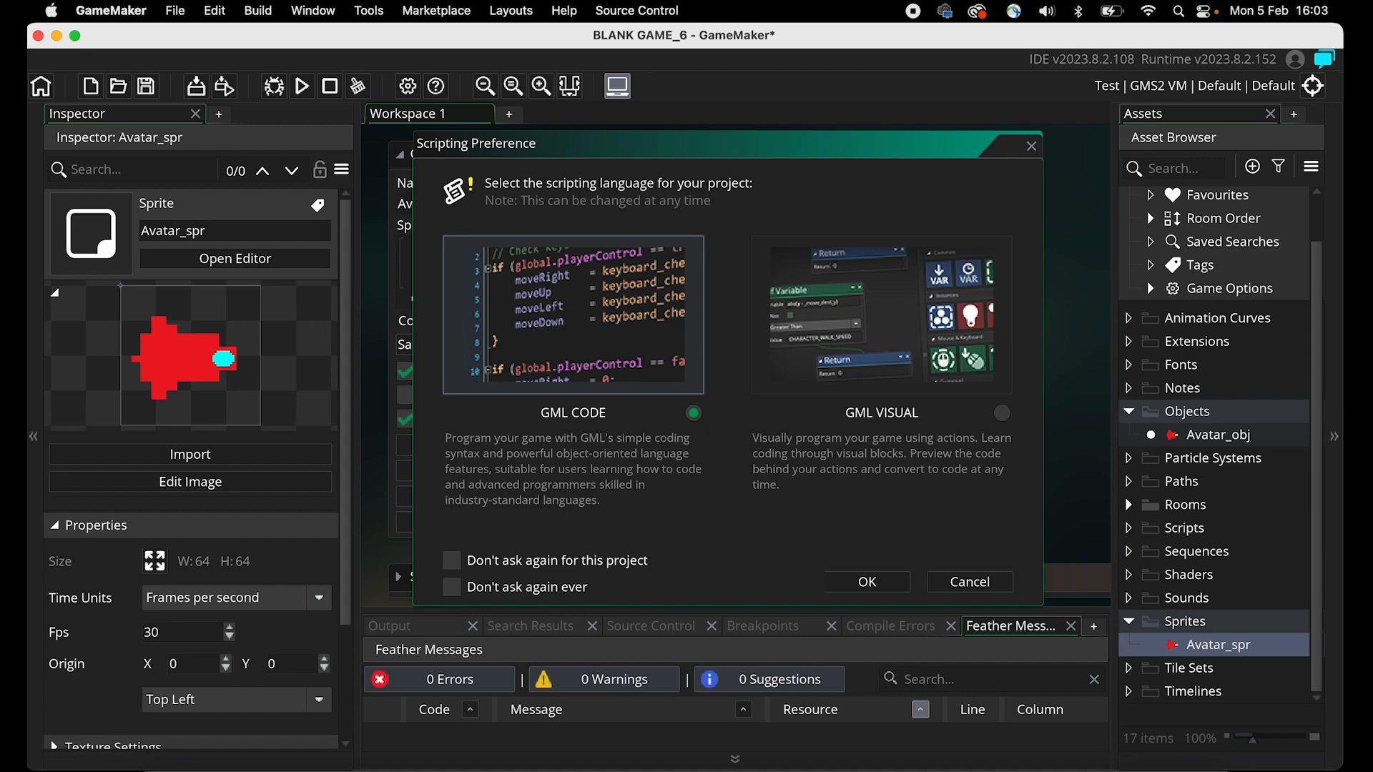
{"action": "left_click", "coordinate": [937, 318]}
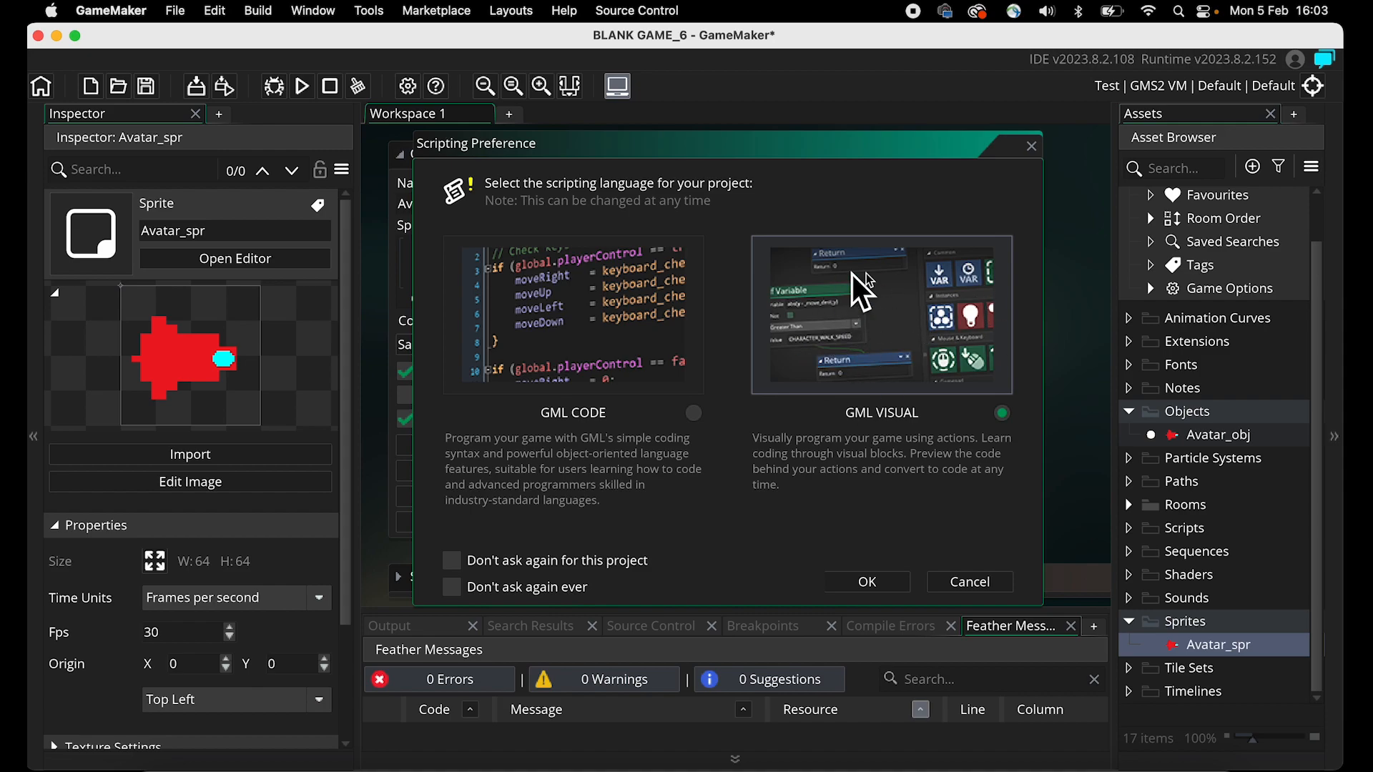
{"action": "left_click", "coordinate": [452, 561]}
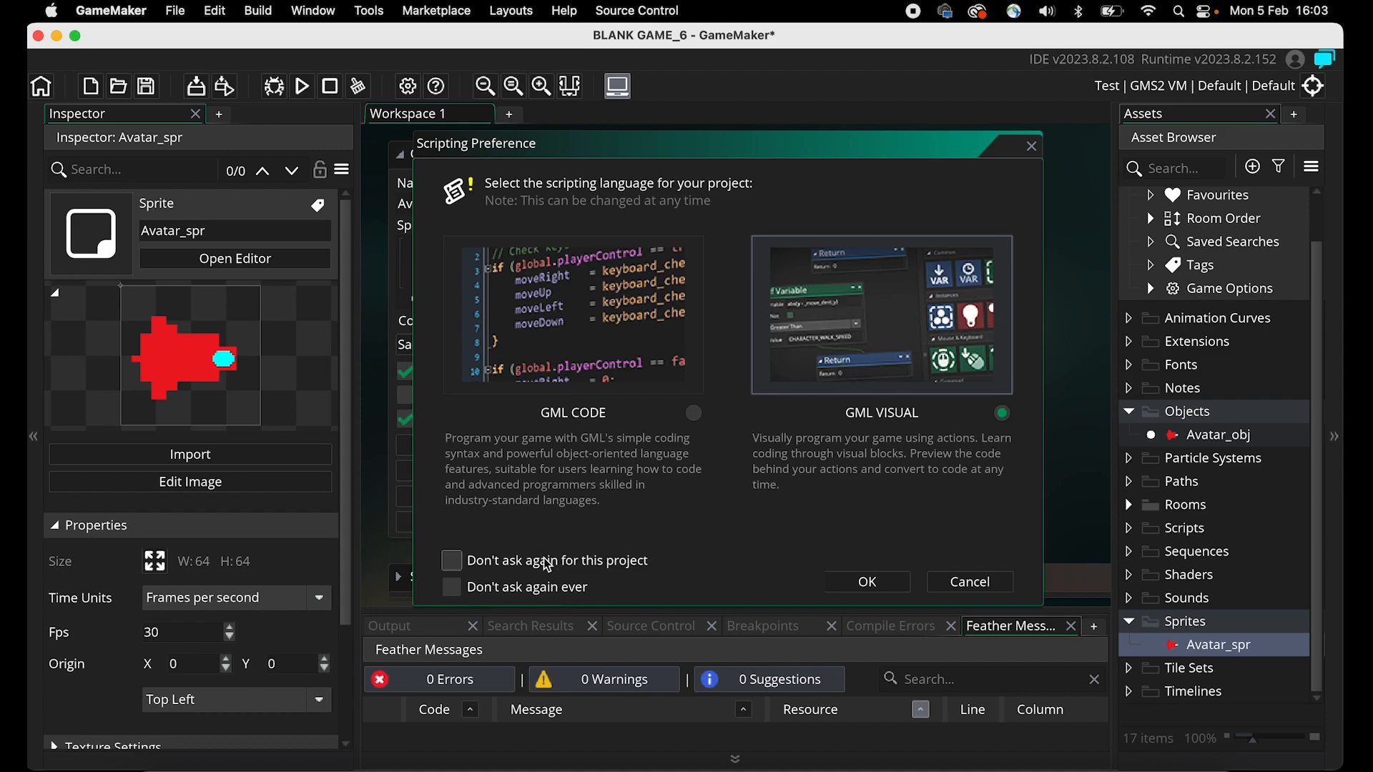
{"action": "left_click", "coordinate": [866, 582]}
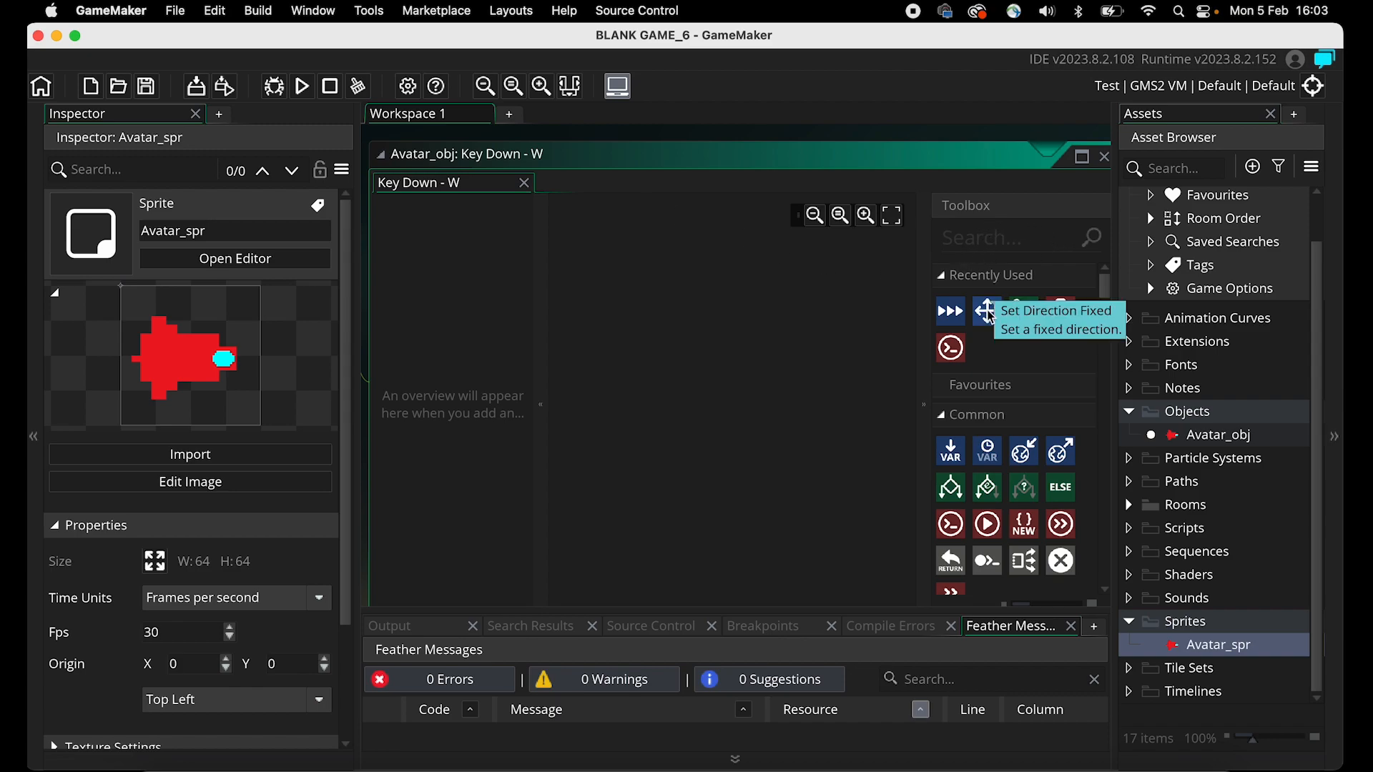
Add a Set Direction Fixed action pointing up and a Set Speed action with speed 3 to the Key Down - W event.
{"action": "left_click_drag", "start_coordinate": [987, 311], "coordinate": [771, 300]}
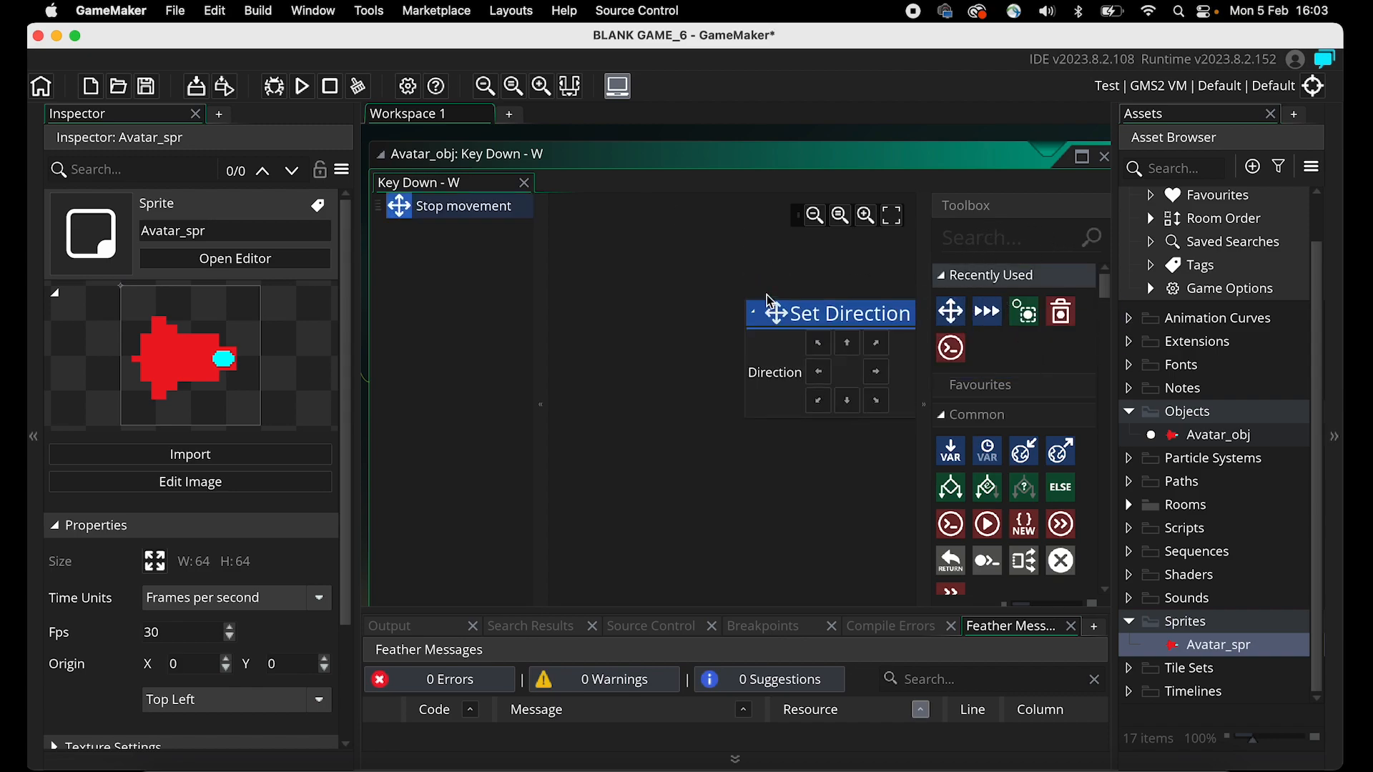
{"action": "scroll", "coordinate": [995, 488], "scroll_direction": "down", "scroll_amount": 5}
{"action": "scroll", "coordinate": [995, 489], "scroll_direction": "down", "scroll_amount": 5}
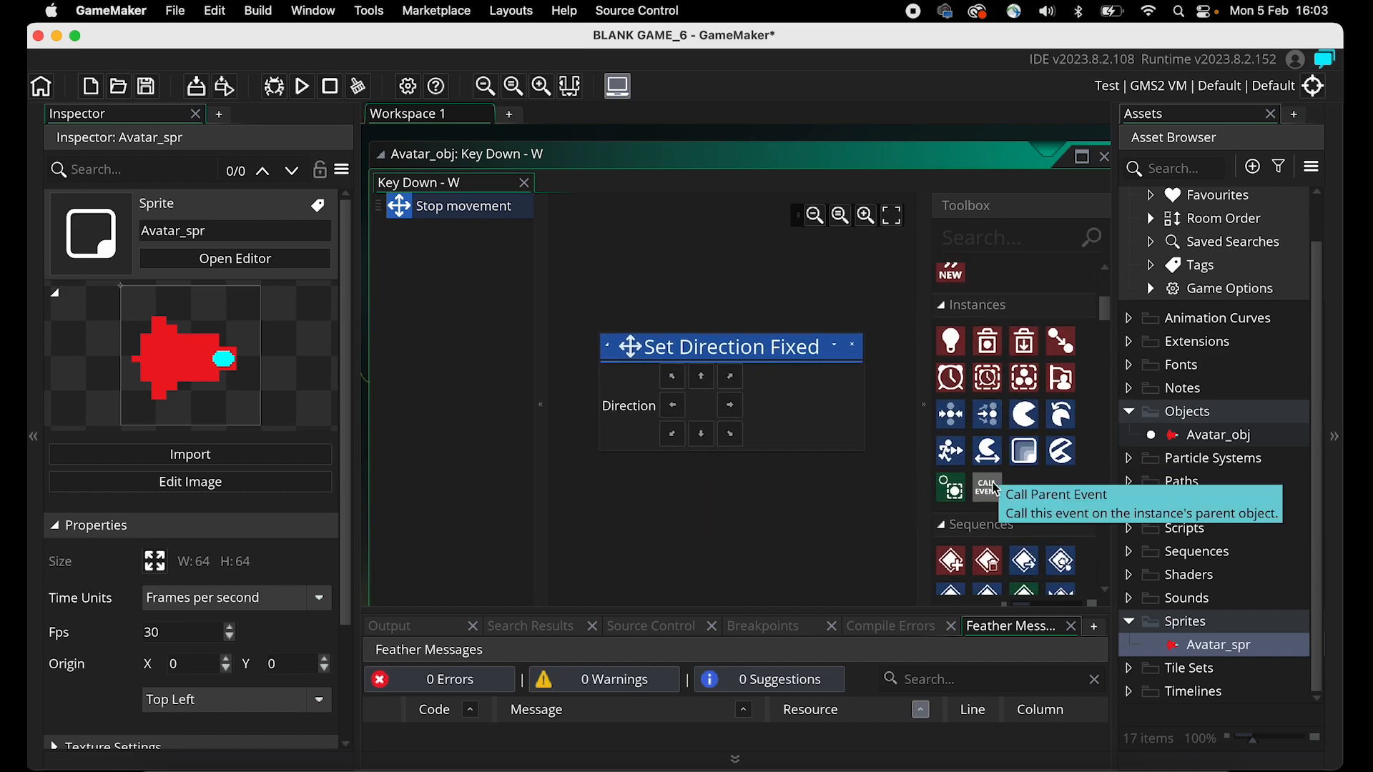
{"action": "scroll", "coordinate": [1033, 450], "scroll_direction": "down", "scroll_amount": 5}
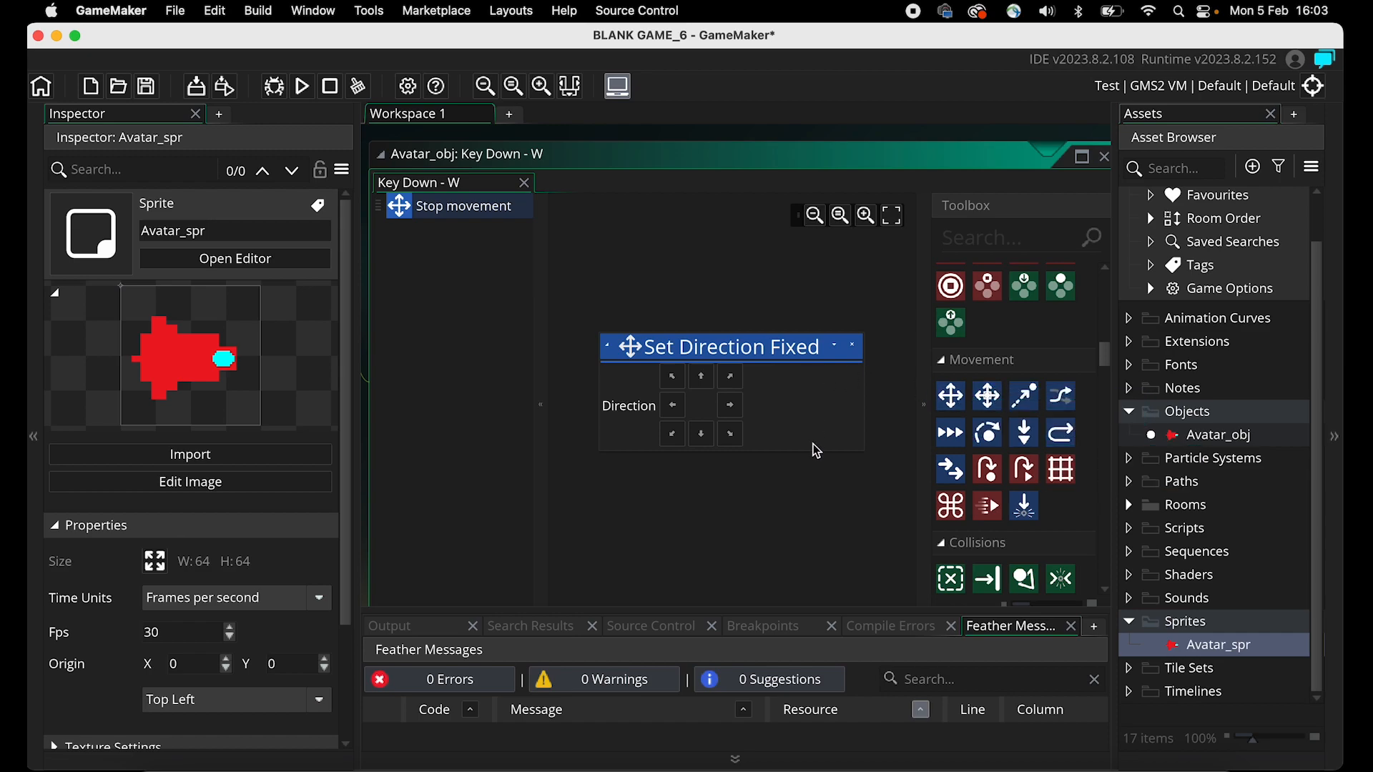
{"action": "left_click", "coordinate": [701, 378]}
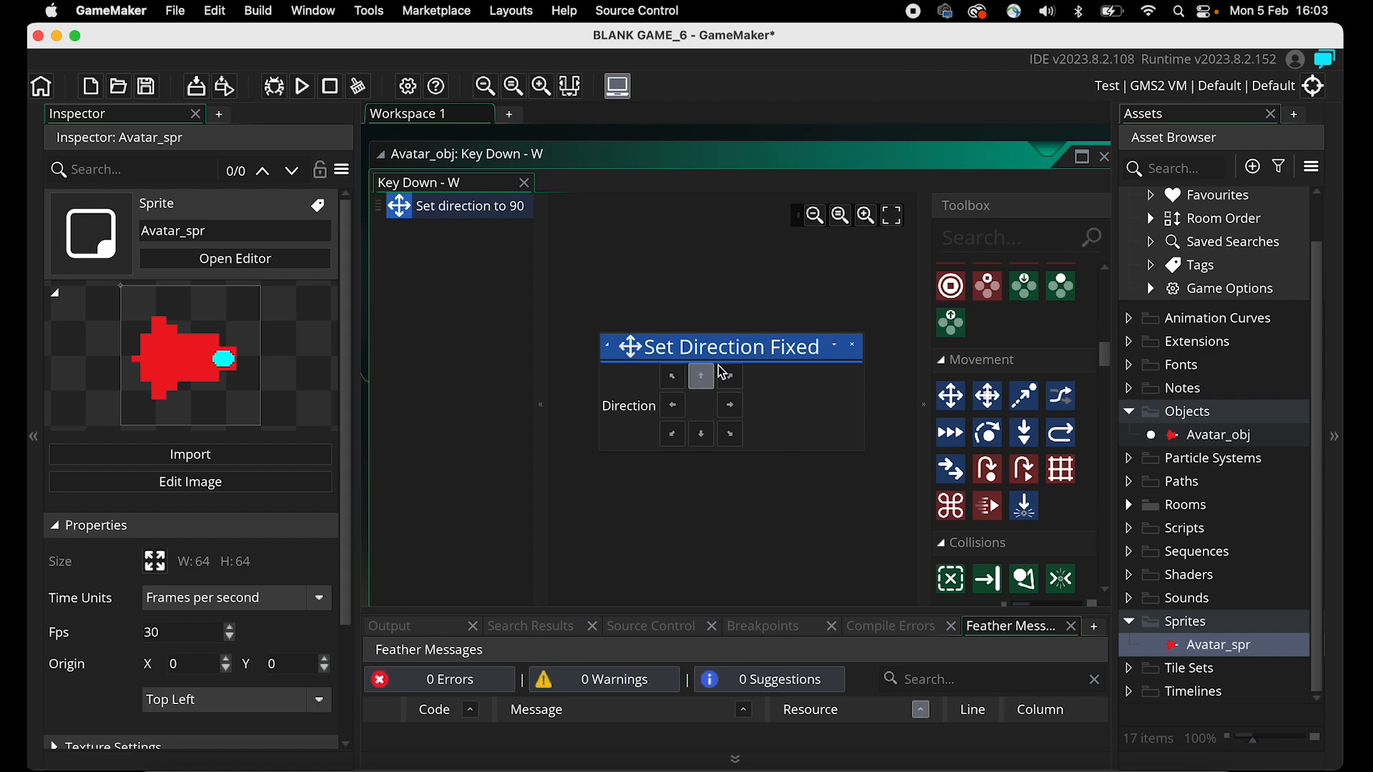
{"action": "left_click_drag", "start_coordinate": [952, 437], "coordinate": [719, 493]}
{"action": "left_click", "coordinate": [683, 533]}
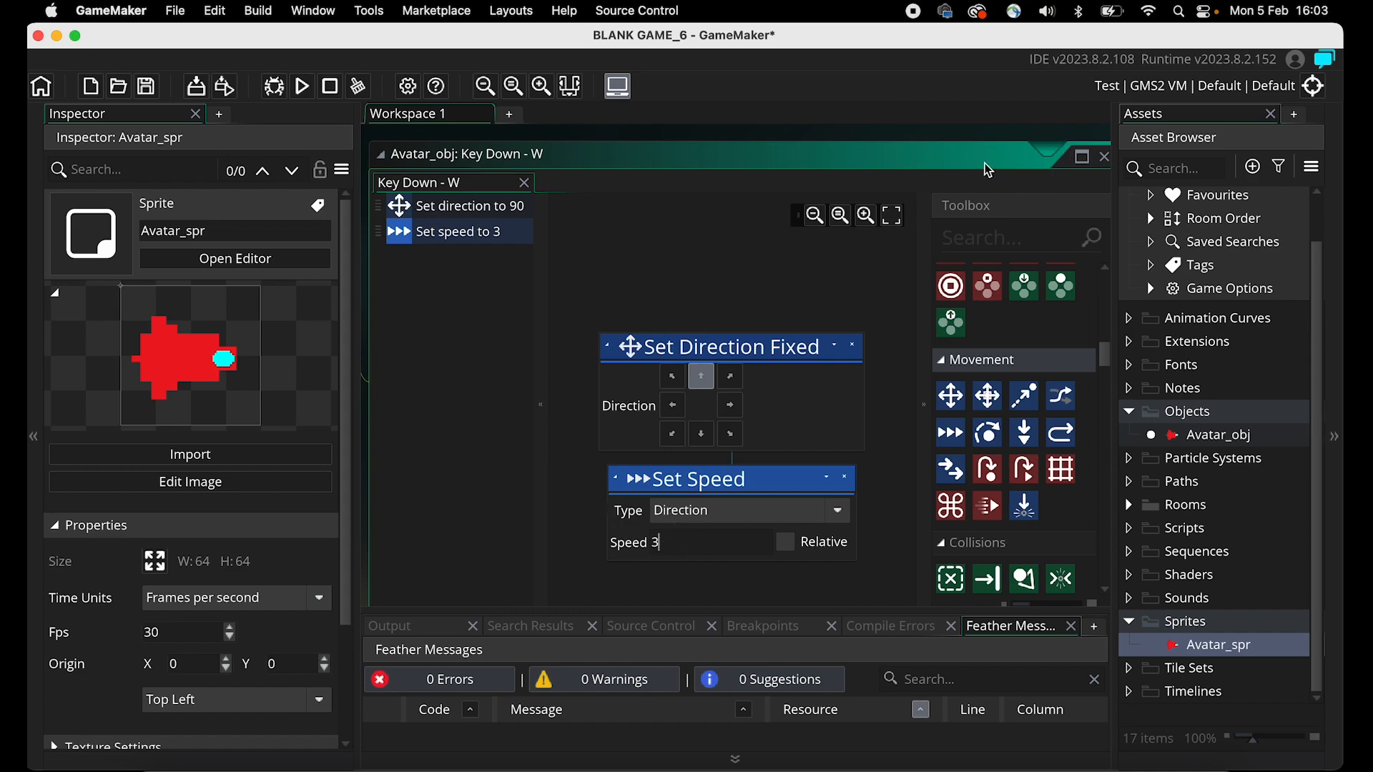
Close the Key Down - W action window and reopen the event from Avatar_obj's event list.
{"action": "scroll", "coordinate": [985, 169], "scroll_direction": "right", "scroll_amount": 1}
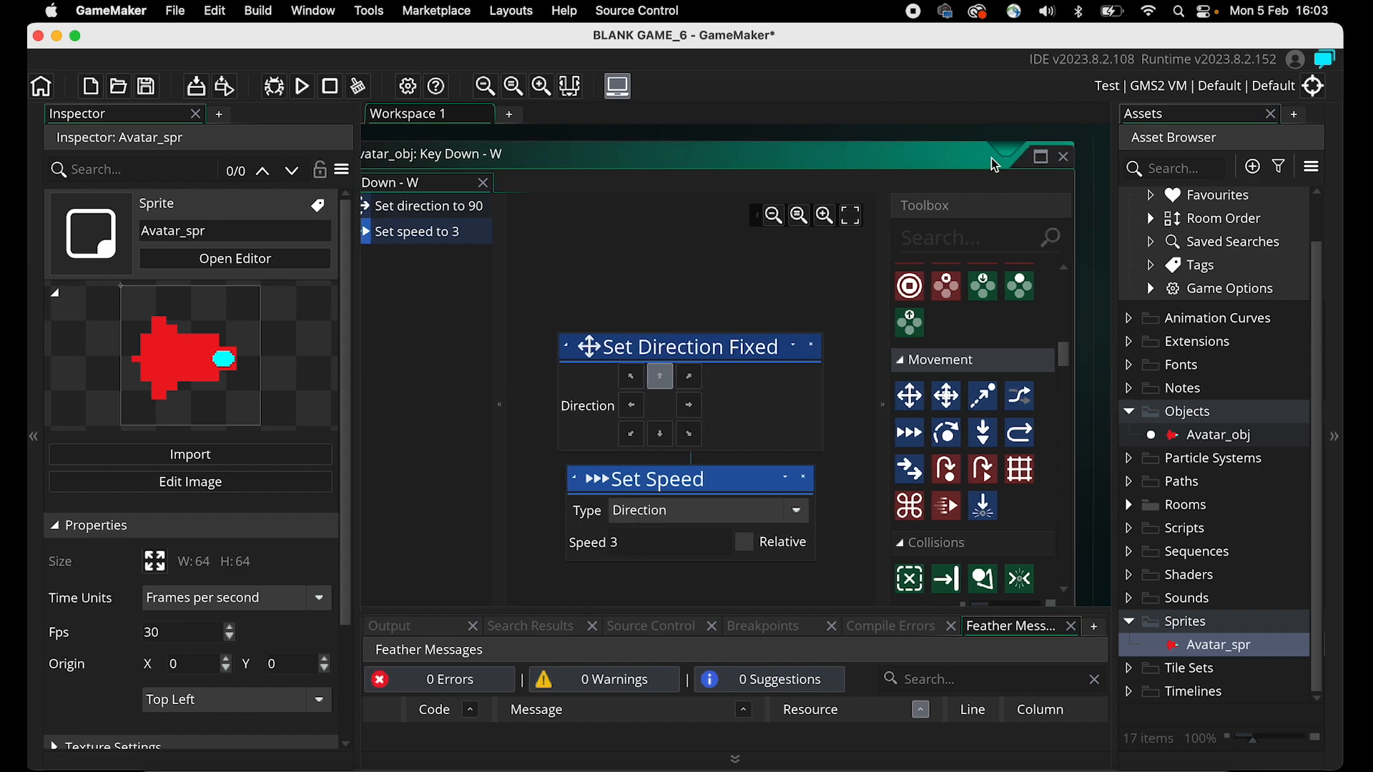
{"action": "left_click", "coordinate": [1065, 160]}
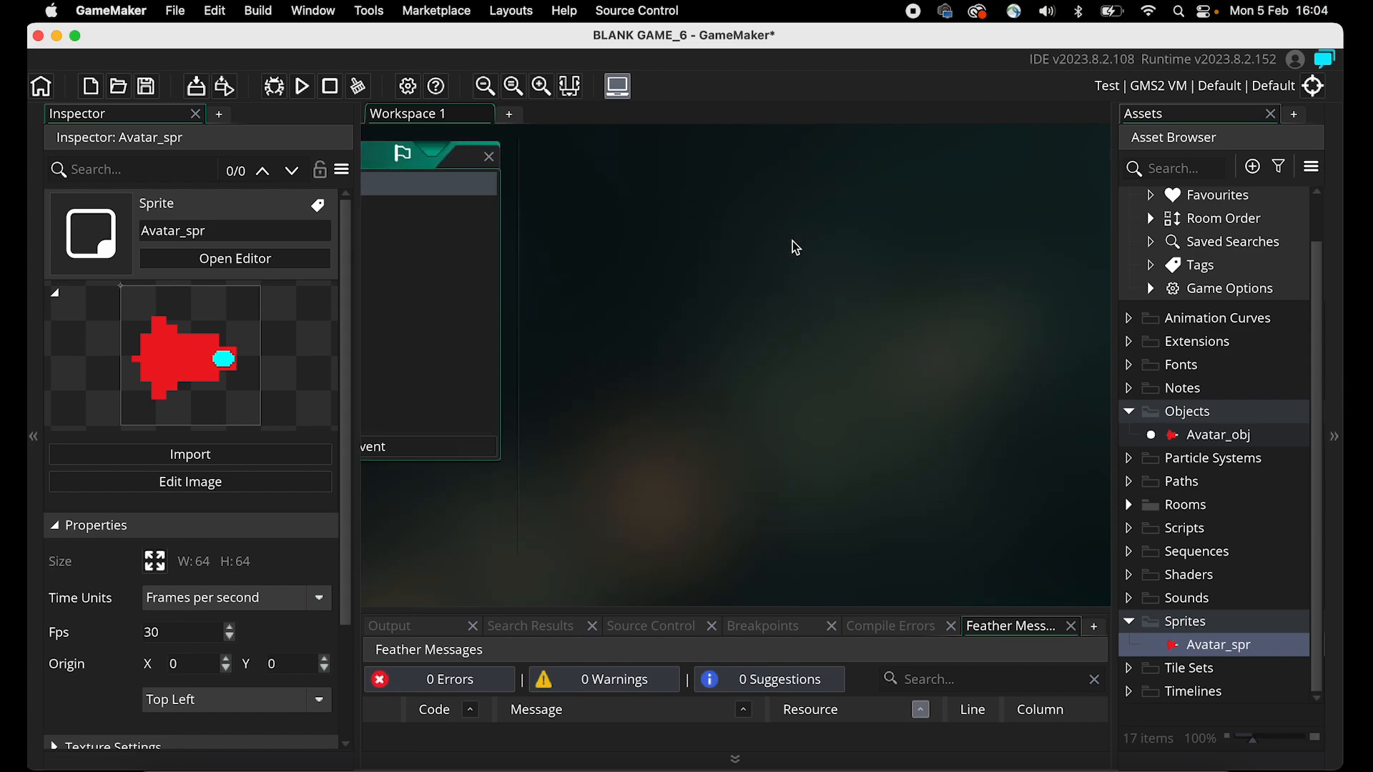
{"action": "double_click", "coordinate": [751, 209]}
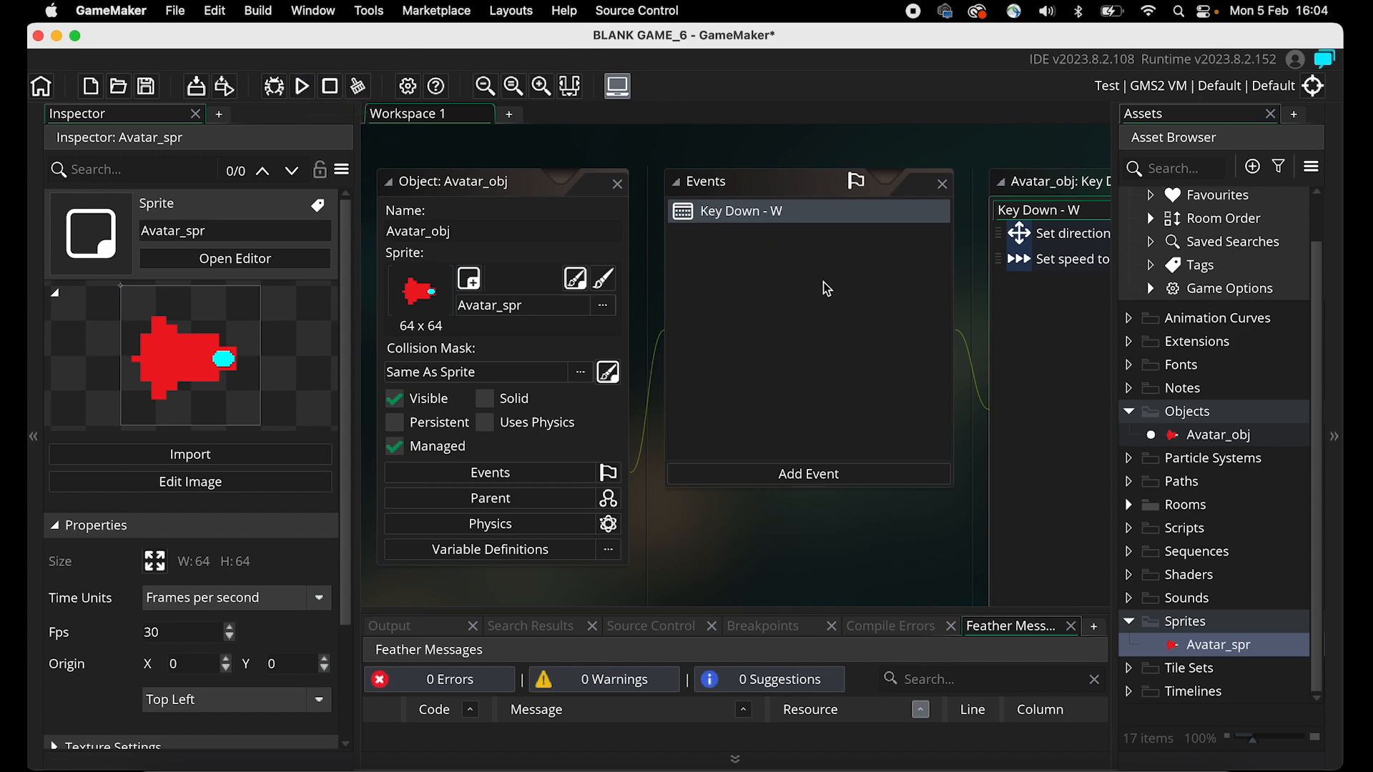
{"action": "scroll", "coordinate": [829, 289], "scroll_direction": "right", "scroll_amount": 3}
Open Room1 from the Rooms folder in the room editor.
{"action": "left_click", "coordinate": [1129, 505]}
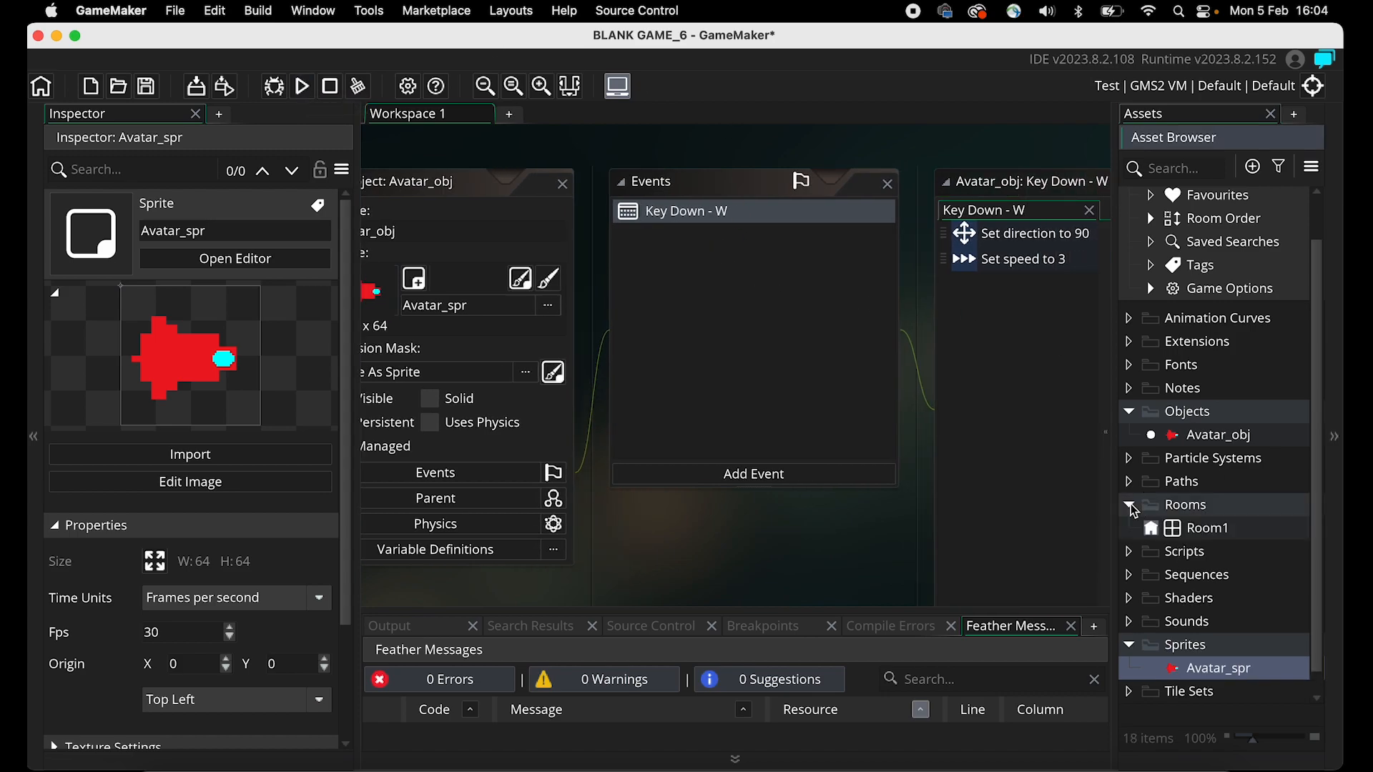
{"action": "left_click", "coordinate": [1191, 509]}
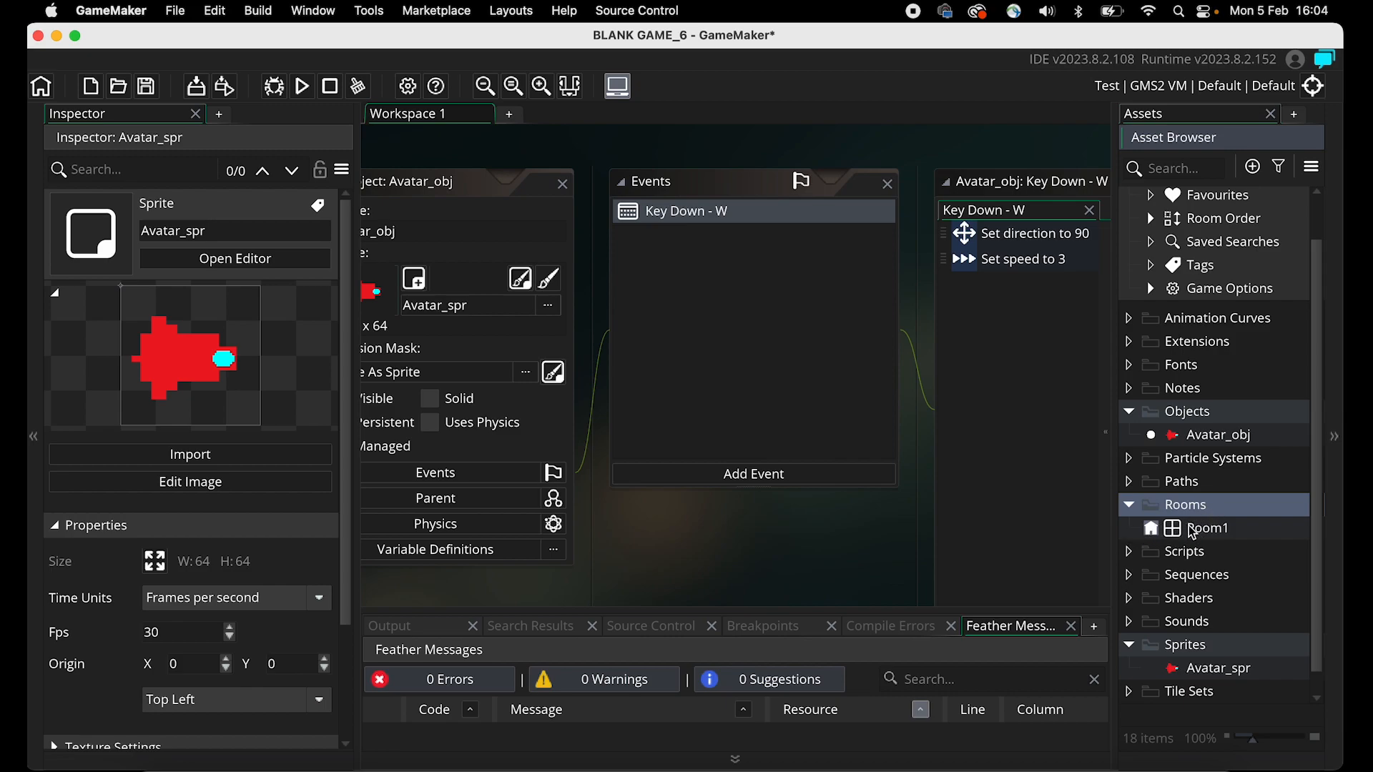
{"action": "left_click", "coordinate": [1188, 529]}
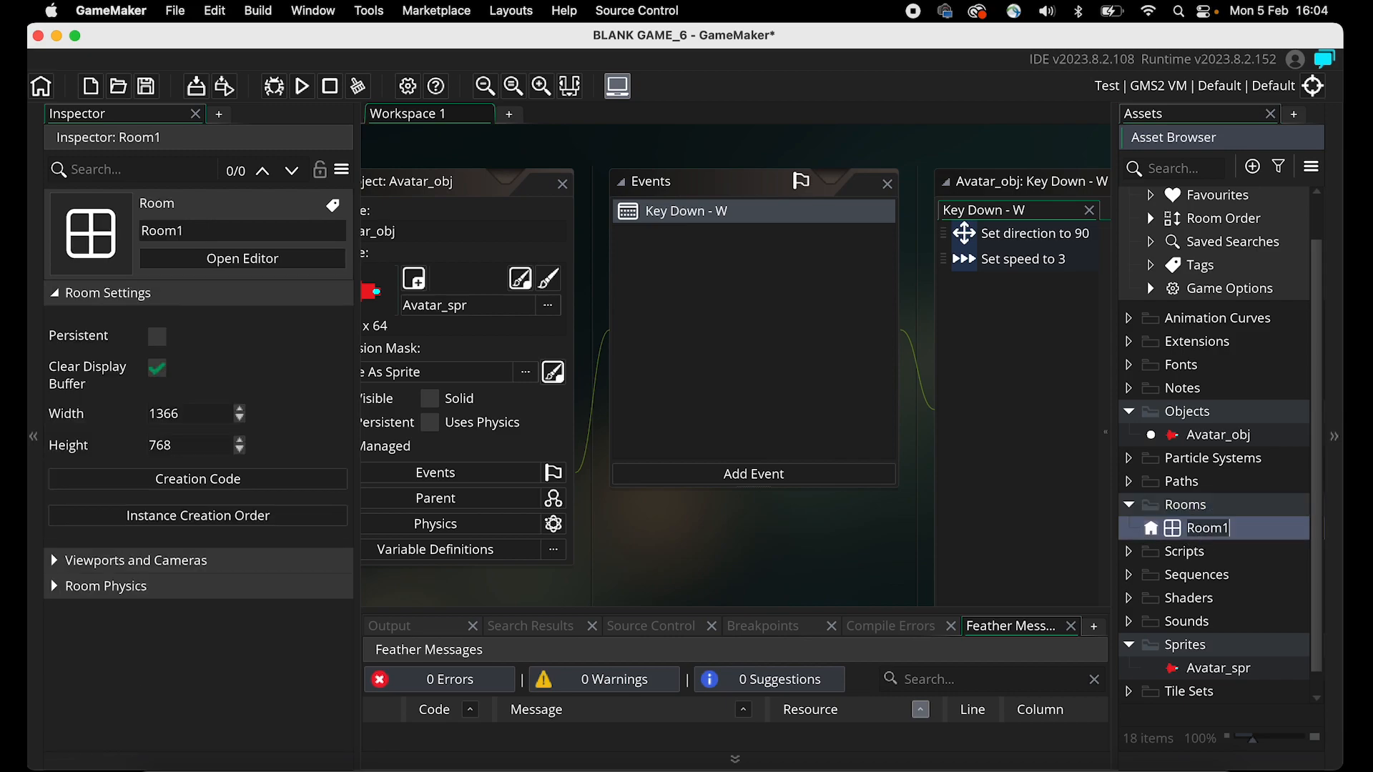
{"action": "double_click", "coordinate": [1151, 529]}
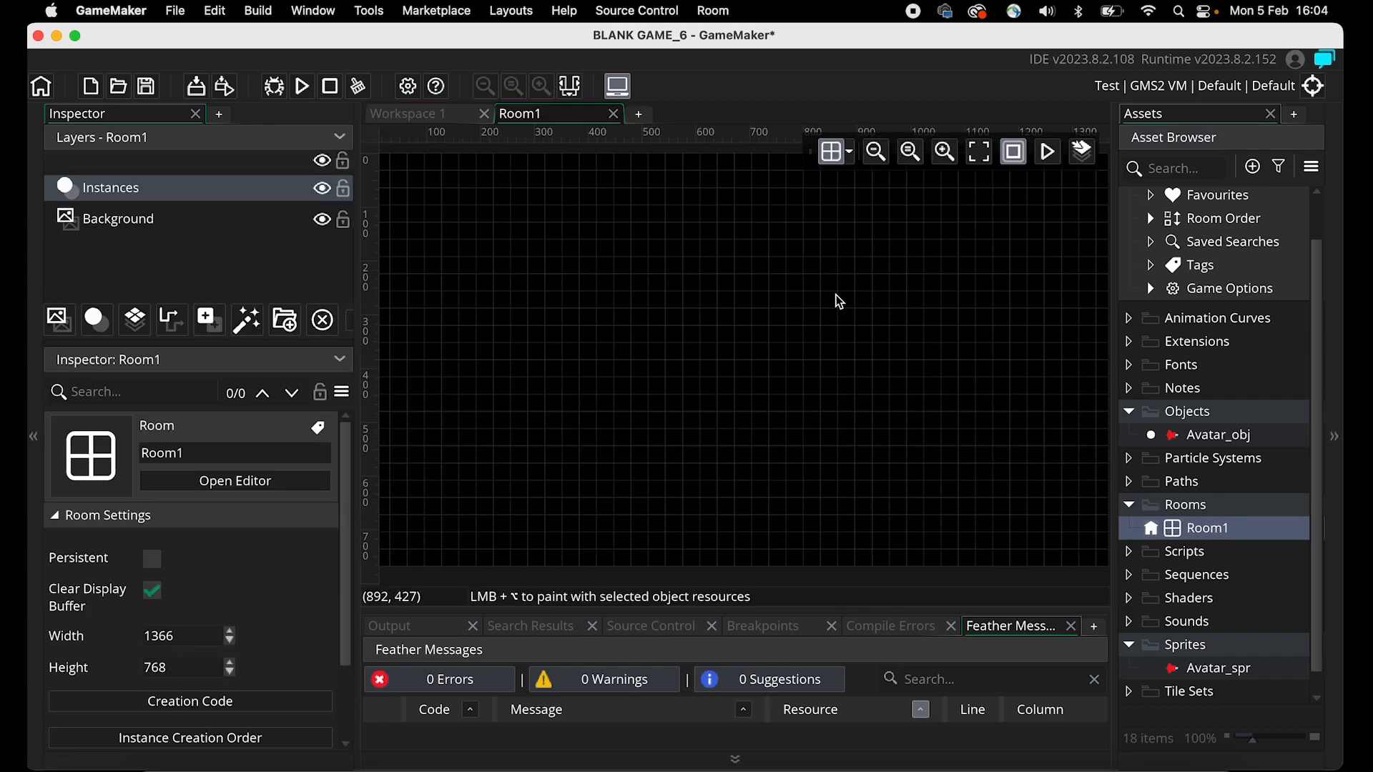
Place an instance of Avatar_obj near the centre of Room1.
{"action": "left_click", "coordinate": [877, 152]}
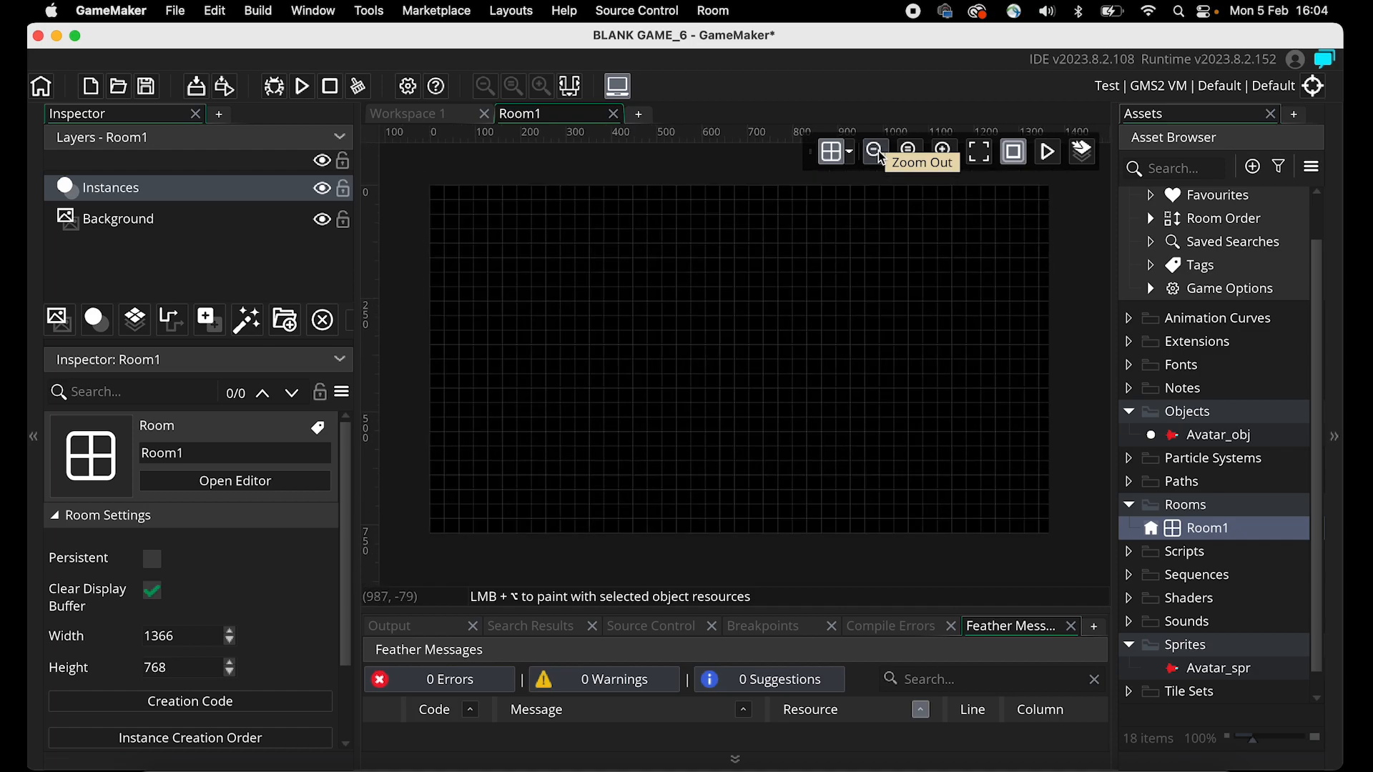
{"action": "left_click", "coordinate": [876, 152]}
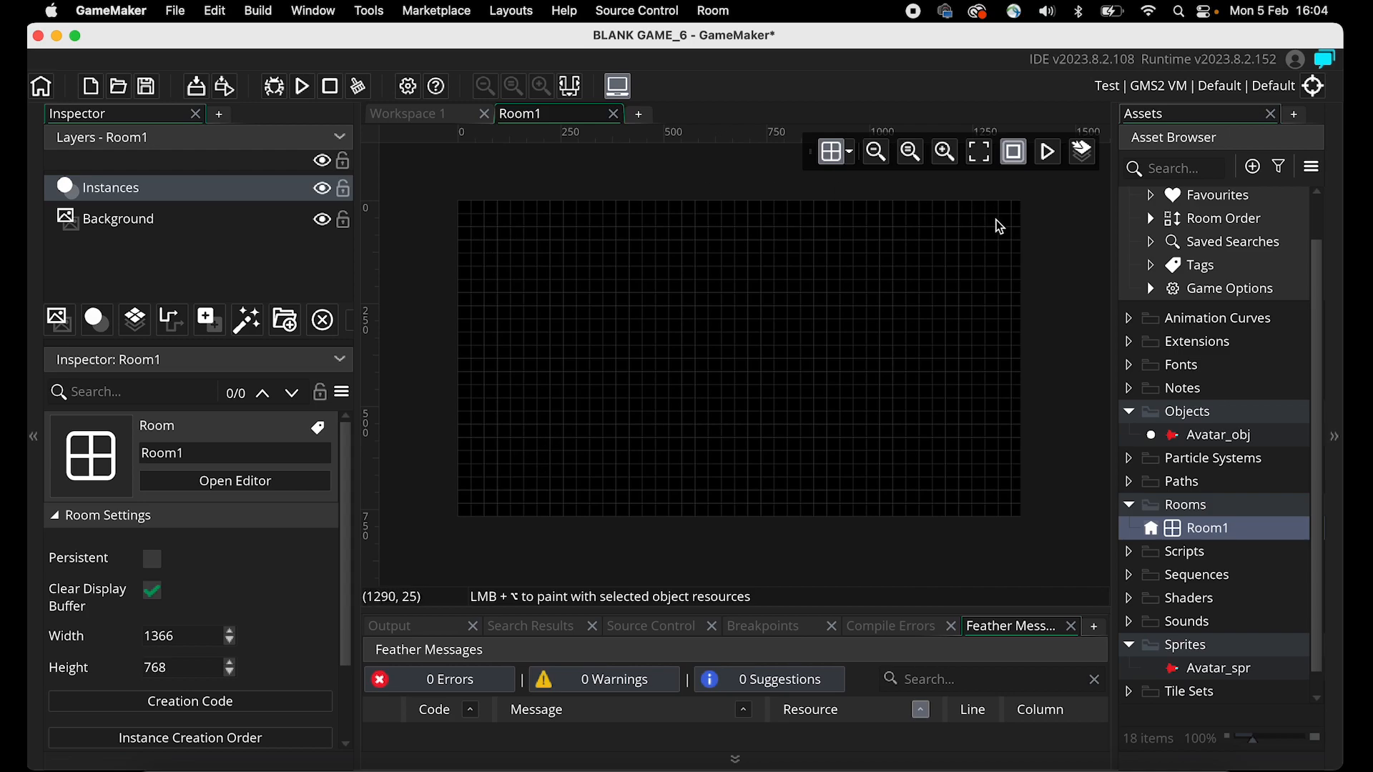
{"action": "left_click_drag", "start_coordinate": [1178, 436], "coordinate": [745, 353]}
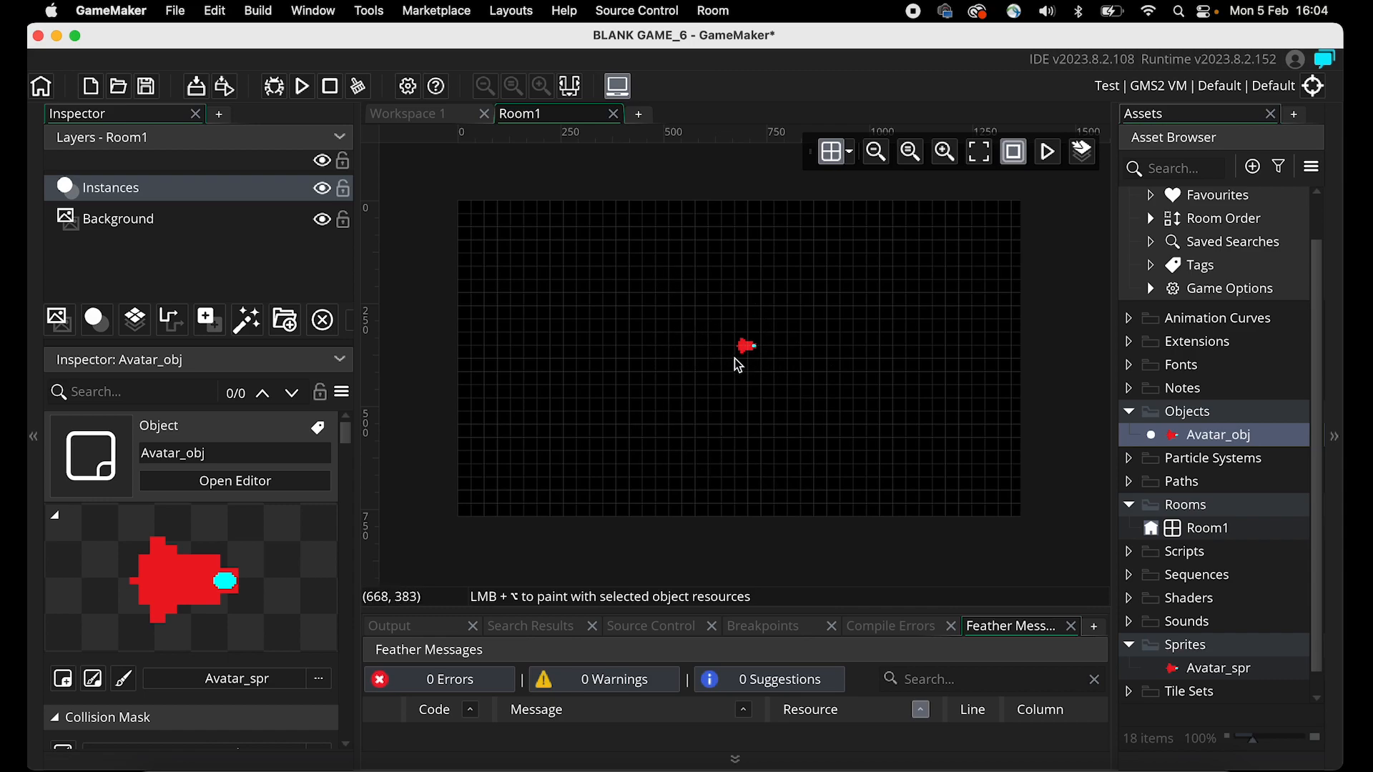
{"action": "left_click", "coordinate": [944, 151]}
{"action": "left_click", "coordinate": [944, 152]}
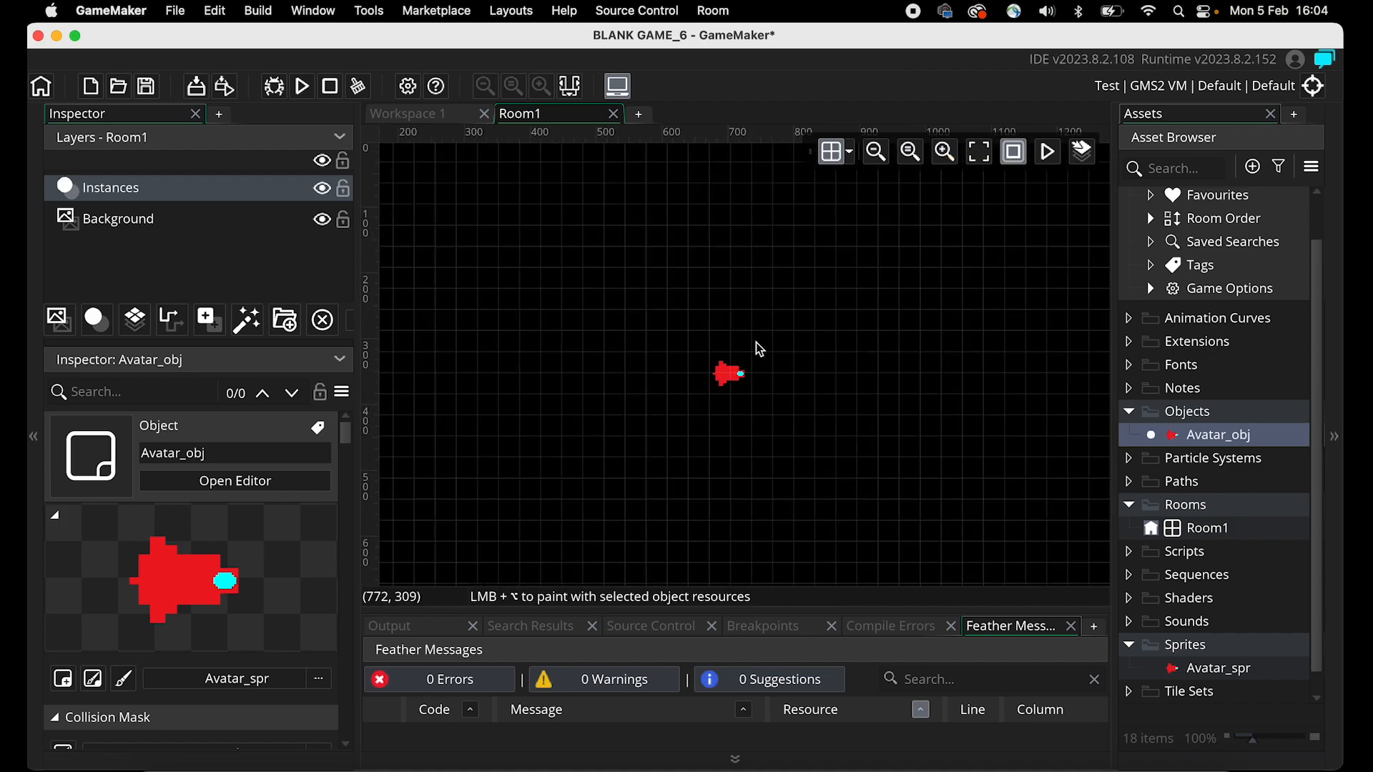
Run the game, test the ship's upward movement, and close the game window.
{"action": "left_click", "coordinate": [302, 89]}
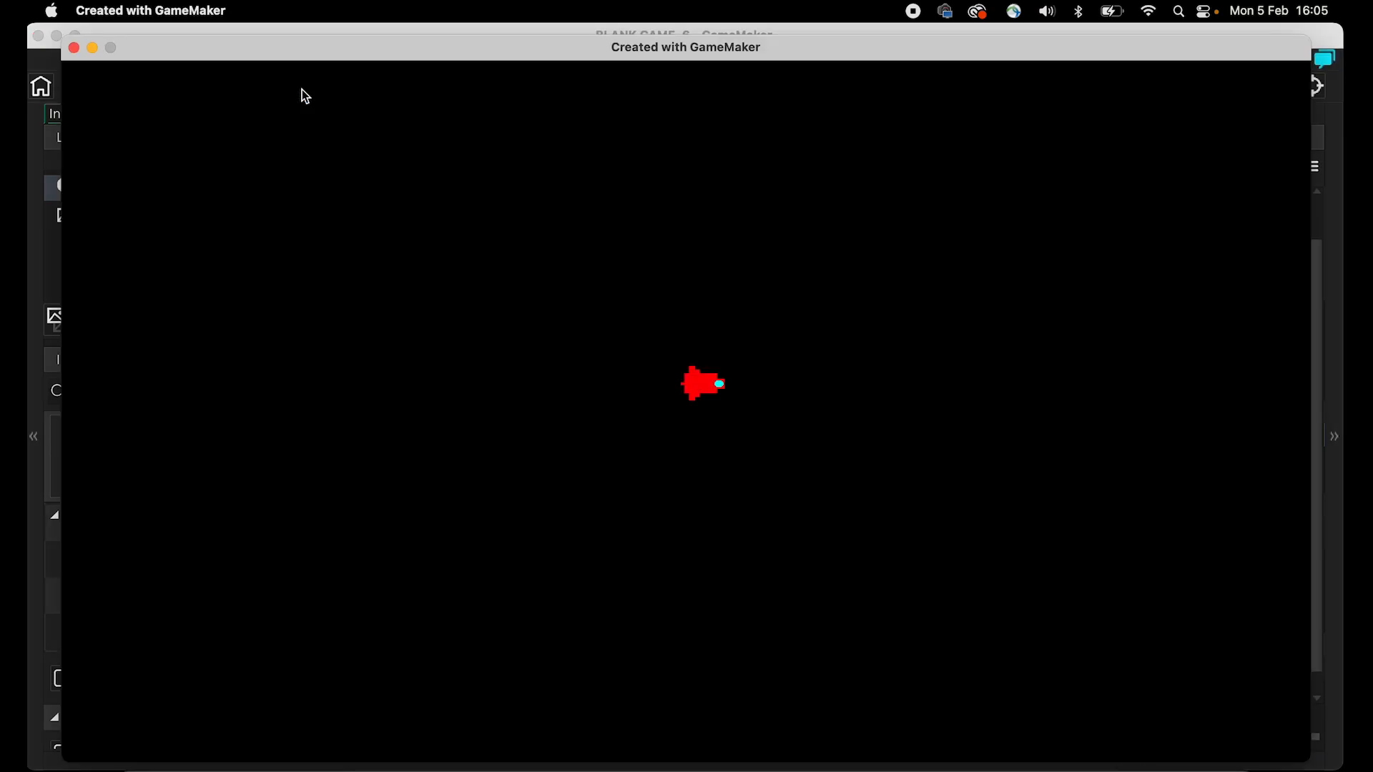
{"action": "left_click_drag", "start_coordinate": [291, 45], "coordinate": [288, 8]}
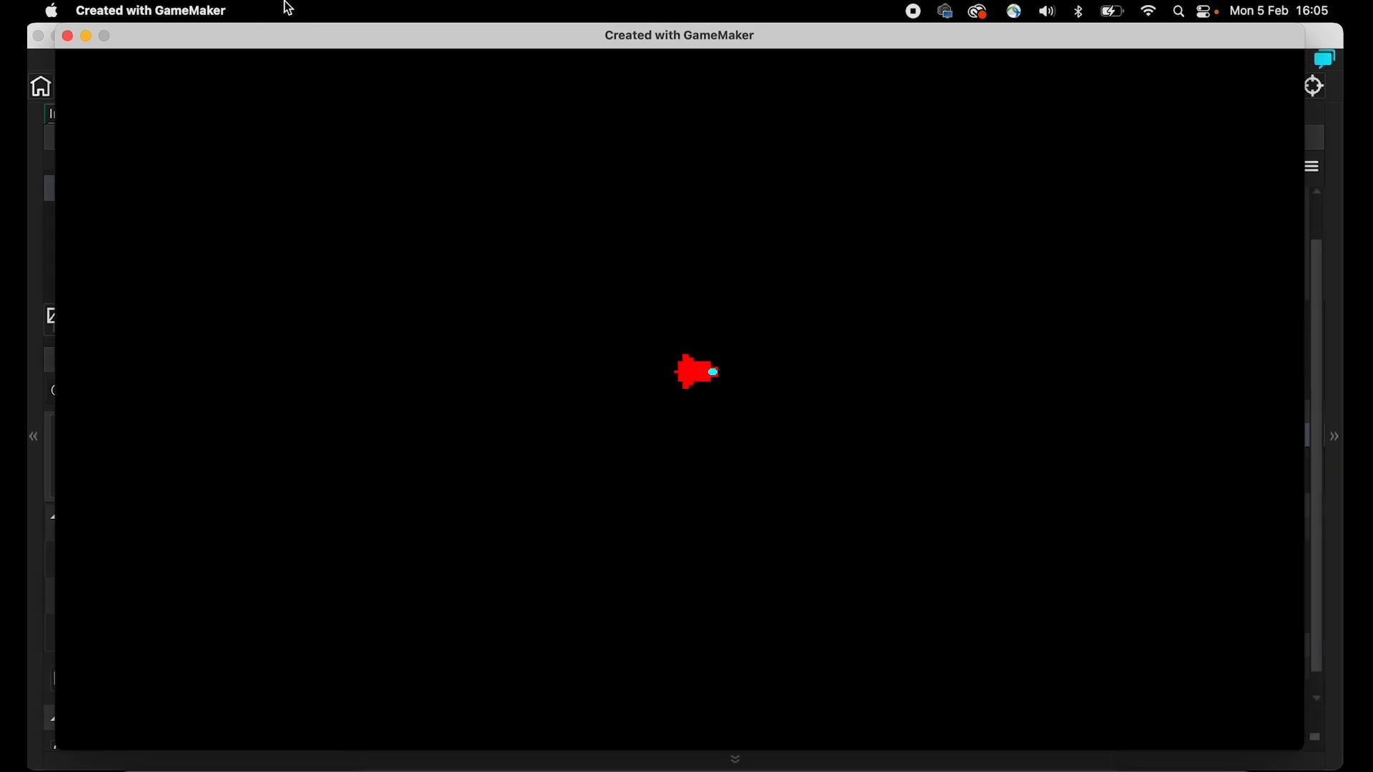
{"action": "key", "text": "Up"}
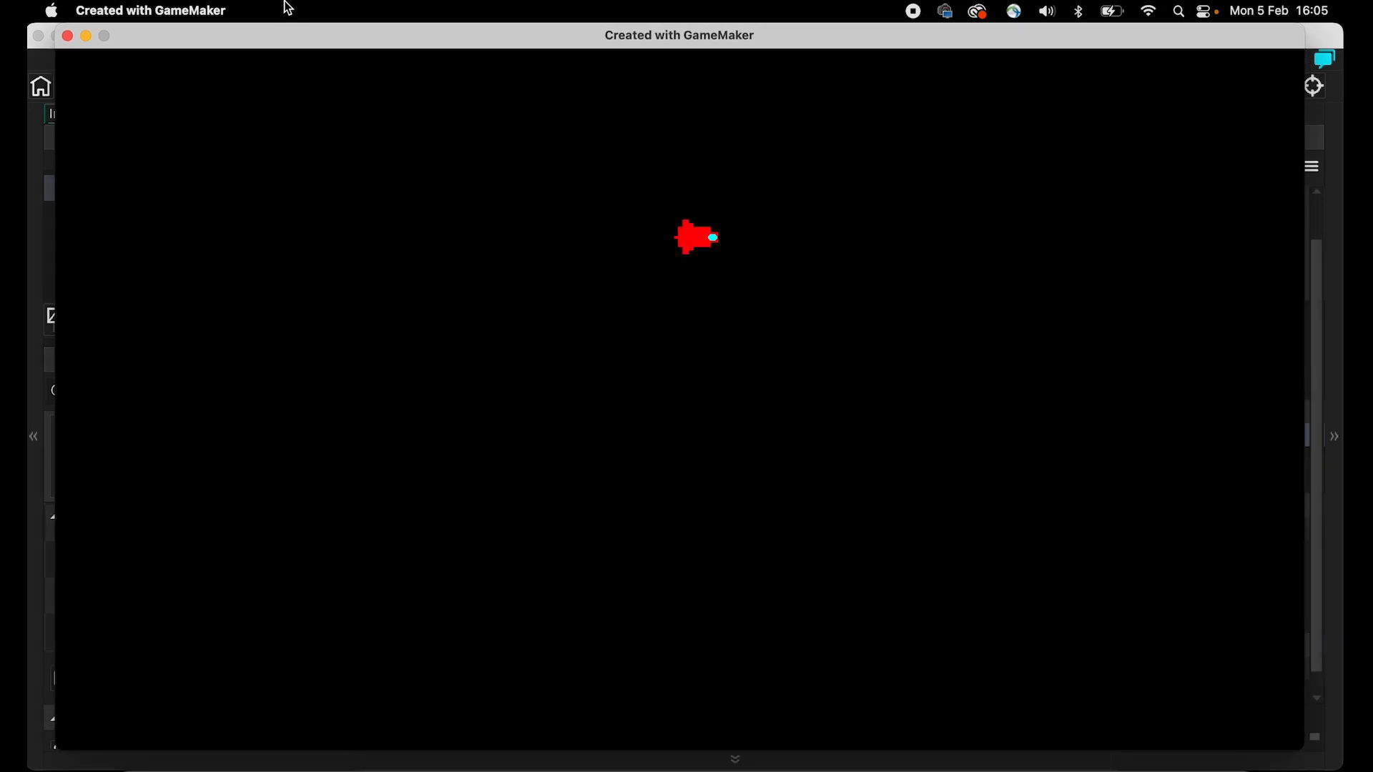
{"action": "key", "text": "Up"}
{"action": "left_click", "coordinate": [69, 37]}
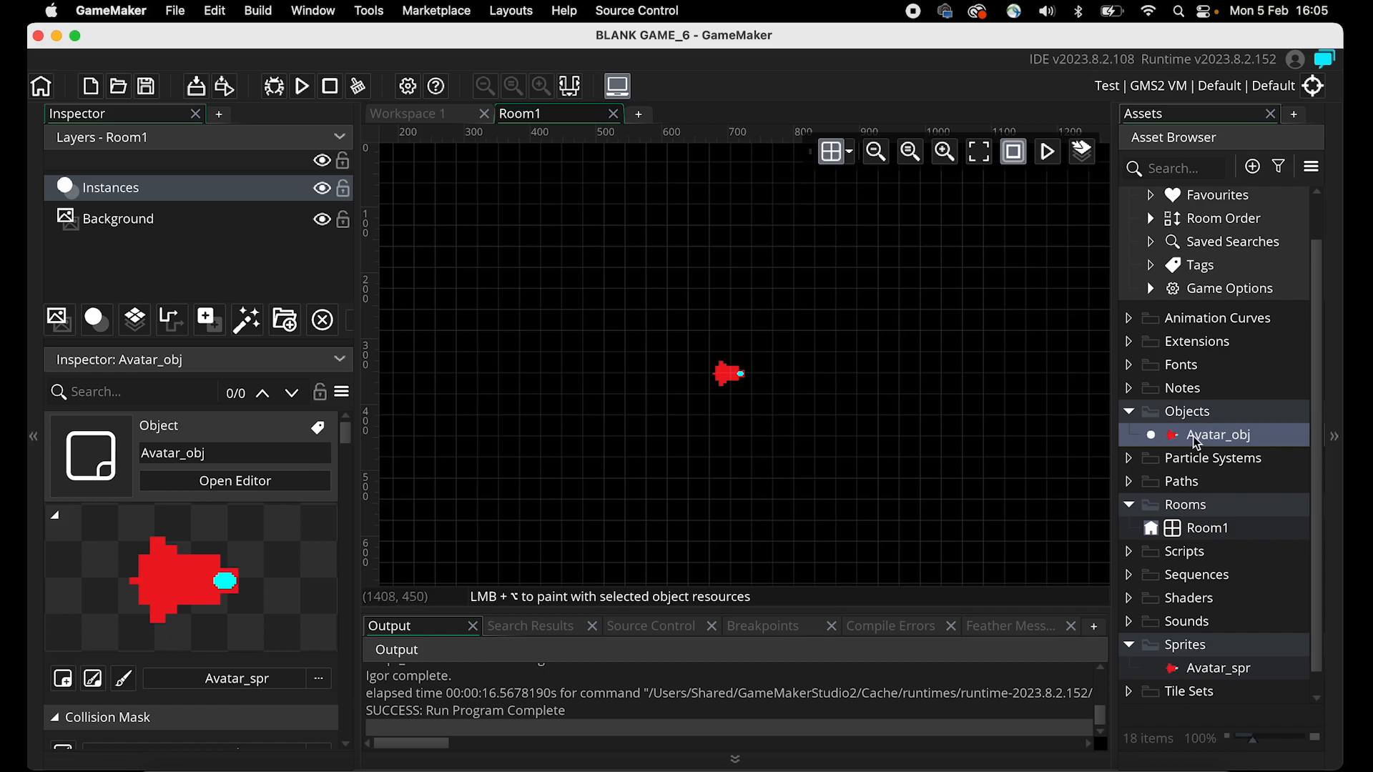
Reopen Avatar_obj in the workspace and add a Key Down - No Key event to it.
{"action": "double_click", "coordinate": [1176, 438]}
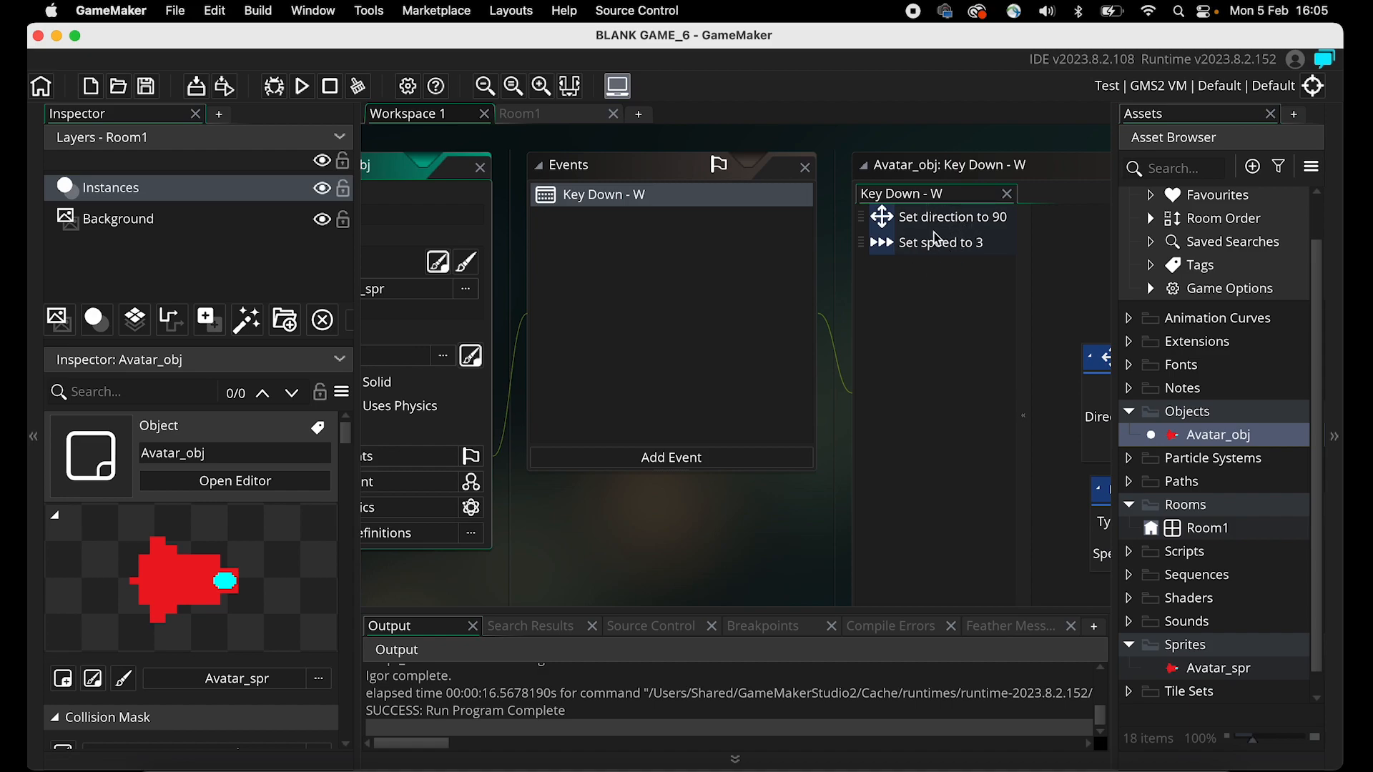
{"action": "left_click", "coordinate": [628, 463]}
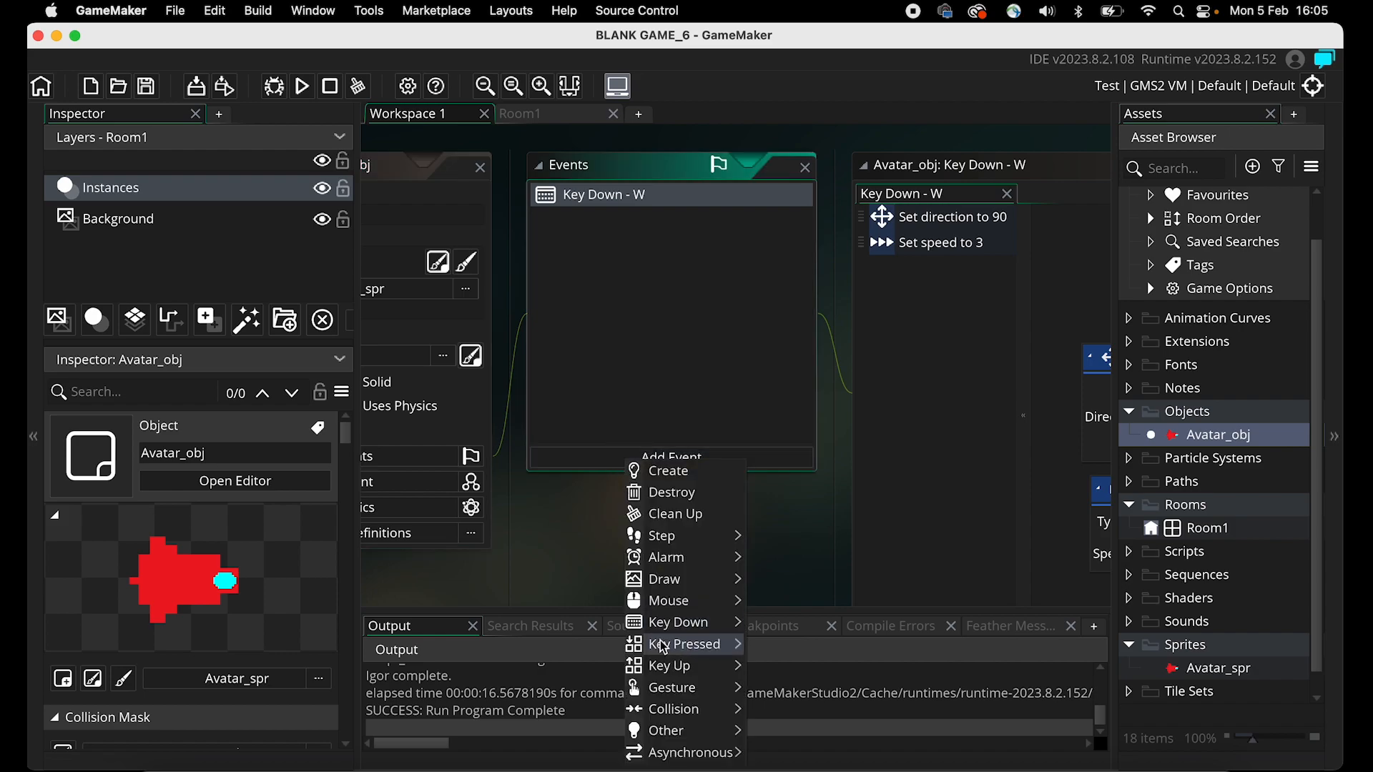
{"action": "mouse_move", "coordinate": [699, 622]}
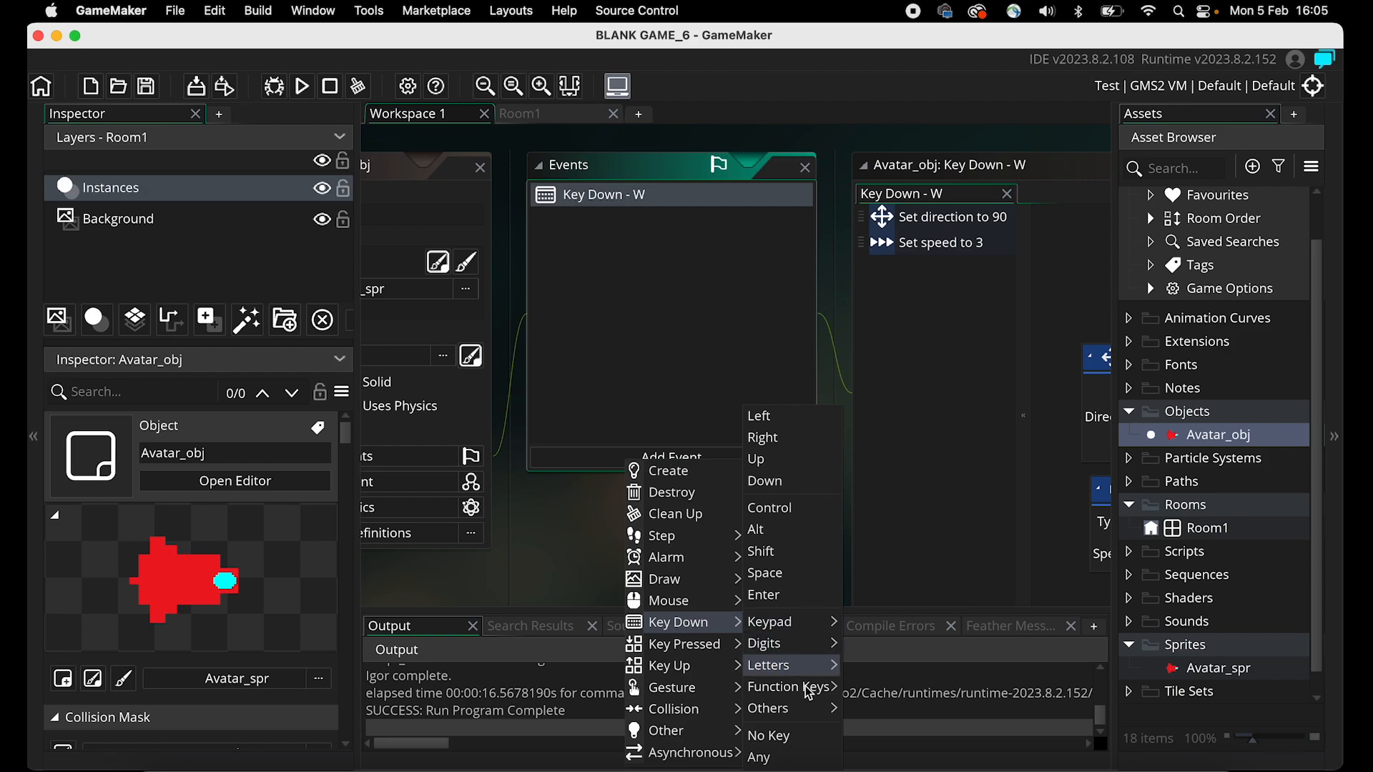
{"action": "left_click", "coordinate": [788, 739]}
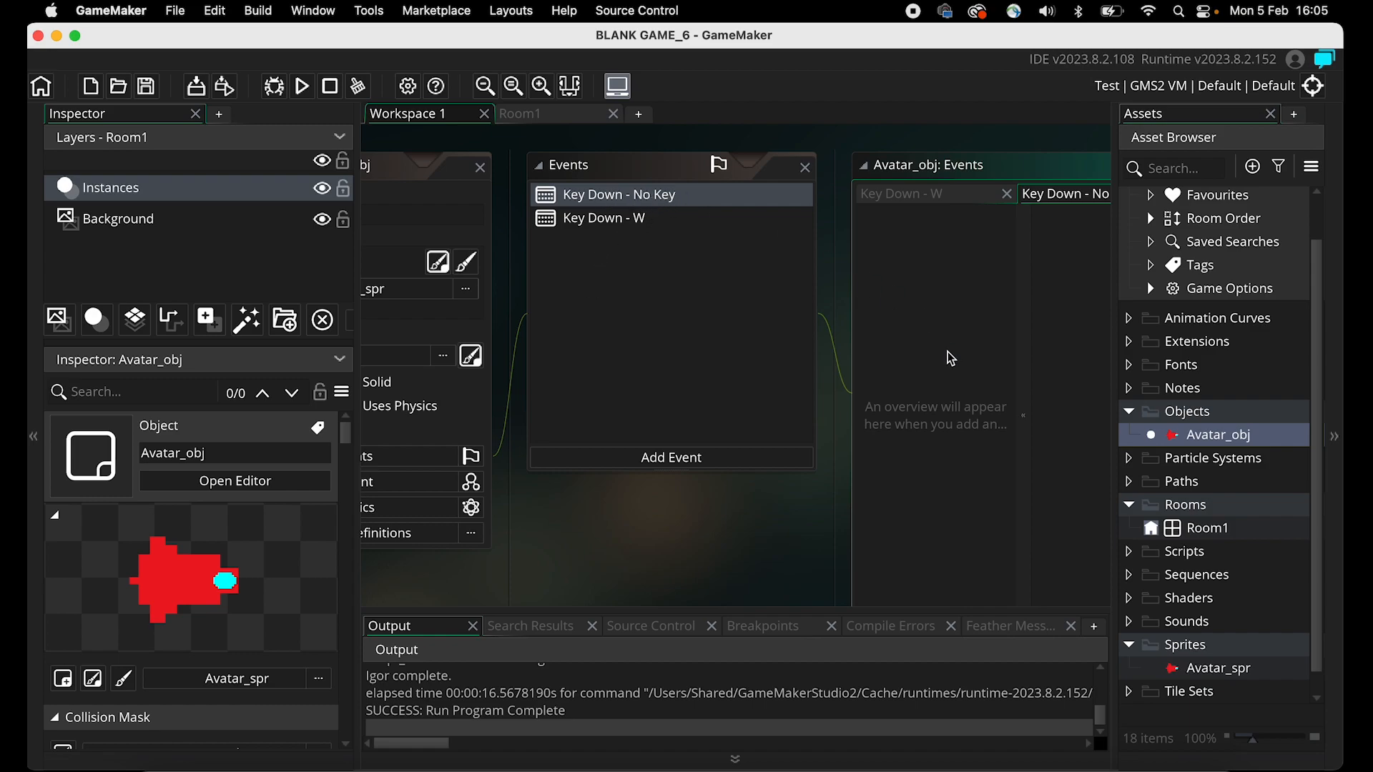
{"action": "scroll", "coordinate": [946, 352], "scroll_direction": "right", "scroll_amount": 6}
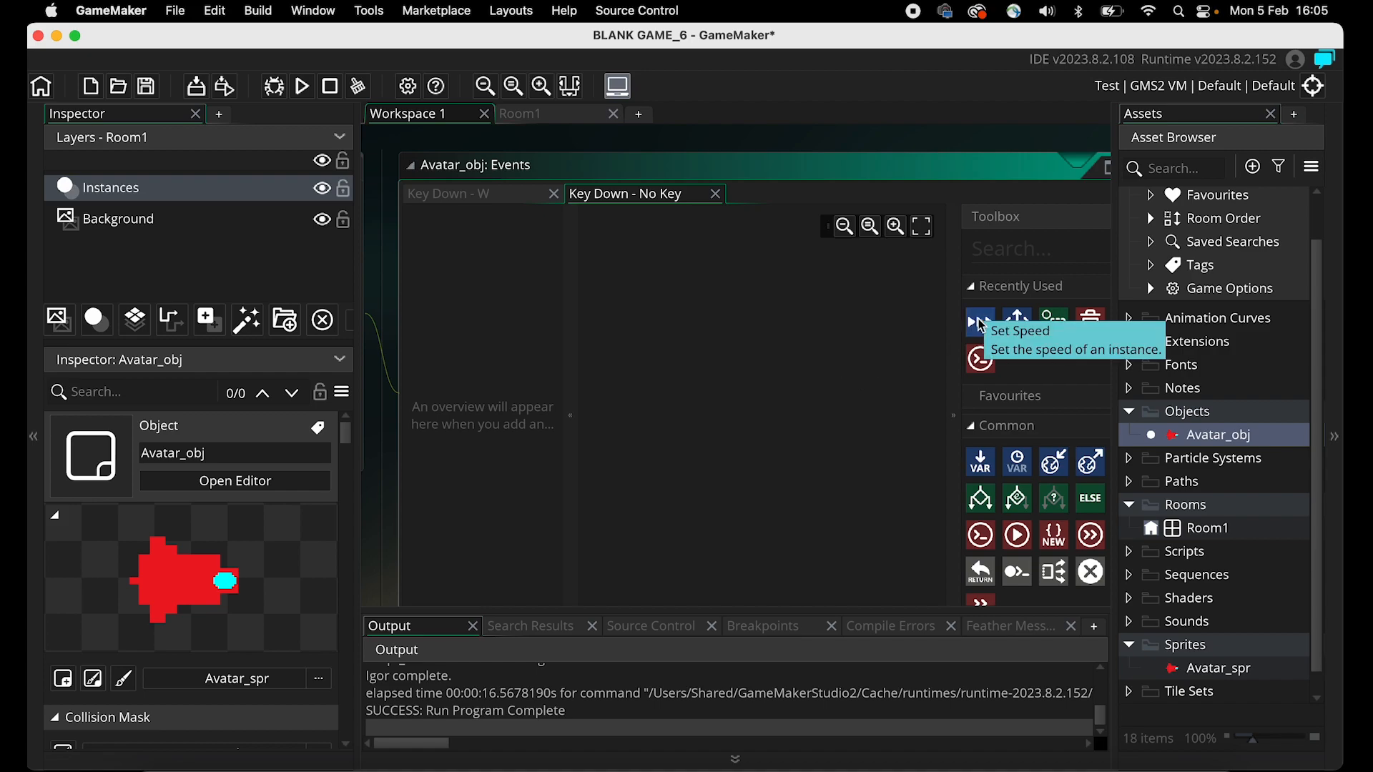
Add a Set Speed action to the Key Down - No Key event and set its speed to 0.
{"action": "left_click_drag", "start_coordinate": [980, 323], "coordinate": [815, 311]}
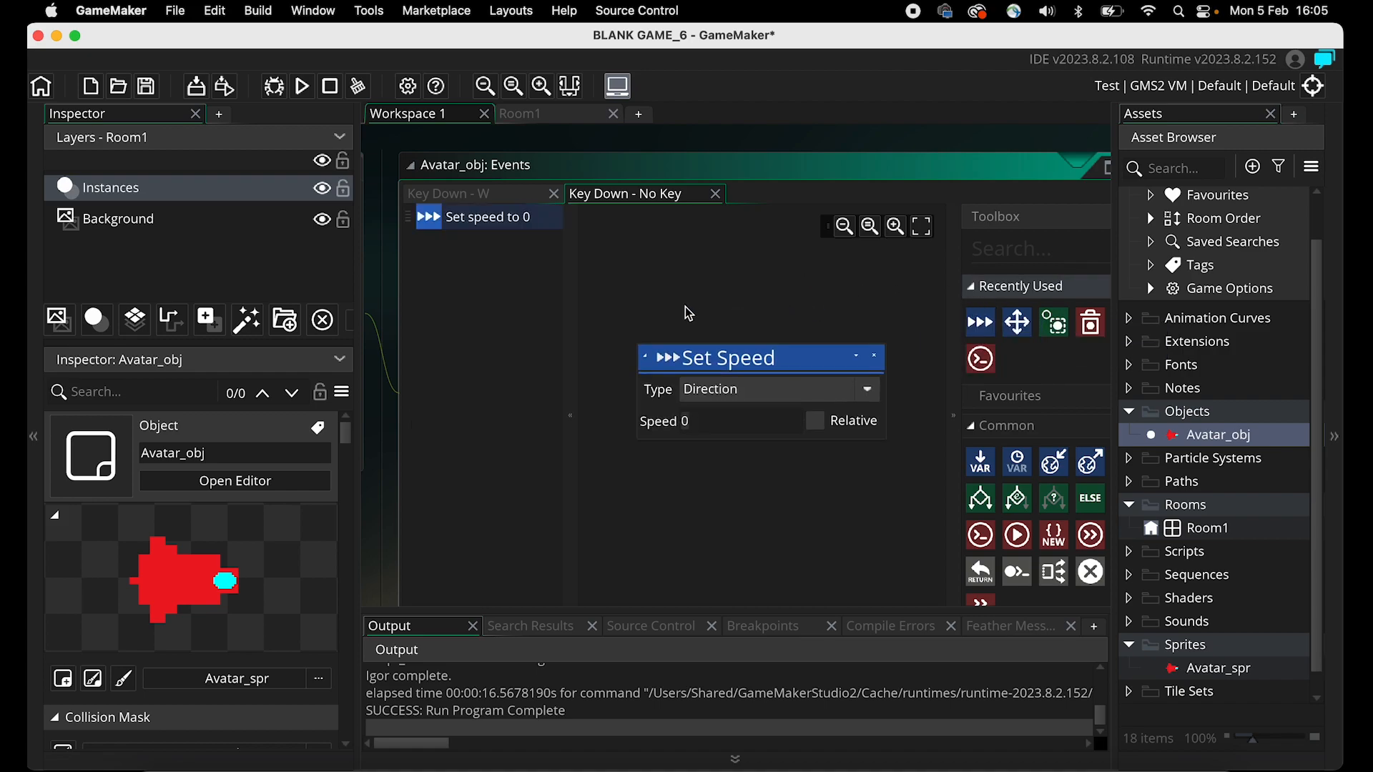
{"action": "left_click", "coordinate": [698, 421]}
{"action": "key", "text": "BackSpace"}
{"action": "type", "text": "0"}
{"action": "scroll", "coordinate": [531, 361], "scroll_direction": "left", "scroll_amount": 4}
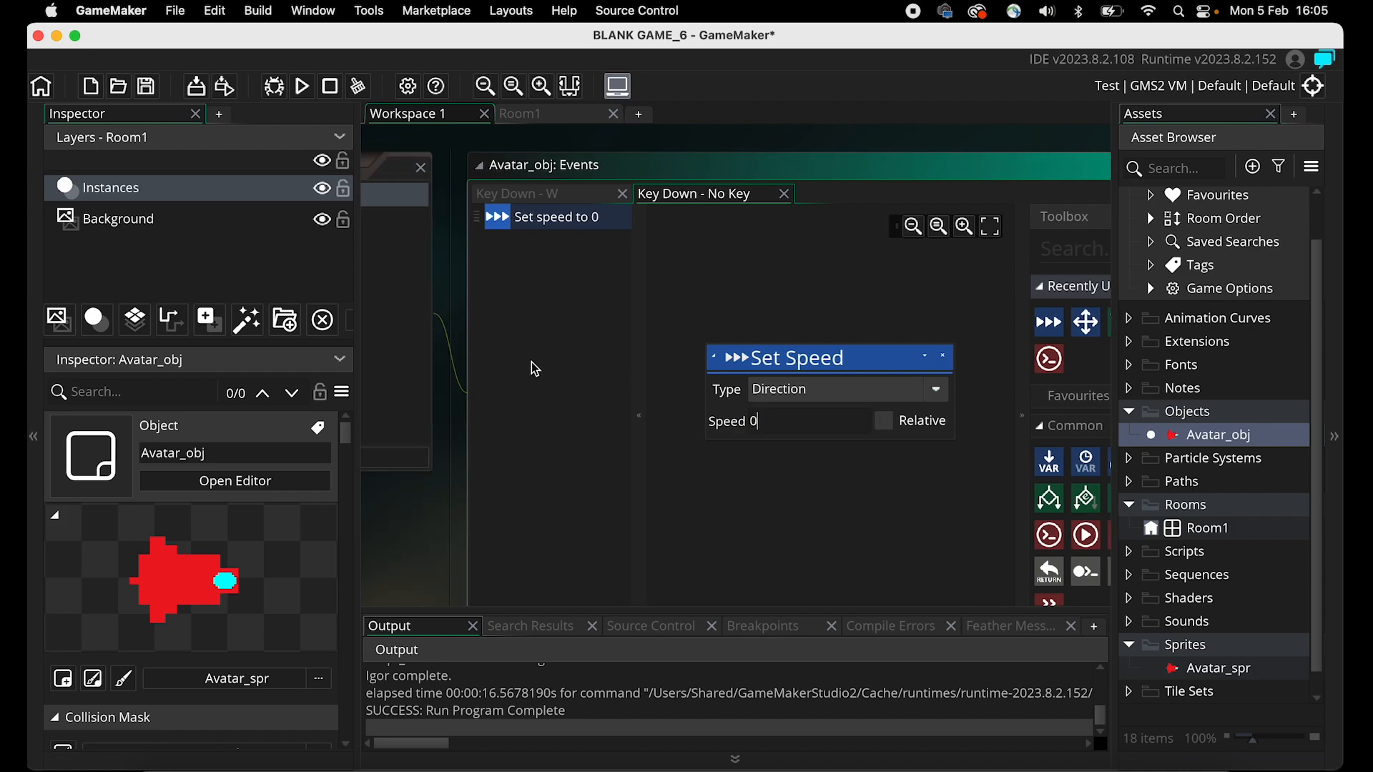
{"action": "scroll", "coordinate": [804, 336], "scroll_direction": "right", "scroll_amount": 5}
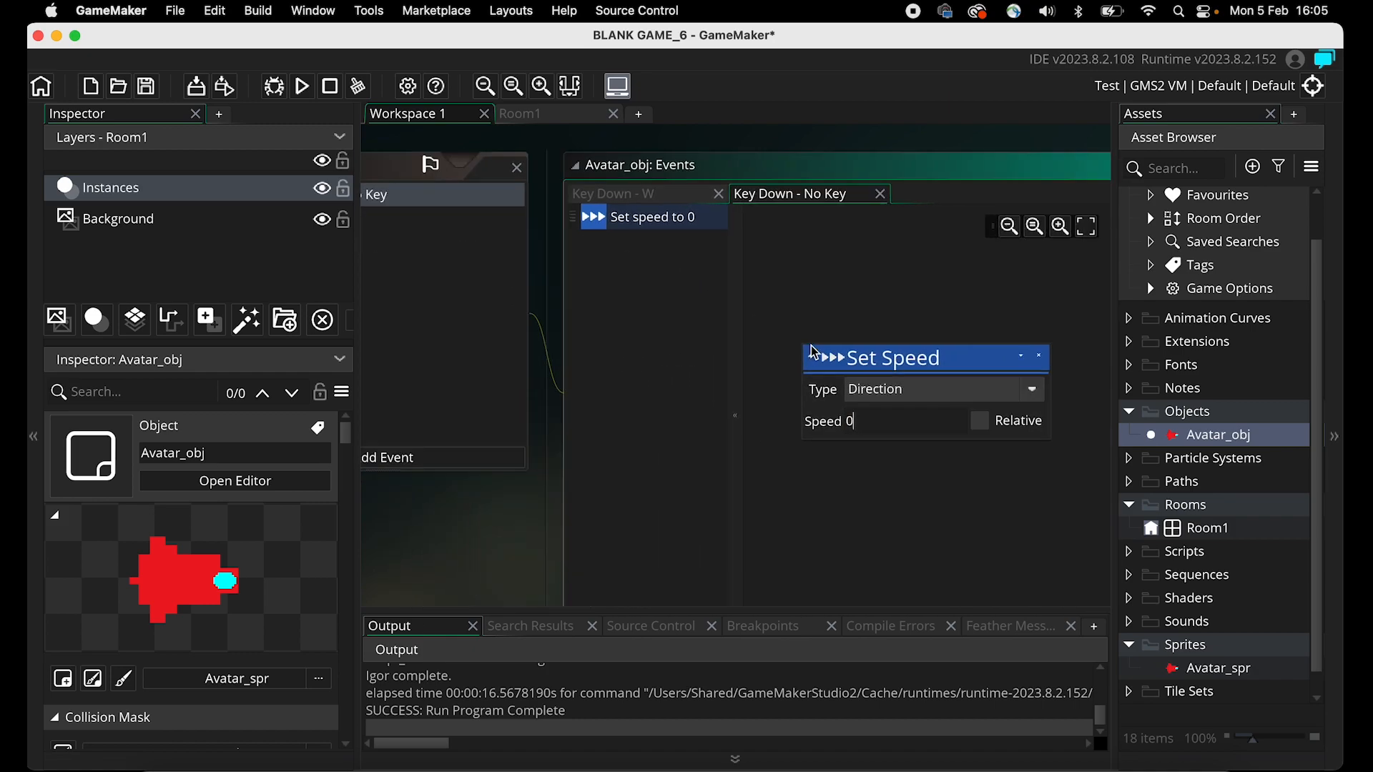
{"action": "scroll", "coordinate": [881, 265], "scroll_direction": "left", "scroll_amount": 5}
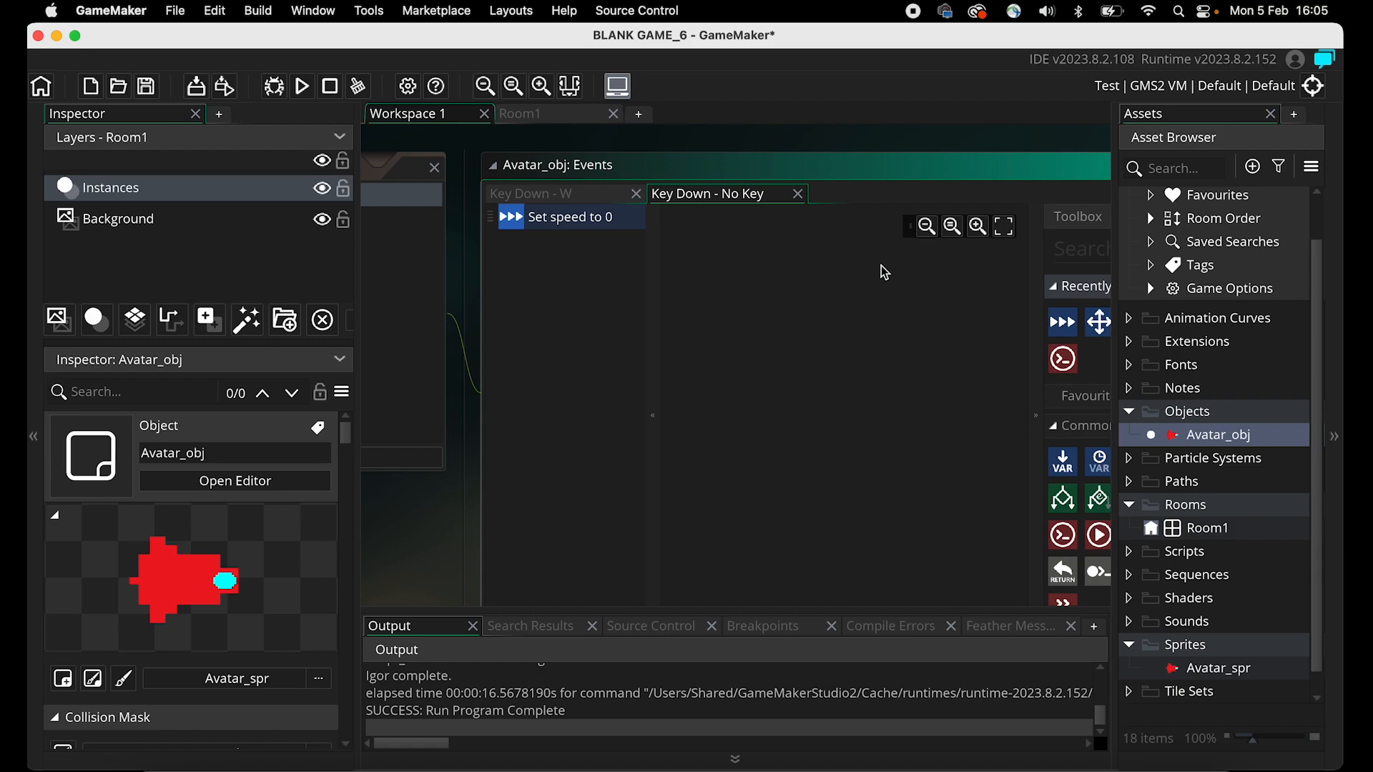
{"action": "scroll", "coordinate": [881, 266], "scroll_direction": "right", "scroll_amount": 5}
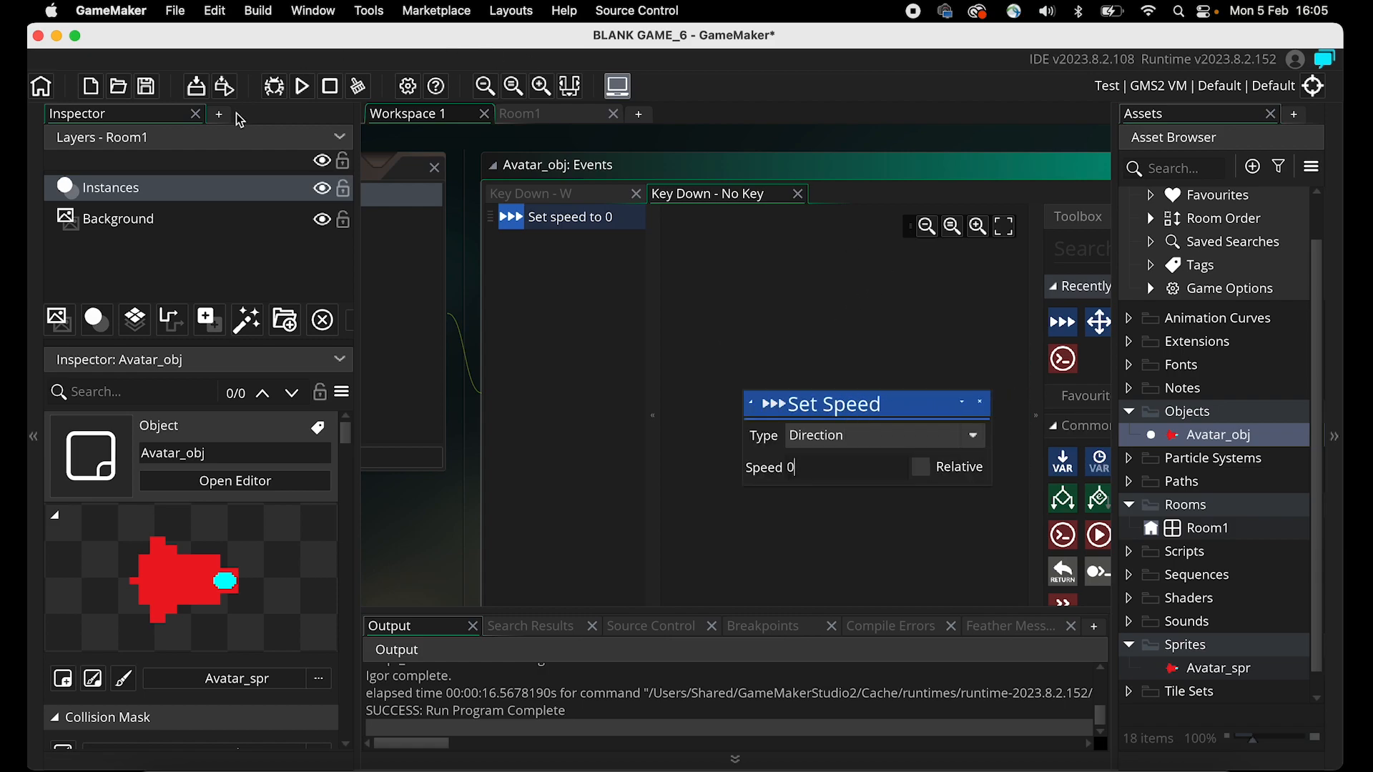
Run the game, test moving the ship upward and stopping it on key release, and close the game window.
{"action": "left_click", "coordinate": [301, 86]}
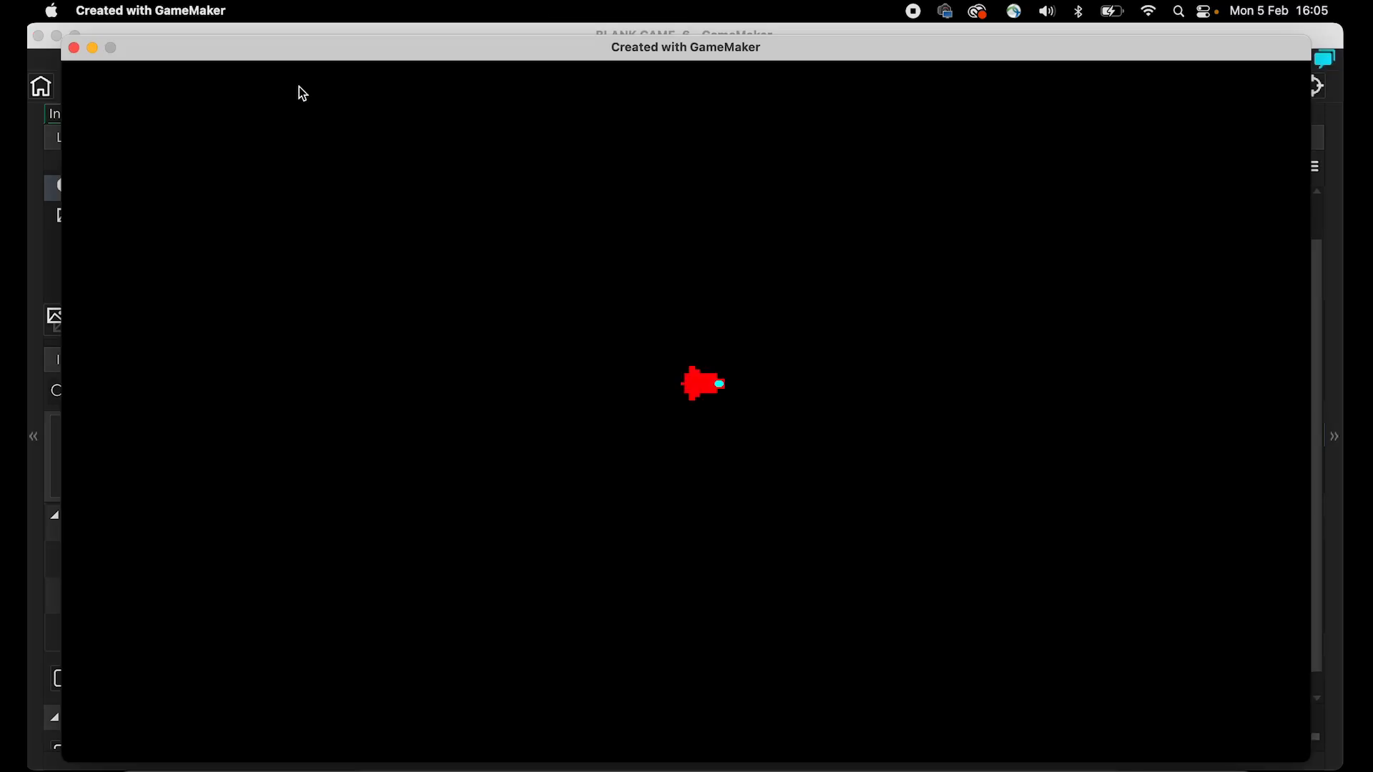
{"action": "key", "text": "Up"}
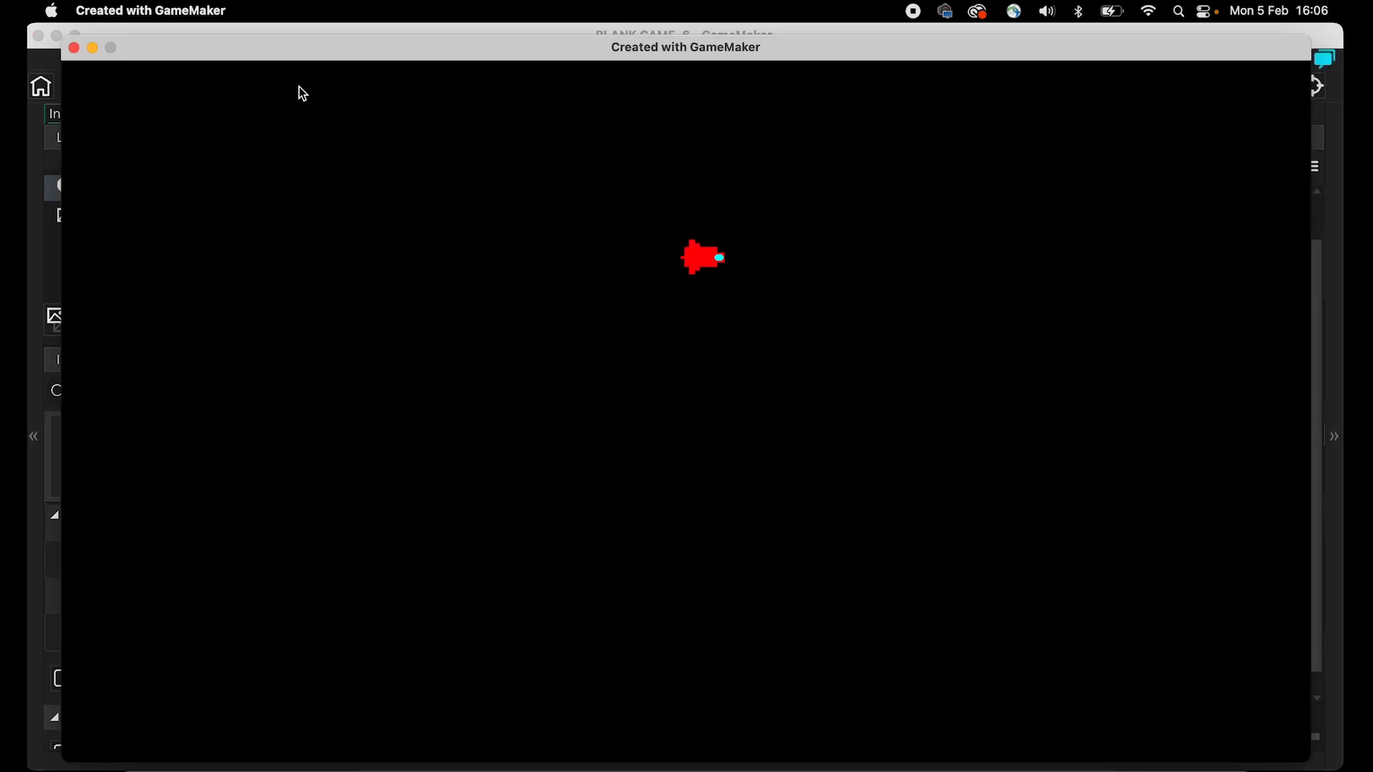
{"action": "key", "text": "Up"}
{"action": "key", "text": "Up"}
{"action": "key", "text": "Up"}
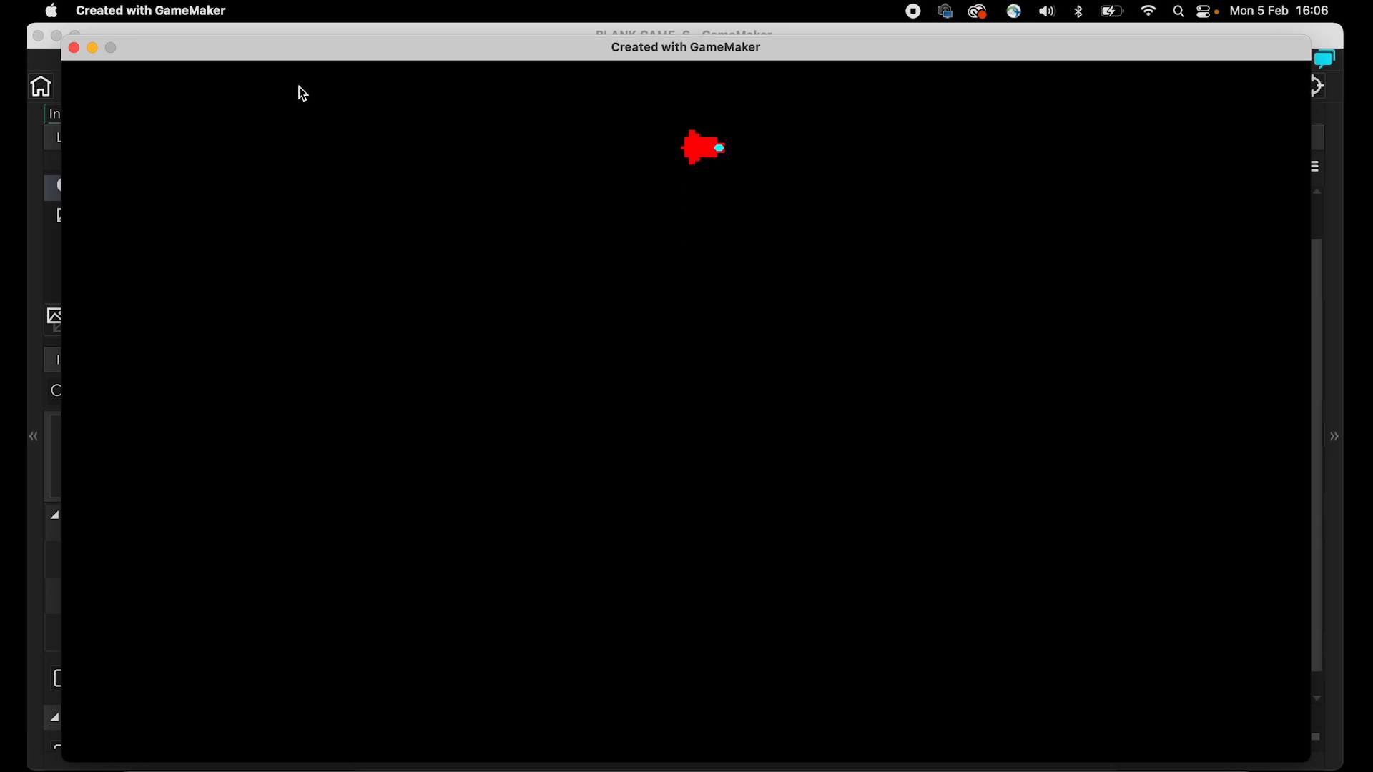
{"action": "left_click", "coordinate": [74, 47]}
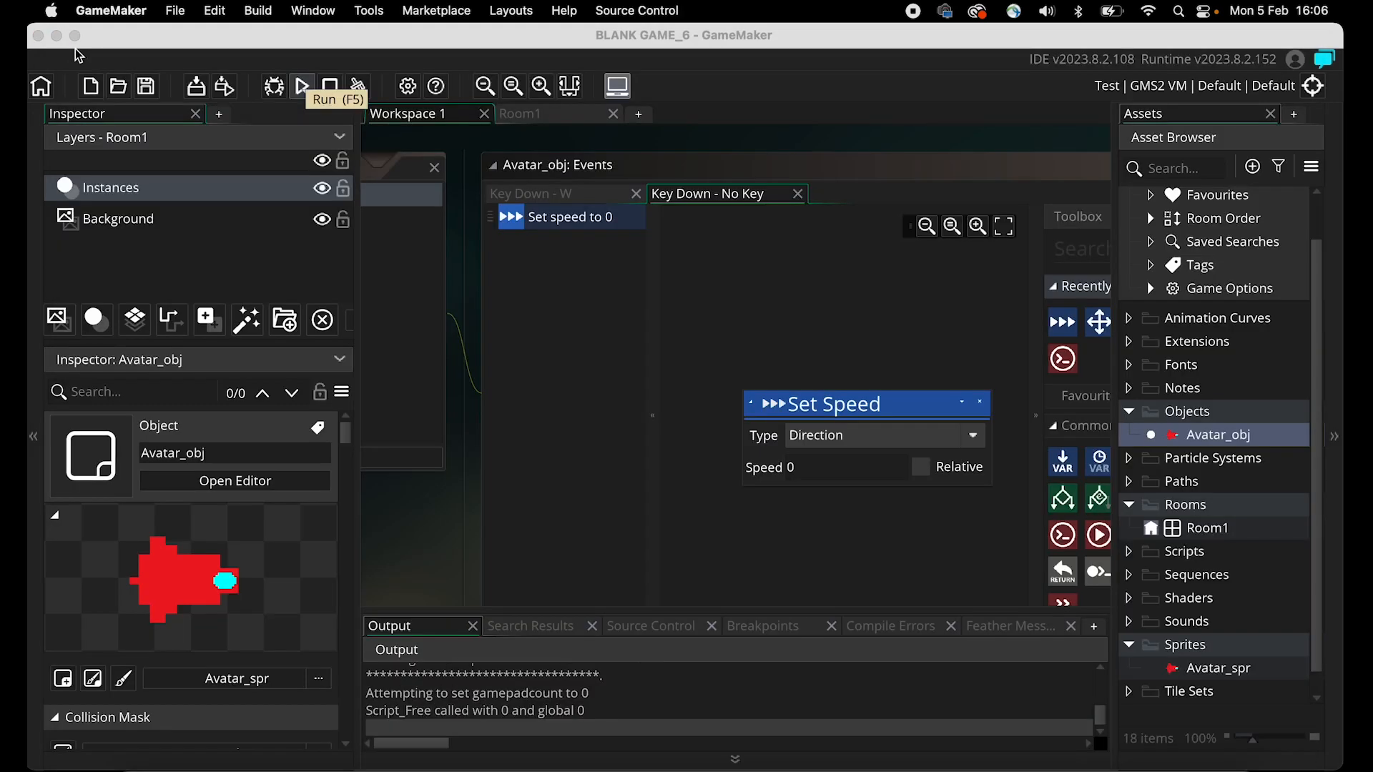
Duplicate Avatar_obj's Key Down - W event as a Key Down event for the letter A.
{"action": "scroll", "coordinate": [505, 290], "scroll_direction": "left", "scroll_amount": 10}
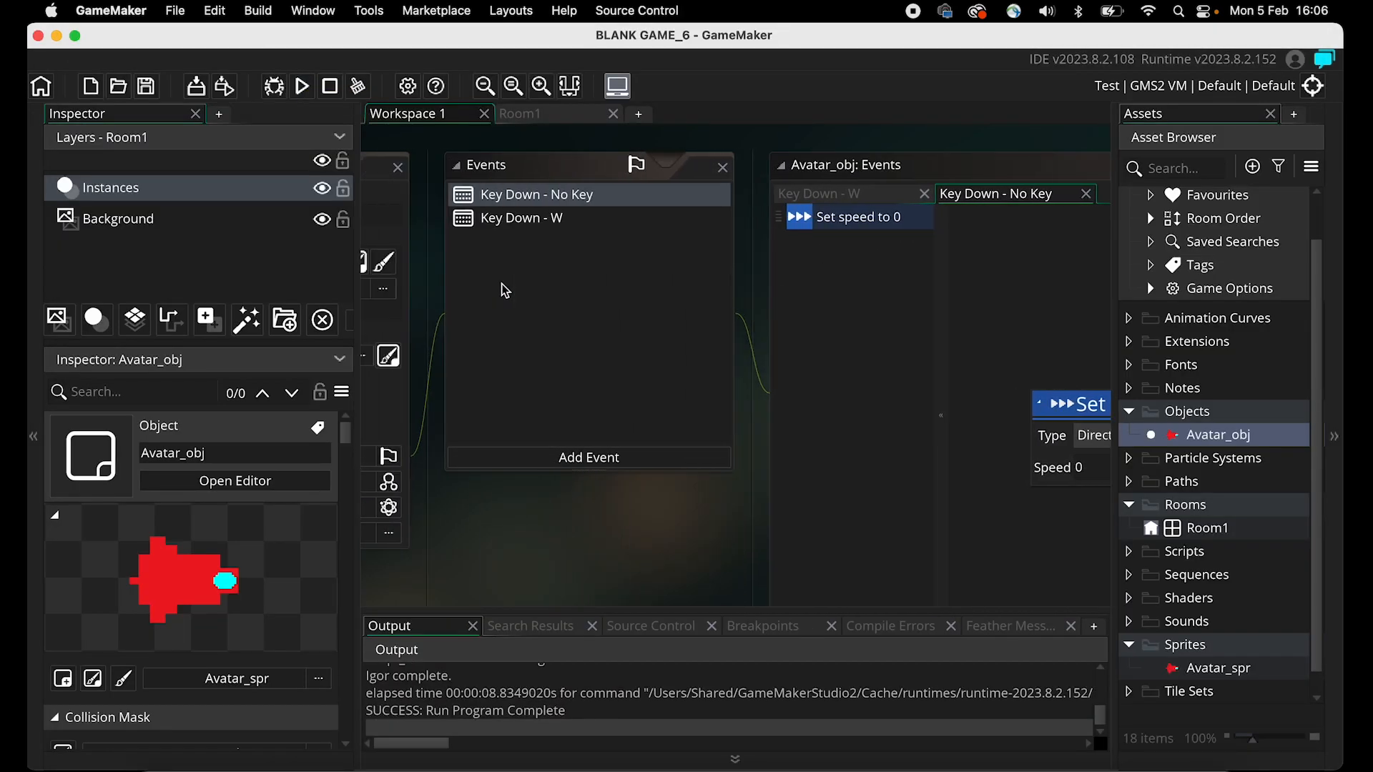
{"action": "left_click", "coordinate": [547, 224]}
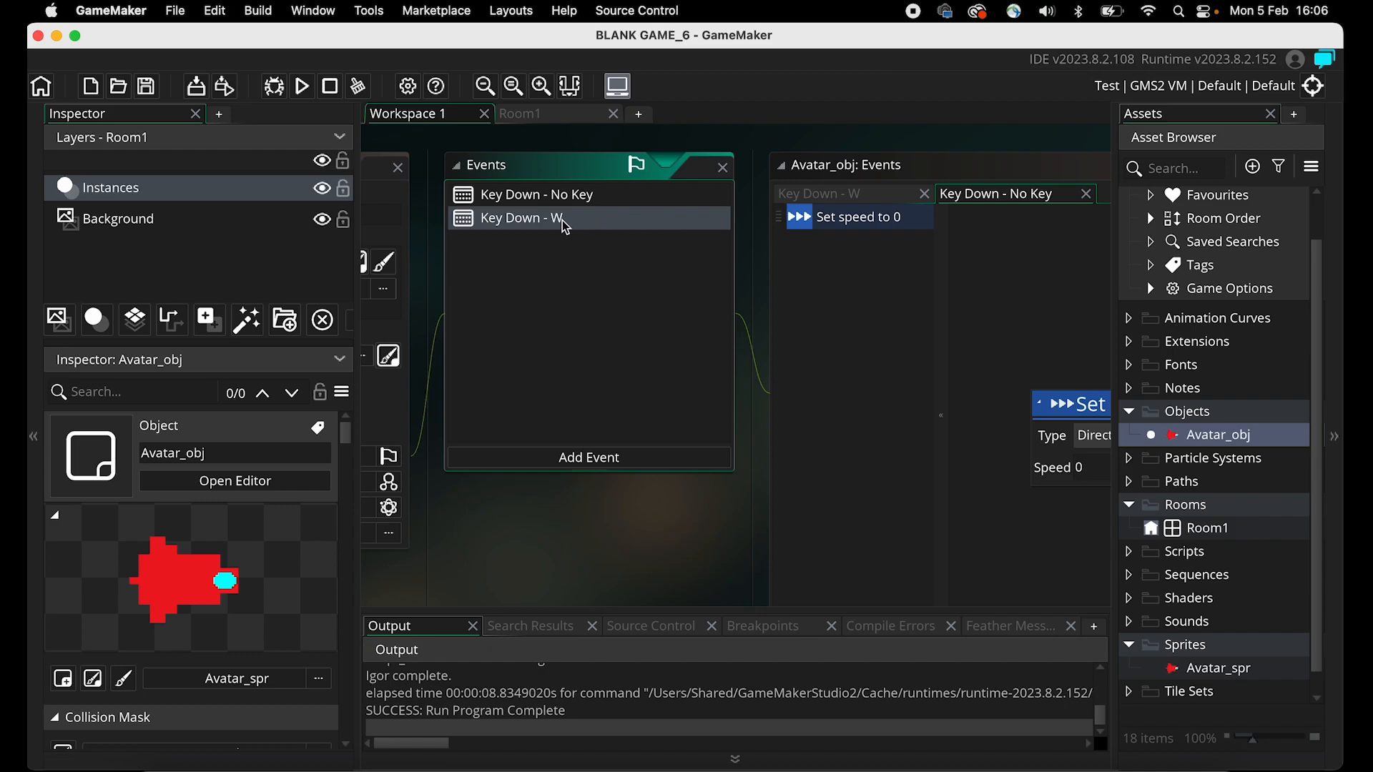
{"action": "right_click", "coordinate": [535, 222]}
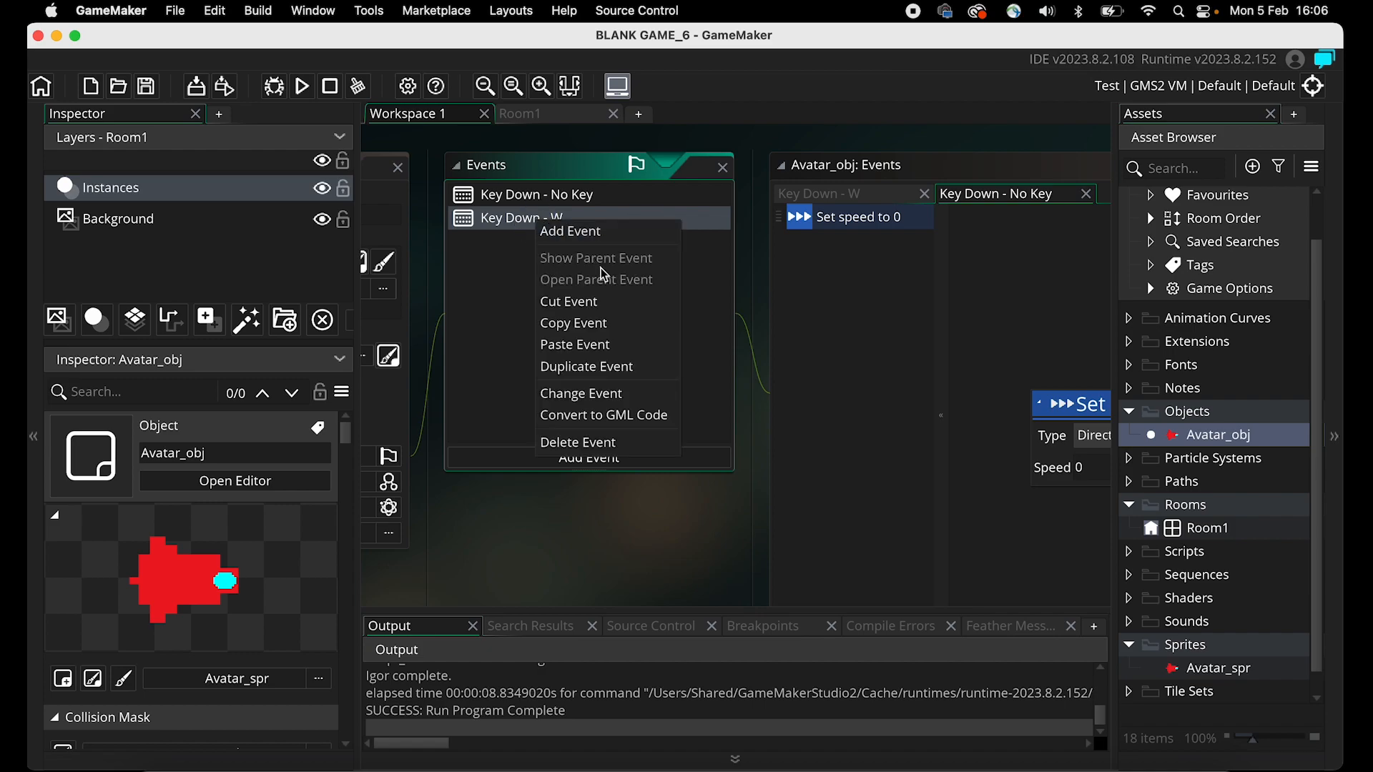
{"action": "left_click", "coordinate": [615, 366]}
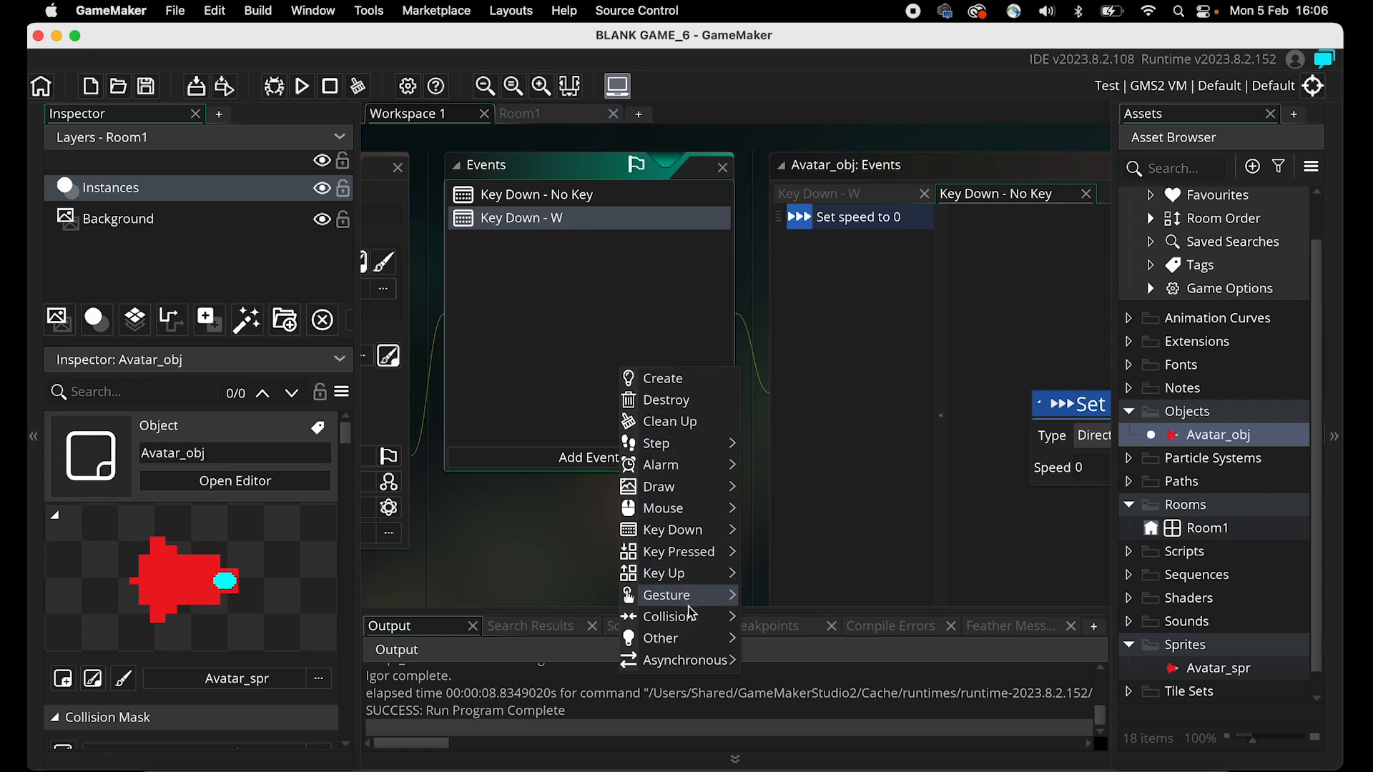
{"action": "mouse_move", "coordinate": [697, 529]}
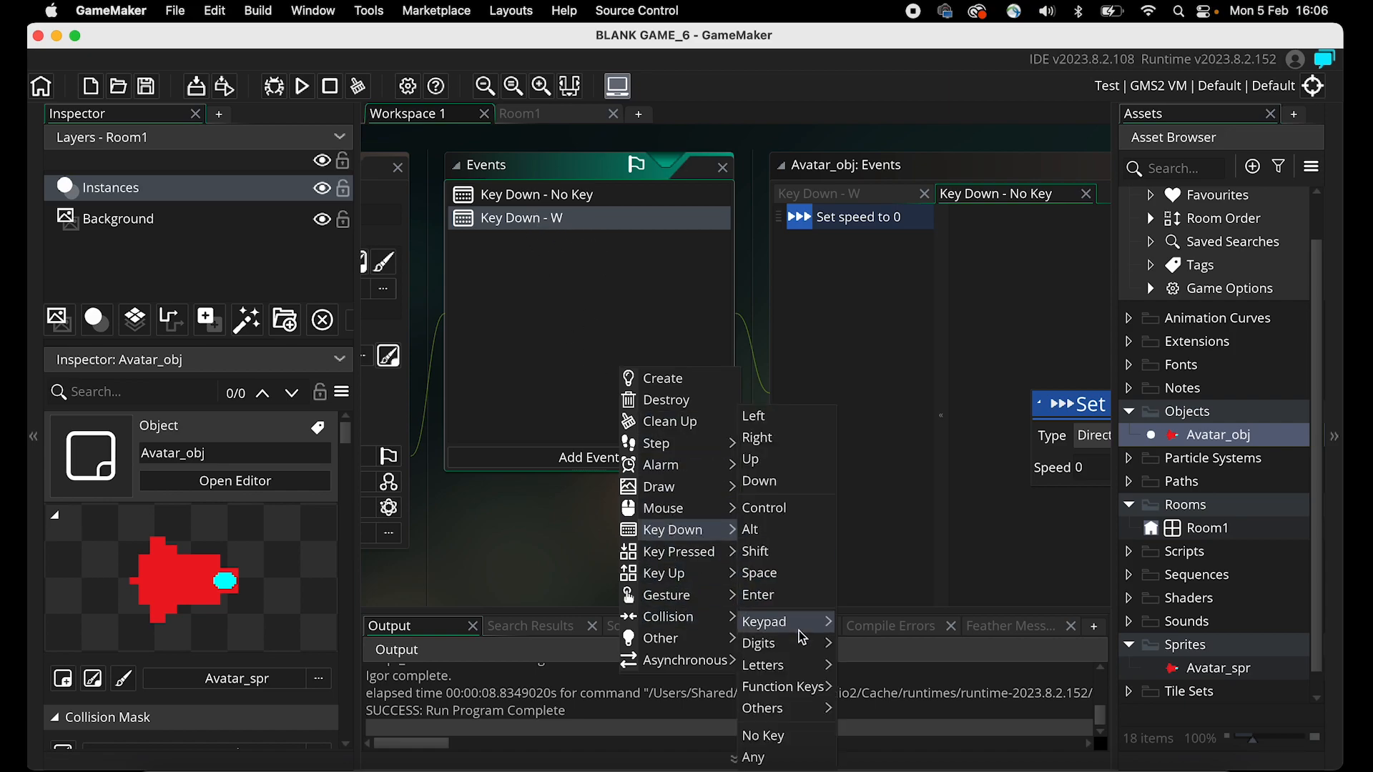
{"action": "mouse_move", "coordinate": [805, 666]}
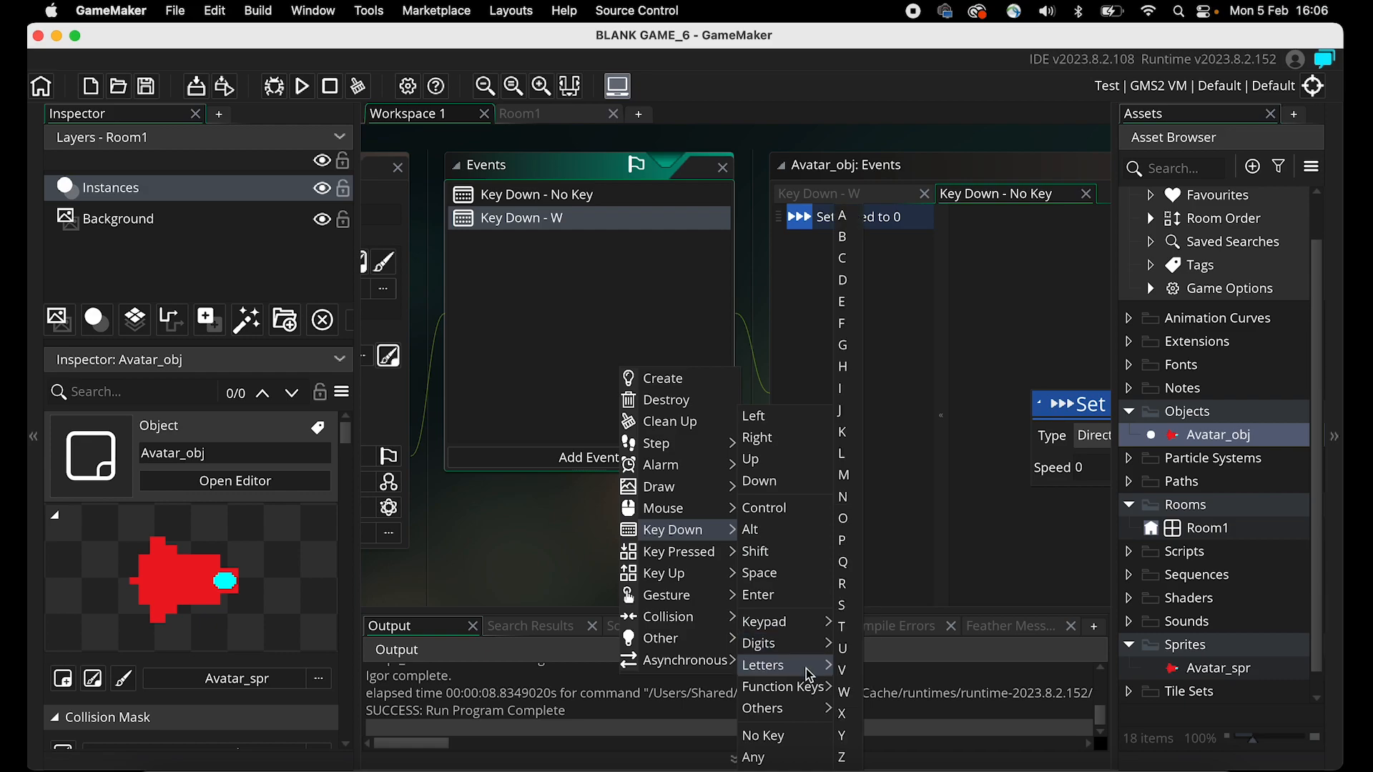
{"action": "left_click", "coordinate": [842, 218]}
Open the Key Down - A event and set its fixed direction to left (180).
{"action": "left_click", "coordinate": [522, 218]}
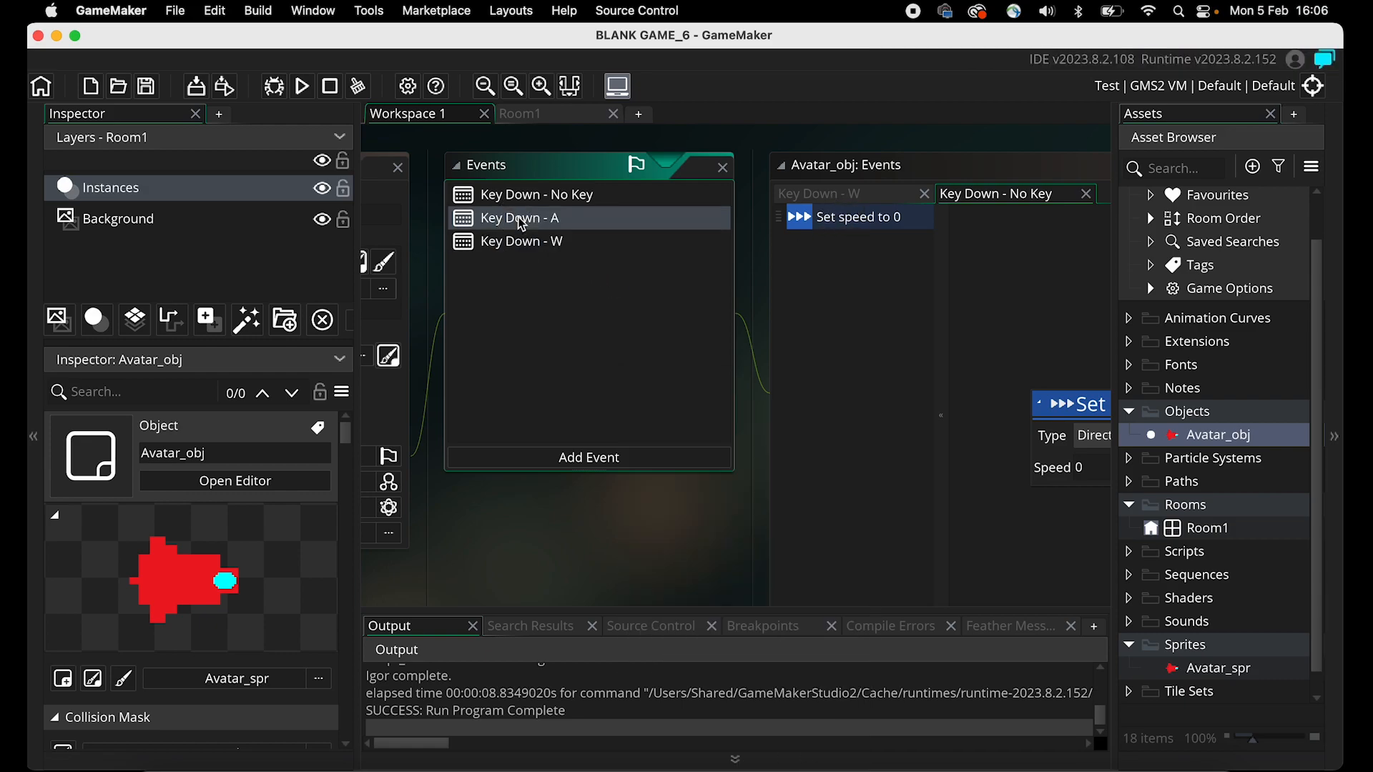
{"action": "scroll", "coordinate": [773, 337], "scroll_direction": "right", "scroll_amount": 3}
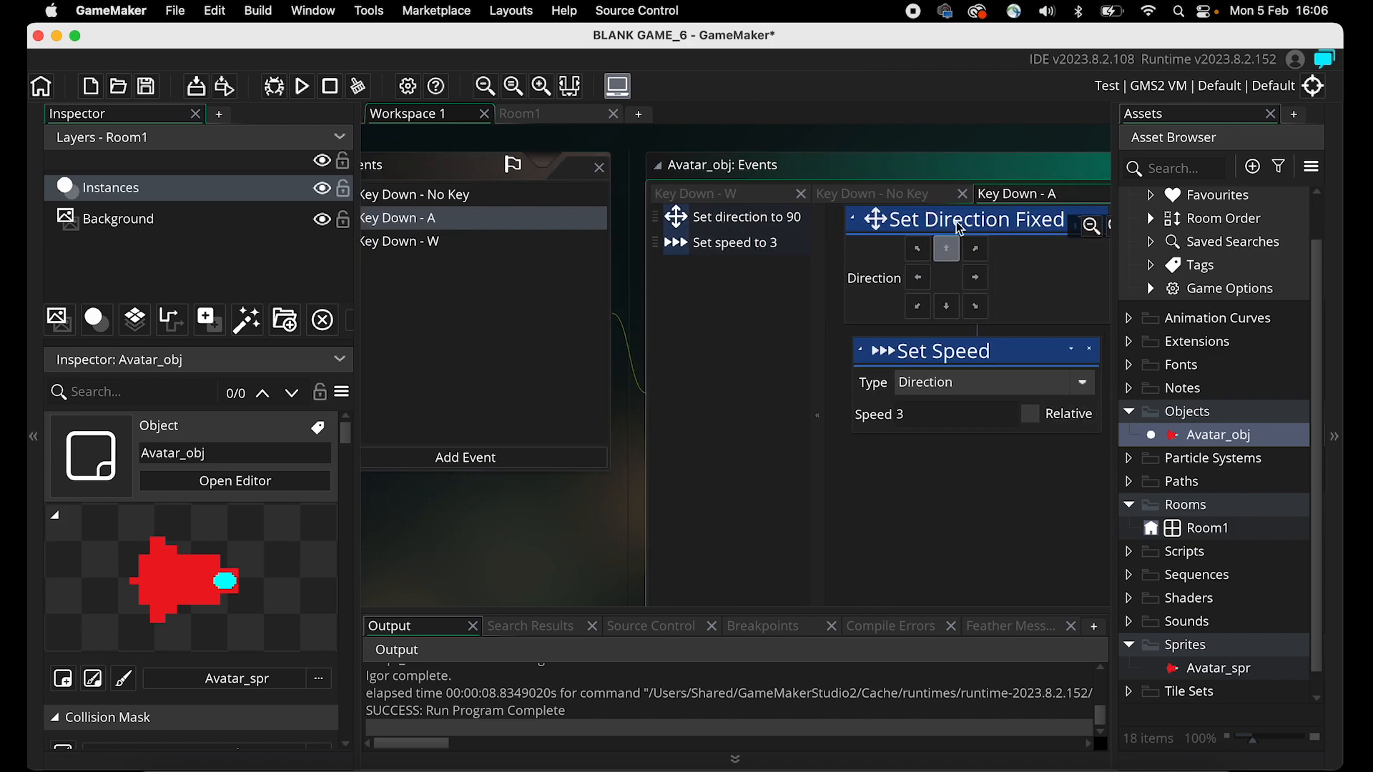
{"action": "left_click", "coordinate": [921, 281]}
Duplicate the Key Down - W event as Key Down - D and set the copy's fixed direction to right (0).
{"action": "scroll", "coordinate": [452, 319], "scroll_direction": "left", "scroll_amount": 2}
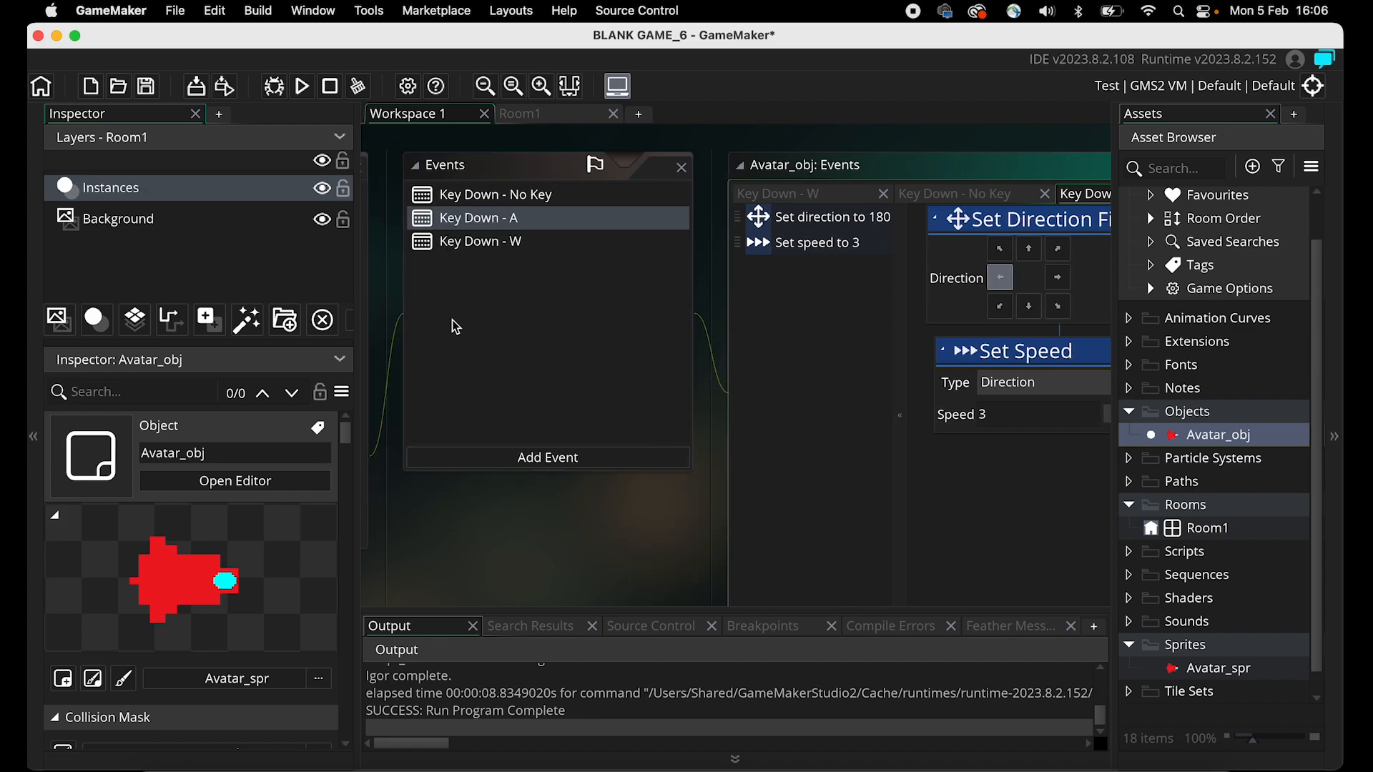
{"action": "left_click", "coordinate": [501, 242]}
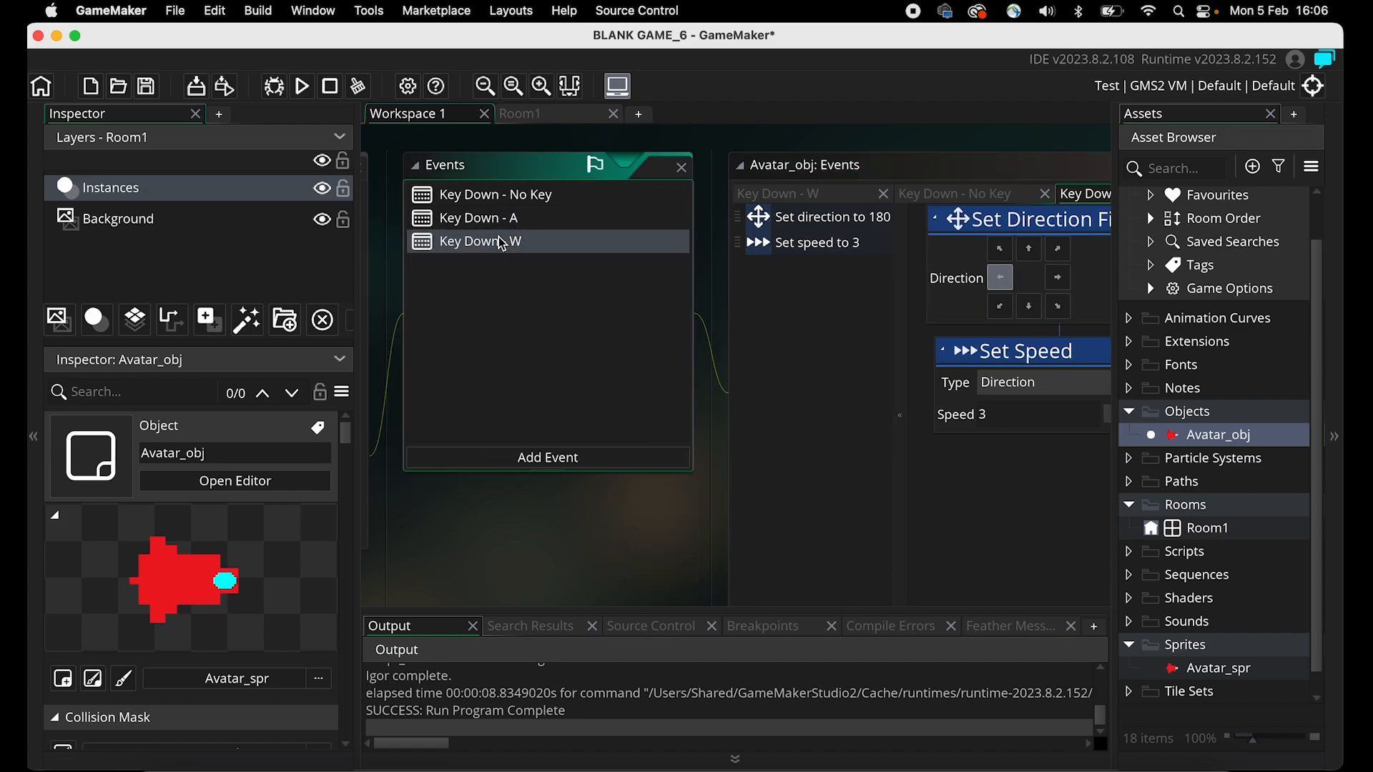
{"action": "right_click", "coordinate": [501, 243]}
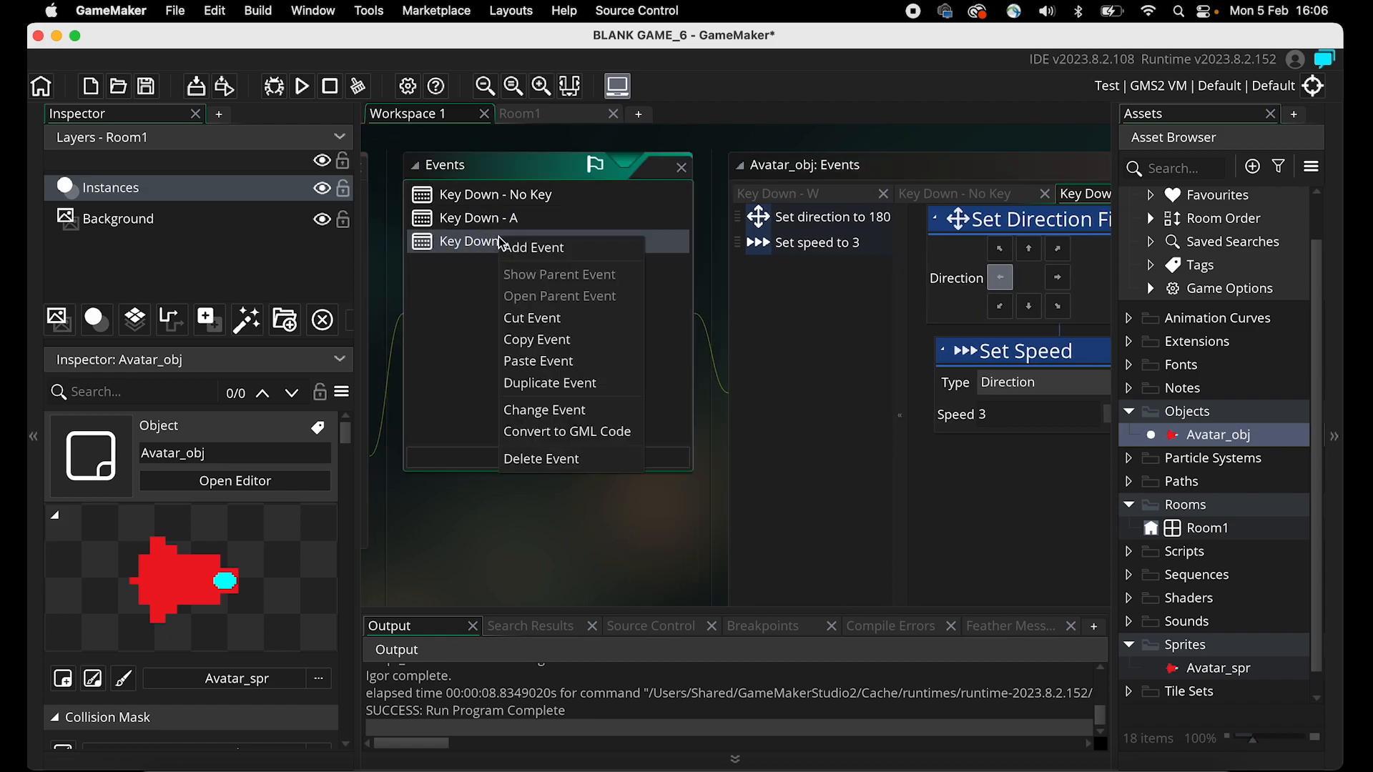
{"action": "left_click", "coordinate": [585, 392]}
{"action": "mouse_move", "coordinate": [644, 553]}
{"action": "mouse_move", "coordinate": [758, 666]}
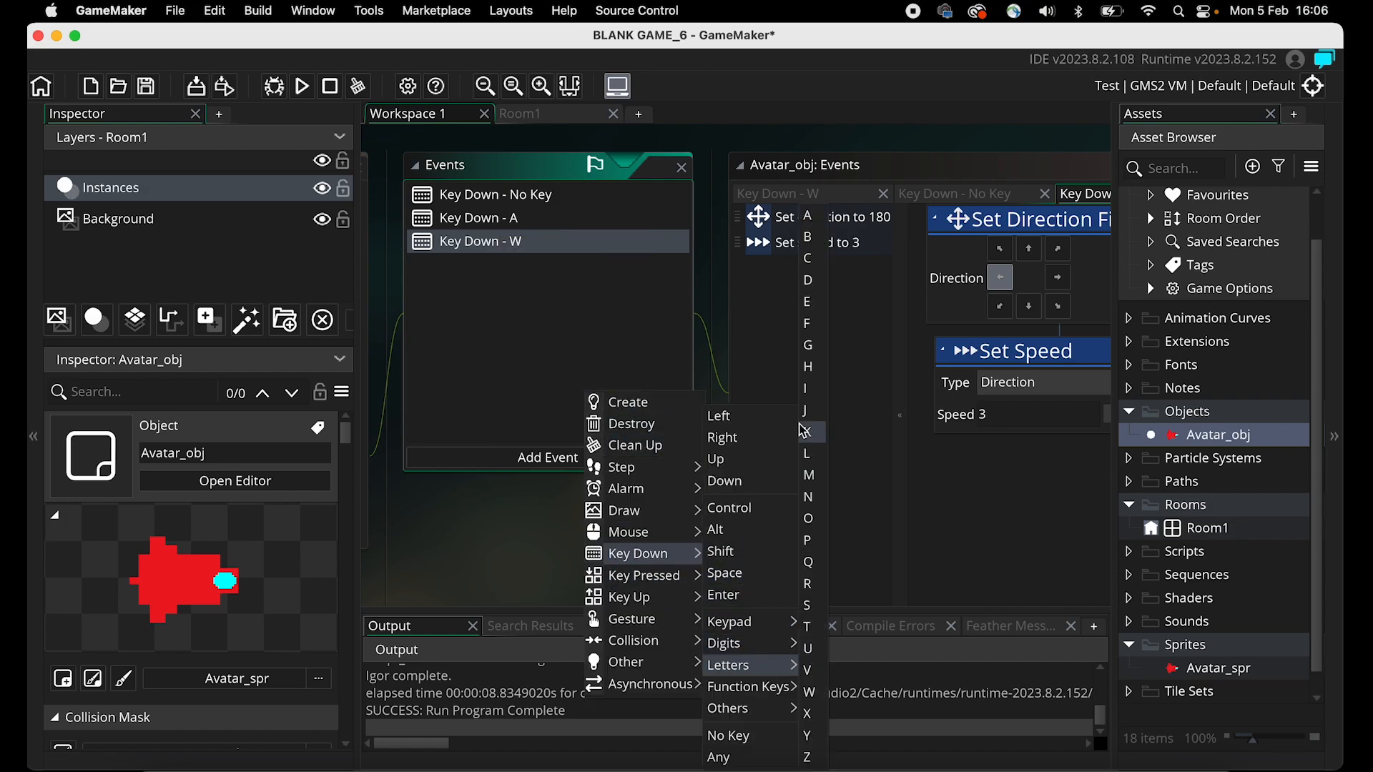
{"action": "left_click", "coordinate": [802, 281]}
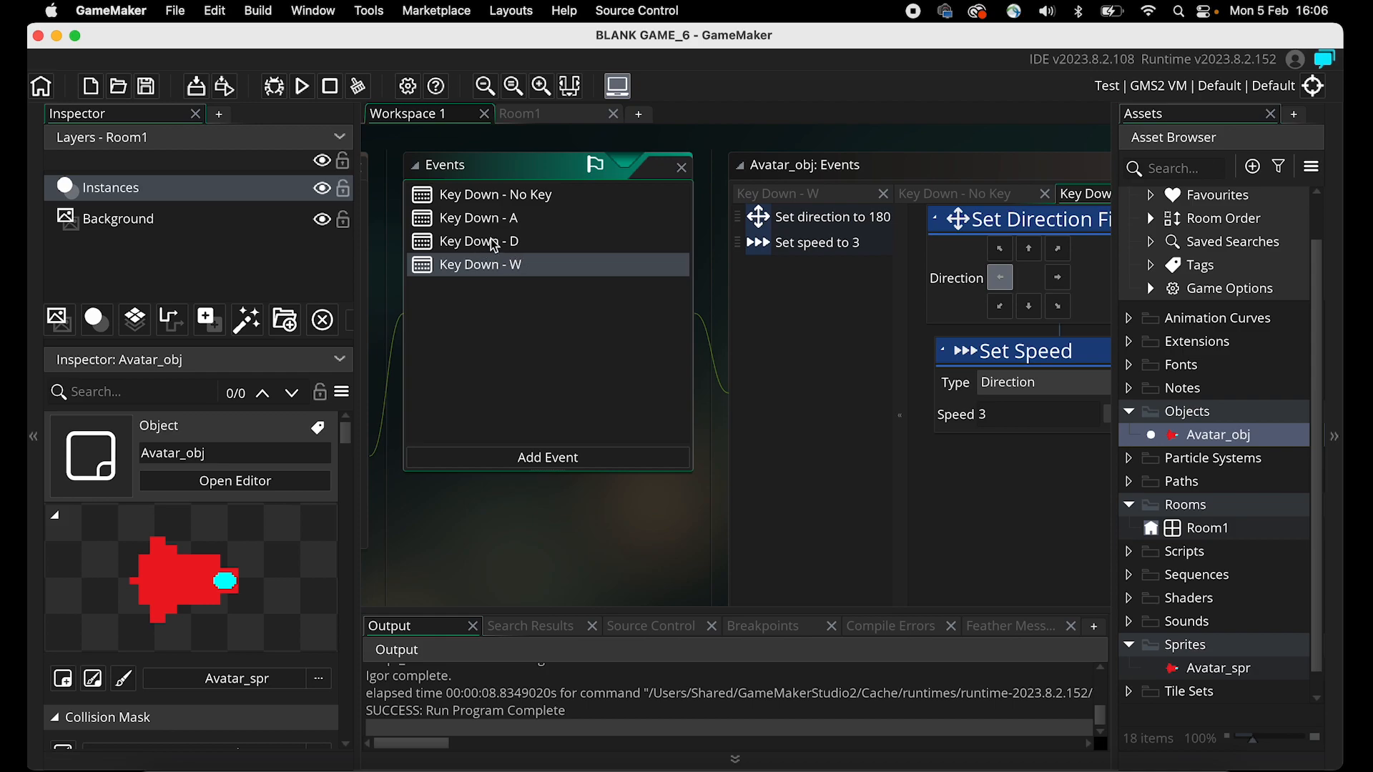
{"action": "left_click", "coordinate": [491, 241]}
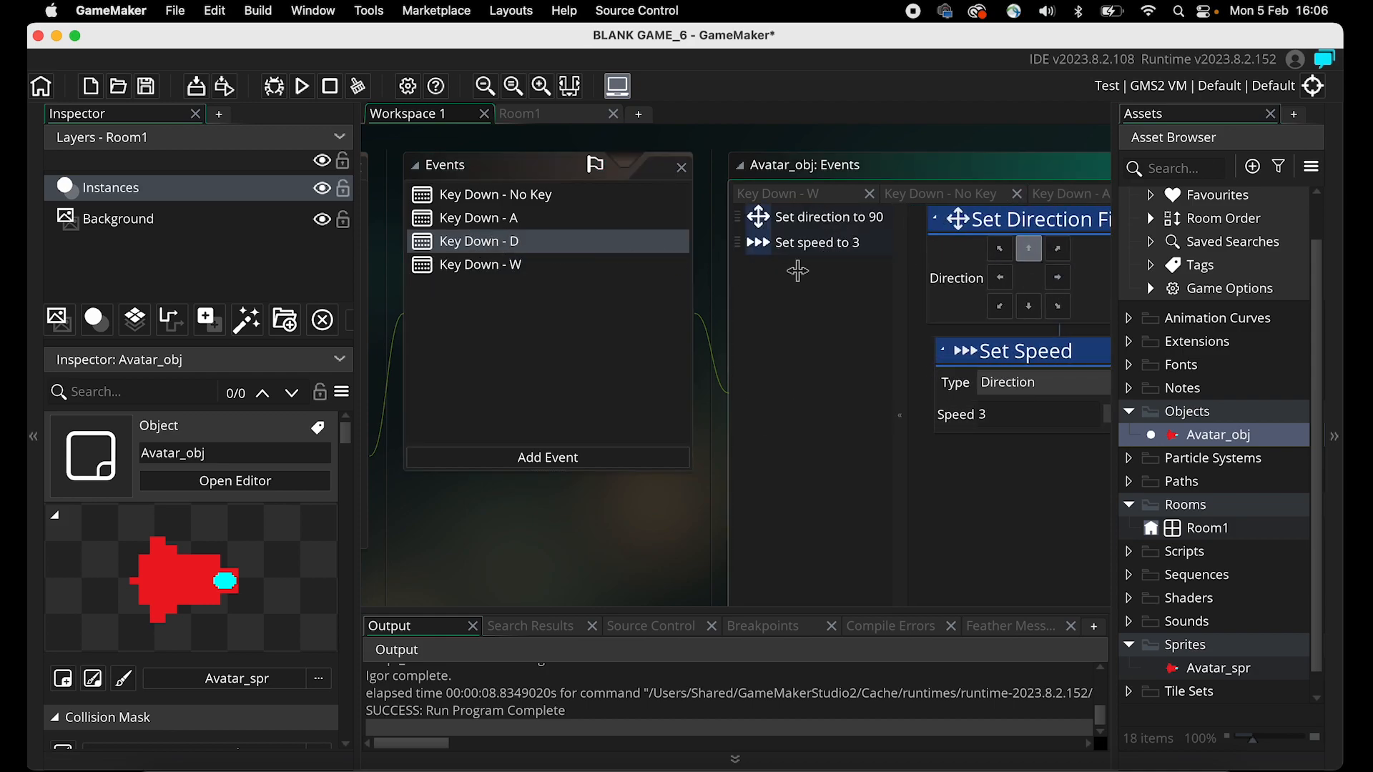
{"action": "left_click", "coordinate": [1057, 277]}
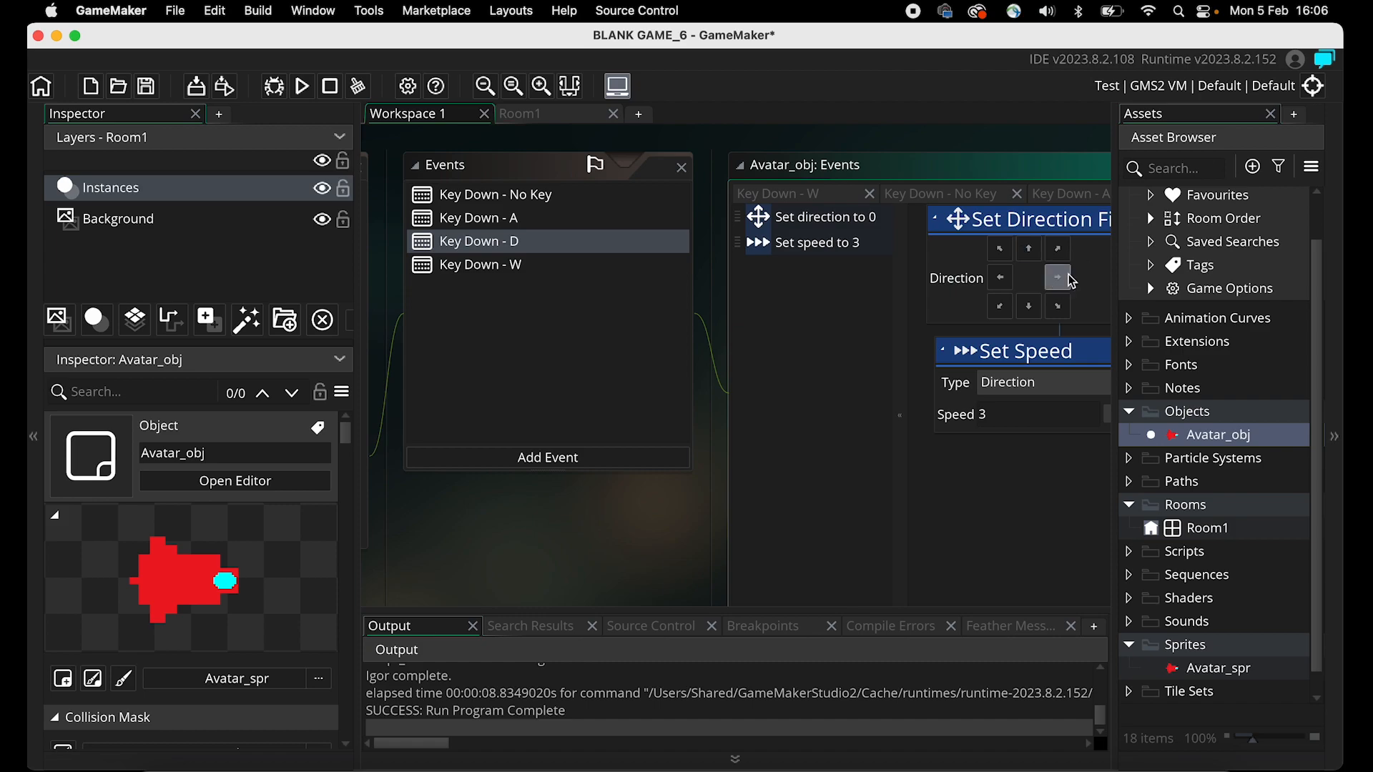
Duplicate the Key Down - D event as Key Down - S and set the copy's fixed direction to down (270).
{"action": "right_click", "coordinate": [486, 240]}
{"action": "left_click", "coordinate": [577, 388]}
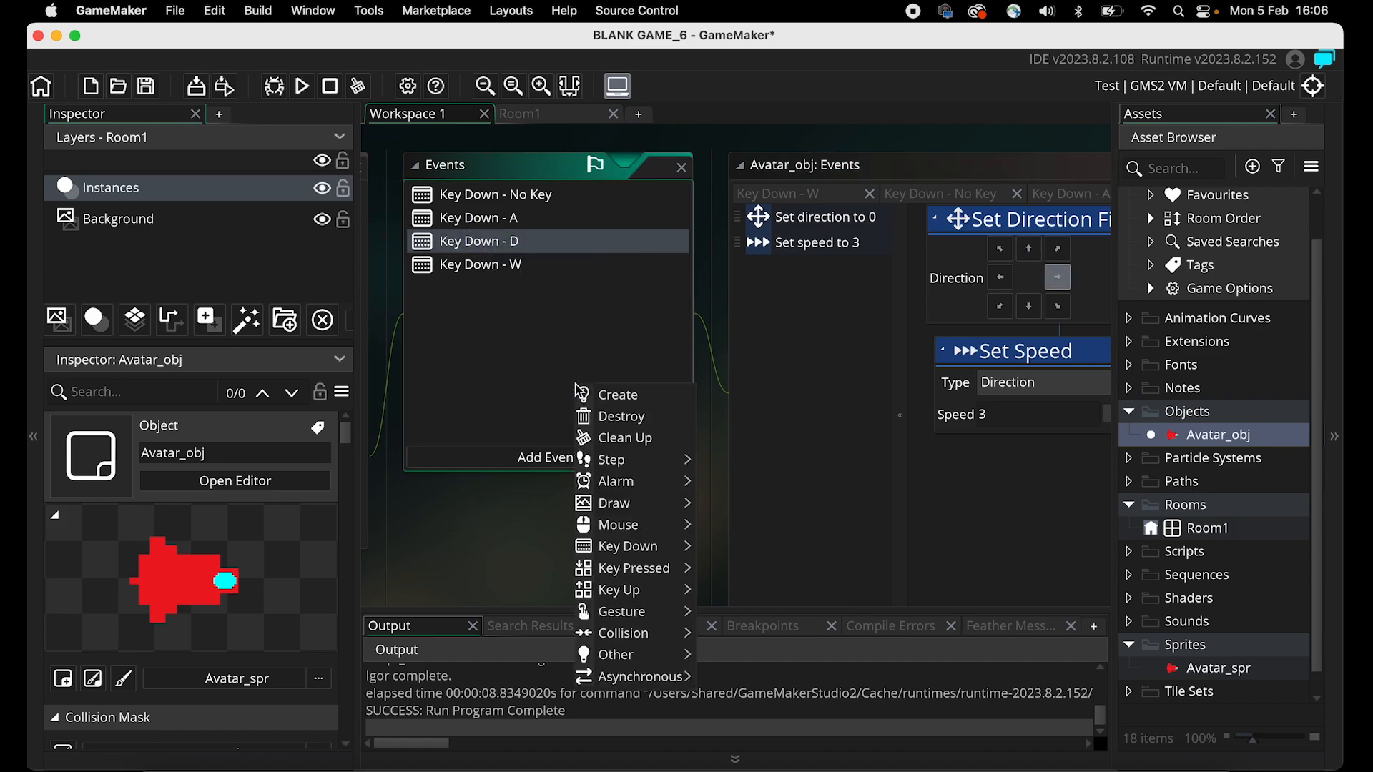
{"action": "mouse_move", "coordinate": [646, 561]}
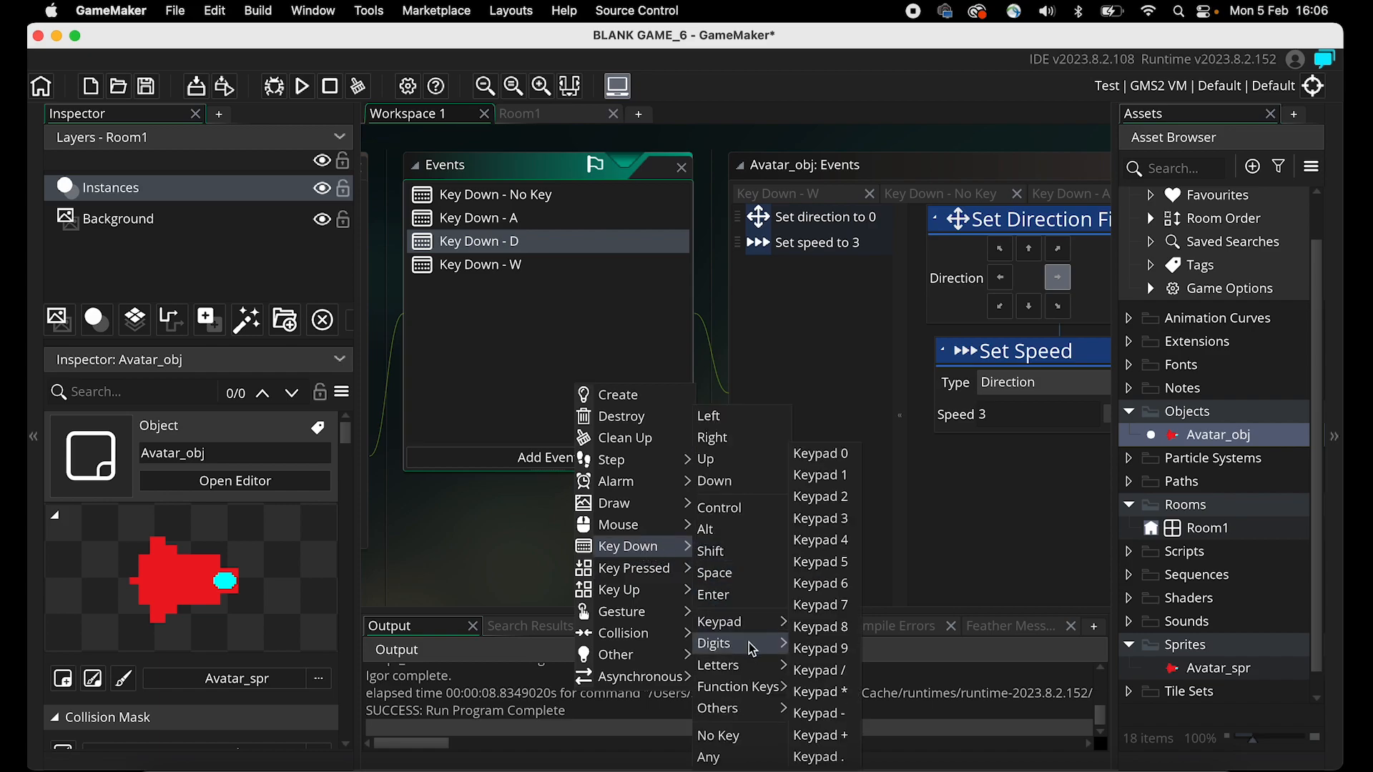
{"action": "mouse_move", "coordinate": [754, 670]}
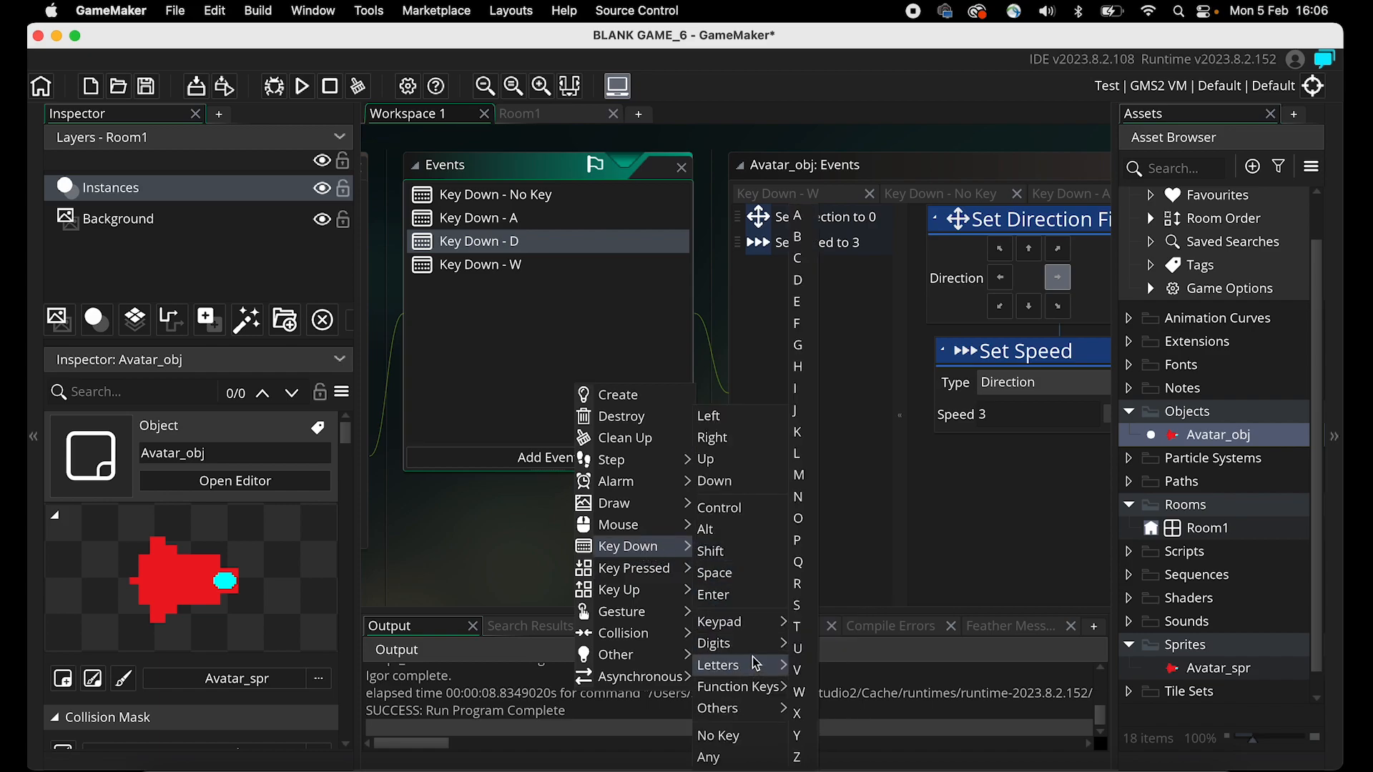
{"action": "left_click", "coordinate": [796, 605]}
{"action": "left_click", "coordinate": [502, 264]}
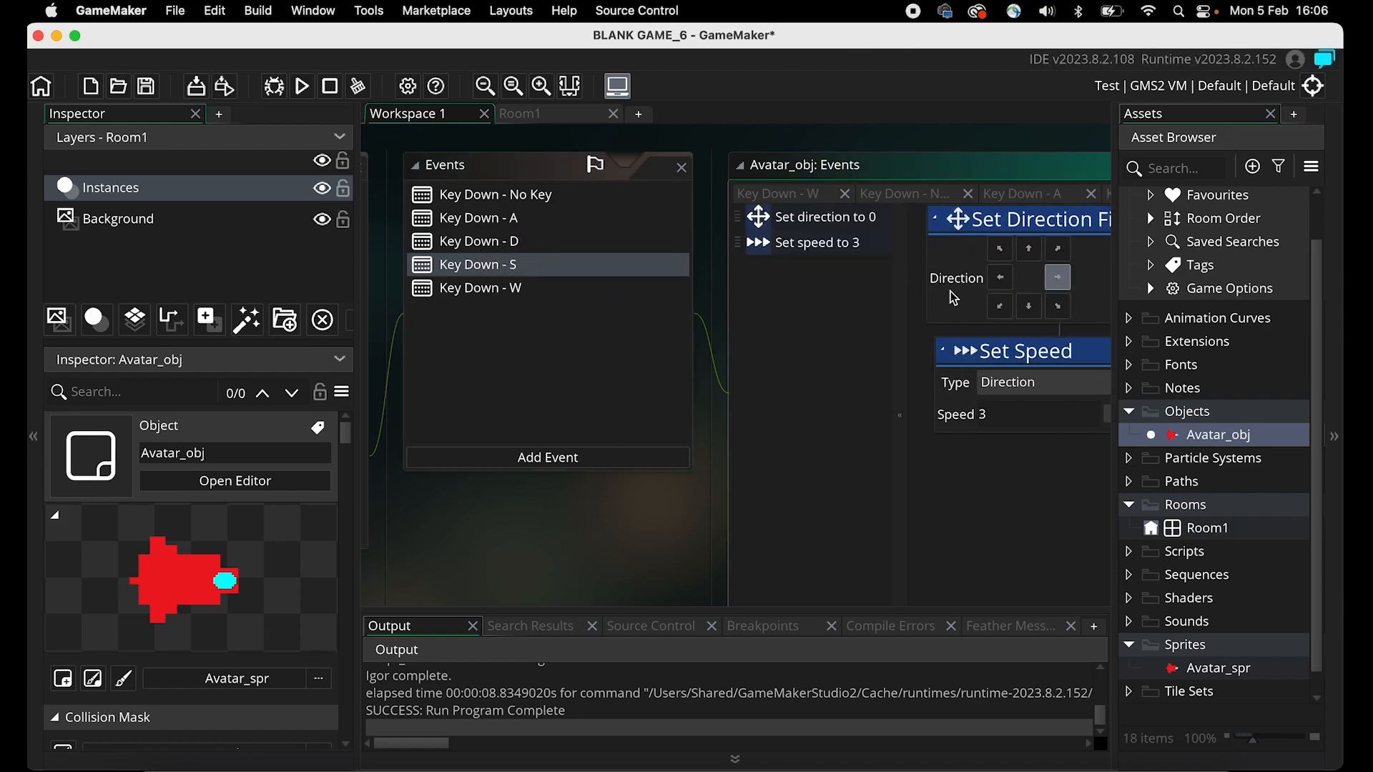
{"action": "left_click", "coordinate": [1029, 308]}
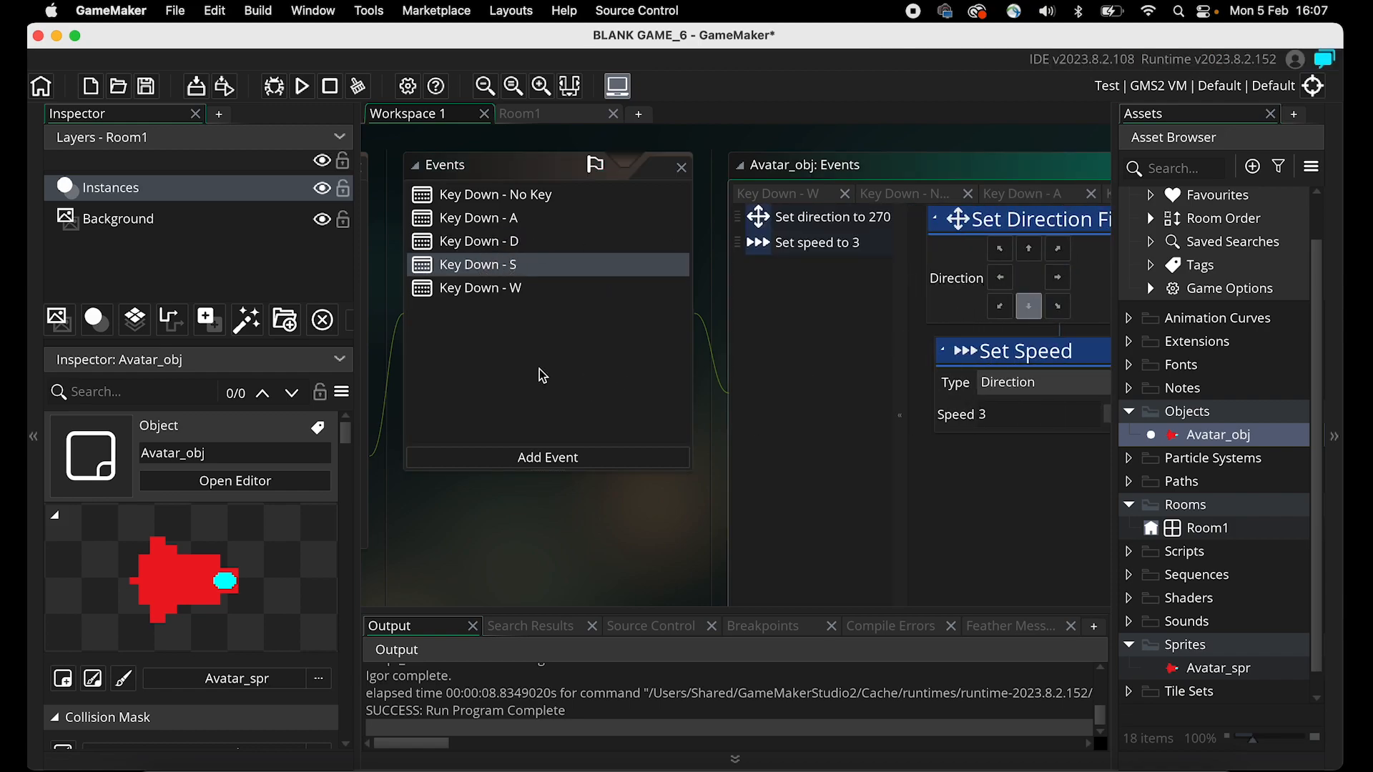
Run the game, test moving the ship left, down, right and up, and close the game window.
{"action": "left_click", "coordinate": [302, 88]}
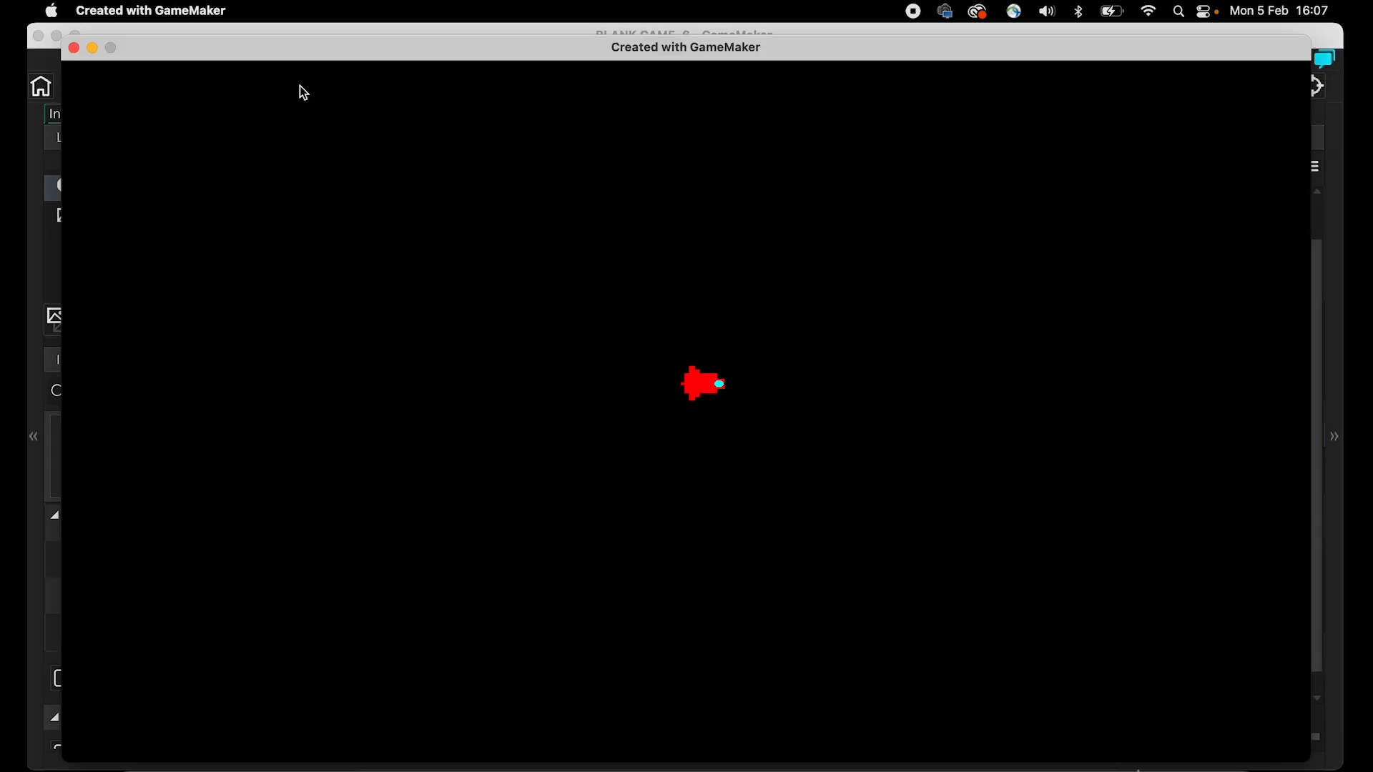
{"action": "key", "text": "Left"}
{"action": "key", "text": "Down"}
{"action": "key", "text": "Right"}
{"action": "key", "text": "Up"}
{"action": "key", "text": "Left"}
{"action": "key", "text": "Down"}
{"action": "key", "text": "Right"}
{"action": "key", "text": "Up"}
{"action": "key", "text": "Left"}
{"action": "key", "text": "Down"}
{"action": "key", "text": "Right"}
{"action": "key", "text": "Left"}
{"action": "key", "text": "Left"}
{"action": "key", "text": "Up"}
{"action": "key", "text": "Up"}
{"action": "key", "text": "Left"}
{"action": "key", "text": "Down"}
{"action": "key", "text": "Right"}
{"action": "key", "text": "Up"}
{"action": "key", "text": "Left"}
{"action": "key", "text": "Up"}
{"action": "key", "text": "Left"}
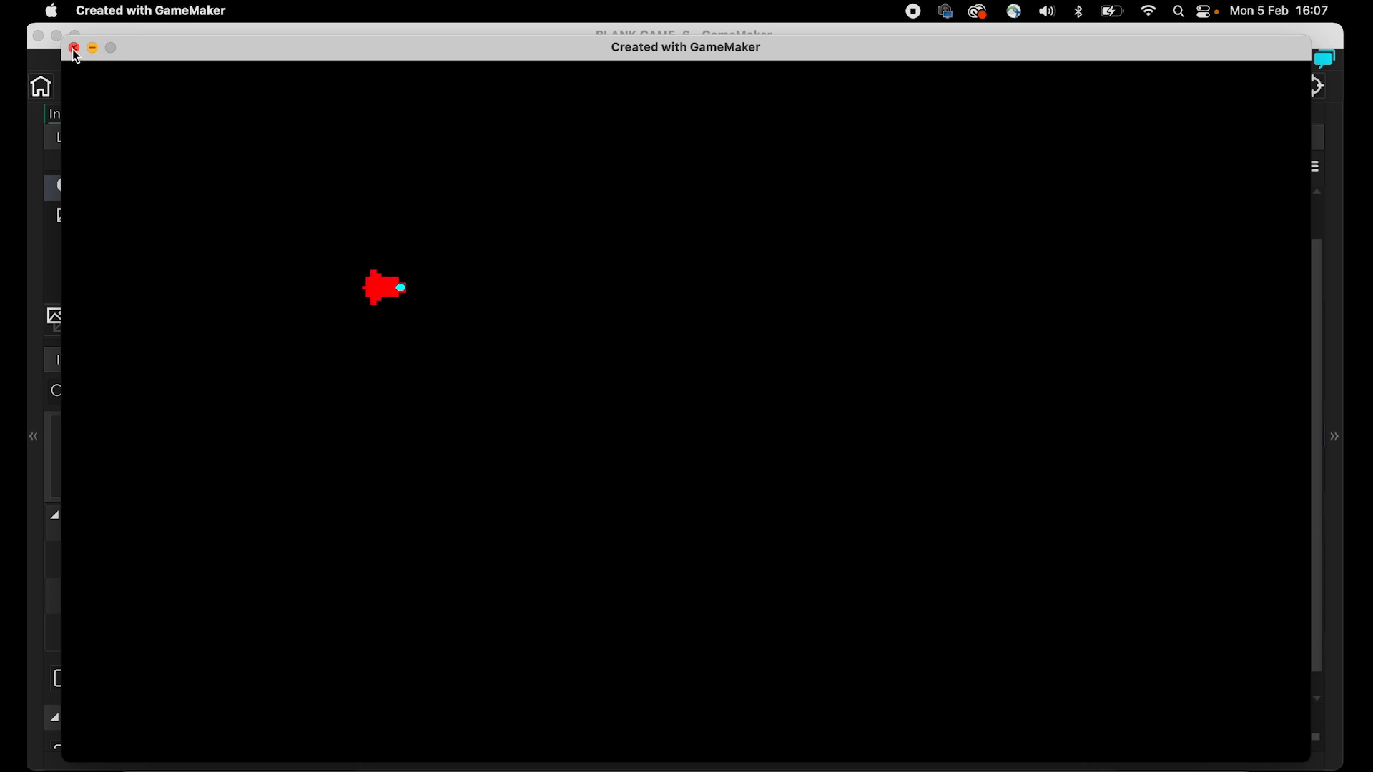
{"action": "left_click", "coordinate": [74, 48]}
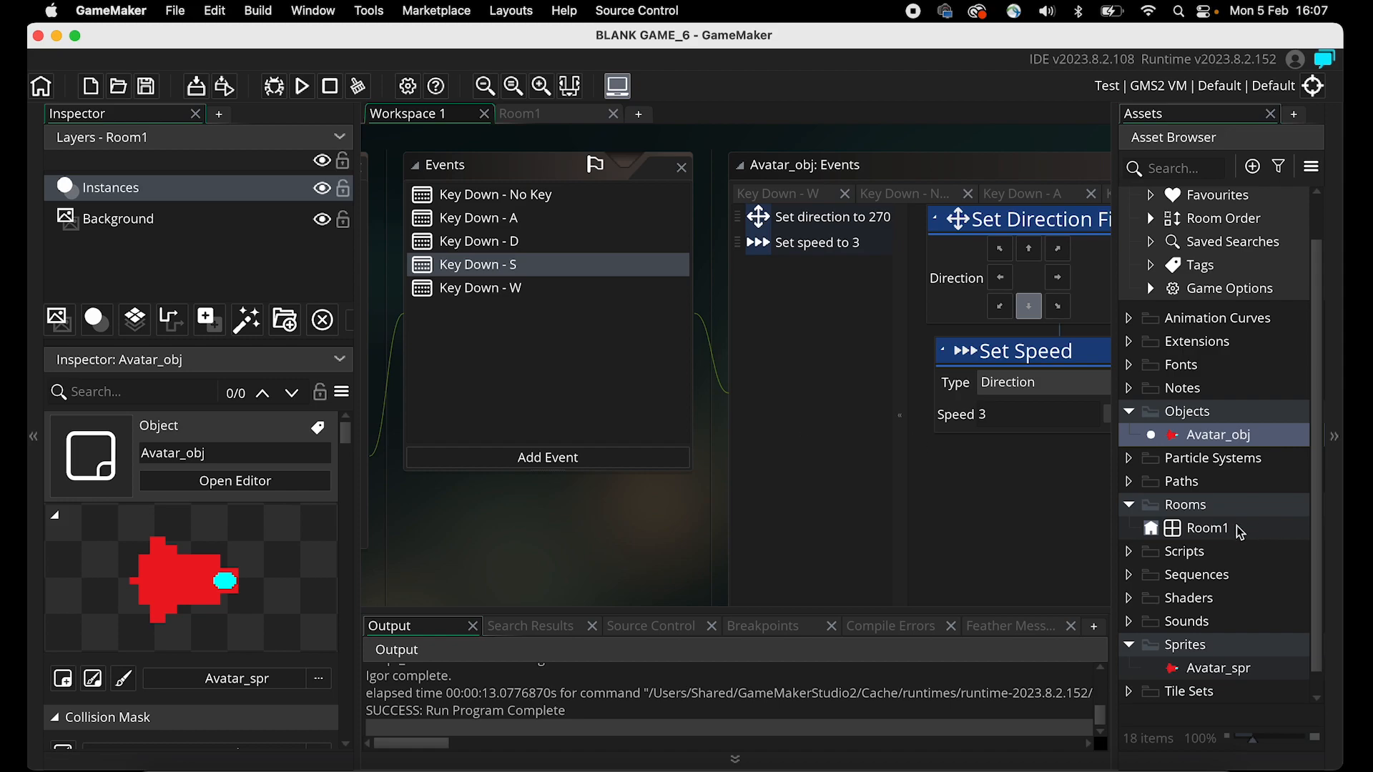
Reopen Room1 in the room editor, dismiss the Room Manager, and show the whole room.
{"action": "left_click", "coordinate": [1155, 529]}
{"action": "double_click", "coordinate": [1165, 528]}
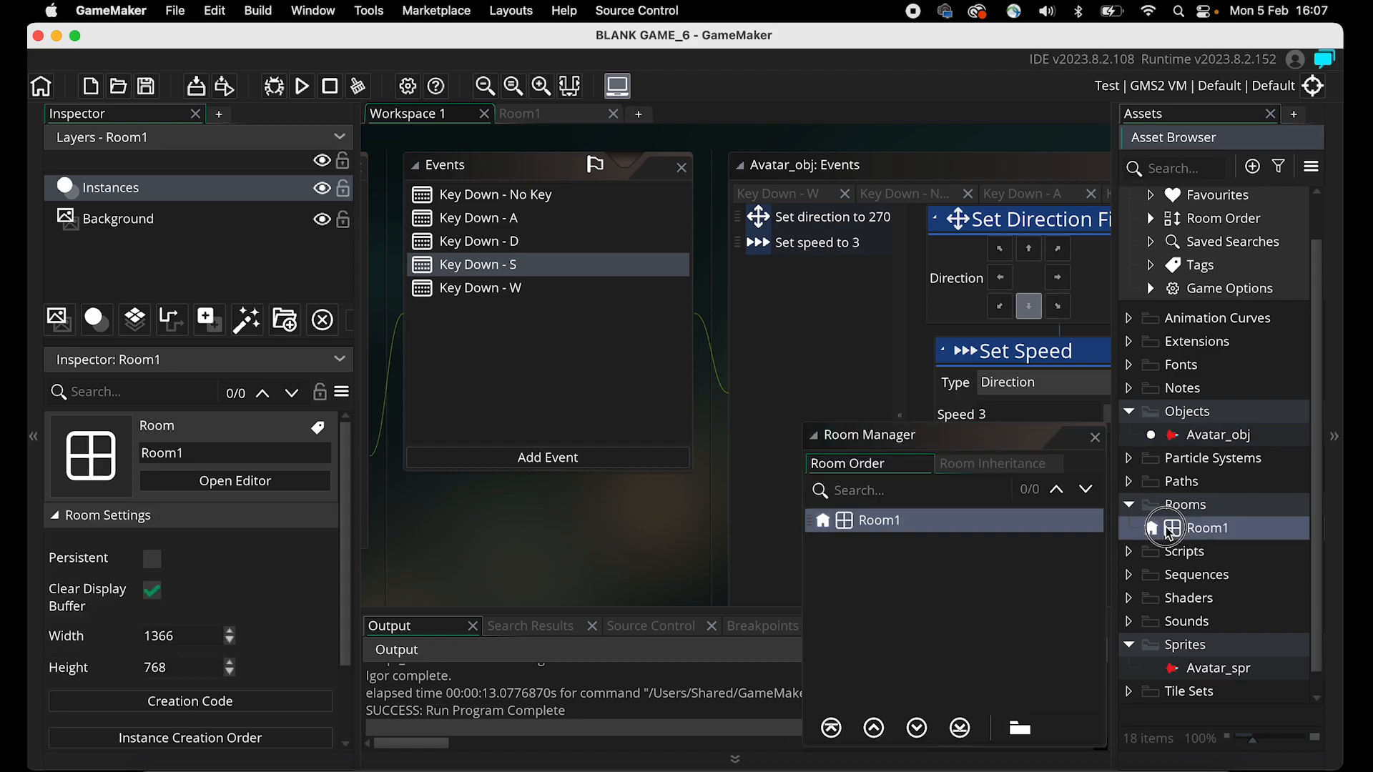
{"action": "left_click", "coordinate": [1095, 437]}
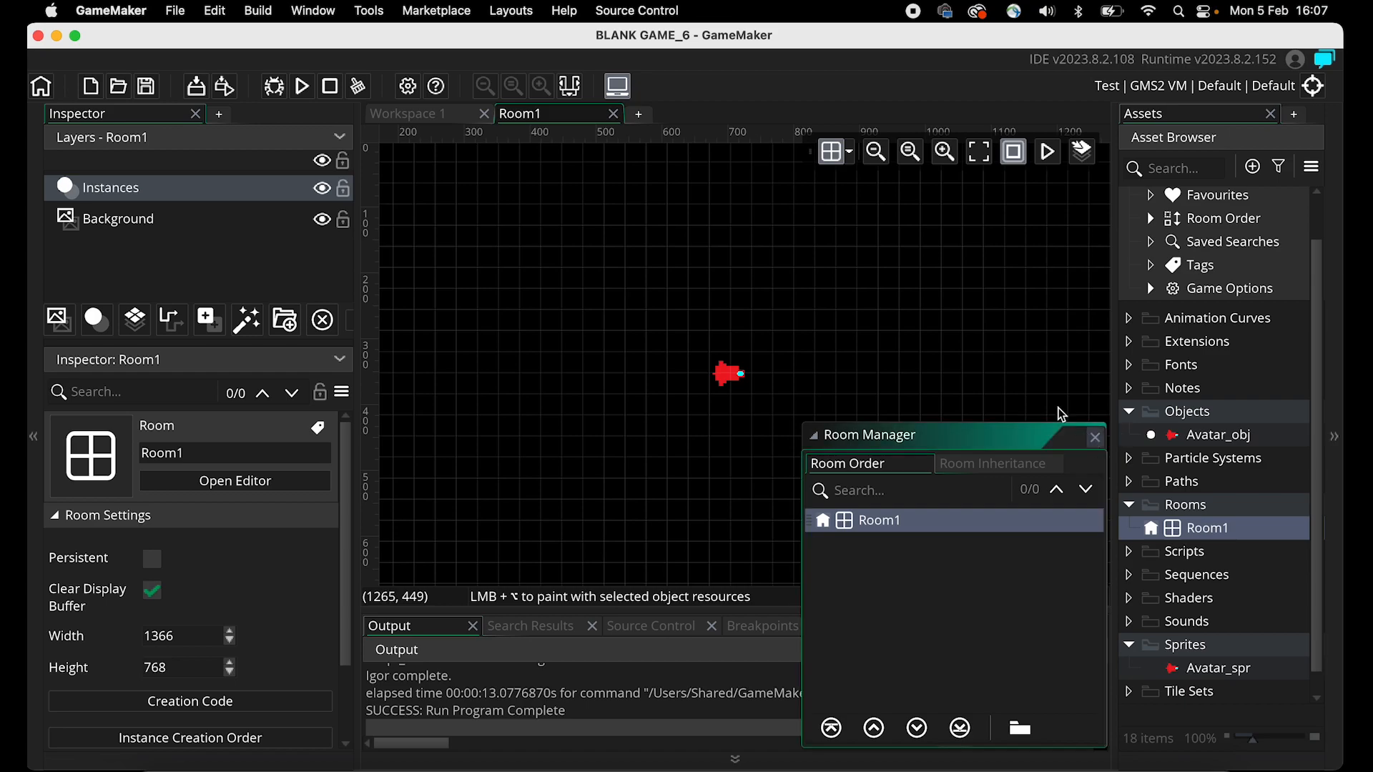
{"action": "left_click", "coordinate": [874, 153]}
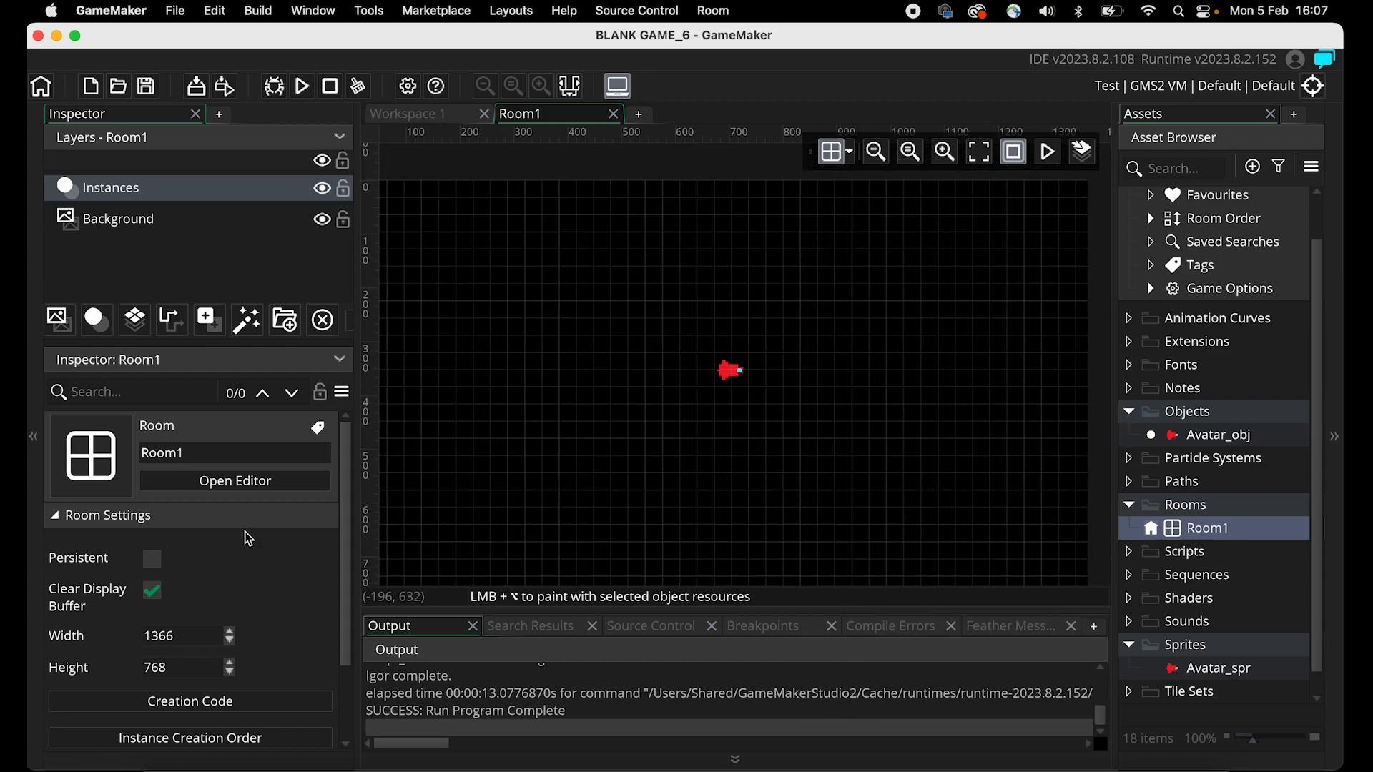
{"action": "scroll", "coordinate": [294, 524], "scroll_direction": "down", "scroll_amount": 1}
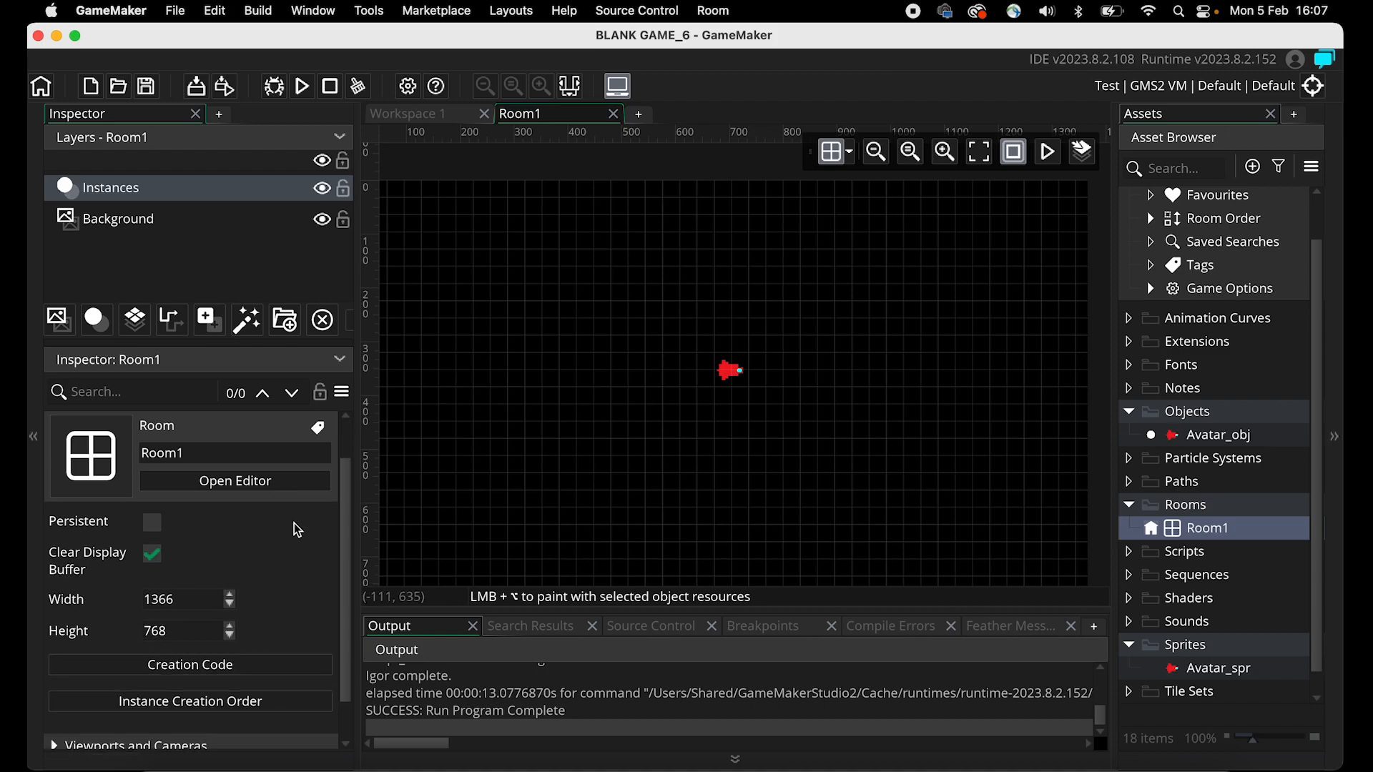
{"action": "scroll", "coordinate": [293, 526], "scroll_direction": "down", "scroll_amount": 1}
{"action": "scroll", "coordinate": [294, 522], "scroll_direction": "up", "scroll_amount": 2}
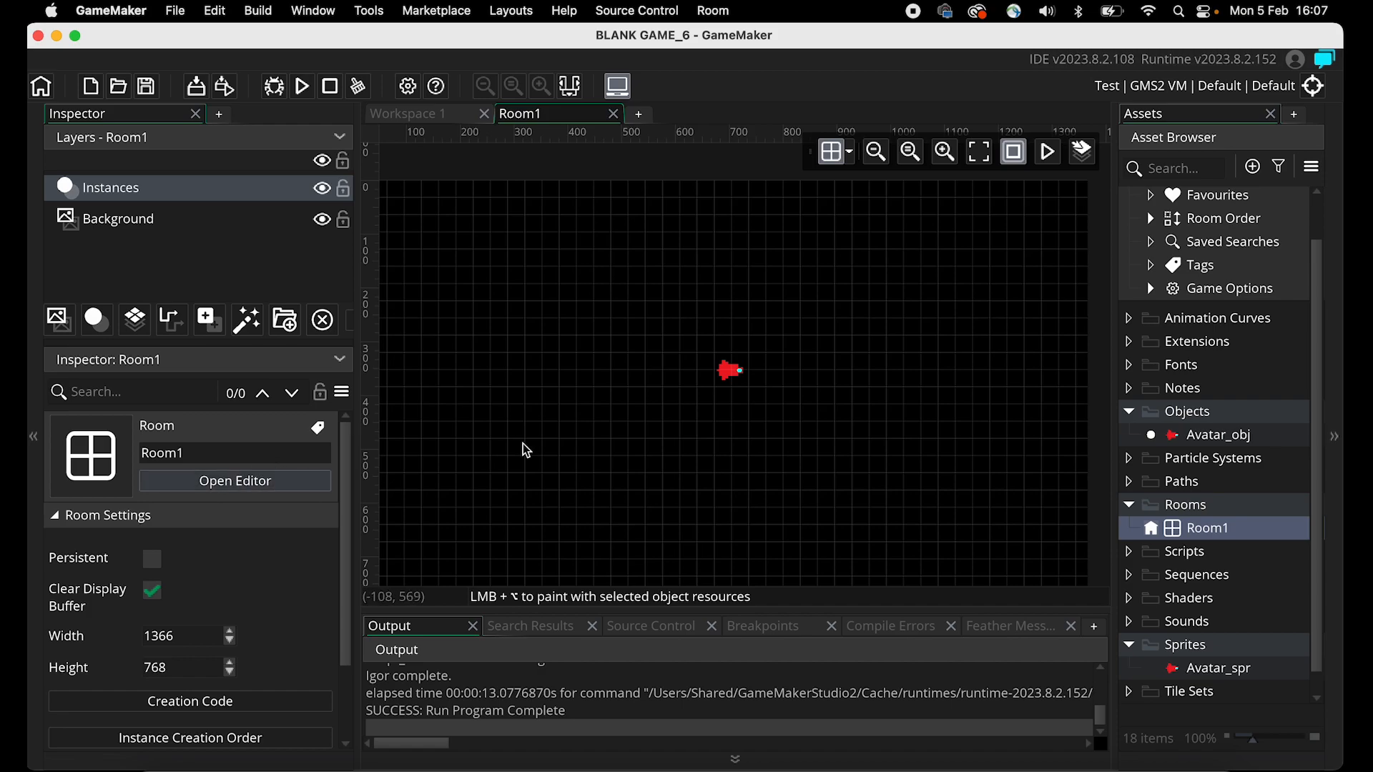
Create a new sprite and import the image "Firefly pixel art of outer space, with galaxies and stars 98011 (1).jpg" from Downloads into it.
{"action": "right_click", "coordinate": [1187, 650]}
{"action": "mouse_move", "coordinate": [1053, 286]}
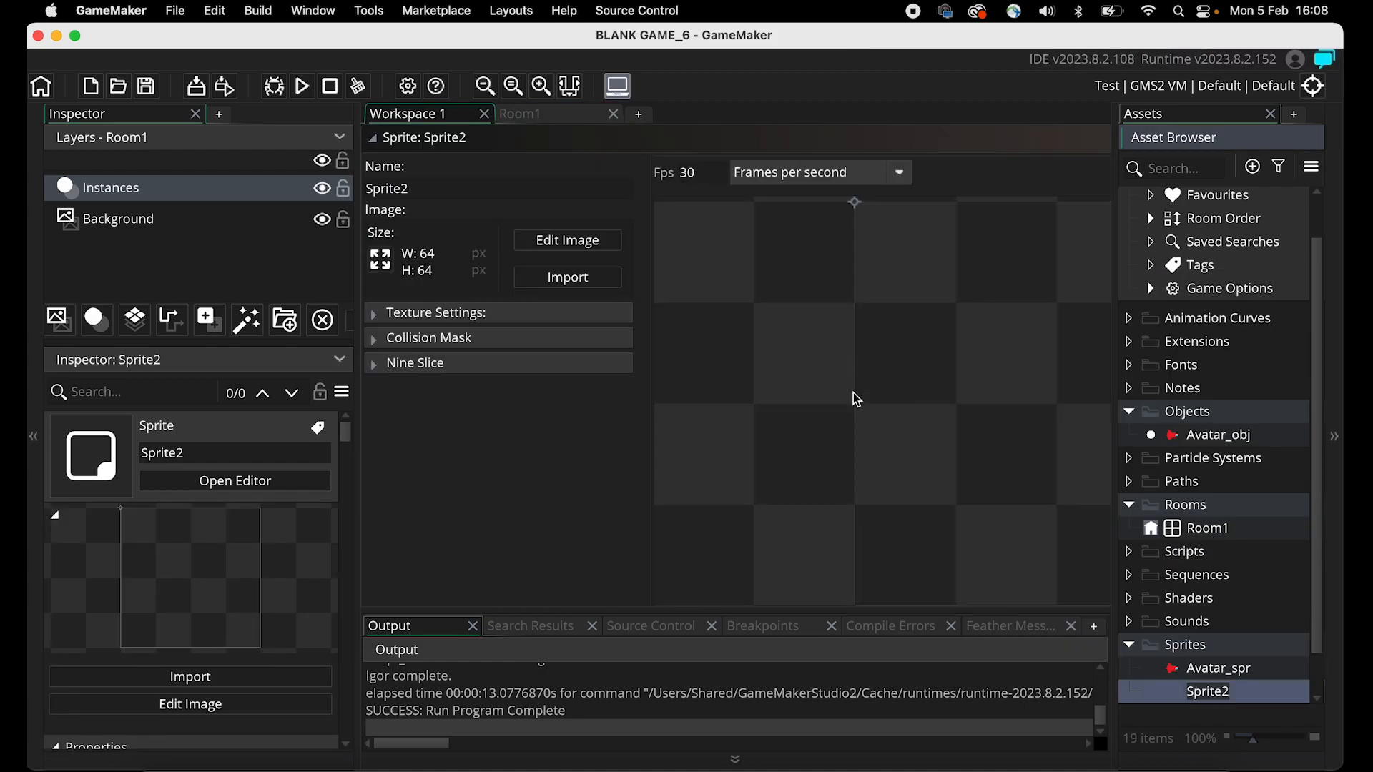
{"action": "left_click", "coordinate": [550, 278]}
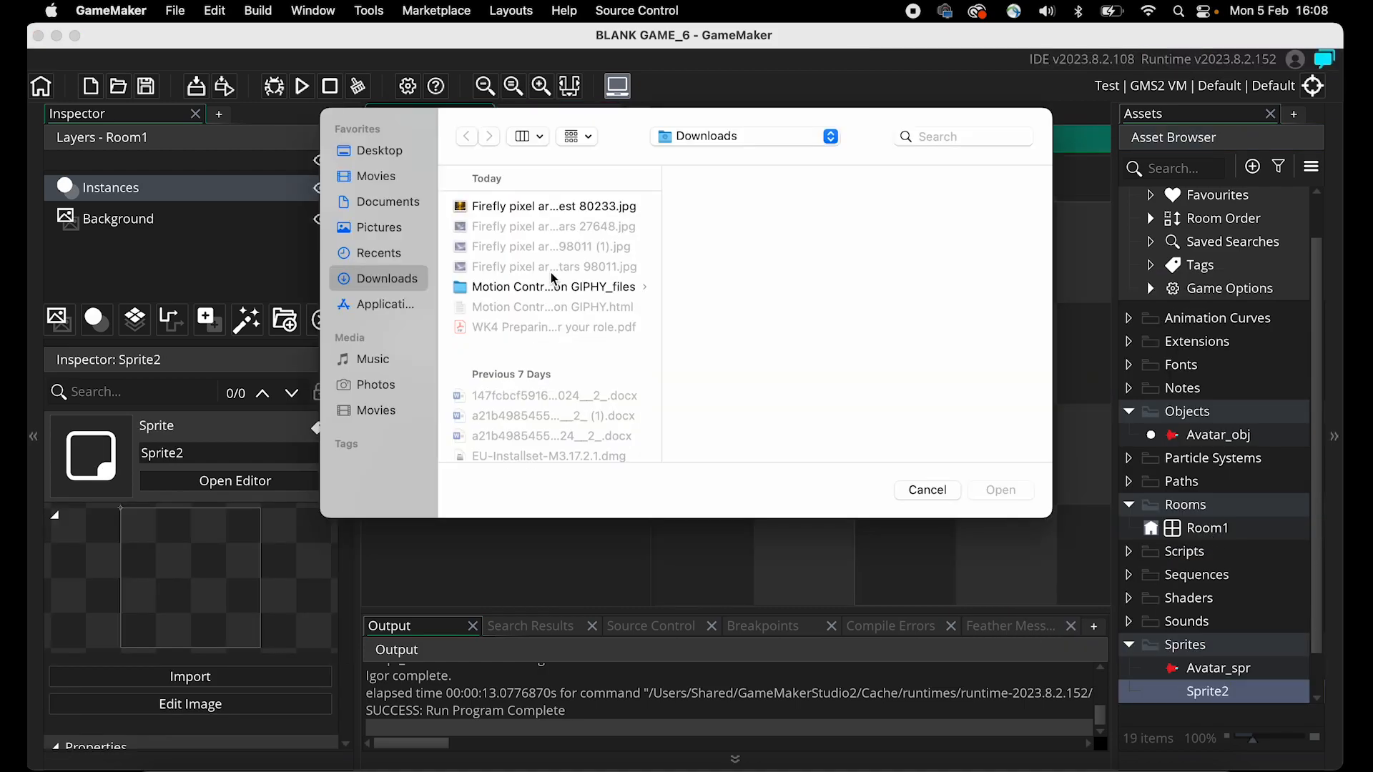
{"action": "left_click", "coordinate": [510, 248]}
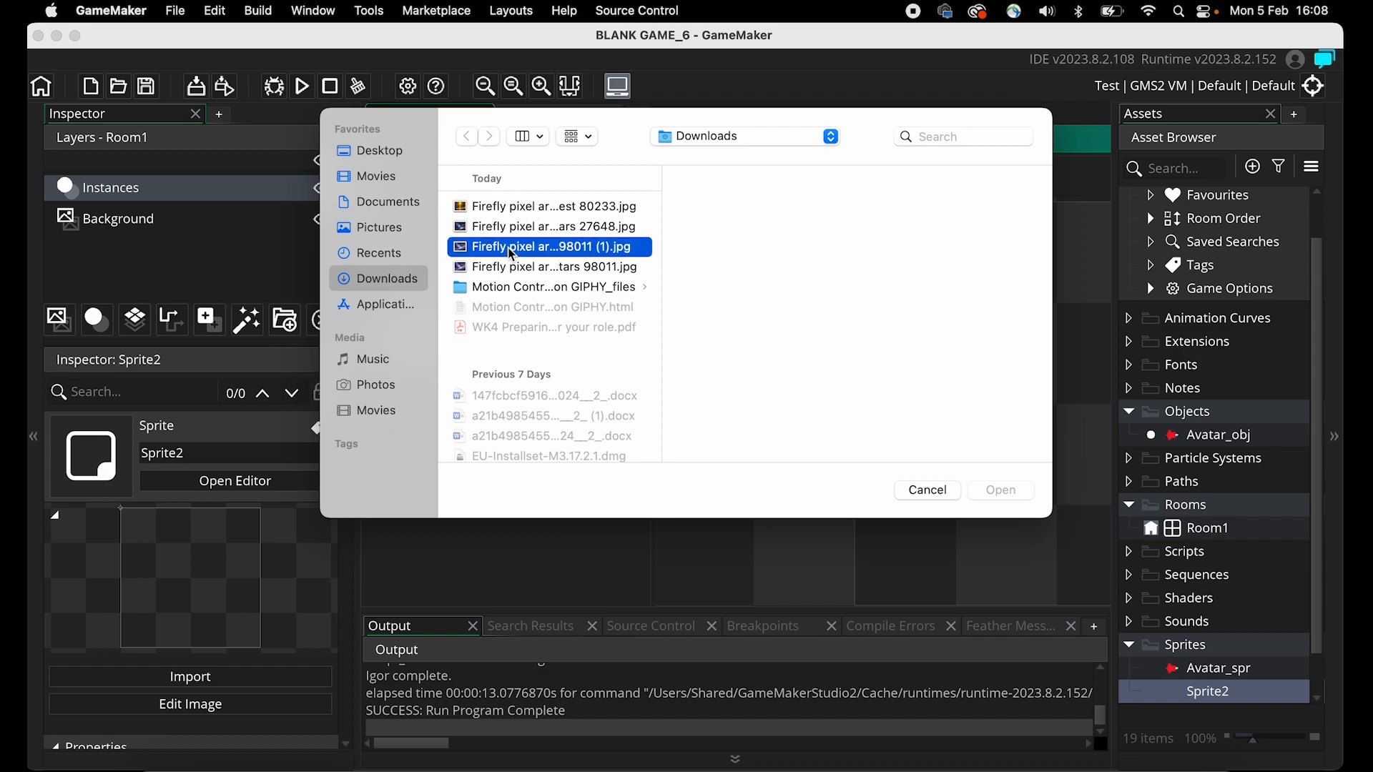
{"action": "left_click", "coordinate": [510, 229]}
{"action": "left_click", "coordinate": [511, 248]}
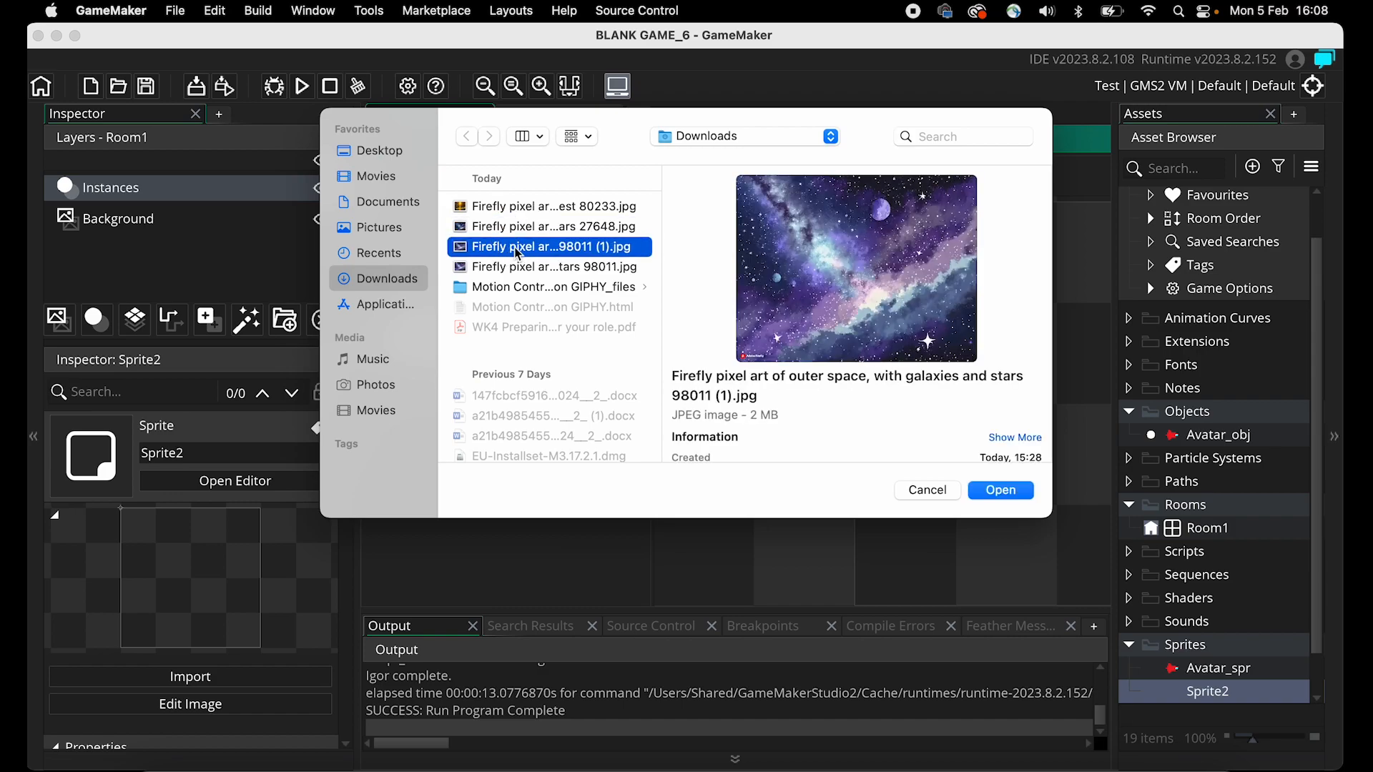
{"action": "left_click", "coordinate": [996, 492]}
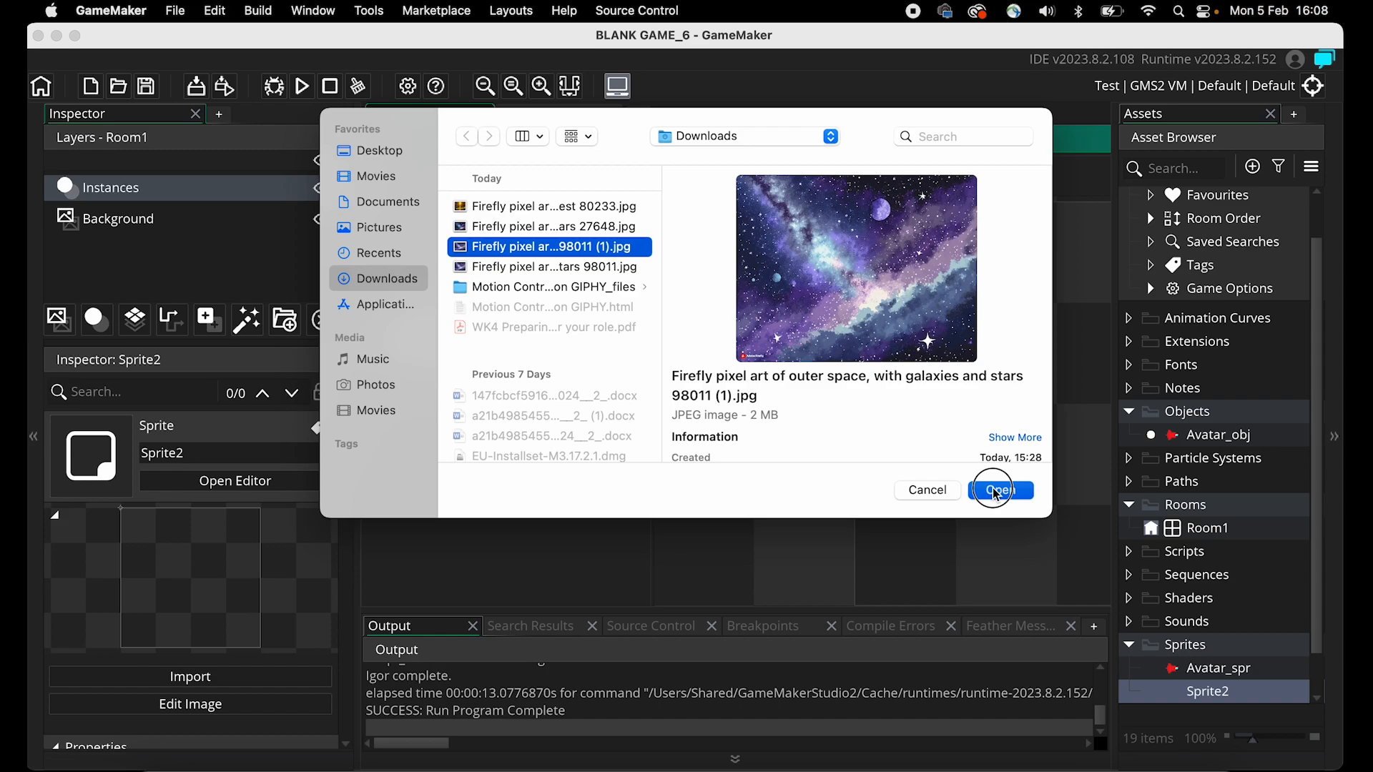
{"action": "left_click", "coordinate": [996, 491]}
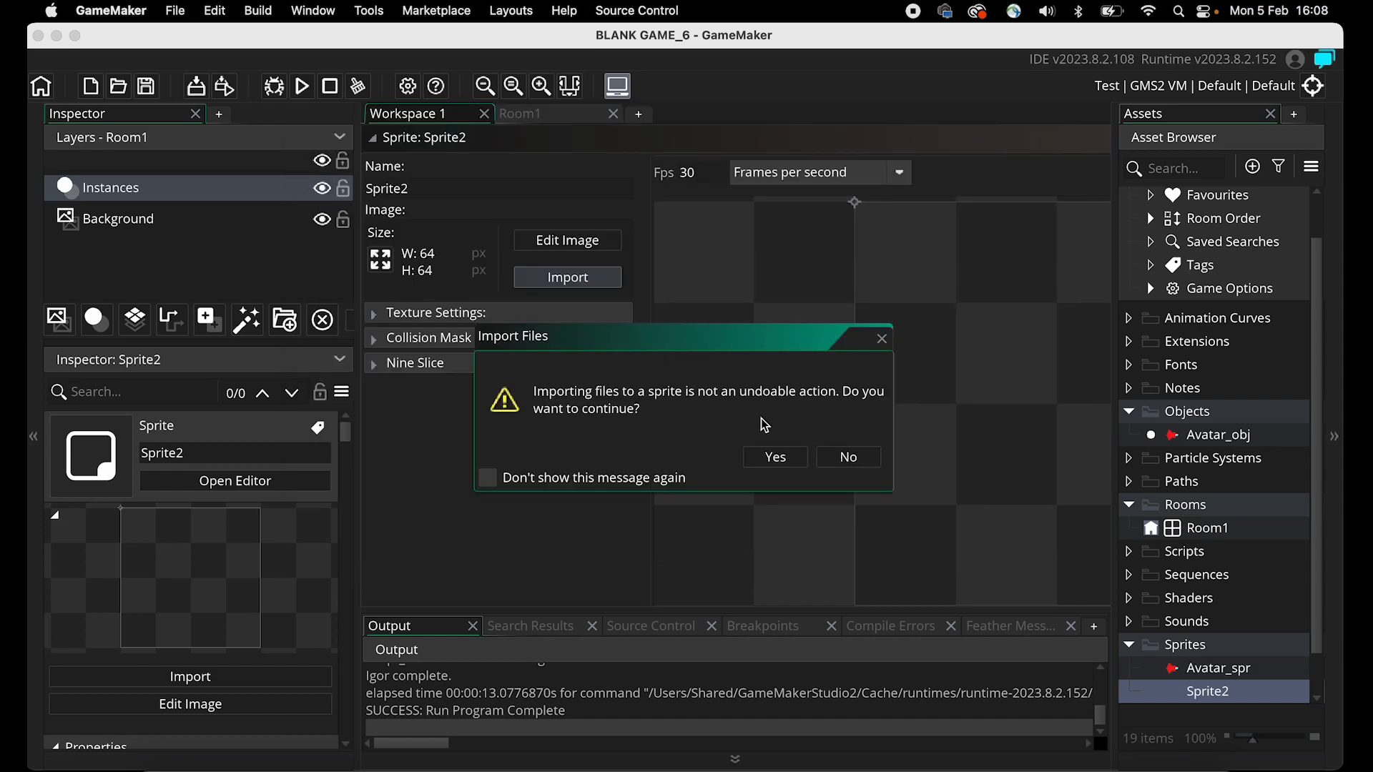
{"action": "left_click", "coordinate": [790, 458]}
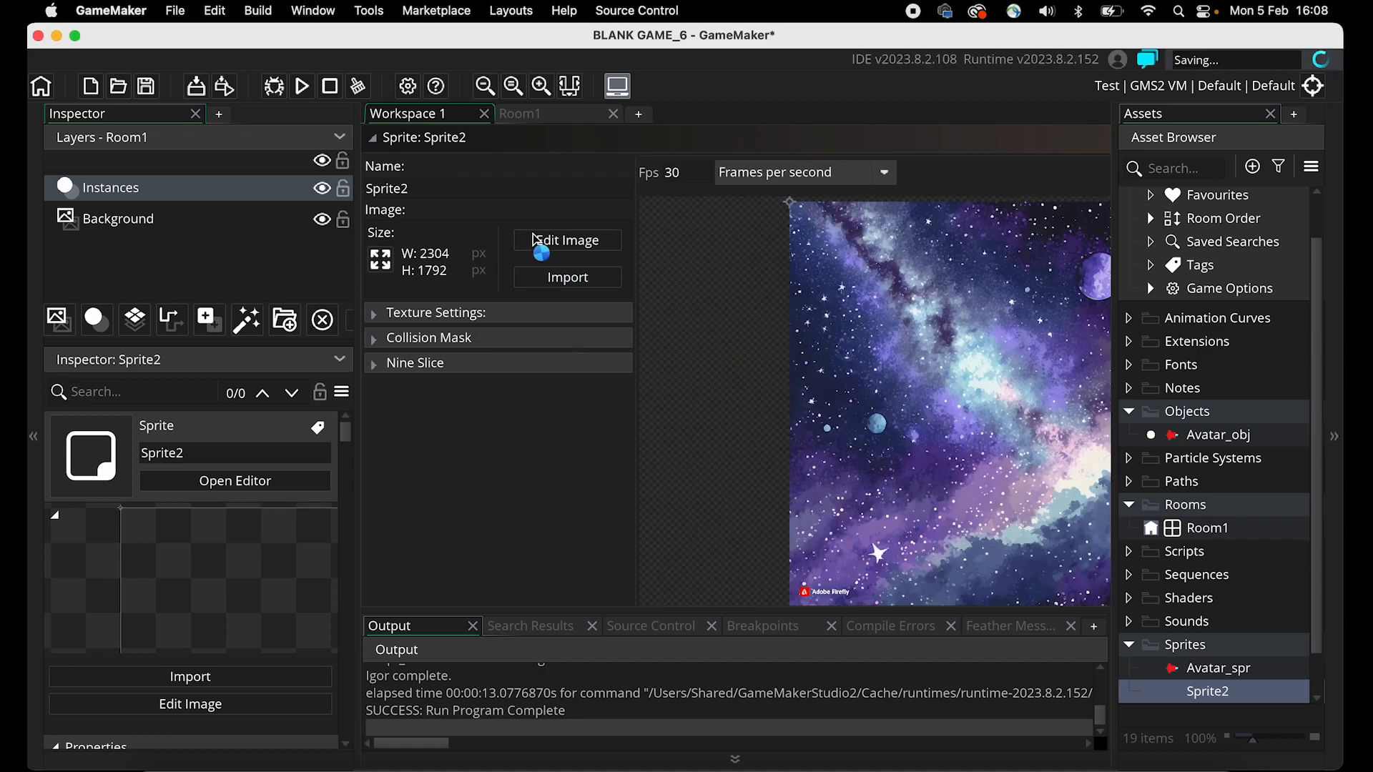
Name the new outer-space sprite Room1_bg and save the project.
{"action": "type", "text": "Room_bg"}
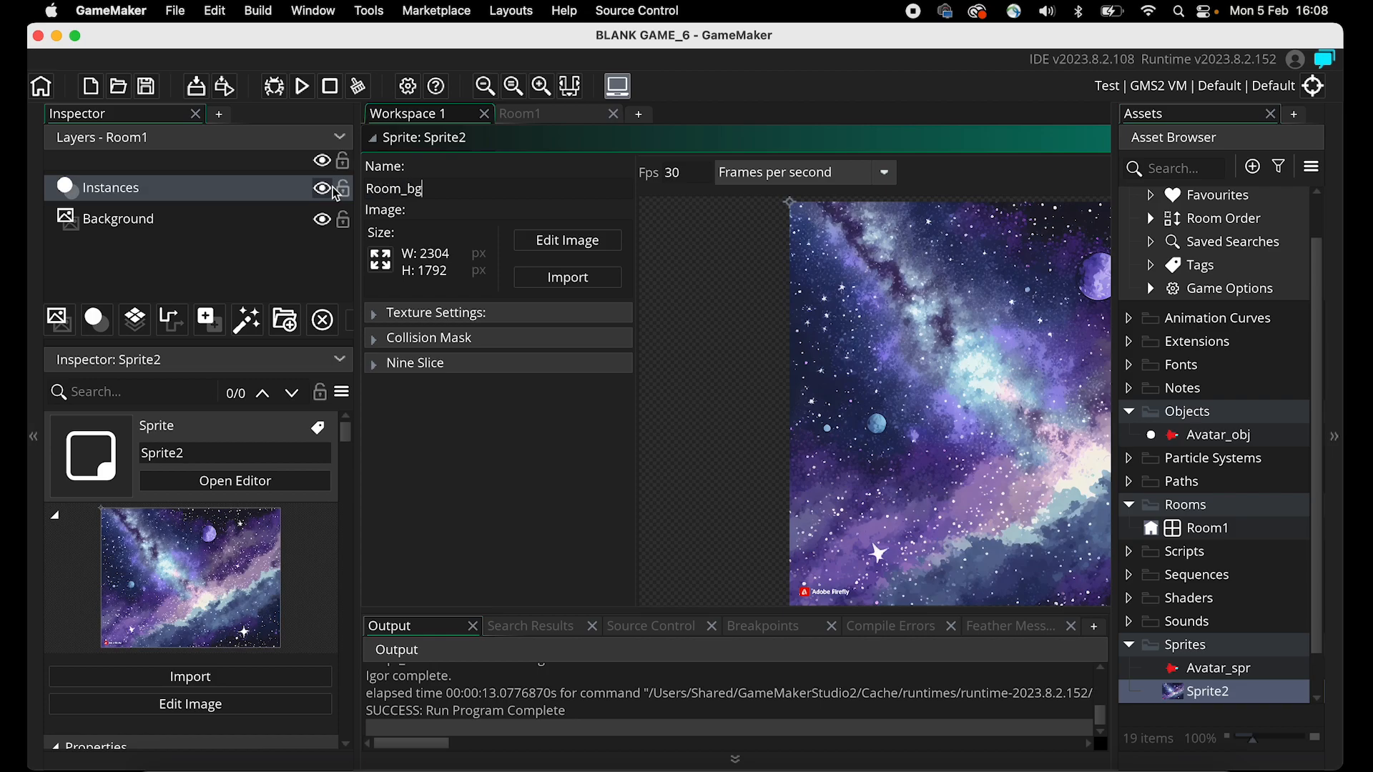
{"action": "key", "text": "Left"}
{"action": "key", "text": "Left"}
{"action": "key", "text": "Left"}
{"action": "type", "text": "1"}
{"action": "key", "text": "Return"}
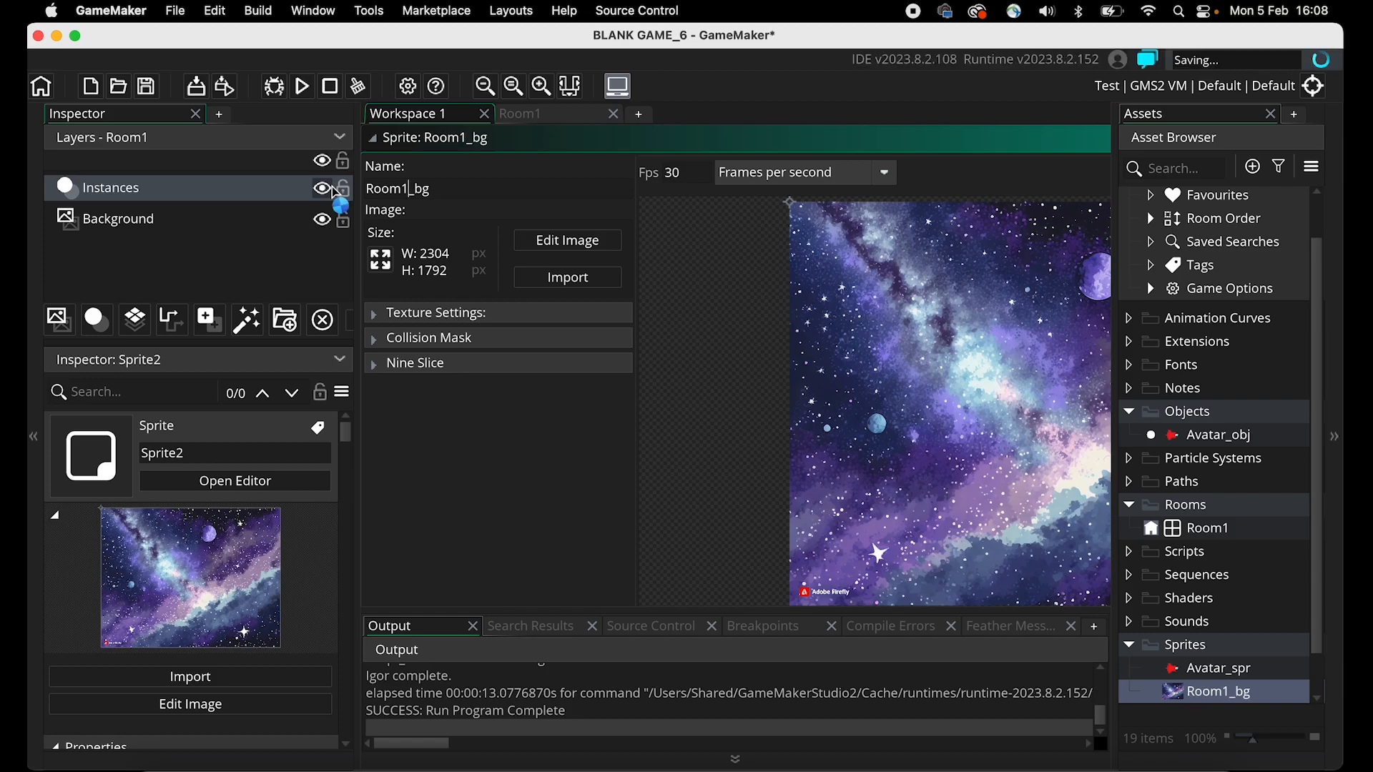
{"action": "key", "text": "super+s"}
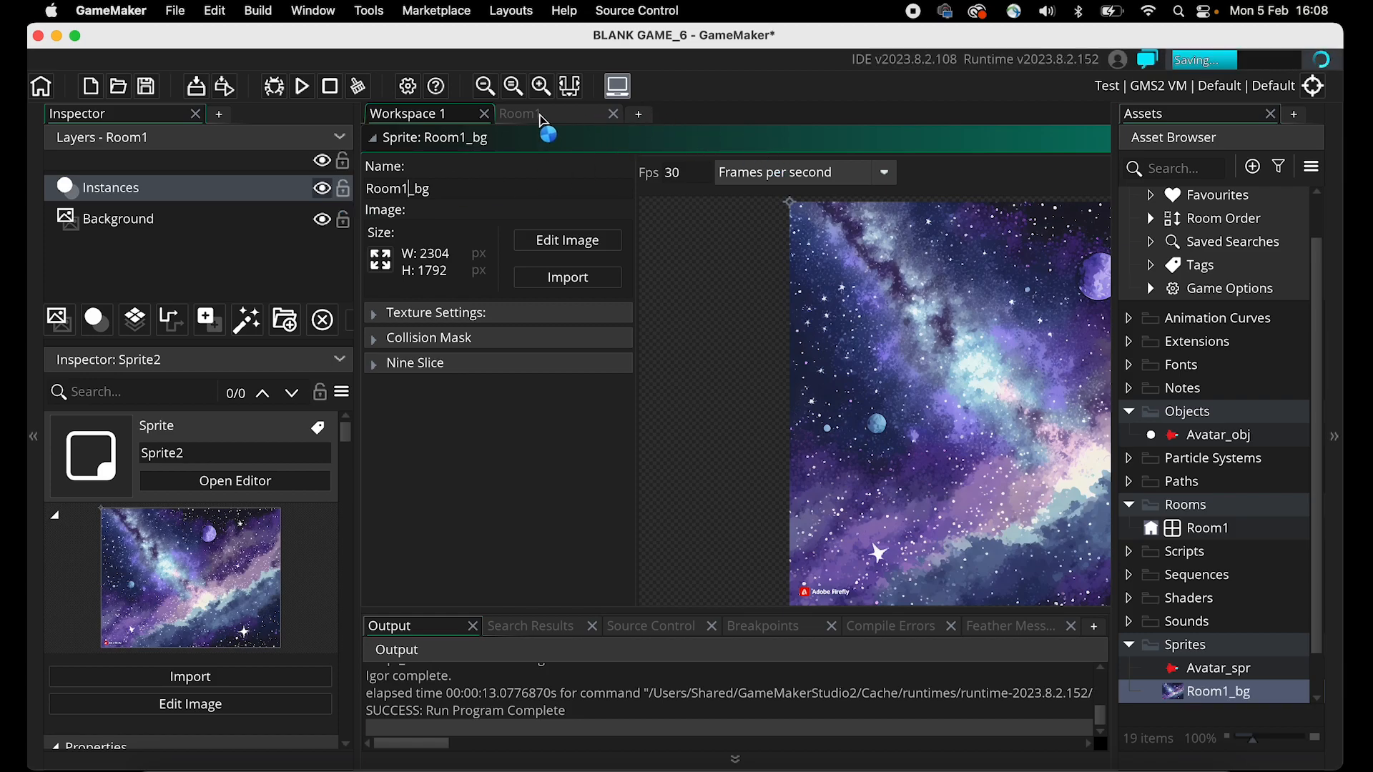
Return to Room1, show the whole room, and look through its room settings and its viewport and camera settings.
{"action": "left_click", "coordinate": [531, 115]}
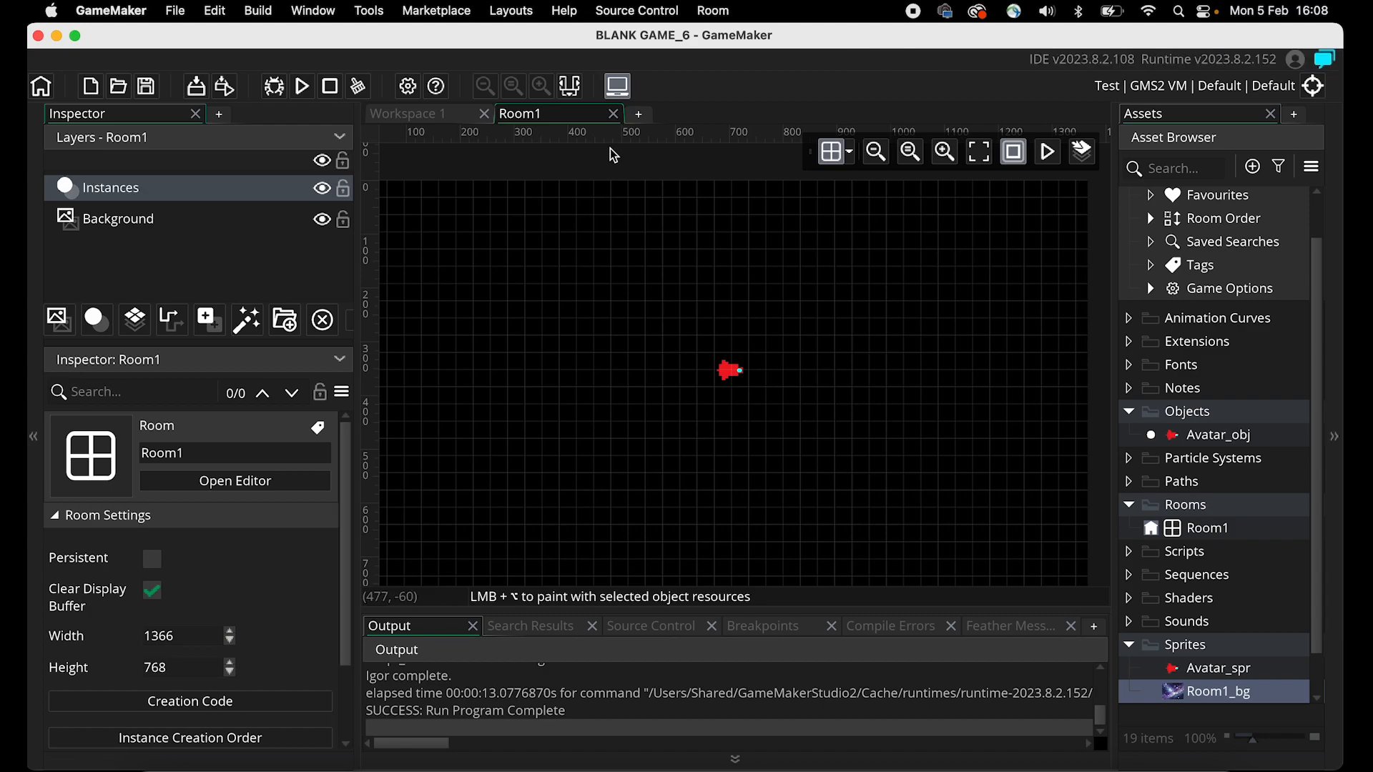
{"action": "left_click", "coordinate": [876, 152]}
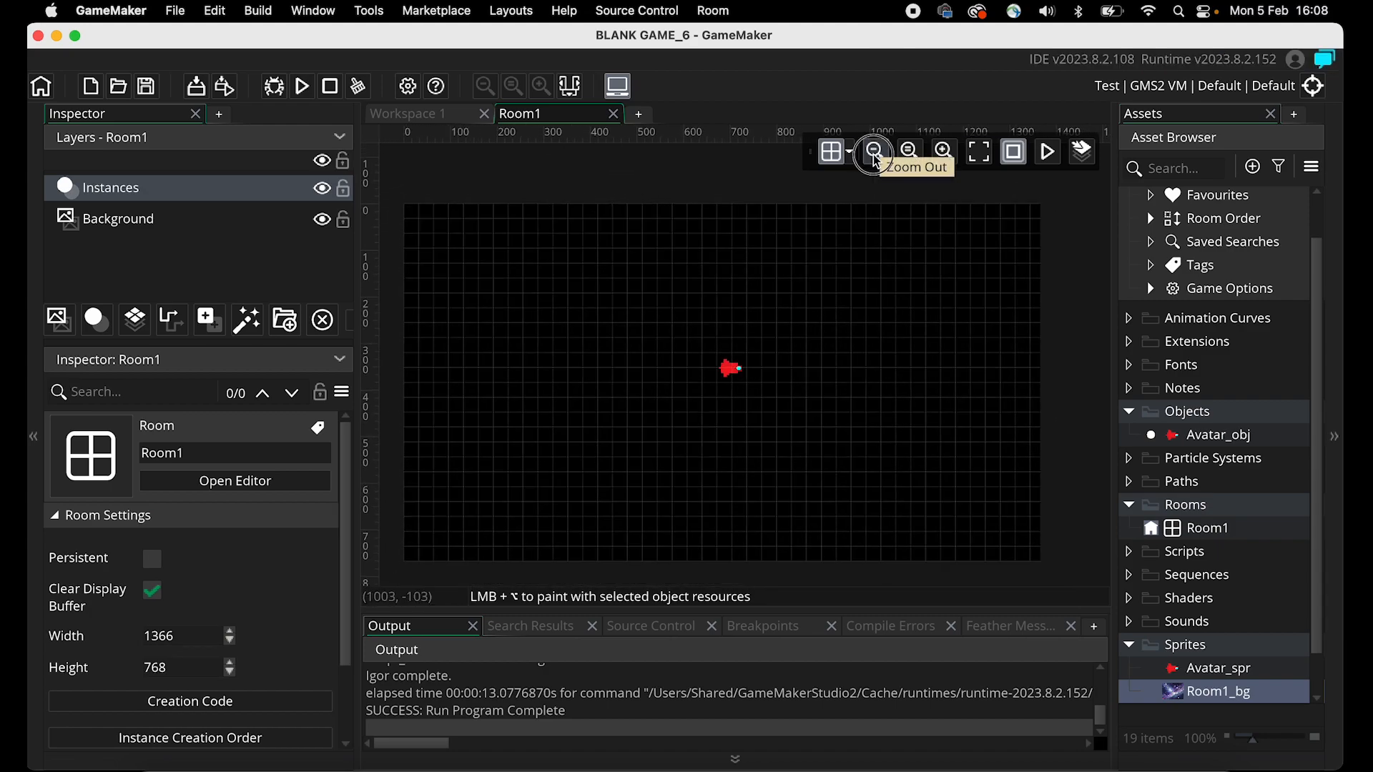
{"action": "scroll", "coordinate": [297, 606], "scroll_direction": "down", "scroll_amount": 2}
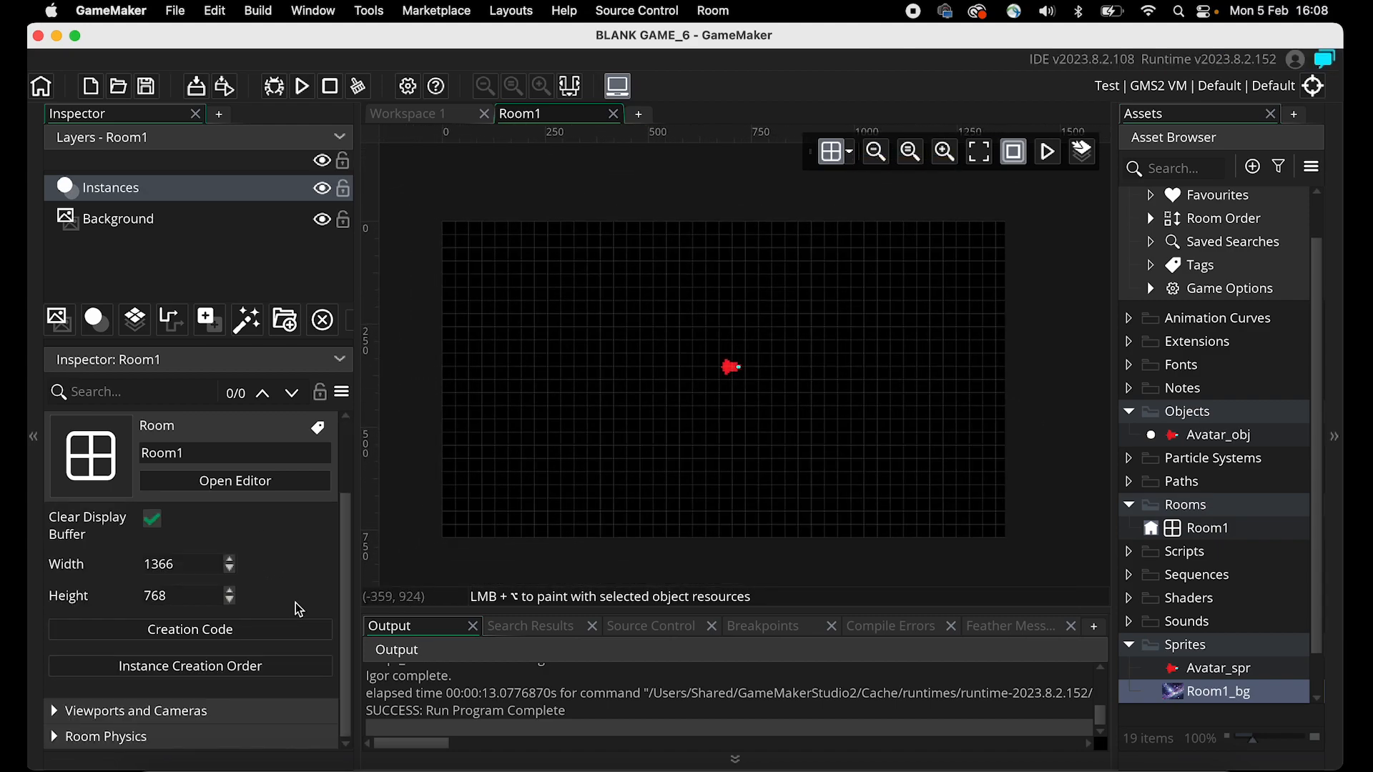
{"action": "scroll", "coordinate": [299, 609], "scroll_direction": "up", "scroll_amount": 2}
{"action": "scroll", "coordinate": [294, 602], "scroll_direction": "down", "scroll_amount": 2}
{"action": "left_click", "coordinate": [55, 711]}
{"action": "scroll", "coordinate": [146, 674], "scroll_direction": "down", "scroll_amount": 8}
{"action": "scroll", "coordinate": [157, 644], "scroll_direction": "up", "scroll_amount": 10}
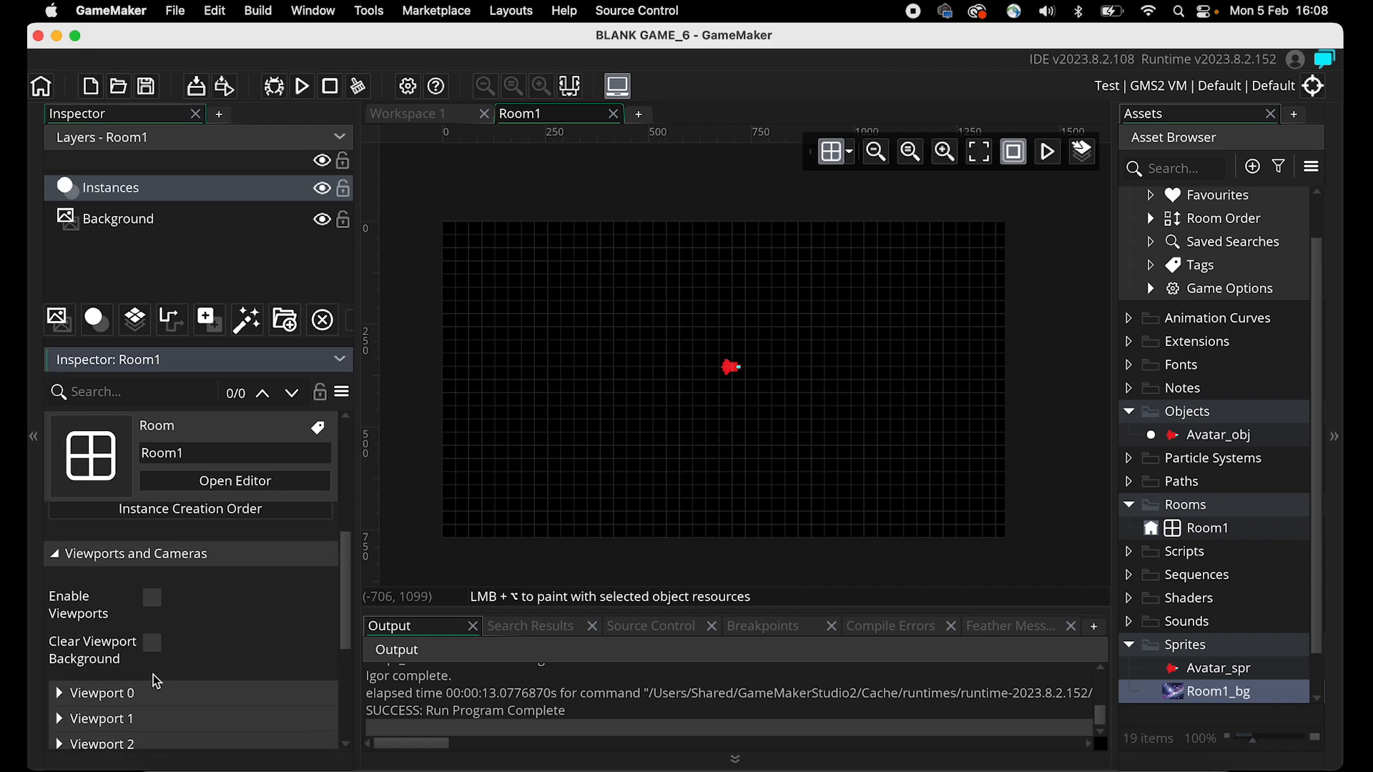
{"action": "left_click", "coordinate": [230, 483]}
Assign the Room1_bg sprite to Room1's Background layer.
{"action": "left_click", "coordinate": [113, 223]}
{"action": "left_click", "coordinate": [105, 221]}
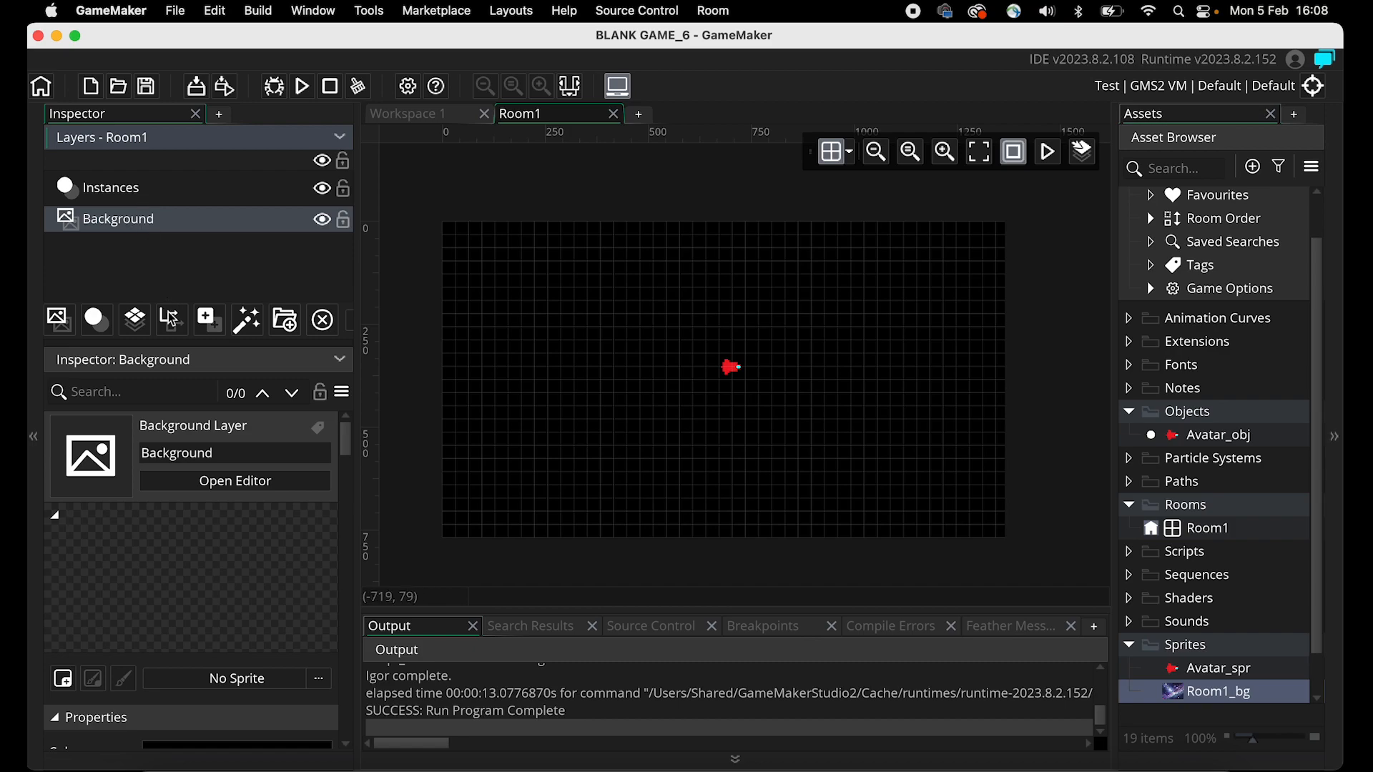
{"action": "scroll", "coordinate": [236, 609], "scroll_direction": "down", "scroll_amount": 2}
{"action": "scroll", "coordinate": [237, 610], "scroll_direction": "up", "scroll_amount": 2}
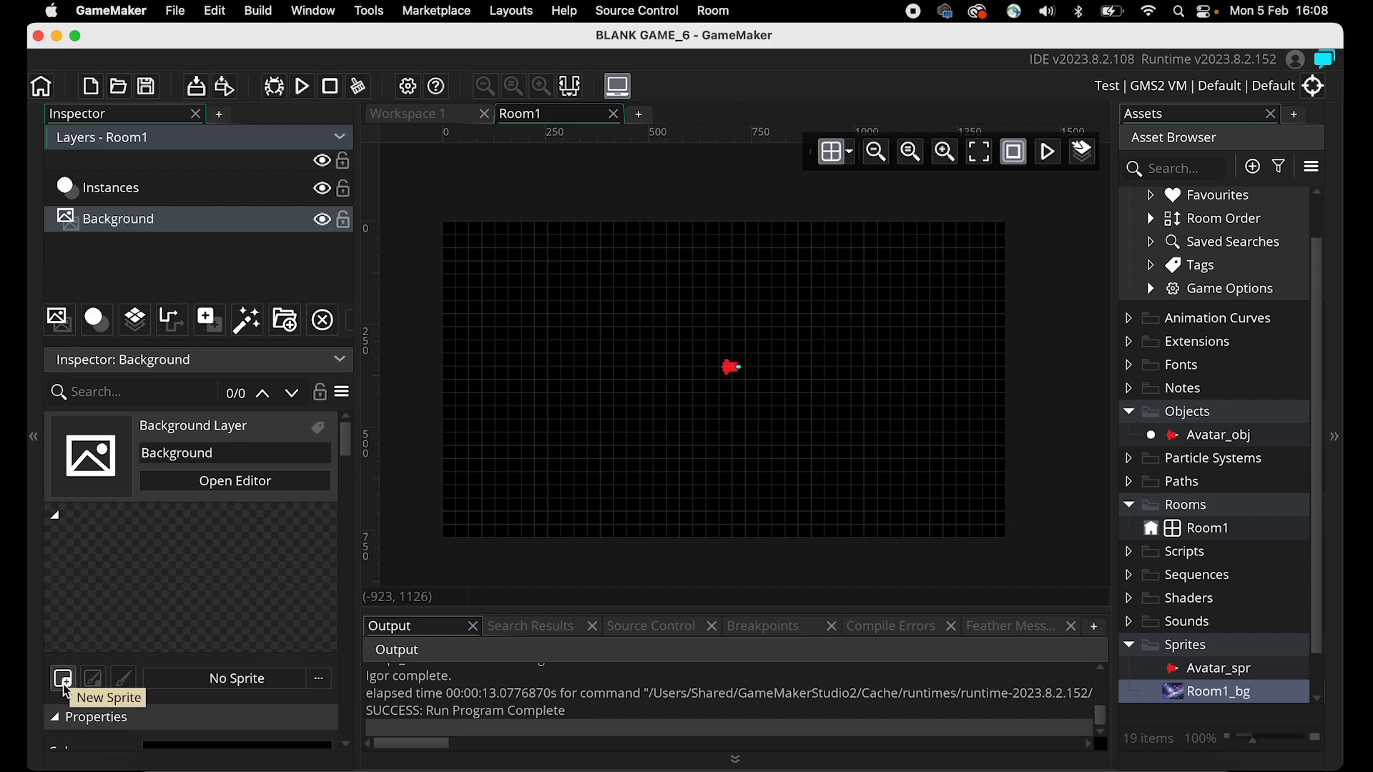
{"action": "left_click", "coordinate": [292, 677]}
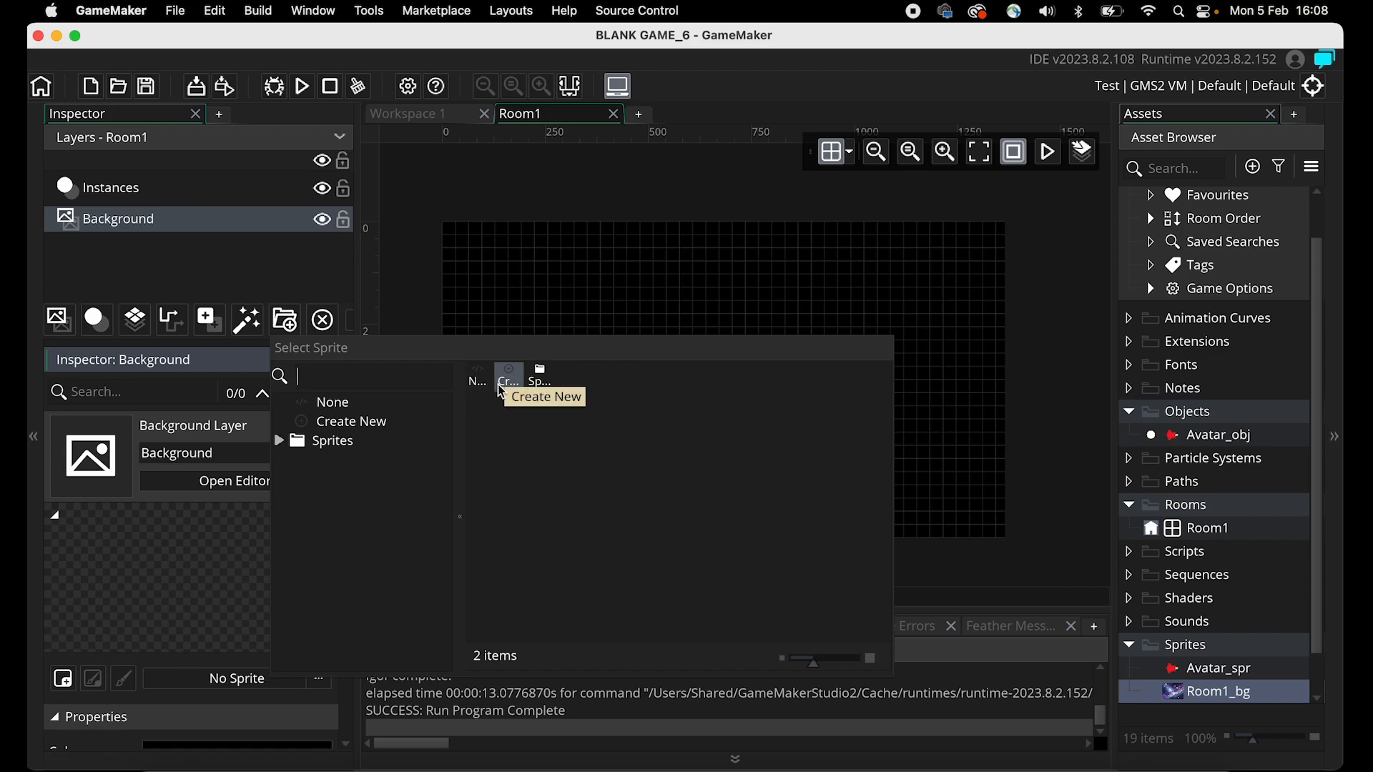
{"action": "left_click", "coordinate": [279, 441]}
{"action": "double_click", "coordinate": [352, 479]}
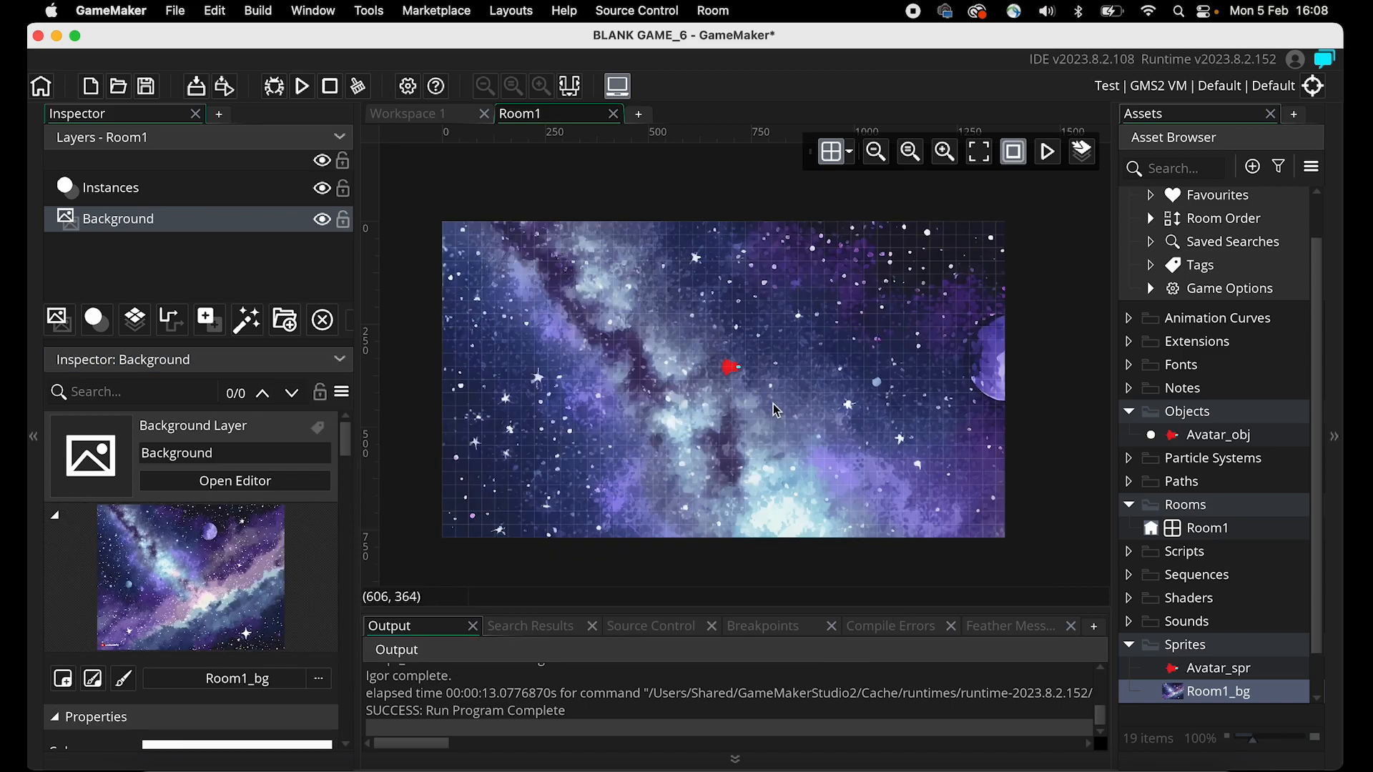
Try the Stretch and Horizontal Tile options on the Background layer, switching each off again.
{"action": "left_click", "coordinate": [943, 153]}
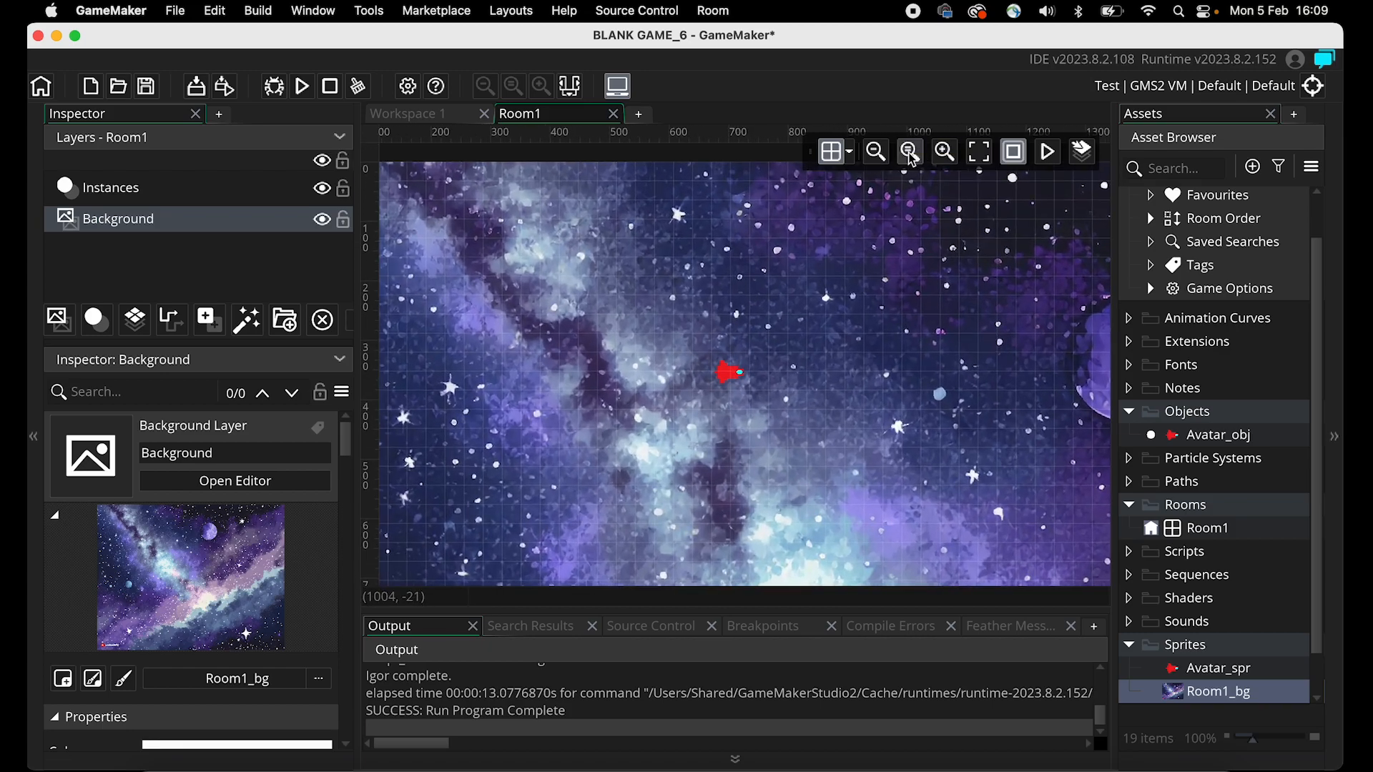
{"action": "left_click", "coordinate": [910, 152]}
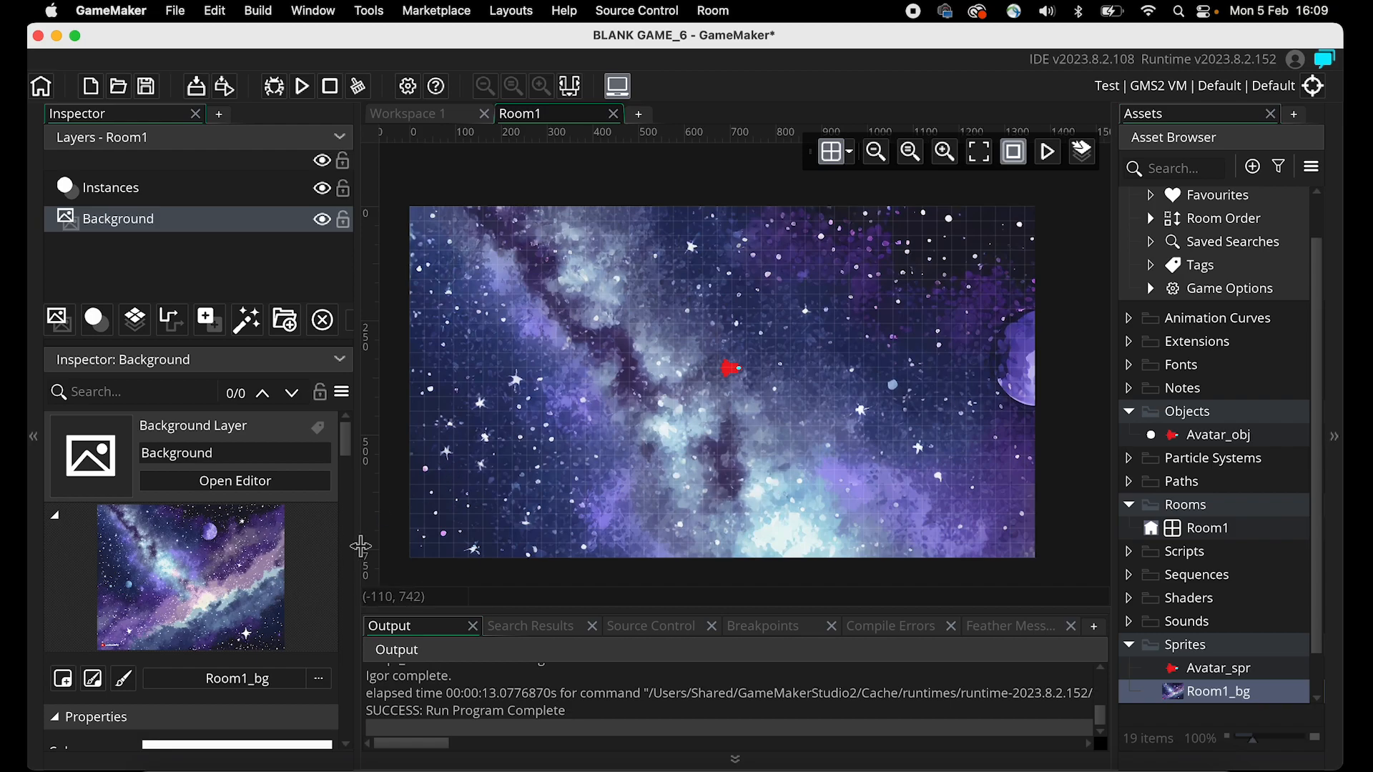
{"action": "scroll", "coordinate": [302, 601], "scroll_direction": "down", "scroll_amount": 2}
{"action": "scroll", "coordinate": [302, 601], "scroll_direction": "up", "scroll_amount": 2}
{"action": "left_click", "coordinate": [56, 514]}
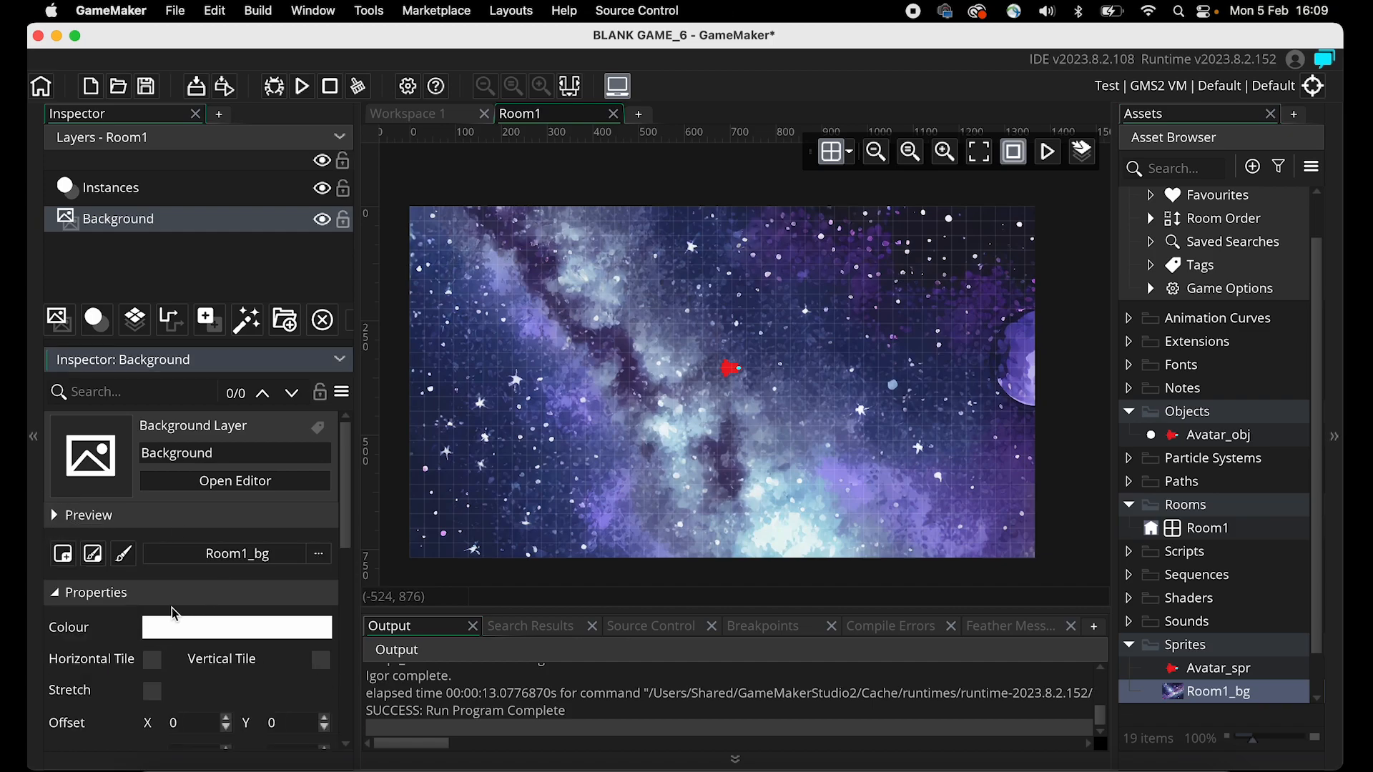
{"action": "scroll", "coordinate": [173, 613], "scroll_direction": "down", "scroll_amount": 2}
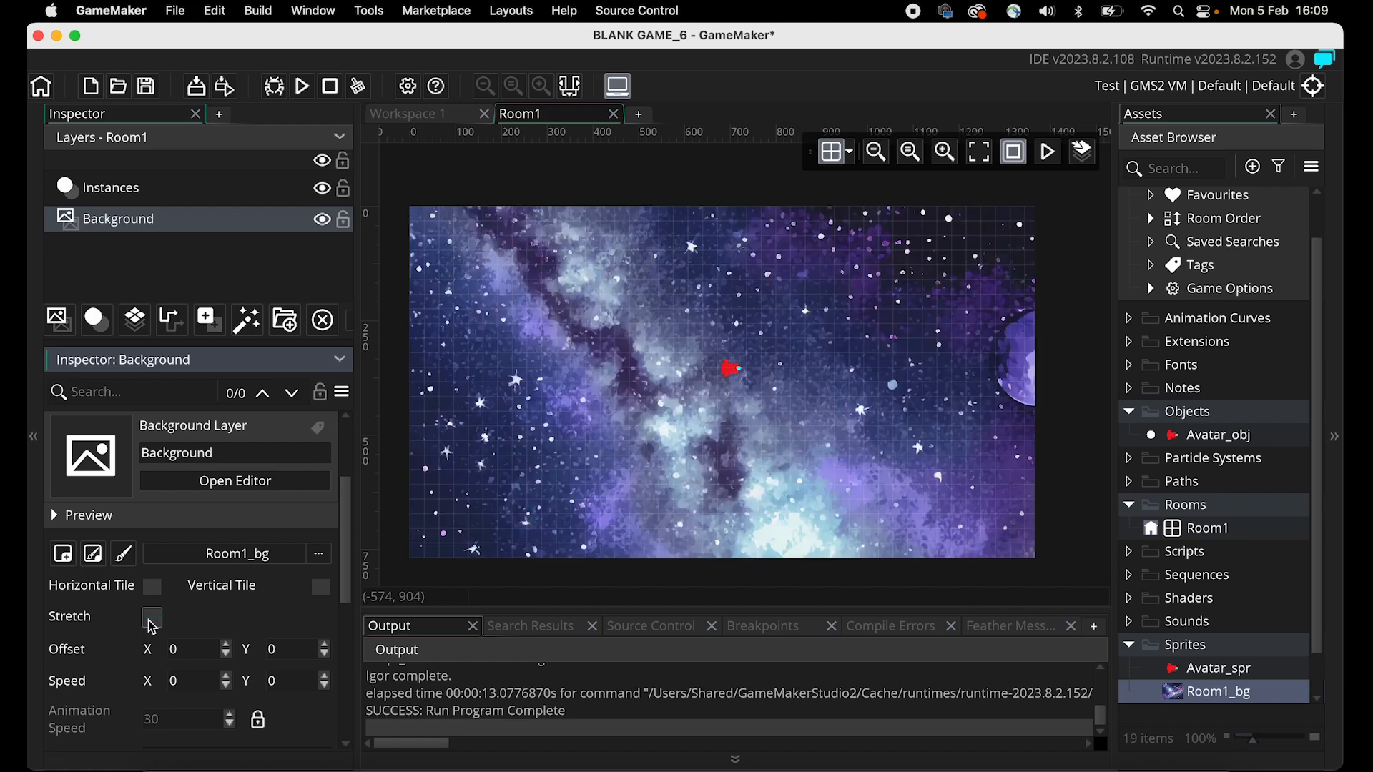
{"action": "left_click", "coordinate": [152, 619]}
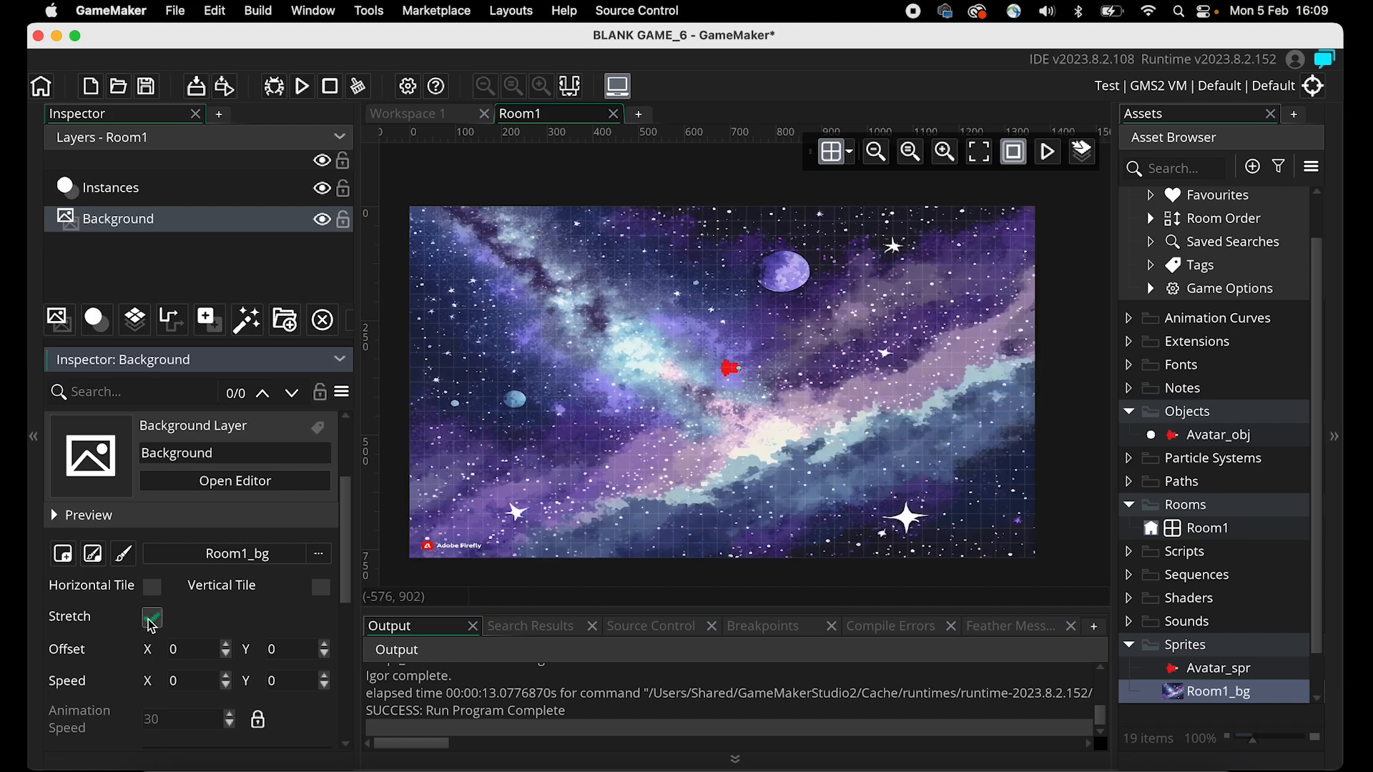
{"action": "left_click", "coordinate": [152, 619]}
{"action": "left_click", "coordinate": [153, 588]}
{"action": "left_click", "coordinate": [153, 591]}
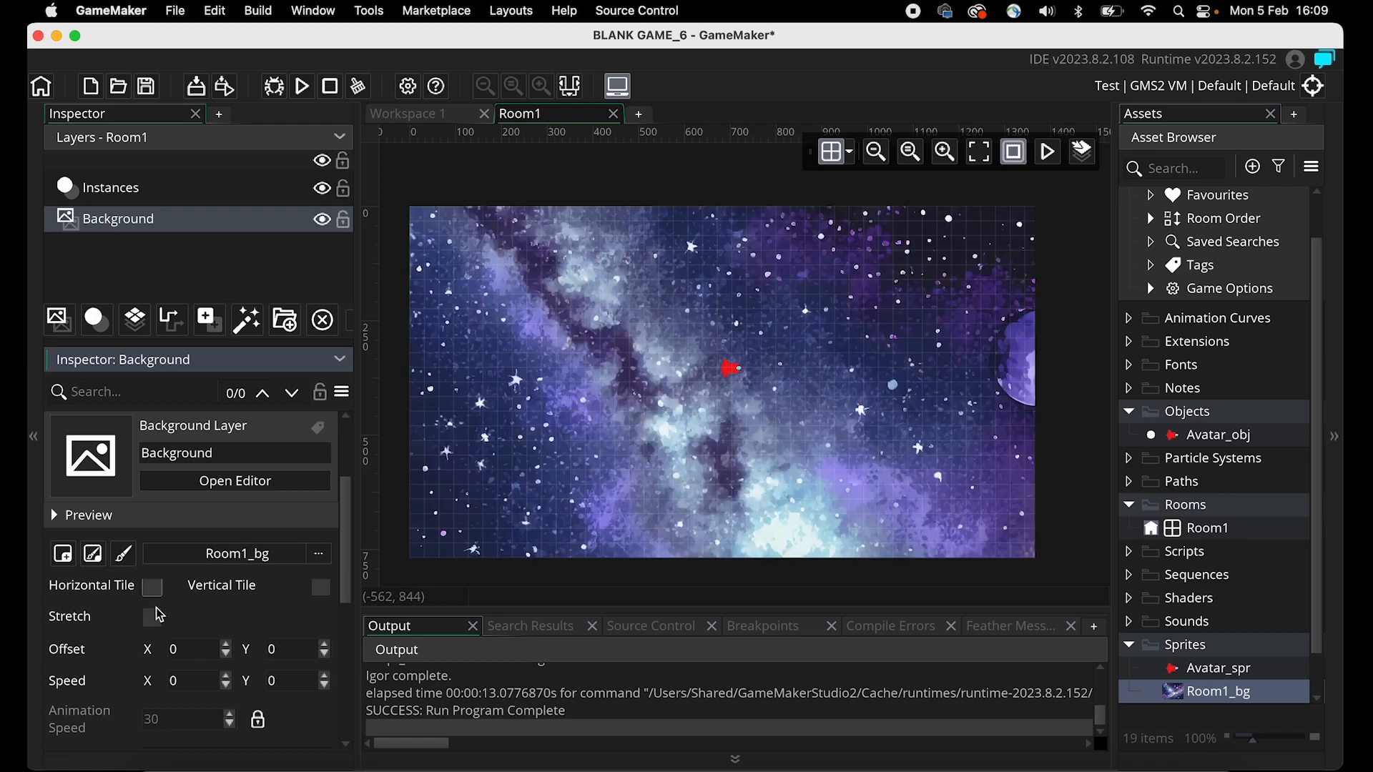
{"action": "scroll", "coordinate": [143, 676], "scroll_direction": "up", "scroll_amount": 3}
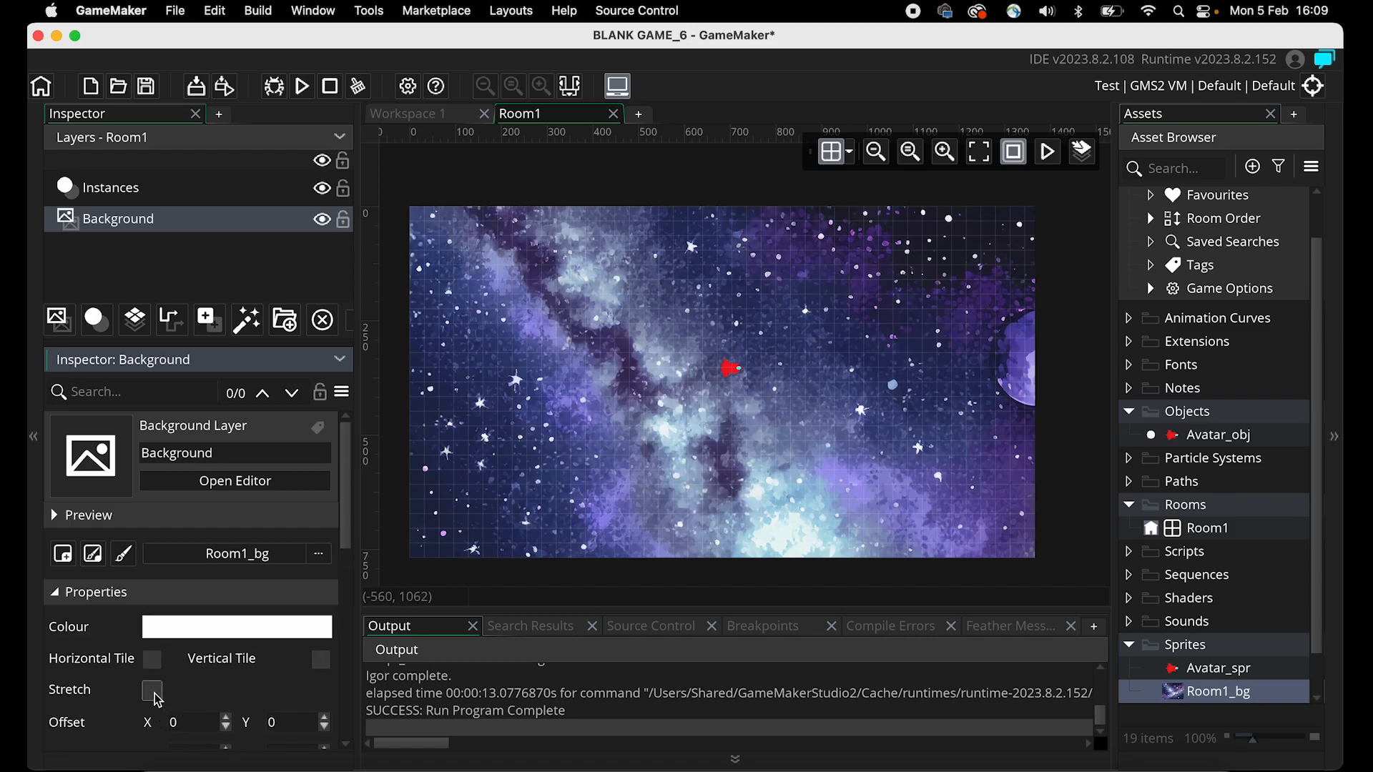
{"action": "left_click", "coordinate": [152, 691]}
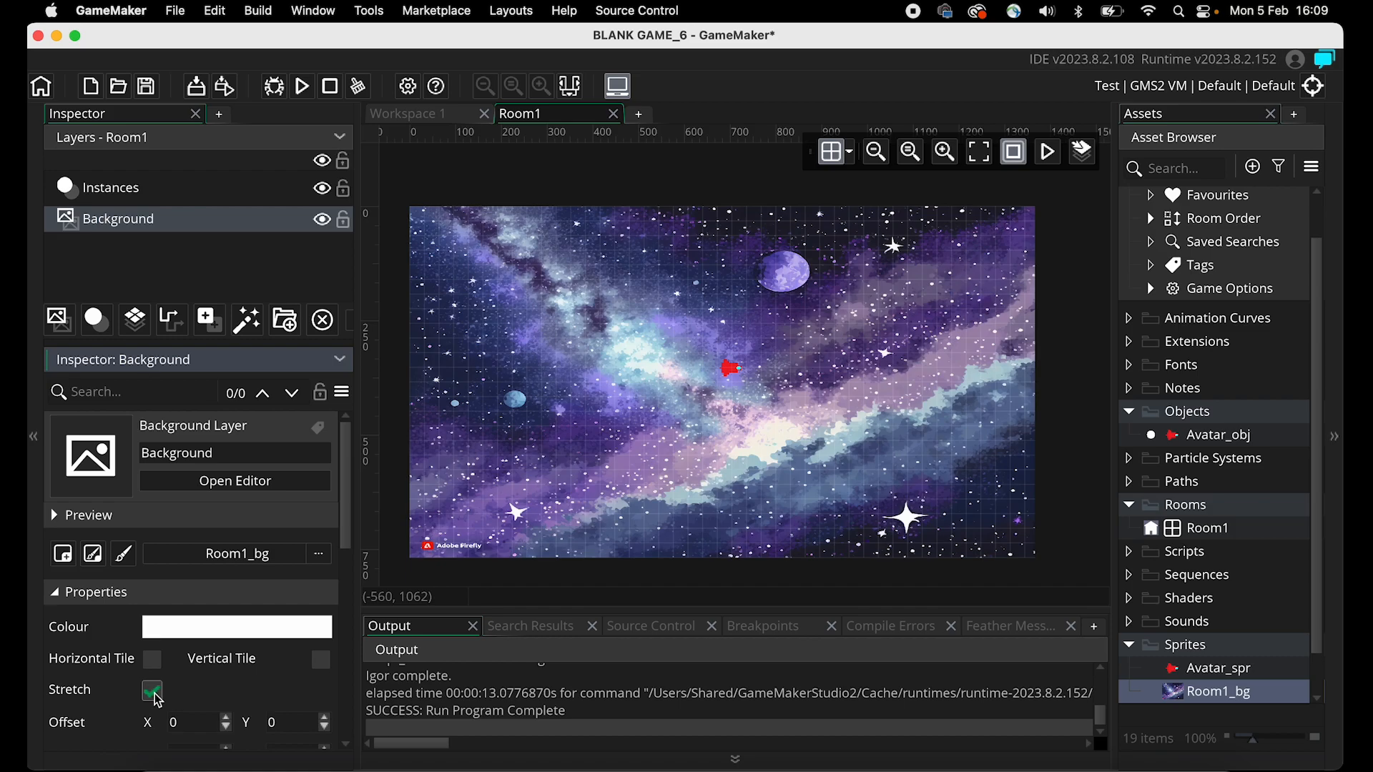
{"action": "left_click", "coordinate": [153, 691]}
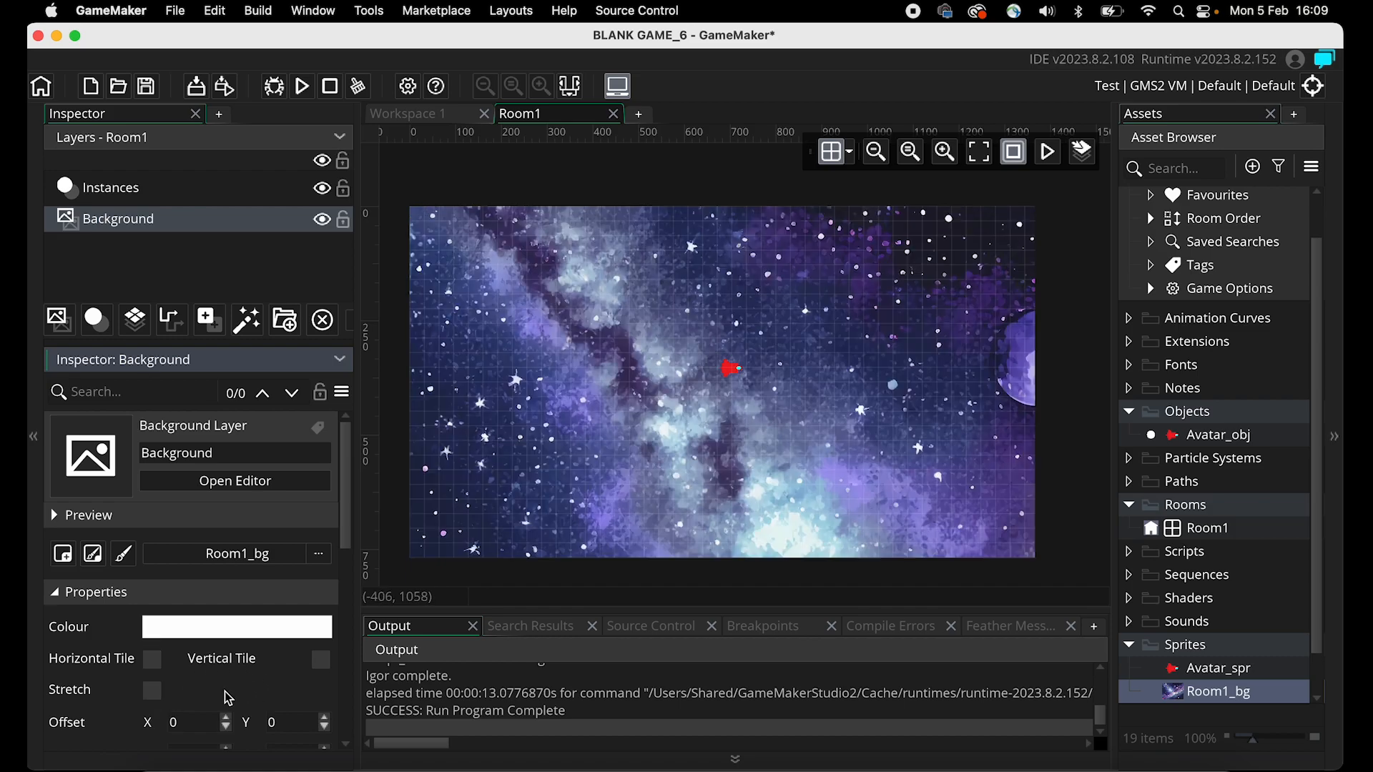
Adjust the Background layer's X offset, trying 300 and -100 before setting it to -150.
{"action": "scroll", "coordinate": [228, 697], "scroll_direction": "down", "scroll_amount": 1}
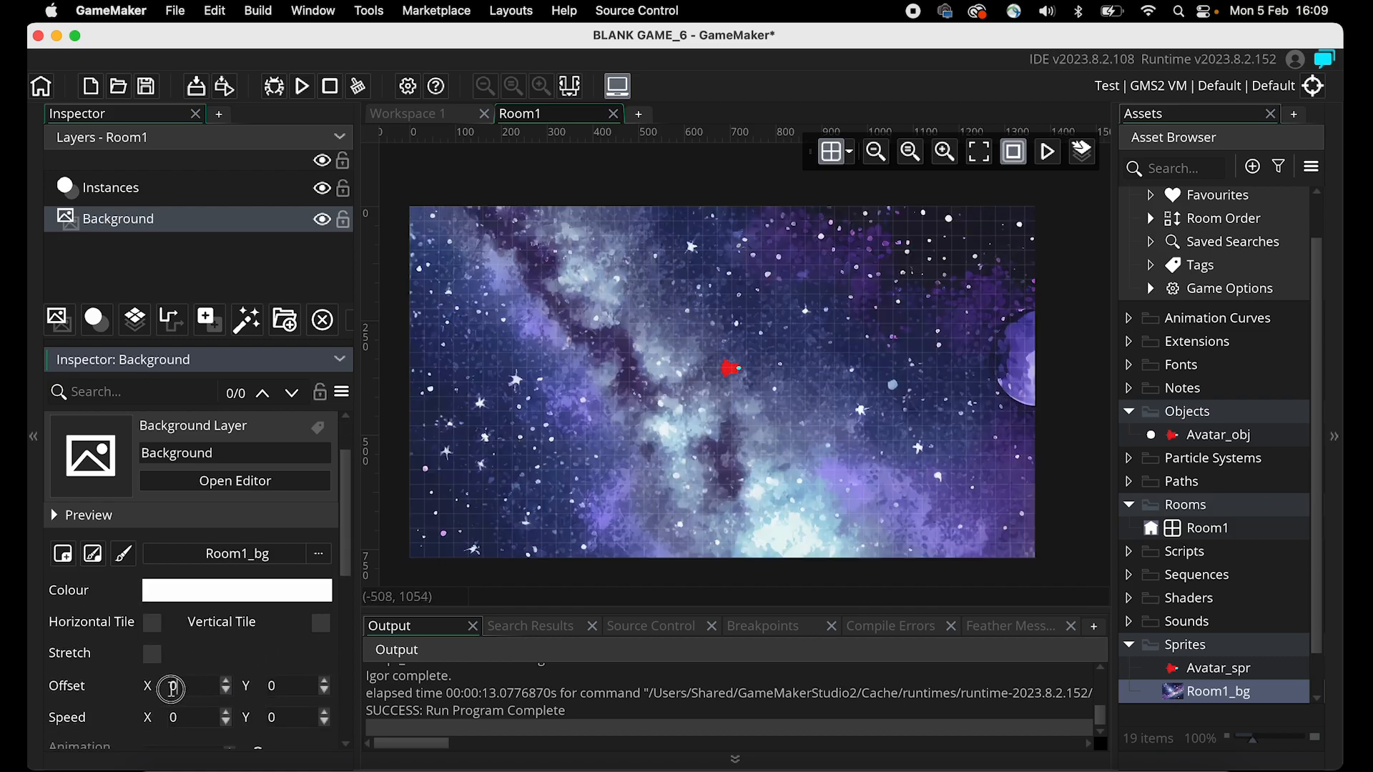
{"action": "key", "text": "Return"}
{"action": "left_click_drag", "start_coordinate": [185, 682], "coordinate": [141, 688]}
{"action": "type", "text": "300"}
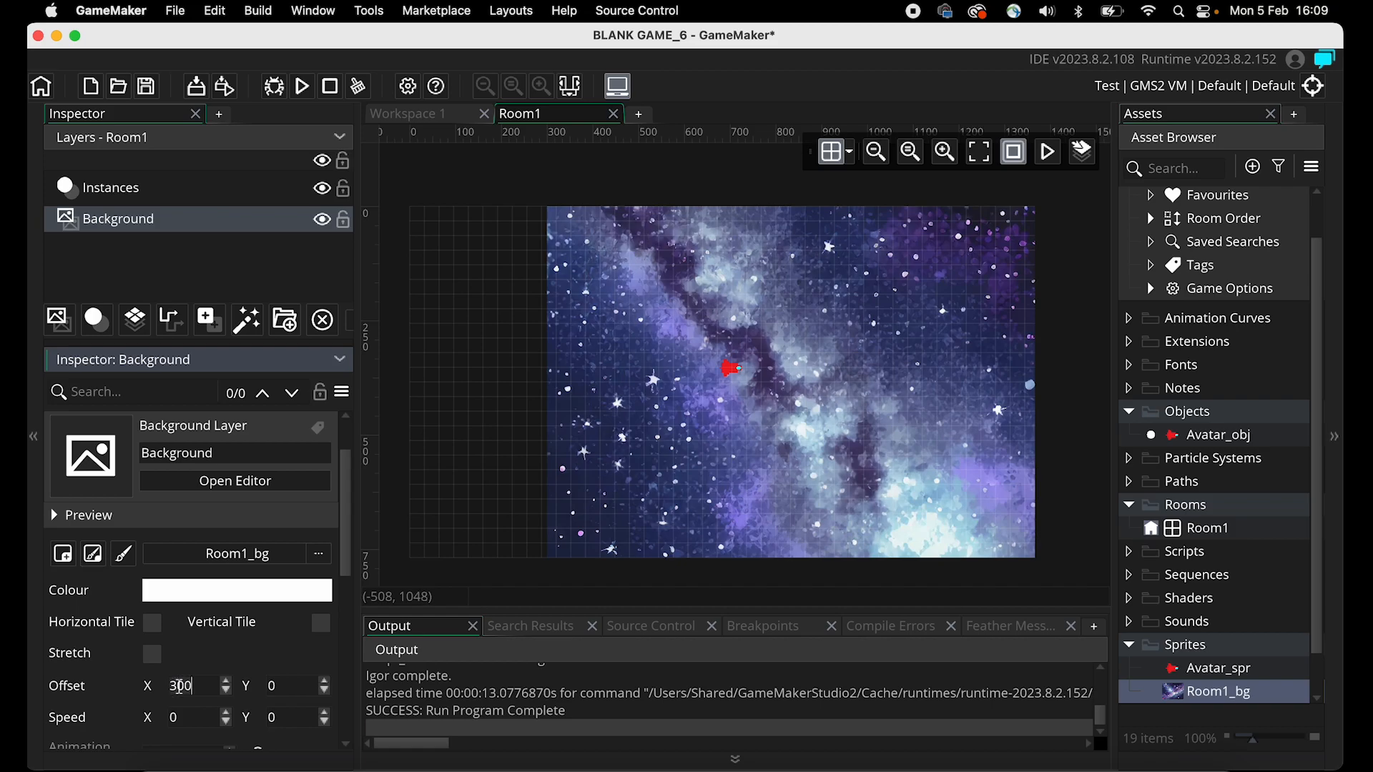
{"action": "type", "text": "-100"}
{"action": "key", "text": "Return"}
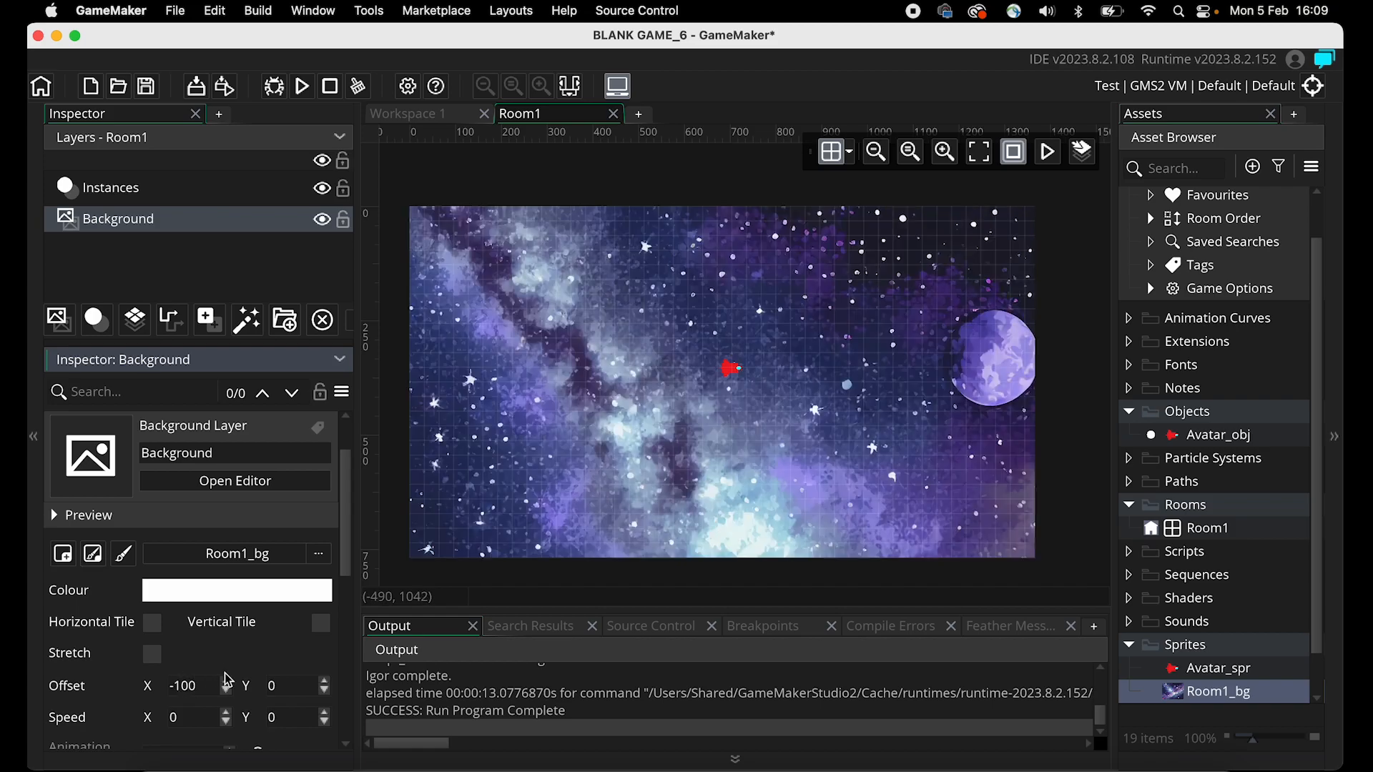
{"action": "left_click", "coordinate": [249, 691]}
{"action": "left_click", "coordinate": [194, 687]}
{"action": "key", "text": "BackSpace"}
{"action": "type", "text": "50"}
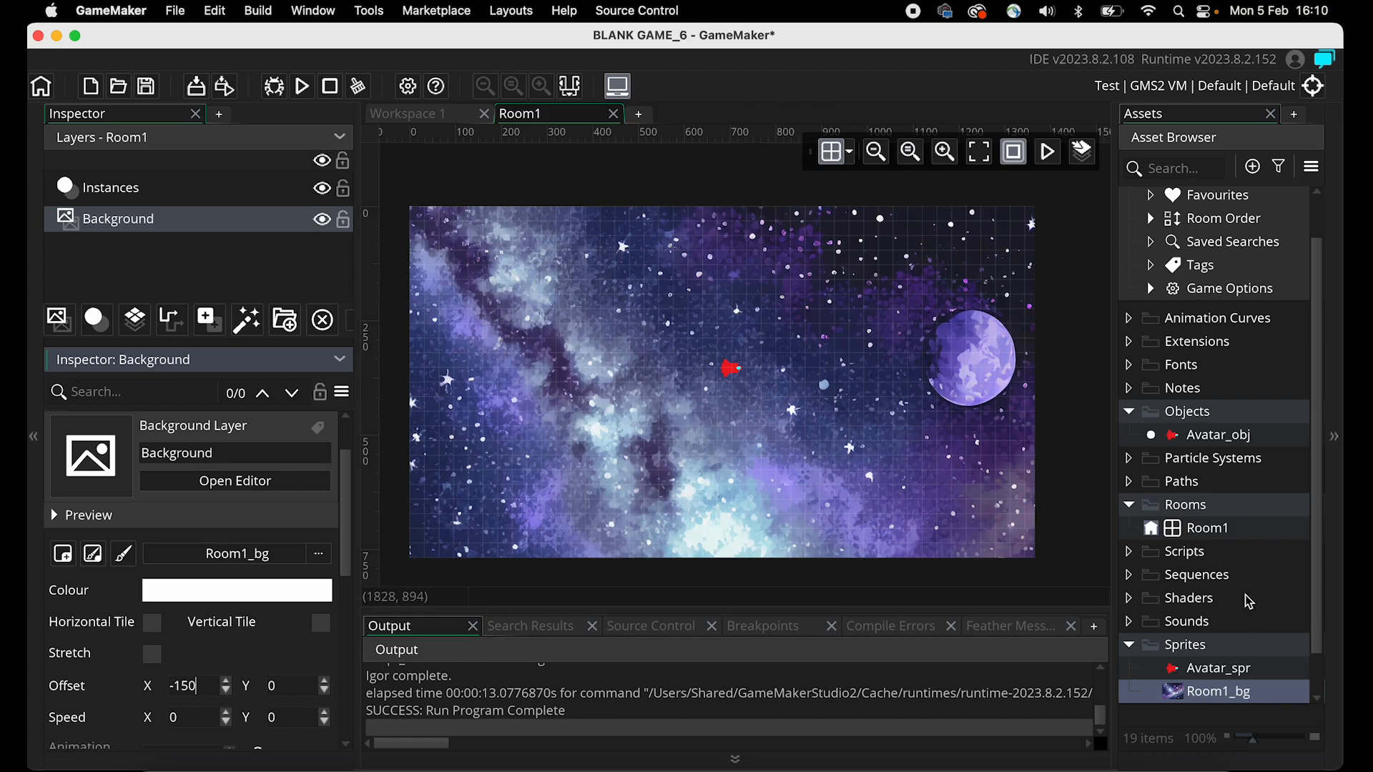
Create a new object in the Objects group and name it enemy_obj.
{"action": "left_click", "coordinate": [1130, 645]}
{"action": "left_click", "coordinate": [1190, 420]}
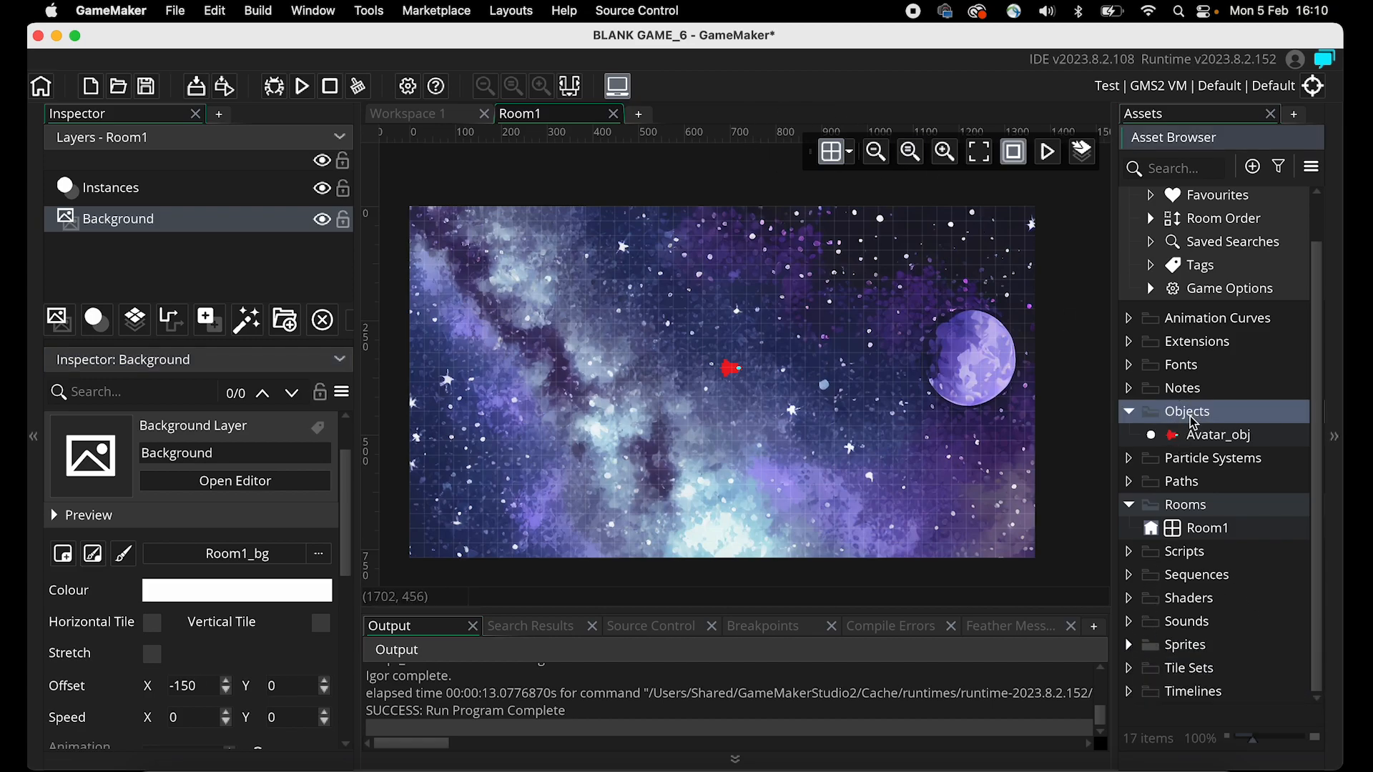
{"action": "right_click", "coordinate": [1190, 420]}
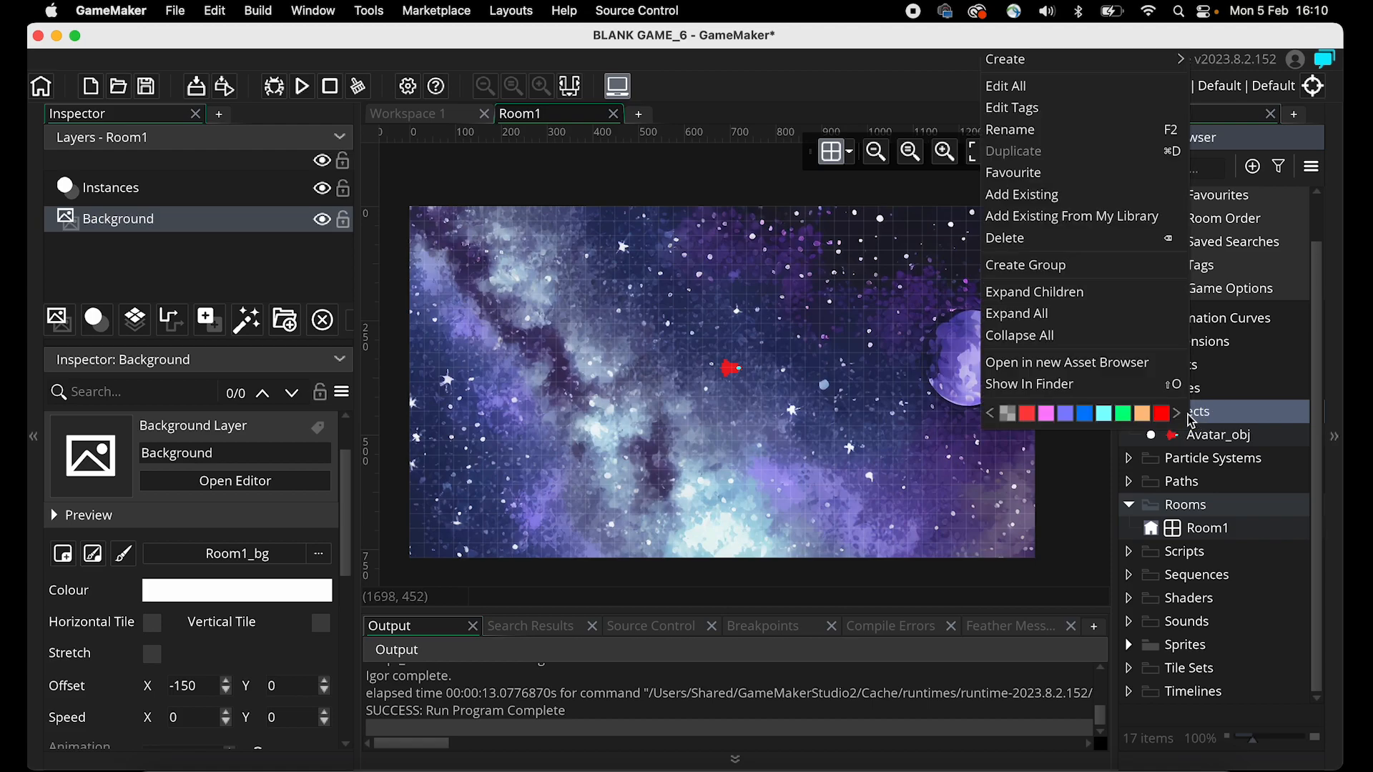
{"action": "mouse_move", "coordinate": [1115, 61]}
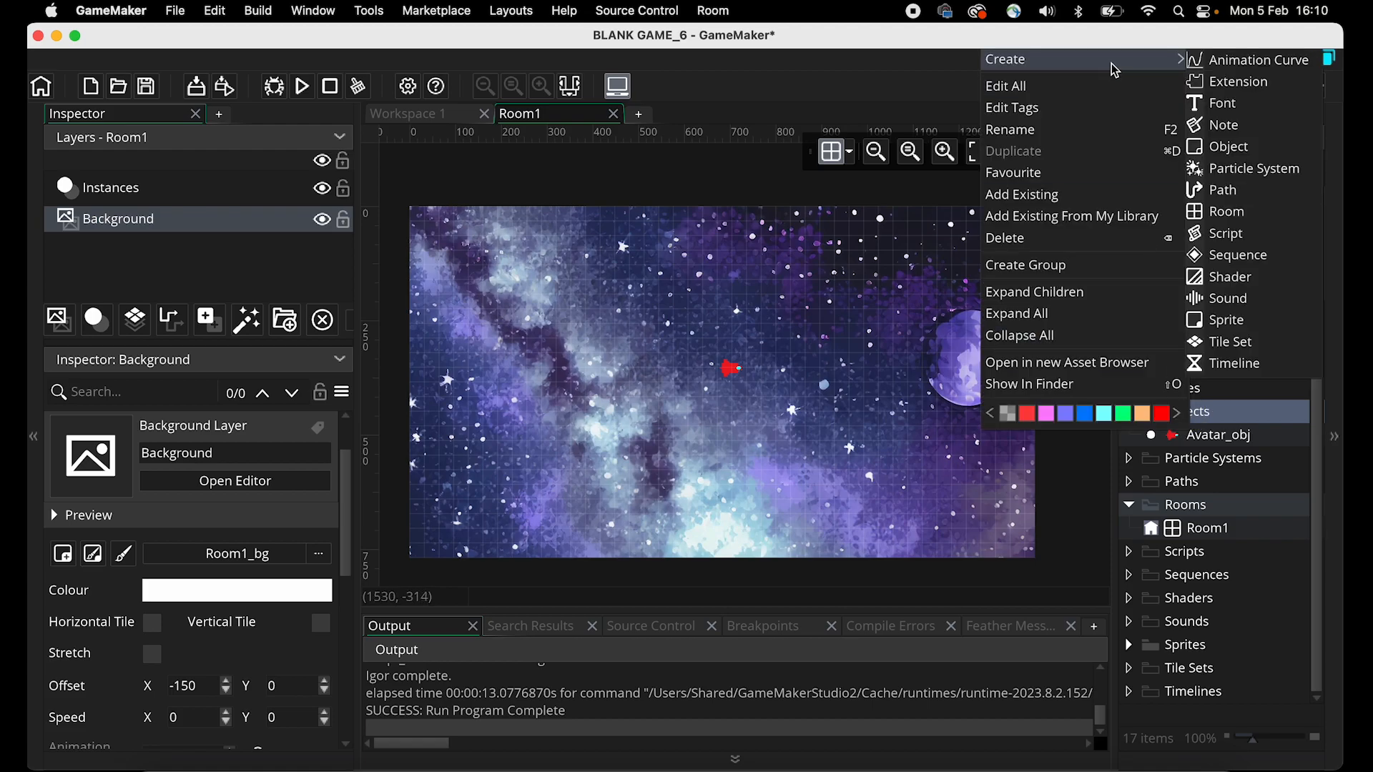
{"action": "left_click", "coordinate": [1227, 148]}
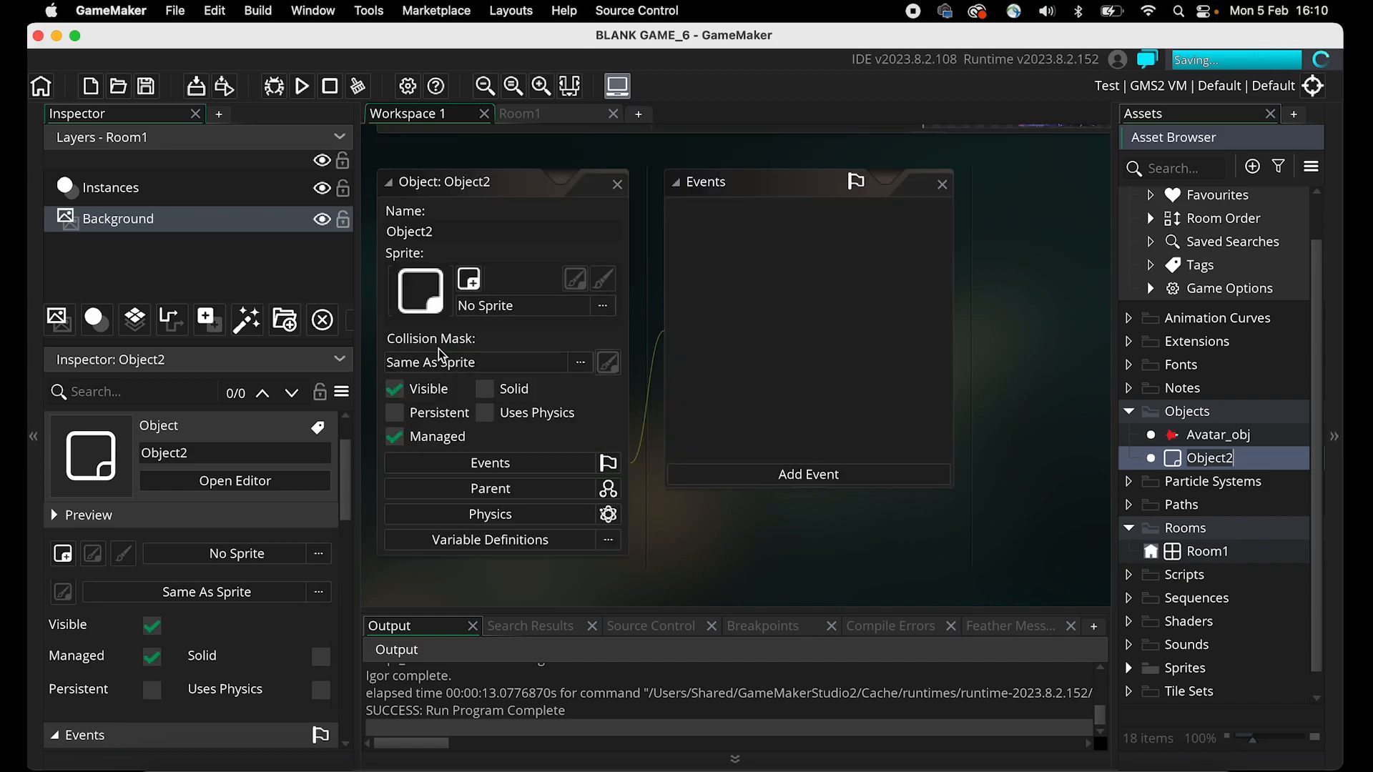
{"action": "left_click_drag", "start_coordinate": [449, 228], "coordinate": [294, 230]}
{"action": "type", "text": "enemy_obj"}
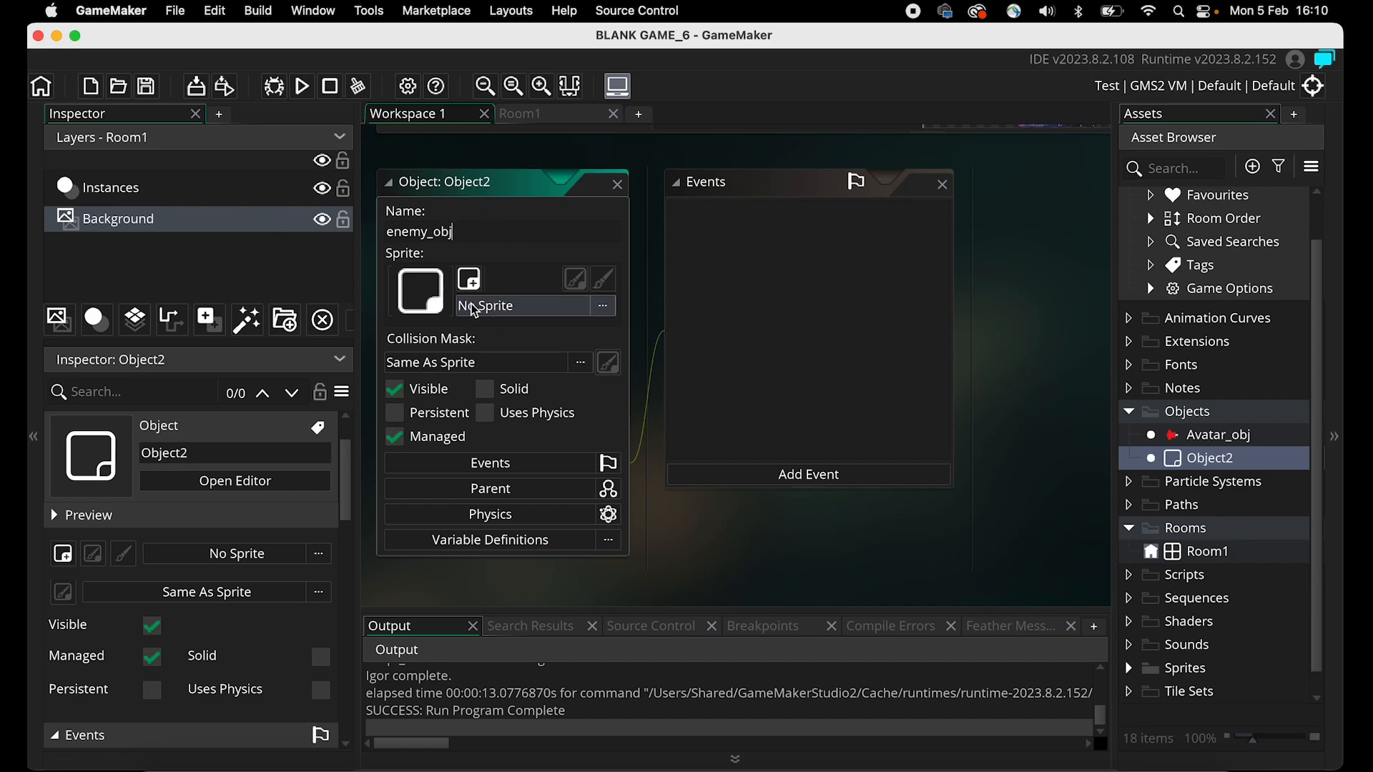
{"action": "key", "text": "Return"}
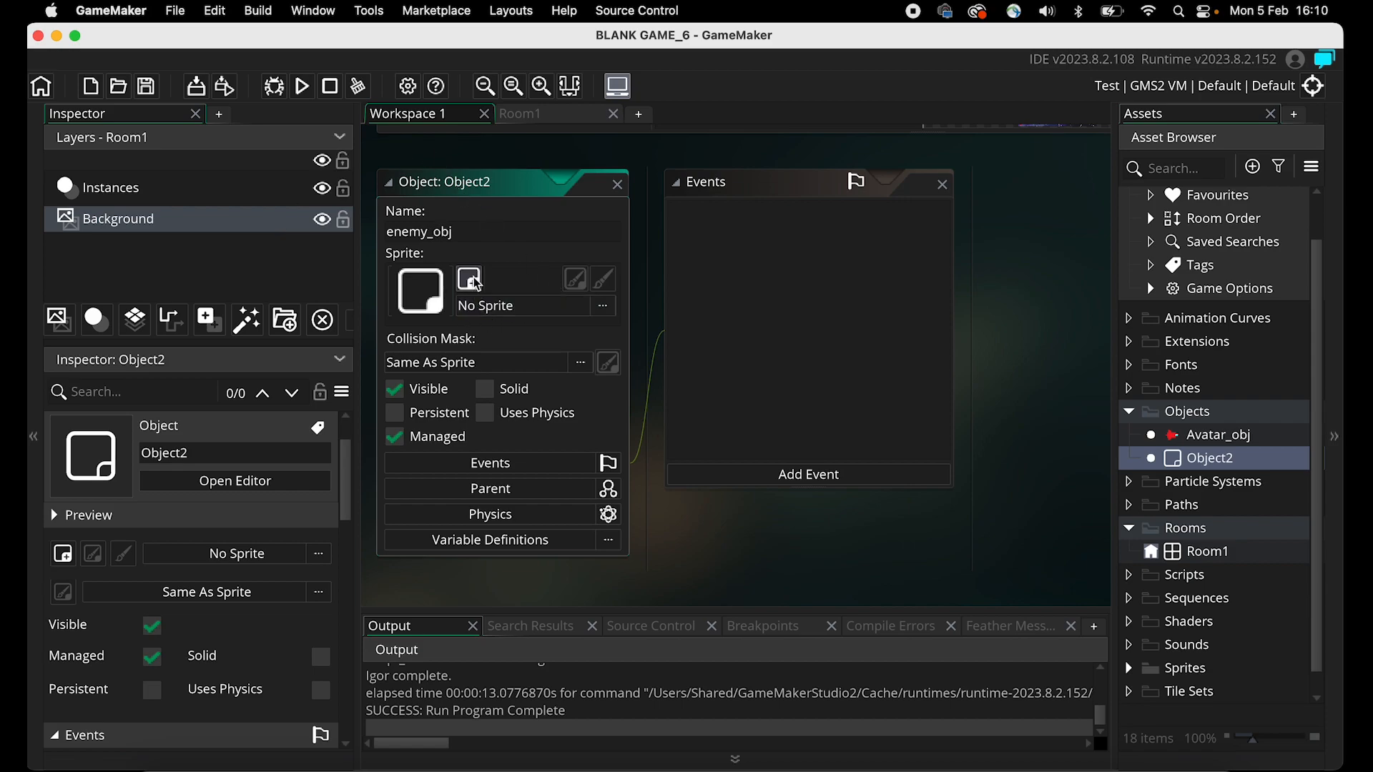
Create a new sprite for enemy_obj and draw a wide grey filled ellipse across the middle of its image as the saucer body.
{"action": "left_click", "coordinate": [469, 279]}
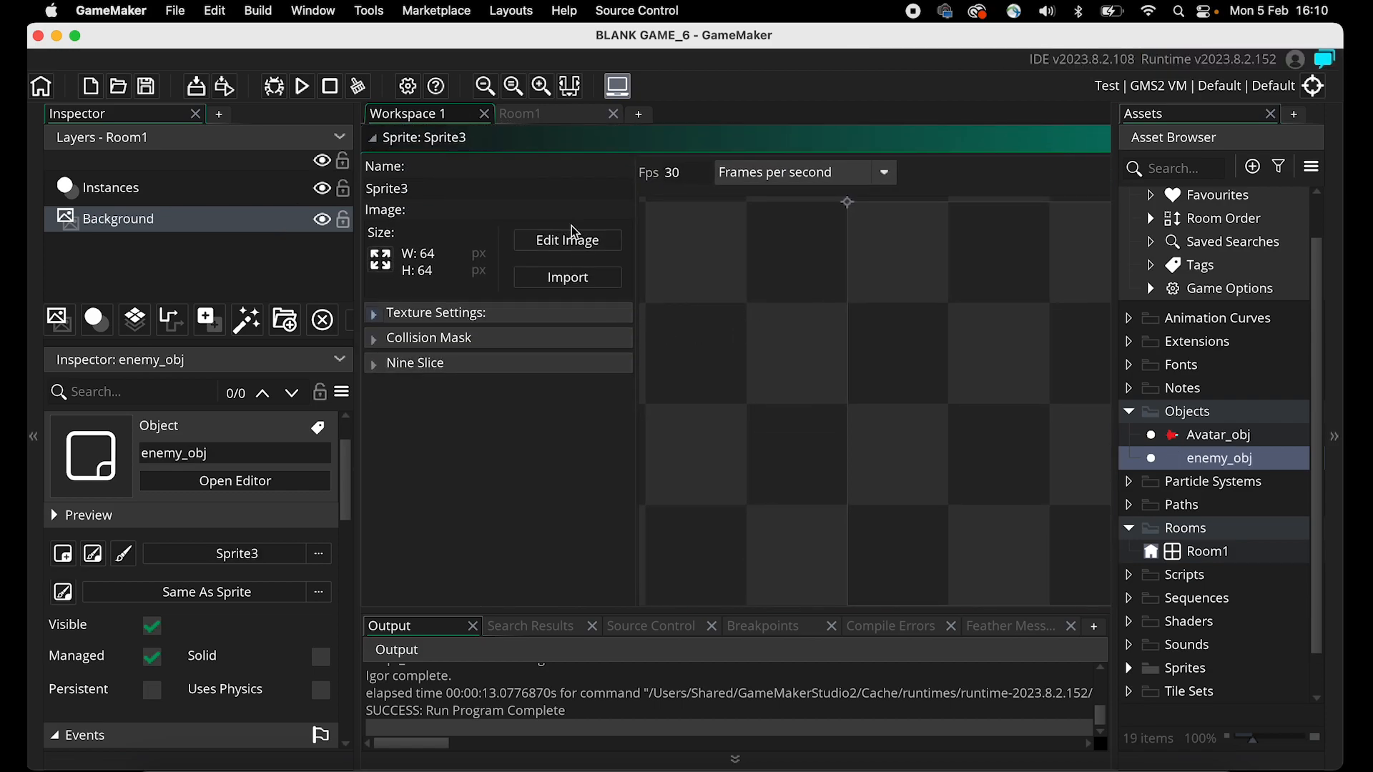
{"action": "left_click", "coordinate": [569, 239]}
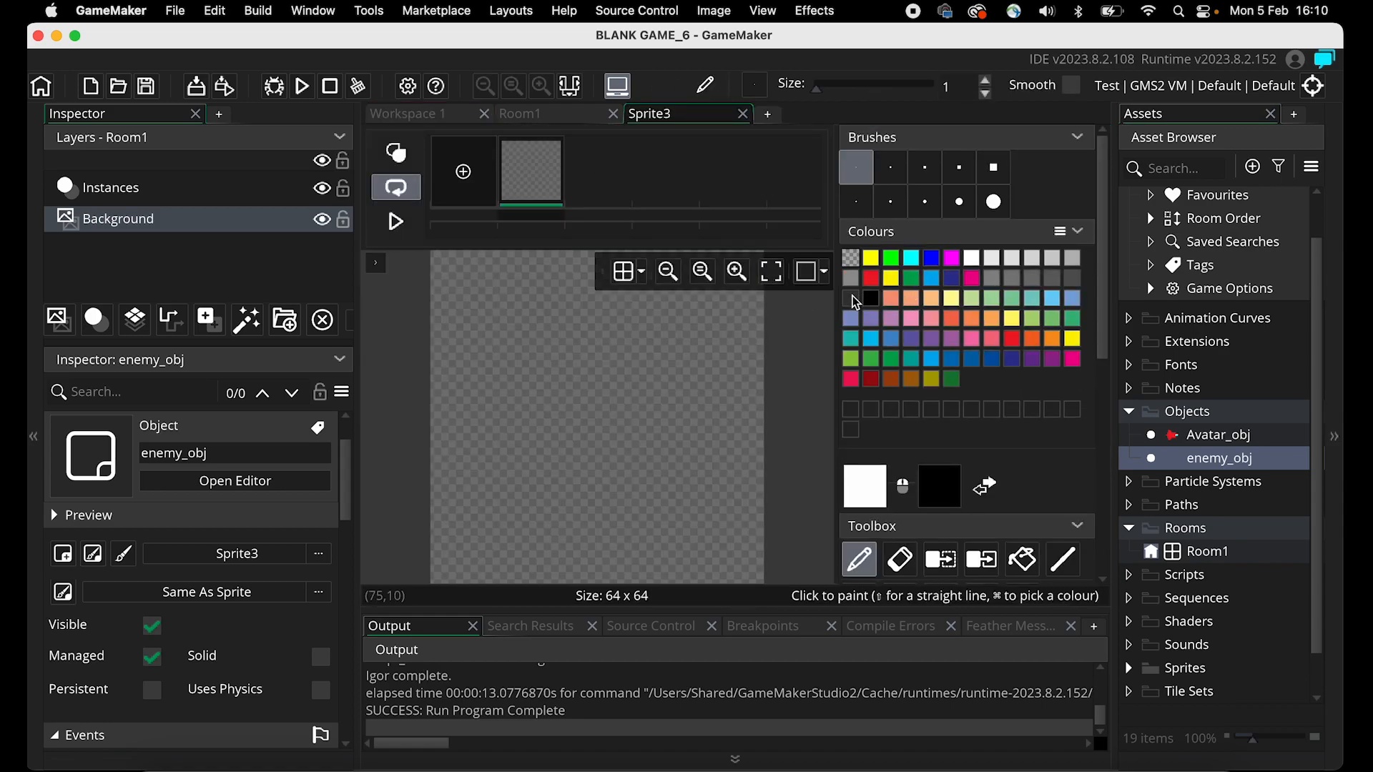
{"action": "left_click", "coordinate": [892, 259]}
{"action": "scroll", "coordinate": [958, 432], "scroll_direction": "down", "scroll_amount": 5}
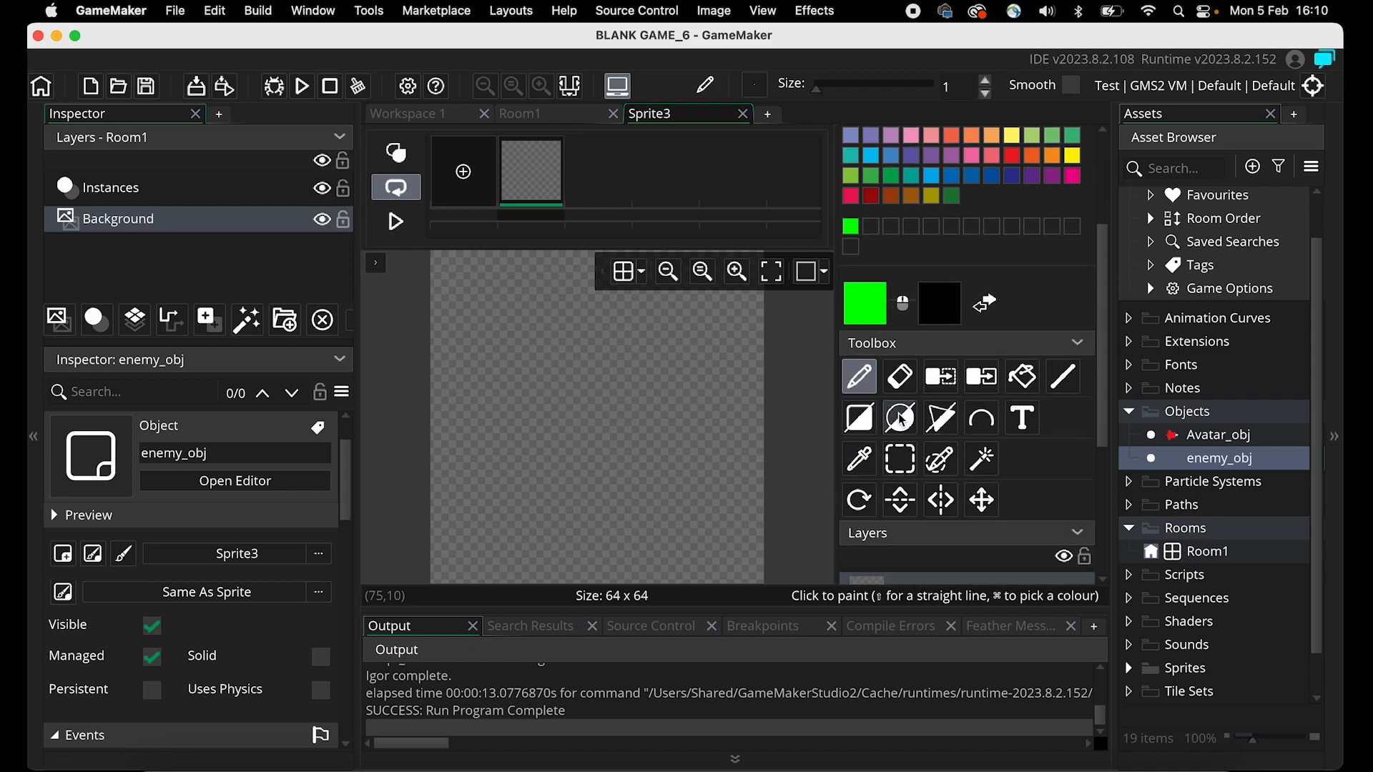
{"action": "left_click", "coordinate": [900, 418]}
{"action": "scroll", "coordinate": [935, 240], "scroll_direction": "up", "scroll_amount": 4}
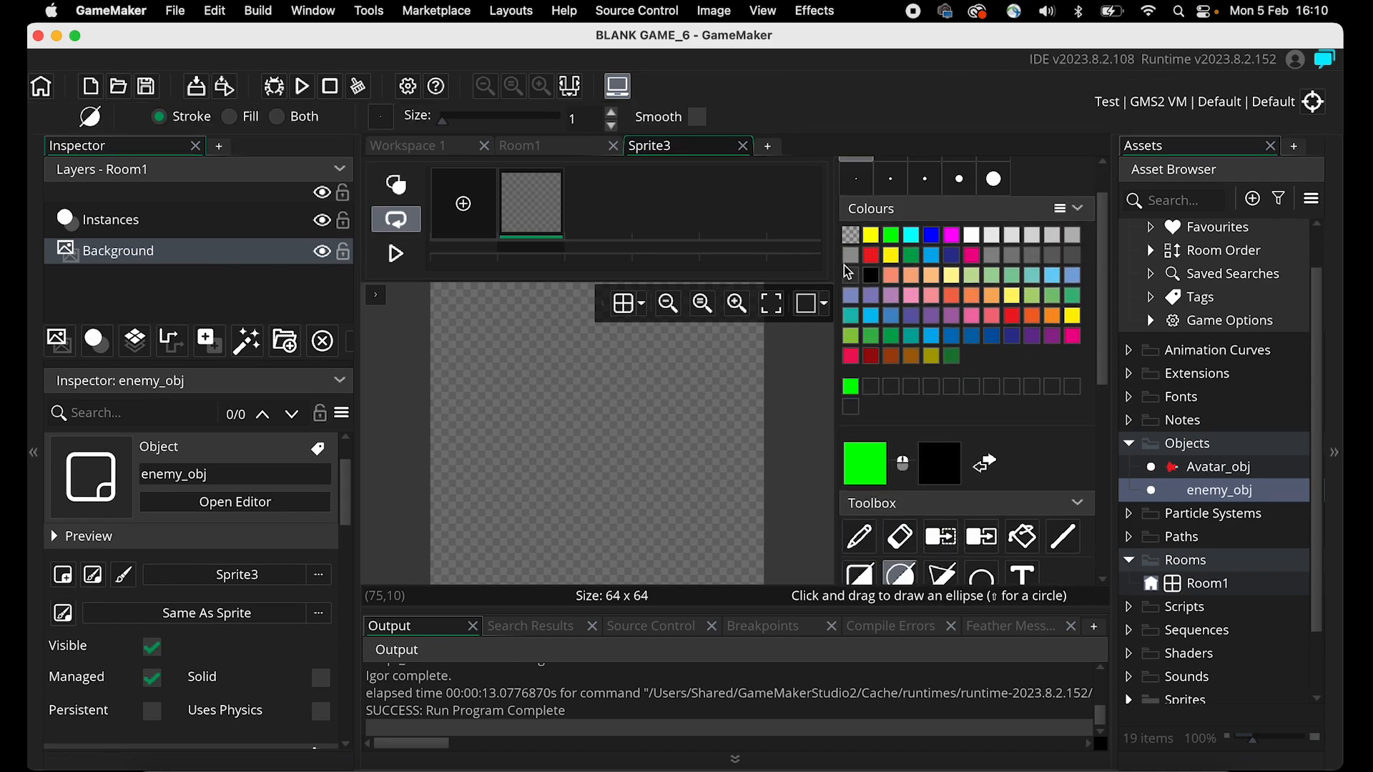
{"action": "left_click", "coordinate": [860, 257]}
{"action": "left_click_drag", "start_coordinate": [484, 424], "coordinate": [744, 504]}
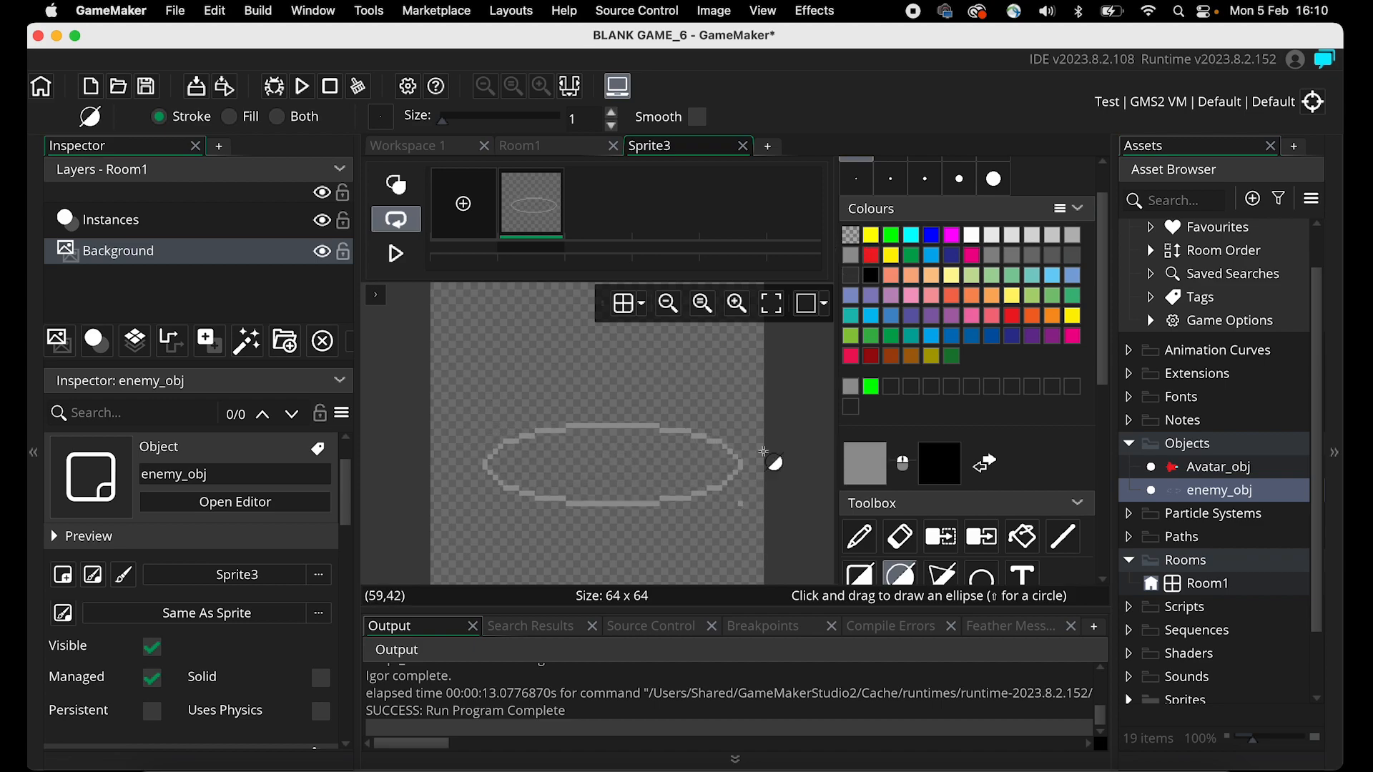
{"action": "left_click", "coordinate": [1022, 536]}
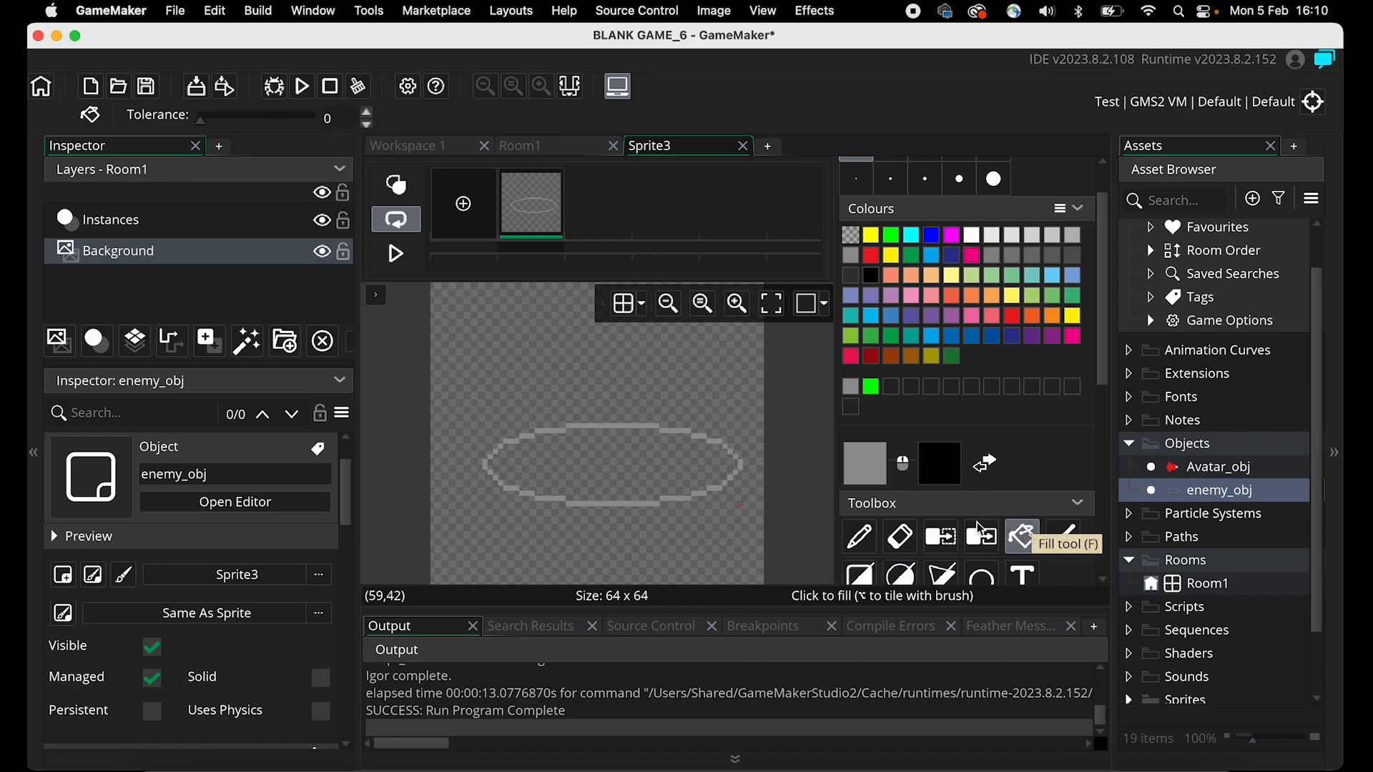
{"action": "left_click", "coordinate": [647, 467]}
Draw a smaller cyan ellipse overlapping the upper edge of the grey saucer body and fill it completely as the dome.
{"action": "left_click", "coordinate": [912, 236]}
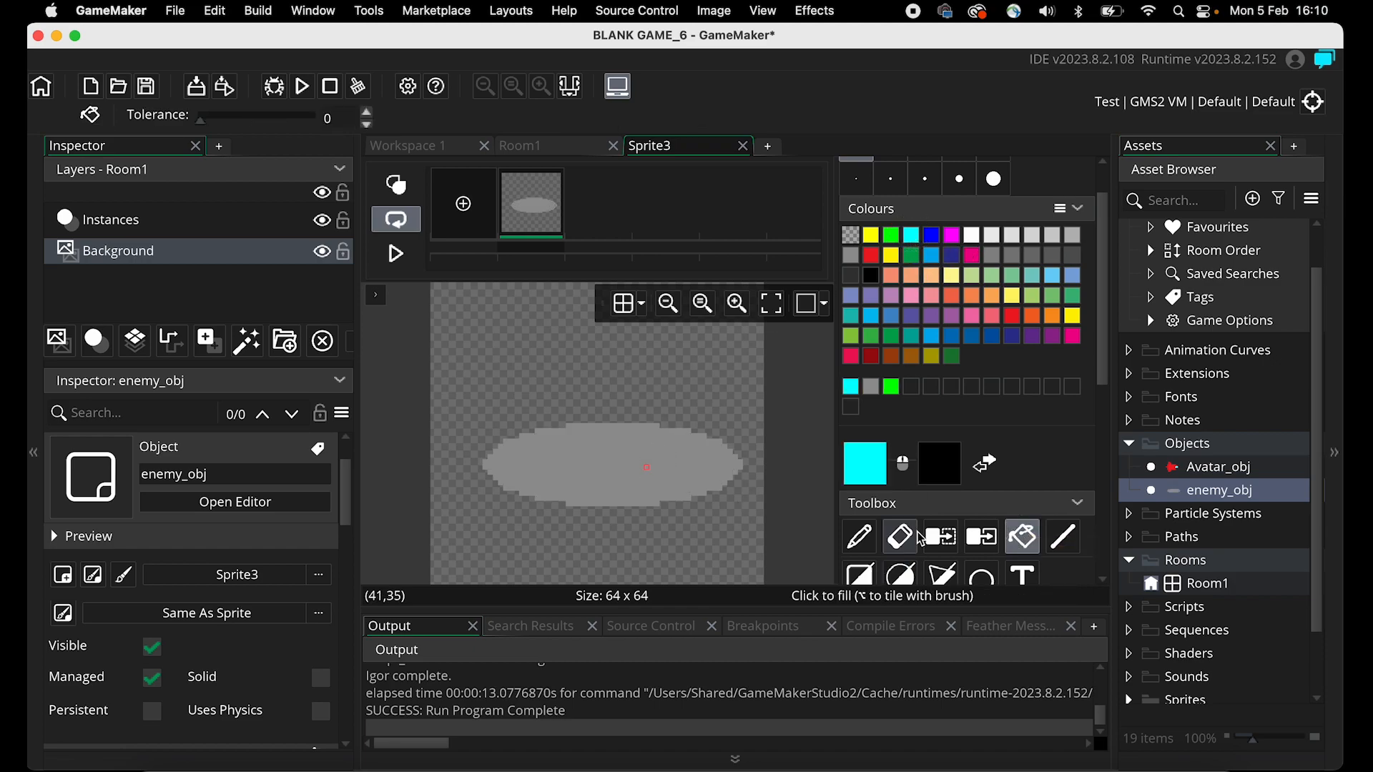
{"action": "left_click", "coordinate": [900, 574]}
{"action": "left_click_drag", "start_coordinate": [580, 402], "coordinate": [672, 449]}
{"action": "key", "text": "super+z"}
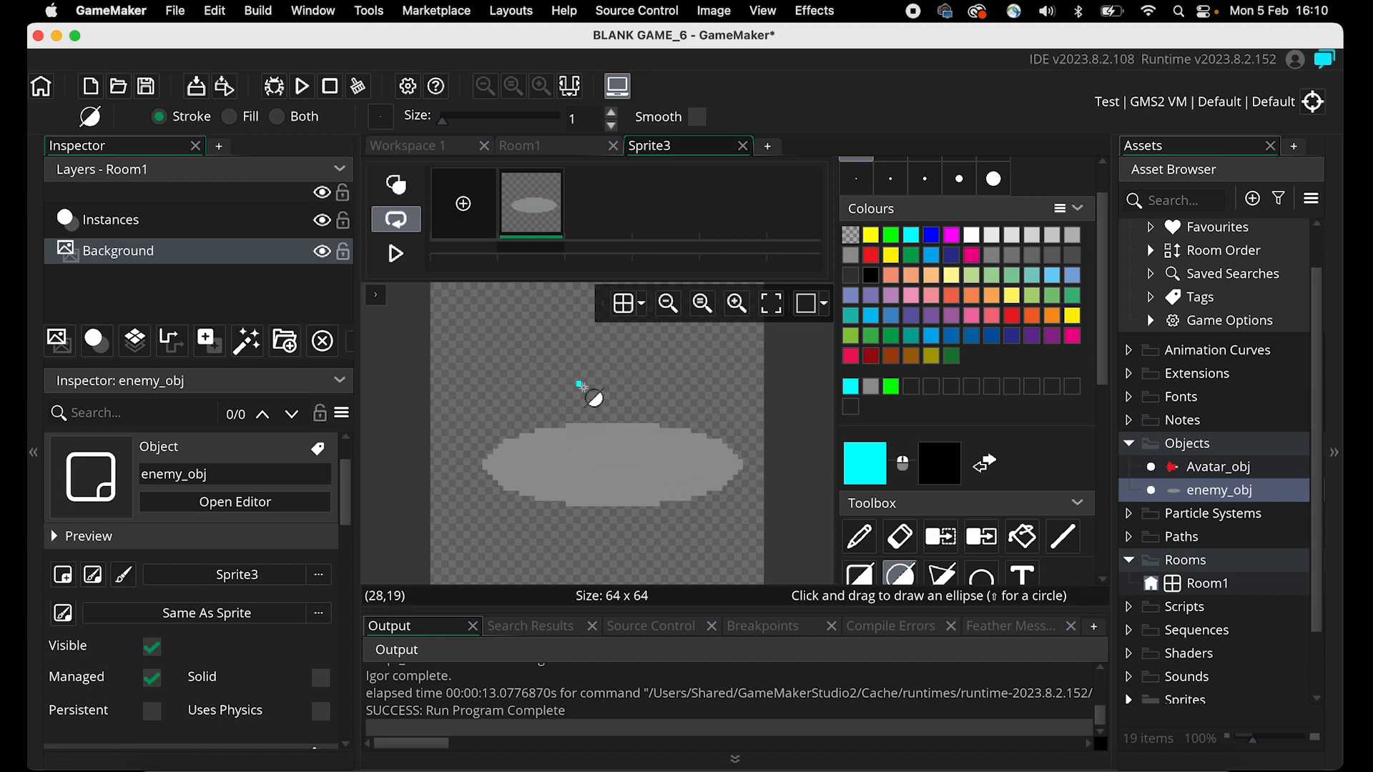
{"action": "left_click_drag", "start_coordinate": [546, 404], "coordinate": [674, 452]}
{"action": "left_click", "coordinate": [1022, 536]}
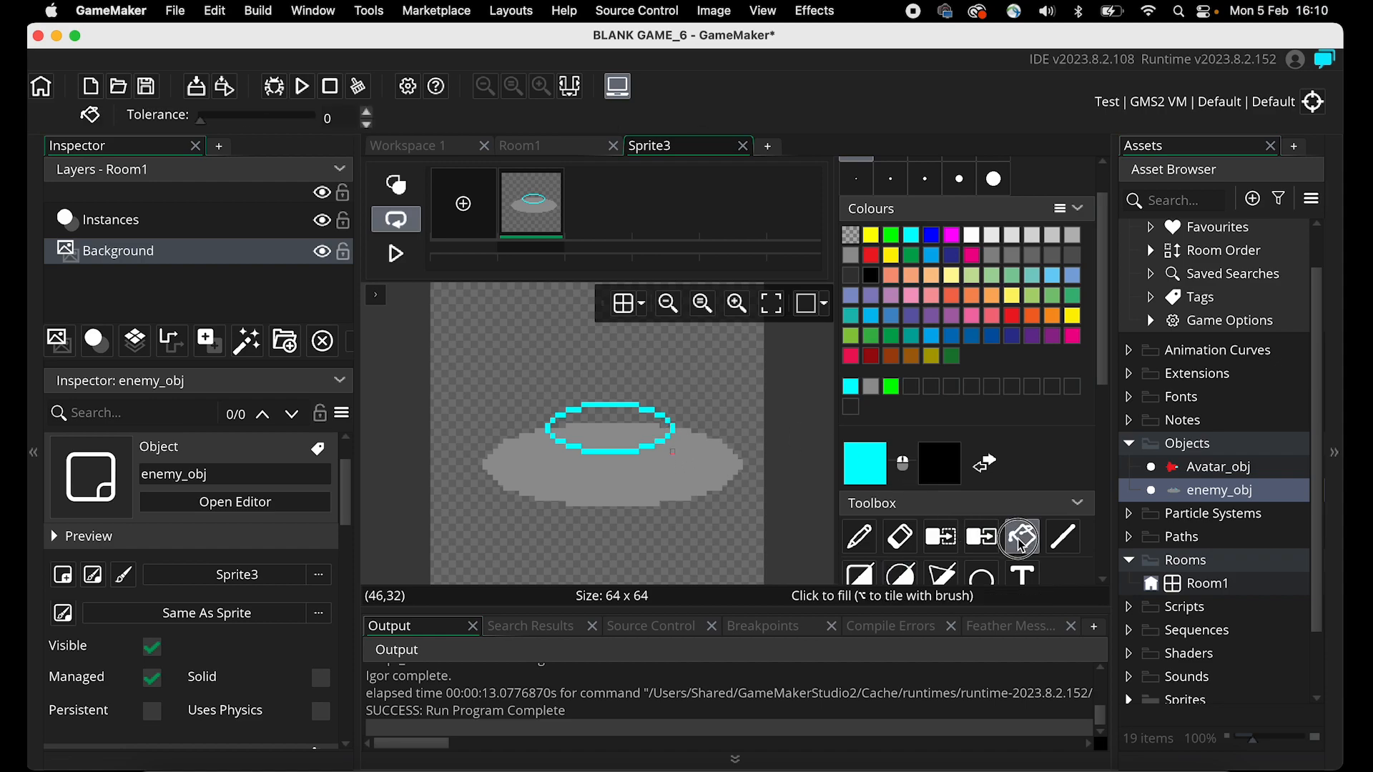
{"action": "left_click", "coordinate": [632, 418]}
{"action": "left_click", "coordinate": [632, 436]}
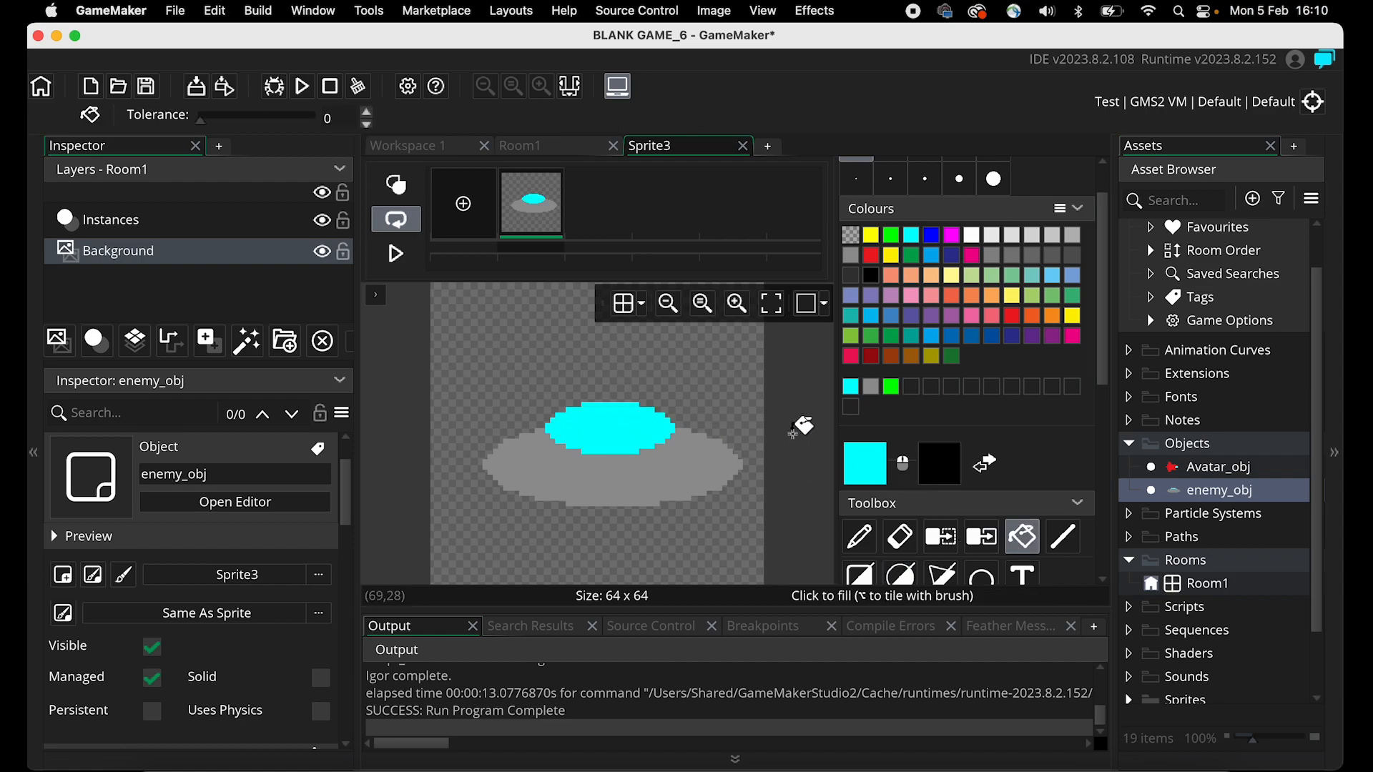
Paint a short white diagonal highlight near the upper-right edge of the cyan dome with the pencil.
{"action": "left_click", "coordinate": [970, 237]}
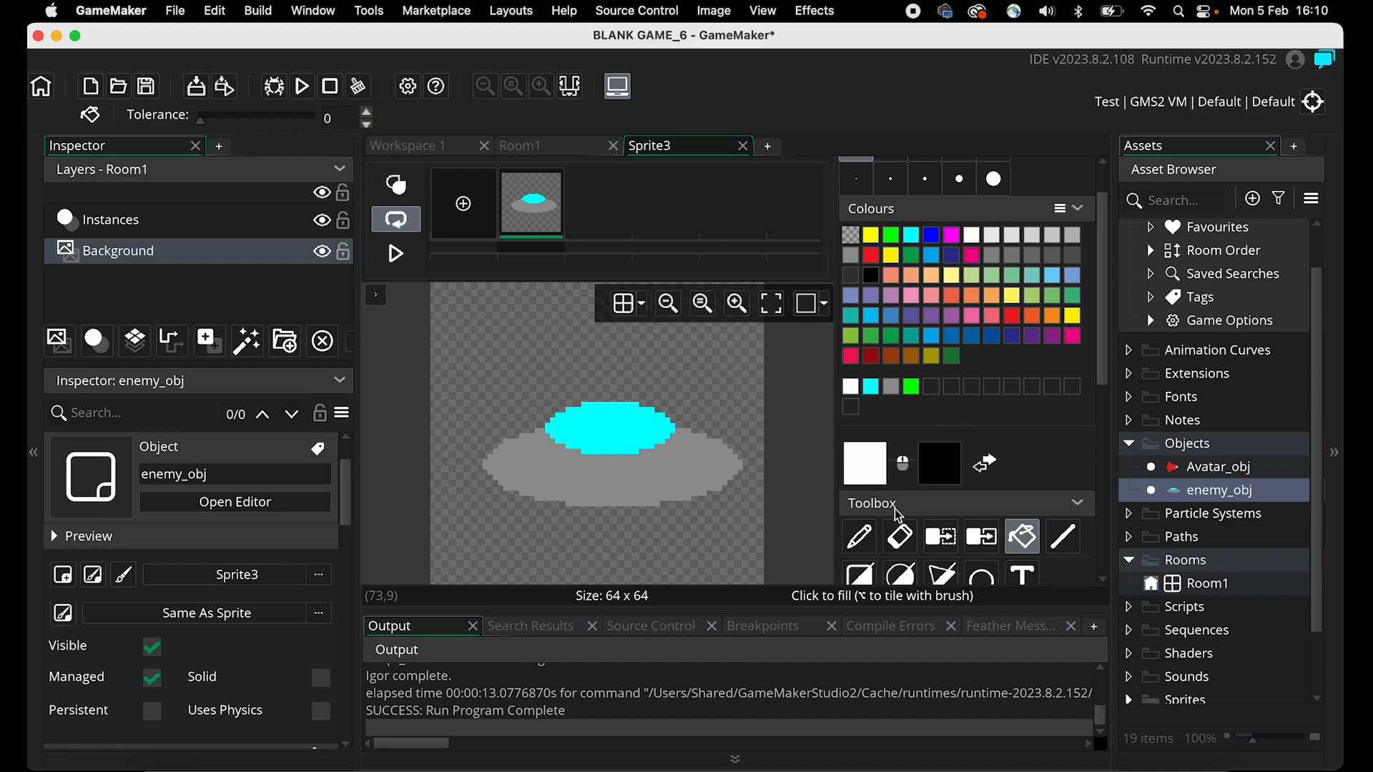
{"action": "left_click", "coordinate": [860, 537]}
{"action": "left_click_drag", "start_coordinate": [633, 412], "coordinate": [666, 424]}
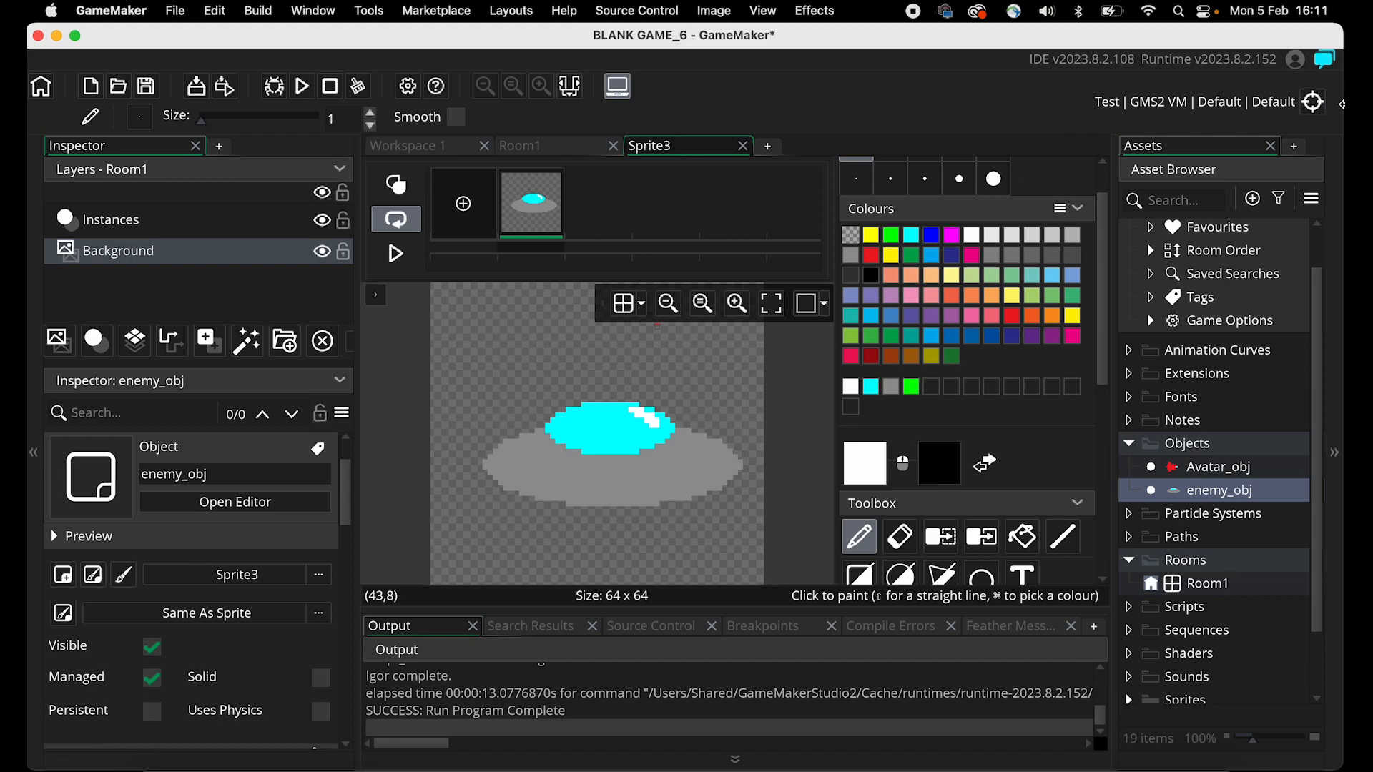
Close the sprite's image editor and rename the sprite as enemy_spr.
{"action": "left_click", "coordinate": [741, 151]}
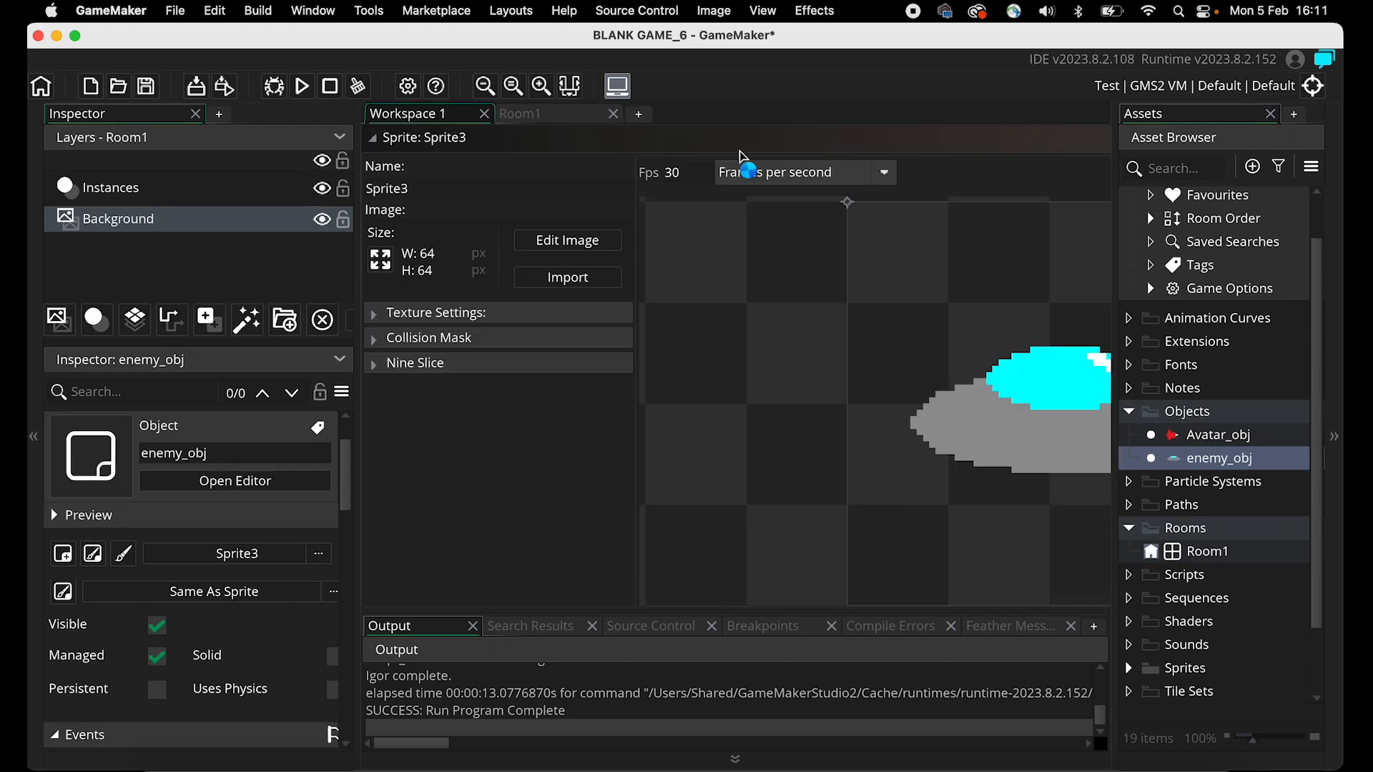
{"action": "left_click", "coordinate": [419, 183]}
{"action": "type", "text": "enemy_spr"}
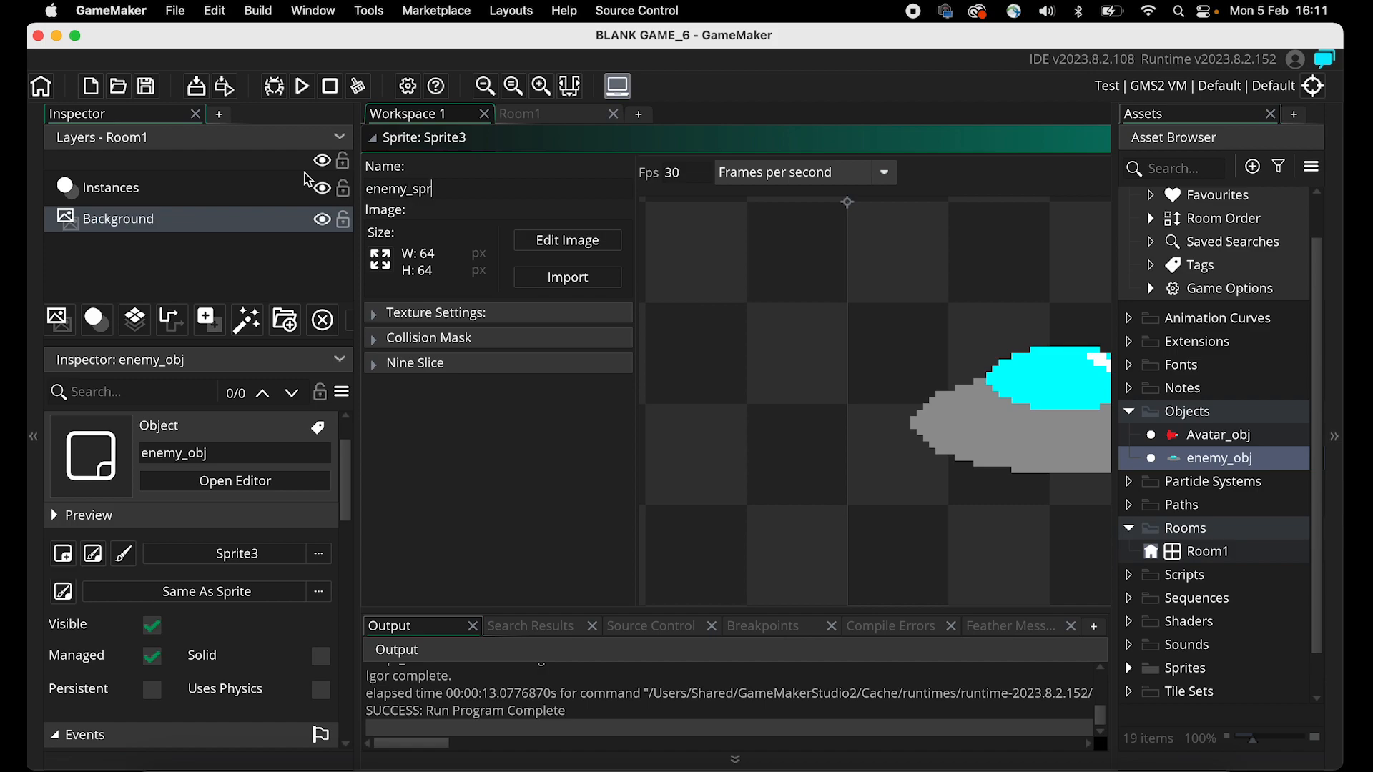
{"action": "key", "text": "Return"}
Check Room1, then open enemy_obj and add a Create event to it.
{"action": "left_click", "coordinate": [532, 113]}
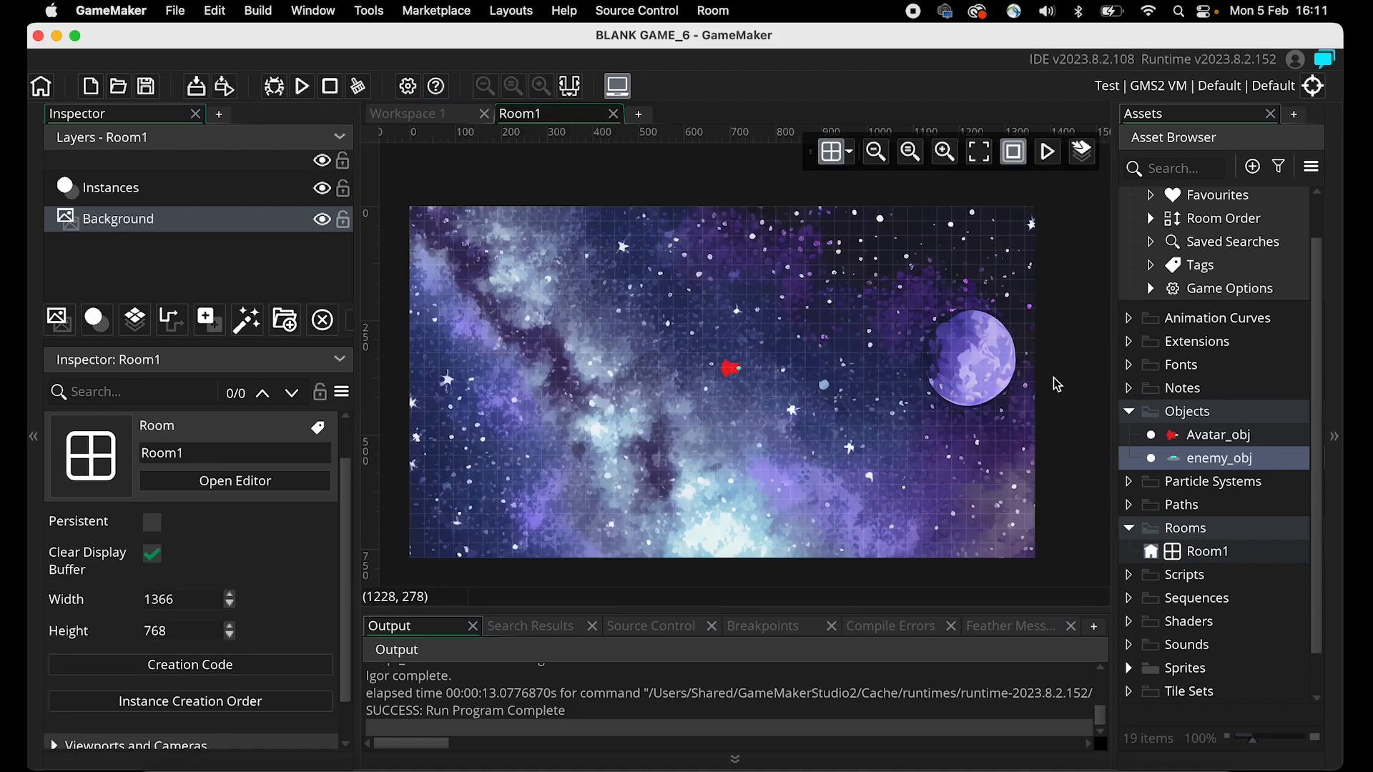
{"action": "double_click", "coordinate": [1180, 457]}
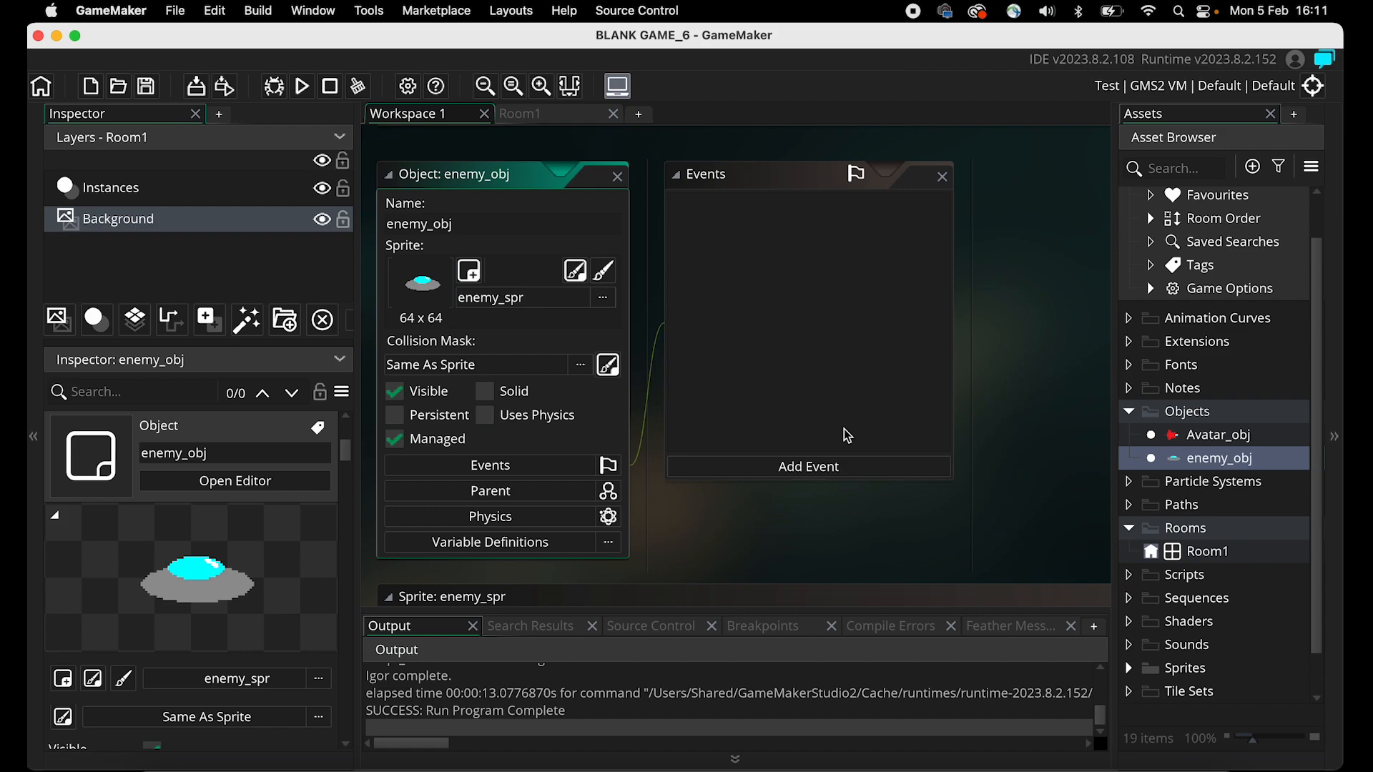
{"action": "left_click", "coordinate": [820, 469]}
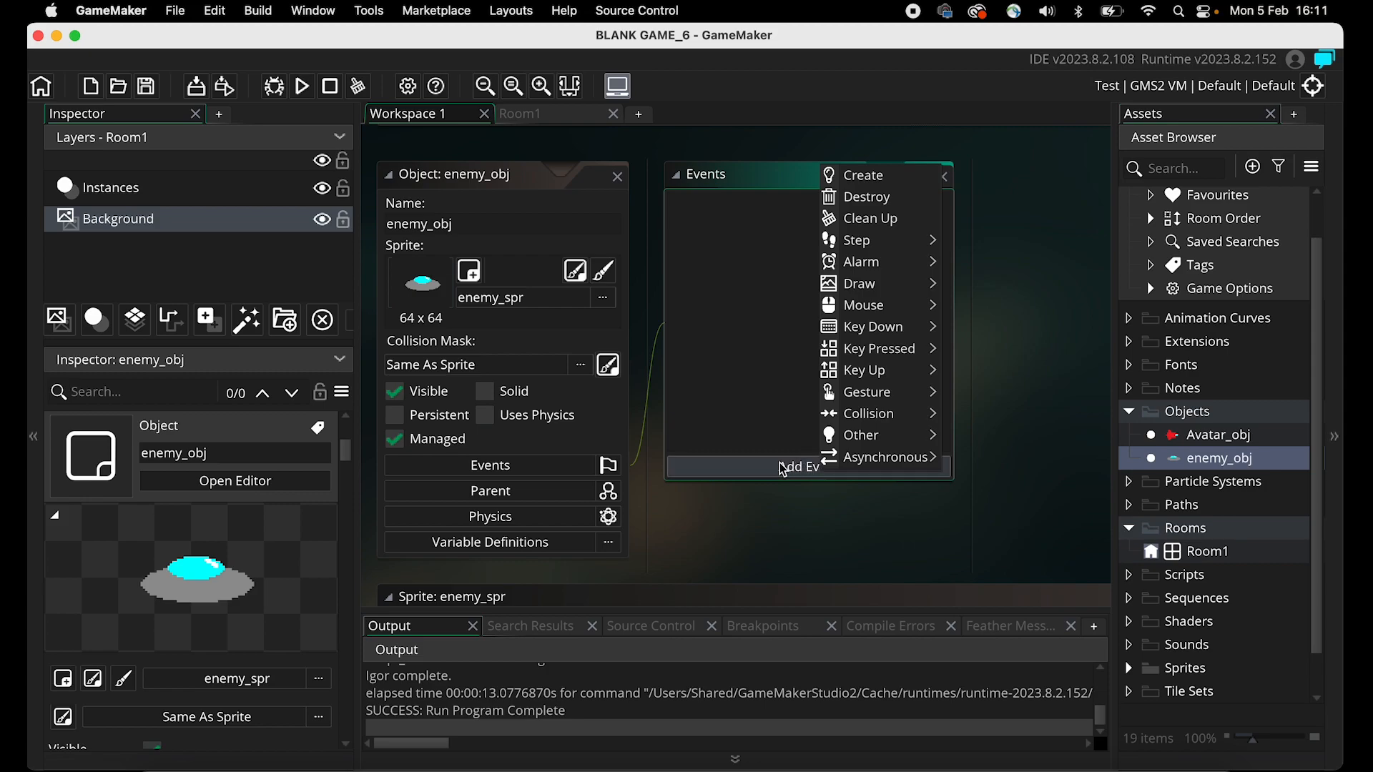
{"action": "left_click", "coordinate": [865, 175]}
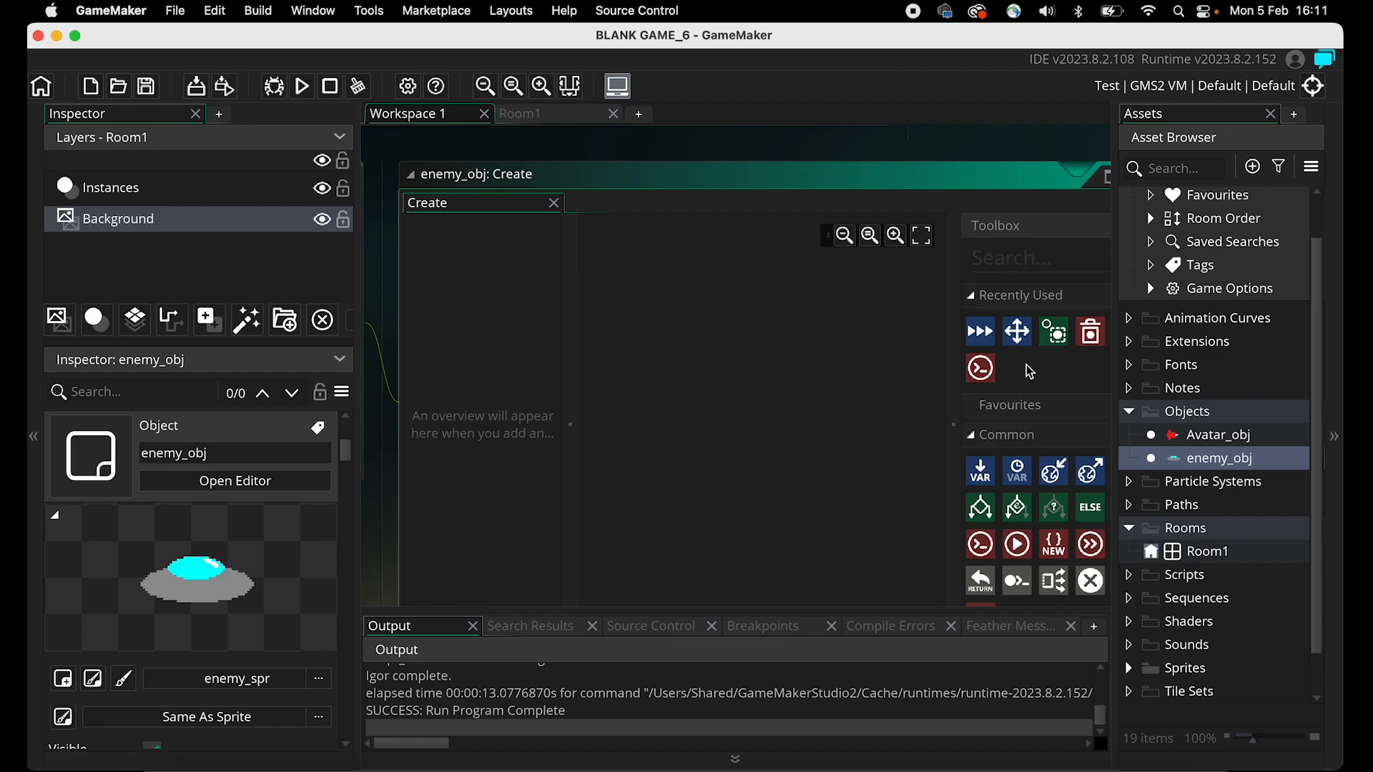
Add a Set Speed action to enemy_obj's Create event with the speed set to 4.
{"action": "left_click_drag", "start_coordinate": [980, 336], "coordinate": [686, 368]}
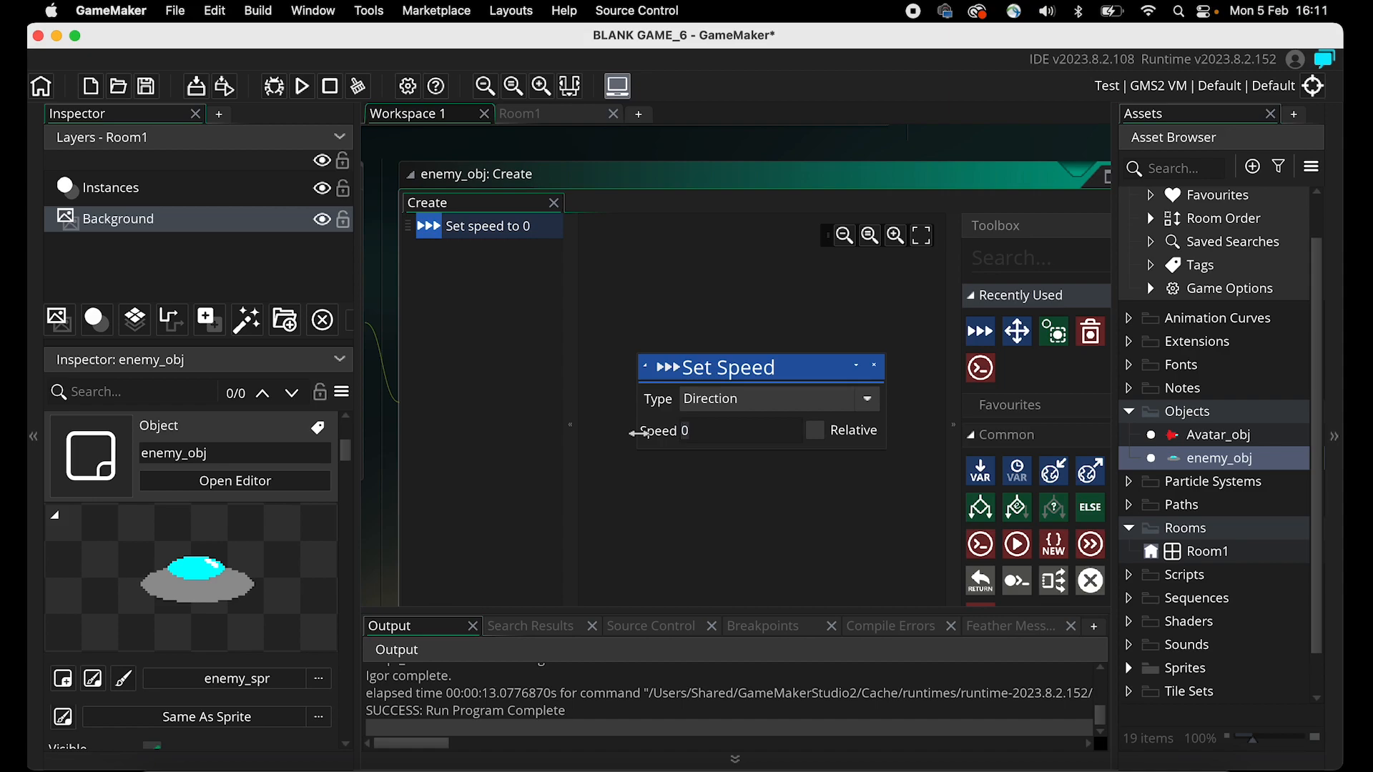
{"action": "type", "text": "4"}
{"action": "scroll", "coordinate": [745, 359], "scroll_direction": "up", "scroll_amount": 5, "text": "super"}
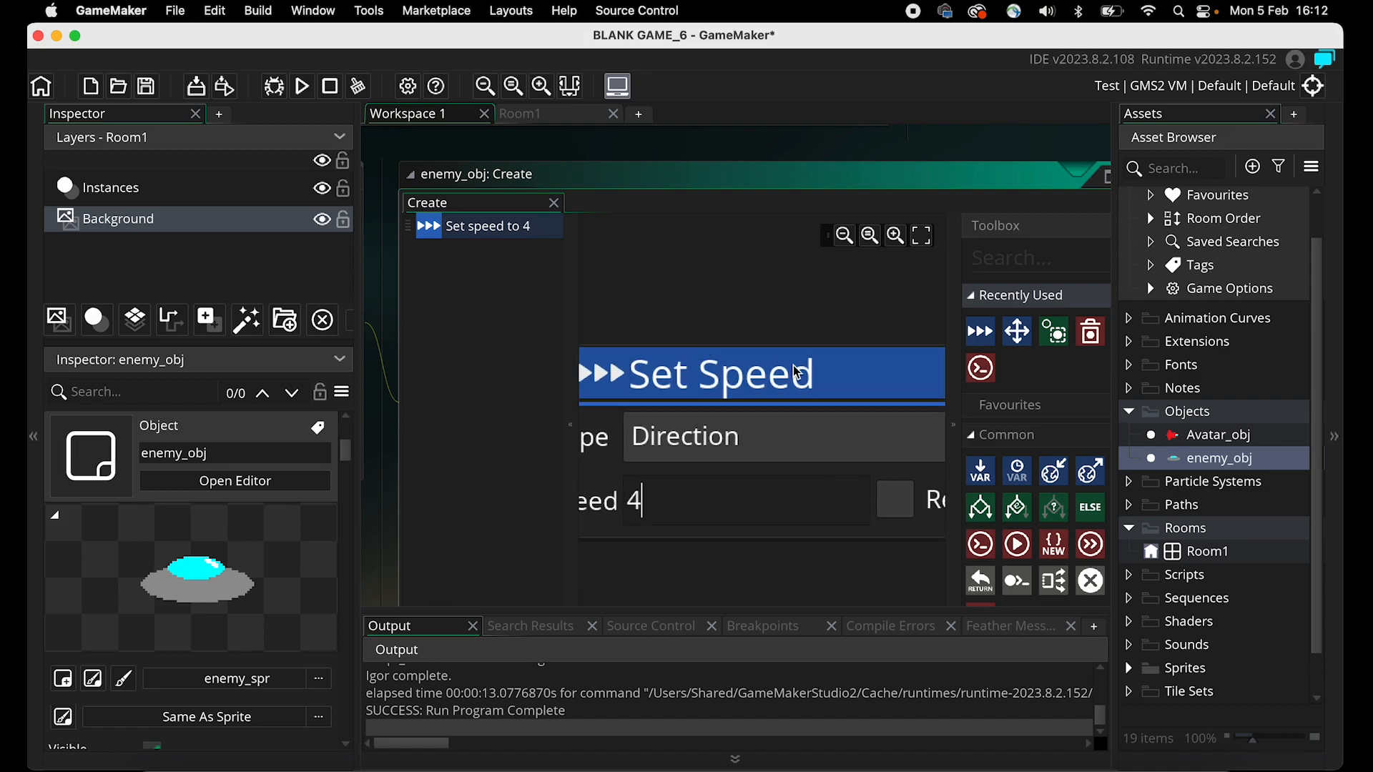
{"action": "left_click", "coordinate": [844, 237]}
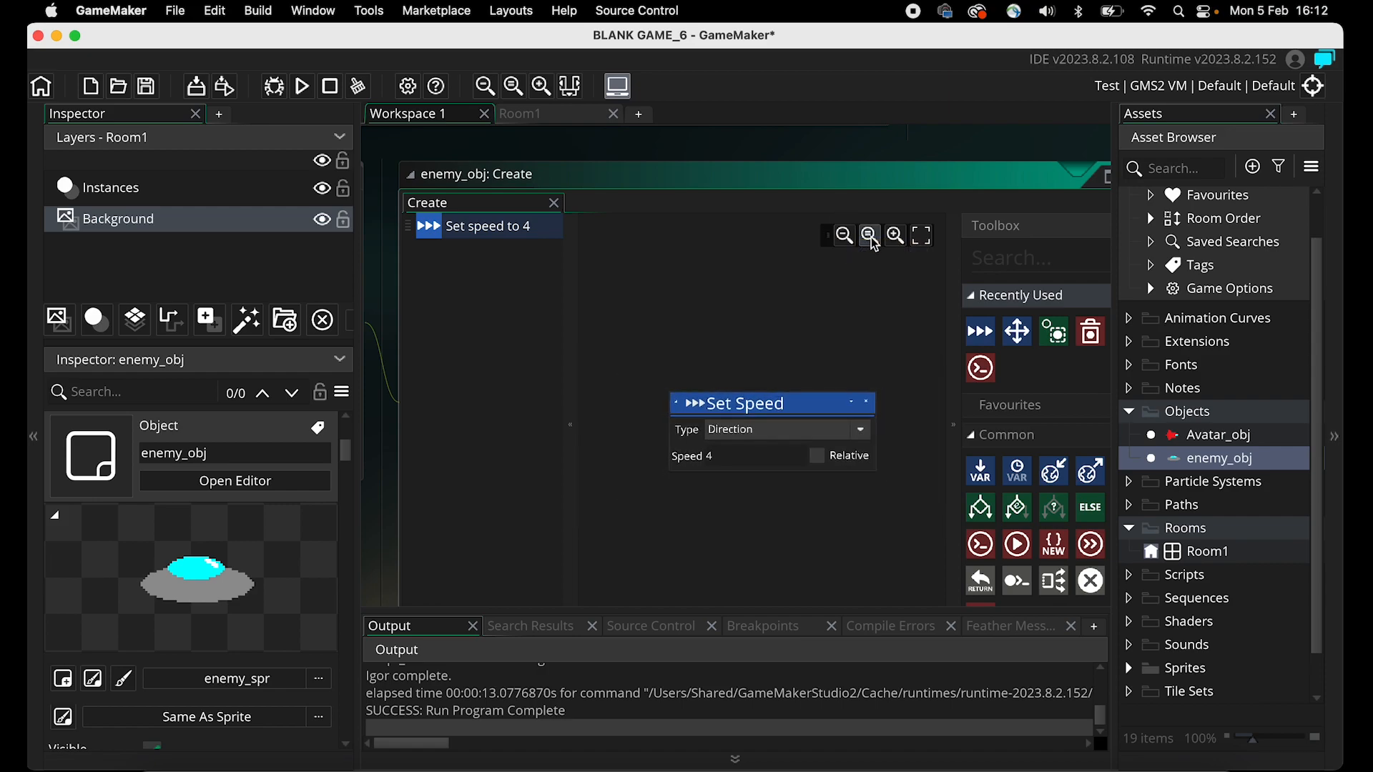
{"action": "left_click", "coordinate": [869, 235]}
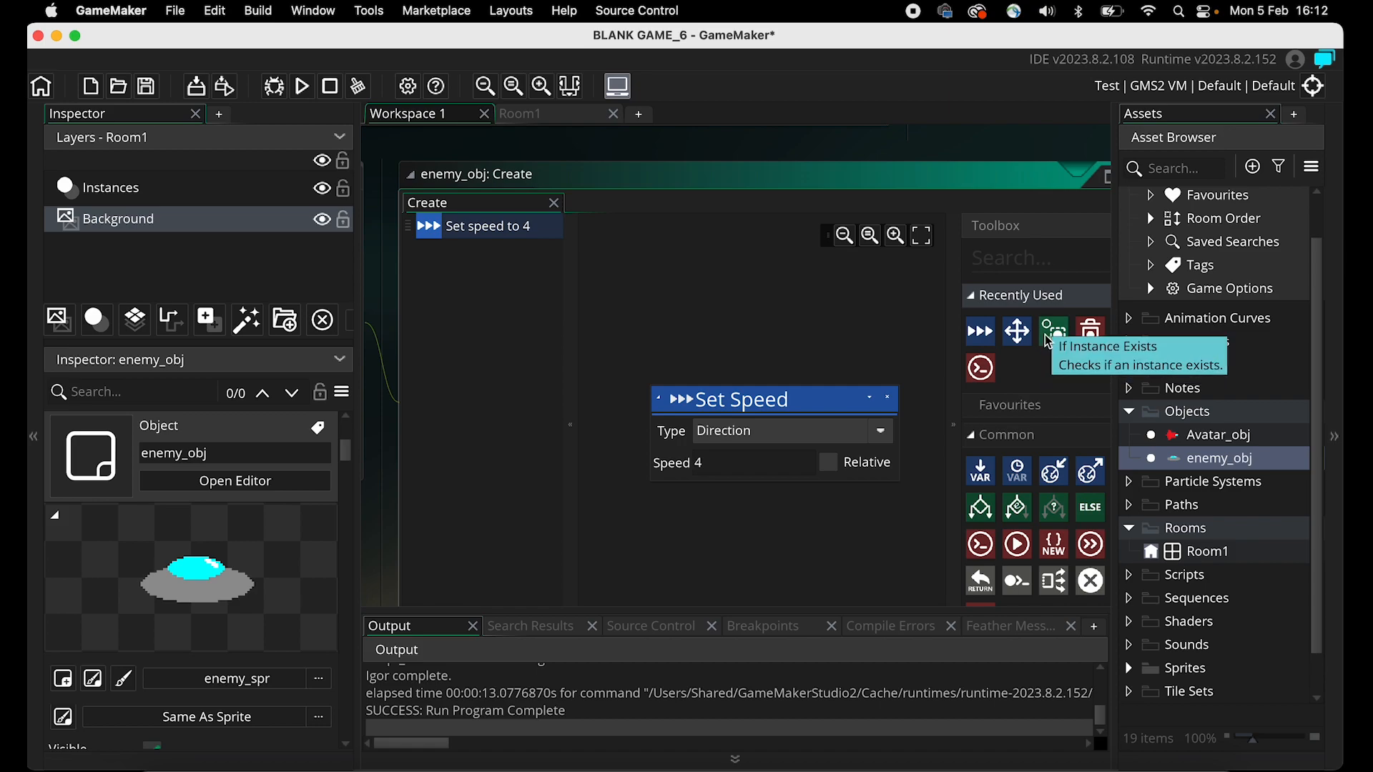
Add a Set Direction Random action from the Movement actions above Set Speed in enemy_obj's Create event.
{"action": "scroll", "coordinate": [1038, 384], "scroll_direction": "down", "scroll_amount": 5}
{"action": "scroll", "coordinate": [1038, 384], "scroll_direction": "down", "scroll_amount": 6}
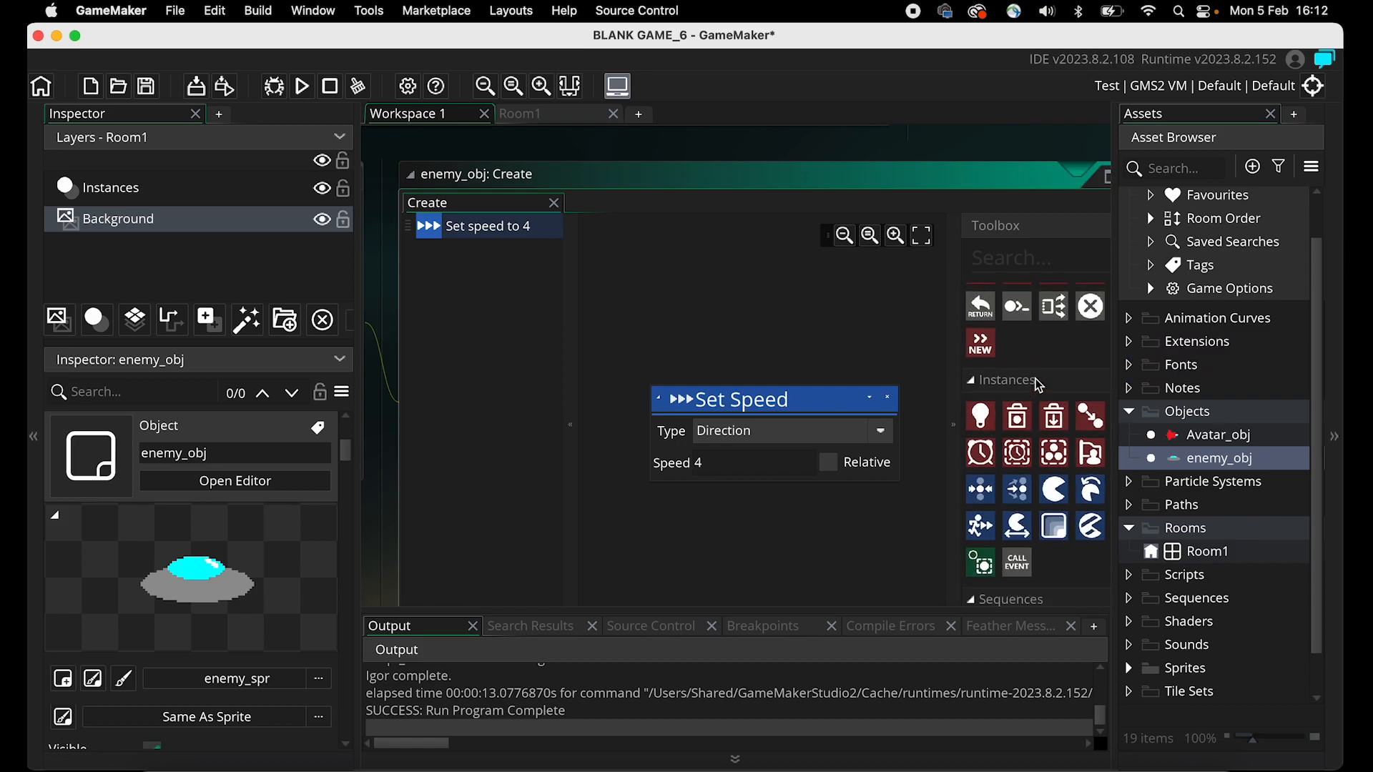
{"action": "scroll", "coordinate": [1027, 365], "scroll_direction": "down", "scroll_amount": 5}
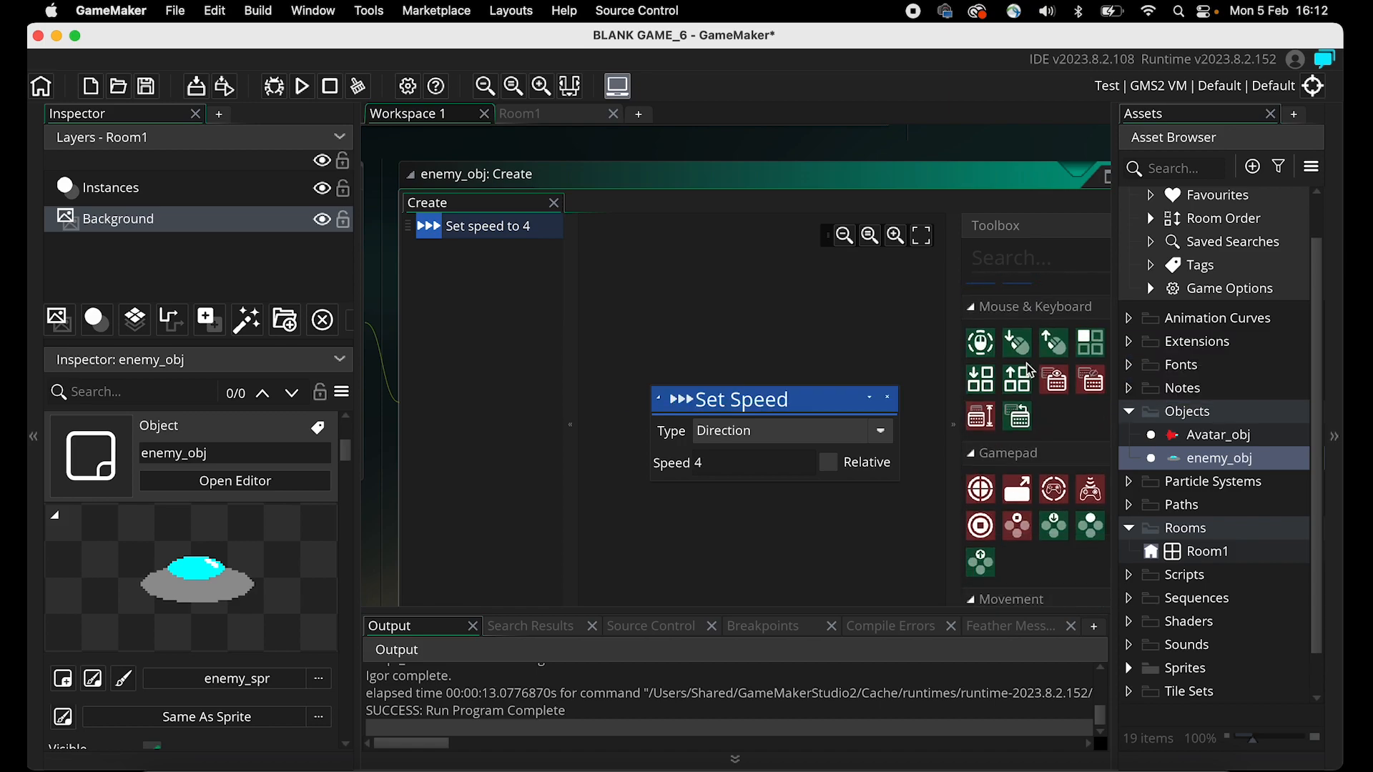
{"action": "scroll", "coordinate": [1001, 390], "scroll_direction": "down", "scroll_amount": 2}
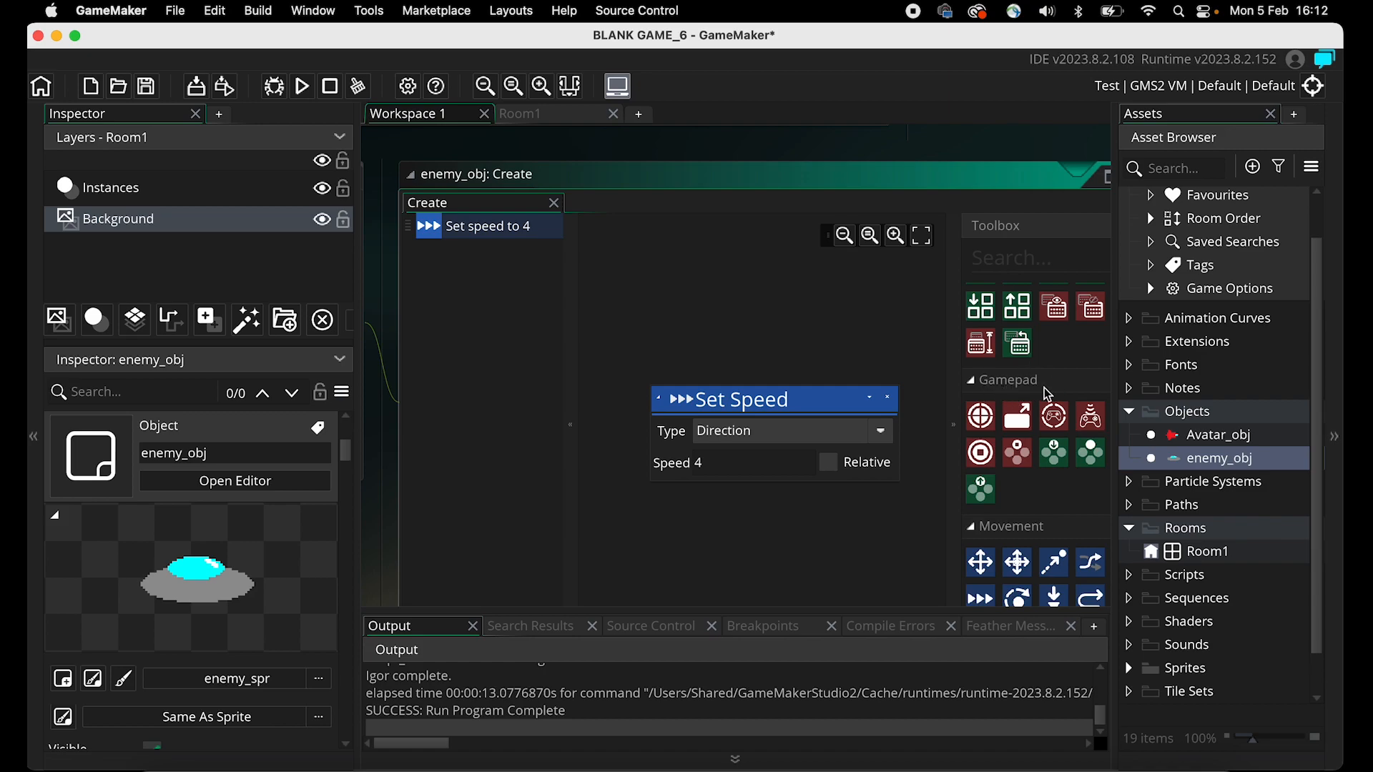
{"action": "scroll", "coordinate": [1044, 392], "scroll_direction": "down", "scroll_amount": 4}
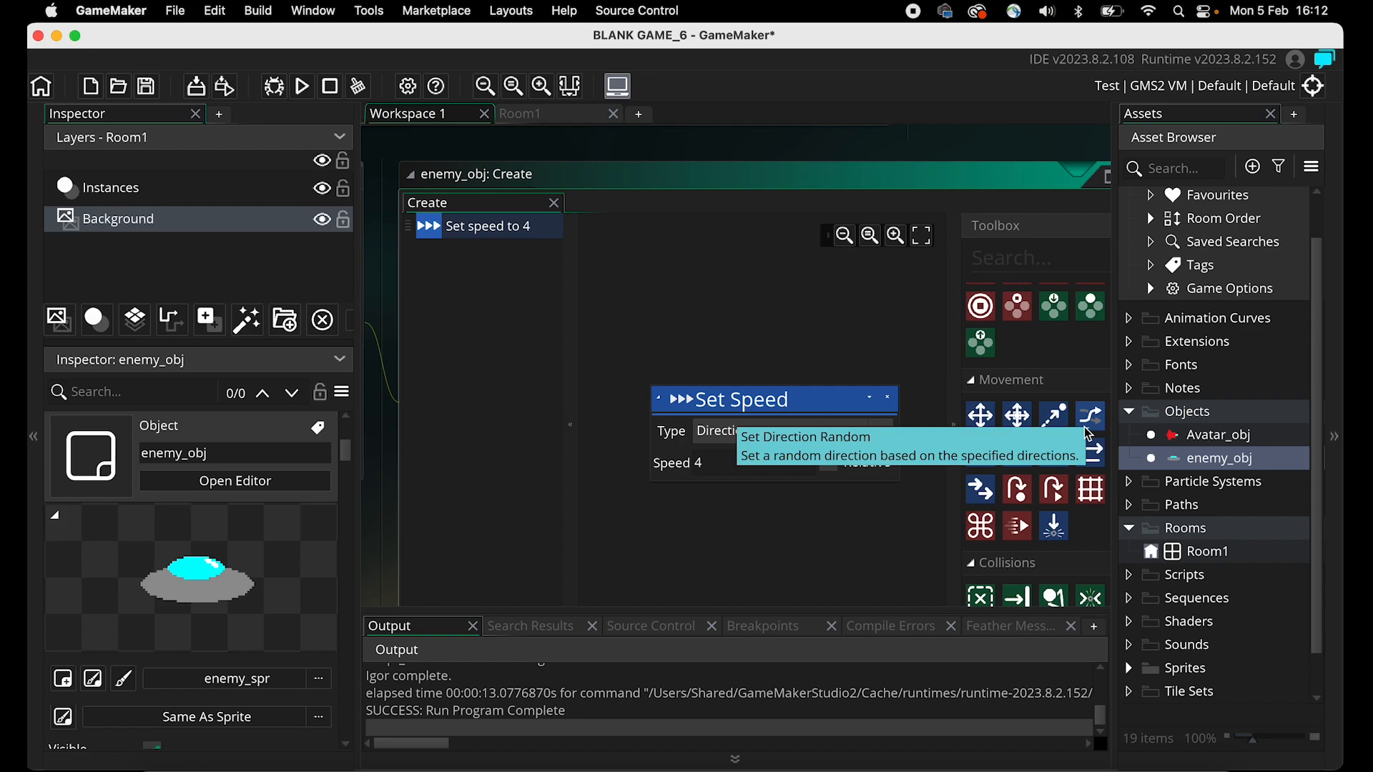
{"action": "left_click_drag", "start_coordinate": [1088, 421], "coordinate": [749, 285]}
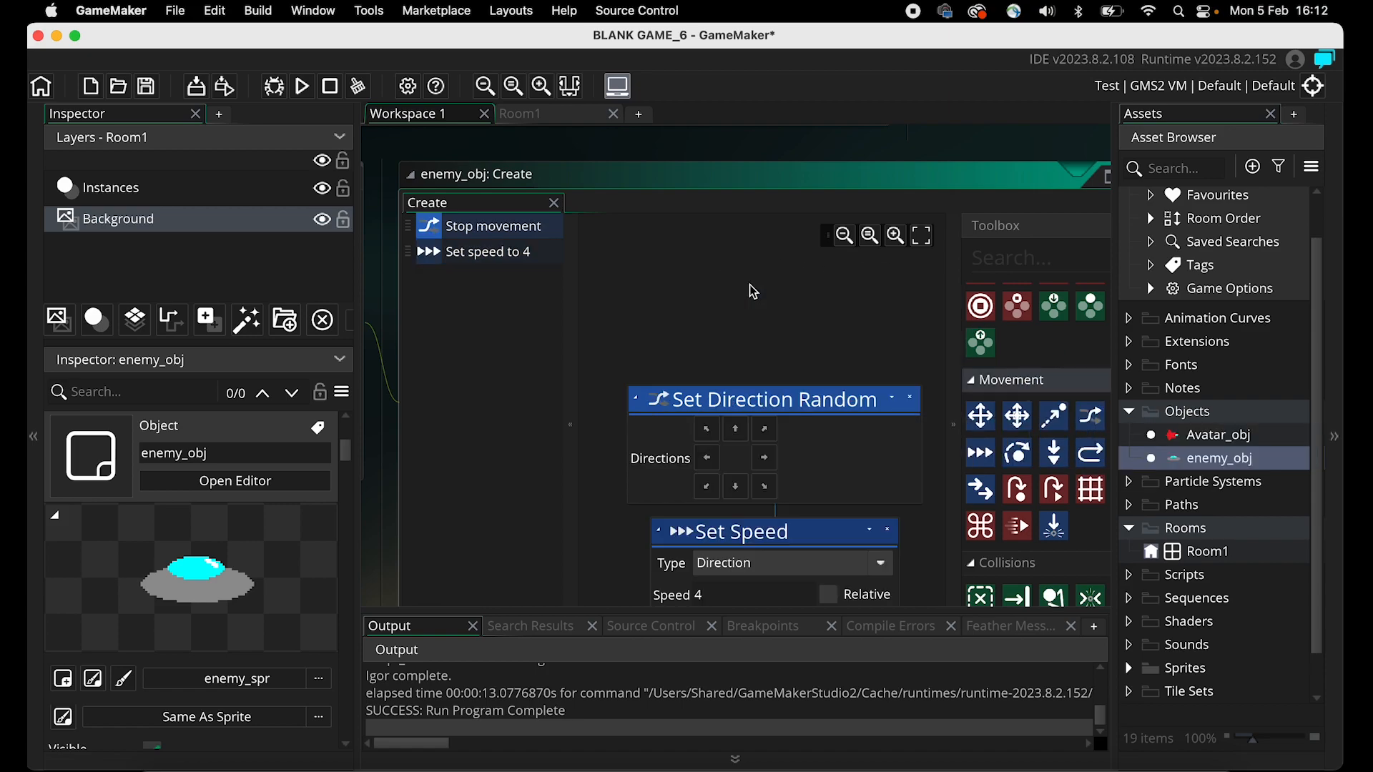
Enable the four diagonal directions in the Set Direction Random action of enemy_obj's Create event.
{"action": "left_click", "coordinate": [708, 430]}
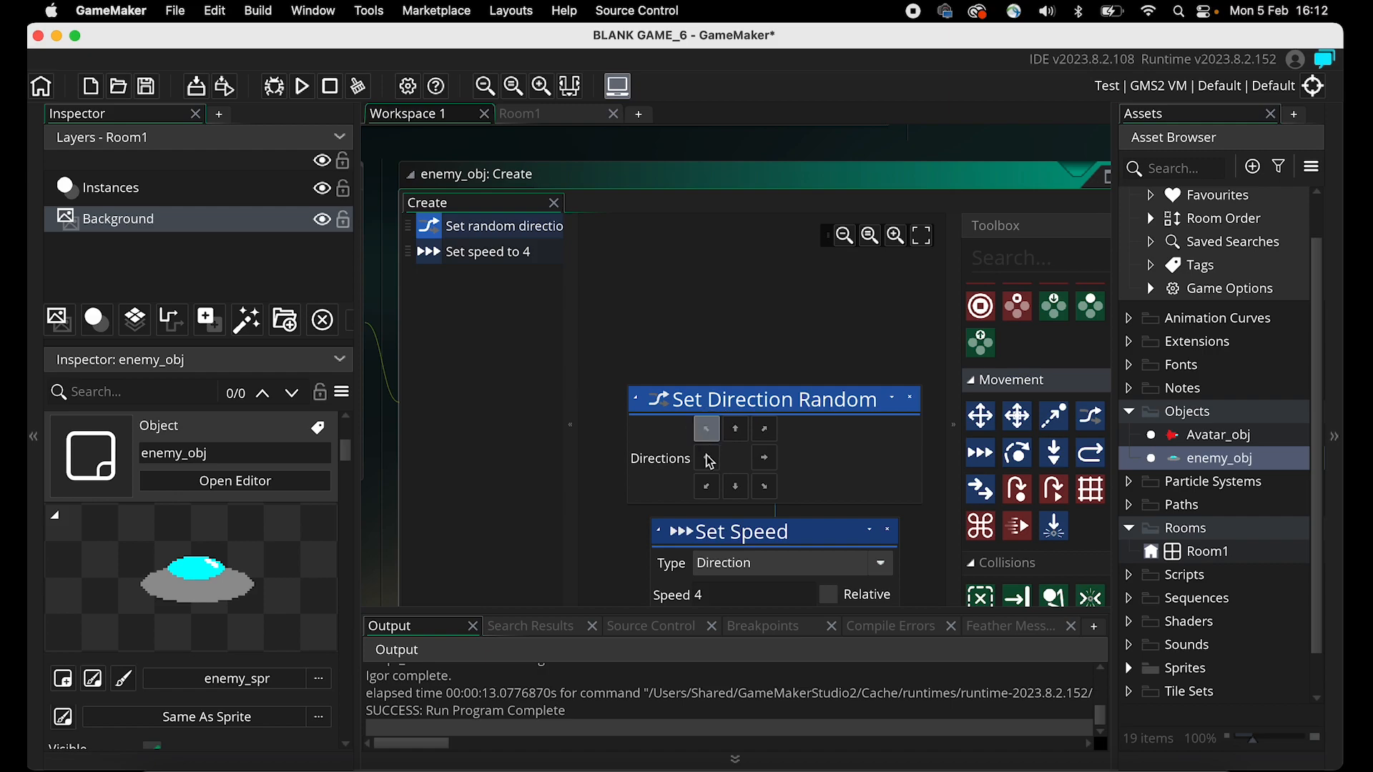
{"action": "scroll", "coordinate": [706, 452], "scroll_direction": "down", "scroll_amount": 5}
{"action": "scroll", "coordinate": [706, 452], "scroll_direction": "up", "scroll_amount": 7}
{"action": "left_click", "coordinate": [793, 415]}
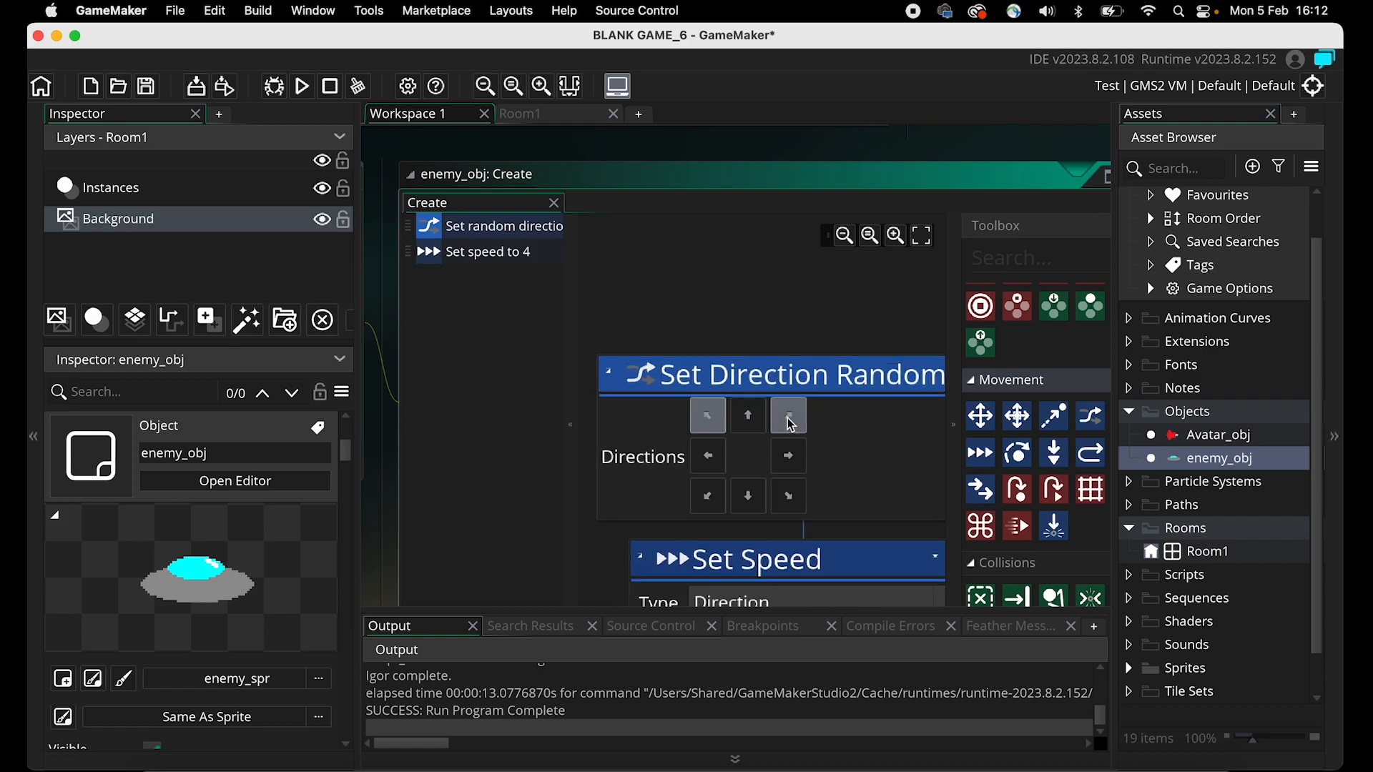
{"action": "scroll", "coordinate": [790, 482], "scroll_direction": "down", "scroll_amount": 5}
{"action": "scroll", "coordinate": [791, 458], "scroll_direction": "down", "scroll_amount": 5}
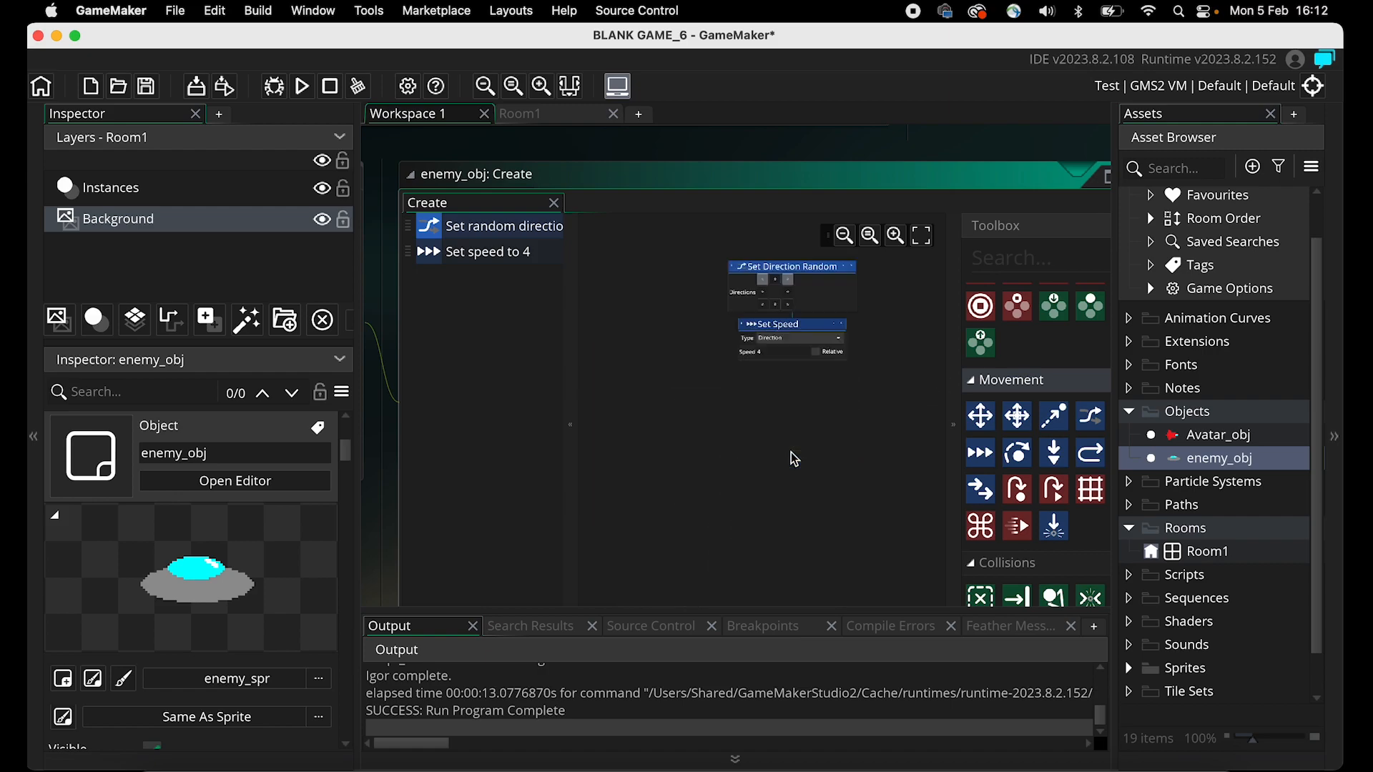
{"action": "left_click", "coordinate": [894, 236]}
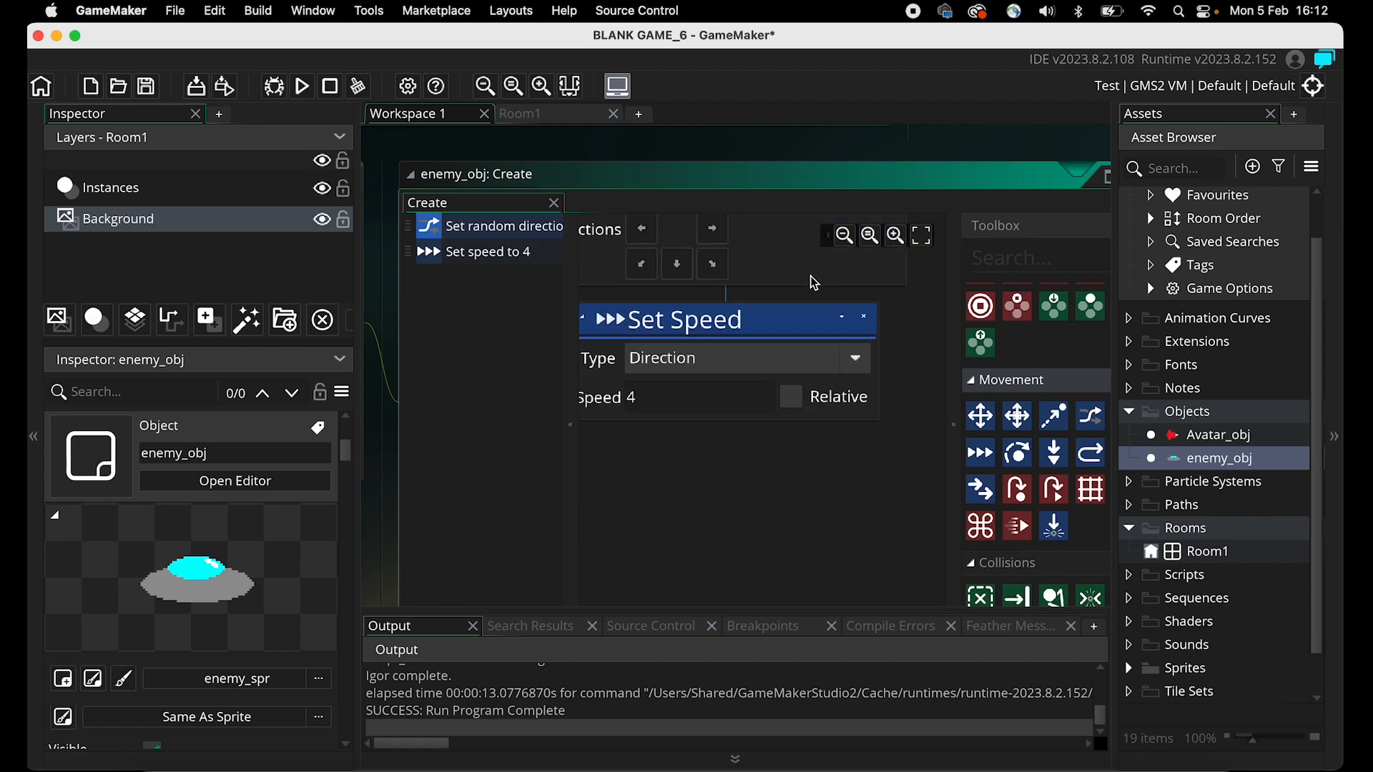
{"action": "scroll", "coordinate": [809, 276], "scroll_direction": "up", "scroll_amount": 3}
{"action": "left_click", "coordinate": [687, 355]}
{"action": "left_click", "coordinate": [723, 356]}
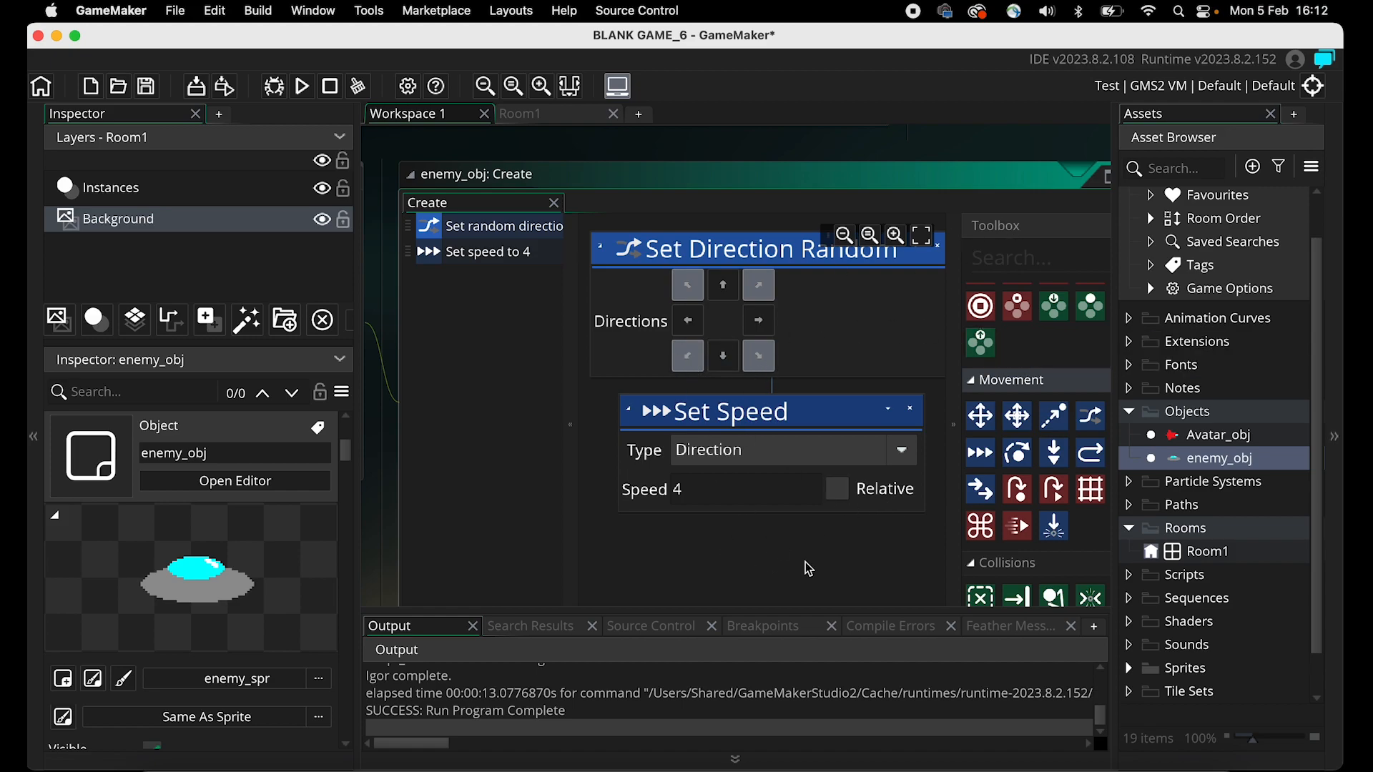
Place three enemy_obj instances around the avatar in Room1 on a new instance layer, and test-run the game.
{"action": "left_click", "coordinate": [1149, 553]}
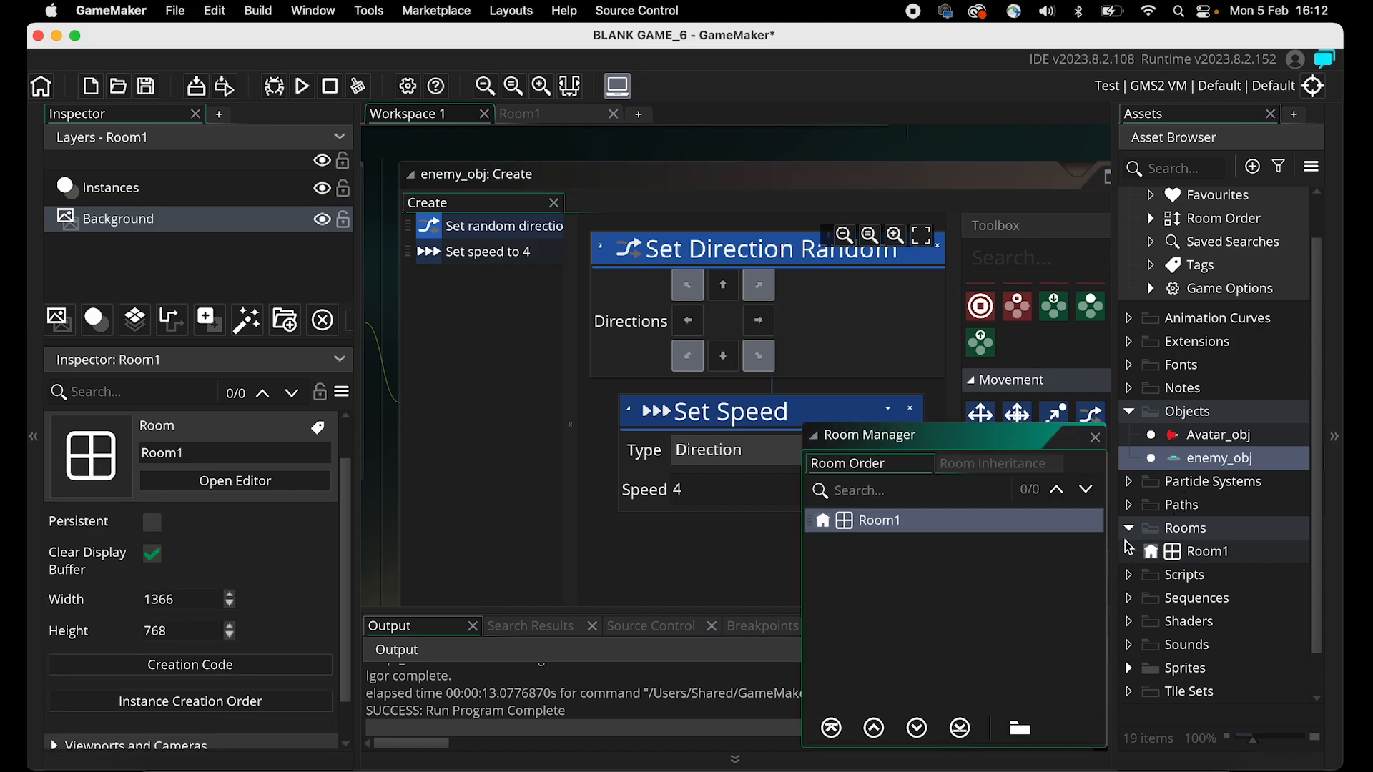
{"action": "double_click", "coordinate": [1165, 554]}
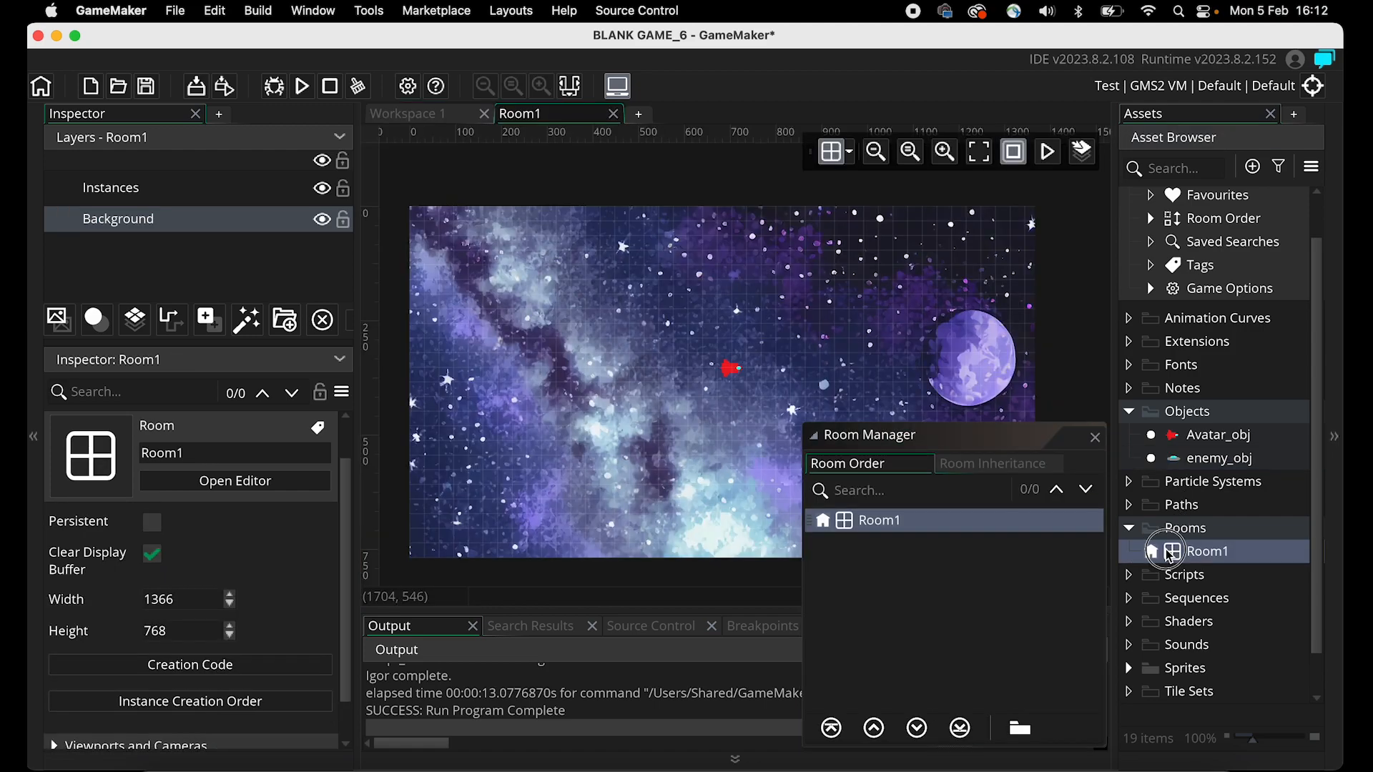
{"action": "left_click", "coordinate": [1095, 437]}
{"action": "left_click_drag", "start_coordinate": [1188, 461], "coordinate": [845, 286]}
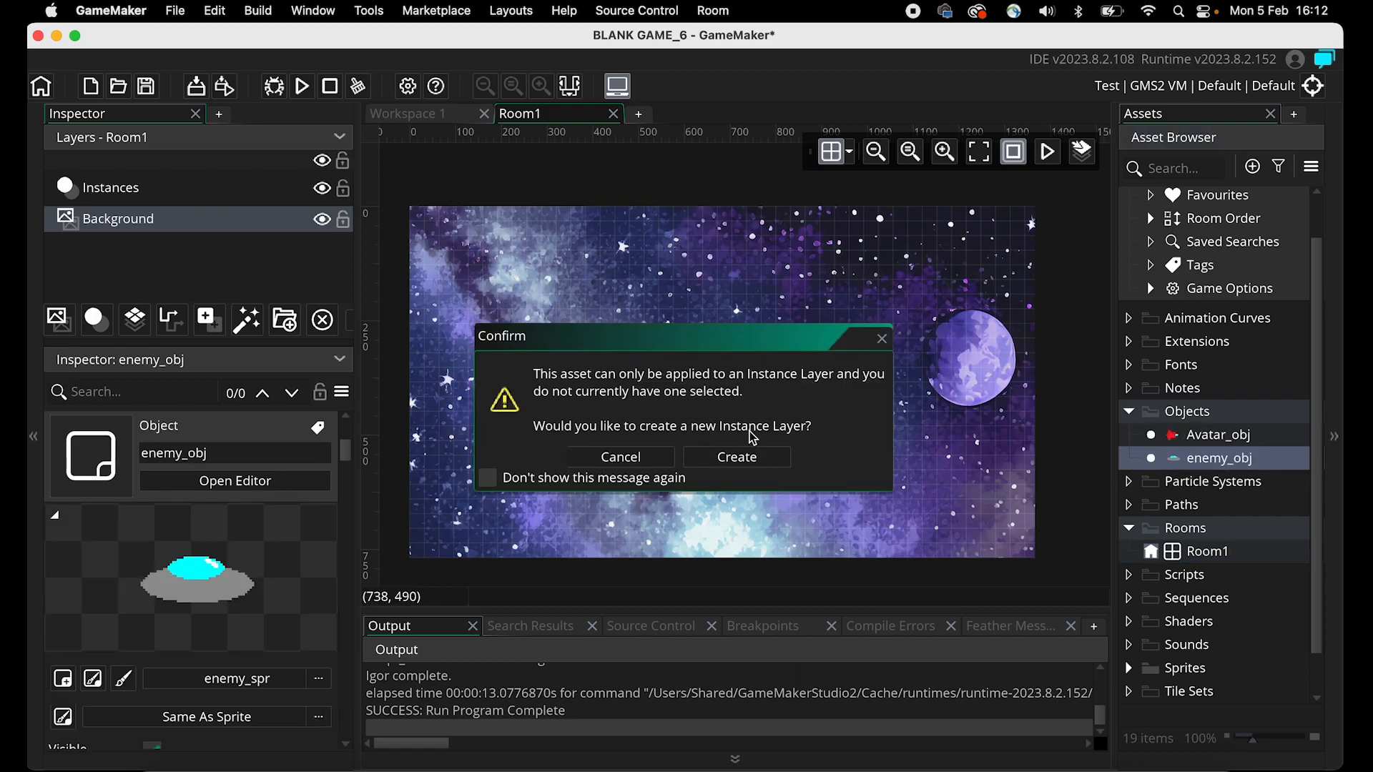
{"action": "left_click", "coordinate": [706, 461]}
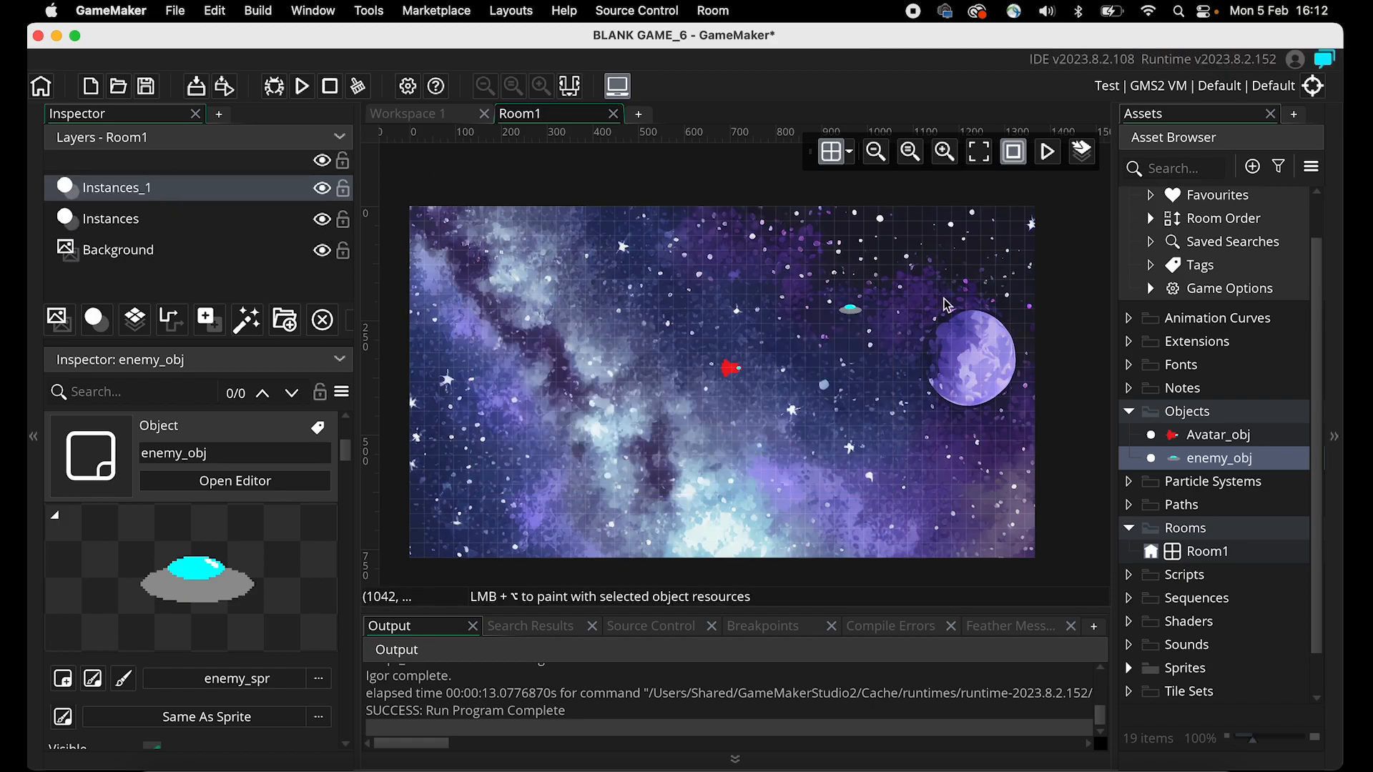
{"action": "left_click_drag", "start_coordinate": [1208, 459], "coordinate": [952, 498]}
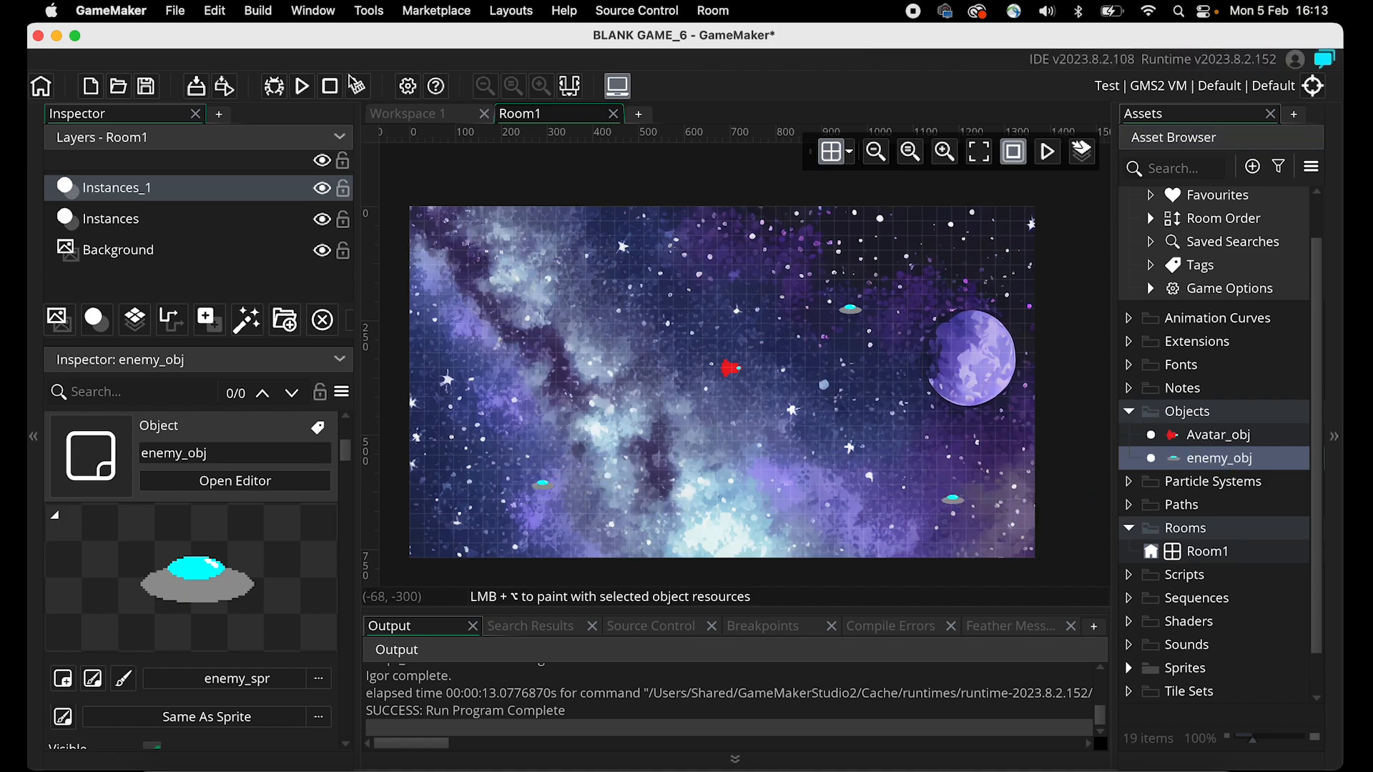
{"action": "left_click", "coordinate": [301, 89]}
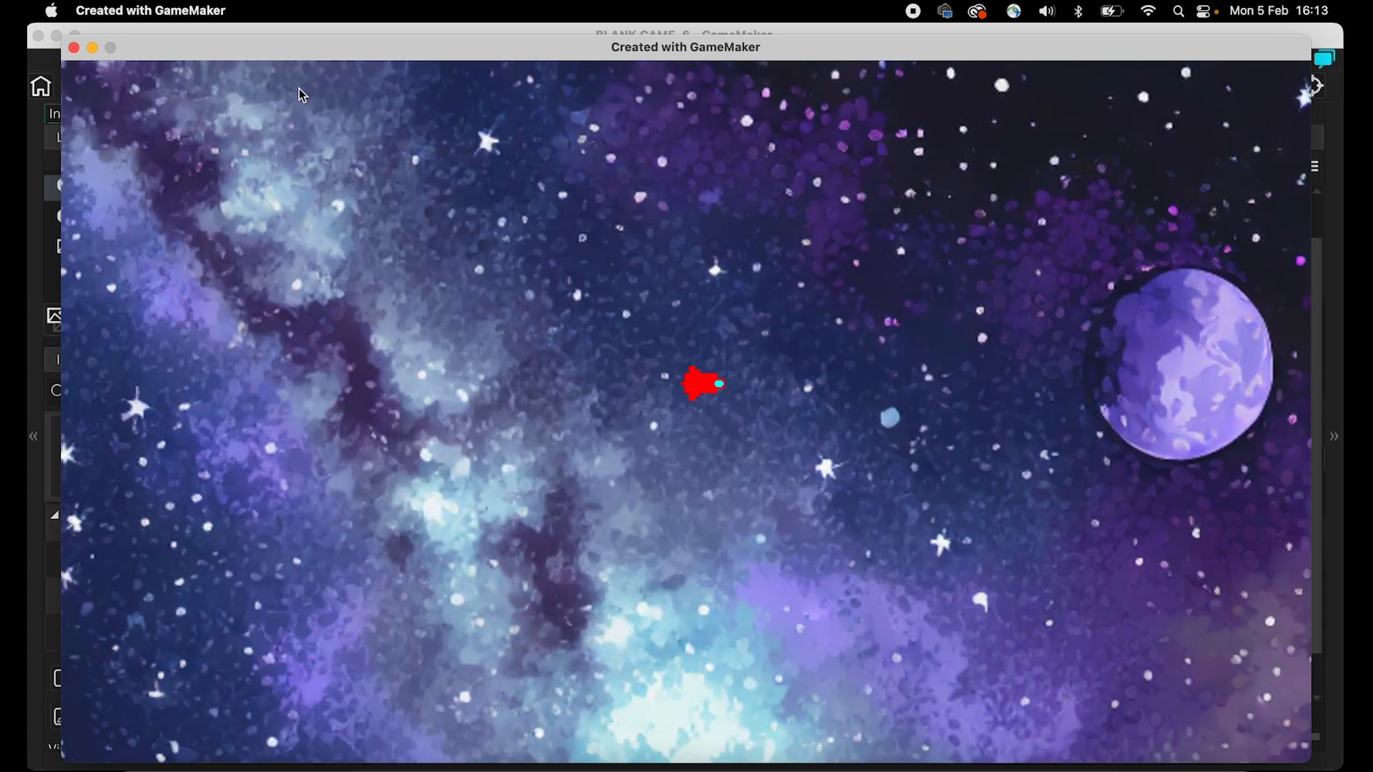
{"action": "left_click", "coordinate": [74, 48]}
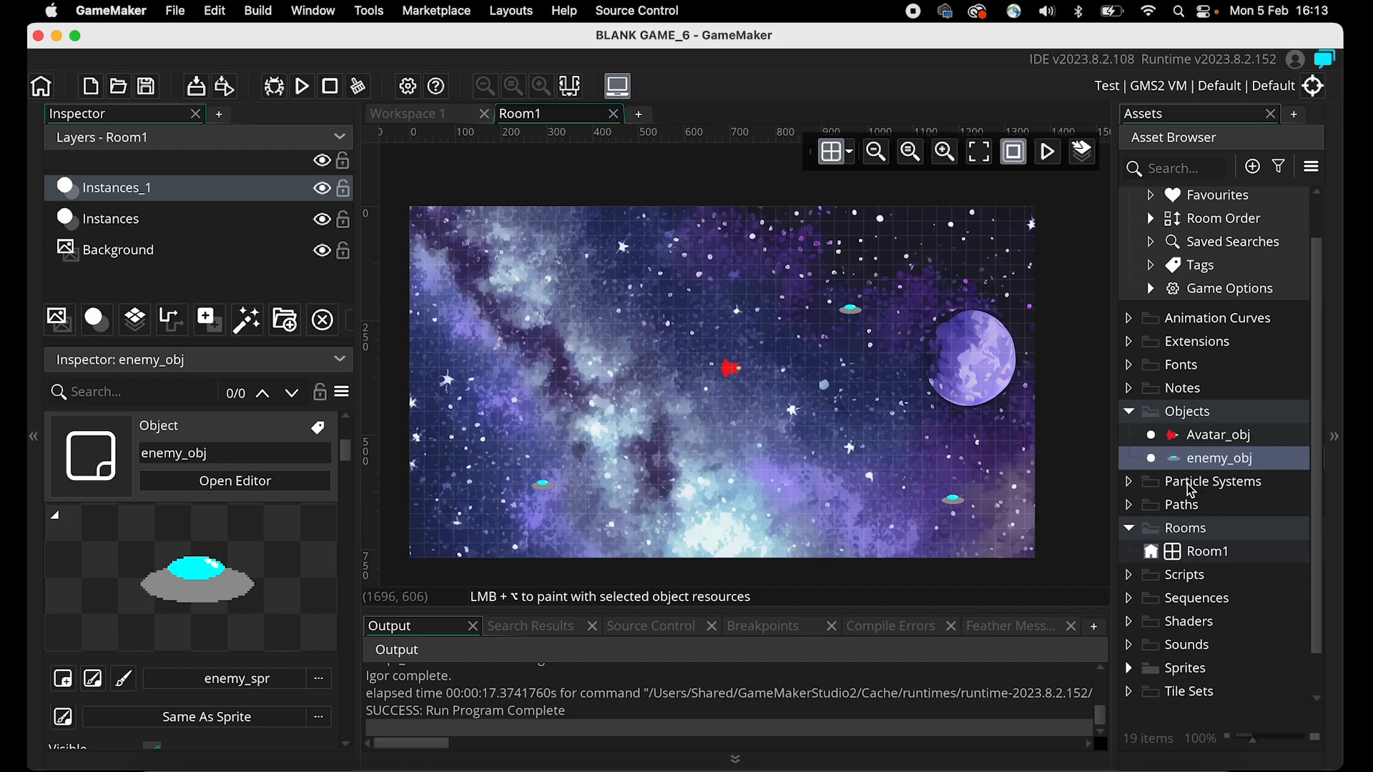
Find the alarm actions and add Set Alarm Countdown below Set Speed in enemy_obj's Create event.
{"action": "double_click", "coordinate": [1204, 458]}
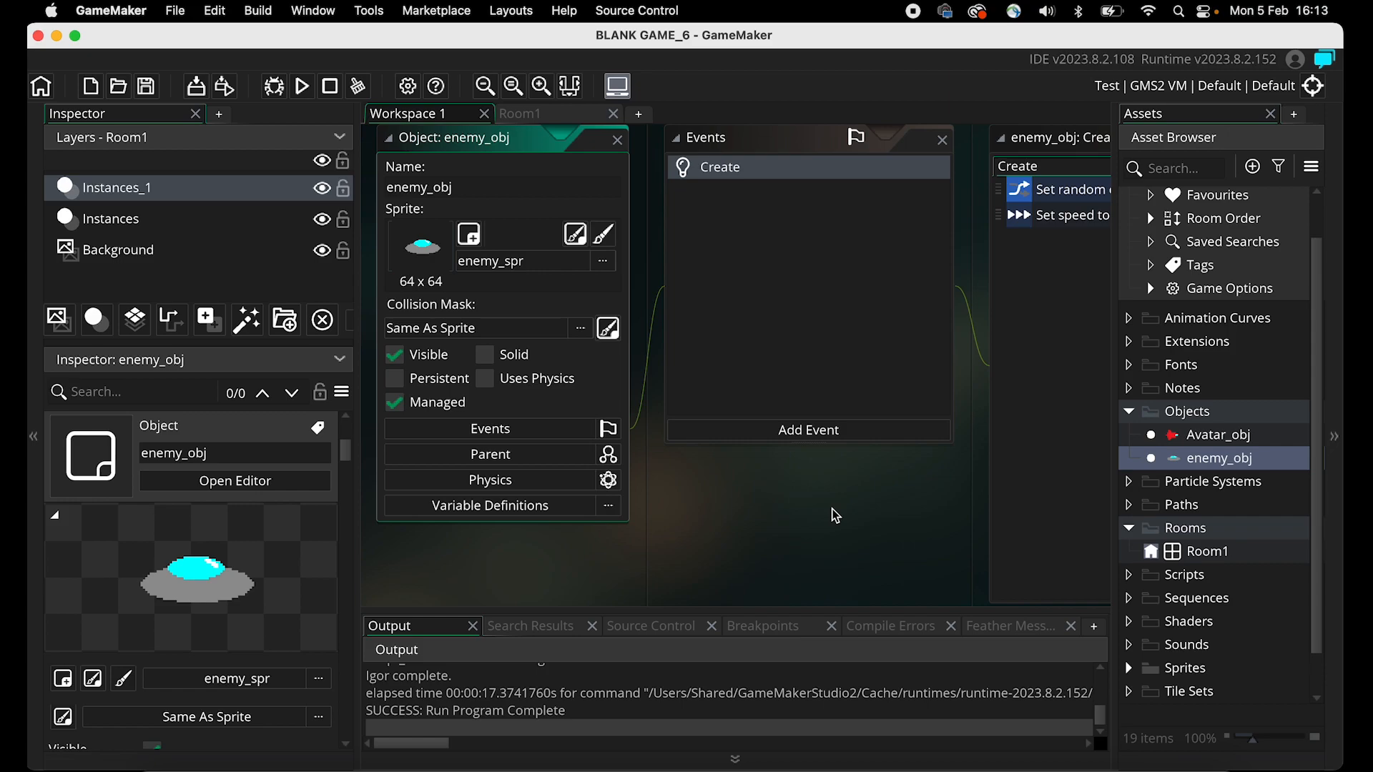
{"action": "scroll", "coordinate": [872, 508], "scroll_direction": "right", "scroll_amount": 2}
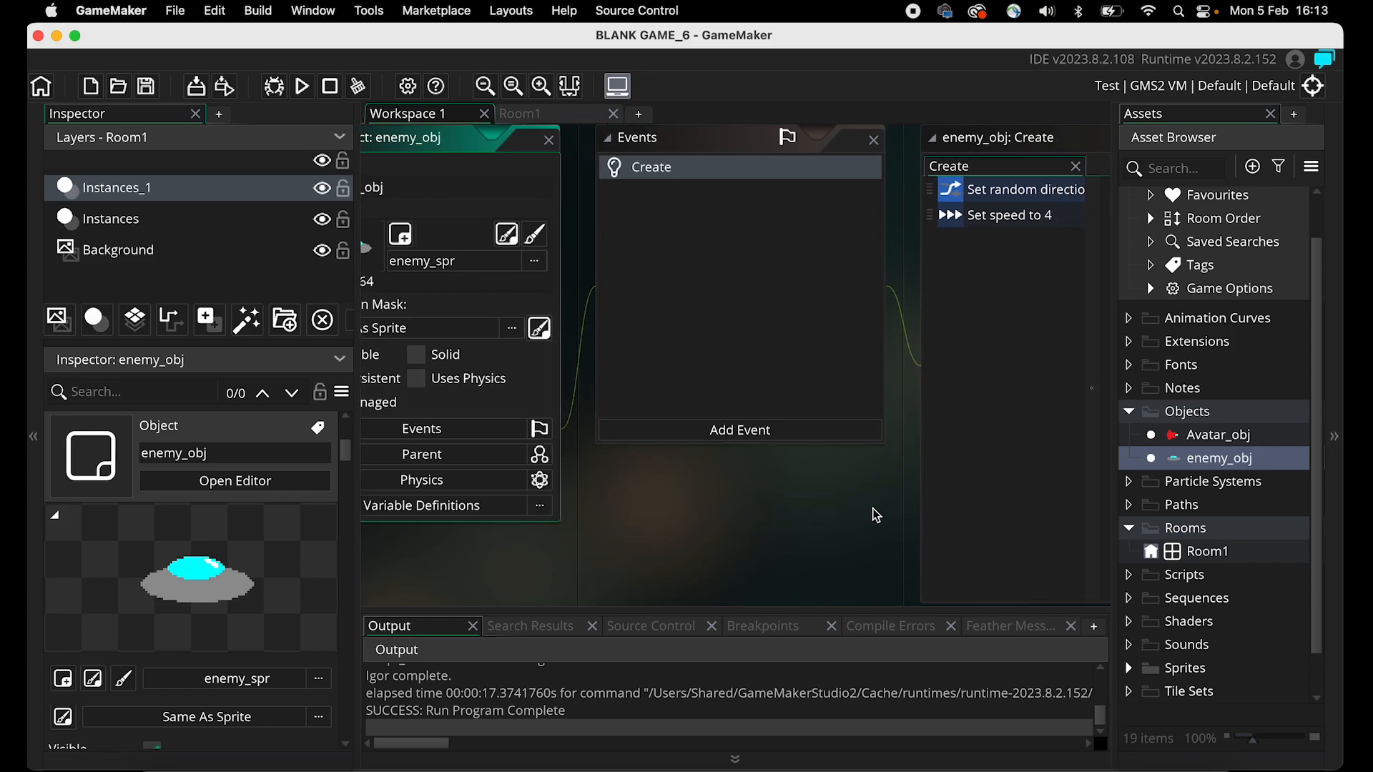
{"action": "scroll", "coordinate": [875, 515], "scroll_direction": "right", "scroll_amount": 10}
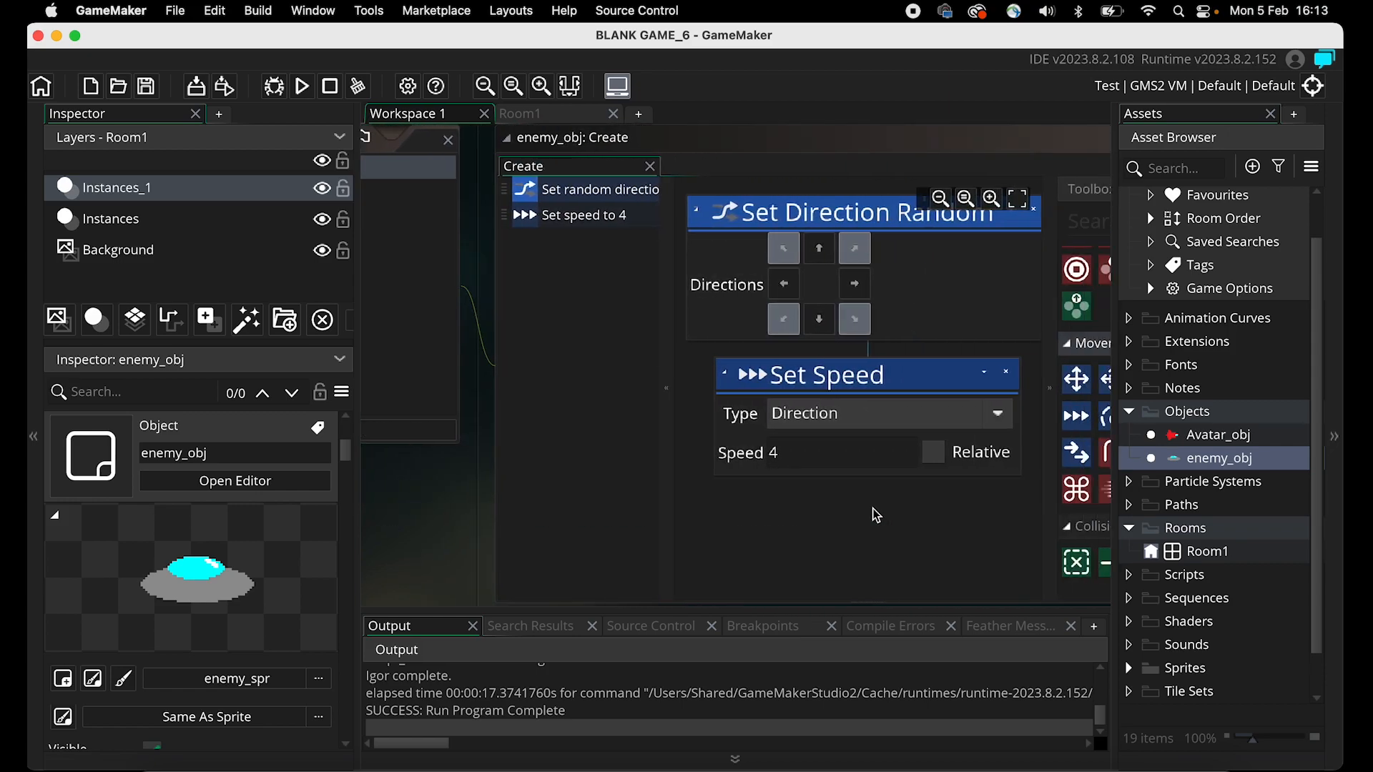
{"action": "left_click", "coordinate": [987, 218]}
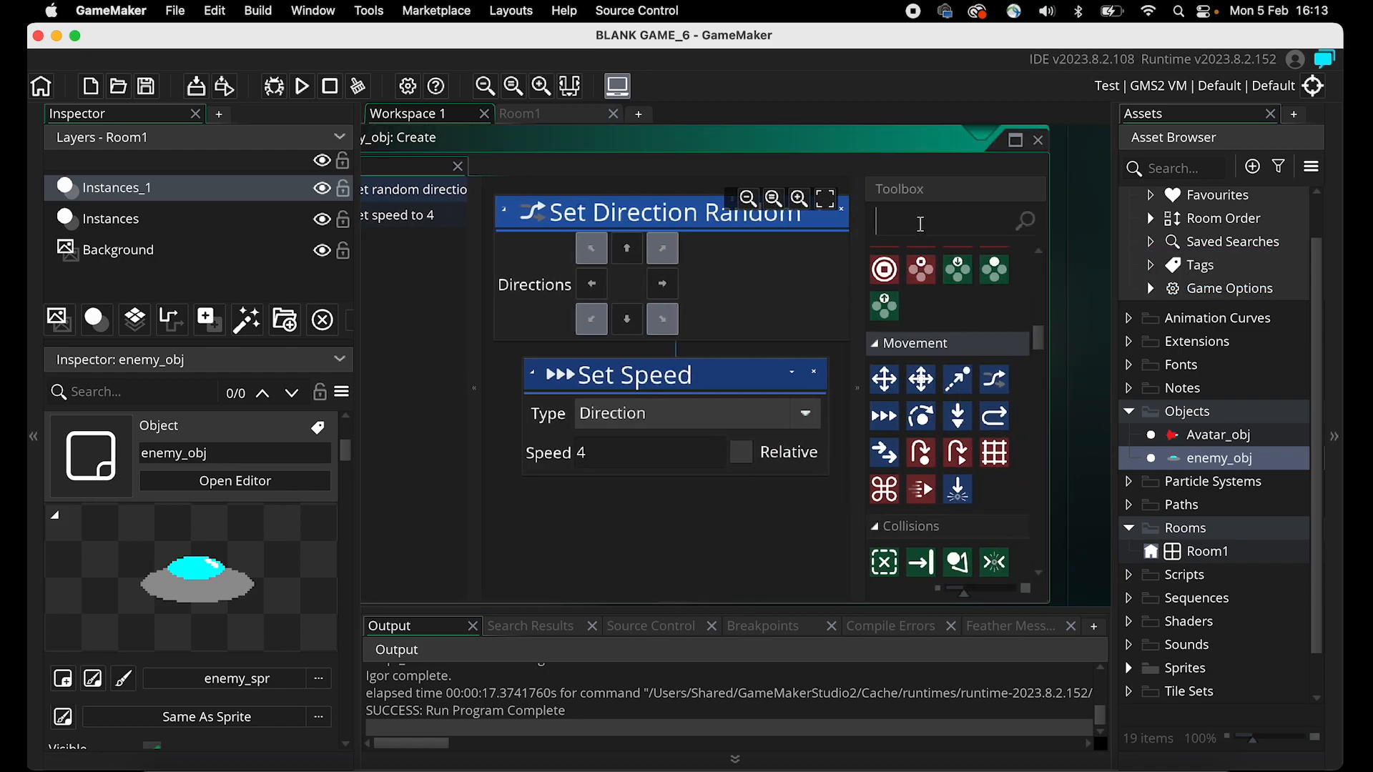
{"action": "type", "text": "alarm"}
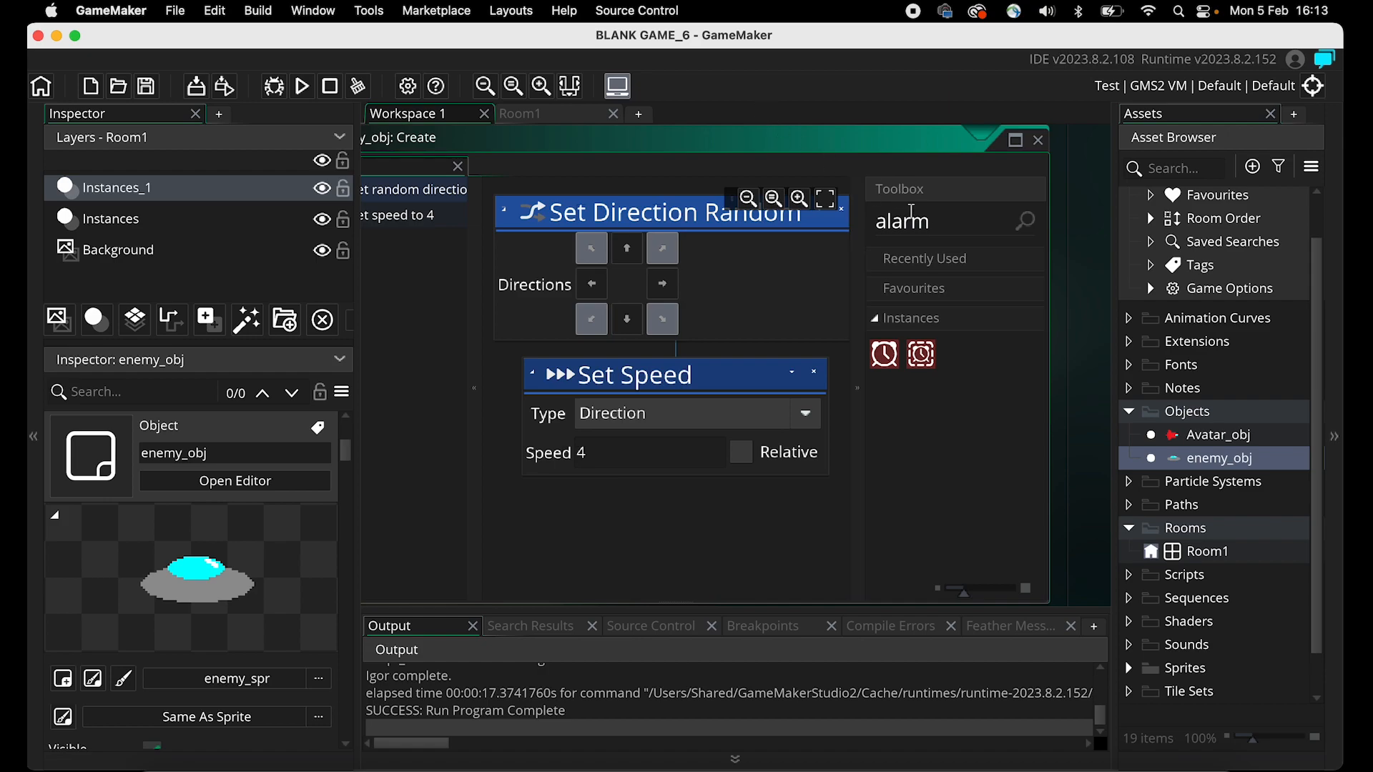
{"action": "left_click", "coordinate": [884, 355]}
{"action": "left_click_drag", "start_coordinate": [884, 354], "coordinate": [666, 498]}
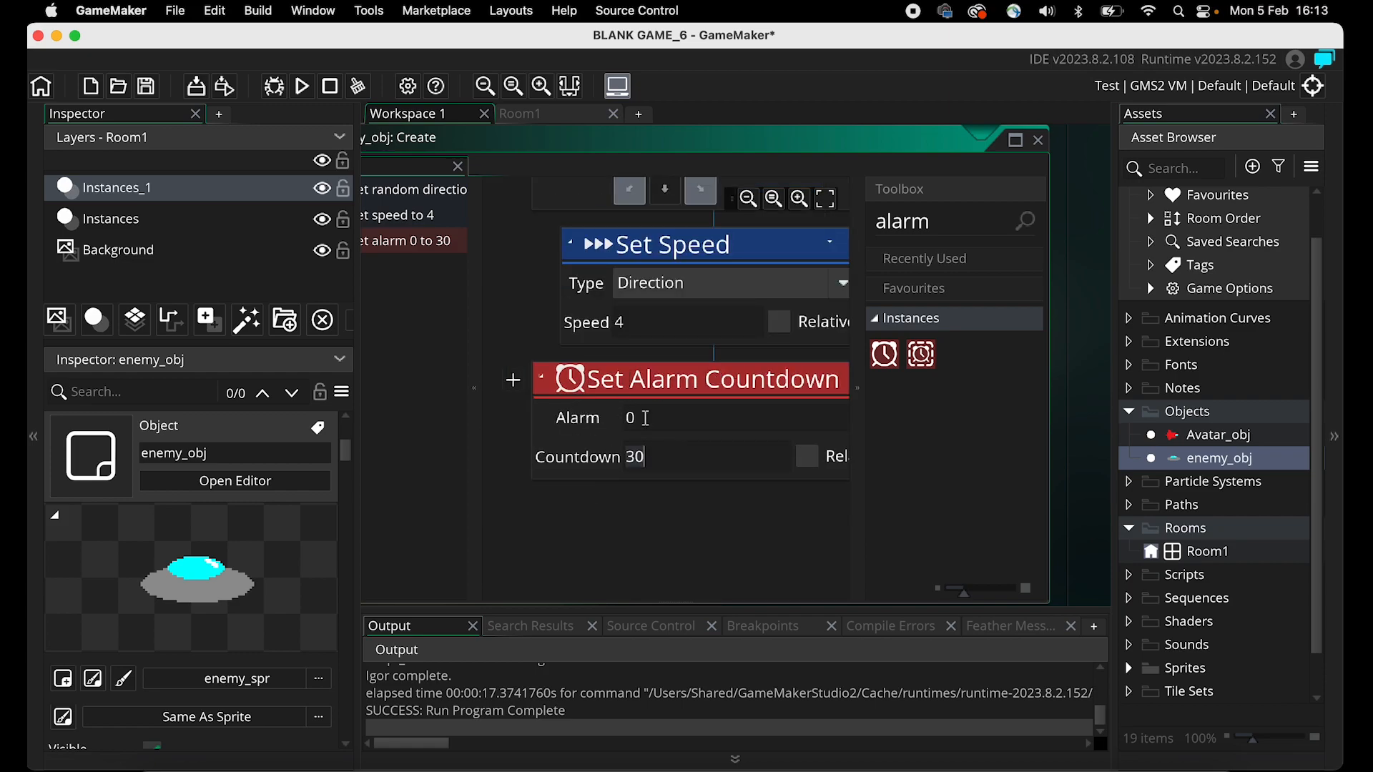
Set the countdown of the Set Alarm Countdown action for alarm 0 to 60.
{"action": "left_click", "coordinate": [627, 461]}
{"action": "left_click", "coordinate": [652, 457]}
{"action": "left_click", "coordinate": [623, 458]}
{"action": "type", "text": "60"}
{"action": "left_click", "coordinate": [682, 537]}
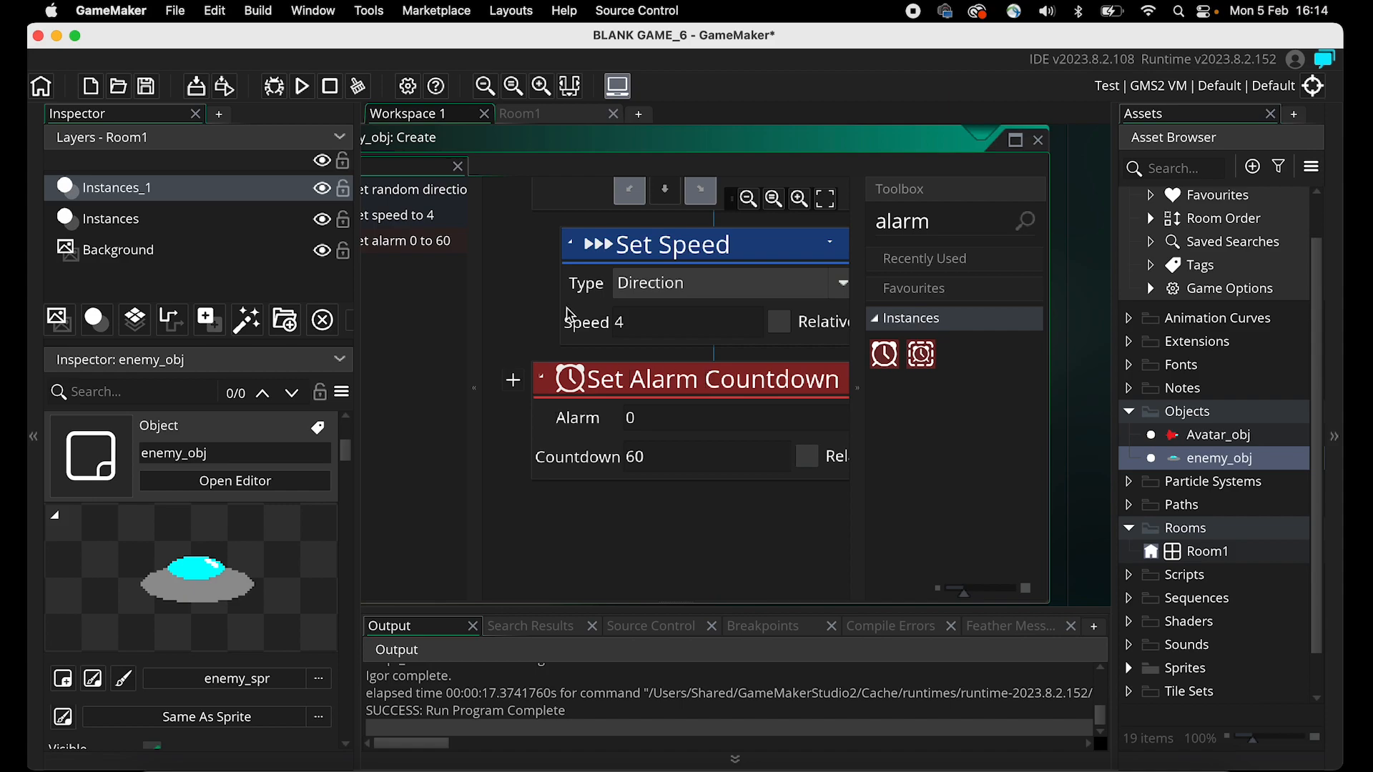
Review the Create event's actions and add an Alarm 0 event to enemy_obj.
{"action": "left_click_drag", "start_coordinate": [481, 351], "coordinate": [495, 351]}
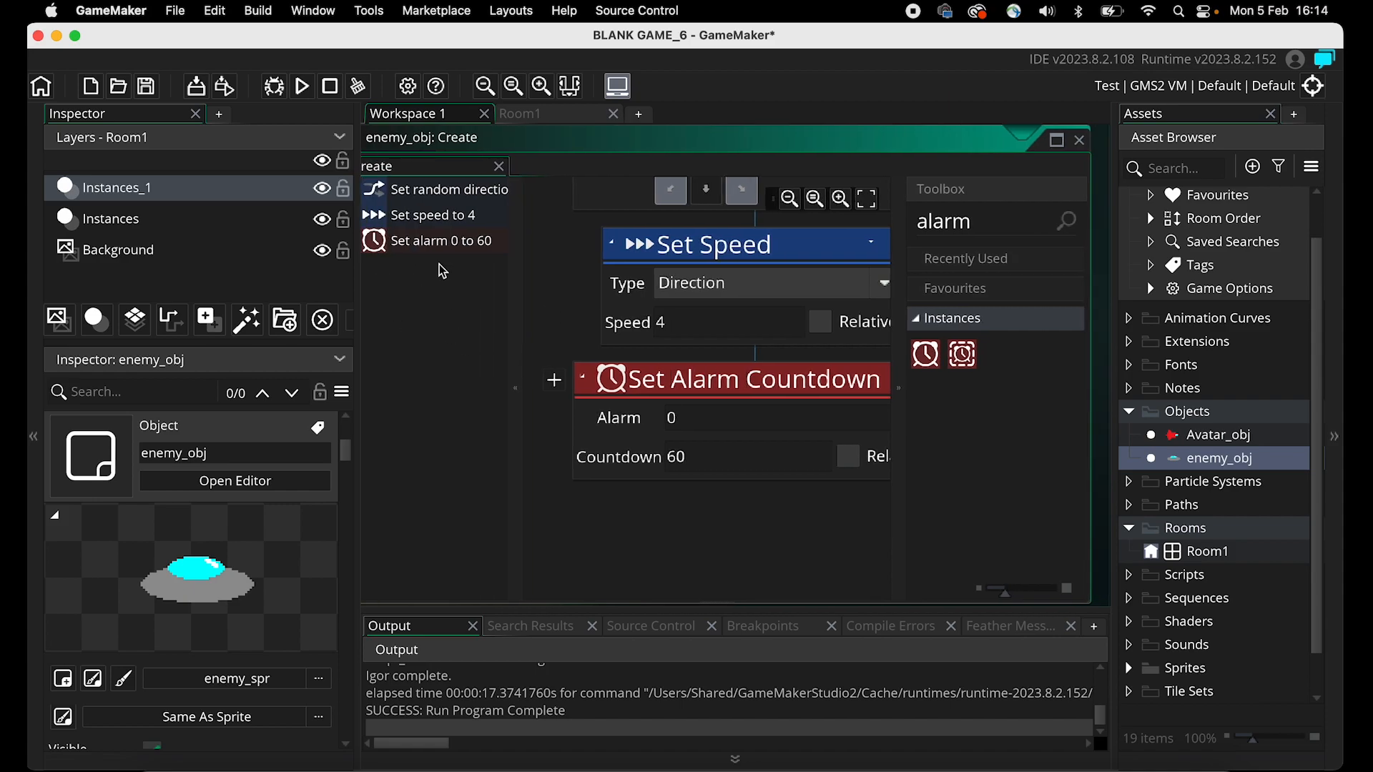
{"action": "scroll", "coordinate": [606, 310], "scroll_direction": "up", "scroll_amount": 5}
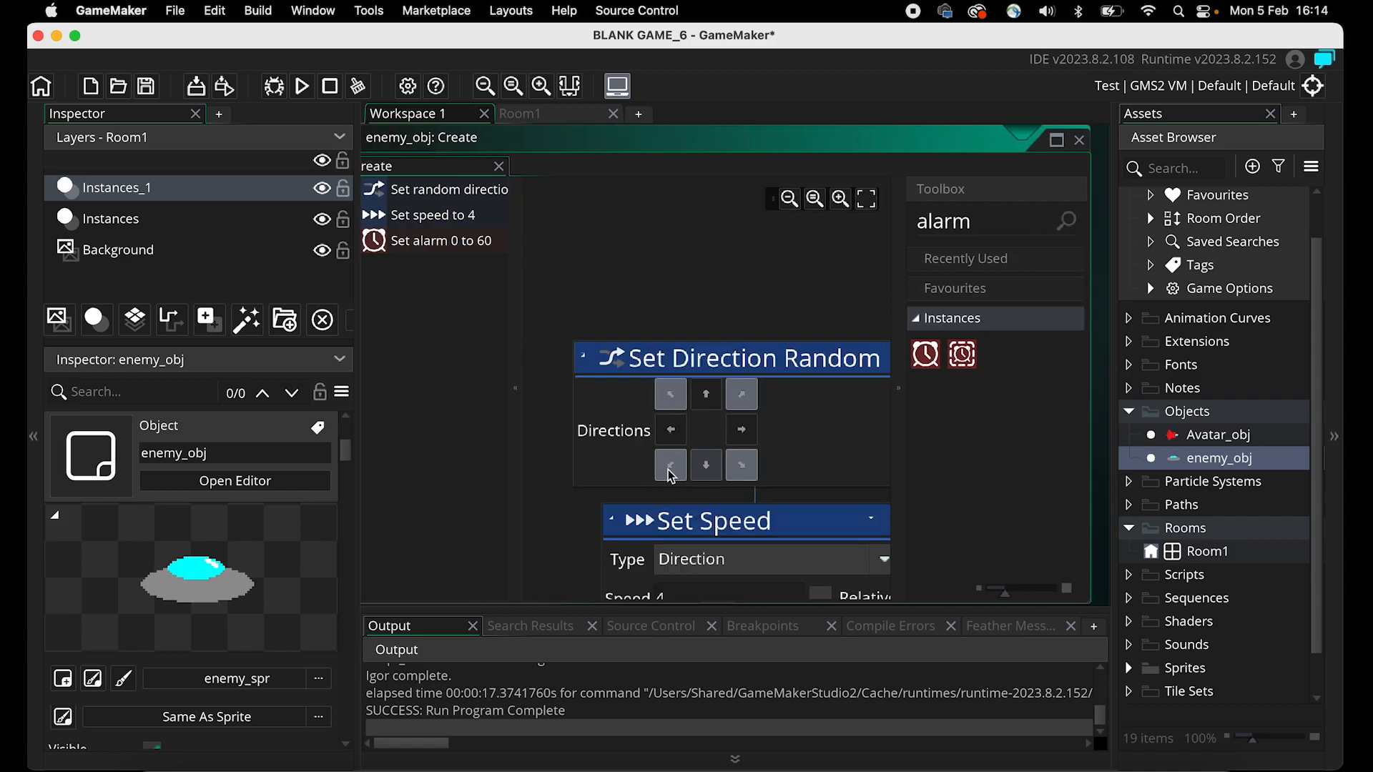
{"action": "scroll", "coordinate": [808, 422], "scroll_direction": "down", "scroll_amount": 5}
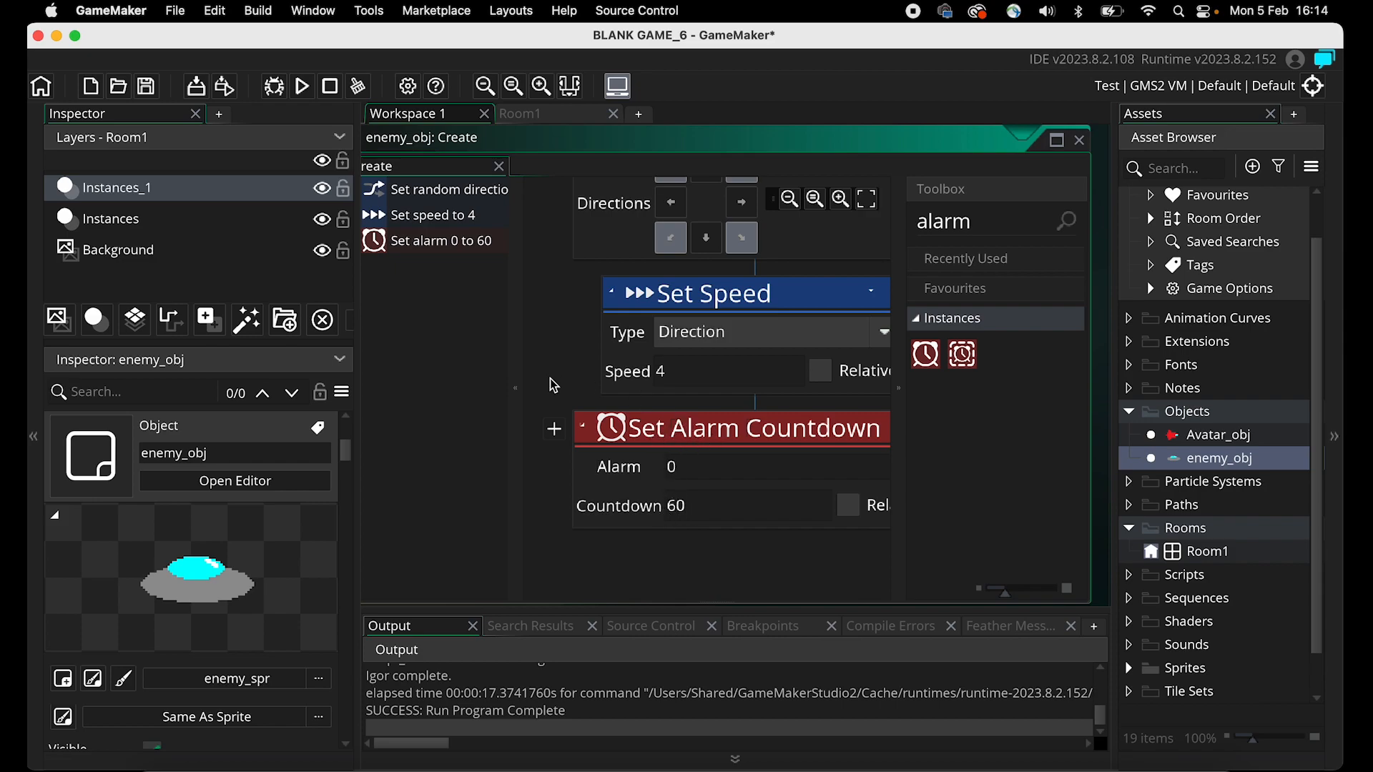
{"action": "scroll", "coordinate": [550, 383], "scroll_direction": "left", "scroll_amount": 3}
{"action": "scroll", "coordinate": [551, 379], "scroll_direction": "right", "scroll_amount": 2}
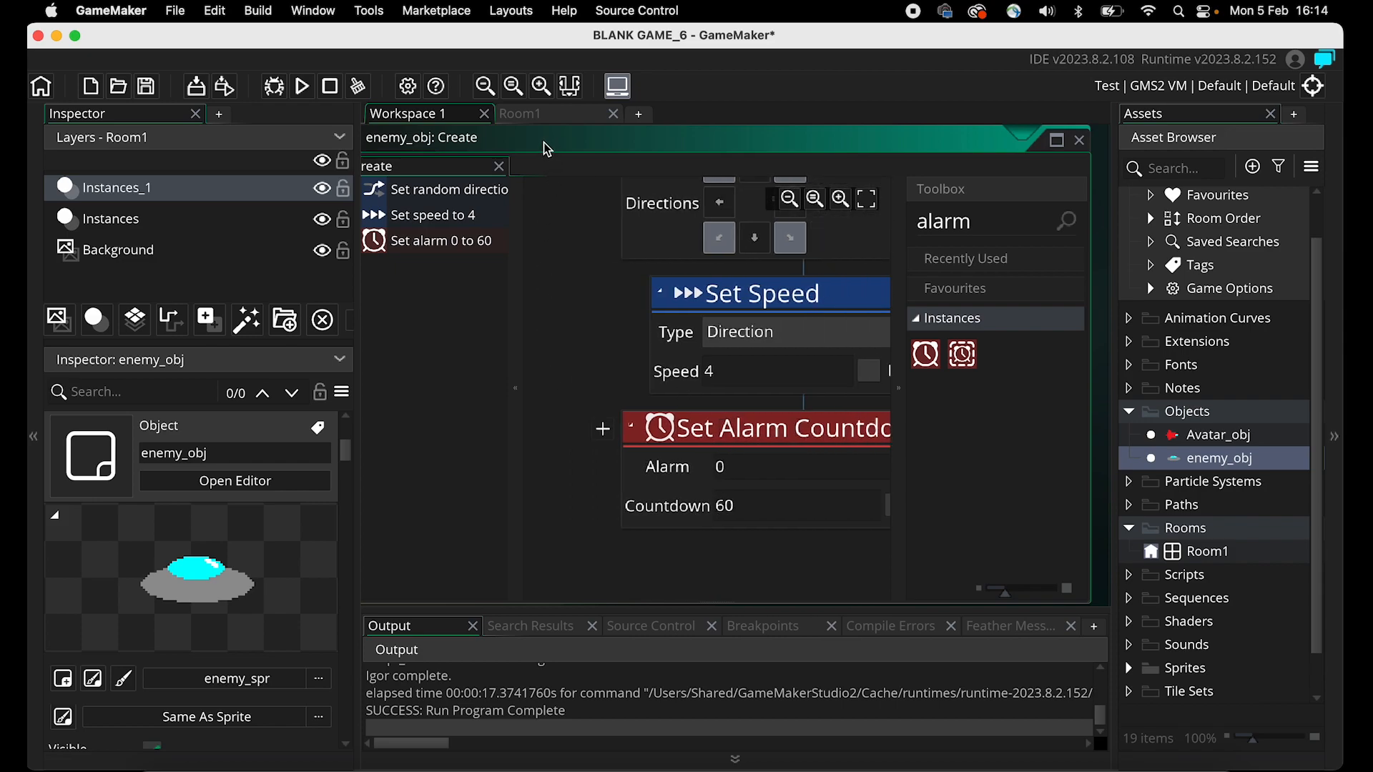
{"action": "scroll", "coordinate": [545, 146], "scroll_direction": "left", "scroll_amount": 15}
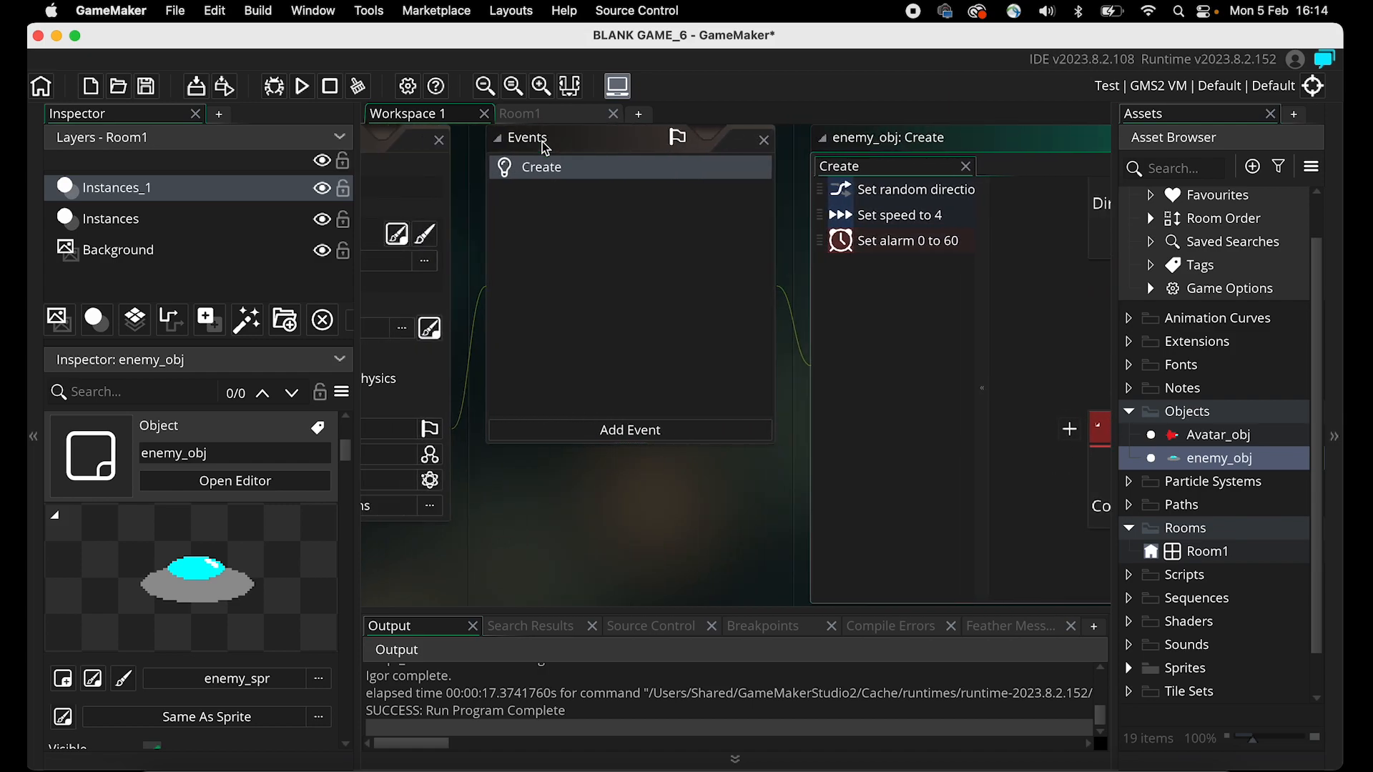
{"action": "scroll", "coordinate": [543, 143], "scroll_direction": "left", "scroll_amount": 6}
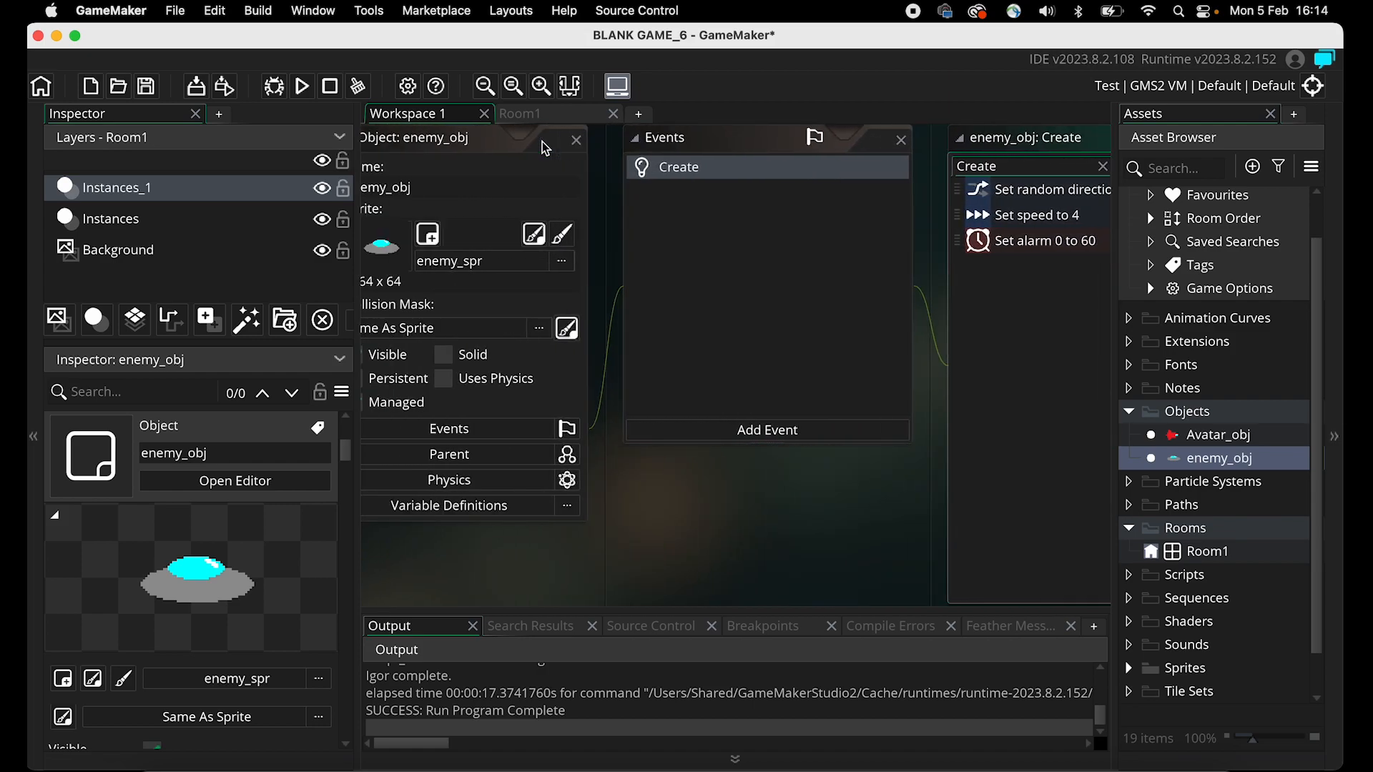
{"action": "left_click", "coordinate": [809, 435]}
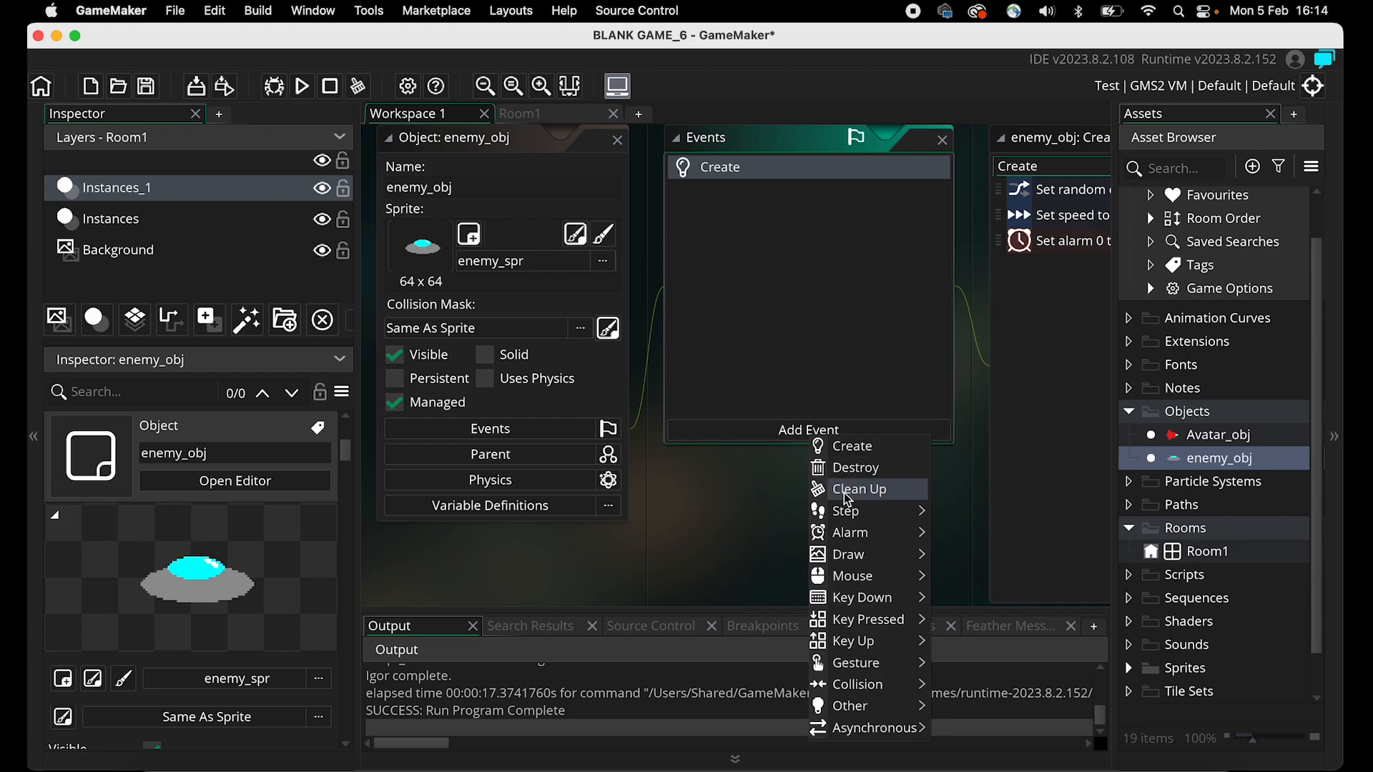
{"action": "mouse_move", "coordinate": [861, 536]}
{"action": "left_click", "coordinate": [956, 520]}
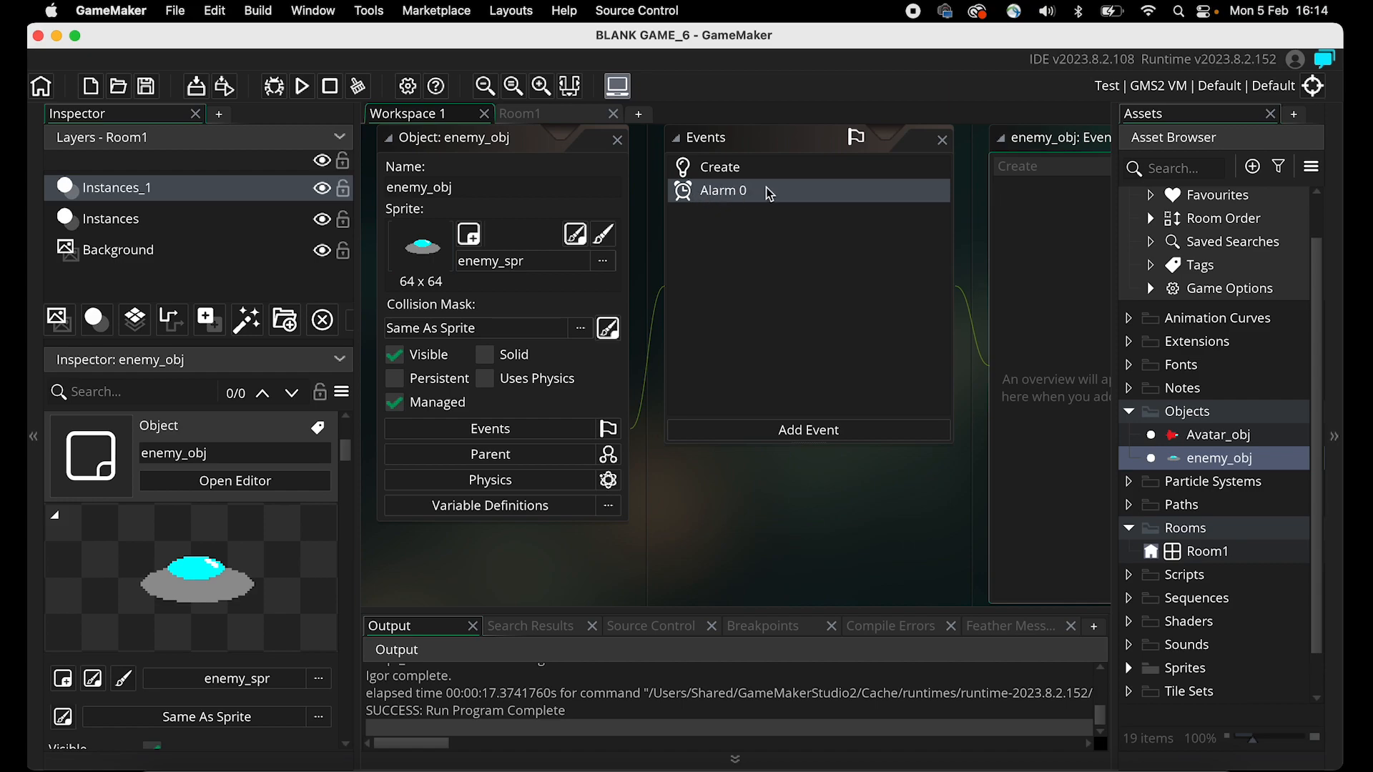
Examine the Set Direction Random, Set Speed and Set Alarm Countdown actions in enemy_obj's Create event against the Alarm 0 event.
{"action": "scroll", "coordinate": [848, 205], "scroll_direction": "right", "scroll_amount": 5}
{"action": "scroll", "coordinate": [848, 205], "scroll_direction": "up", "scroll_amount": 2}
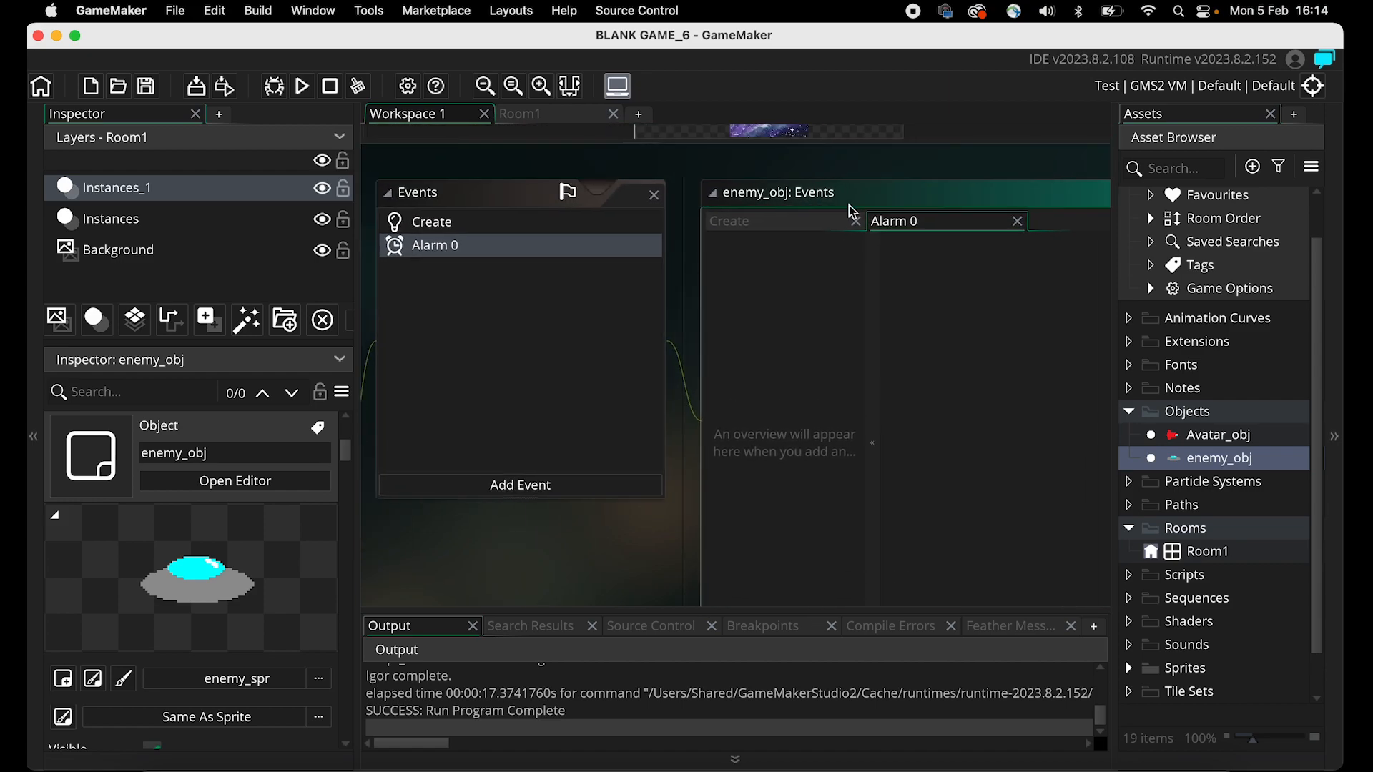
{"action": "scroll", "coordinate": [848, 204], "scroll_direction": "right", "scroll_amount": 3}
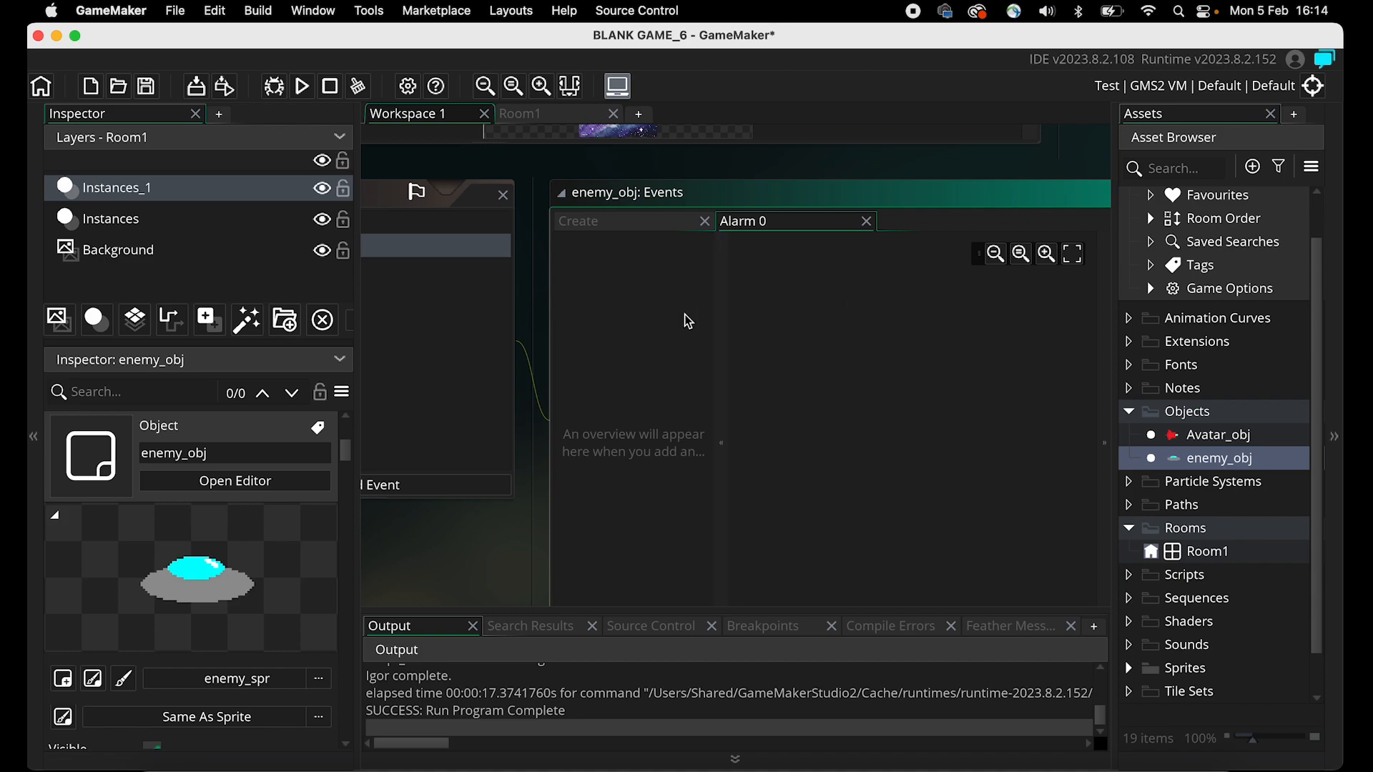
{"action": "scroll", "coordinate": [708, 201], "scroll_direction": "left", "scroll_amount": 3}
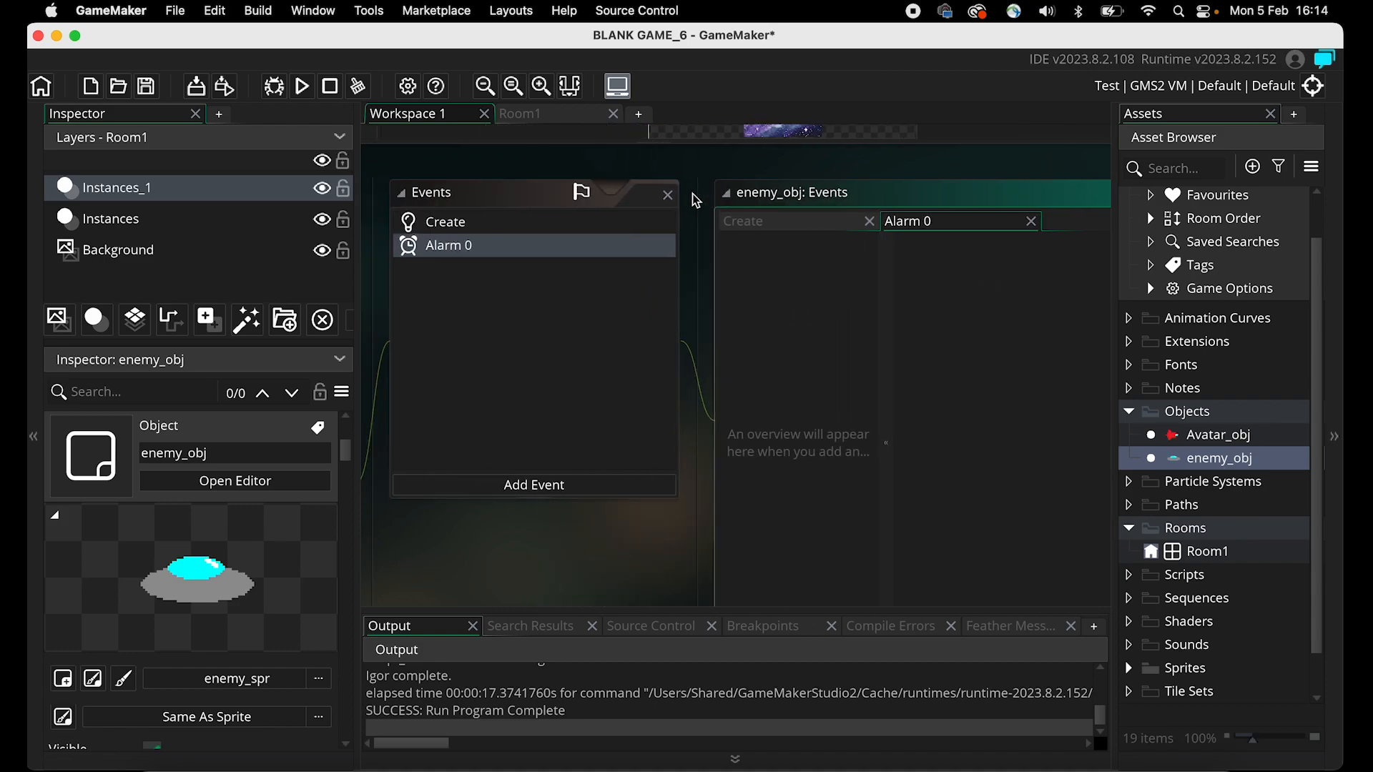
{"action": "left_click", "coordinate": [451, 226]}
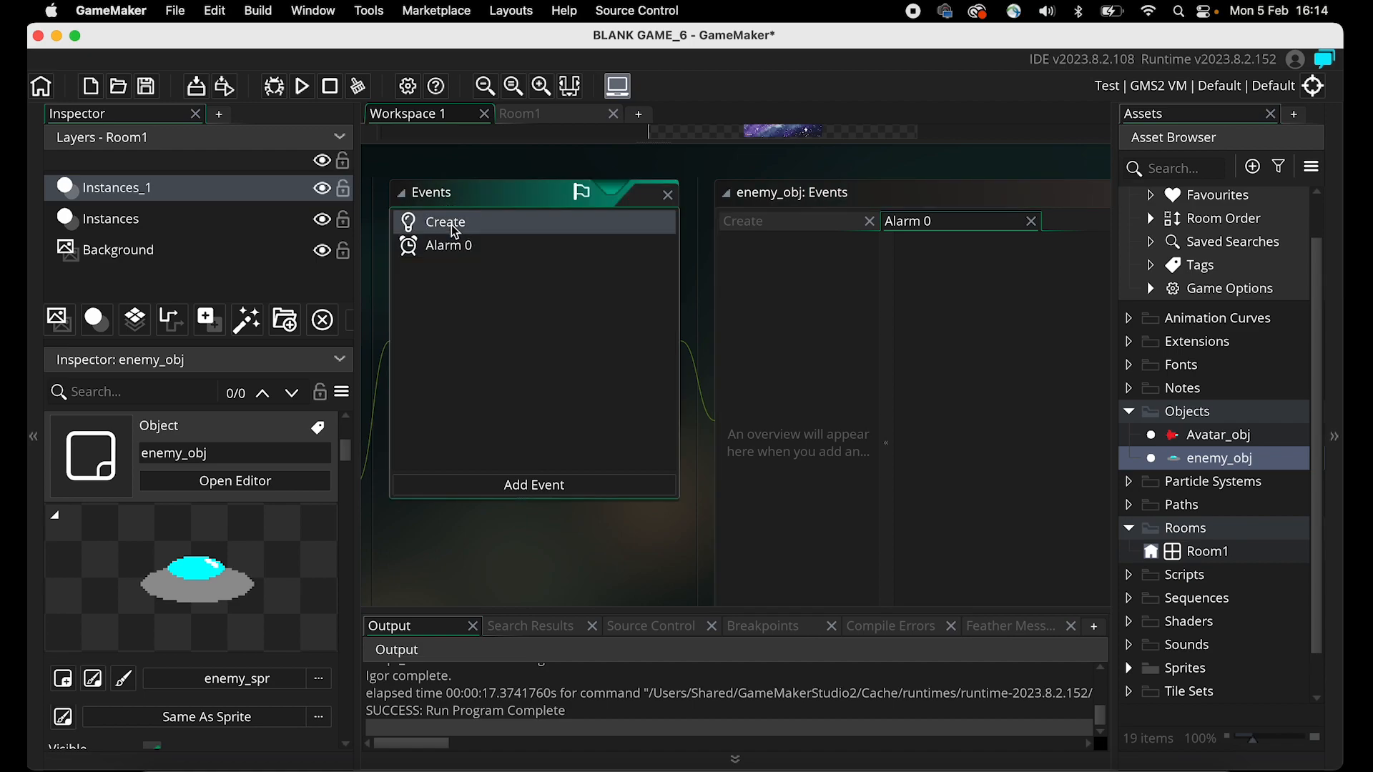
{"action": "scroll", "coordinate": [824, 449], "scroll_direction": "right", "scroll_amount": 5}
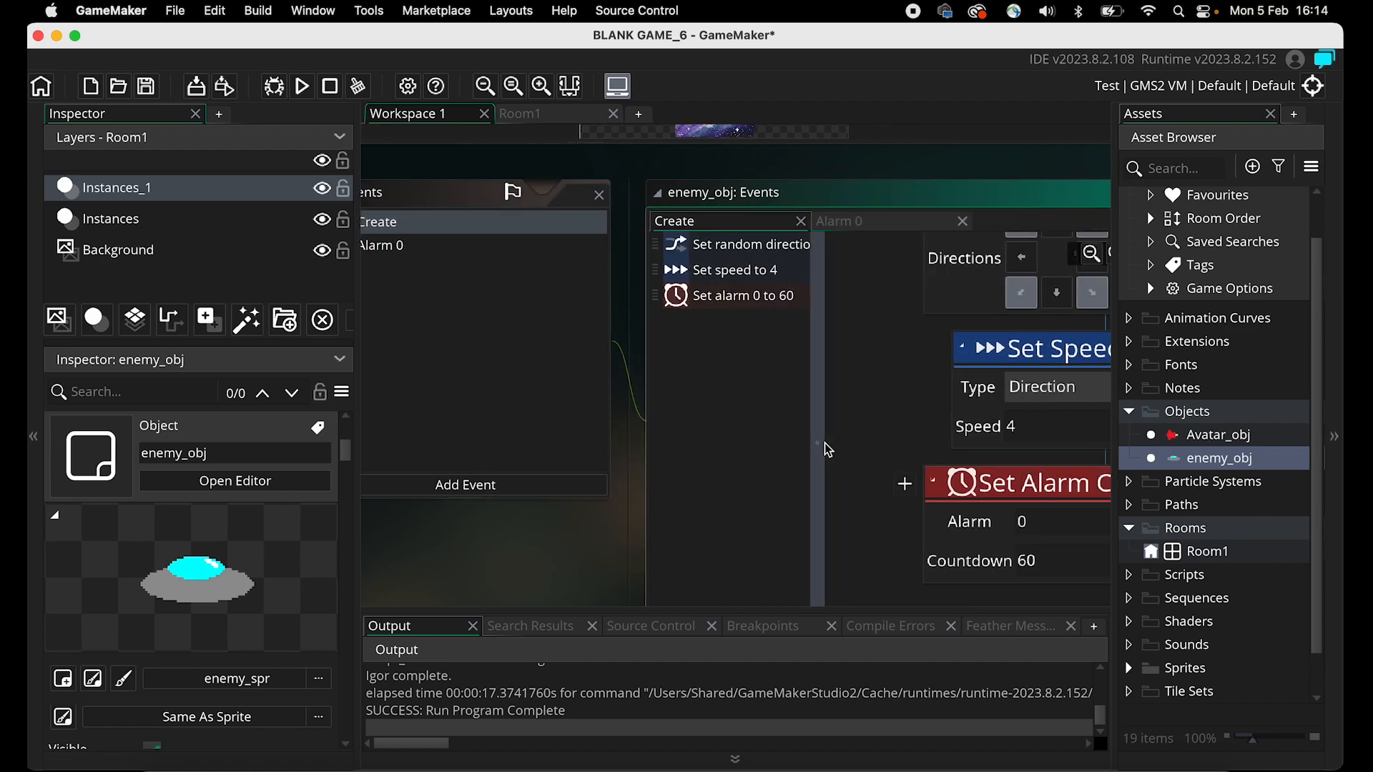
{"action": "scroll", "coordinate": [826, 451], "scroll_direction": "up", "scroll_amount": 3}
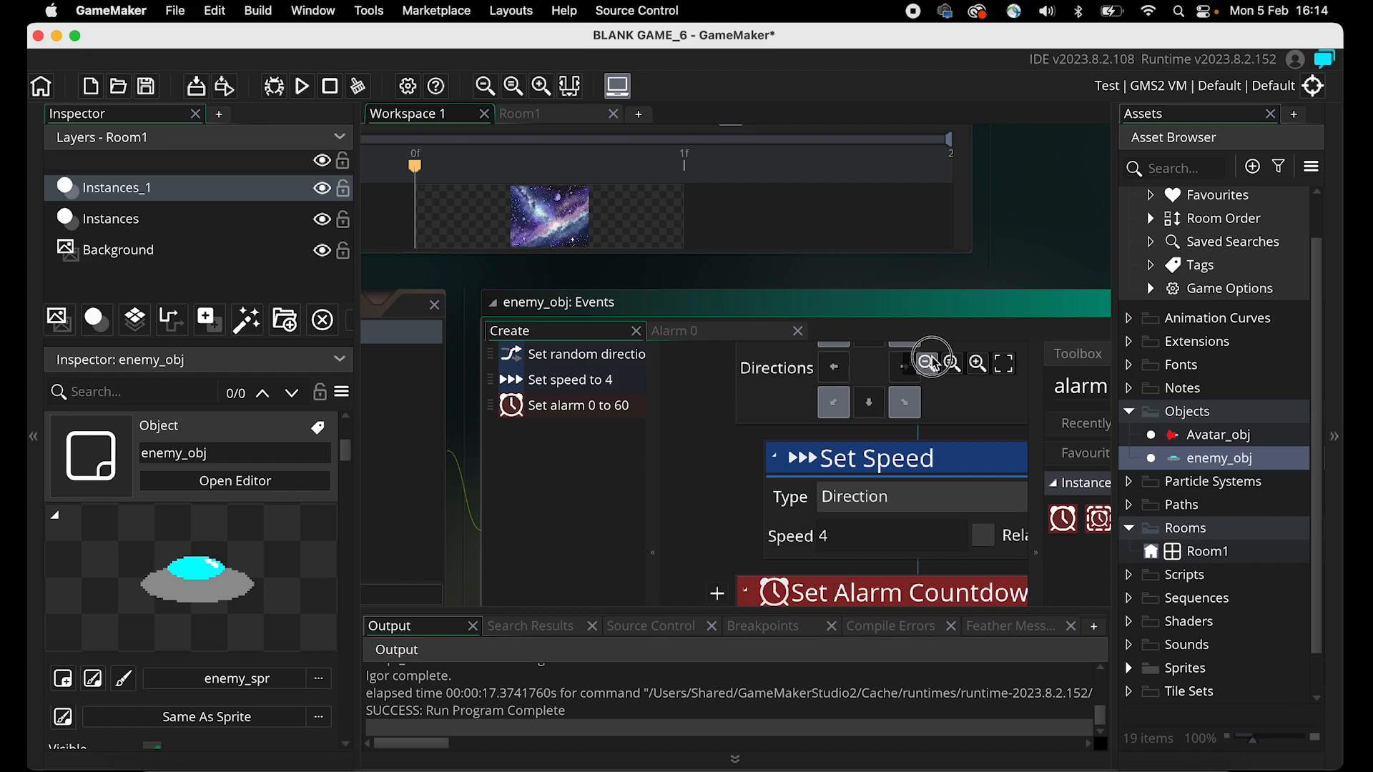
{"action": "left_click", "coordinate": [927, 364]}
{"action": "left_click", "coordinate": [930, 361]}
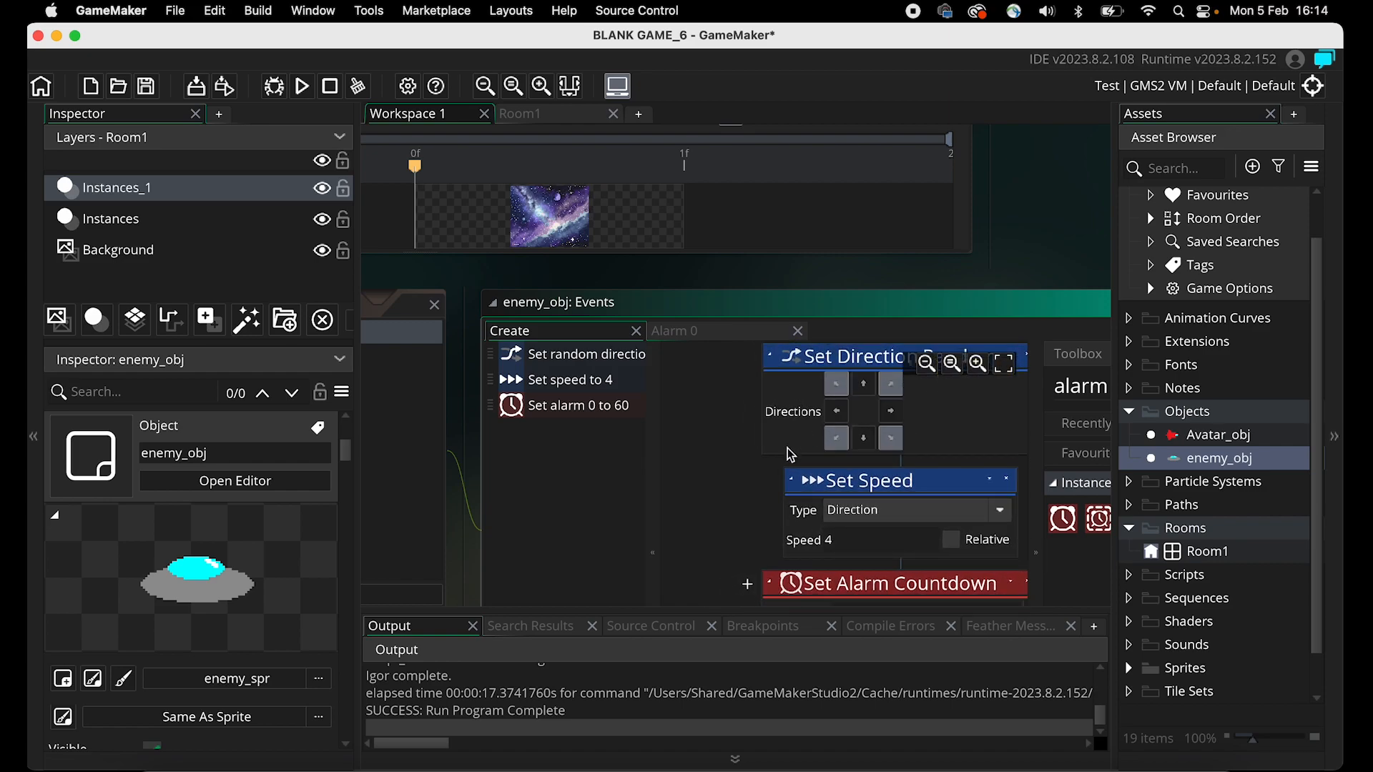
{"action": "scroll", "coordinate": [786, 444], "scroll_direction": "right", "scroll_amount": 1}
{"action": "left_click", "coordinate": [843, 355]}
{"action": "scroll", "coordinate": [861, 489], "scroll_direction": "down", "scroll_amount": 2}
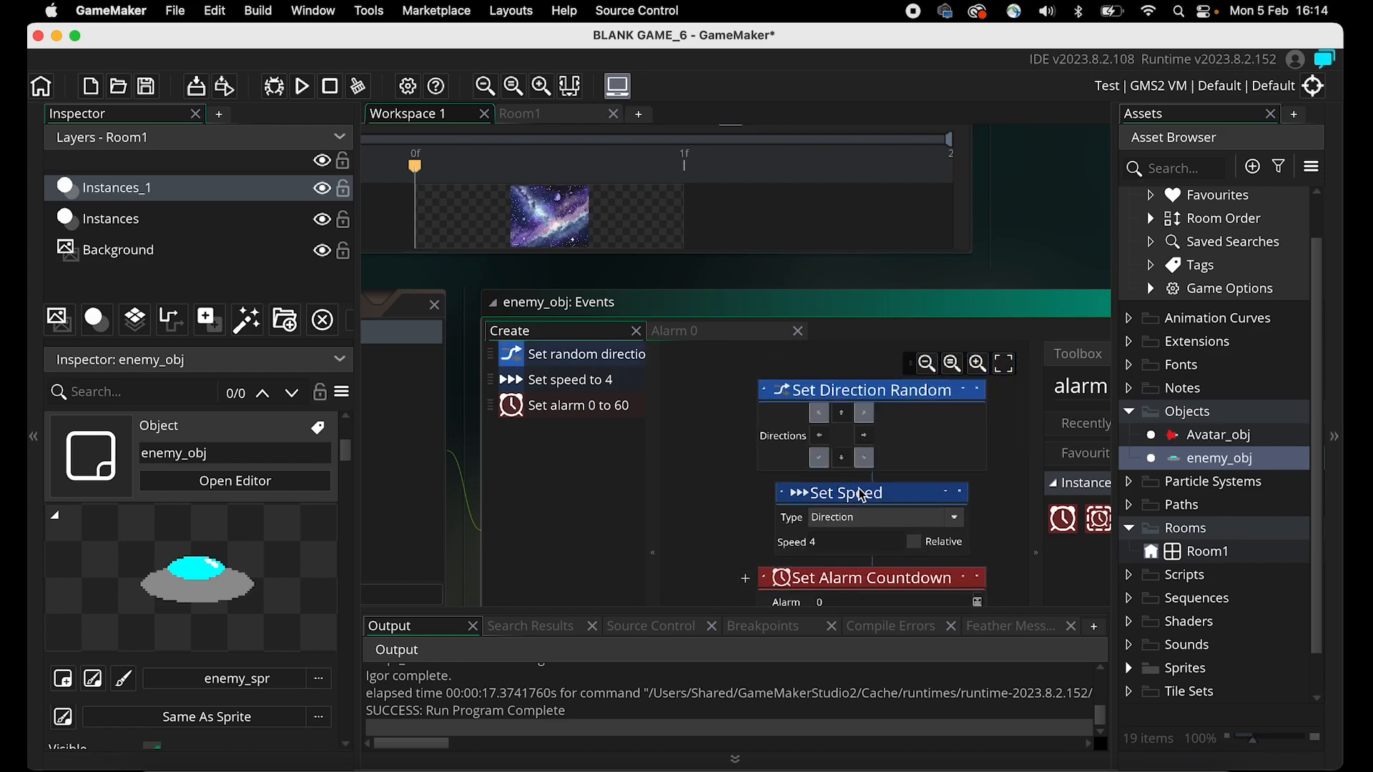
{"action": "left_click", "coordinate": [862, 493]}
{"action": "scroll", "coordinate": [857, 573], "scroll_direction": "down", "scroll_amount": 5}
{"action": "scroll", "coordinate": [857, 573], "scroll_direction": "up", "scroll_amount": 4}
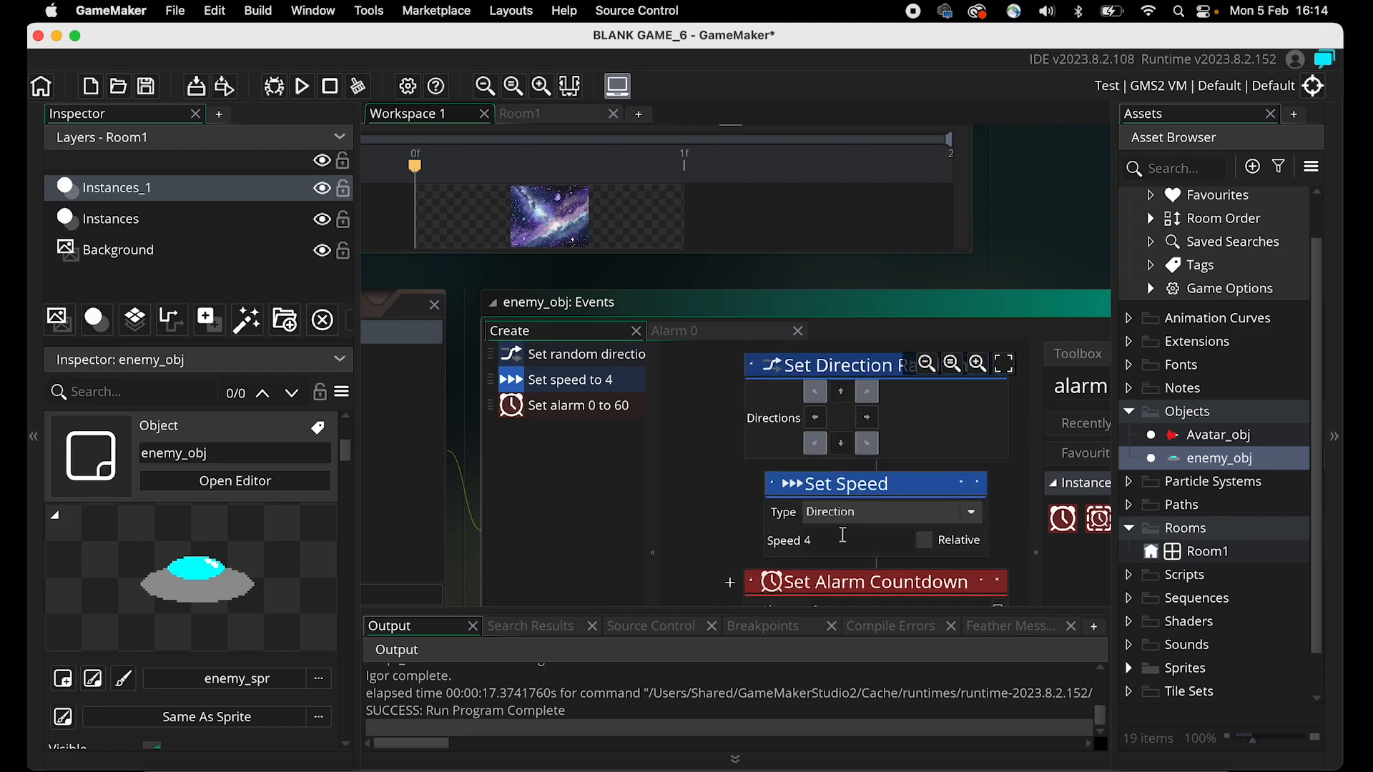
{"action": "scroll", "coordinate": [850, 573], "scroll_direction": "down", "scroll_amount": 2}
{"action": "scroll", "coordinate": [853, 585], "scroll_direction": "up", "scroll_amount": 1}
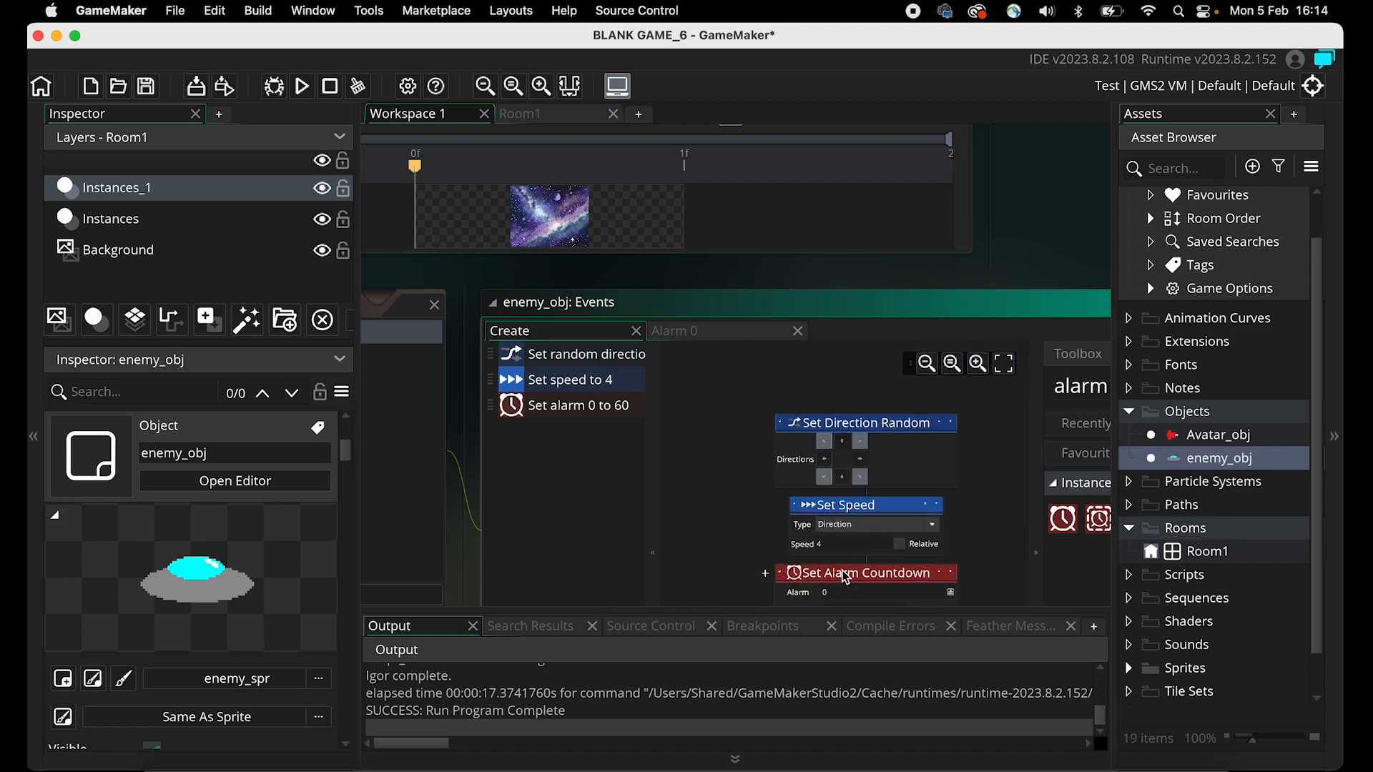
{"action": "left_click", "coordinate": [845, 576]}
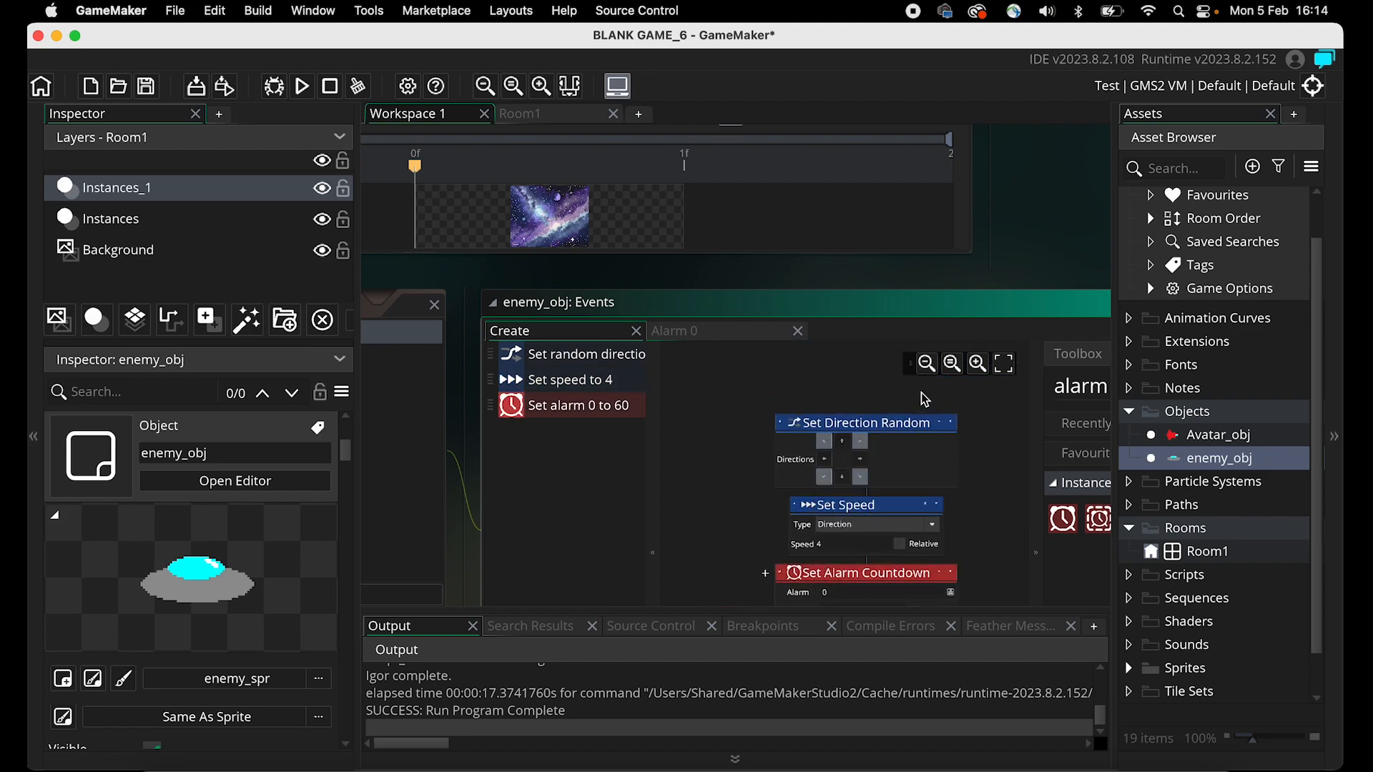
Copy all three actions from enemy_obj's Create event and paste them into its Alarm 0 event.
{"action": "left_click", "coordinate": [895, 399]}
{"action": "key", "text": "super+a"}
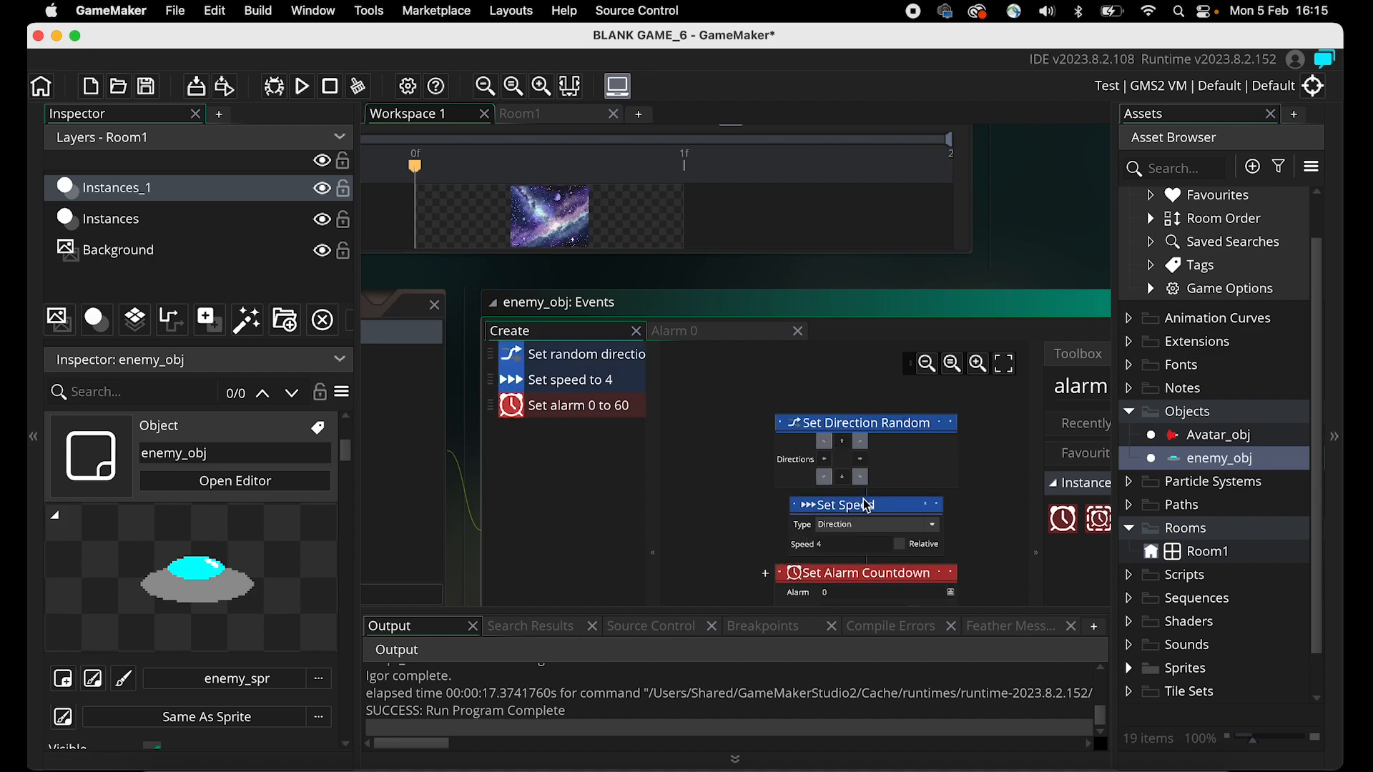
{"action": "scroll", "coordinate": [866, 506], "scroll_direction": "down", "scroll_amount": 2}
{"action": "left_click", "coordinate": [414, 448]}
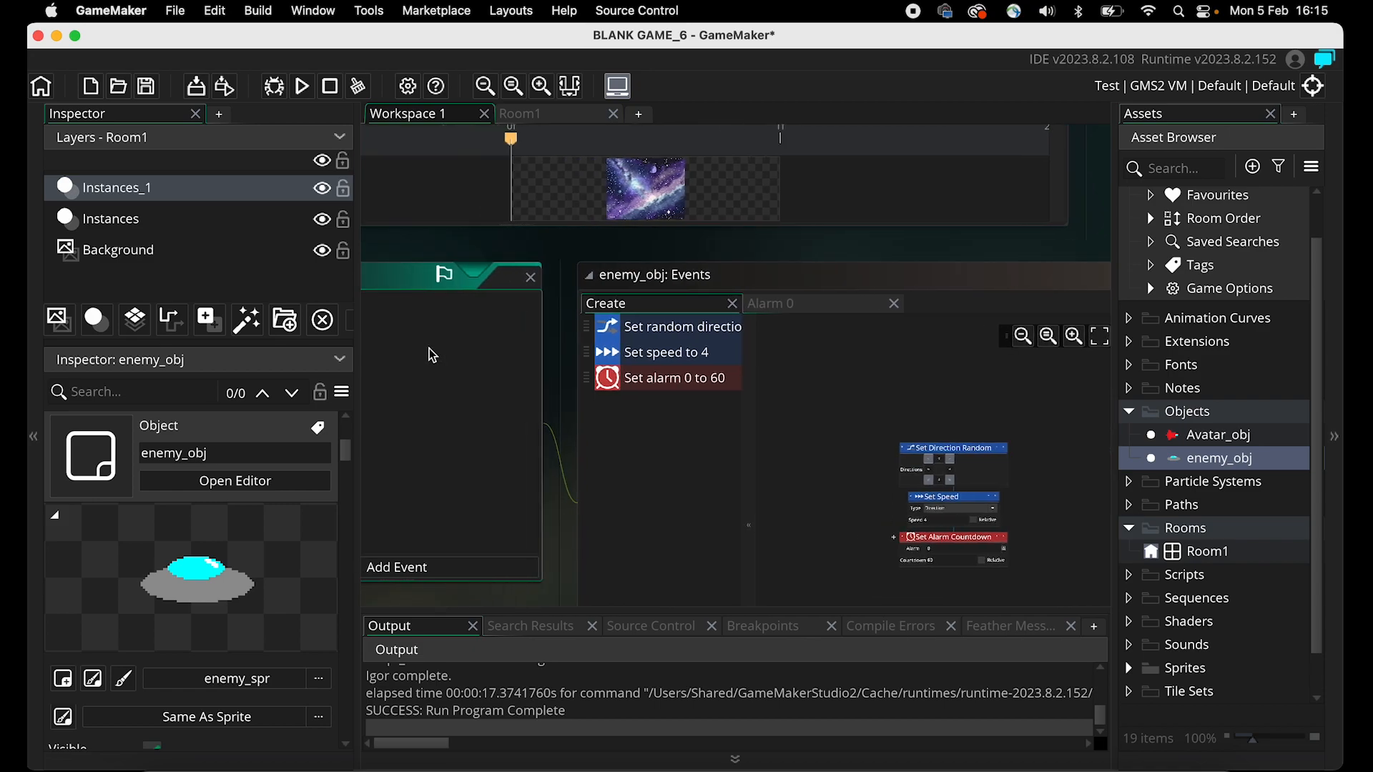
{"action": "left_click", "coordinate": [540, 329]}
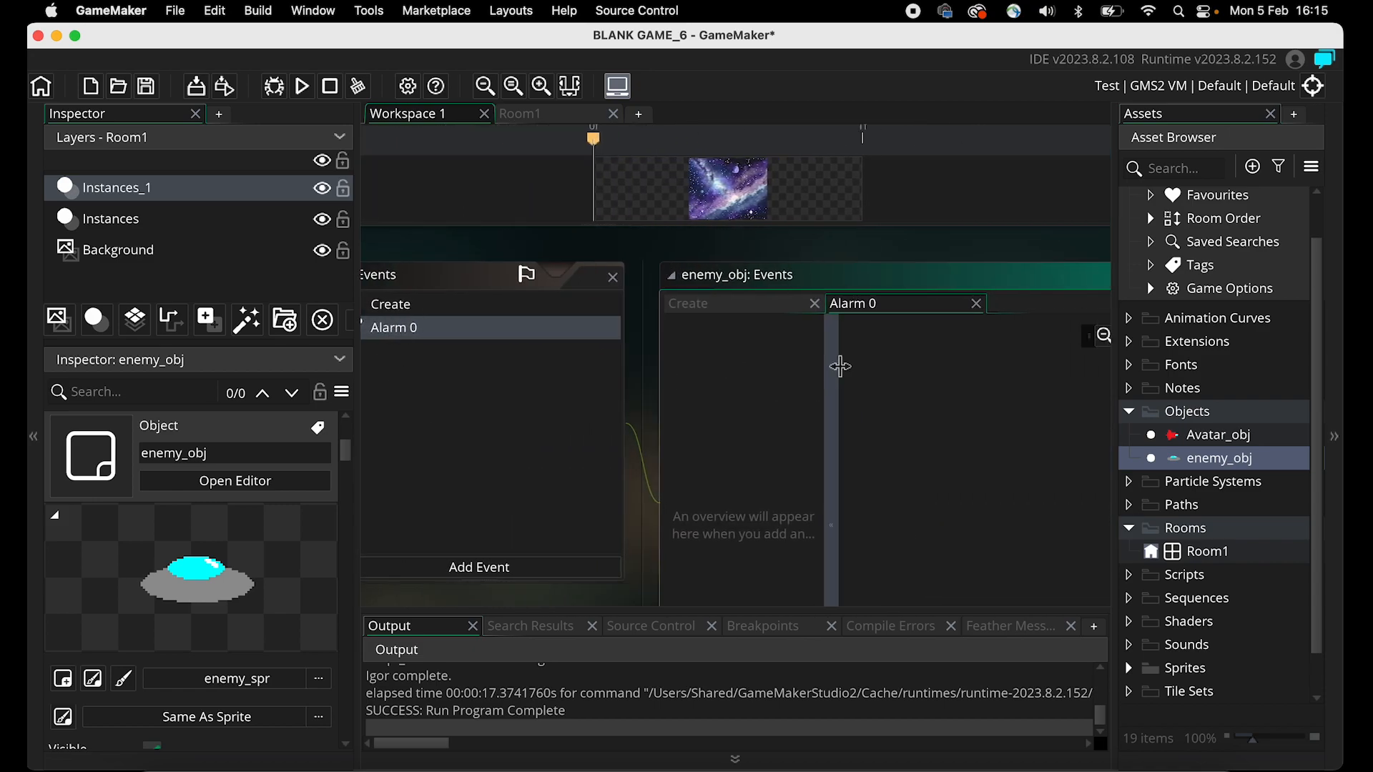
{"action": "key", "text": "ctrl+v"}
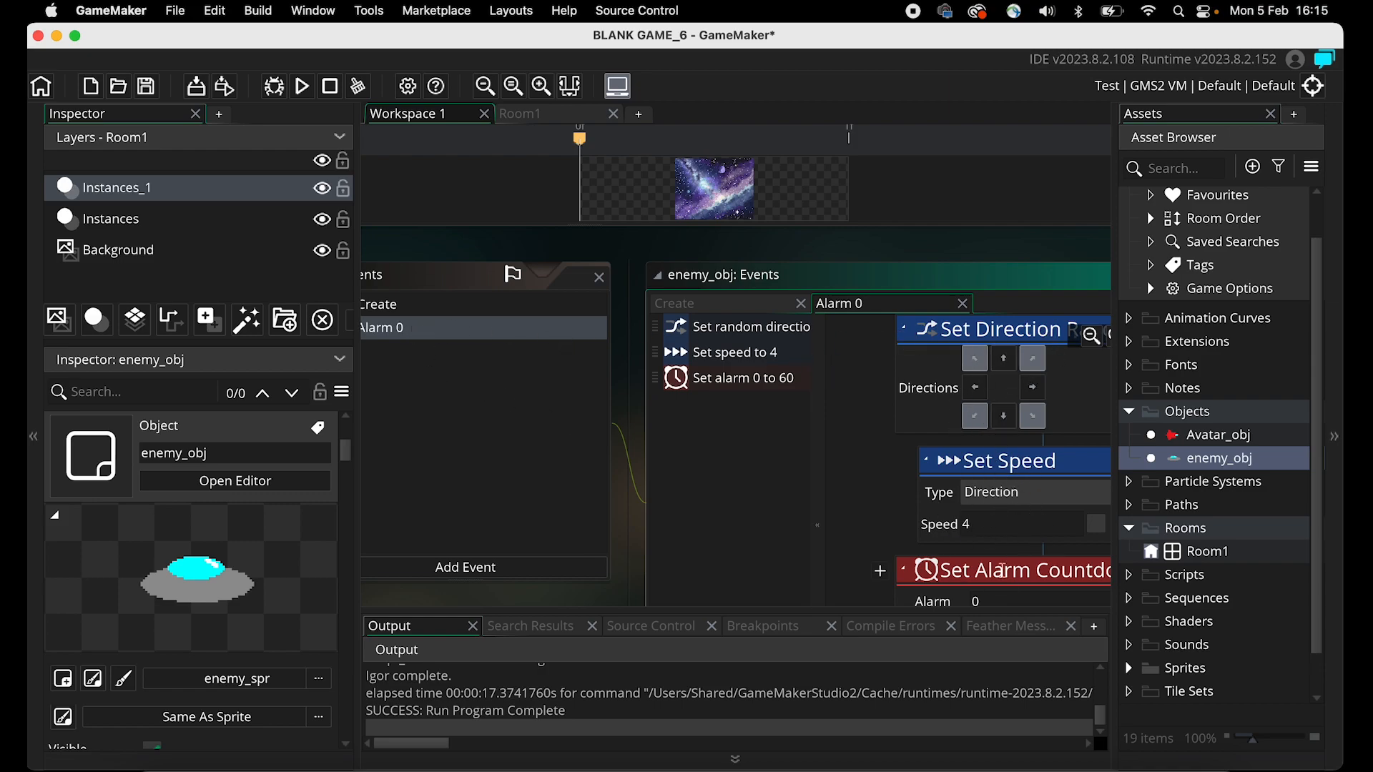
Check the pasted Alarm 0 actions, test-run the game to observe the saucers' movement, and close it.
{"action": "scroll", "coordinate": [890, 520], "scroll_direction": "down", "scroll_amount": 4}
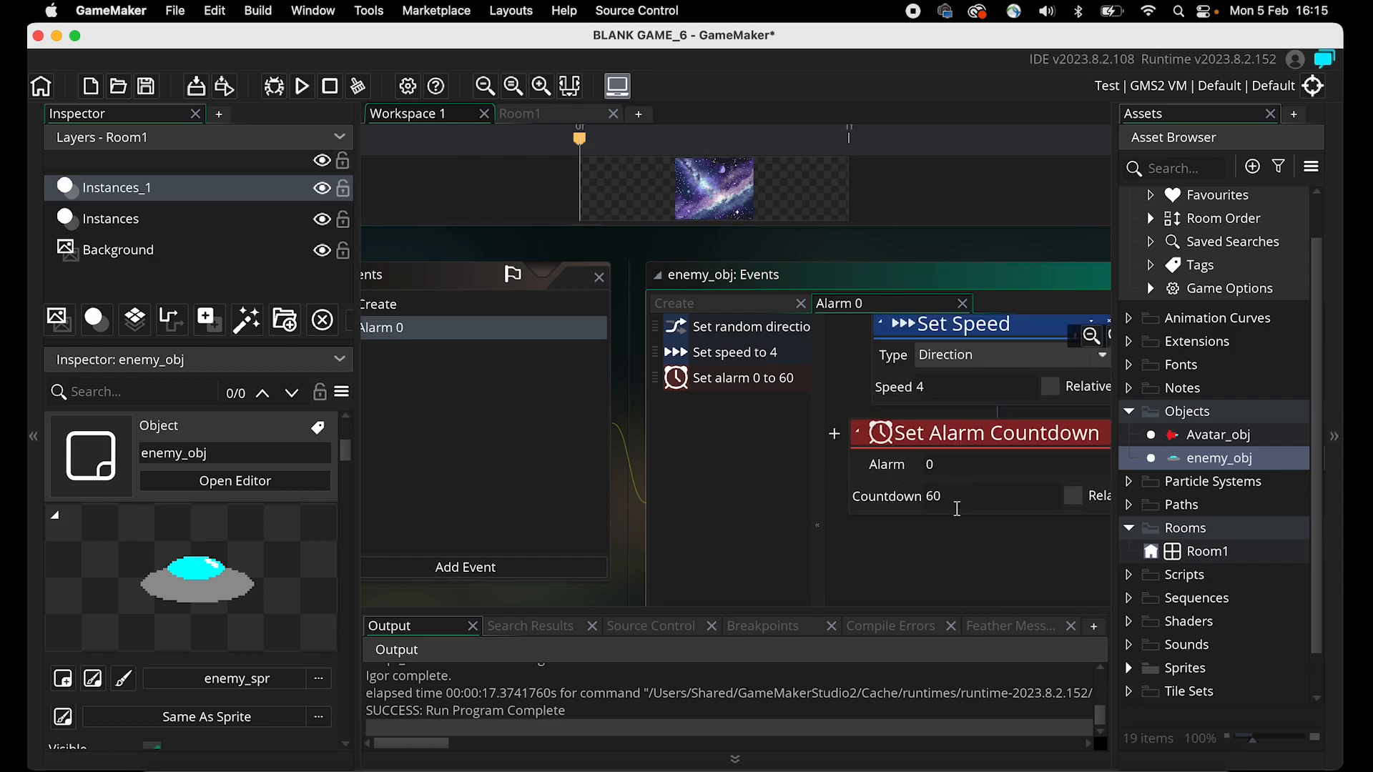
{"action": "left_click", "coordinate": [299, 91]}
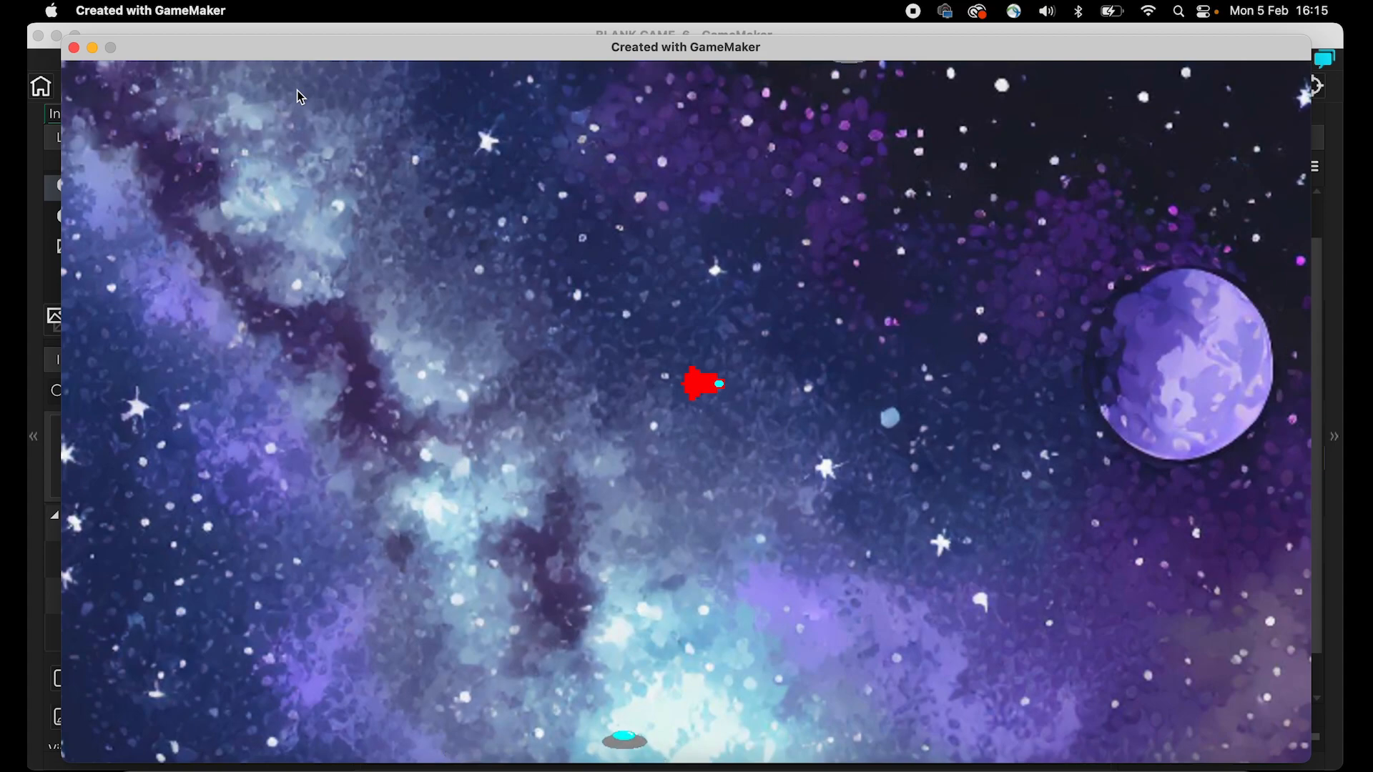
{"action": "left_click", "coordinate": [74, 47]}
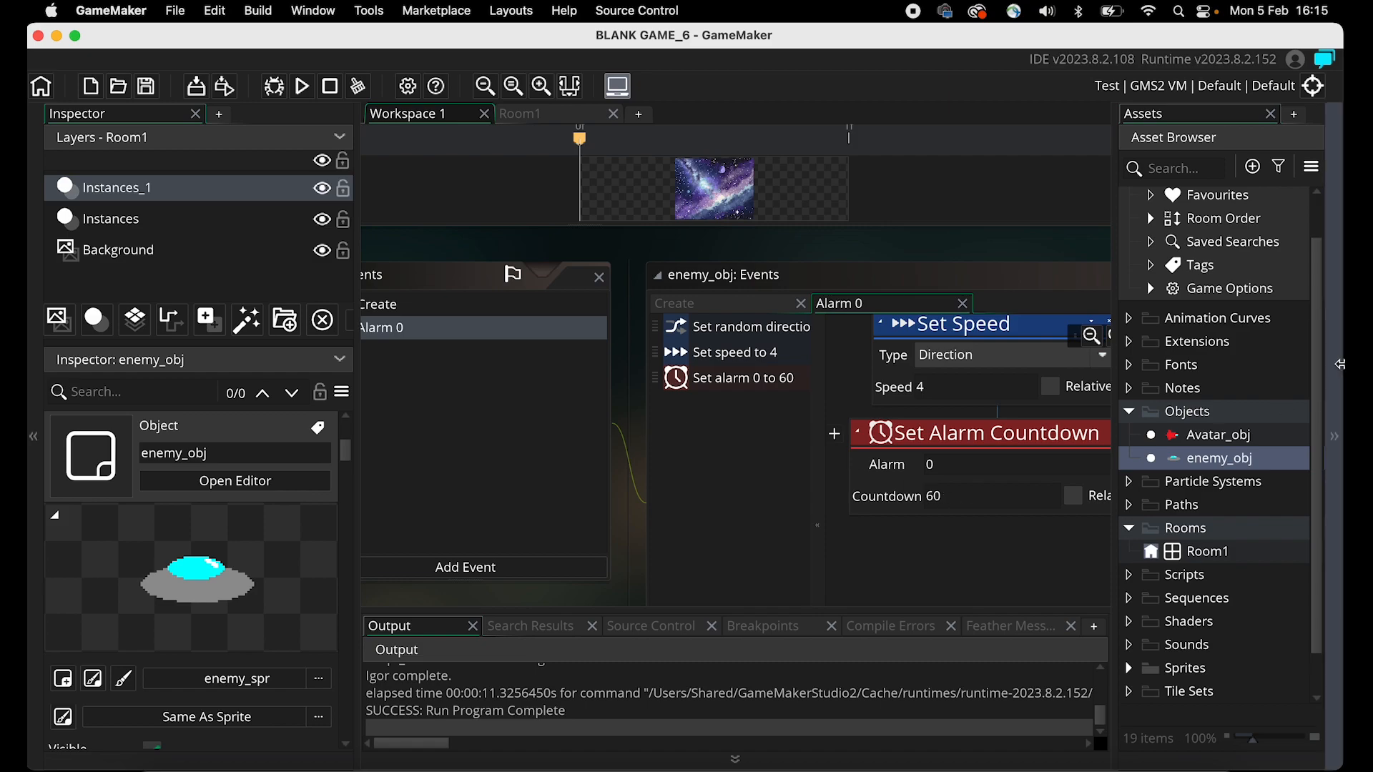
Create a new object in the Objects group and name it wall_obj.
{"action": "left_click", "coordinate": [1191, 419]}
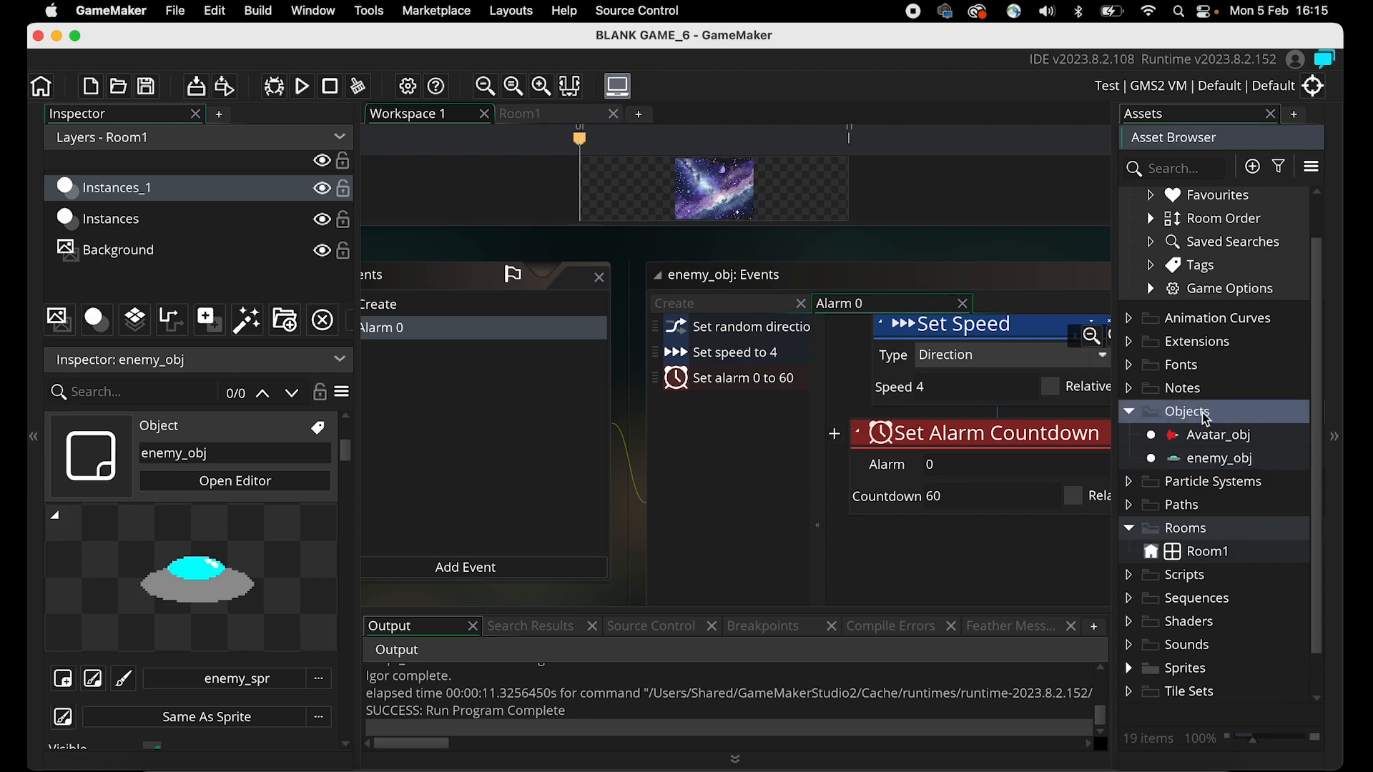
{"action": "right_click", "coordinate": [1206, 420]}
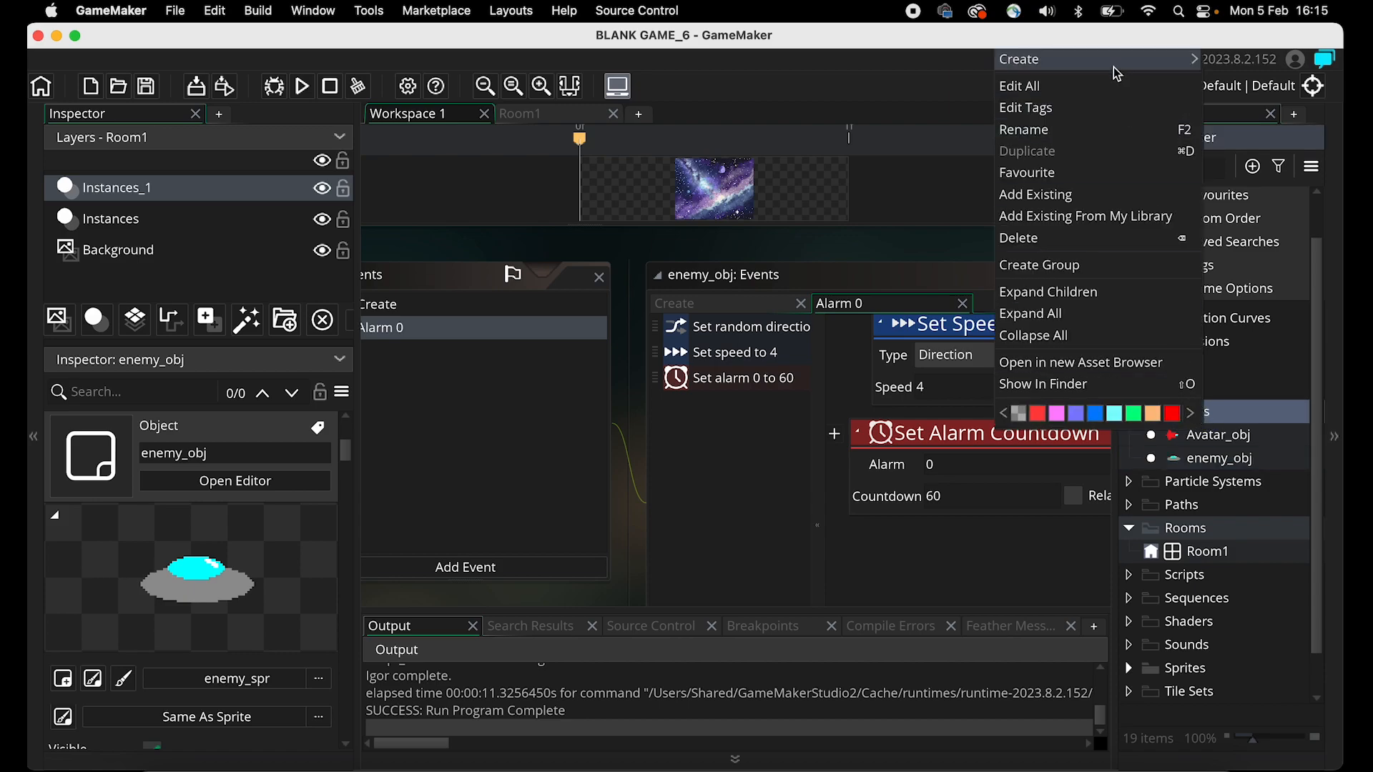
{"action": "mouse_move", "coordinate": [1113, 68]}
{"action": "left_click", "coordinate": [1231, 146]}
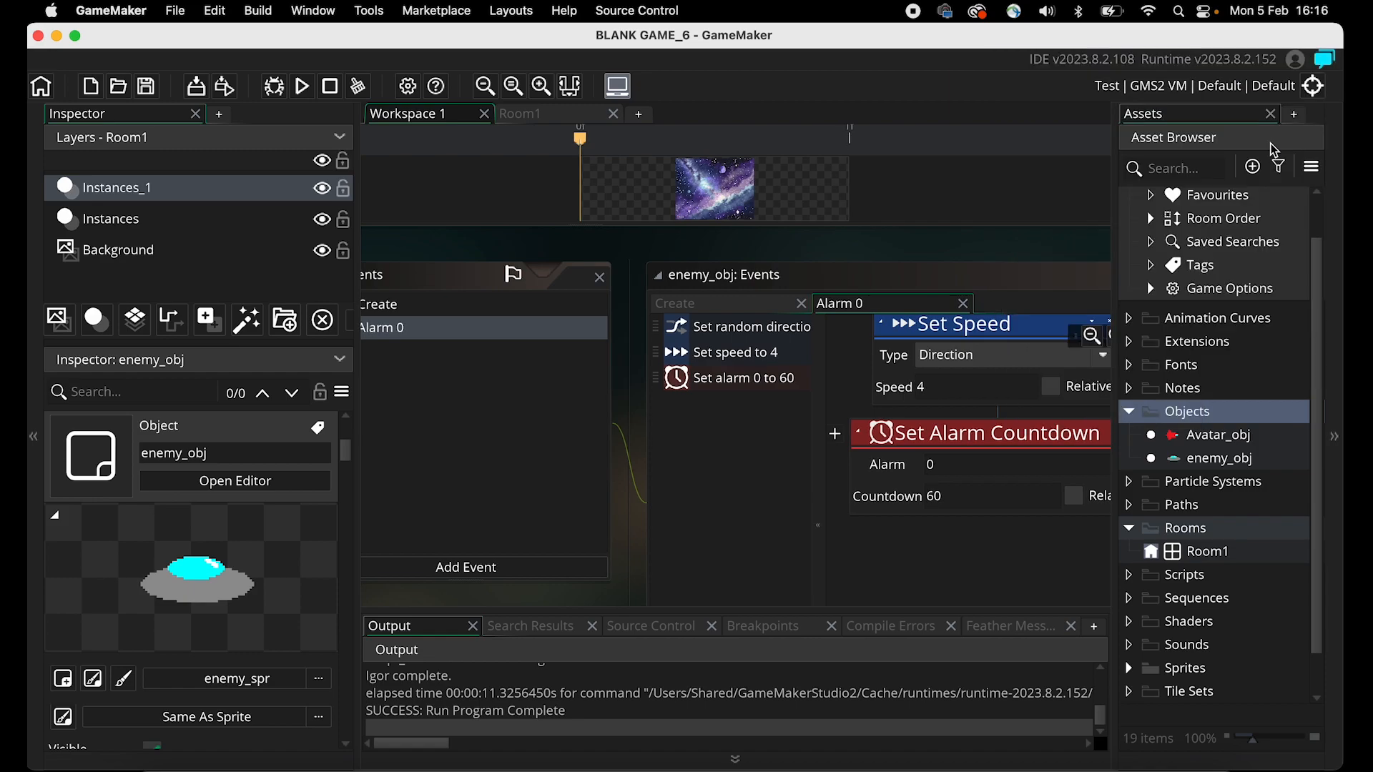
{"action": "double_click", "coordinate": [481, 223]}
{"action": "type", "text": "wall_obj"}
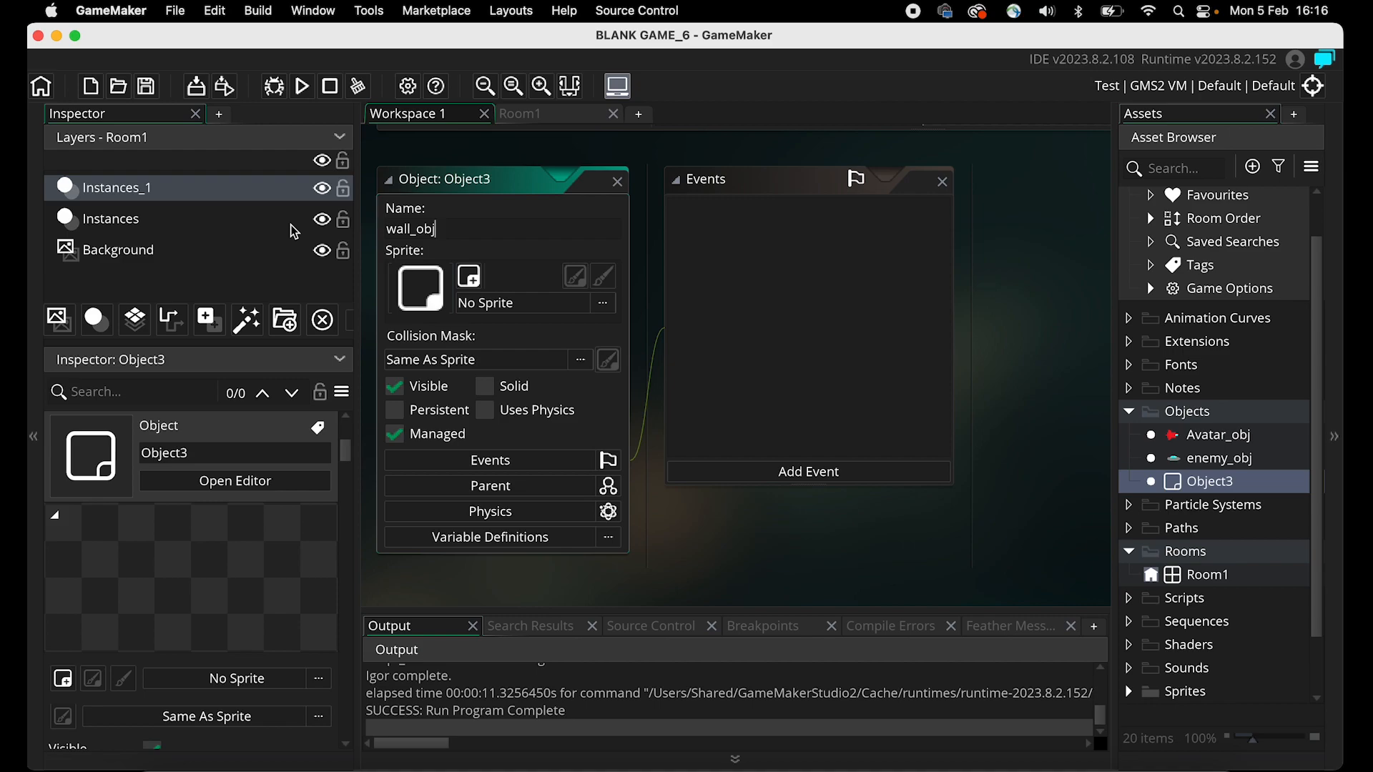
Create a new 64 x 64 sprite for wall_obj and fill its whole image with yellow.
{"action": "left_click", "coordinate": [469, 276]}
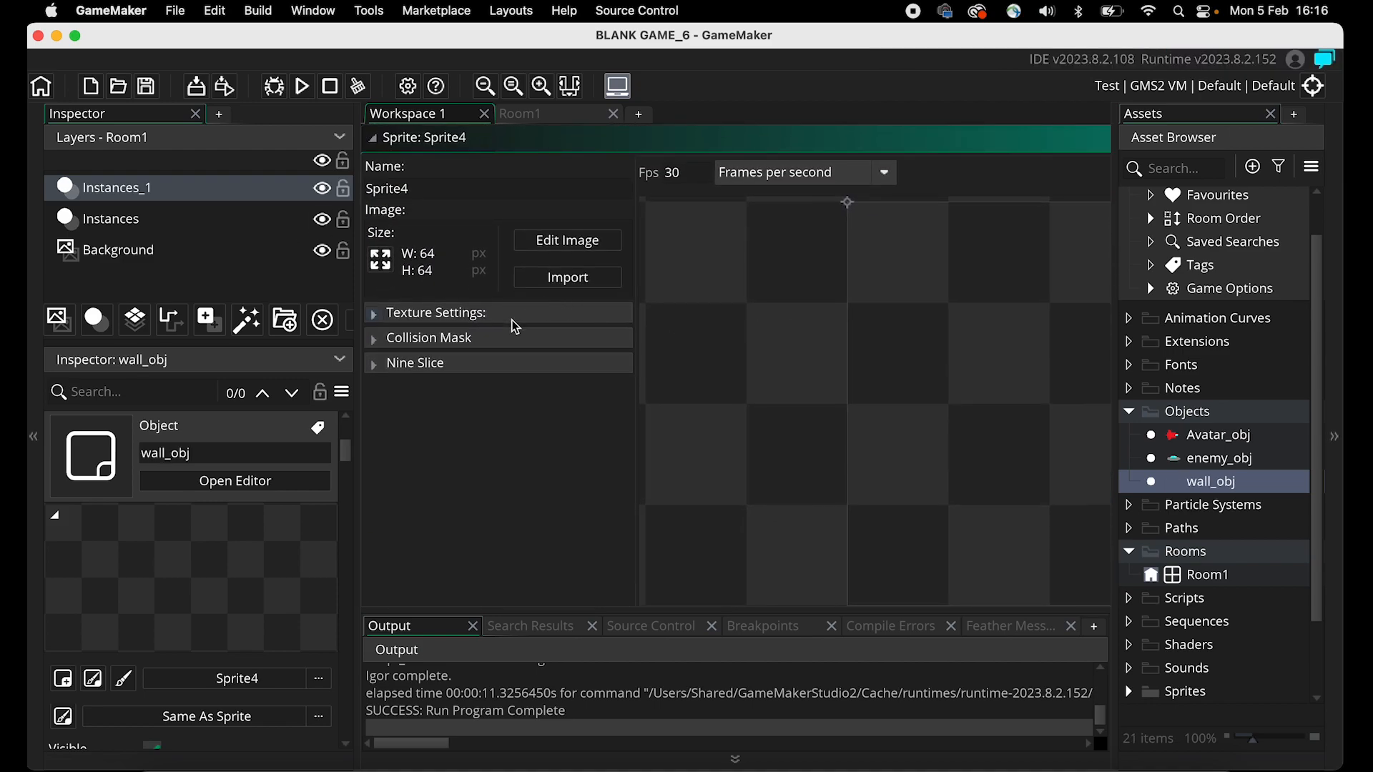
{"action": "left_click", "coordinate": [568, 241]}
{"action": "left_click", "coordinate": [891, 279]}
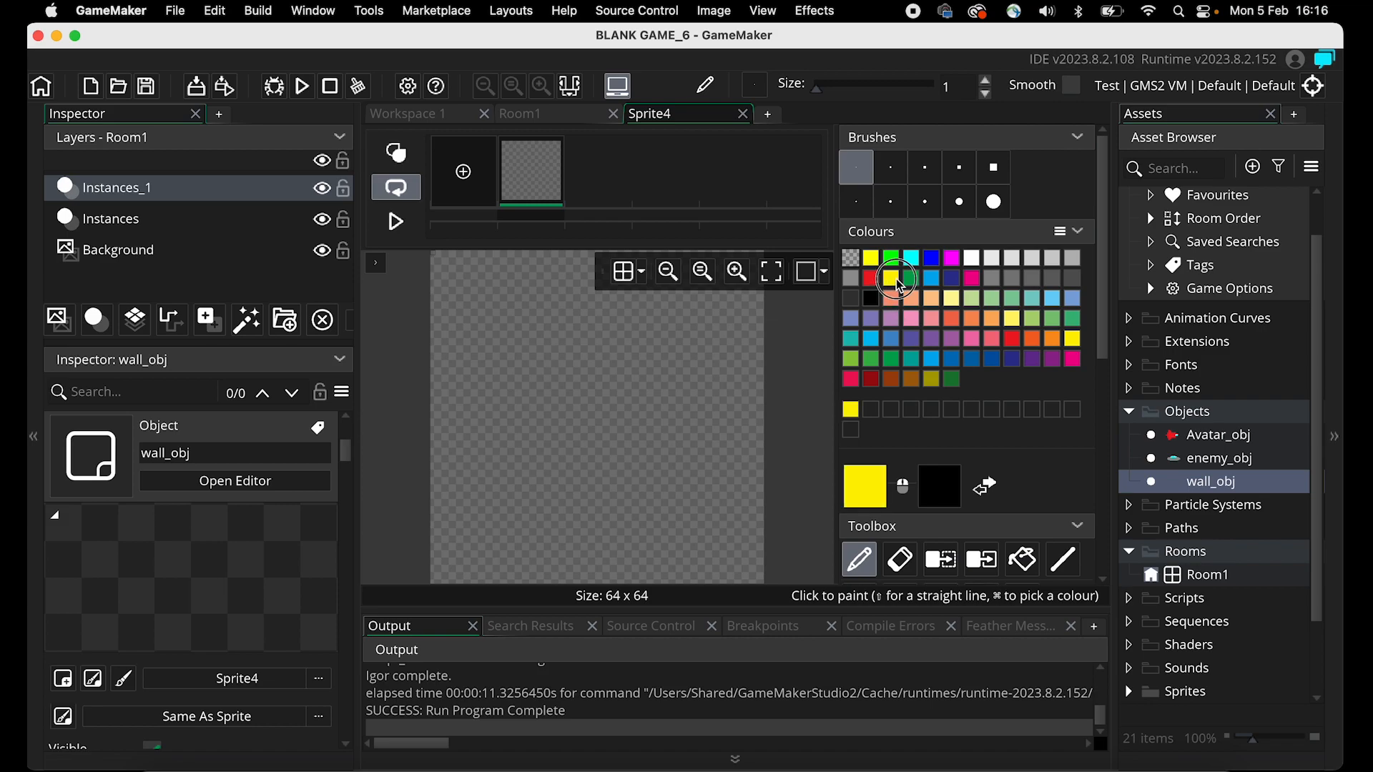
{"action": "scroll", "coordinate": [899, 508], "scroll_direction": "down", "scroll_amount": 5}
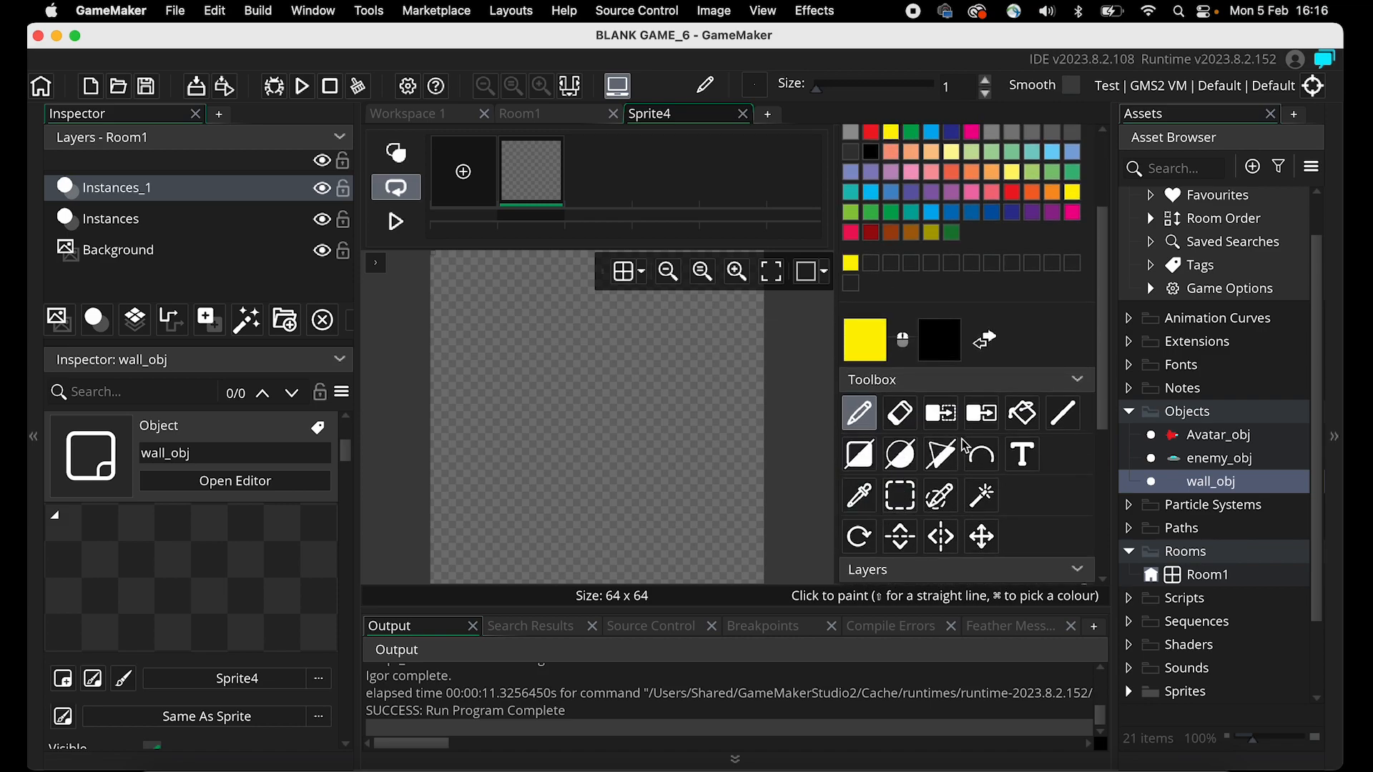
{"action": "scroll", "coordinate": [939, 492], "scroll_direction": "down", "scroll_amount": 1}
{"action": "left_click", "coordinate": [1023, 401]}
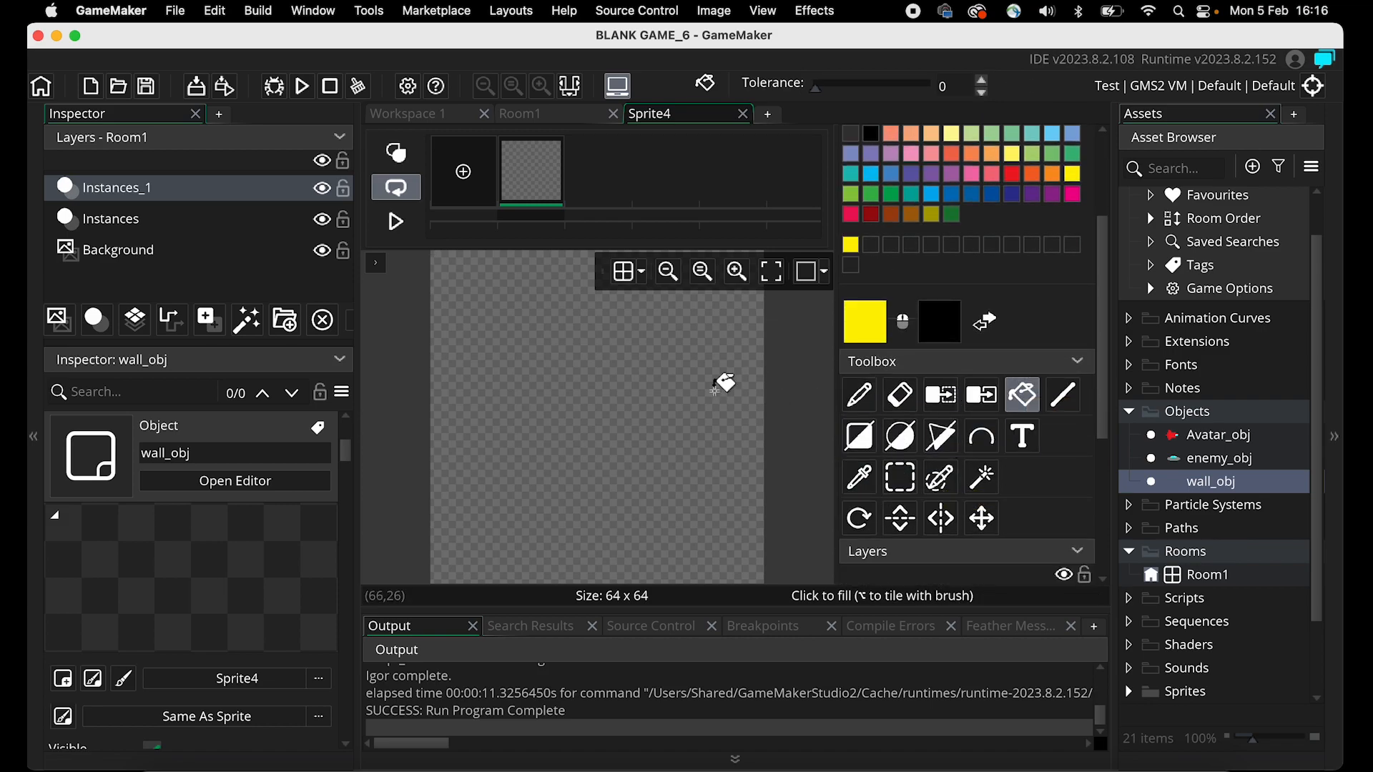
{"action": "left_click", "coordinate": [684, 387]}
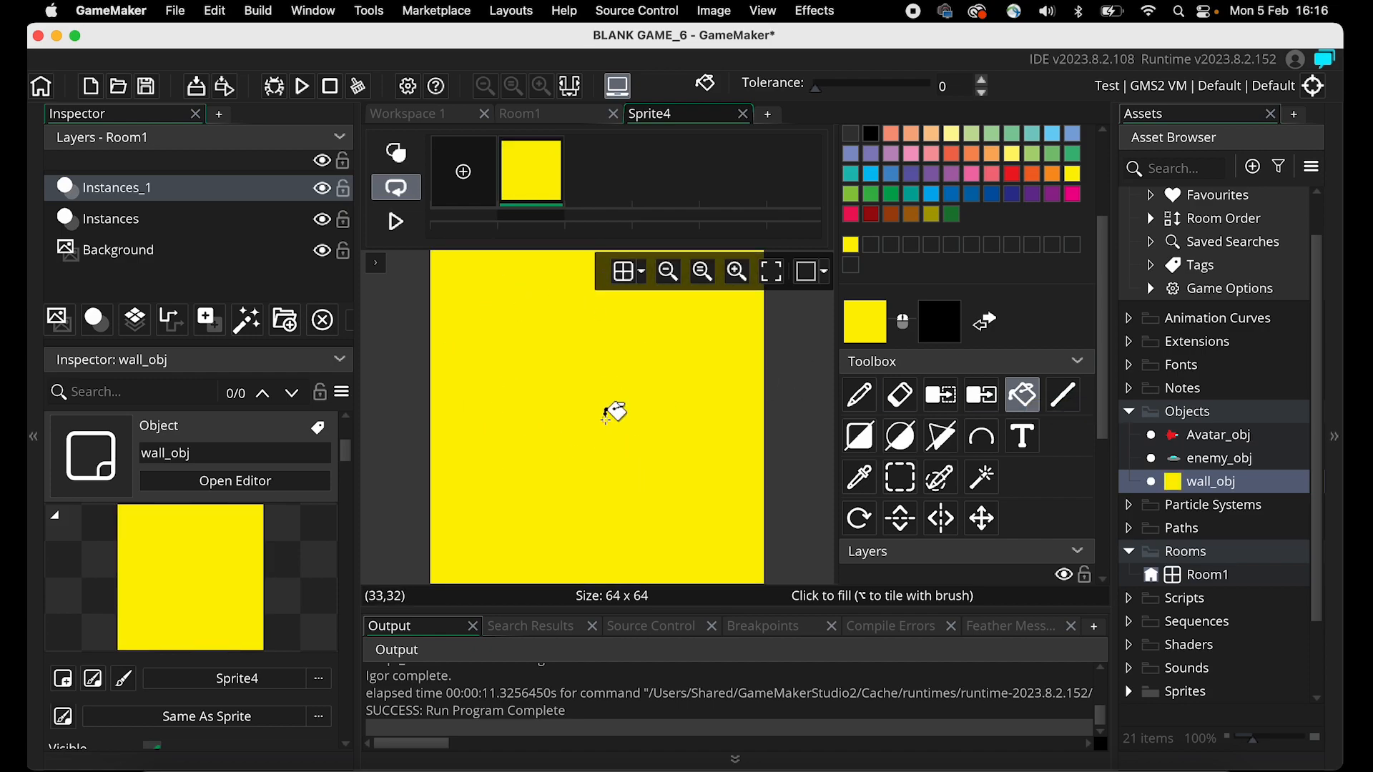
Close the image editor and rename wall_obj's new sprite to wall_spr.
{"action": "left_click", "coordinate": [744, 114]}
{"action": "double_click", "coordinate": [465, 188]}
{"action": "type", "text": "wall_spr"}
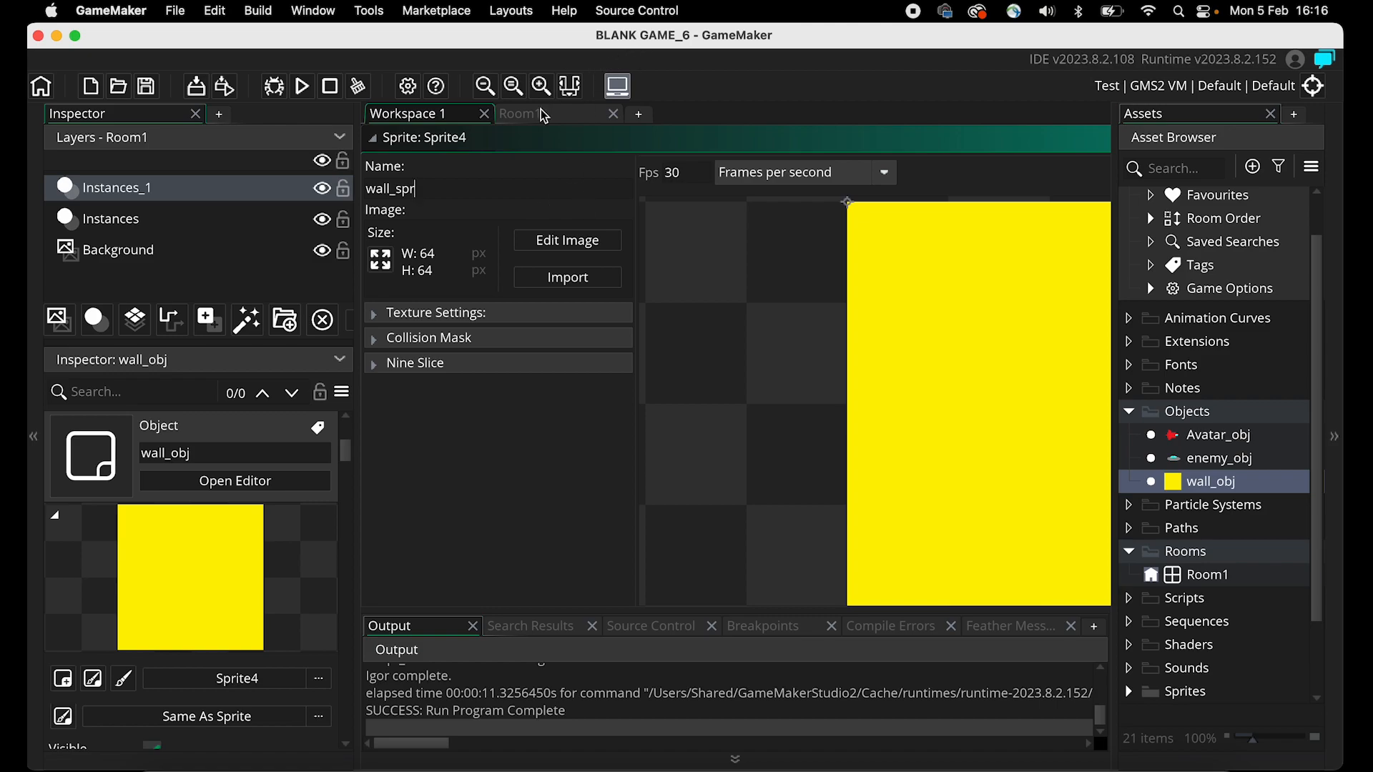
Reopen wall_obj from the assets and make it solid.
{"action": "left_click", "coordinate": [563, 118]}
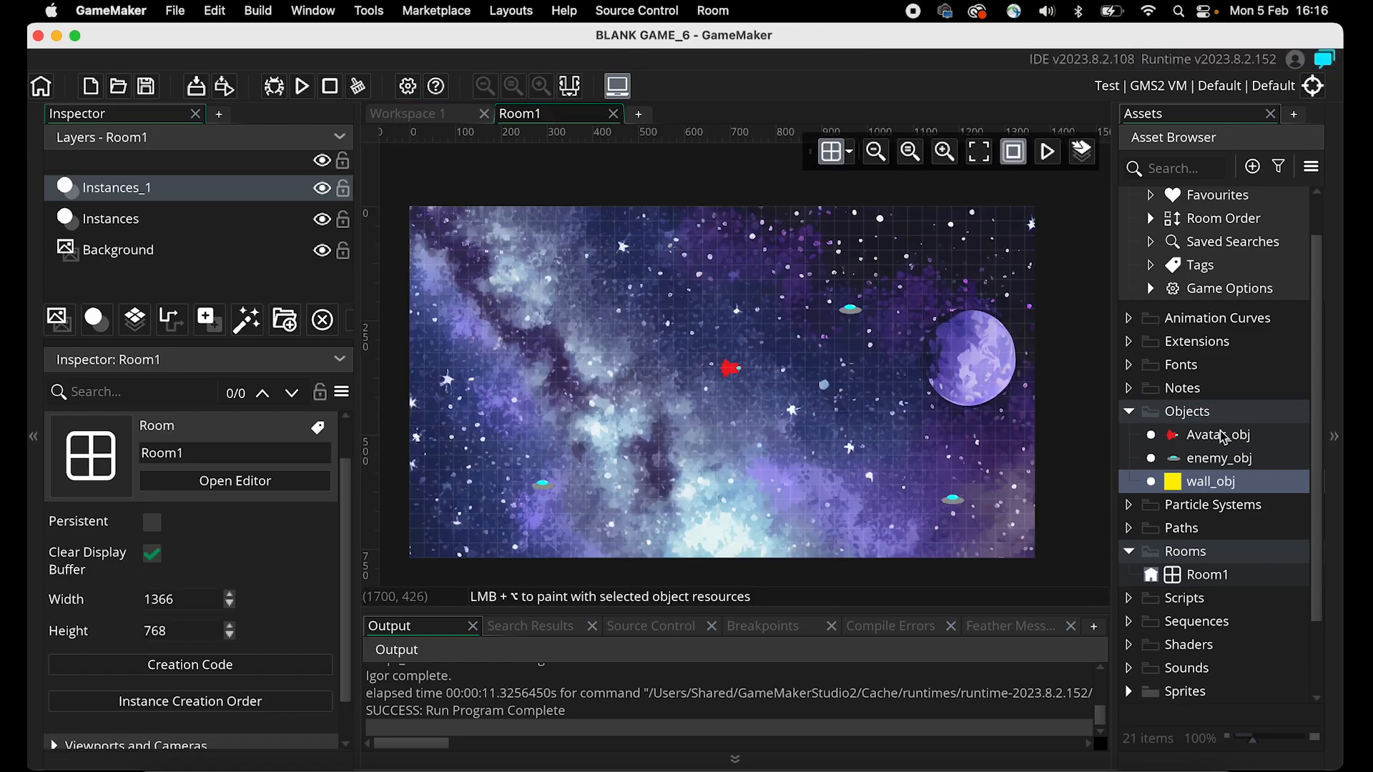
{"action": "left_click", "coordinate": [1174, 486]}
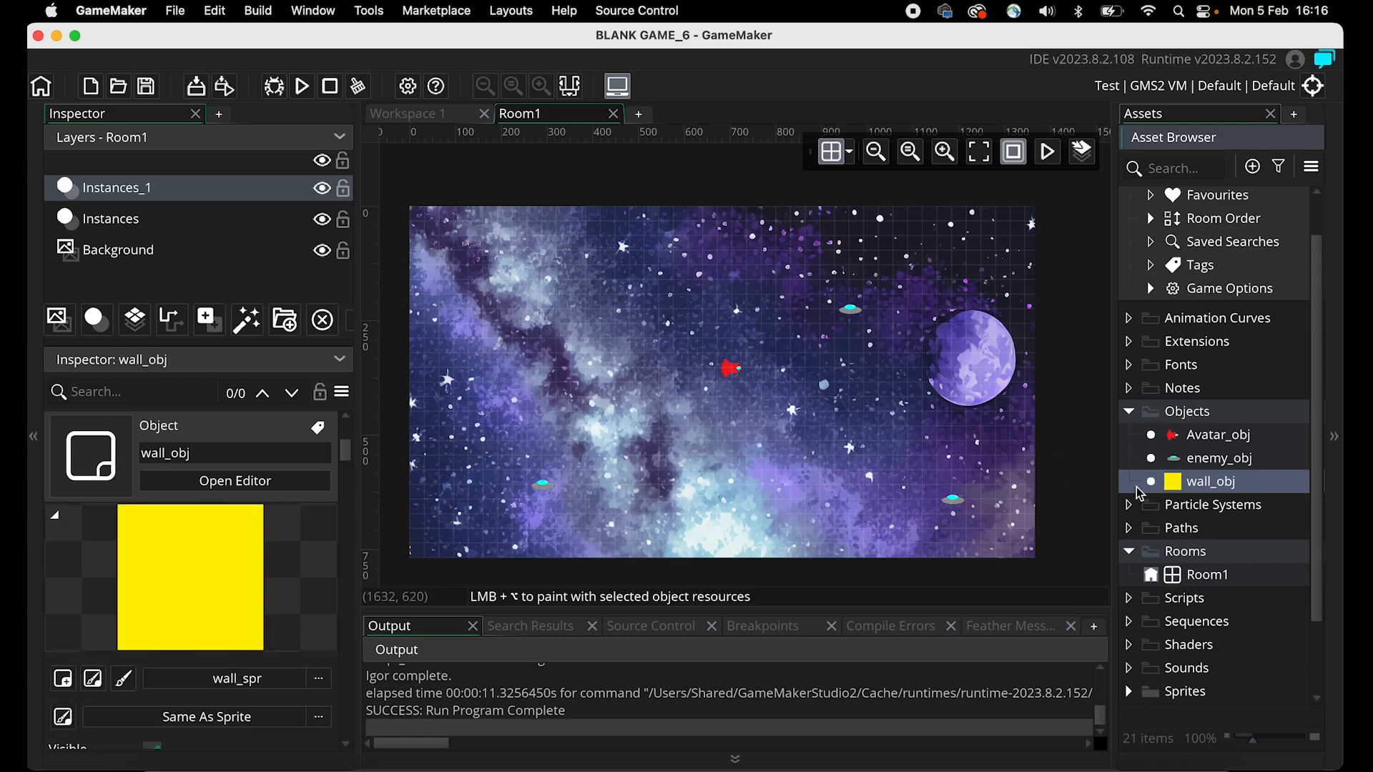
{"action": "left_click", "coordinate": [1183, 485]}
{"action": "double_click", "coordinate": [1183, 486]}
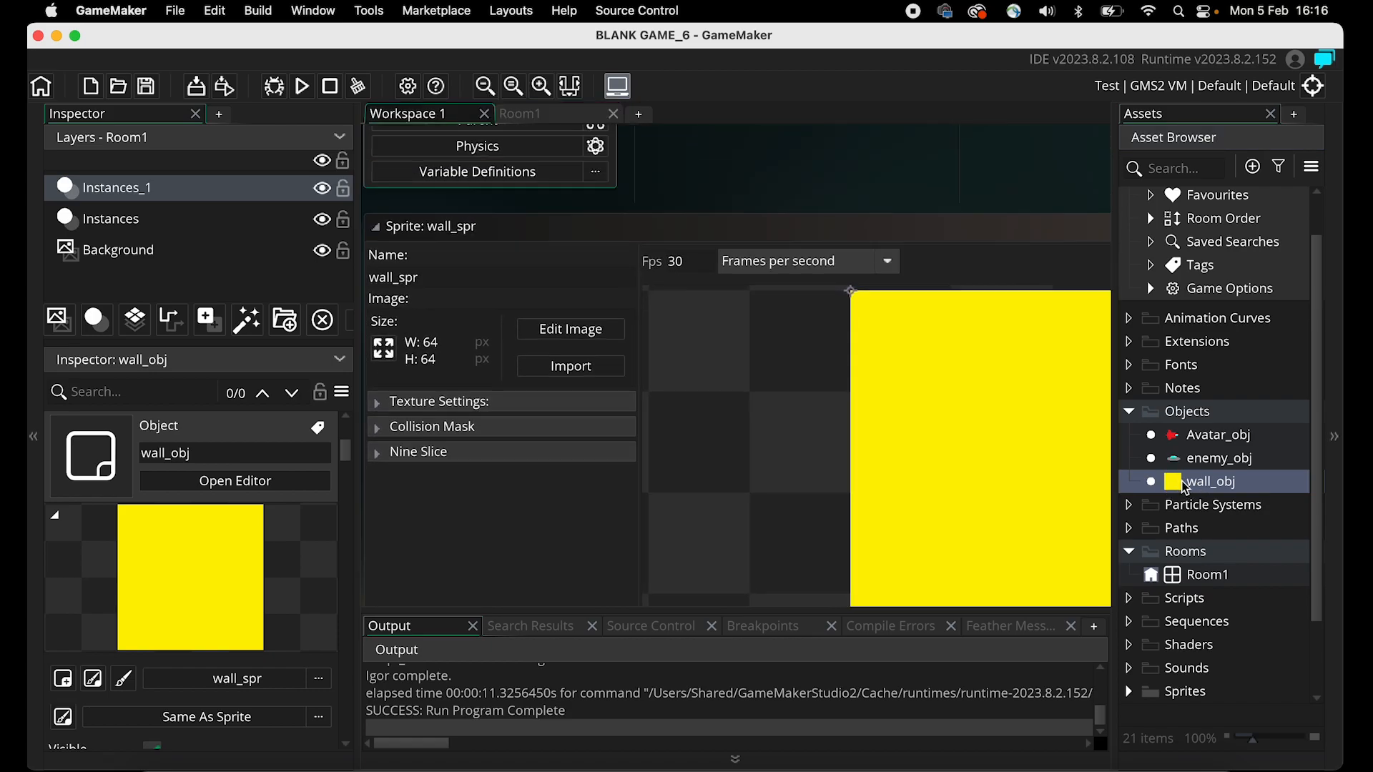
{"action": "left_click", "coordinate": [488, 398]}
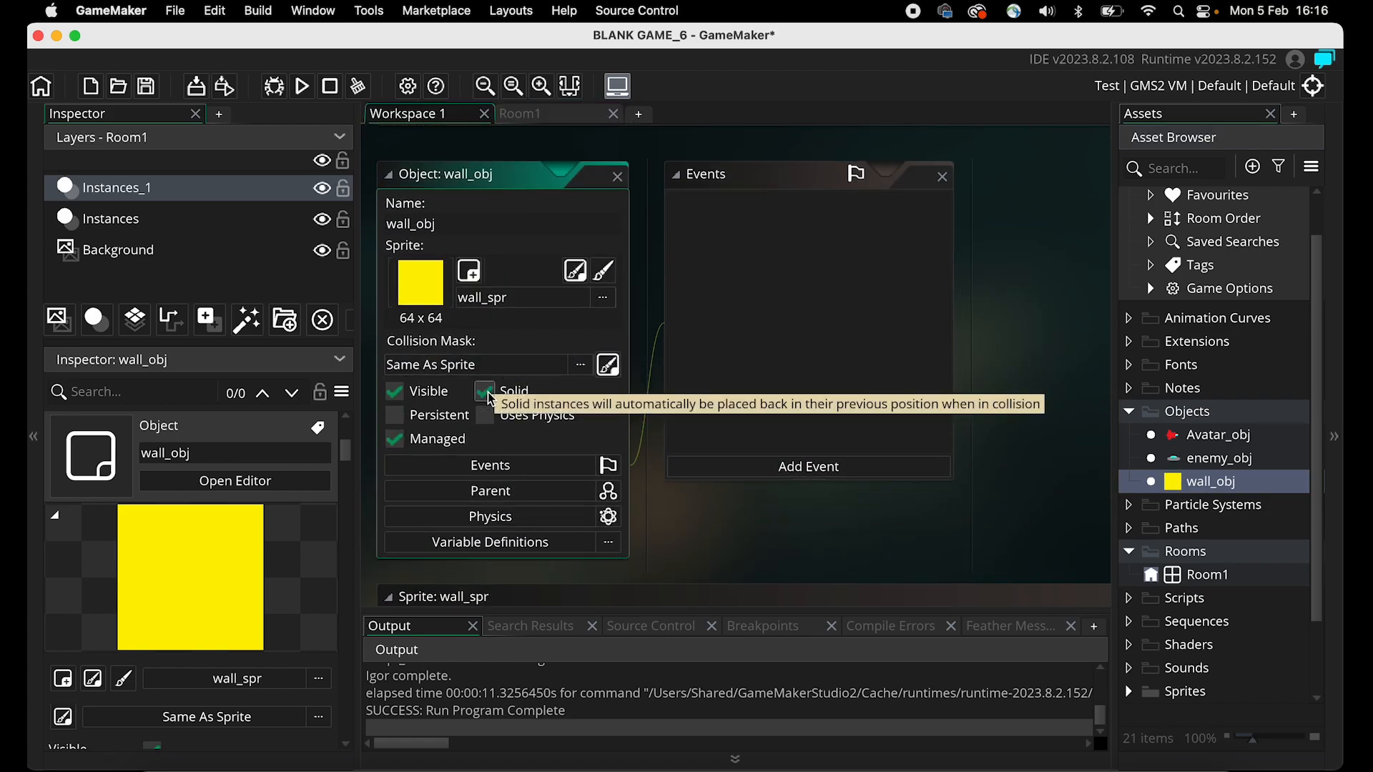
{"action": "scroll", "coordinate": [833, 495], "scroll_direction": "down", "scroll_amount": 10}
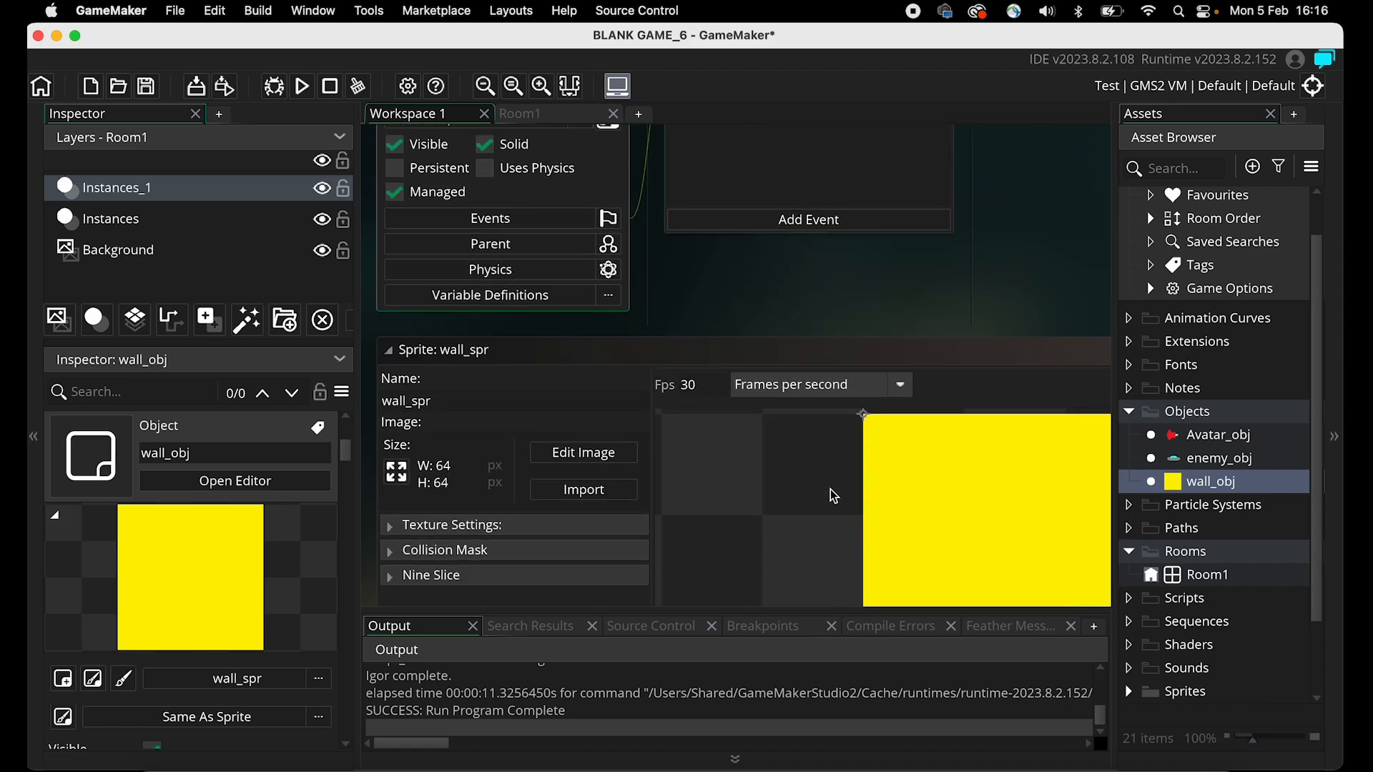
{"action": "scroll", "coordinate": [833, 496], "scroll_direction": "down", "scroll_amount": 10}
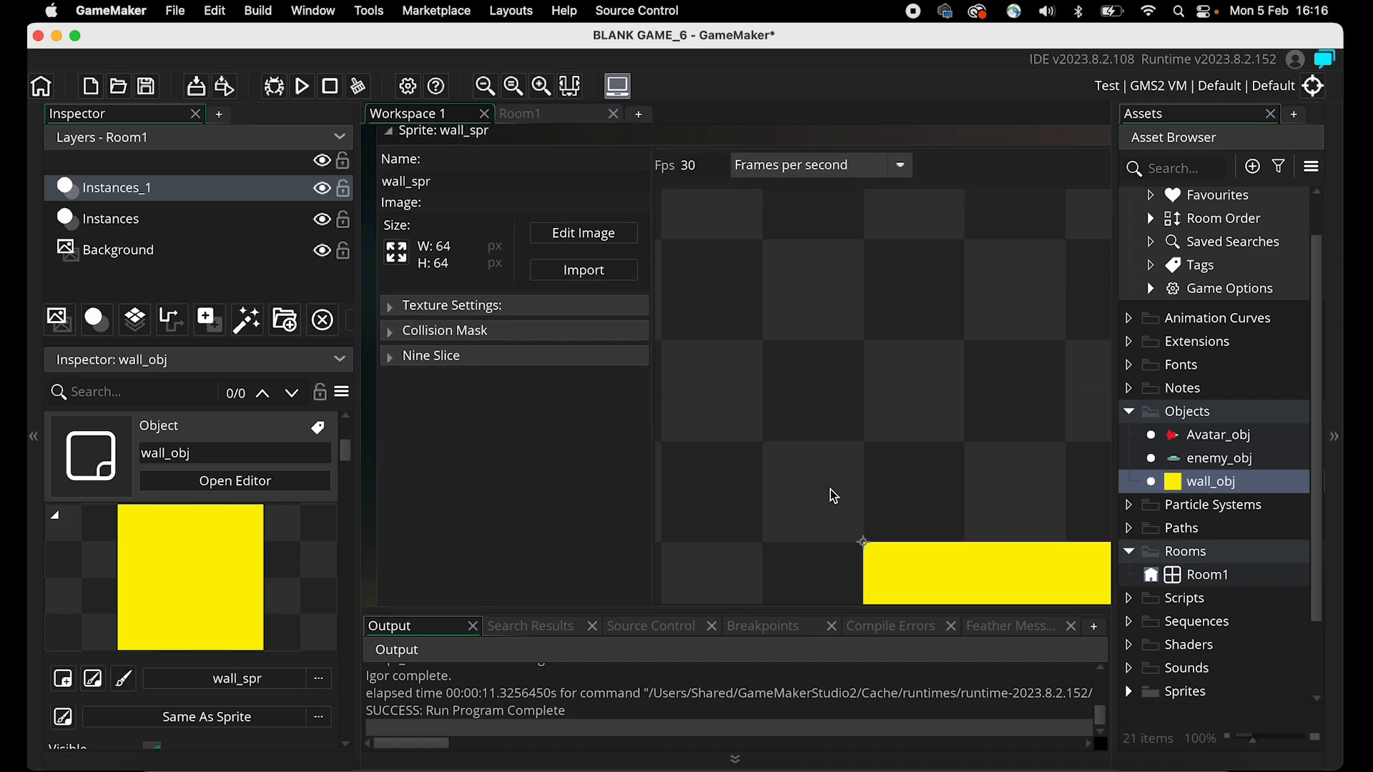
{"action": "scroll", "coordinate": [936, 455], "scroll_direction": "up", "scroll_amount": 5}
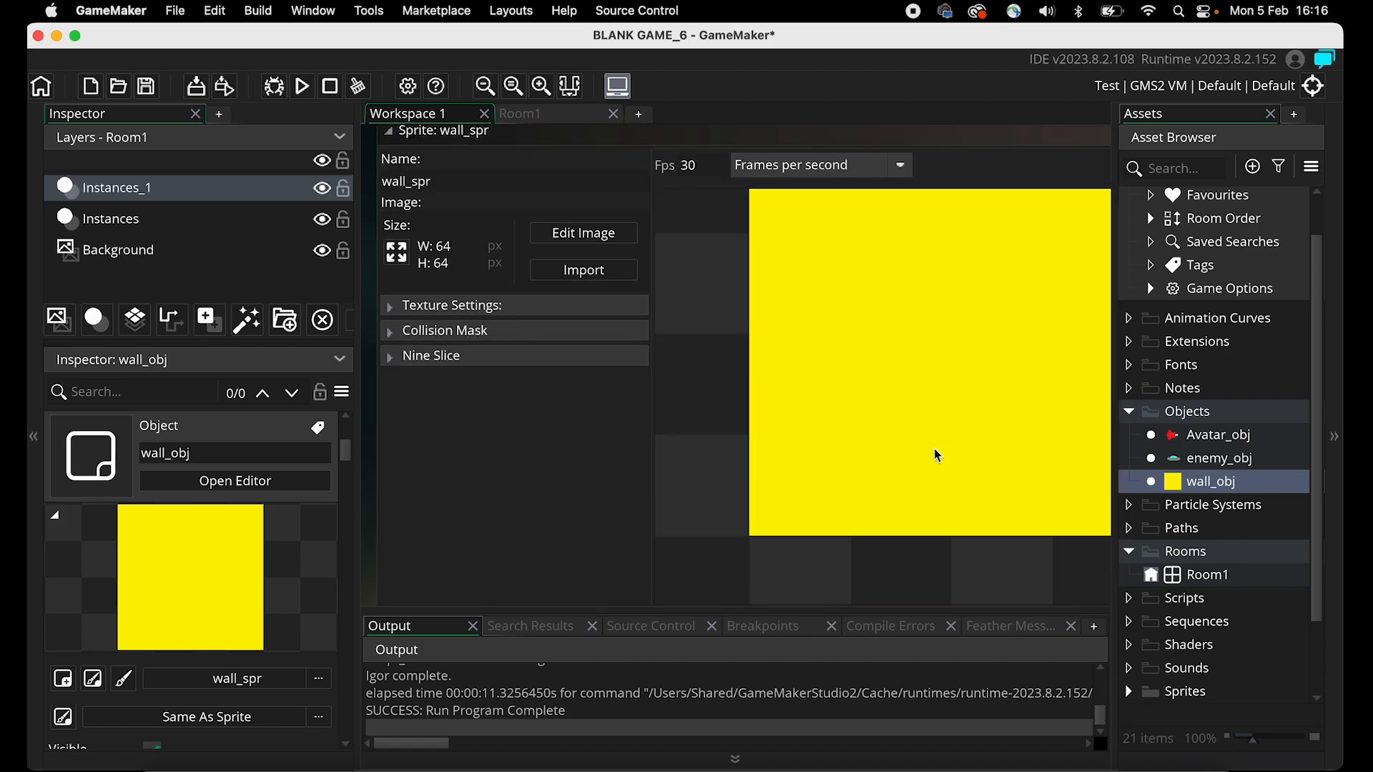
Open Room1 and place wall_obj blocks along all four edges of the room to form a continuous border.
{"action": "scroll", "coordinate": [648, 160], "scroll_direction": "up", "scroll_amount": 8}
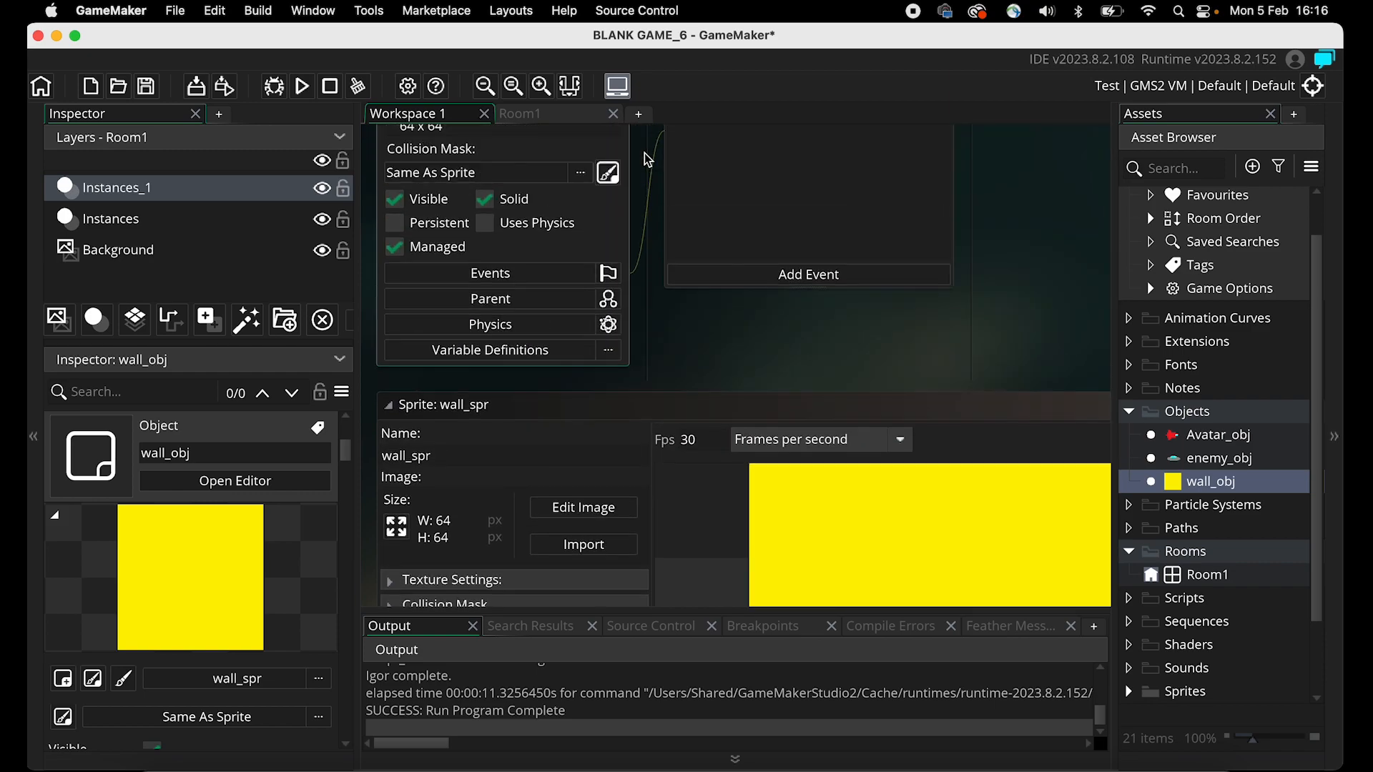
{"action": "left_click", "coordinate": [1172, 577]}
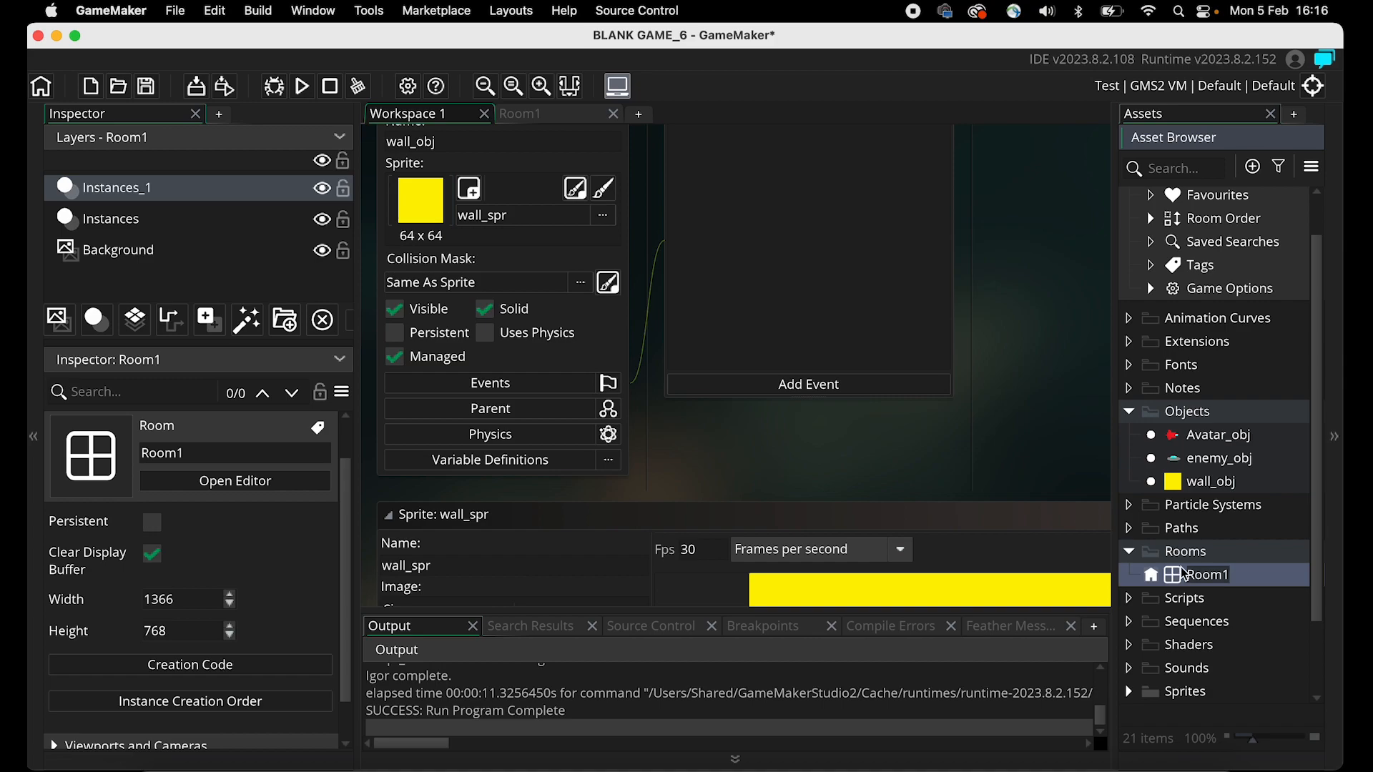
{"action": "double_click", "coordinate": [1173, 577]}
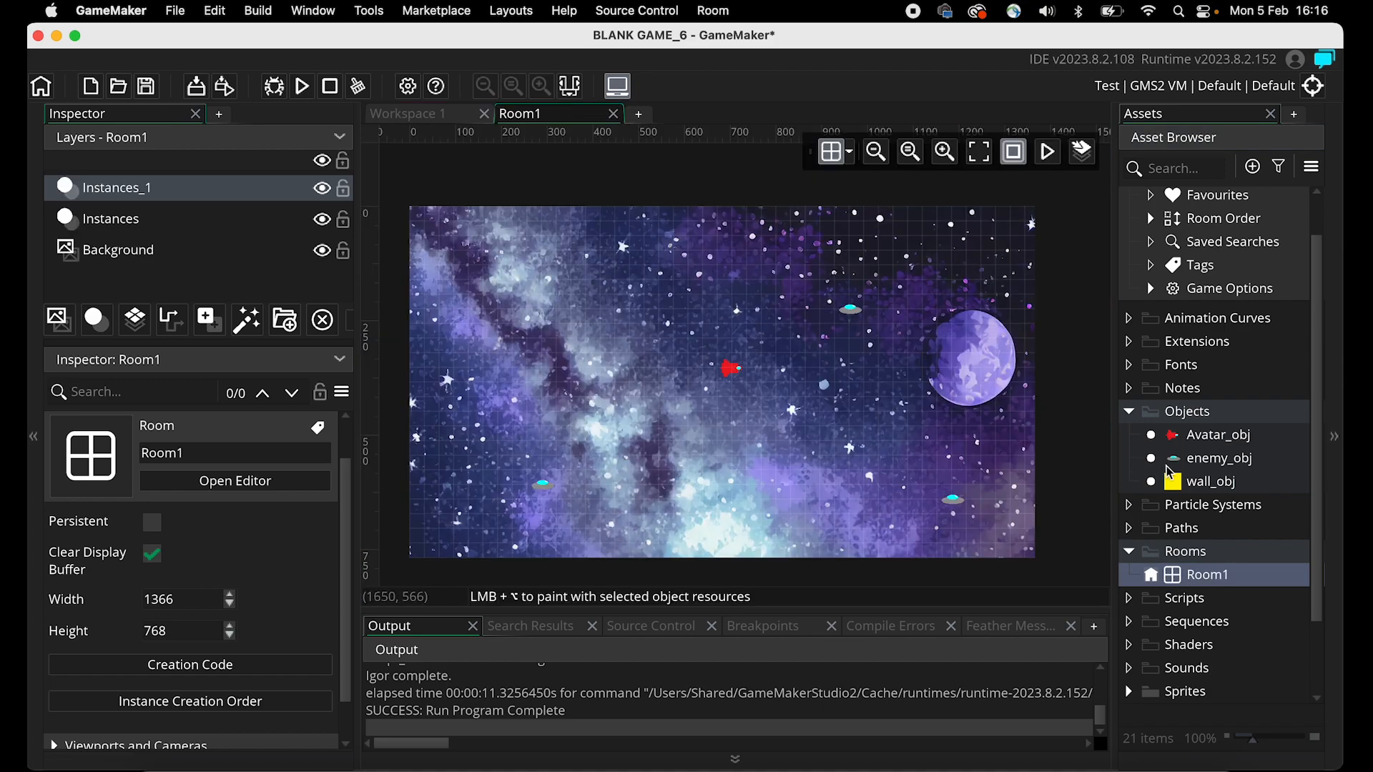
{"action": "mouse_move", "coordinate": [1183, 490]}
{"action": "left_mouse_down"}
{"action": "mouse_move", "coordinate": [974, 394]}
{"action": "mouse_move", "coordinate": [1042, 411]}
{"action": "mouse_move", "coordinate": [1007, 383]}
{"action": "mouse_move", "coordinate": [1012, 191]}
{"action": "mouse_move", "coordinate": [1024, 543]}
{"action": "mouse_move", "coordinate": [422, 546]}
{"action": "mouse_move", "coordinate": [409, 533]}
{"action": "mouse_move", "coordinate": [408, 192]}
{"action": "mouse_move", "coordinate": [484, 215]}
{"action": "mouse_move", "coordinate": [1014, 218]}
{"action": "mouse_move", "coordinate": [1040, 239]}
{"action": "mouse_move", "coordinate": [996, 268]}
{"action": "mouse_move", "coordinate": [922, 276]}
{"action": "mouse_move", "coordinate": [942, 275]}
{"action": "mouse_move", "coordinate": [974, 239]}
{"action": "mouse_move", "coordinate": [1050, 222]}
{"action": "mouse_move", "coordinate": [1006, 293]}
{"action": "left_mouse_up"}
{"action": "left_click", "coordinate": [1008, 290]}
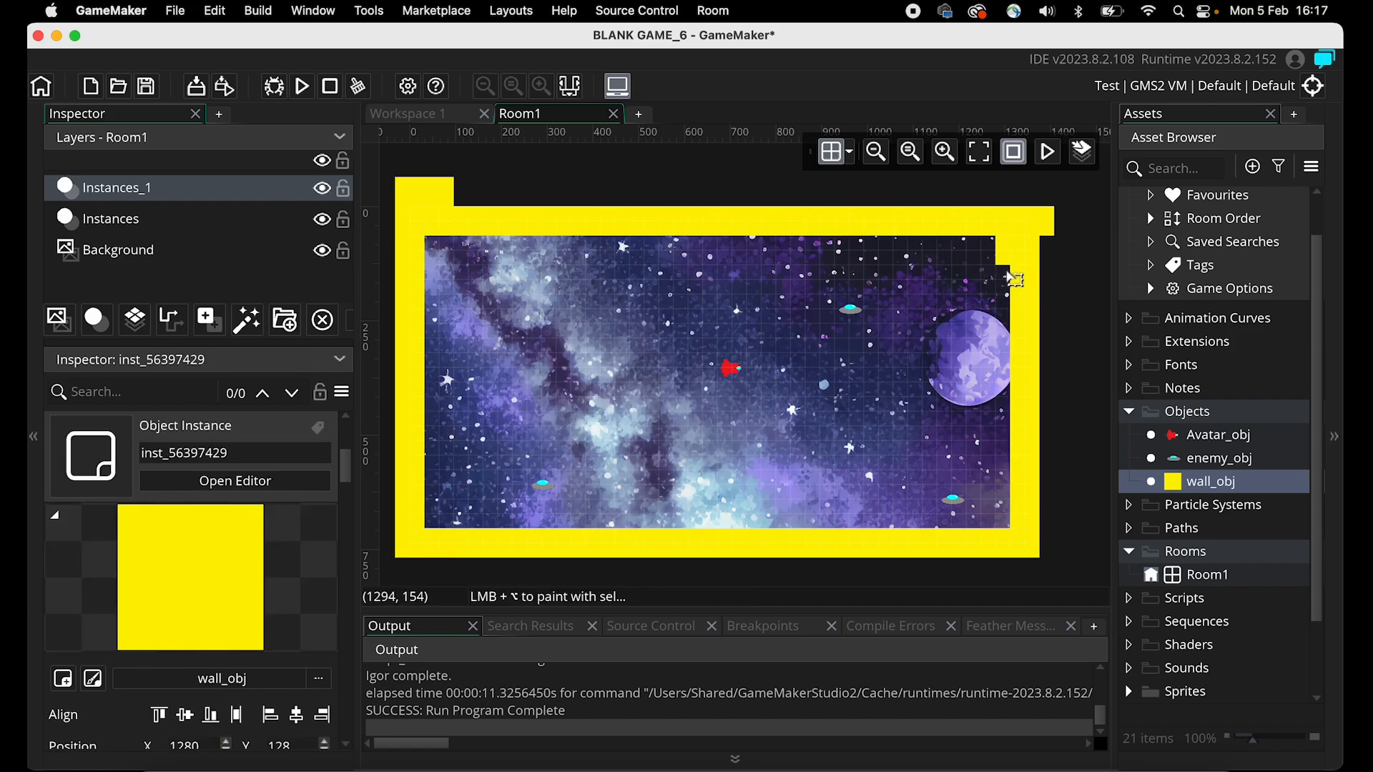
Delete the stray wall_obj blocks inside the upper-right corner, above the upper-left corner and beyond the border's upper-right end.
{"action": "left_click", "coordinate": [1003, 250]}
{"action": "left_click", "coordinate": [436, 195]}
{"action": "key", "text": "Delete"}
{"action": "left_click", "coordinate": [418, 191]}
{"action": "key", "text": "Delete"}
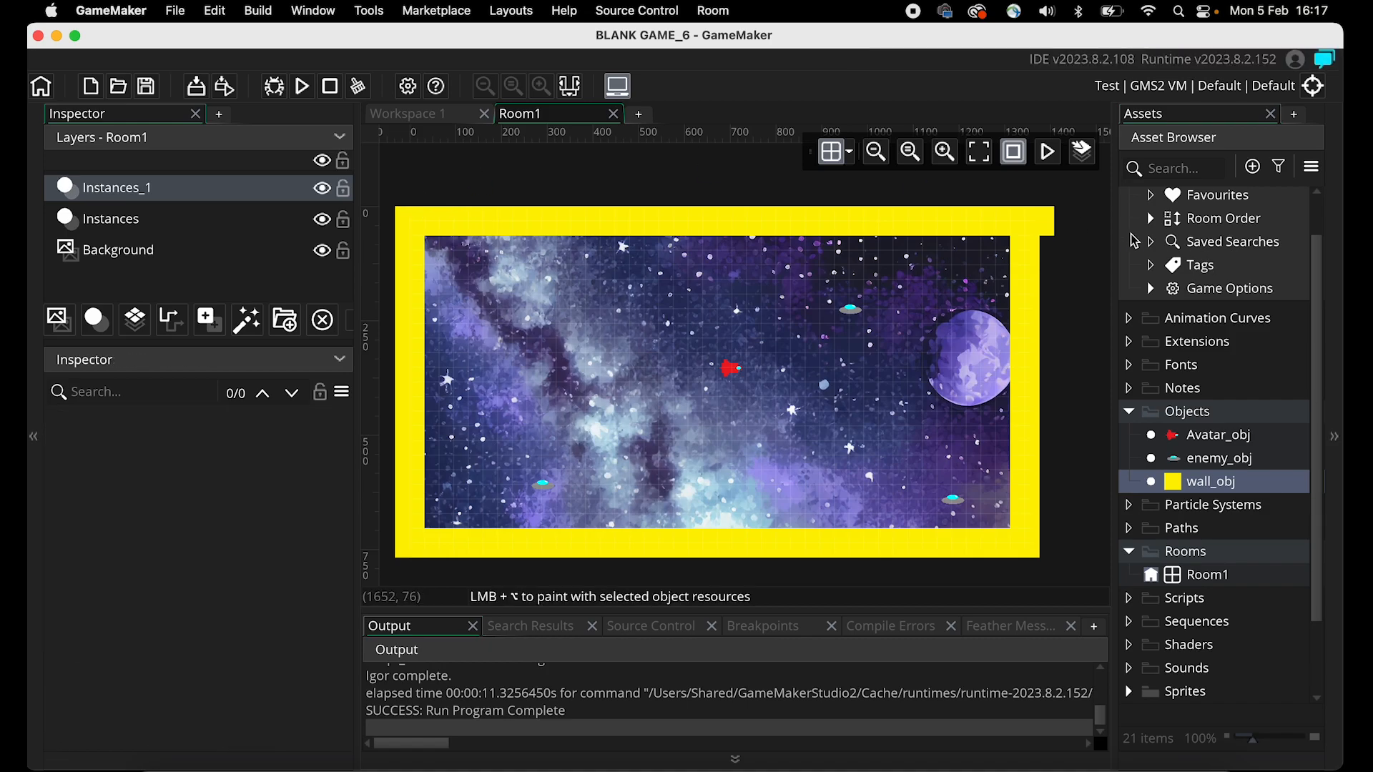
{"action": "left_click", "coordinate": [1047, 218]}
{"action": "key", "text": "Delete"}
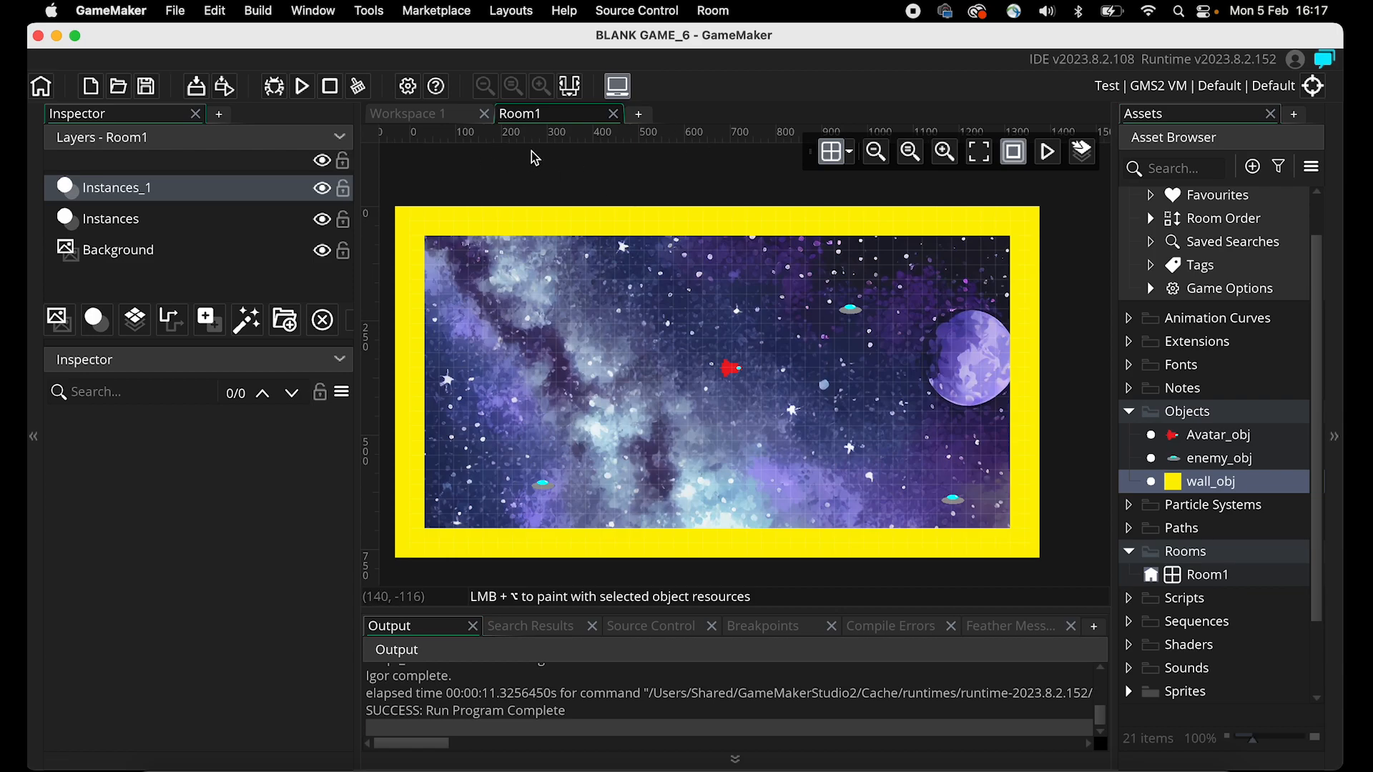
Open enemy_obj and add a collision event with wall_obj.
{"action": "double_click", "coordinate": [1180, 461]}
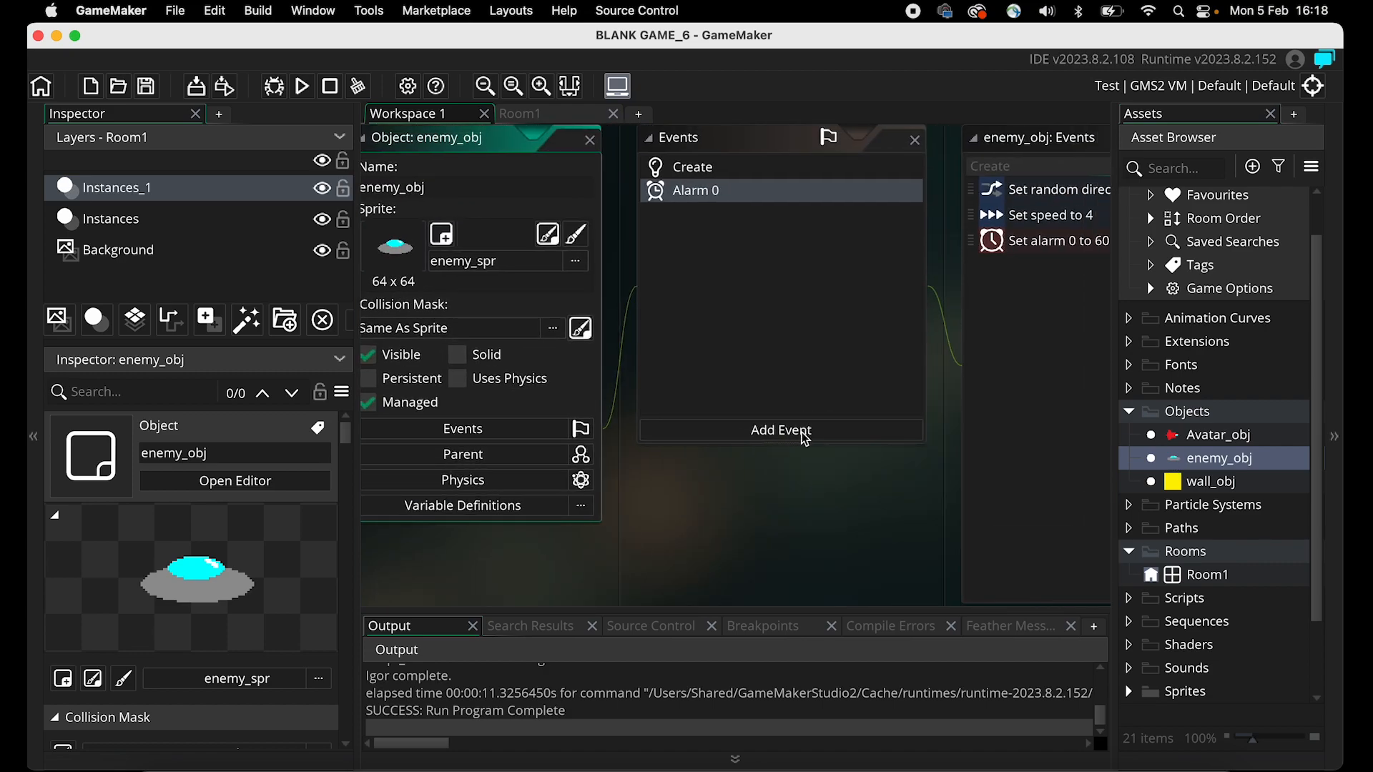
{"action": "left_click", "coordinate": [751, 430]}
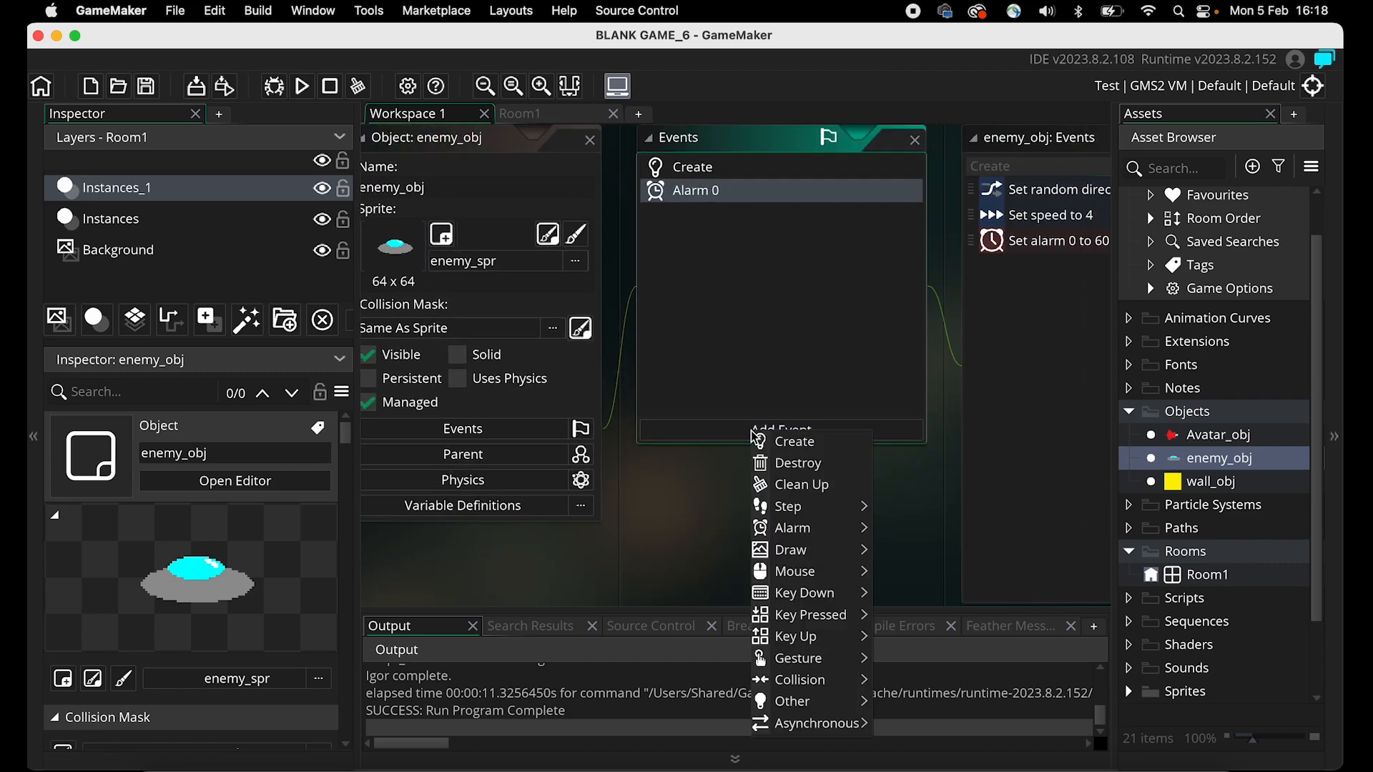
{"action": "mouse_move", "coordinate": [839, 684]}
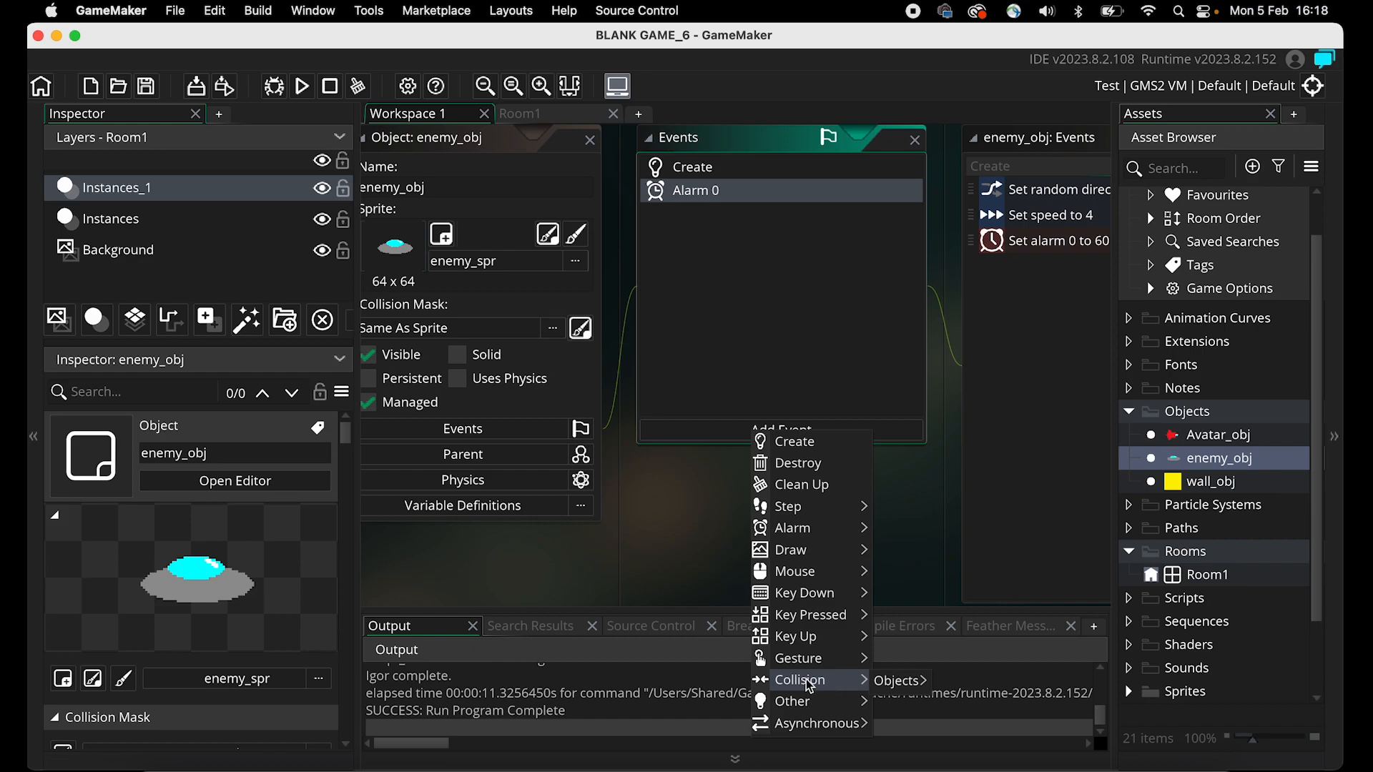
{"action": "mouse_move", "coordinate": [890, 682]}
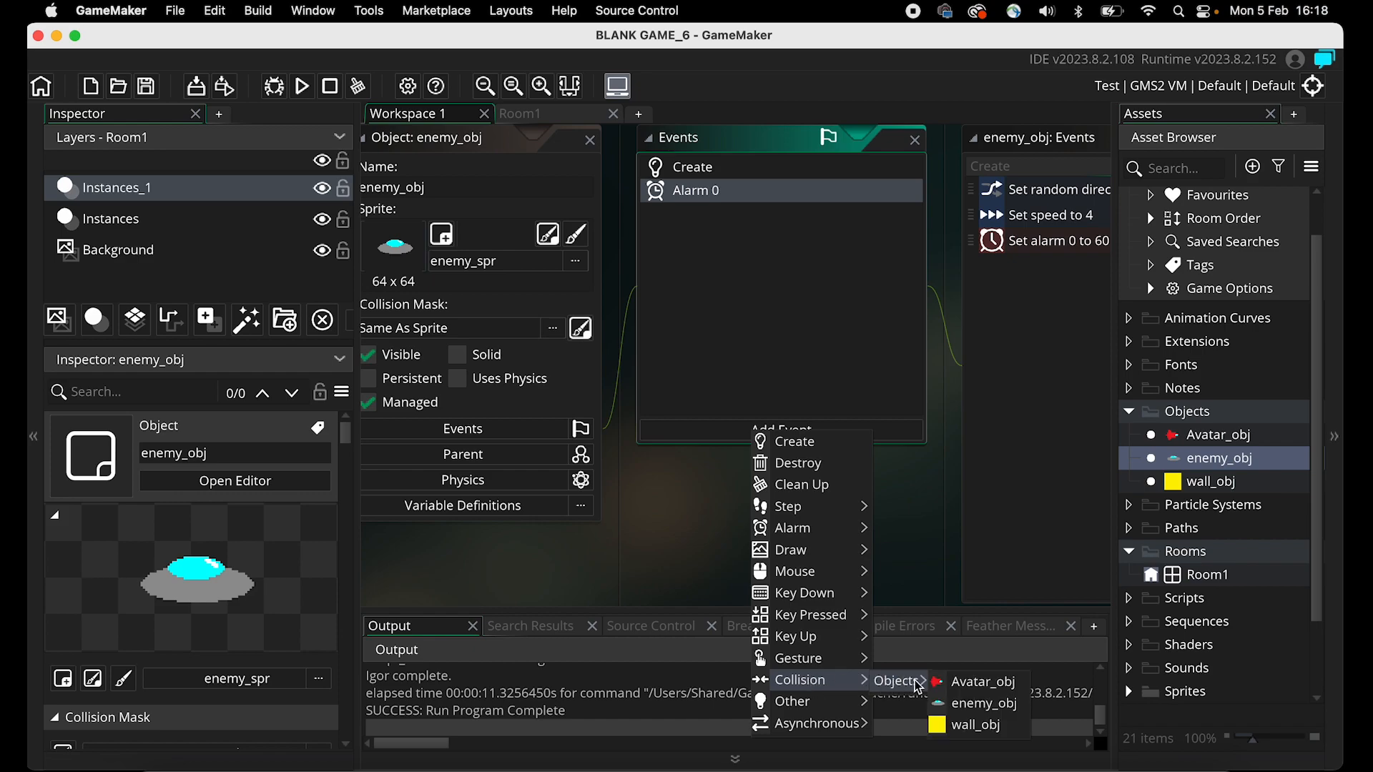
{"action": "left_click", "coordinate": [972, 728]}
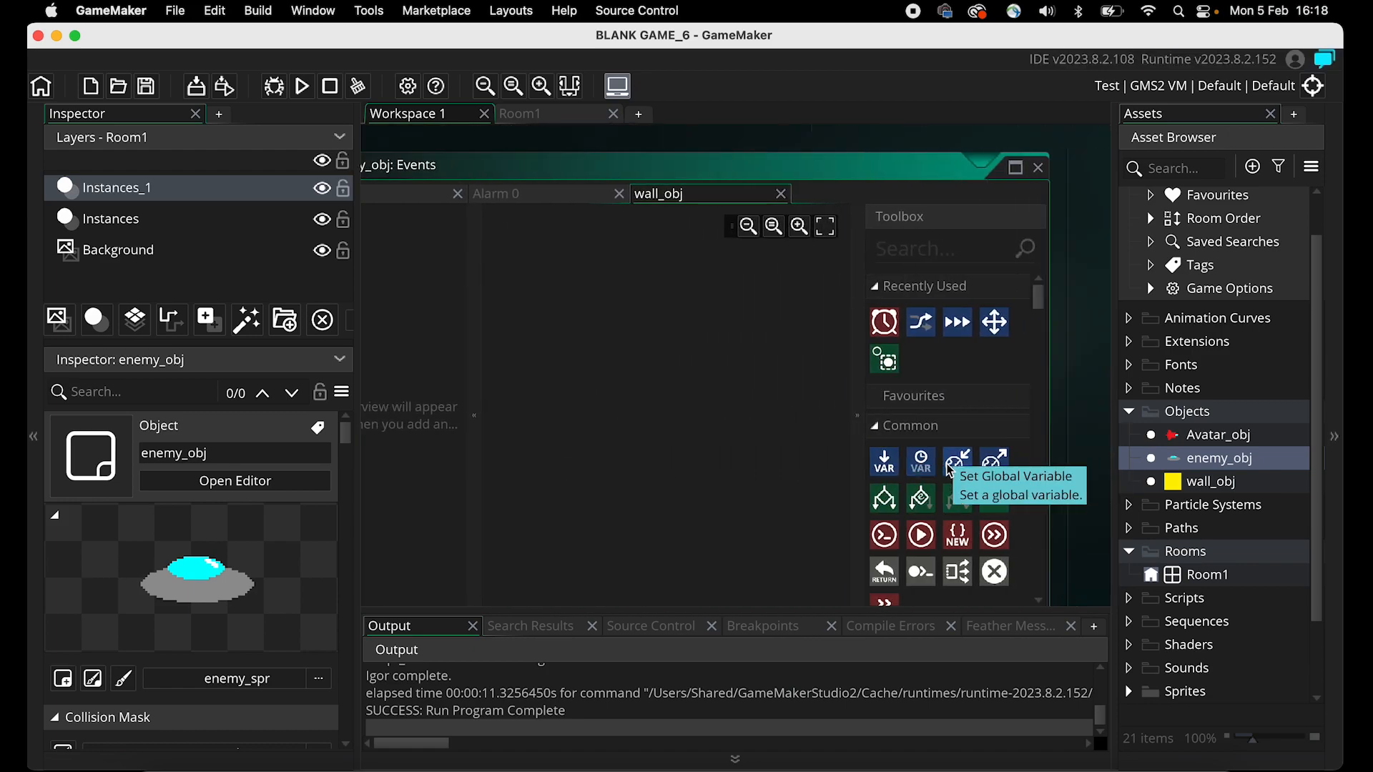
Add a Reverse action set to Direction to enemy_obj's wall_obj collision event.
{"action": "scroll", "coordinate": [1035, 394], "scroll_direction": "down", "scroll_amount": 4}
{"action": "scroll", "coordinate": [1038, 401], "scroll_direction": "down", "scroll_amount": 10}
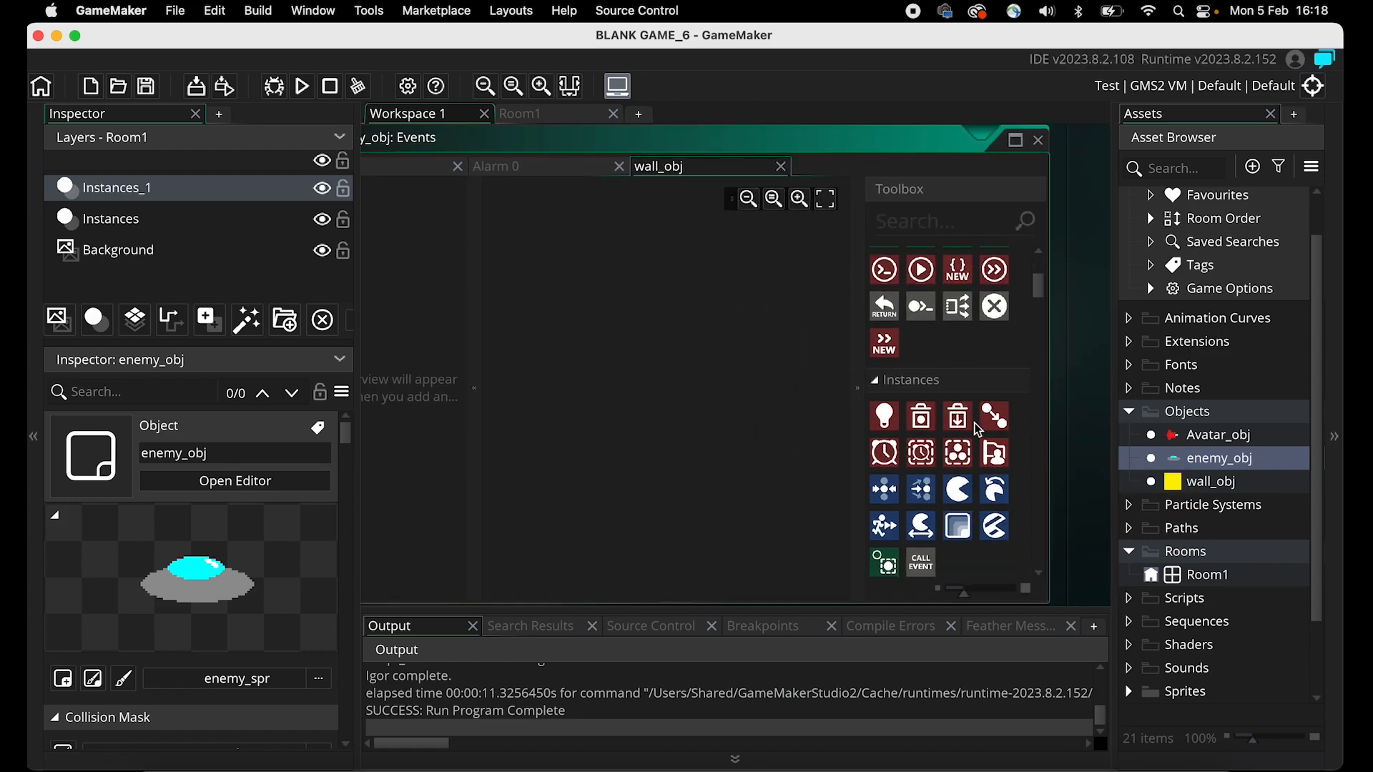
{"action": "scroll", "coordinate": [978, 429], "scroll_direction": "down", "scroll_amount": 2}
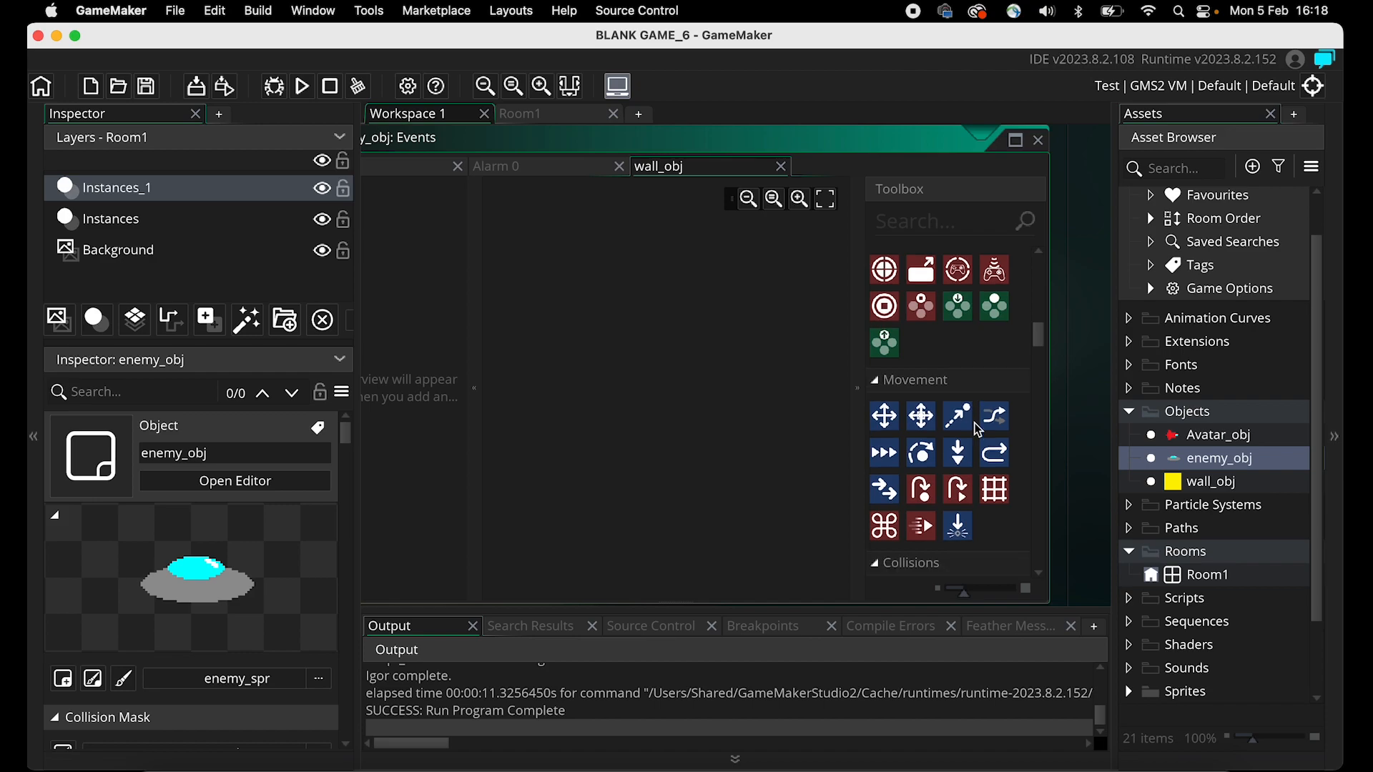
{"action": "left_click_drag", "start_coordinate": [994, 454], "coordinate": [730, 351]}
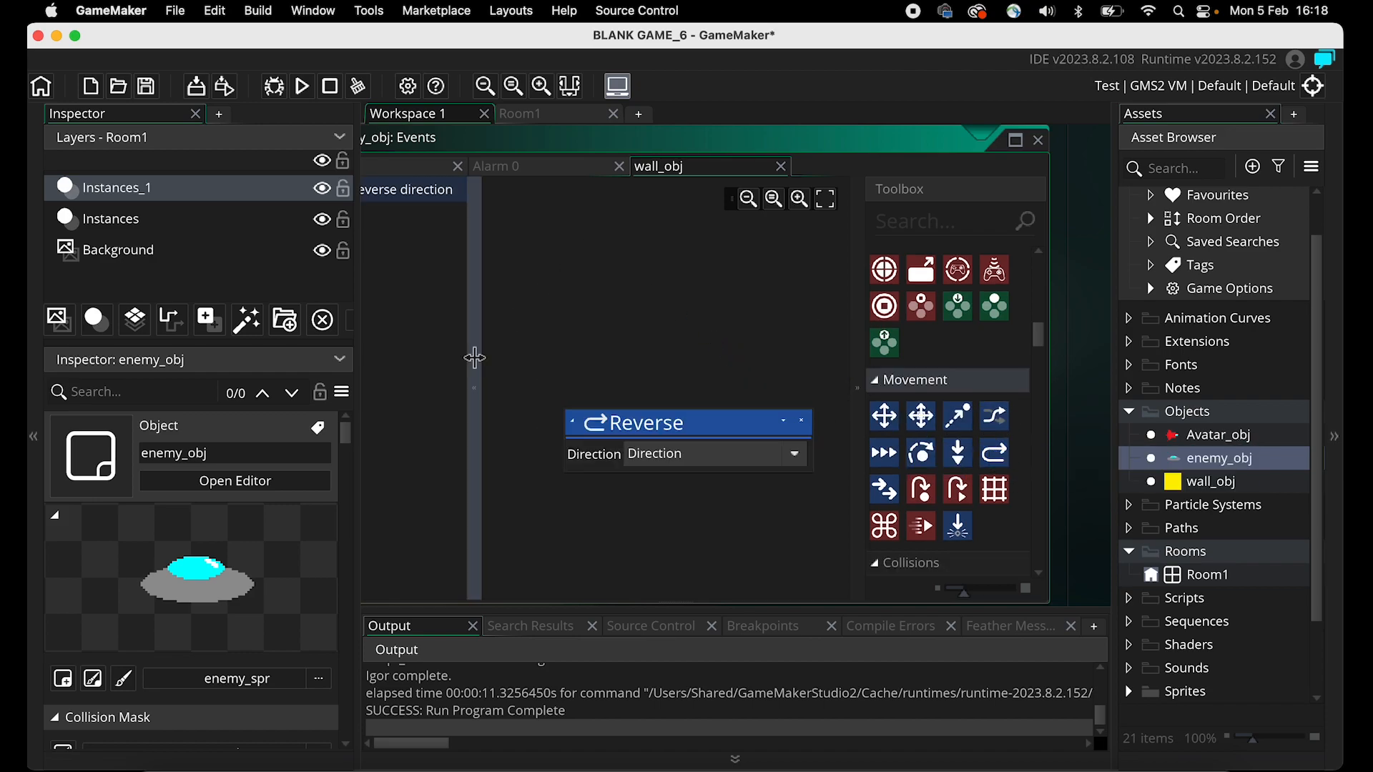
Run the game to check how the enemy saucers react to the walls, and close the game window.
{"action": "left_click", "coordinate": [301, 88]}
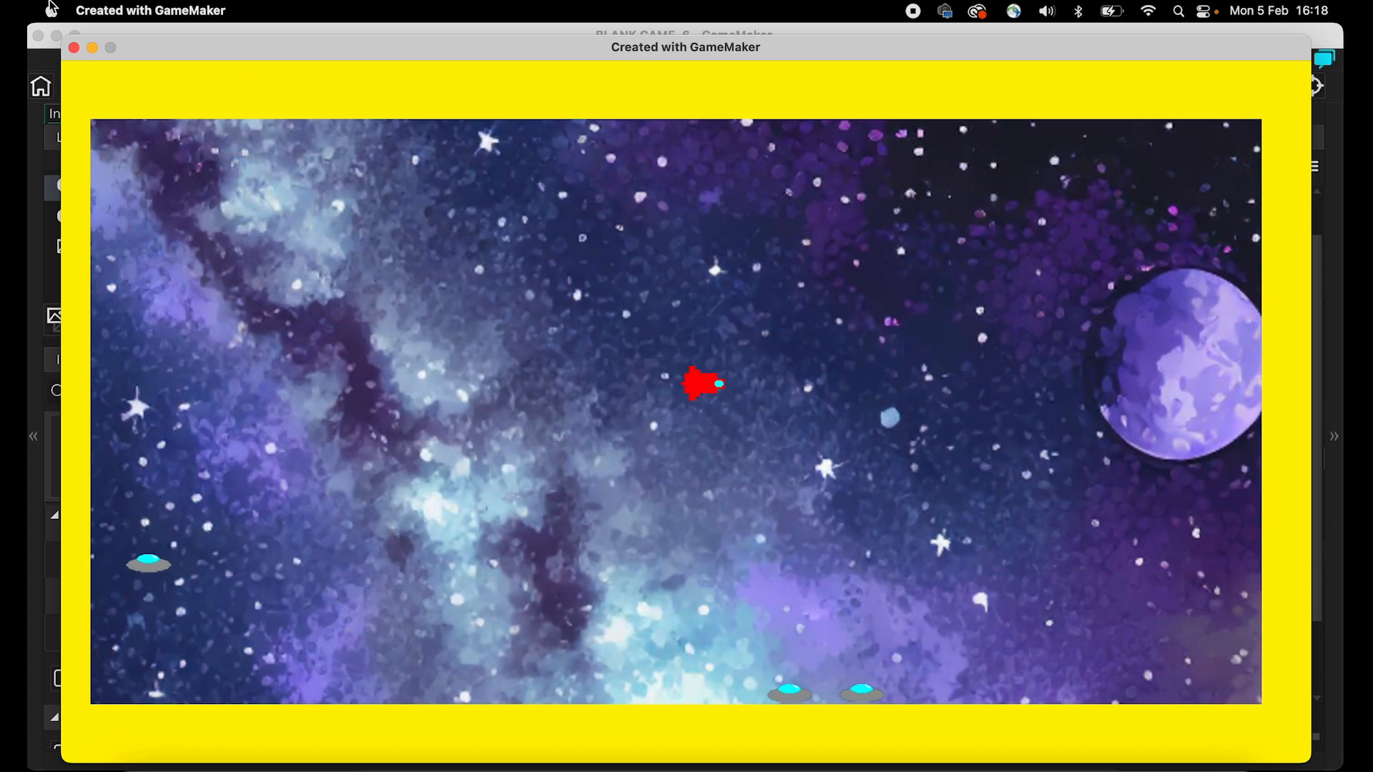
{"action": "left_click", "coordinate": [73, 48]}
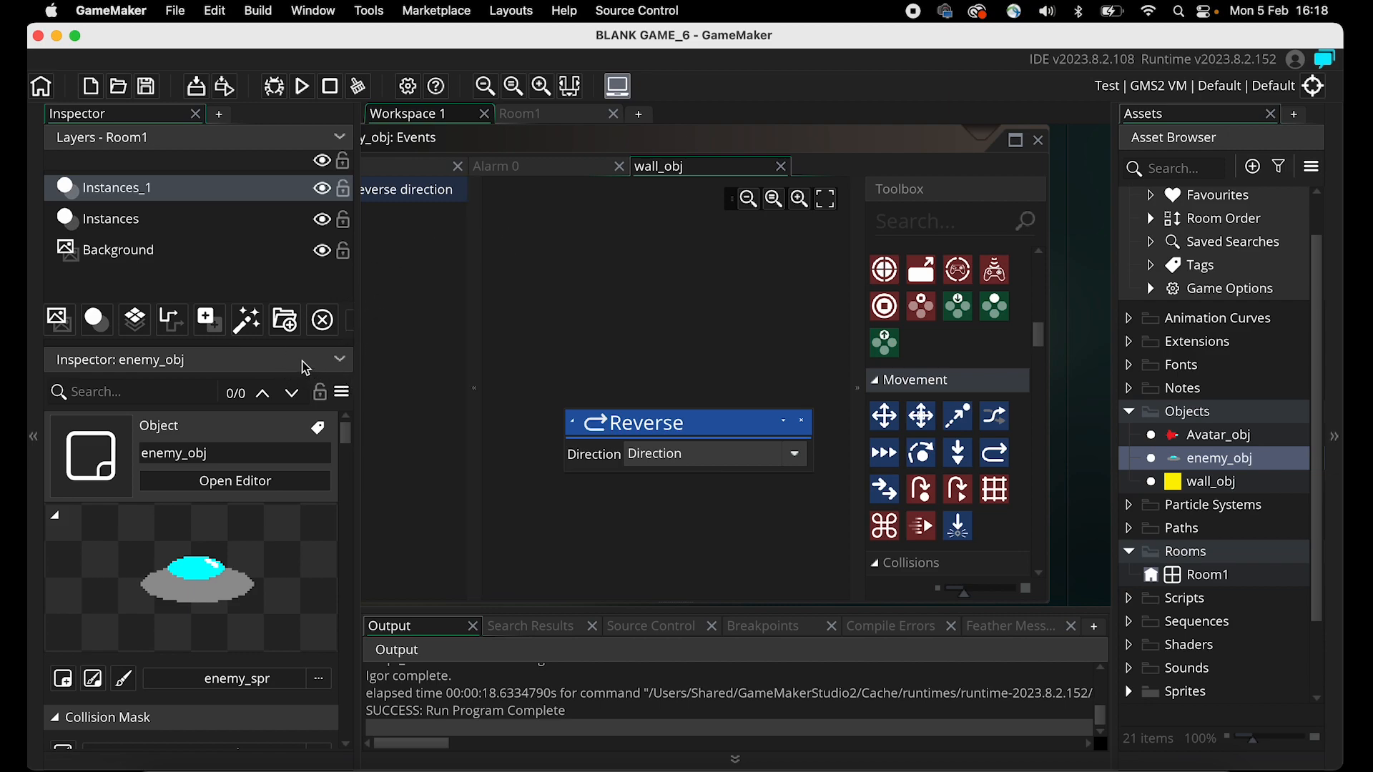
{"action": "scroll", "coordinate": [268, 518], "scroll_direction": "down", "scroll_amount": 5}
{"action": "scroll", "coordinate": [268, 517], "scroll_direction": "up", "scroll_amount": 5}
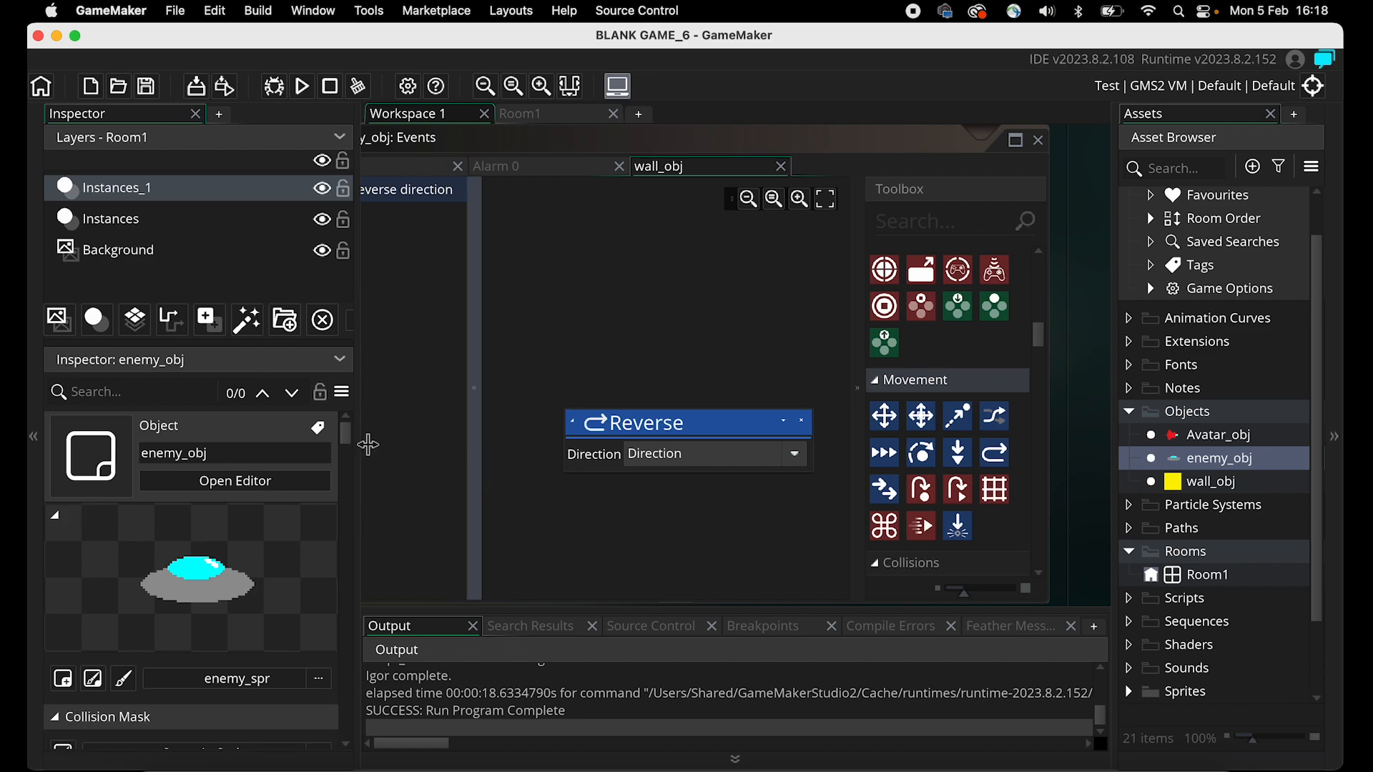
Collapse the preview in enemy_obj's properties and open its collision mask sprite, enemy_spr, for editing.
{"action": "left_click", "coordinate": [60, 509]}
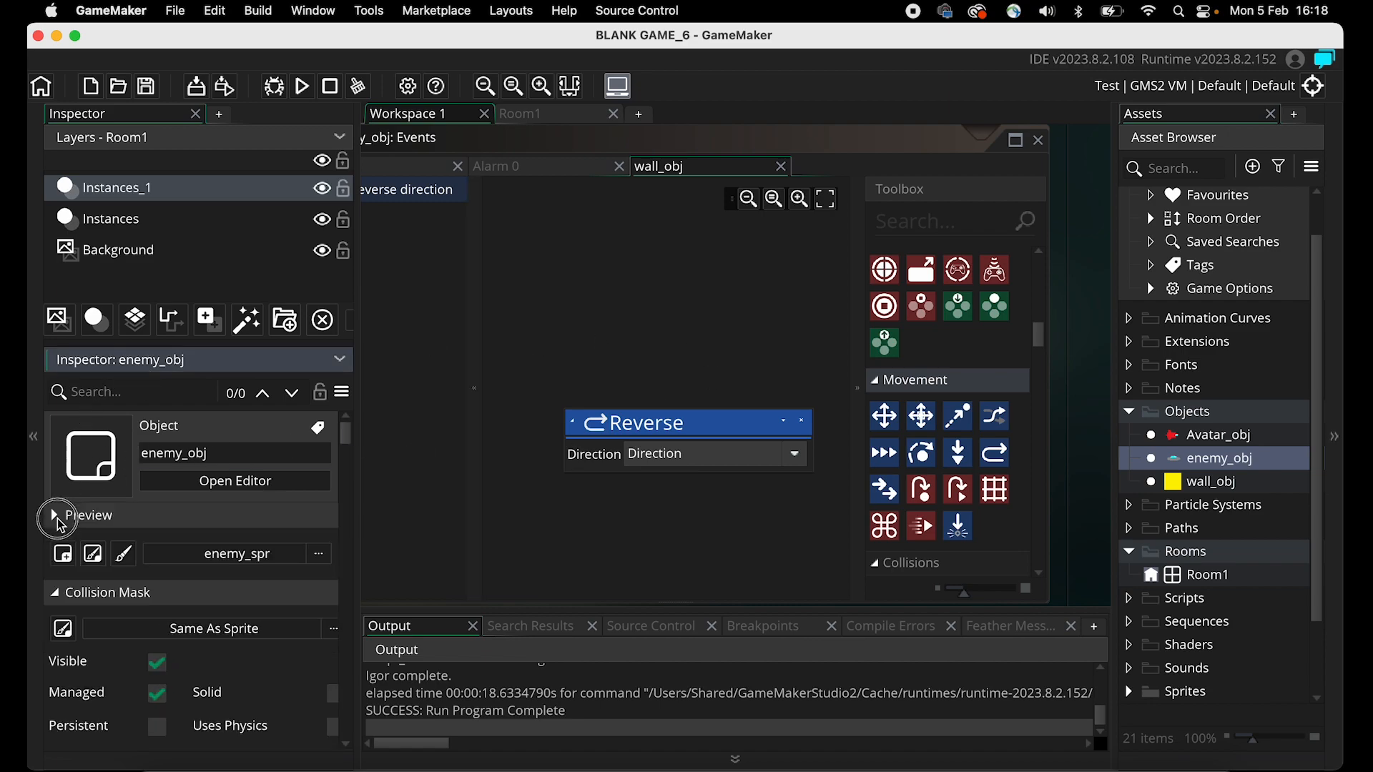
{"action": "scroll", "coordinate": [152, 499], "scroll_direction": "down", "scroll_amount": 2}
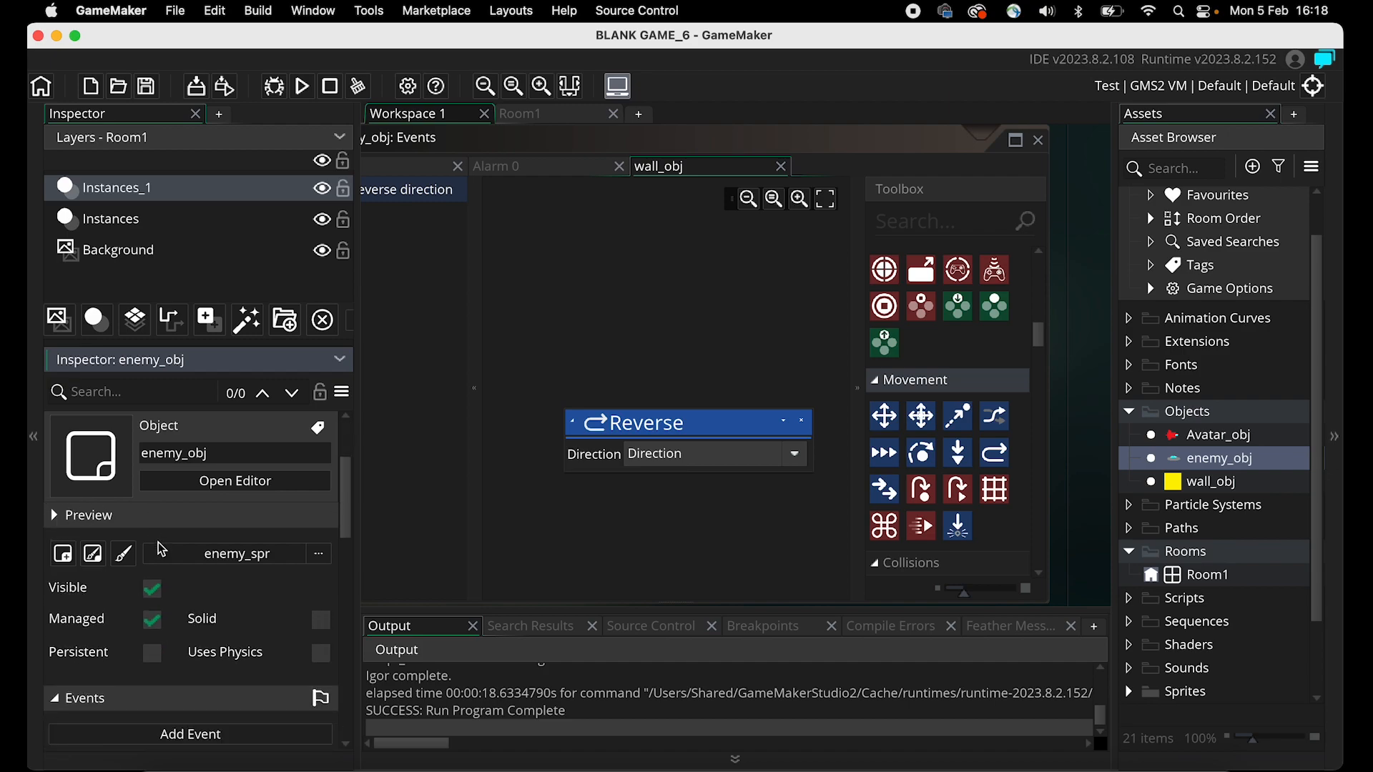
{"action": "scroll", "coordinate": [311, 587], "scroll_direction": "up", "scroll_amount": 2}
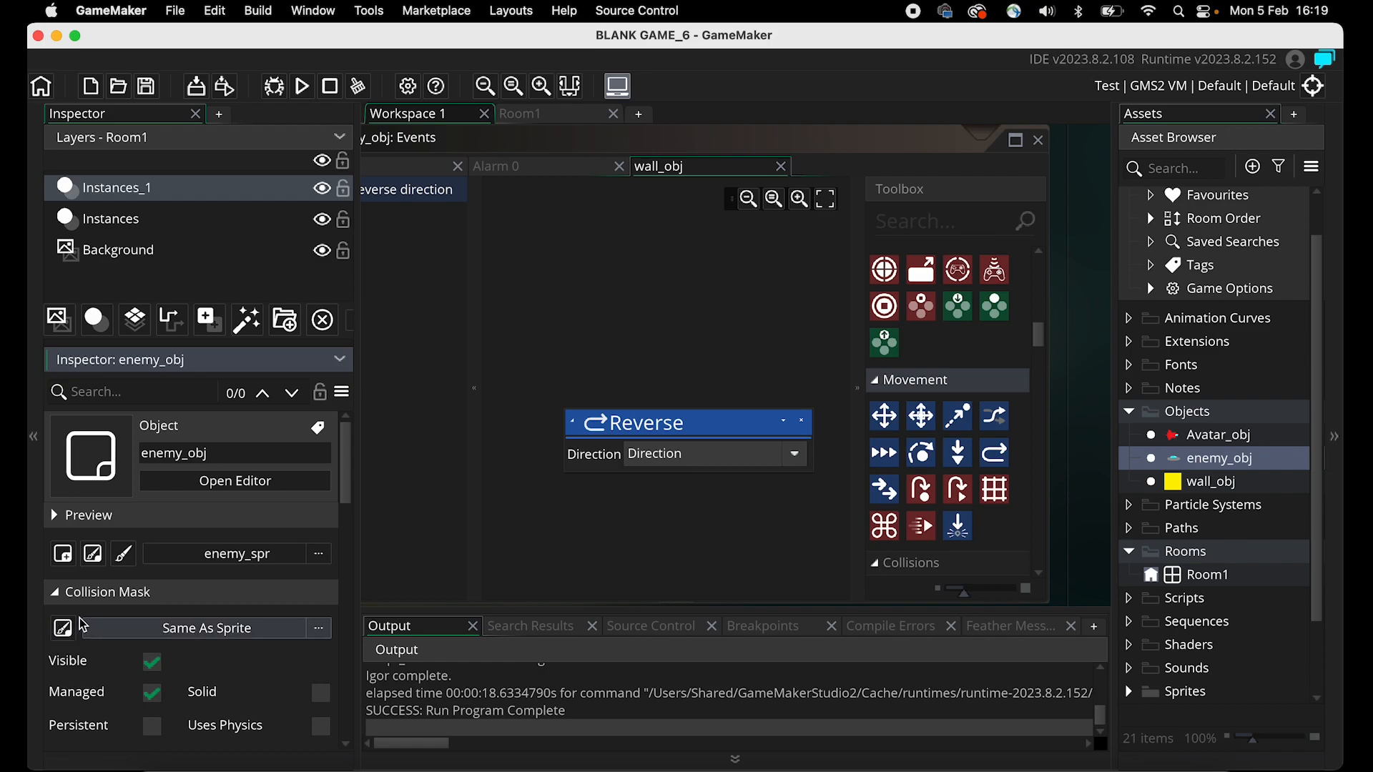
{"action": "left_click", "coordinate": [269, 629]}
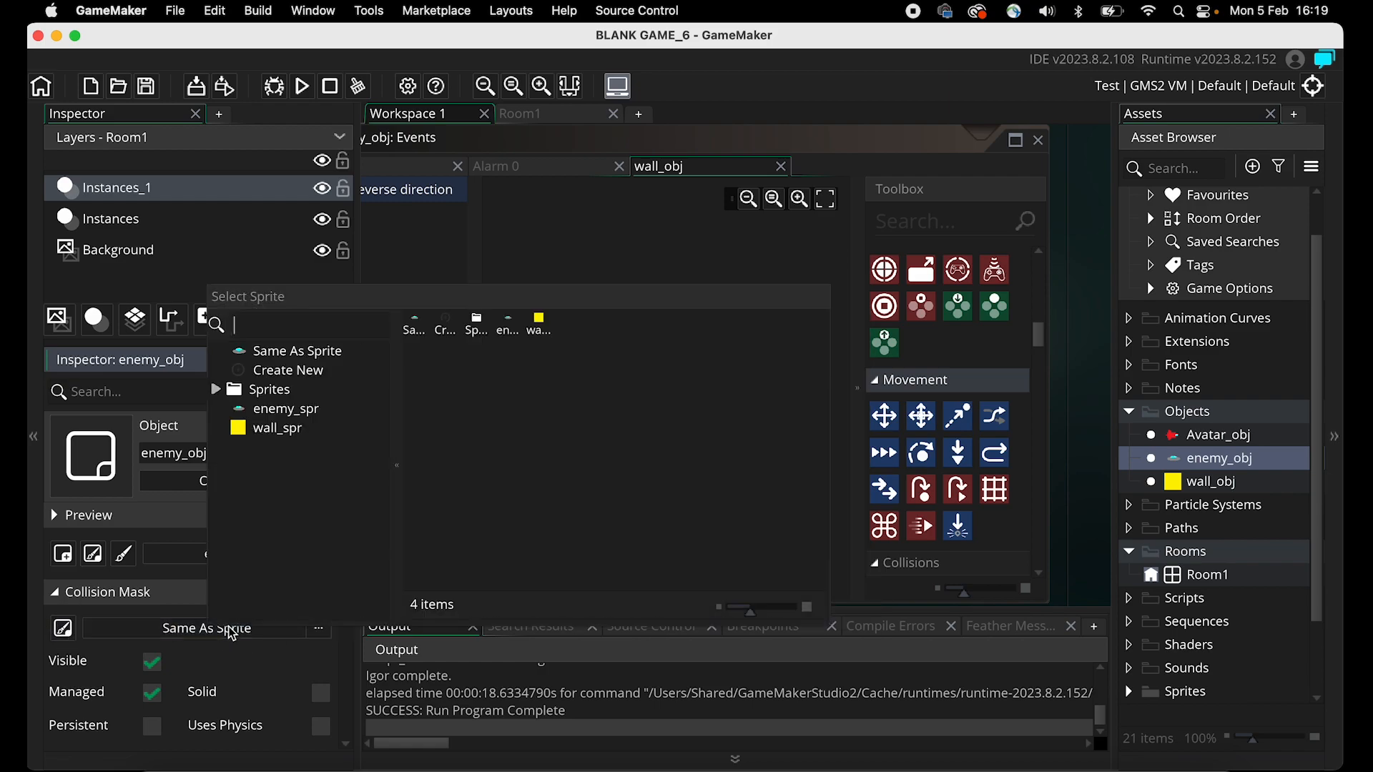
{"action": "left_click", "coordinate": [63, 627]}
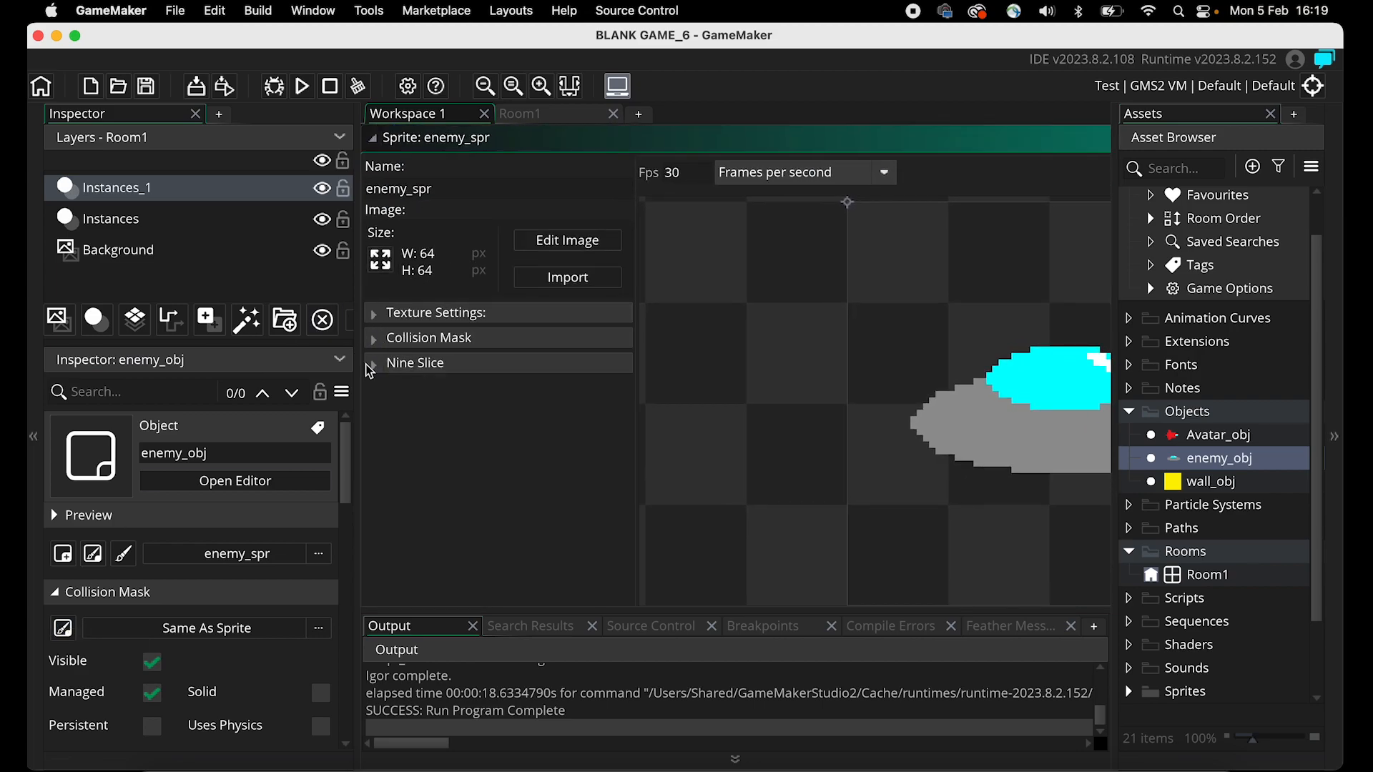
Expand enemy_spr's collision mask settings, choose the Automatic mode and open the mask type choices.
{"action": "left_click", "coordinate": [373, 339]}
{"action": "left_click", "coordinate": [549, 366]}
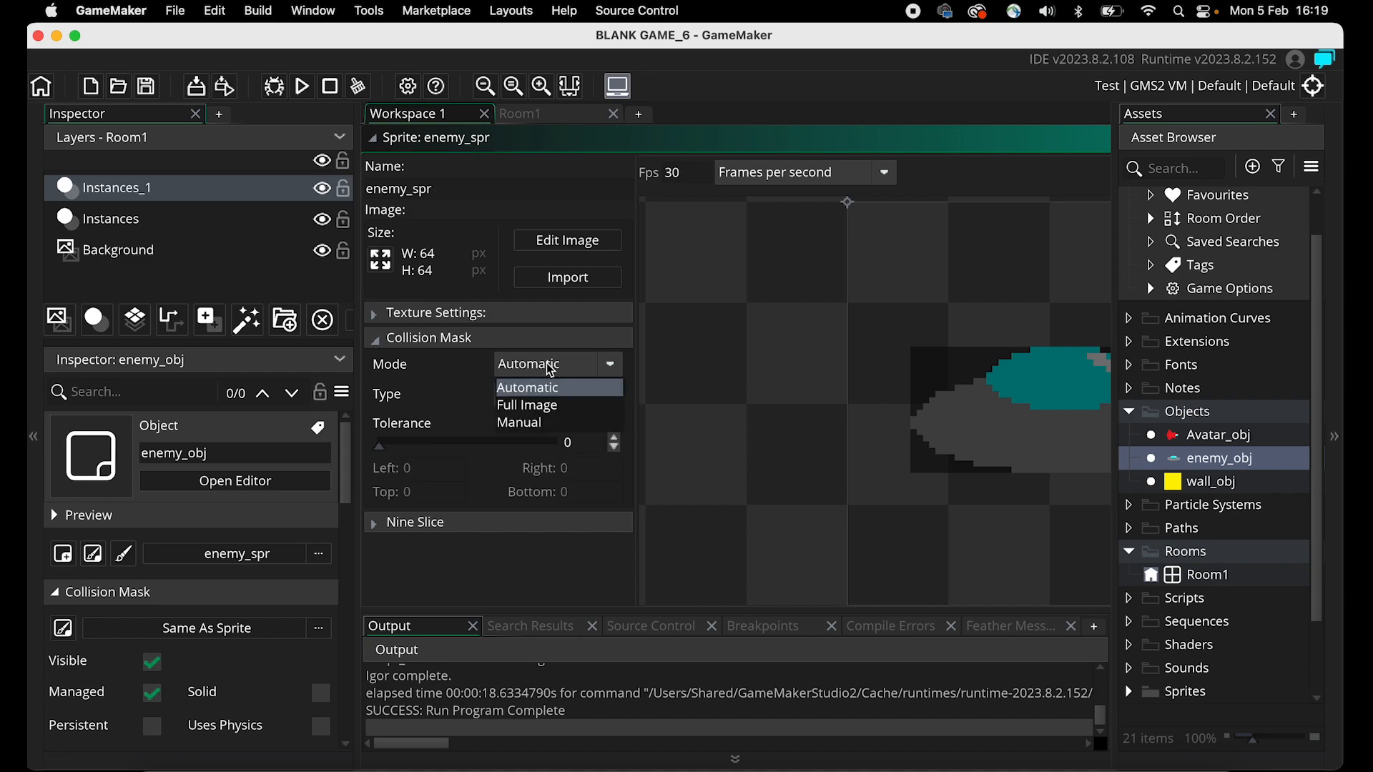
{"action": "left_click", "coordinate": [531, 379]}
{"action": "left_click", "coordinate": [541, 396]}
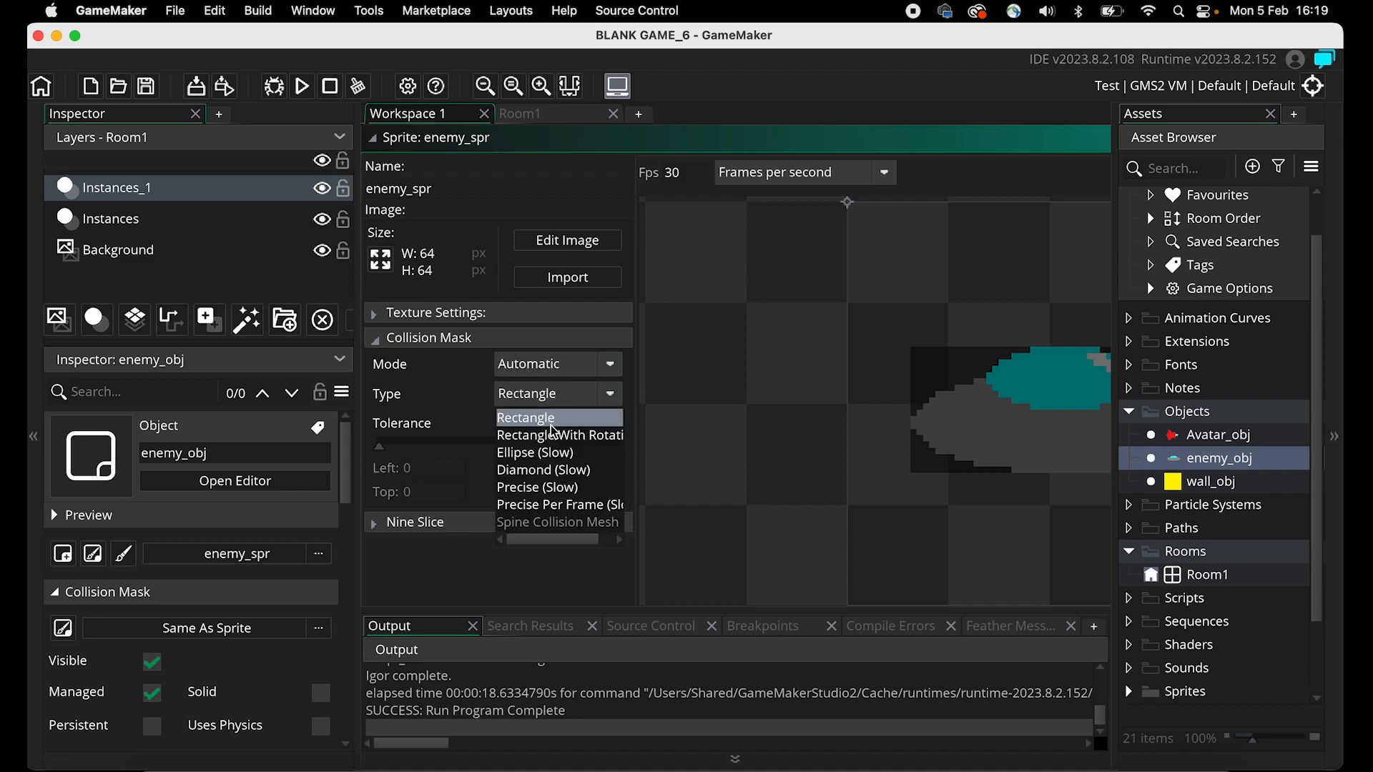
Set the enemy_spr collision mask type to Ellipse (Slow) and close the sprite editor.
{"action": "left_click", "coordinate": [534, 453]}
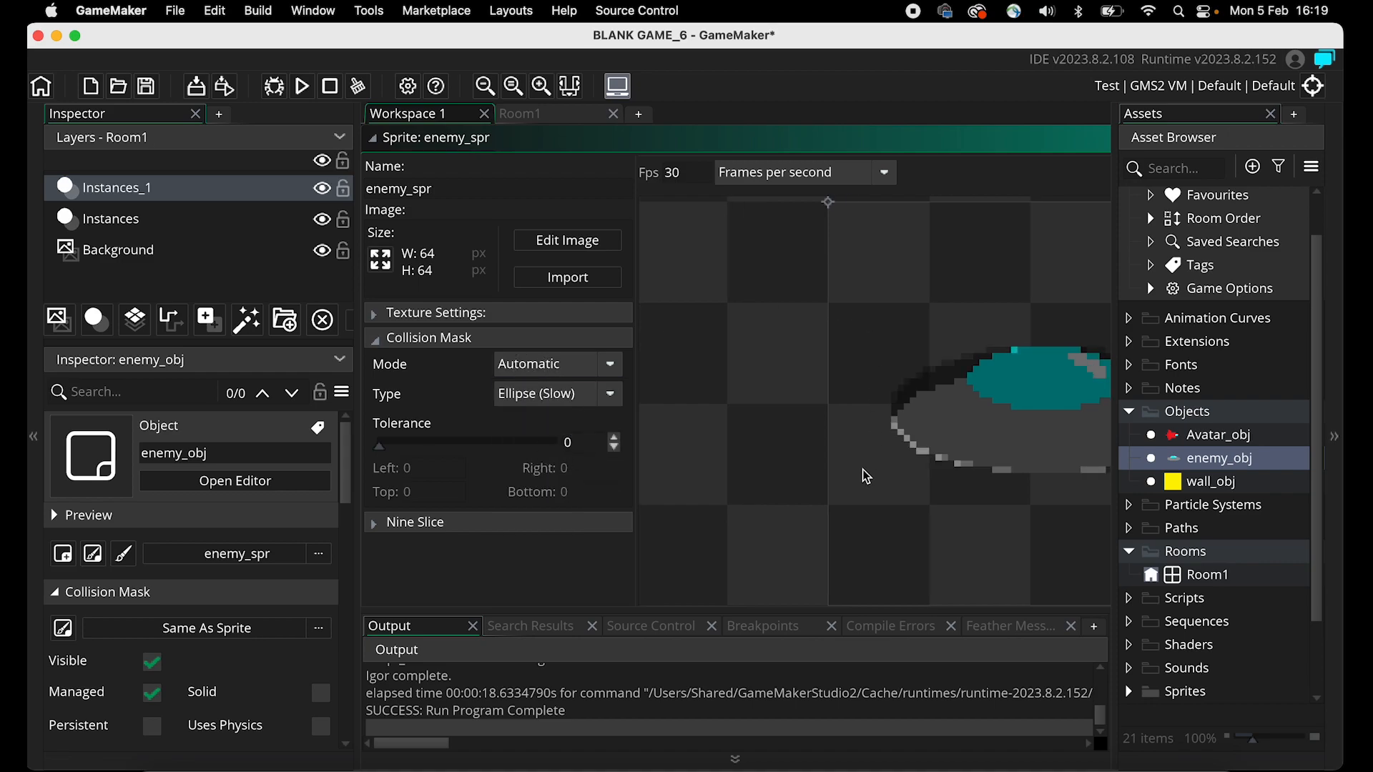
{"action": "left_click", "coordinate": [548, 395]}
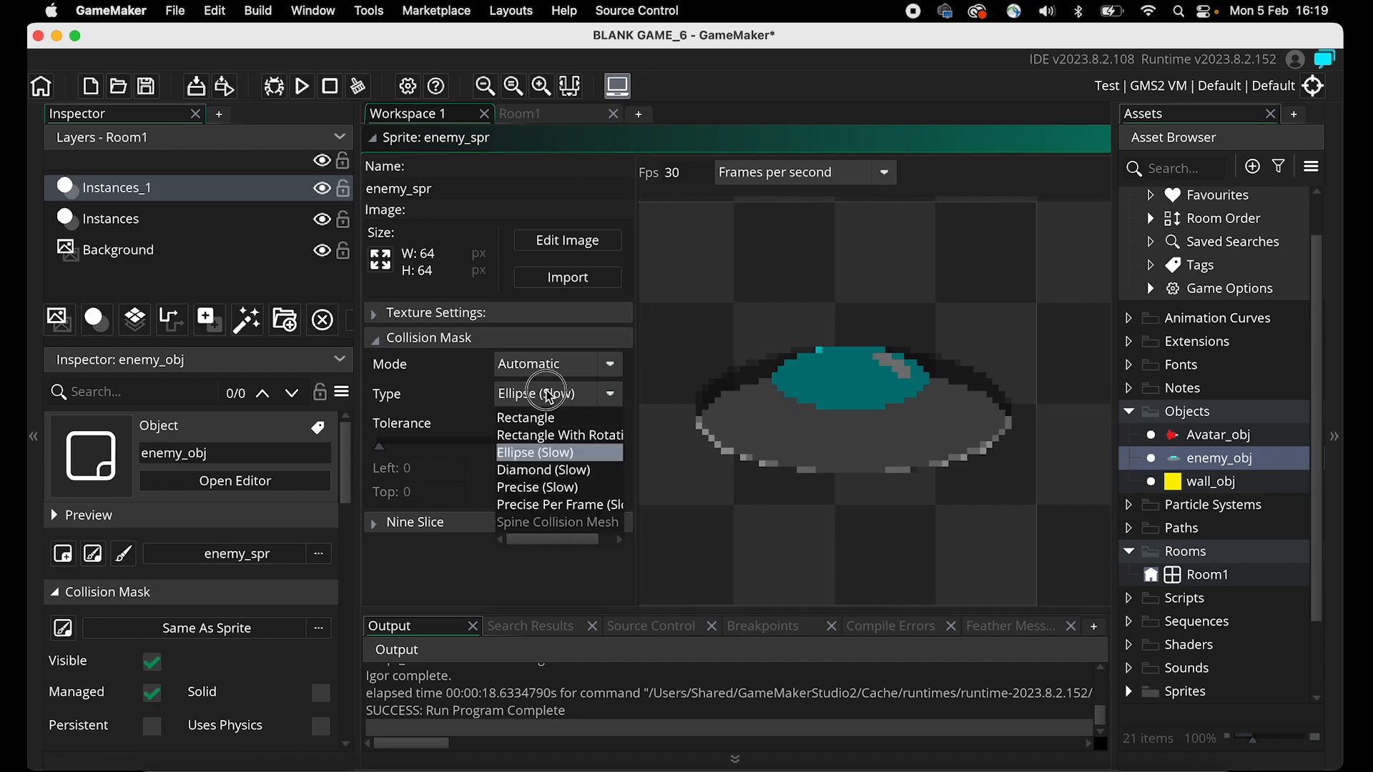
{"action": "left_click", "coordinate": [572, 449]}
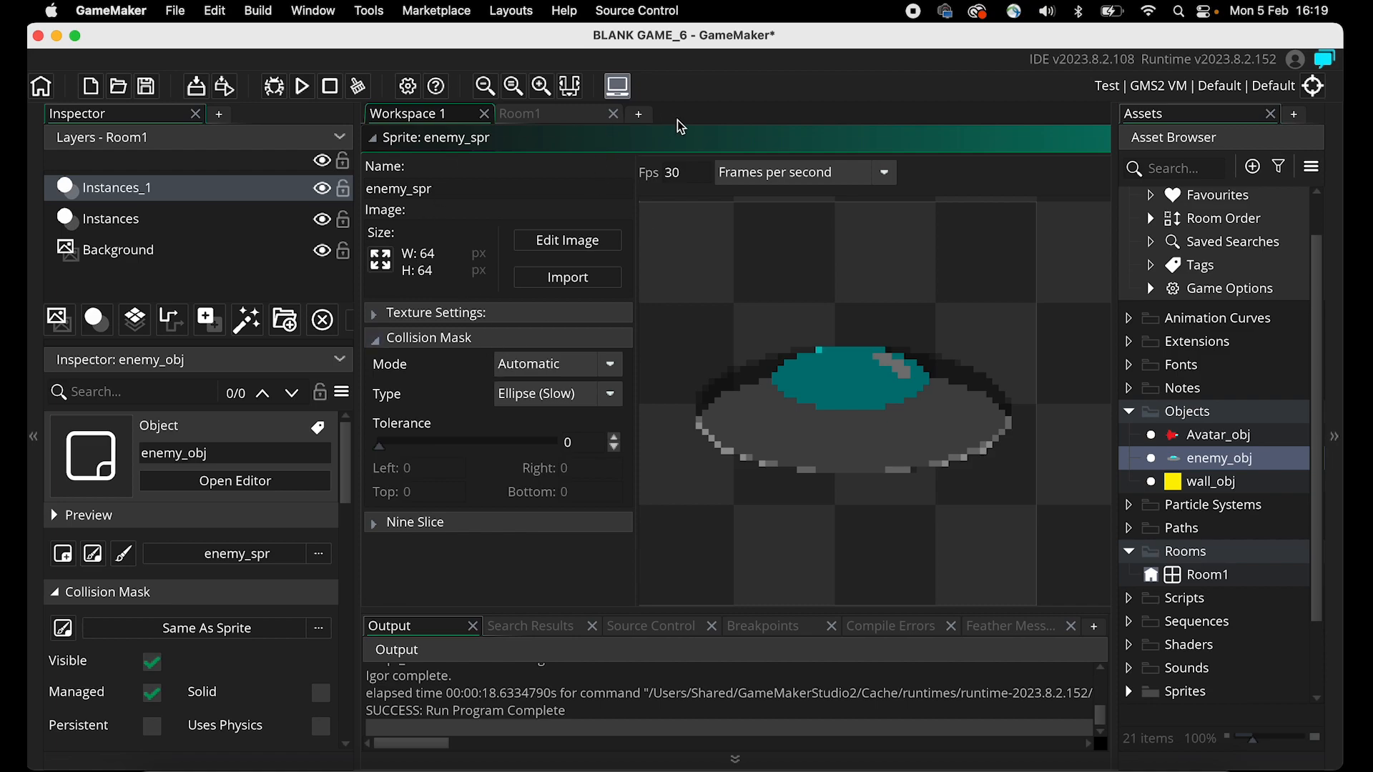
{"action": "scroll", "coordinate": [766, 143], "scroll_direction": "right", "scroll_amount": 10}
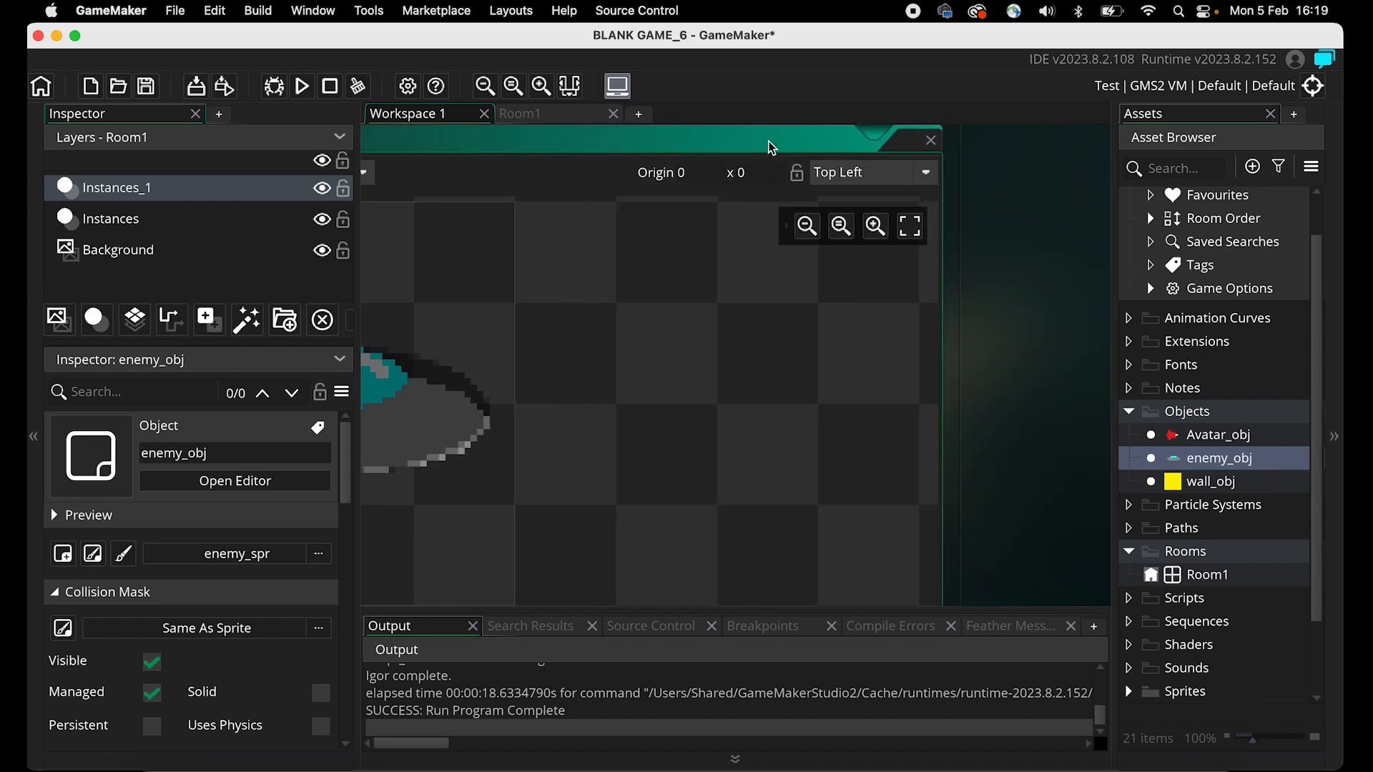
{"action": "left_click", "coordinate": [931, 141]}
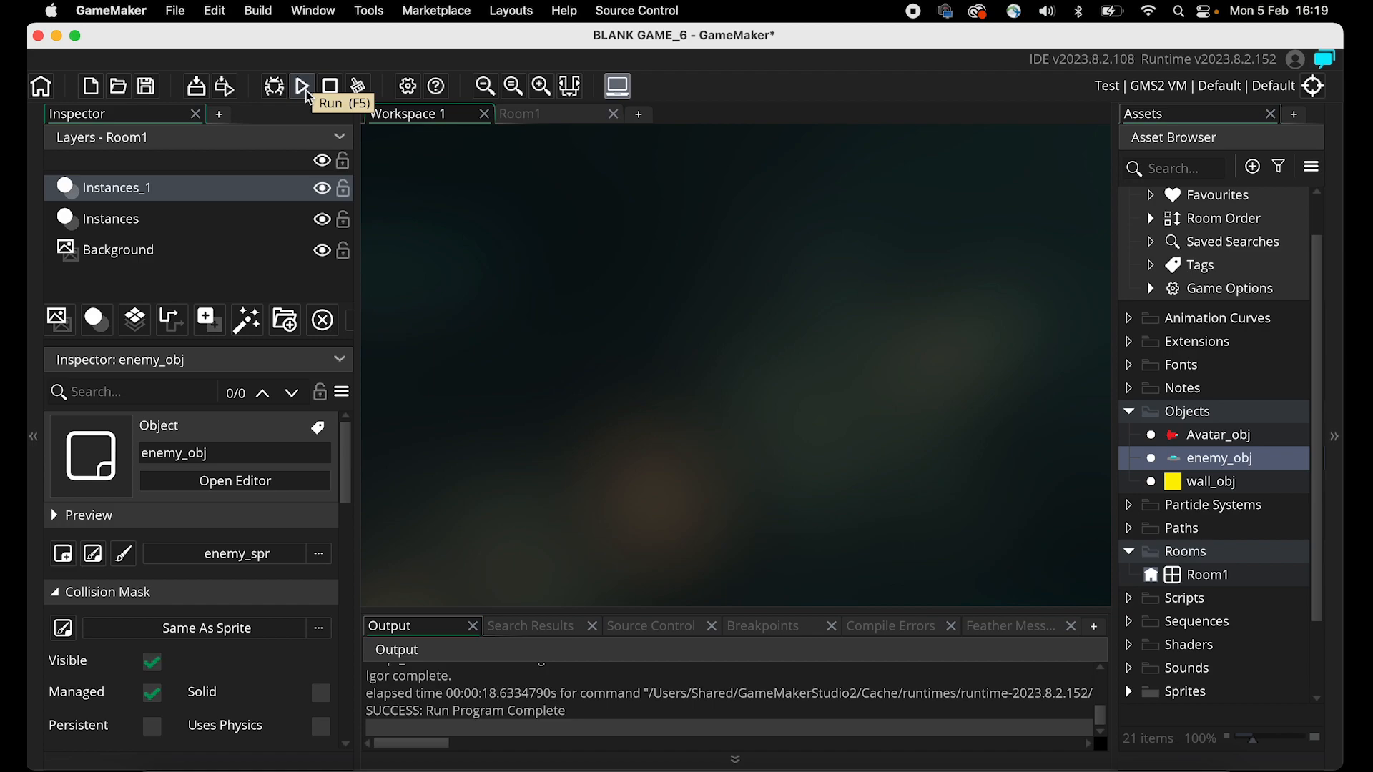
Make wall_obj invisible, test-run the game and close the game window.
{"action": "double_click", "coordinate": [1220, 486]}
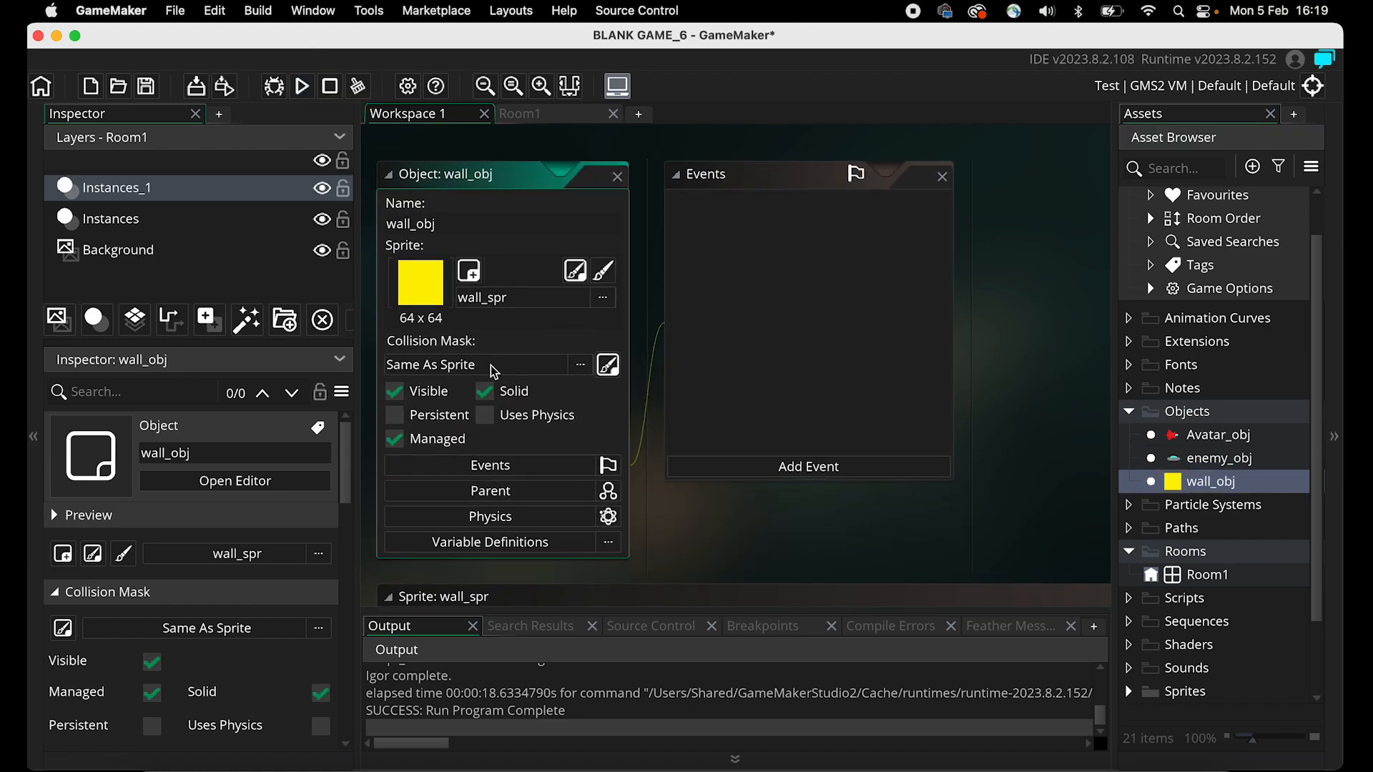
{"action": "left_click", "coordinate": [395, 391]}
{"action": "left_click", "coordinate": [300, 87]}
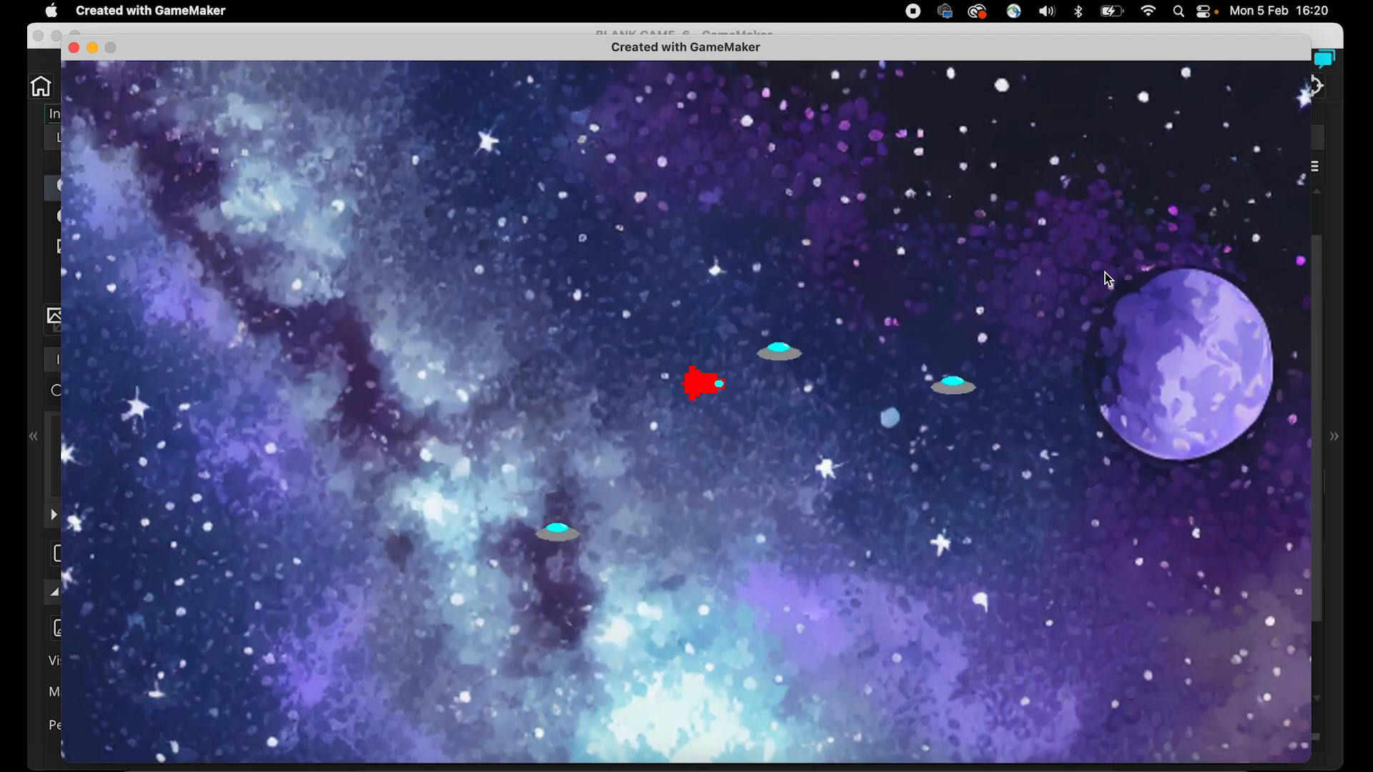
{"action": "left_click", "coordinate": [74, 48]}
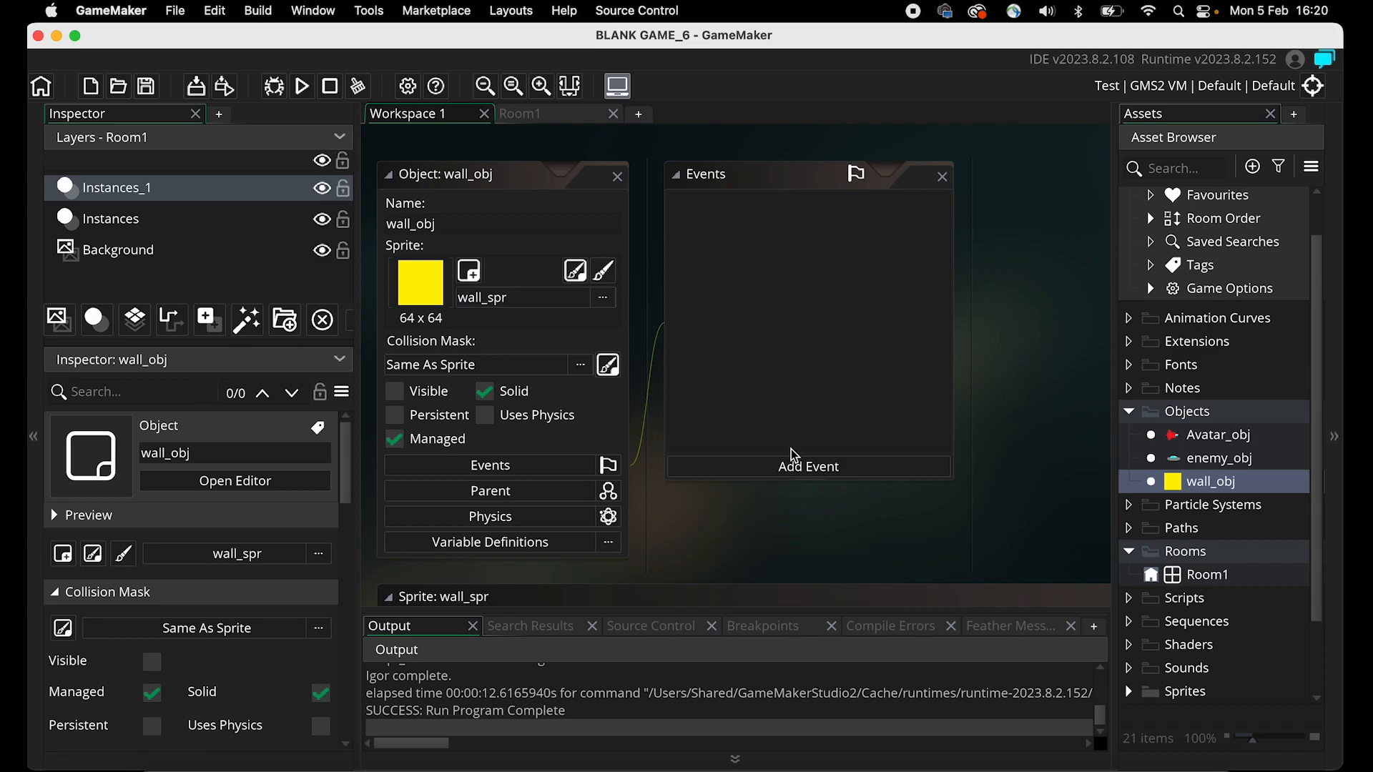
Add a Create event to Avatar_obj.
{"action": "double_click", "coordinate": [1205, 434]}
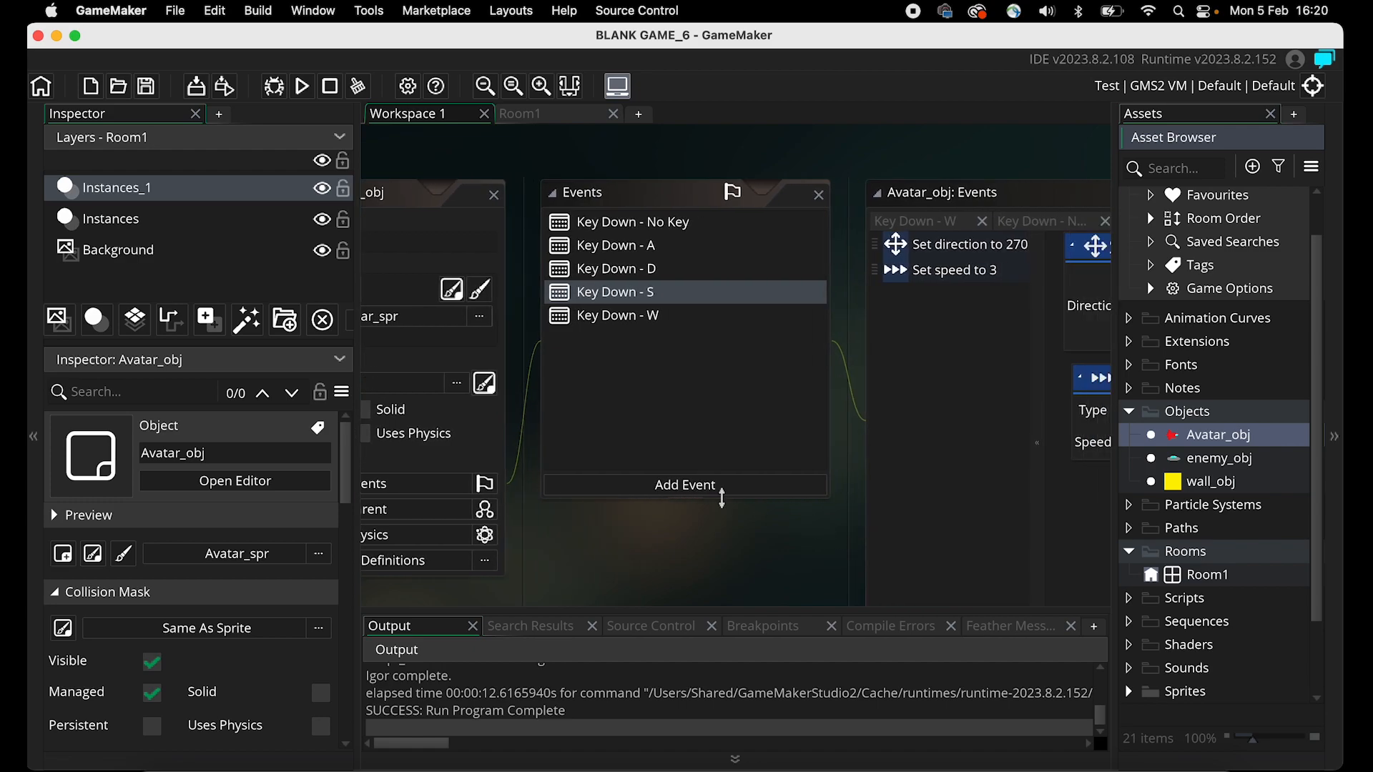
{"action": "left_click", "coordinate": [672, 485]}
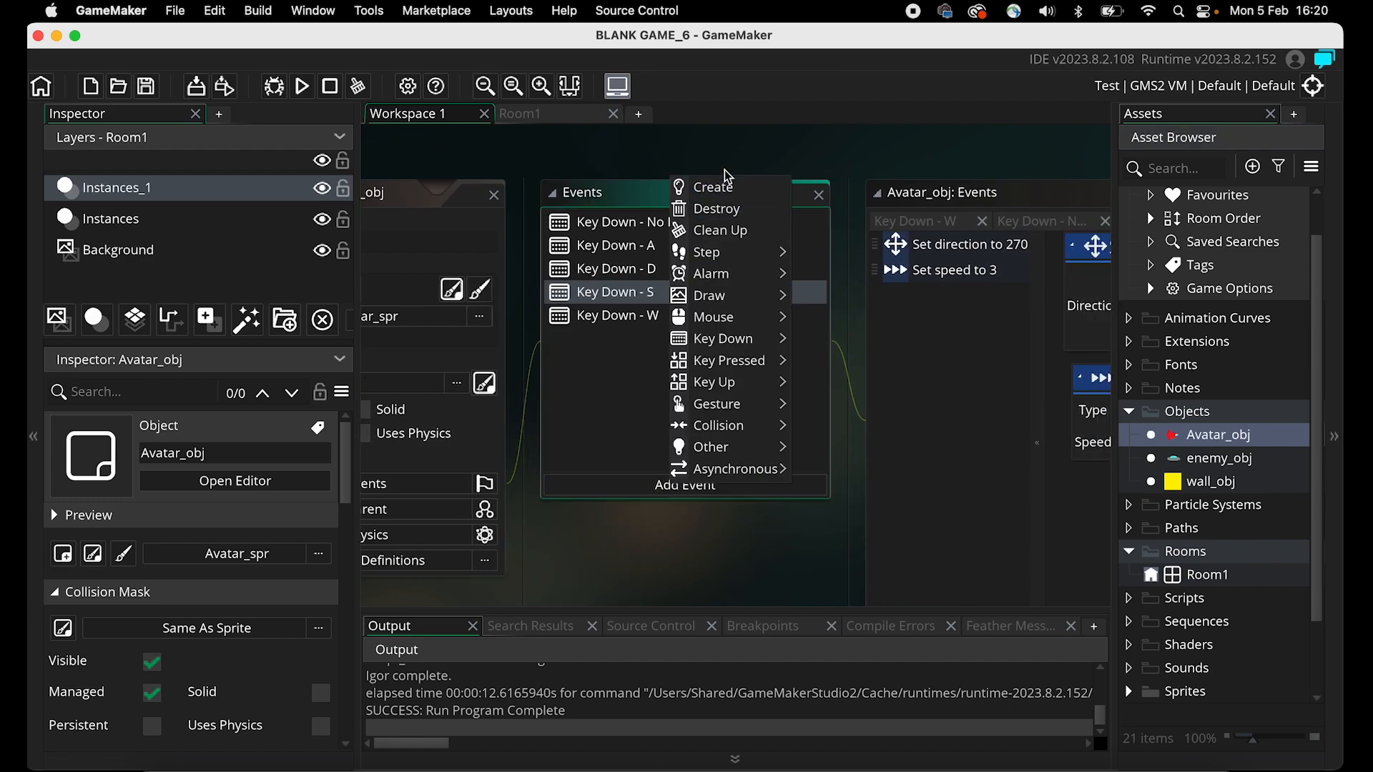
{"action": "left_click", "coordinate": [725, 187]}
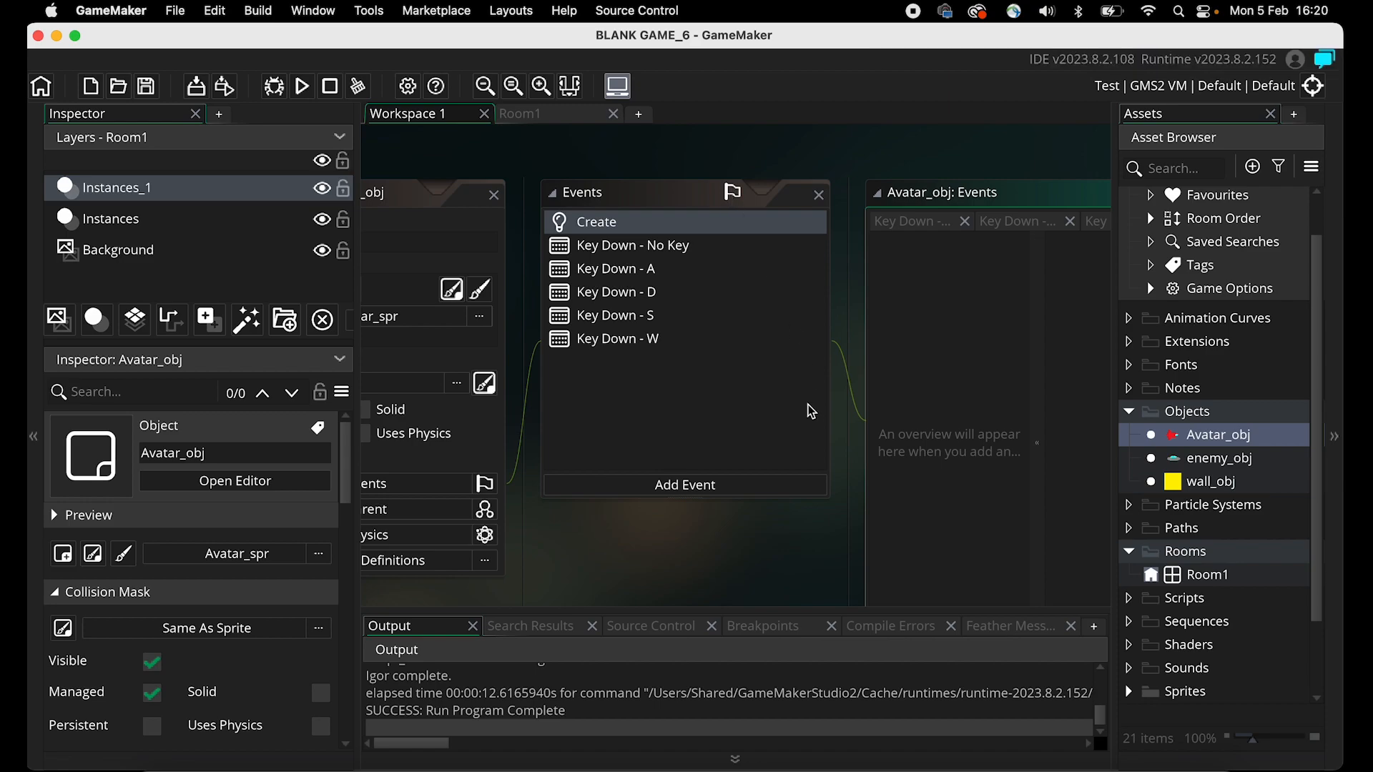
Add a Set Lives action to Avatar_obj's Create event with Lives set to 3.
{"action": "left_click", "coordinate": [786, 277]}
{"action": "type", "text": "lives"}
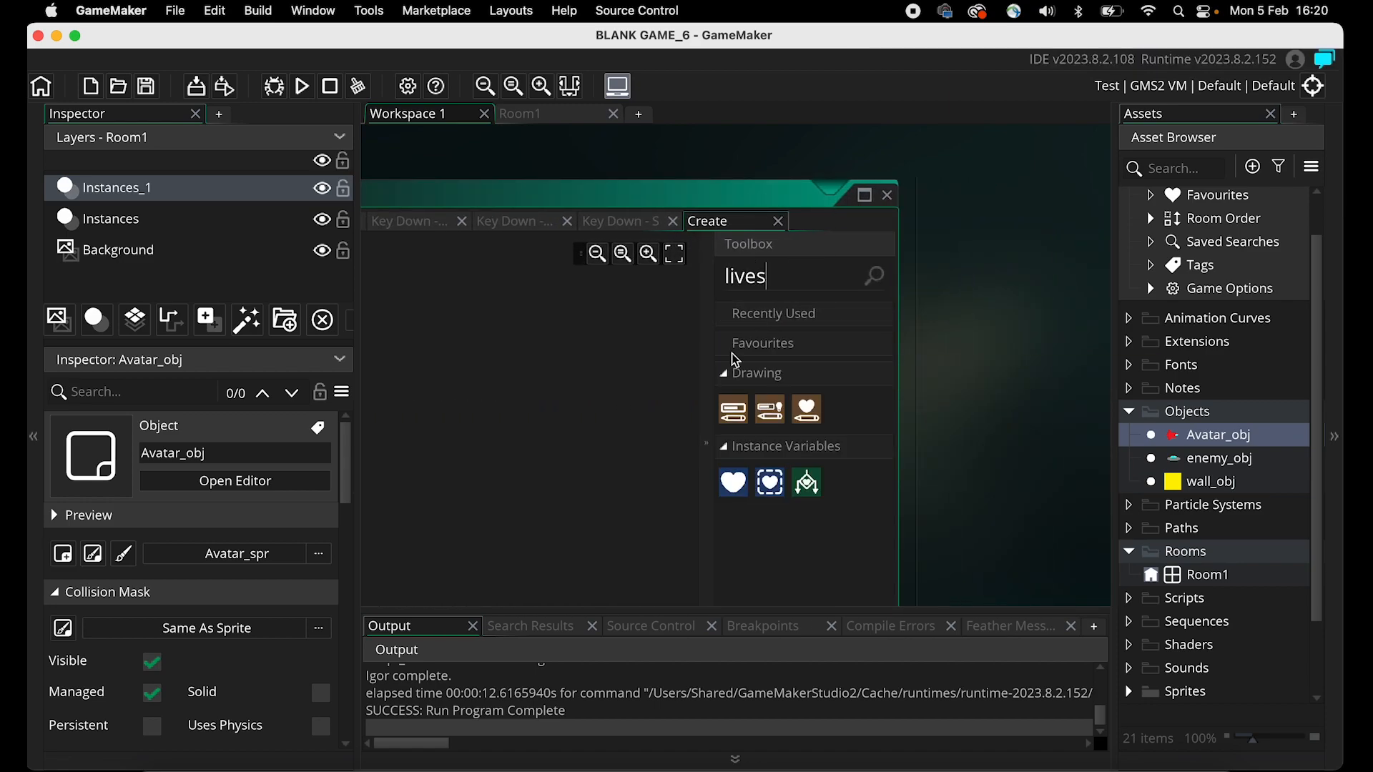
{"action": "left_click_drag", "start_coordinate": [736, 489], "coordinate": [522, 374]}
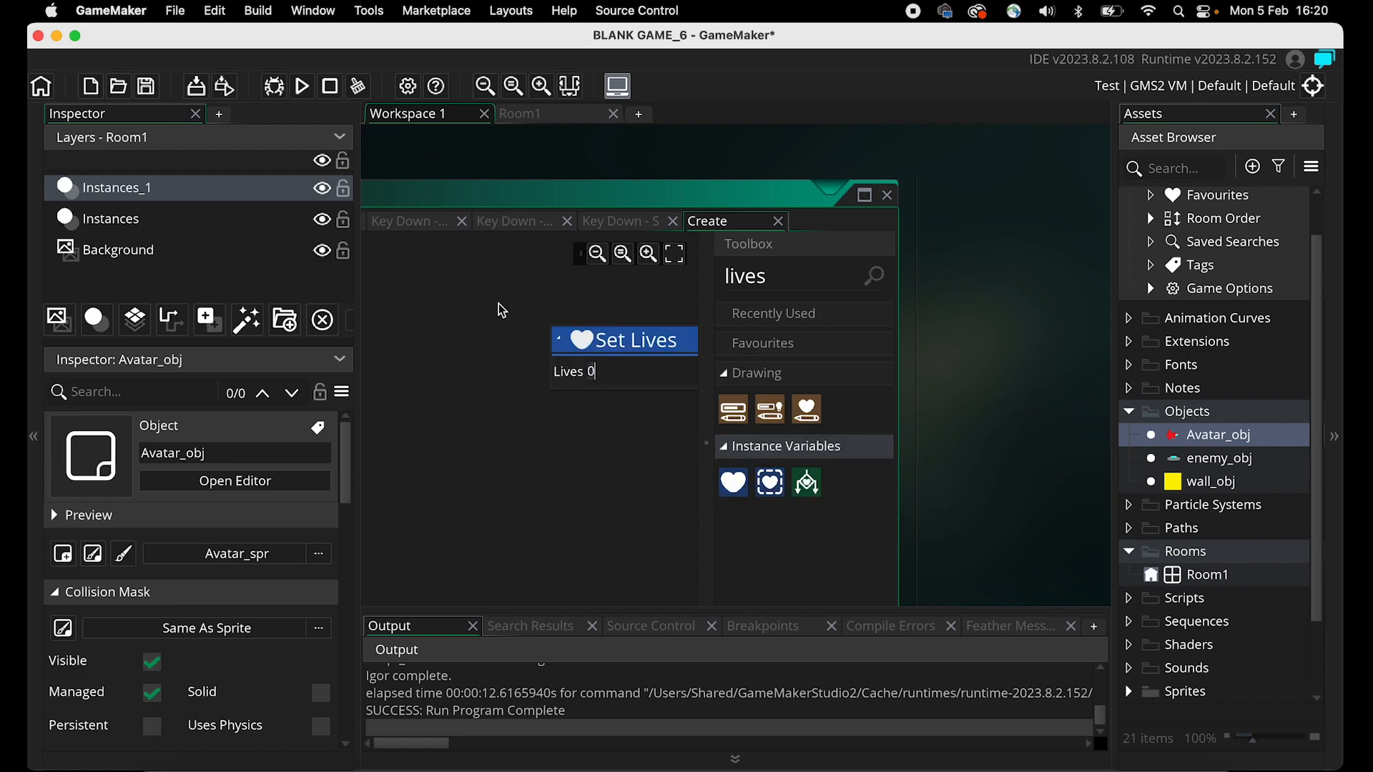
{"action": "left_click", "coordinate": [511, 366]}
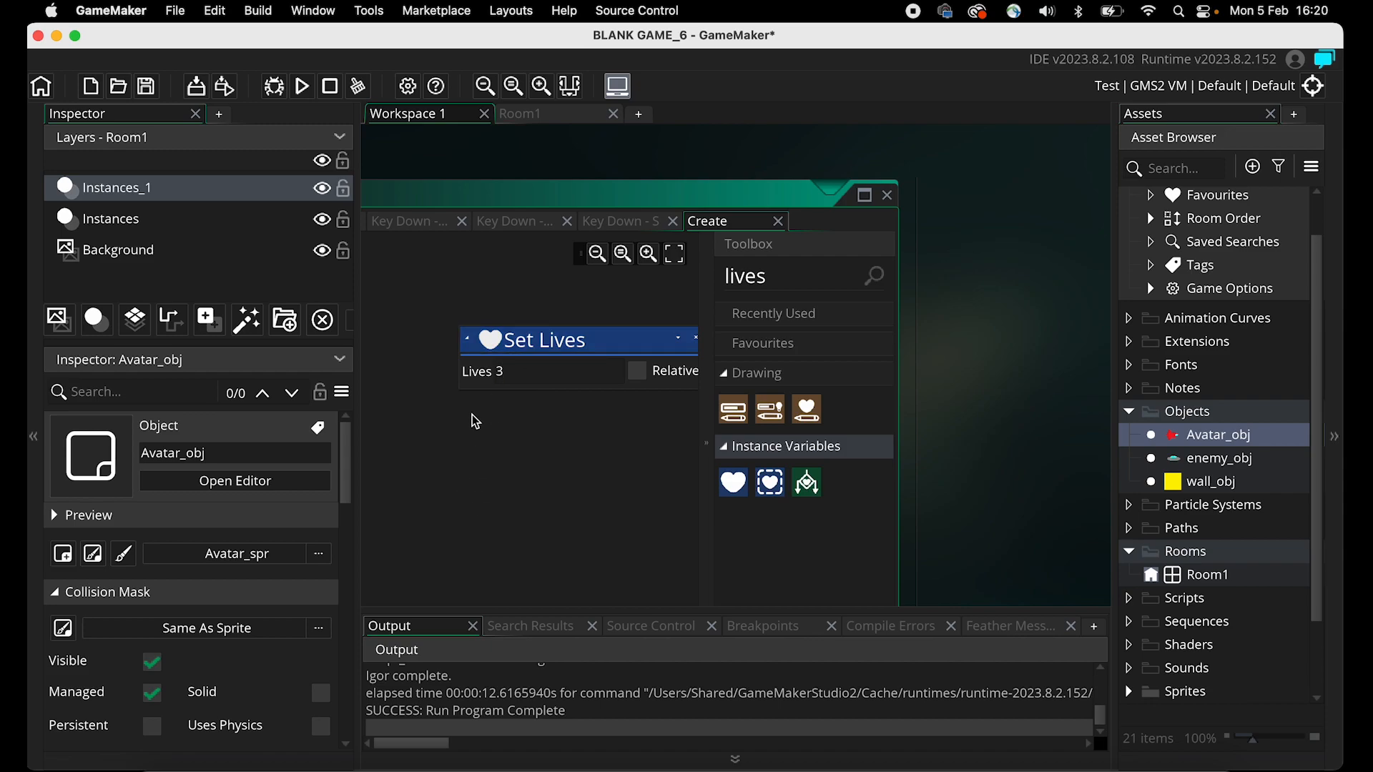
{"action": "scroll", "coordinate": [569, 183], "scroll_direction": "down", "scroll_amount": 1}
{"action": "scroll", "coordinate": [487, 323], "scroll_direction": "left", "scroll_amount": 5}
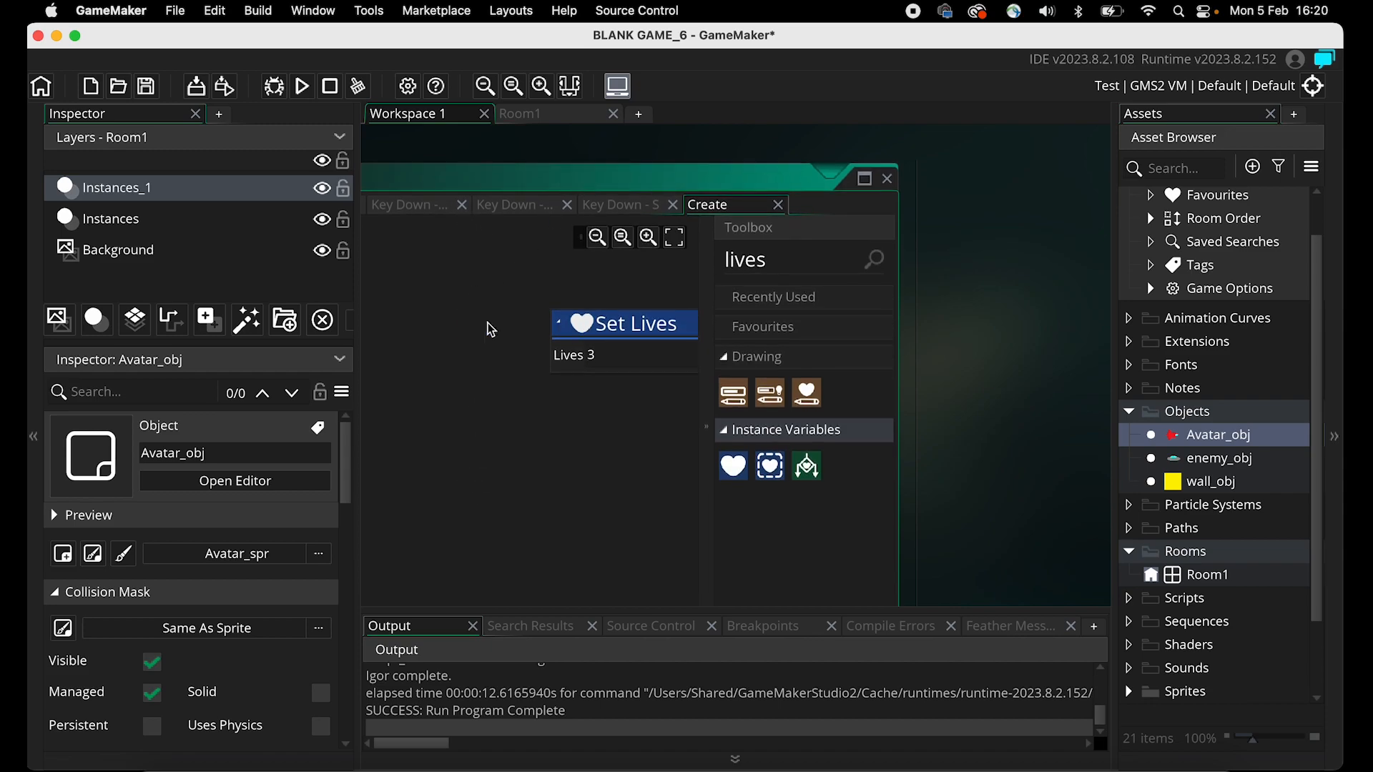
{"action": "scroll", "coordinate": [491, 330], "scroll_direction": "right", "scroll_amount": 5}
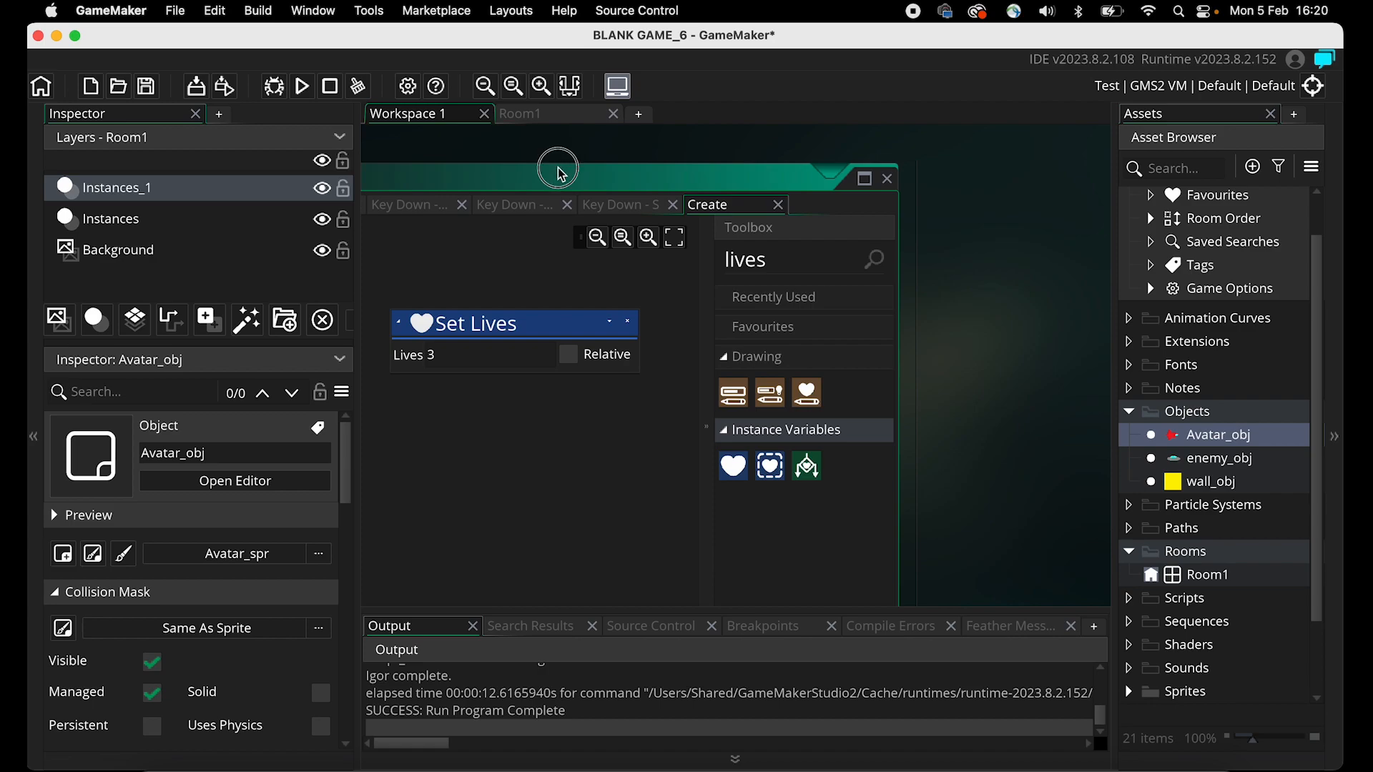
{"action": "scroll", "coordinate": [943, 270], "scroll_direction": "right", "scroll_amount": 1}
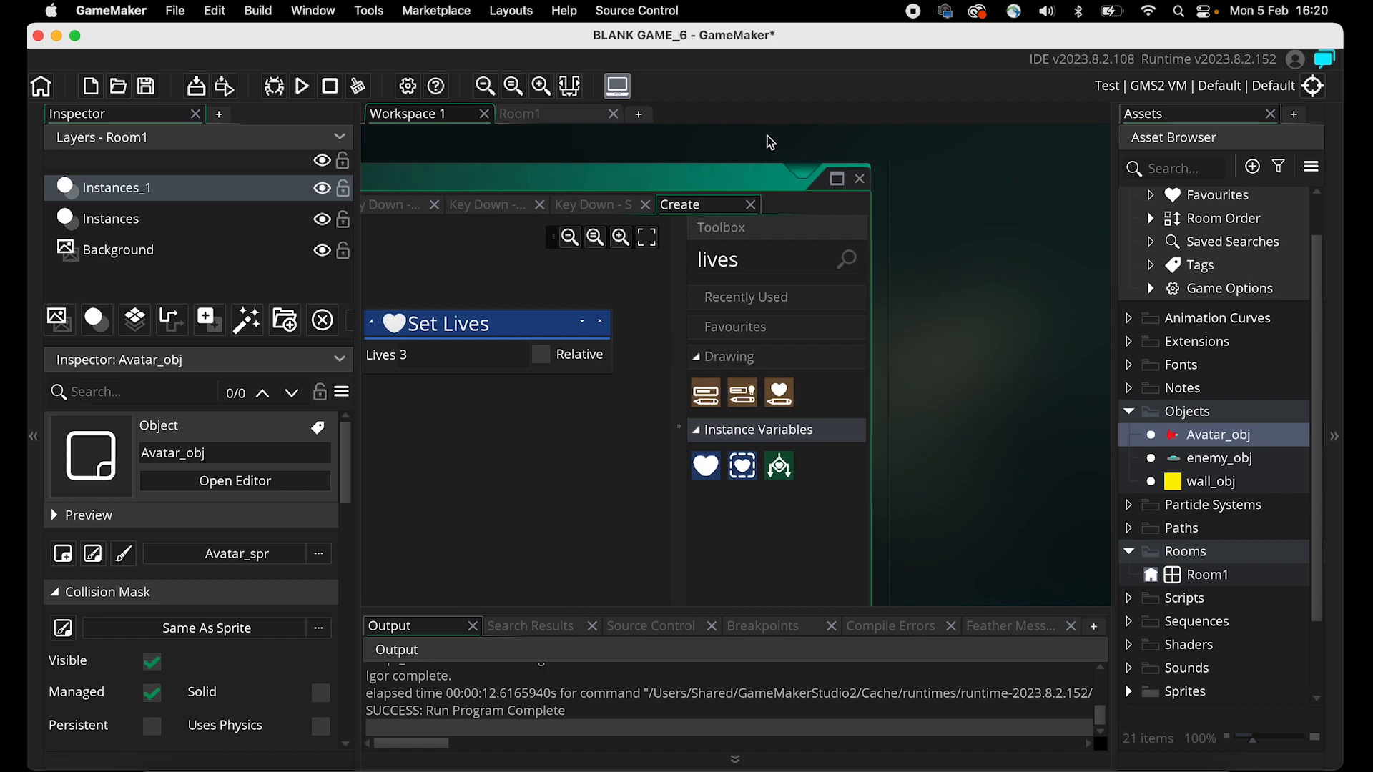
Add a collision event with enemy_obj to Avatar_obj.
{"action": "scroll", "coordinate": [765, 138], "scroll_direction": "left", "scroll_amount": 3}
{"action": "scroll", "coordinate": [765, 136], "scroll_direction": "left", "scroll_amount": 20}
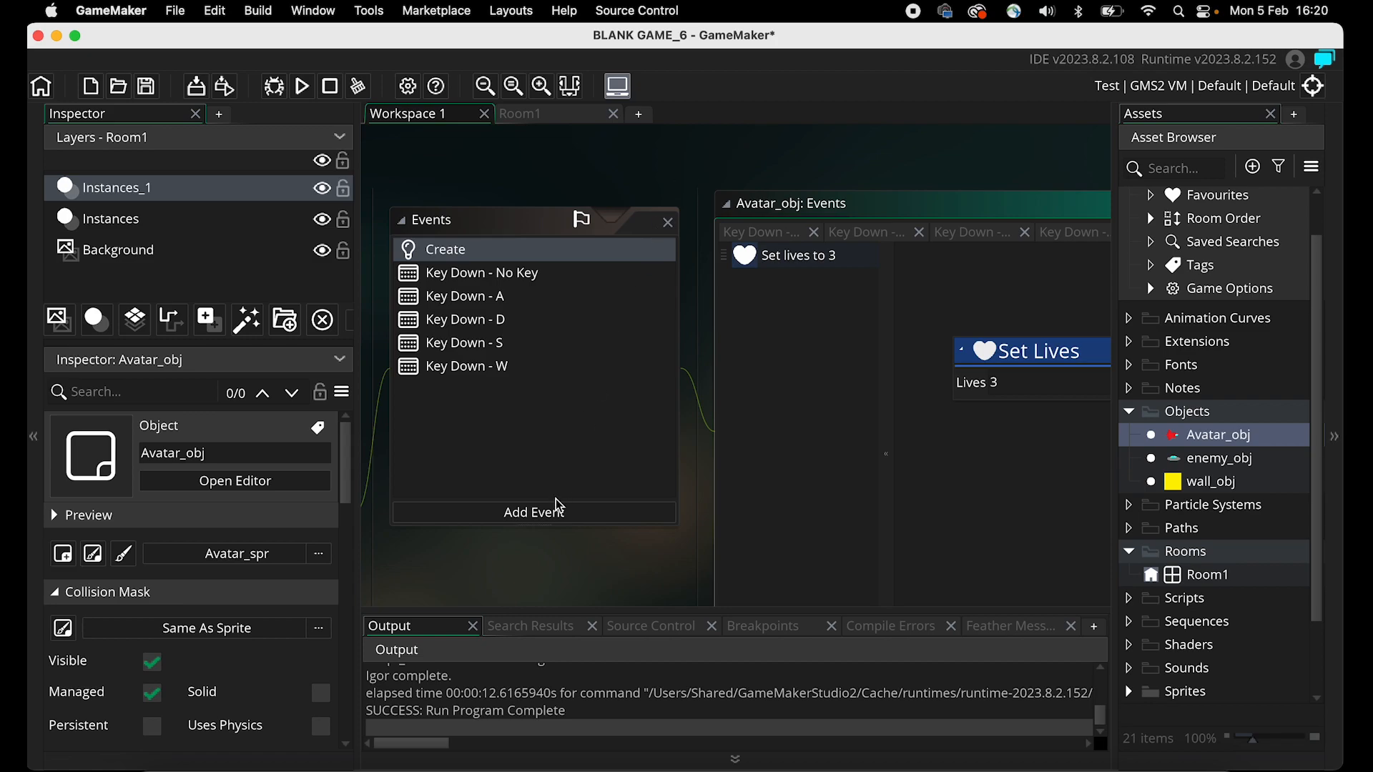
{"action": "left_click", "coordinate": [556, 500]}
{"action": "mouse_move", "coordinate": [592, 461]}
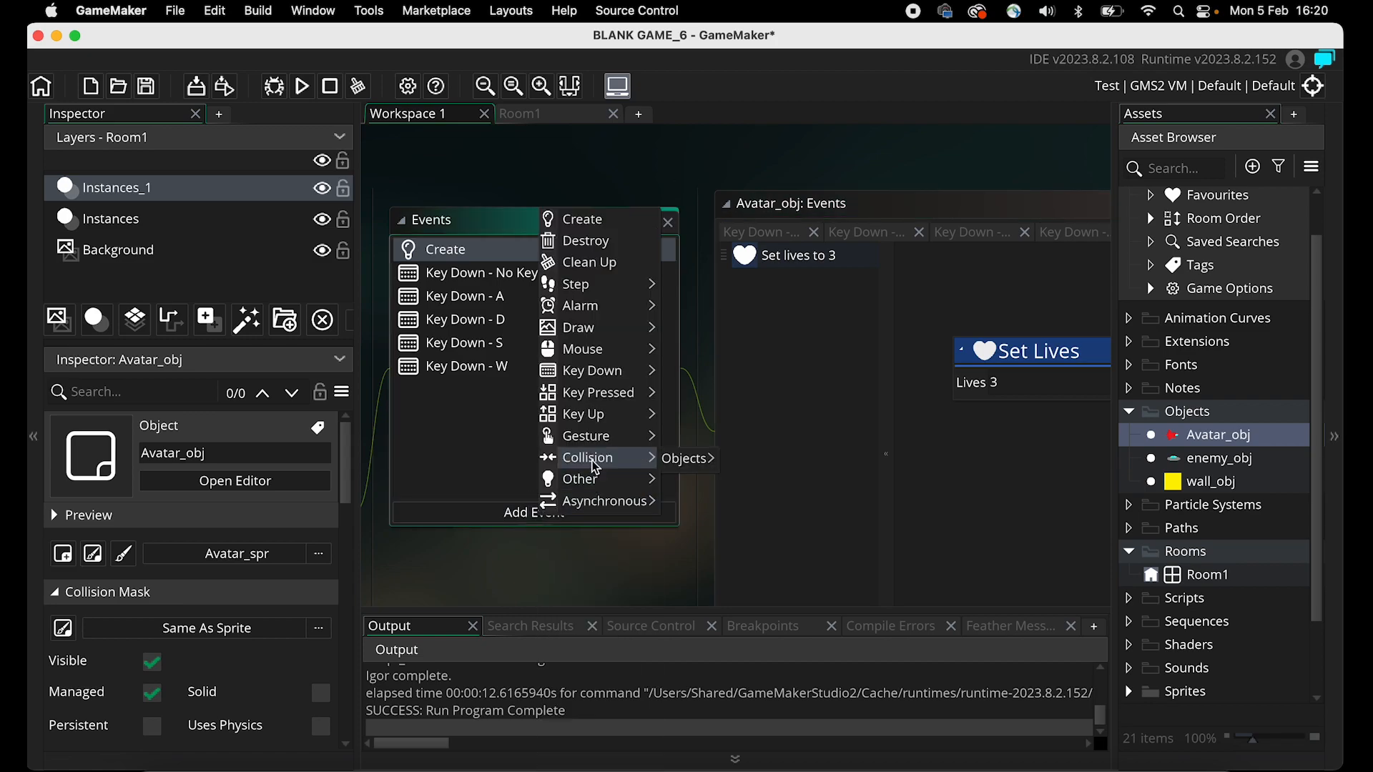
{"action": "mouse_move", "coordinate": [687, 459]}
{"action": "left_click", "coordinate": [773, 484]}
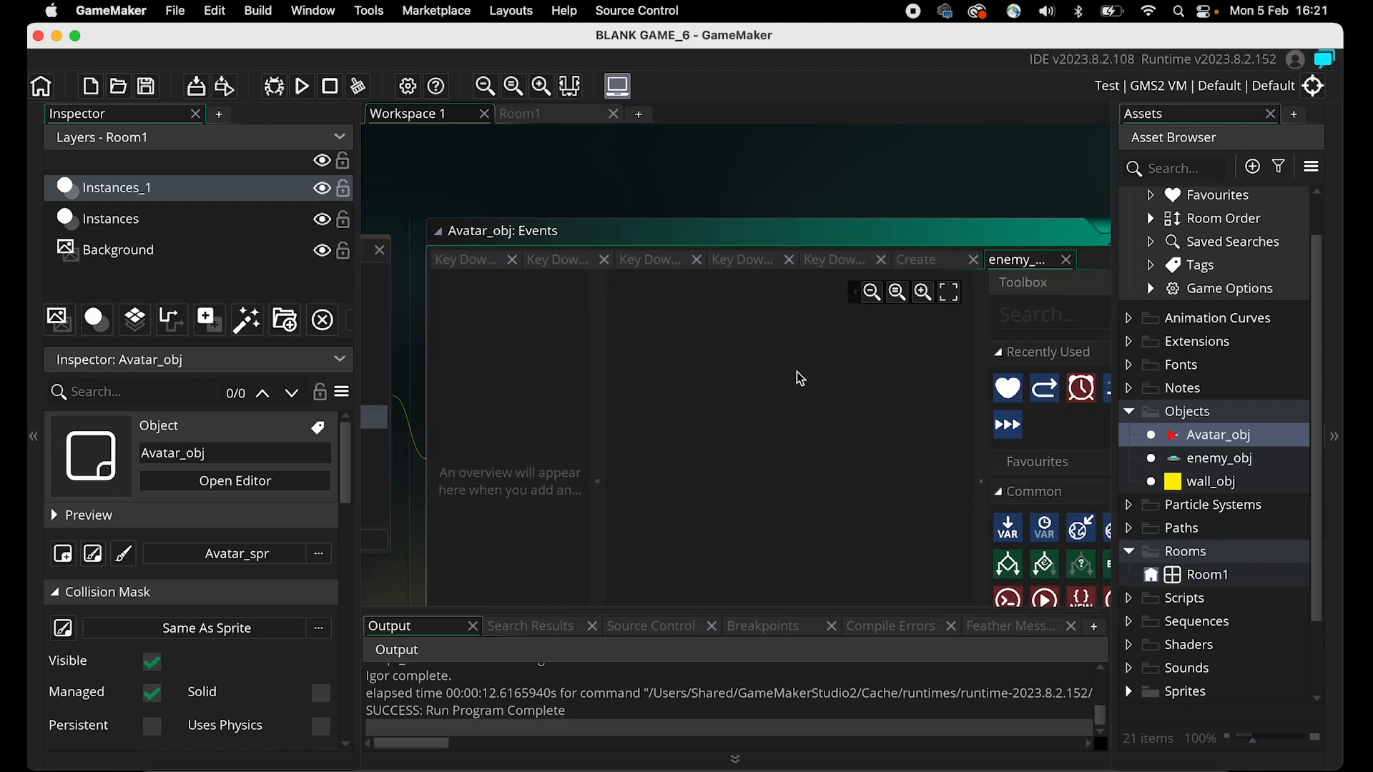
Add a Set Lives action to Avatar_obj's enemy_obj collision event with a relative value of -1.
{"action": "left_click", "coordinate": [1024, 326]}
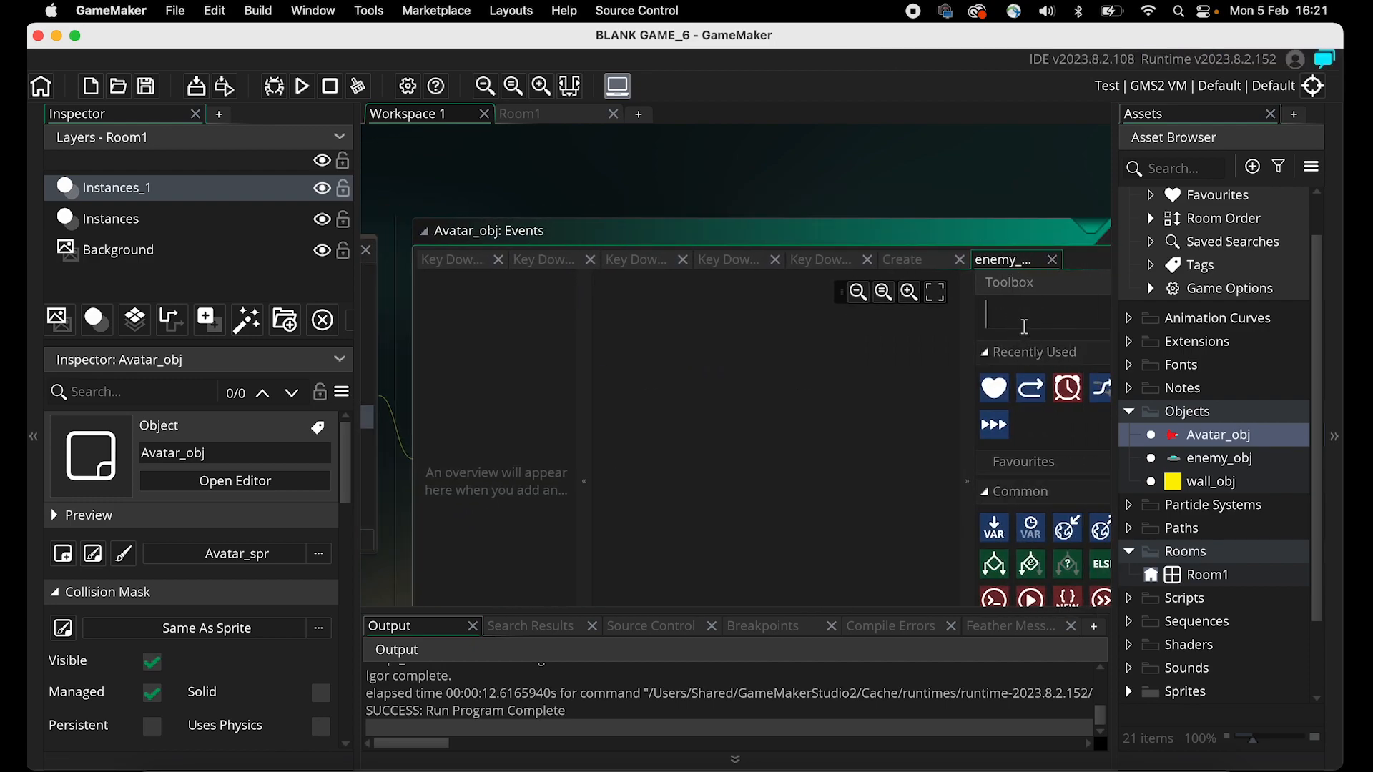
{"action": "type", "text": "lives"}
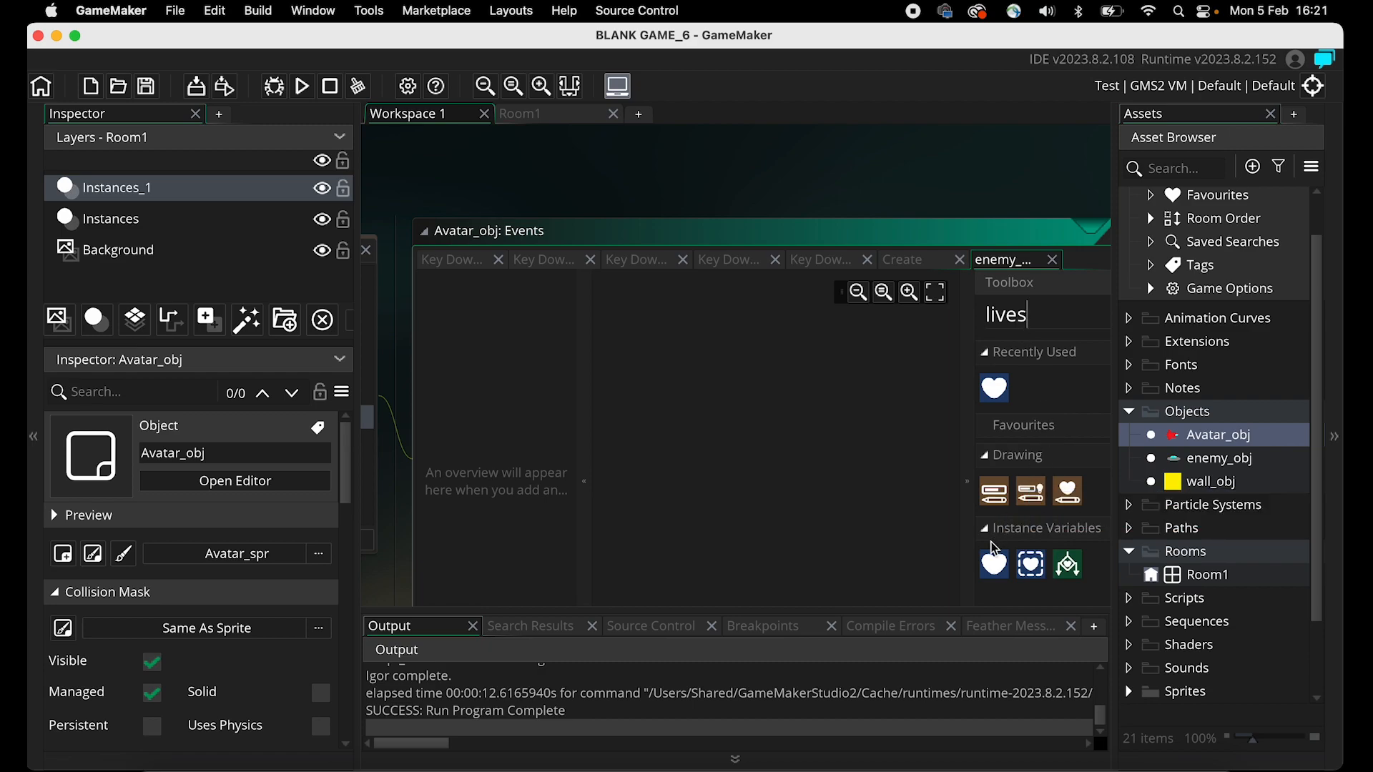
{"action": "left_click_drag", "start_coordinate": [993, 564], "coordinate": [755, 419]}
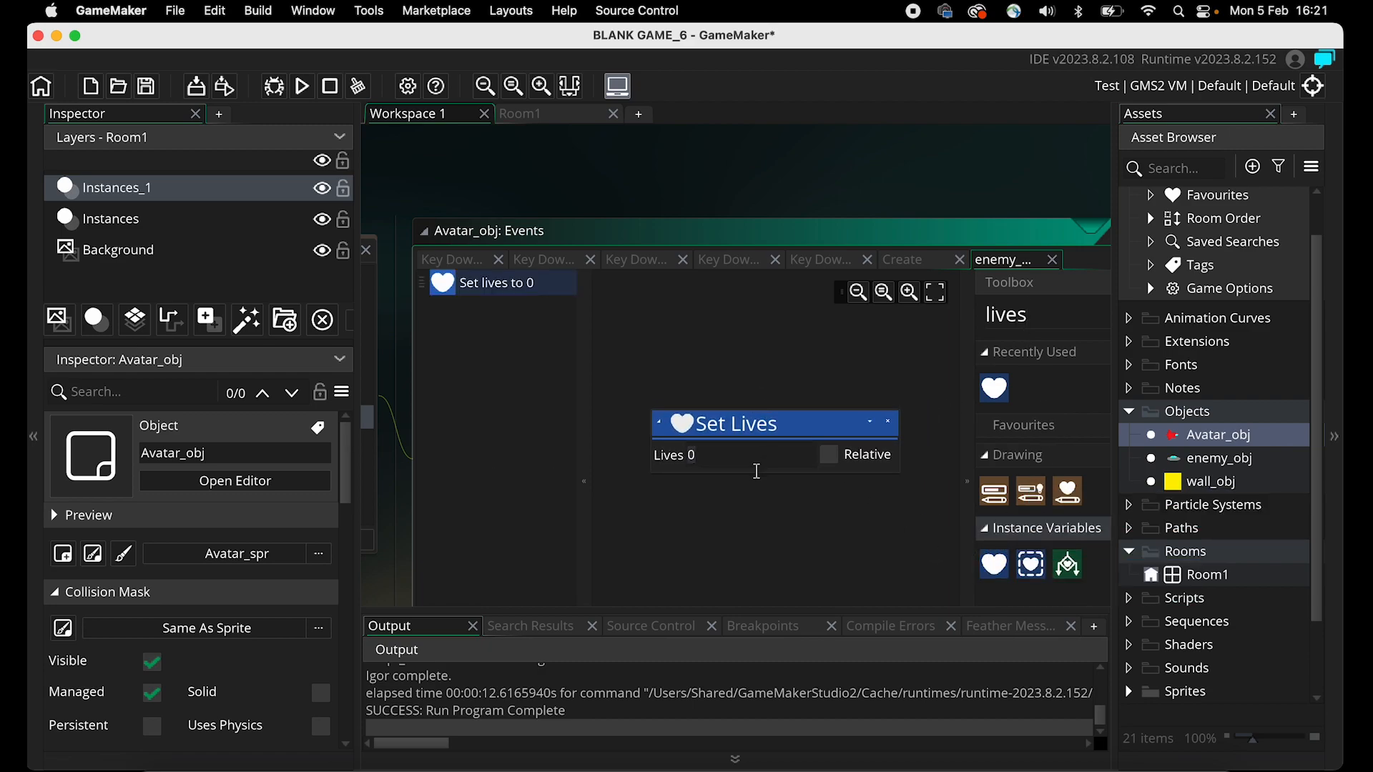
{"action": "key", "text": "BackSpace"}
{"action": "type", "text": "-1"}
Open enemy_obj and add a collision event with Avatar_obj to it.
{"action": "scroll", "coordinate": [571, 476], "scroll_direction": "left", "scroll_amount": 8}
{"action": "scroll", "coordinate": [480, 476], "scroll_direction": "left", "scroll_amount": 3}
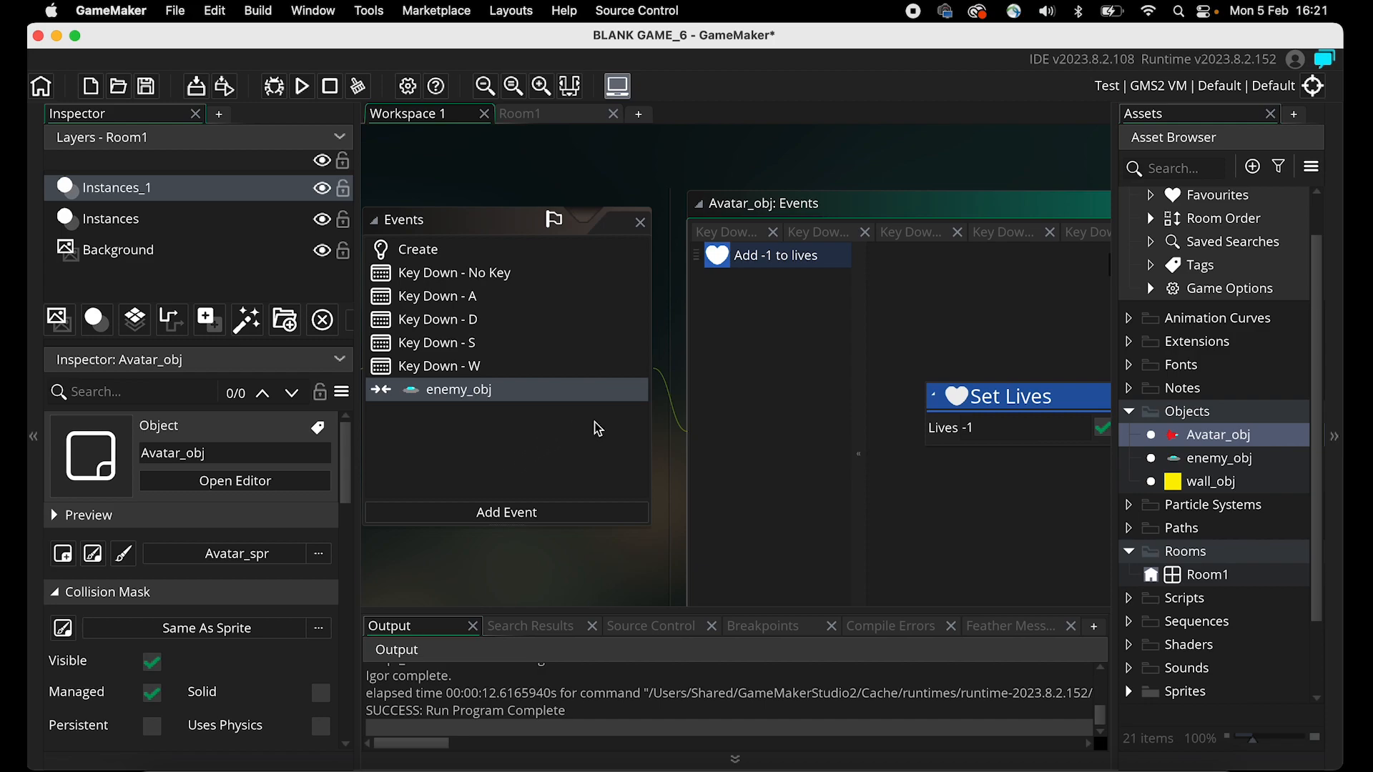
{"action": "scroll", "coordinate": [594, 422], "scroll_direction": "down", "scroll_amount": 1}
{"action": "scroll", "coordinate": [538, 519], "scroll_direction": "down", "scroll_amount": 8}
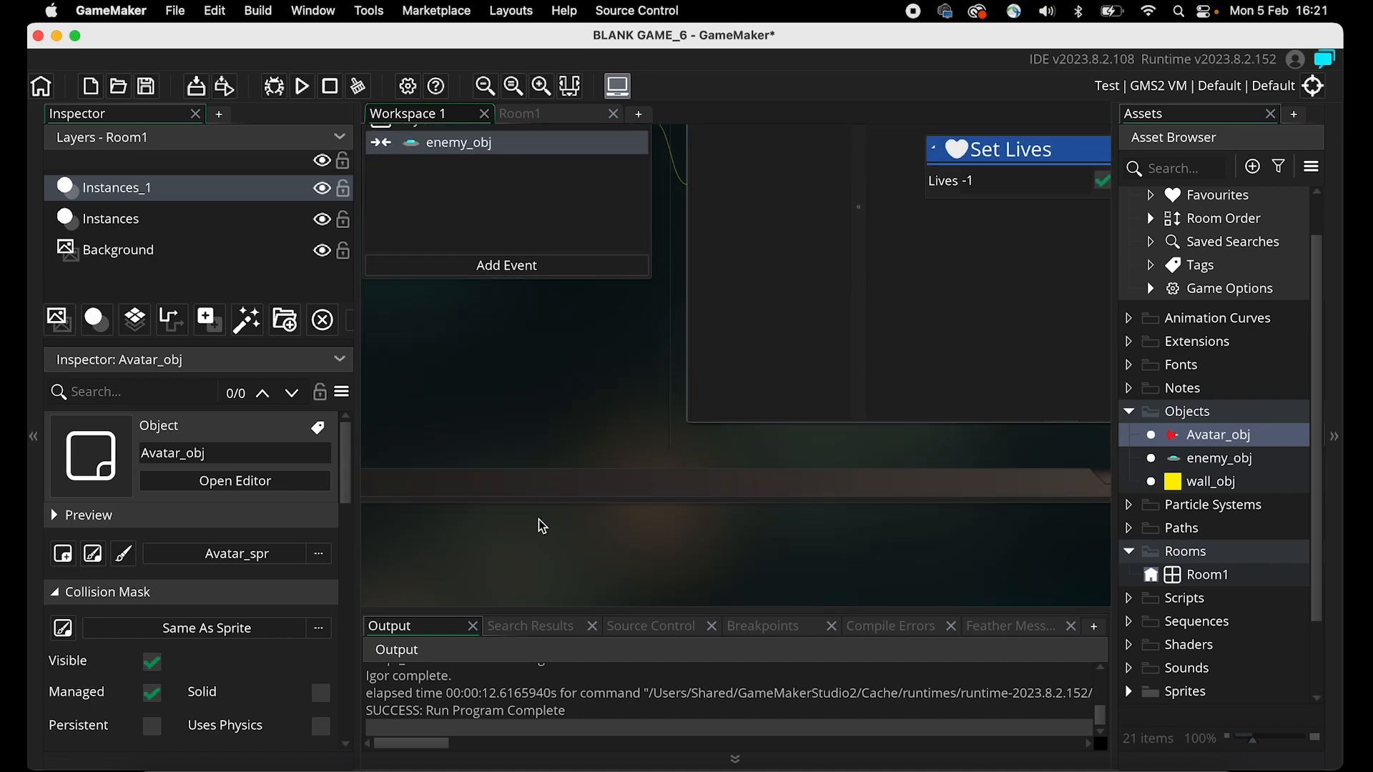
{"action": "scroll", "coordinate": [538, 519], "scroll_direction": "up", "scroll_amount": 7}
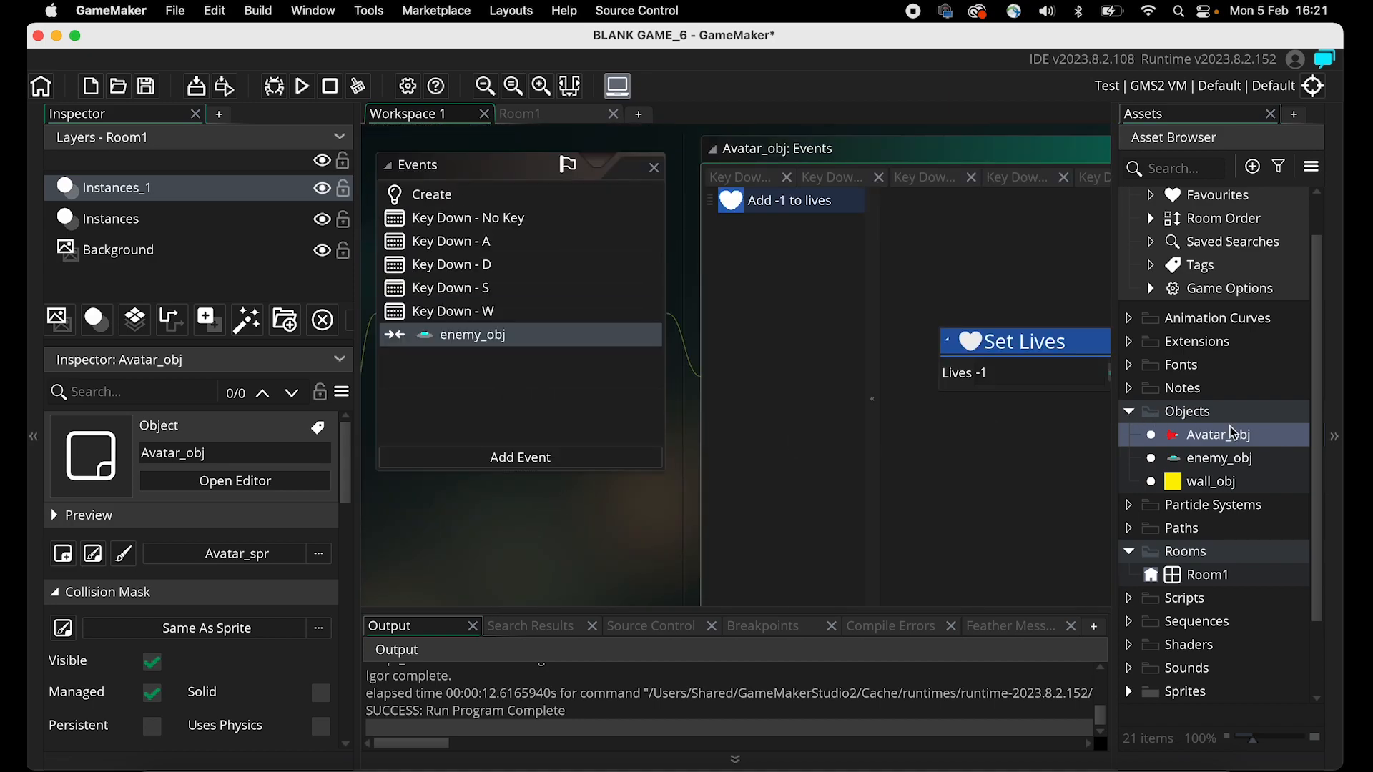
{"action": "left_click", "coordinate": [1192, 464]}
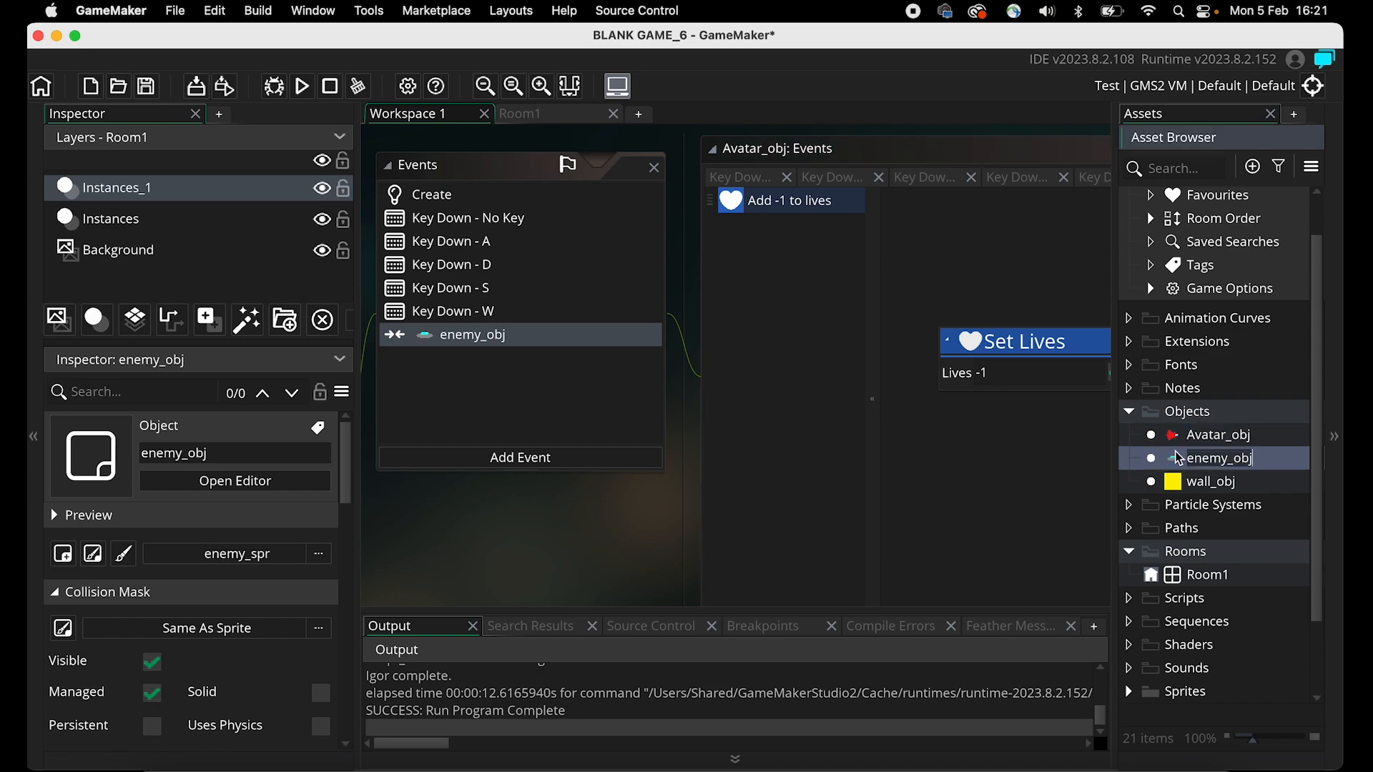
{"action": "double_click", "coordinate": [1173, 458]}
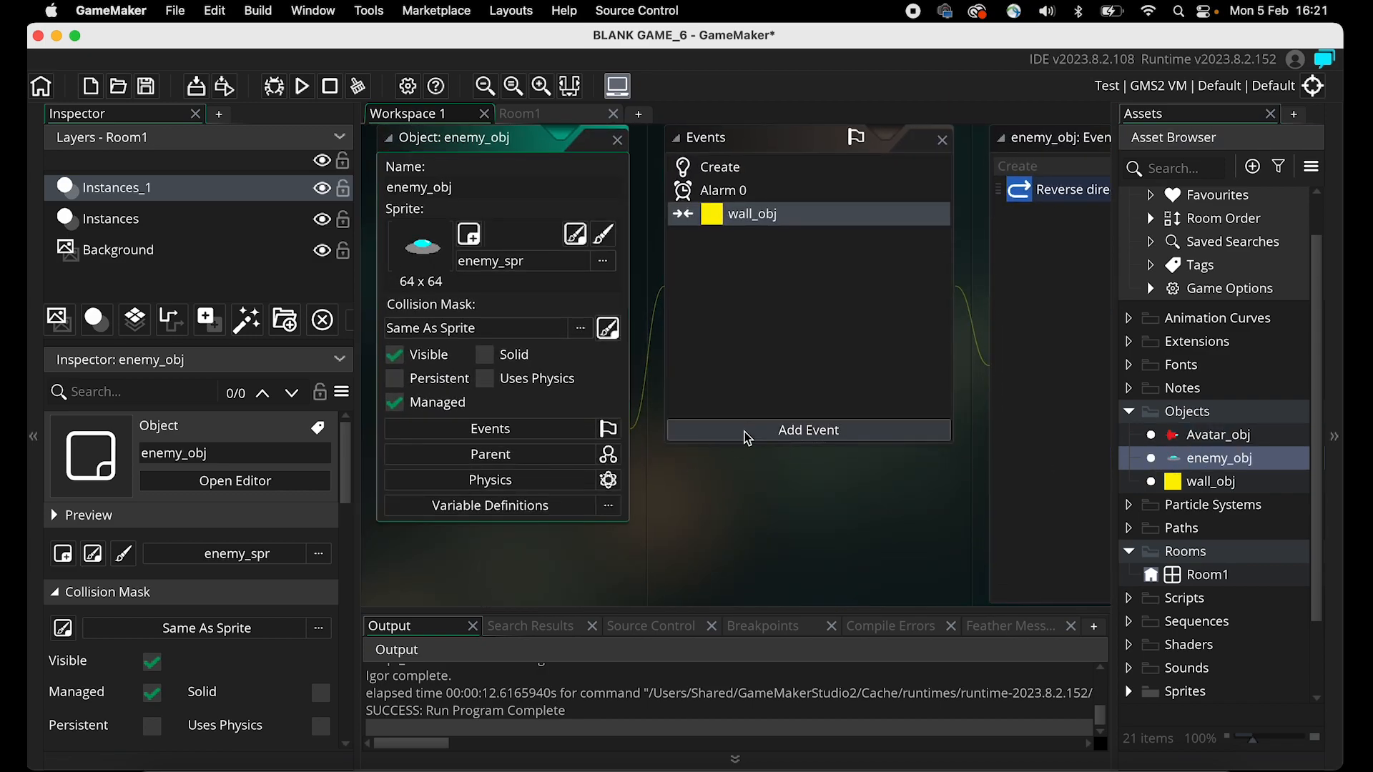
{"action": "left_click", "coordinate": [755, 428]}
{"action": "mouse_move", "coordinate": [842, 672]}
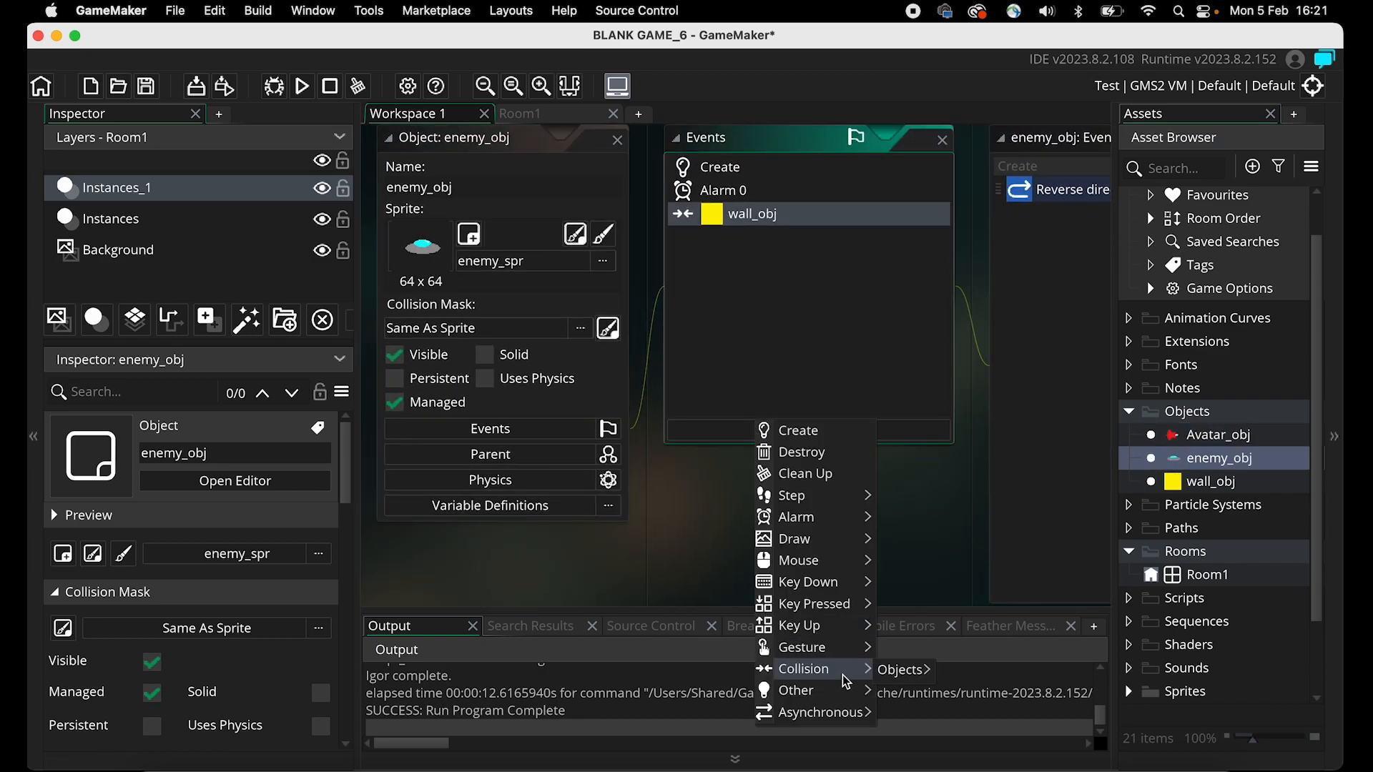
{"action": "mouse_move", "coordinate": [890, 672]}
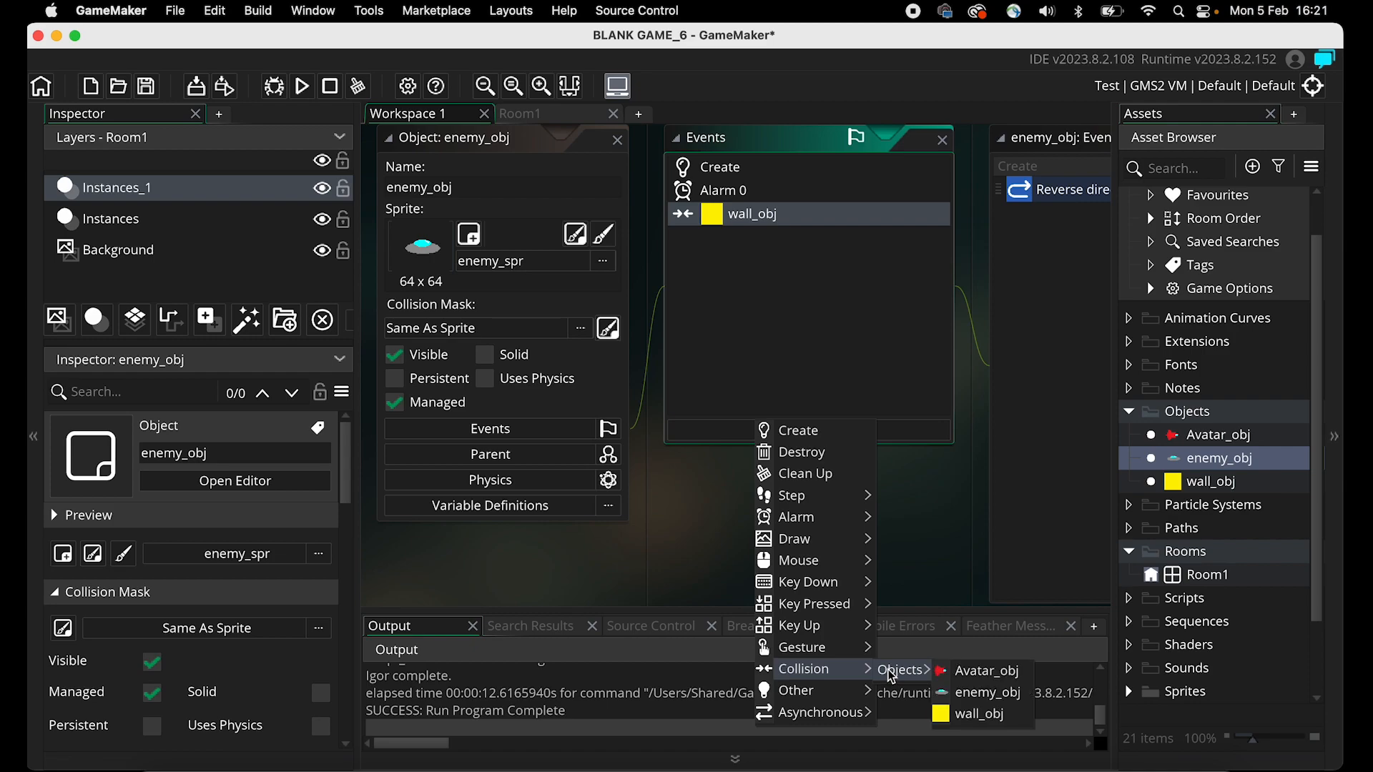
{"action": "left_click", "coordinate": [978, 674]}
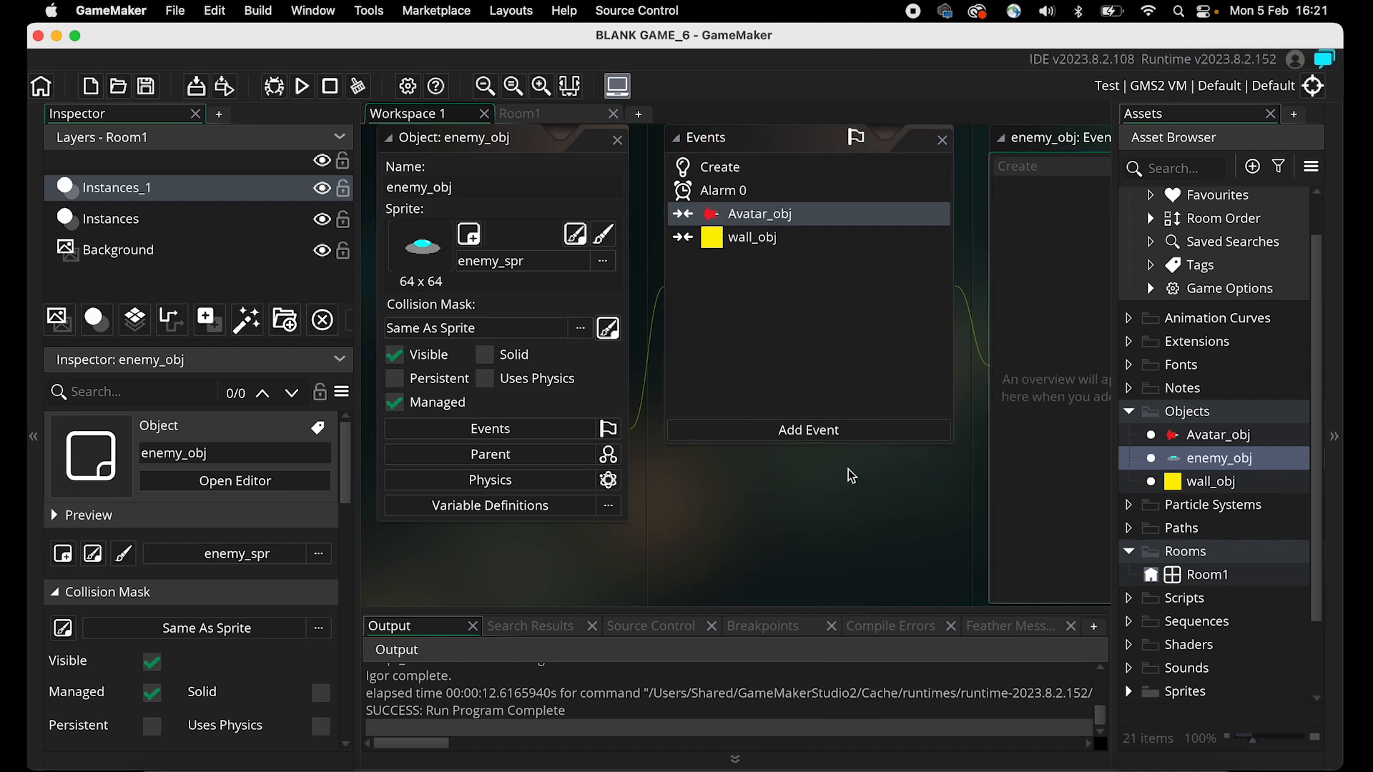
Find the Destroy Instance action and add it to enemy_obj's Avatar_obj collision event.
{"action": "left_click", "coordinate": [900, 245]}
{"action": "type", "text": "f"}
{"action": "key", "text": "BackSpace"}
{"action": "type", "text": "destroy"}
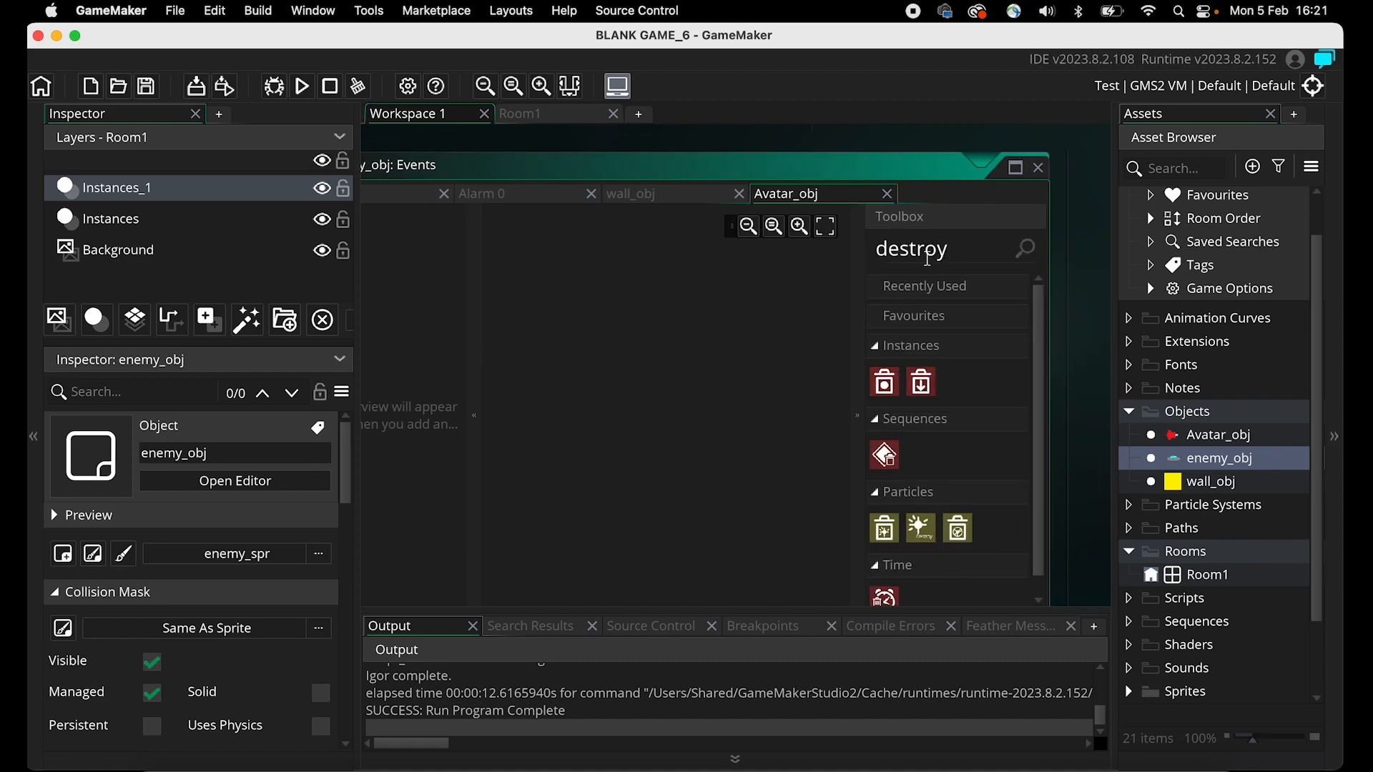
{"action": "left_click_drag", "start_coordinate": [888, 385], "coordinate": [748, 342]}
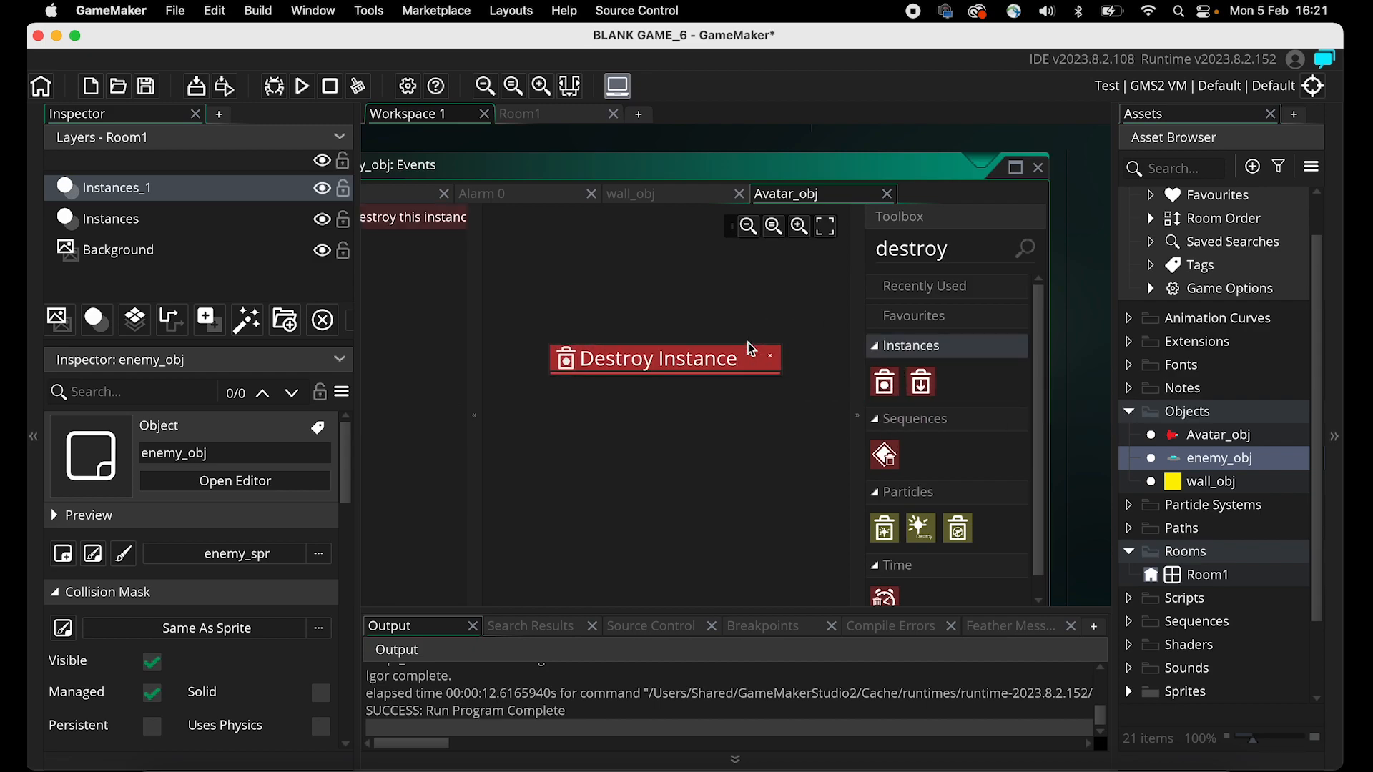
{"action": "scroll", "coordinate": [680, 464], "scroll_direction": "left", "scroll_amount": 5}
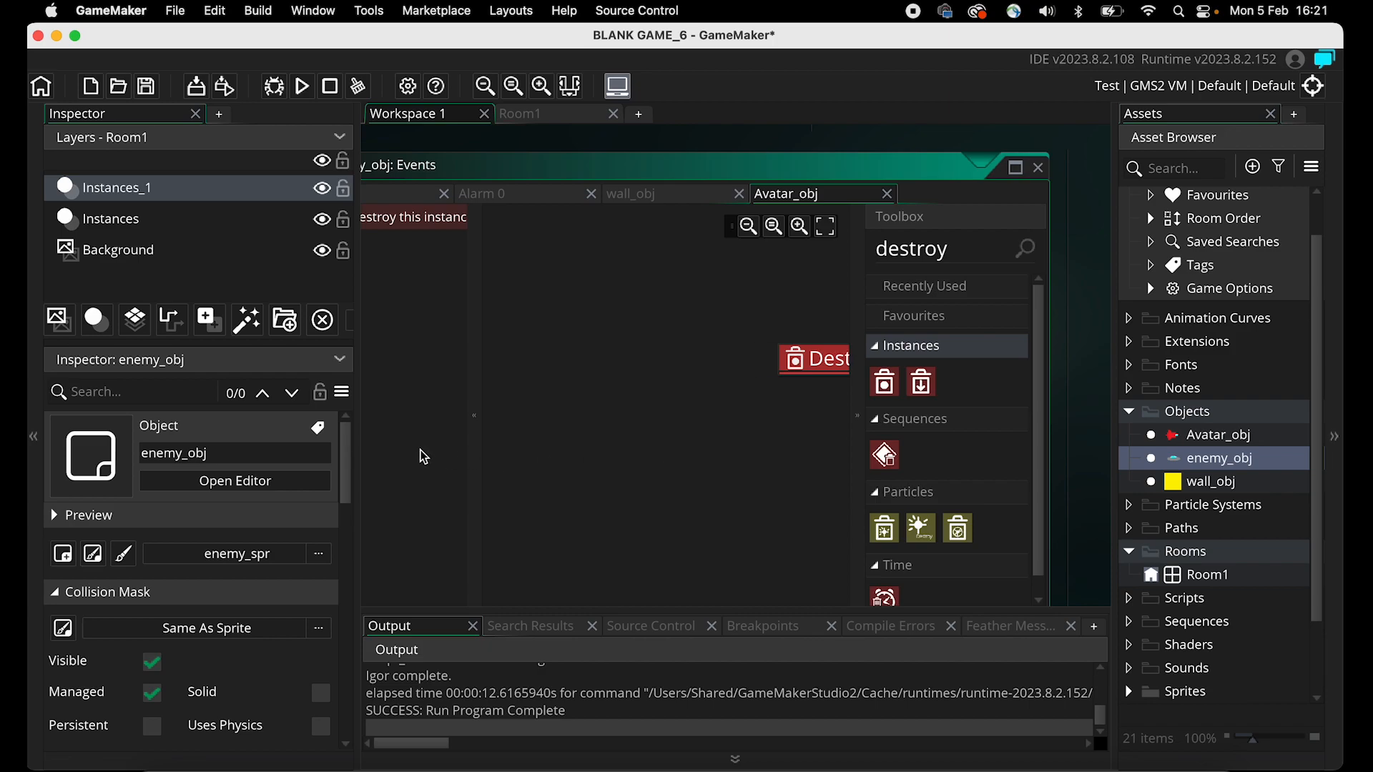
{"action": "scroll", "coordinate": [758, 392], "scroll_direction": "right", "scroll_amount": 4}
{"action": "scroll", "coordinate": [413, 360], "scroll_direction": "left", "scroll_amount": 8}
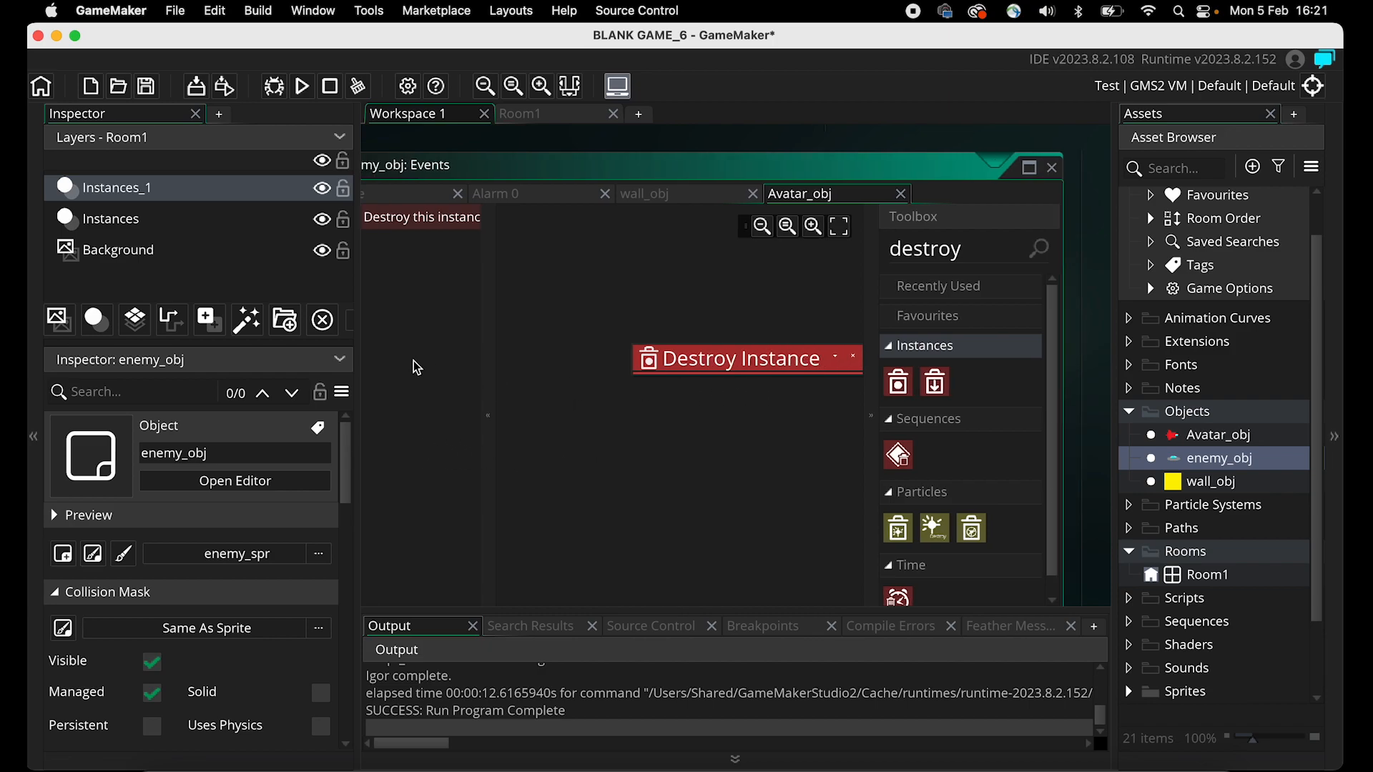
Search the actions for "instance" and add Create Instance after Destroy Instance in enemy_obj's Avatar_obj collision event.
{"action": "scroll", "coordinate": [413, 360], "scroll_direction": "left", "scroll_amount": 8}
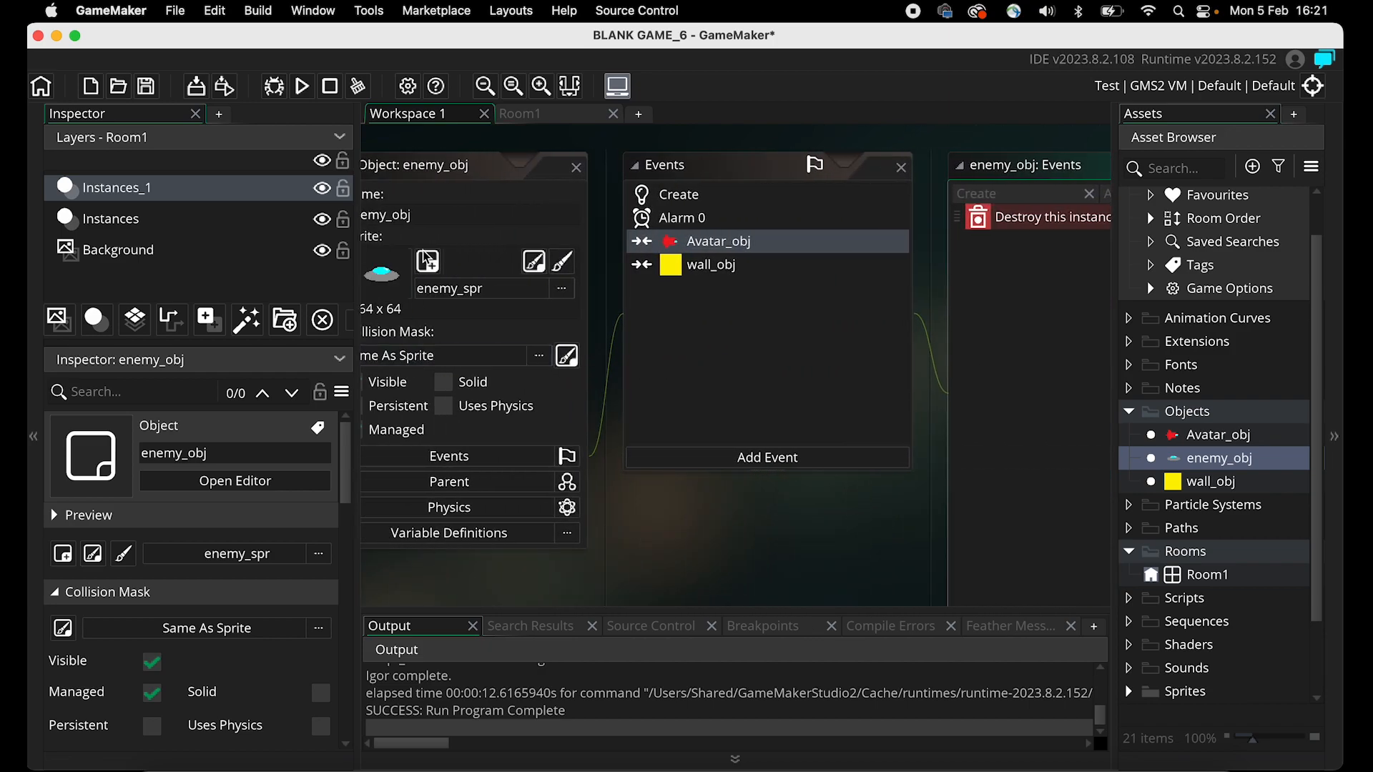
{"action": "scroll", "coordinate": [829, 266], "scroll_direction": "right", "scroll_amount": 4}
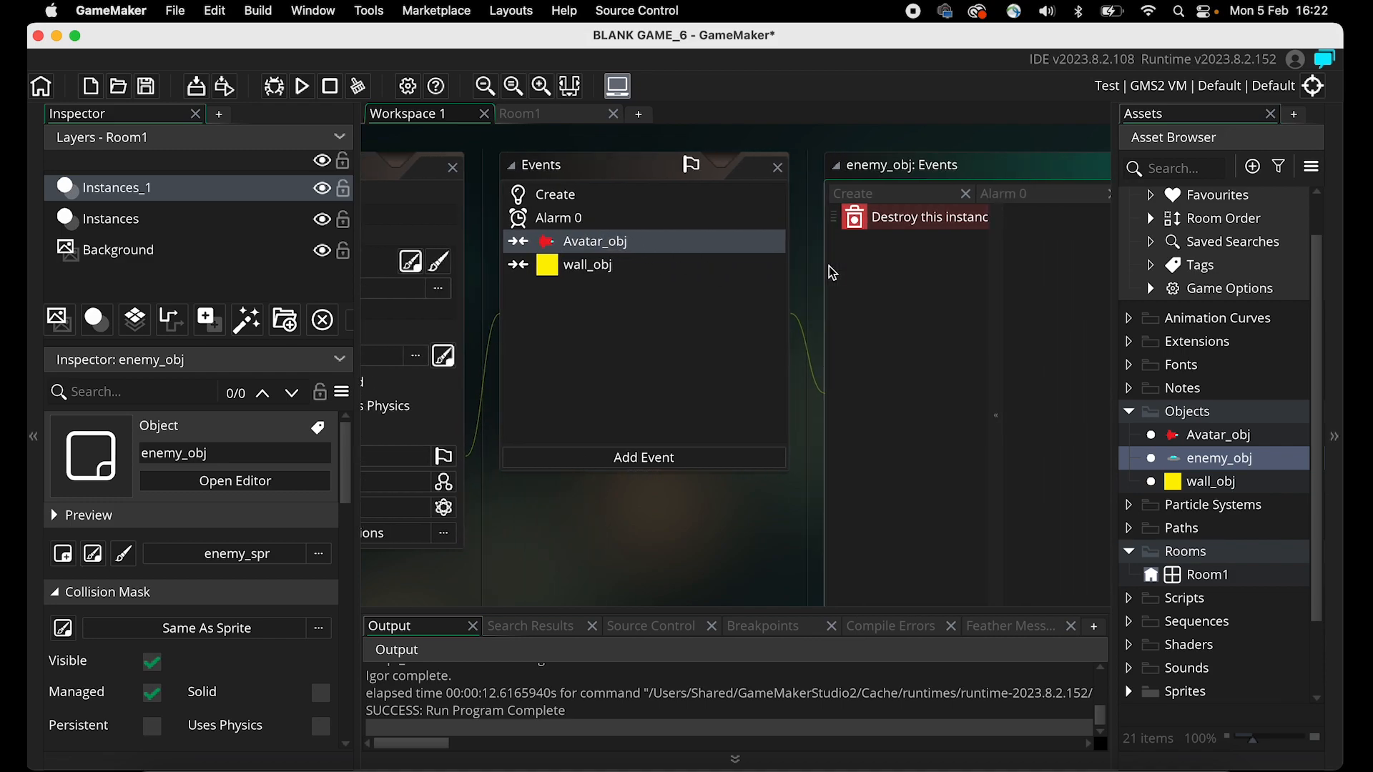
{"action": "scroll", "coordinate": [924, 260], "scroll_direction": "right", "scroll_amount": 10}
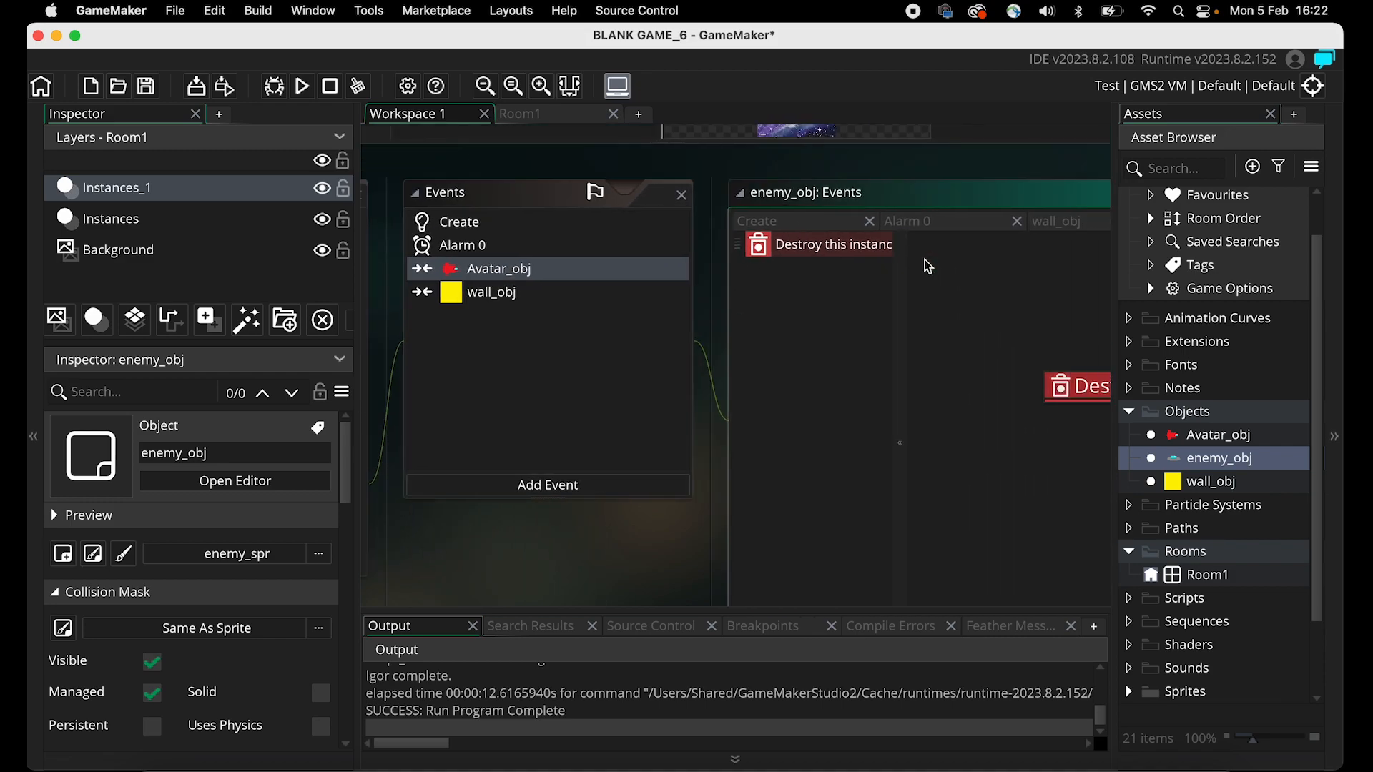
{"action": "scroll", "coordinate": [905, 391], "scroll_direction": "left", "scroll_amount": 2}
{"action": "scroll", "coordinate": [905, 390], "scroll_direction": "right", "scroll_amount": 4}
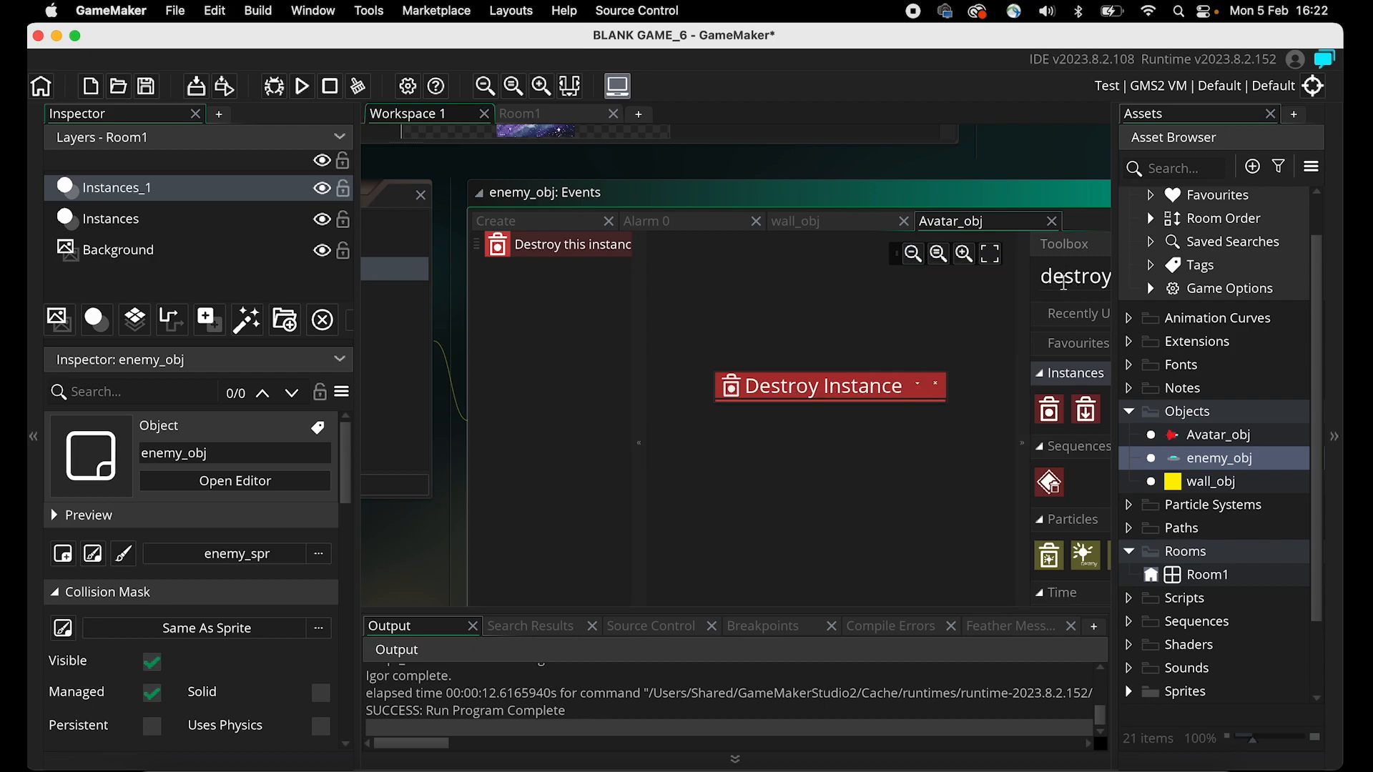
{"action": "scroll", "coordinate": [1049, 167], "scroll_direction": "right", "scroll_amount": 3}
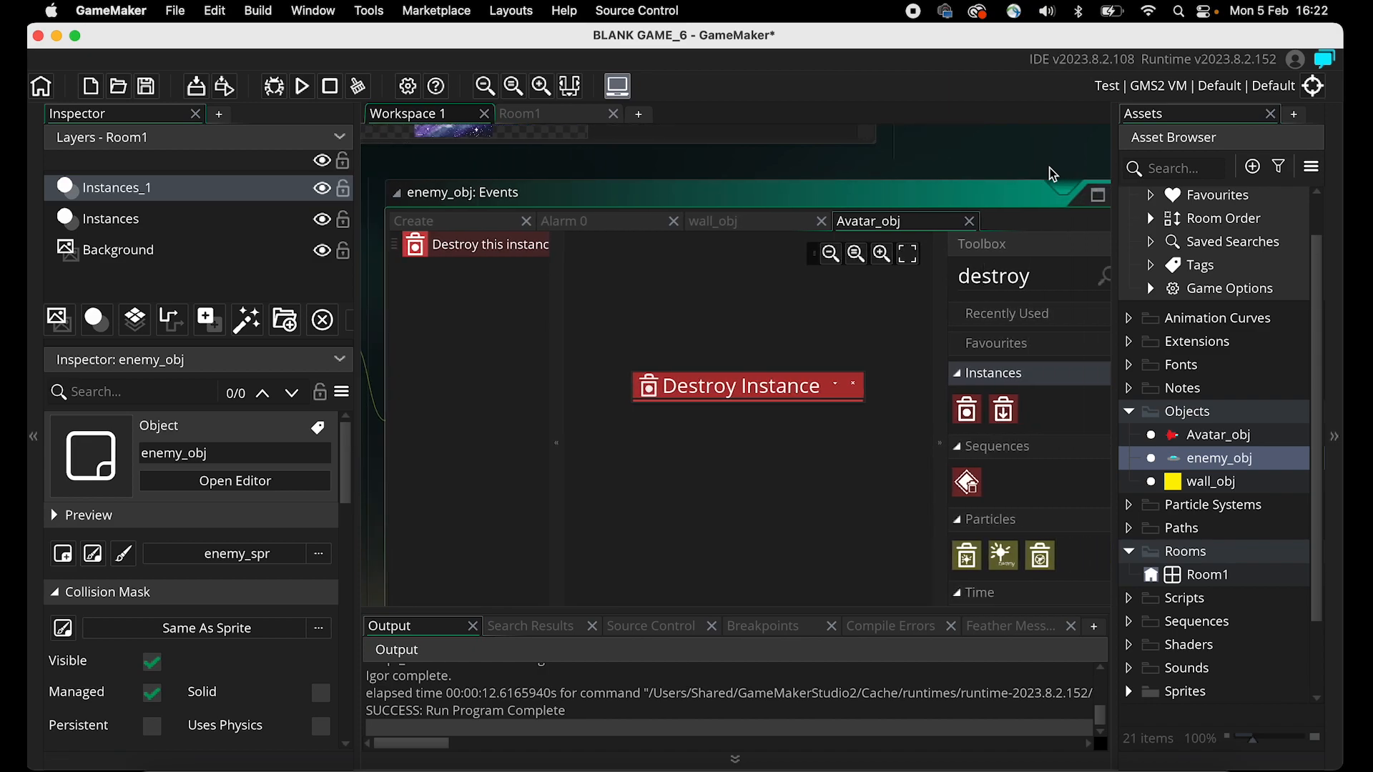
{"action": "scroll", "coordinate": [1049, 168], "scroll_direction": "right", "scroll_amount": 2}
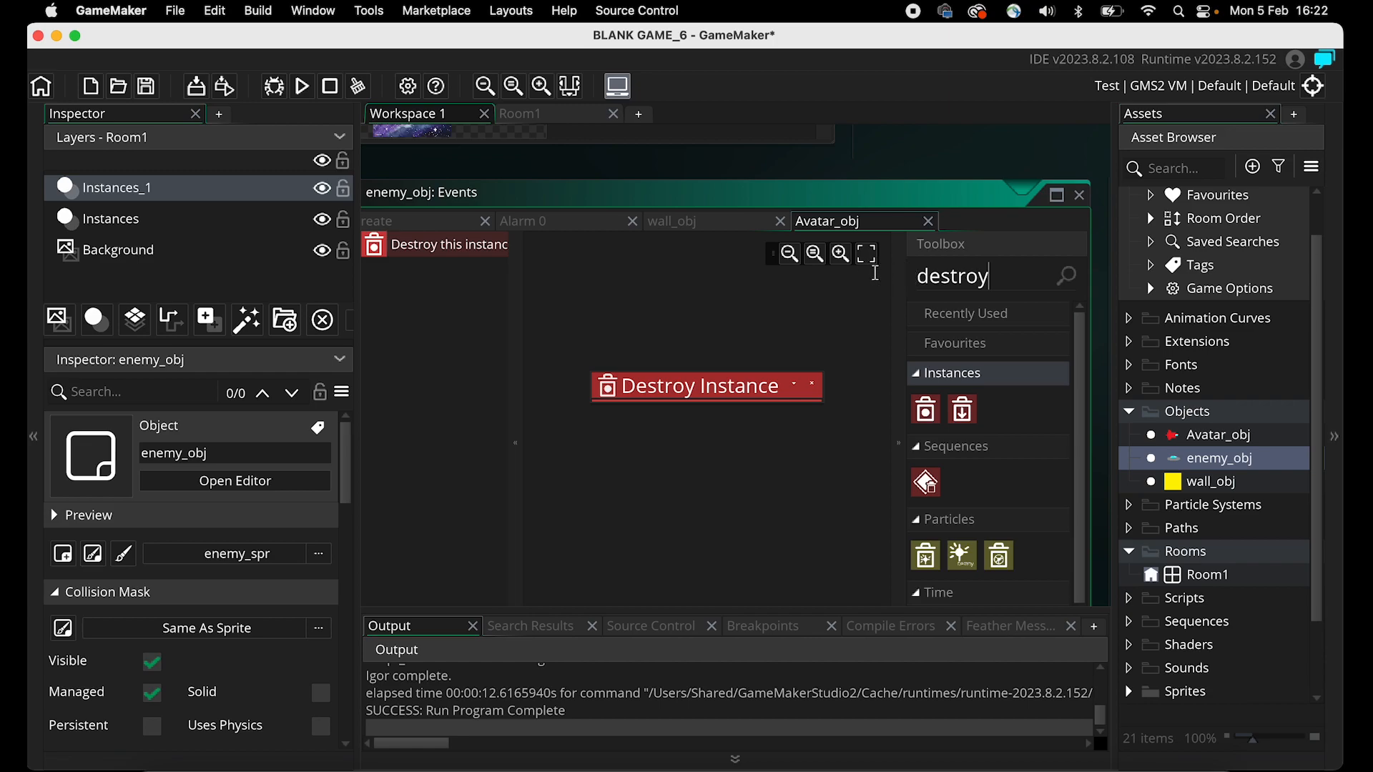
{"action": "key", "text": "BackSpace"}
{"action": "key", "text": "BackSpace"}
{"action": "key", "text": "BackSpace"}
{"action": "key", "text": "BackSpace"}
{"action": "key", "text": "BackSpace"}
{"action": "key", "text": "BackSpace"}
{"action": "key", "text": "BackSpace"}
{"action": "type", "text": "instance"}
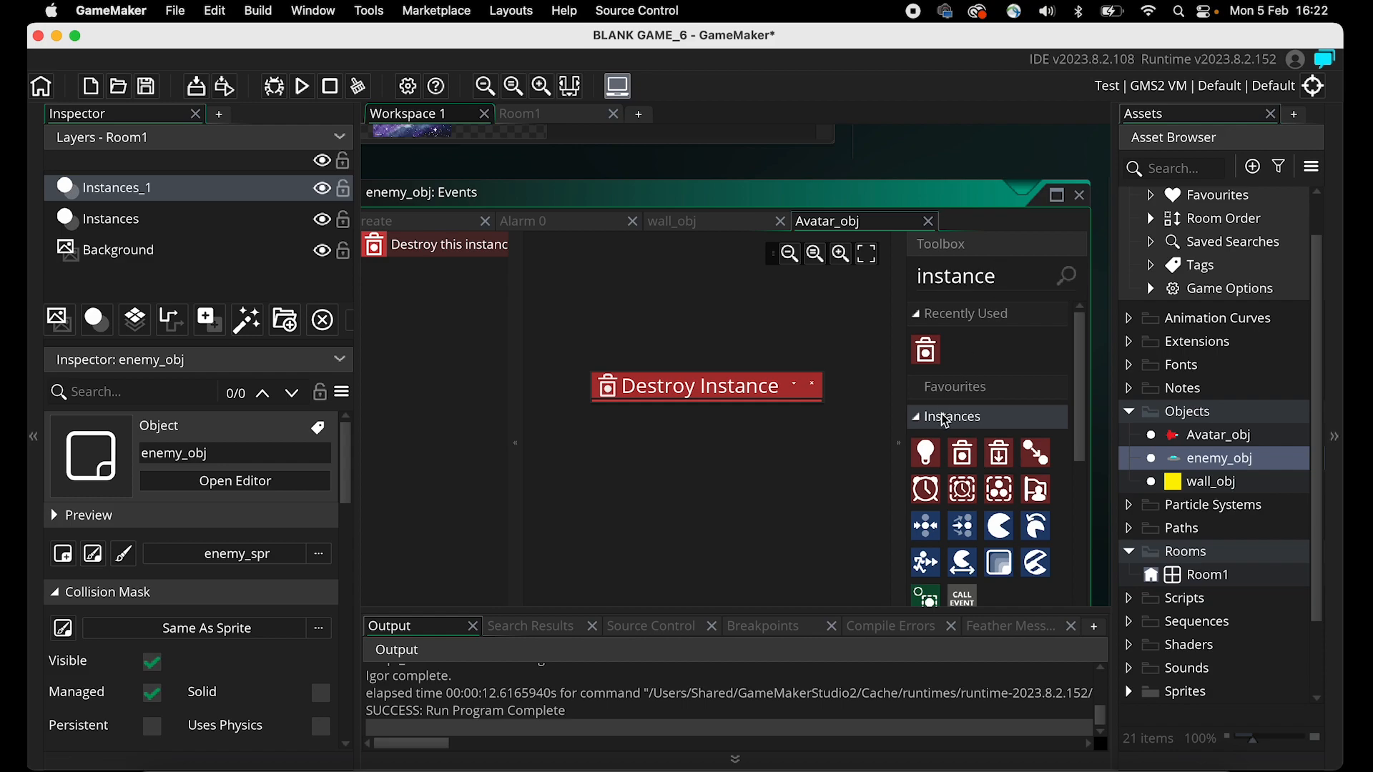
{"action": "left_click_drag", "start_coordinate": [929, 454], "coordinate": [697, 448]}
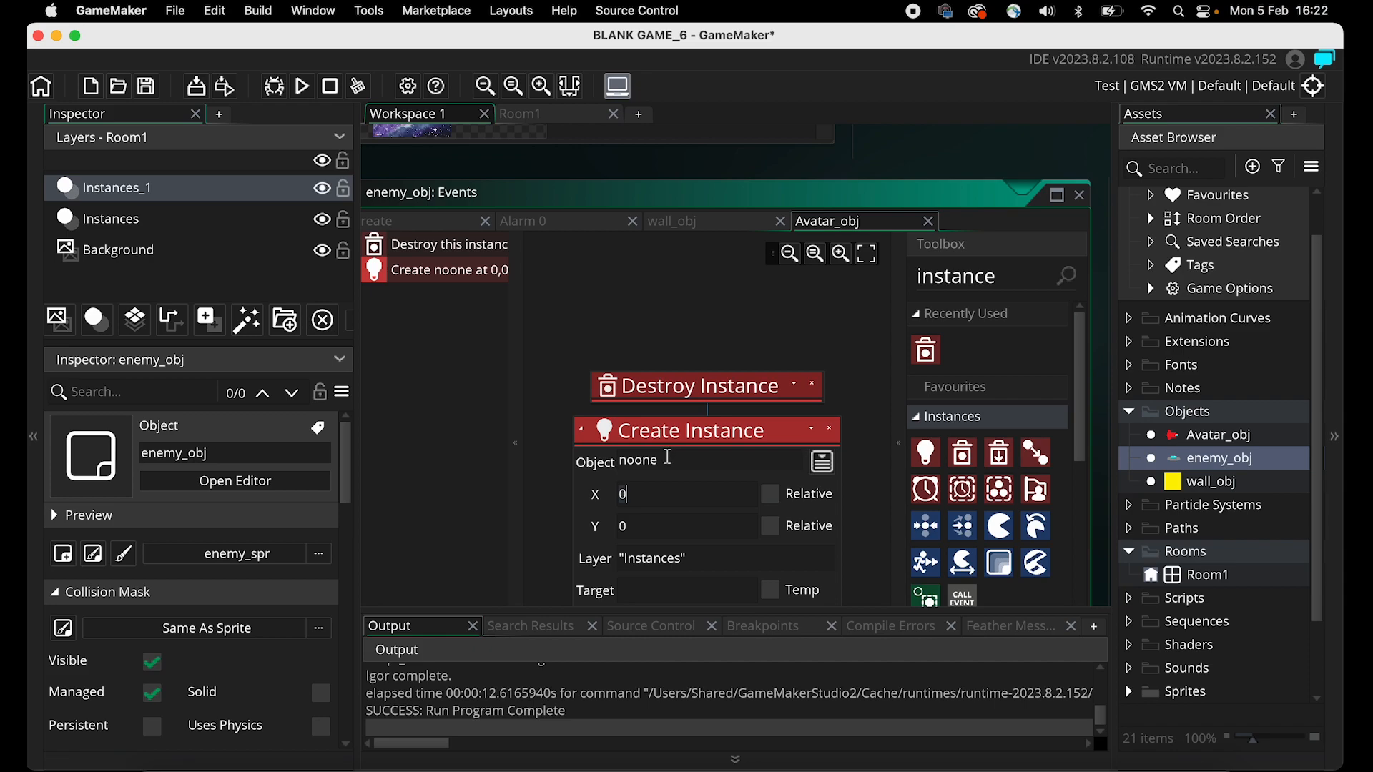
Set the Create Instance action's object to enemy_obj.
{"action": "left_click", "coordinate": [821, 462]}
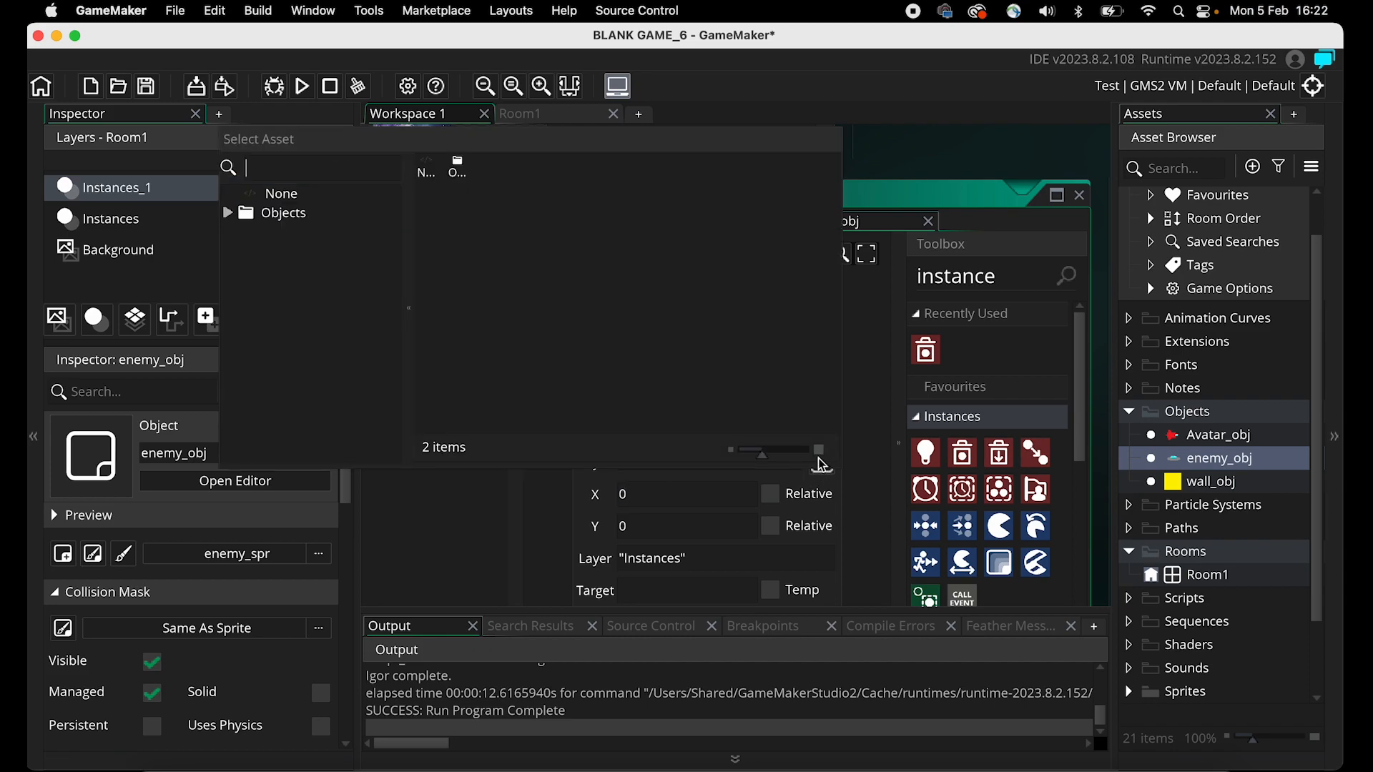
{"action": "left_click", "coordinate": [228, 213]}
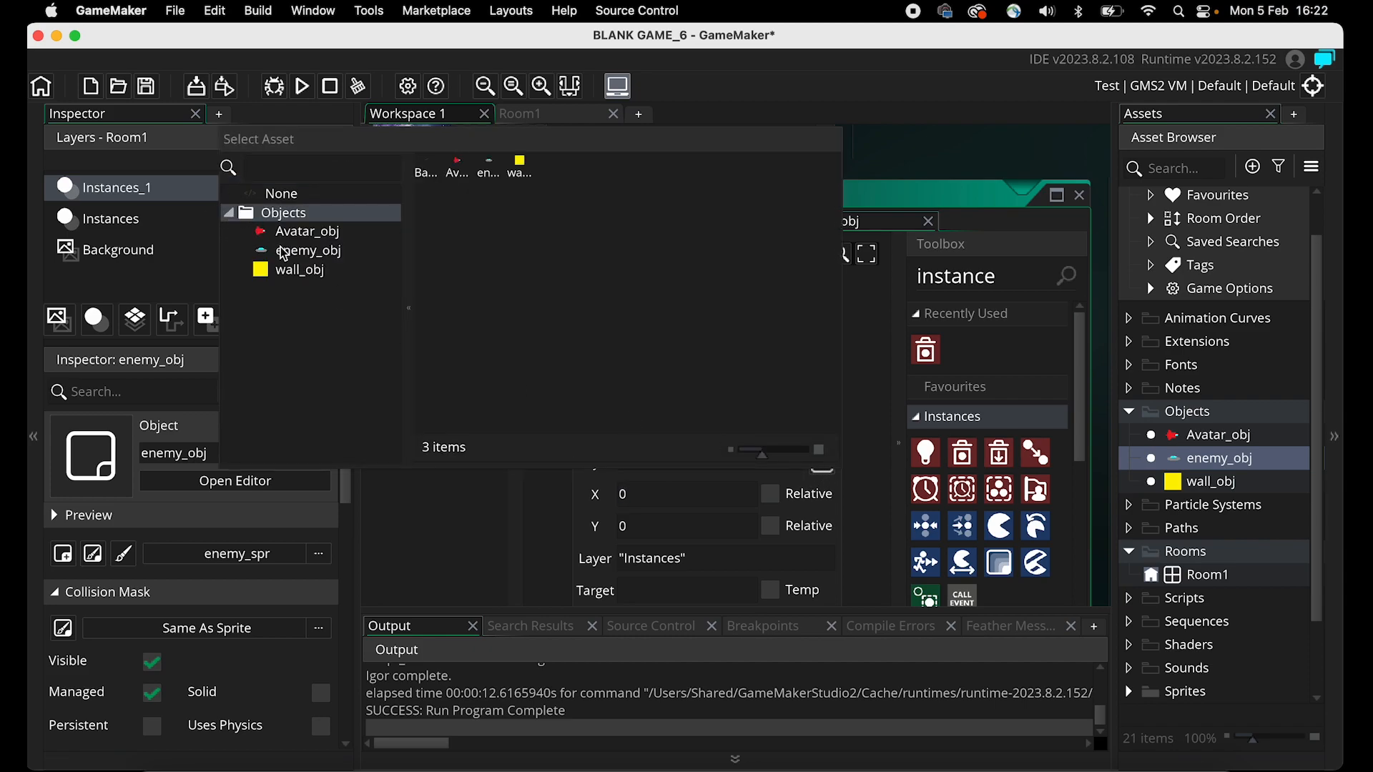
{"action": "left_click", "coordinate": [302, 252]}
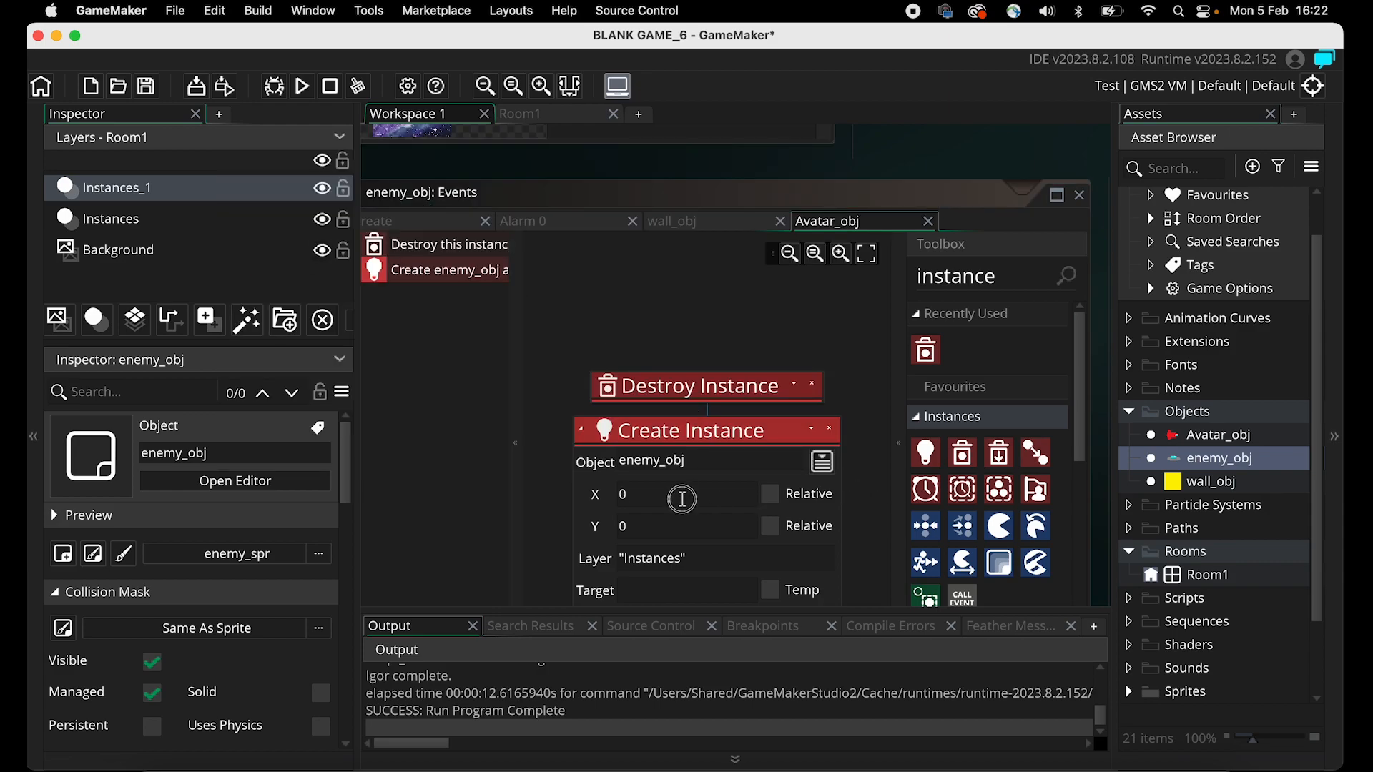
Set the Create Instance action's position to random(x) for X and random(y) for Y.
{"action": "left_click", "coordinate": [573, 487]}
{"action": "type", "text": "random(c"}
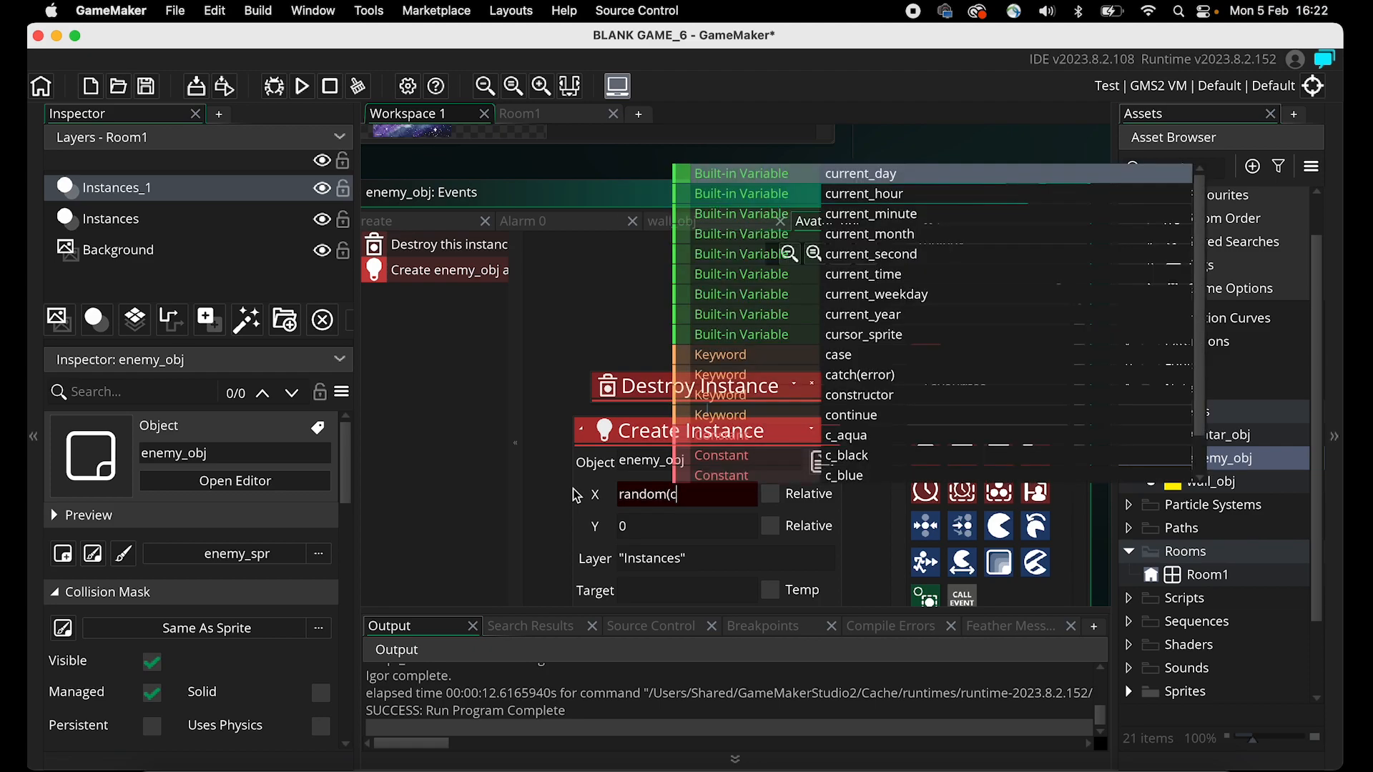
{"action": "key", "text": "BackSpace"}
{"action": "type", "text": "x)"}
{"action": "scroll", "coordinate": [647, 521], "scroll_direction": "up", "scroll_amount": 1, "text": "ctrl"}
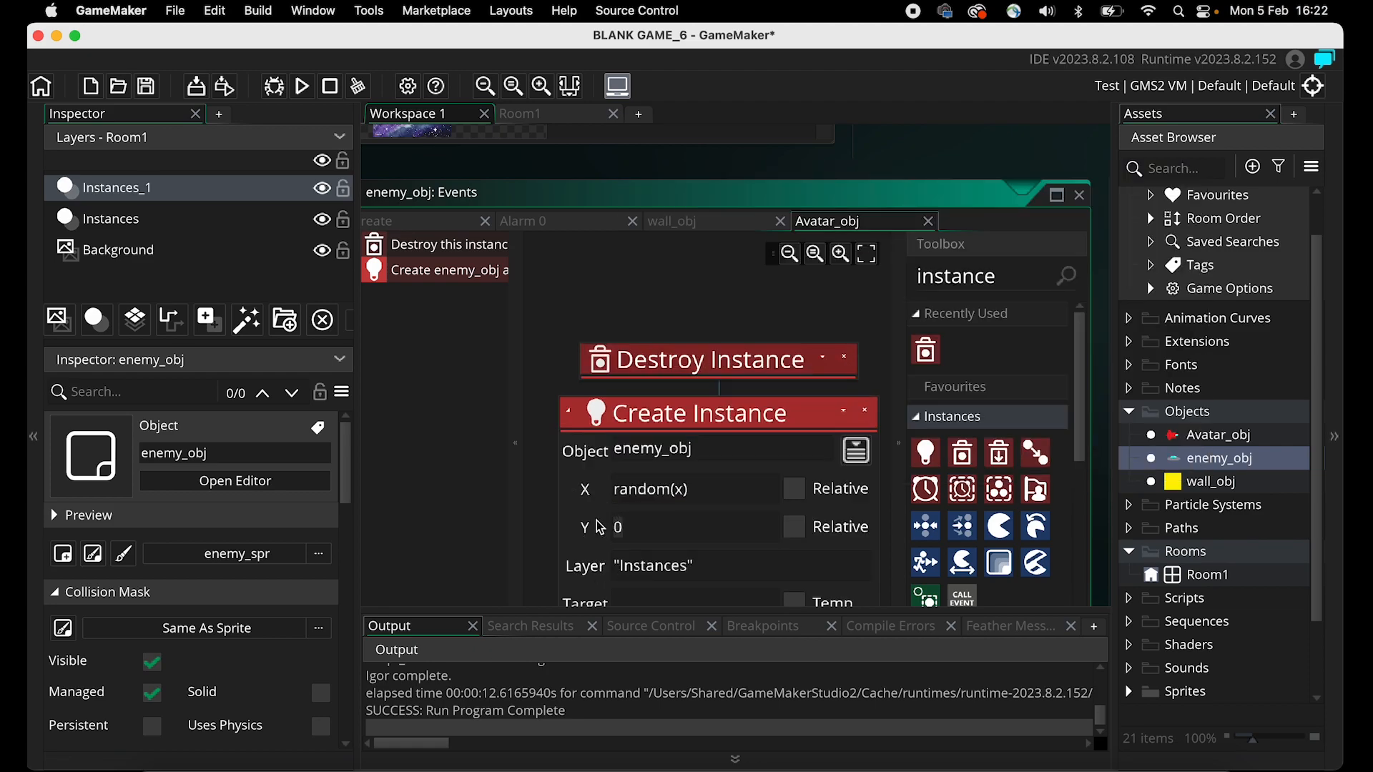
{"action": "left_click", "coordinate": [599, 527]}
{"action": "type", "text": "random (y)"}
{"action": "key", "text": "Return"}
{"action": "key", "text": "BackSpace"}
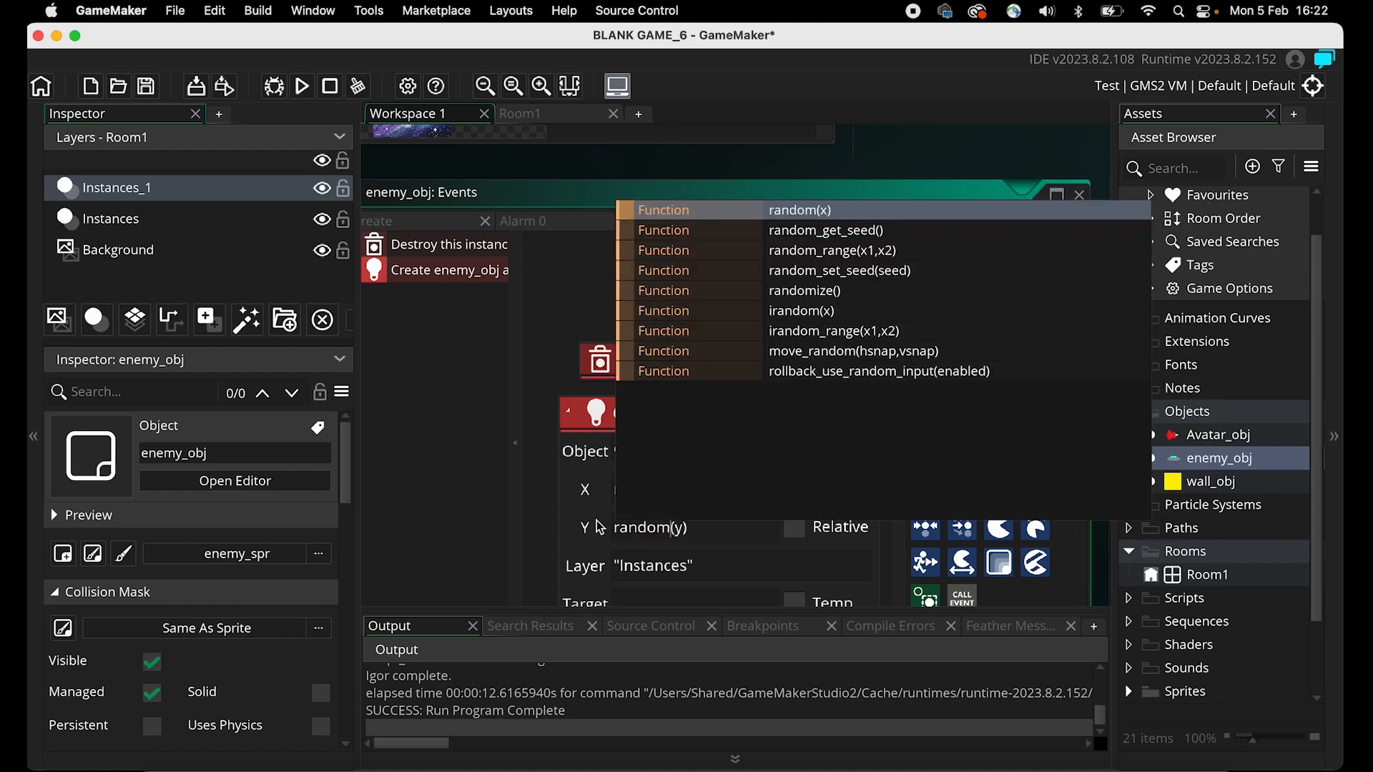
{"action": "left_click", "coordinate": [540, 498]}
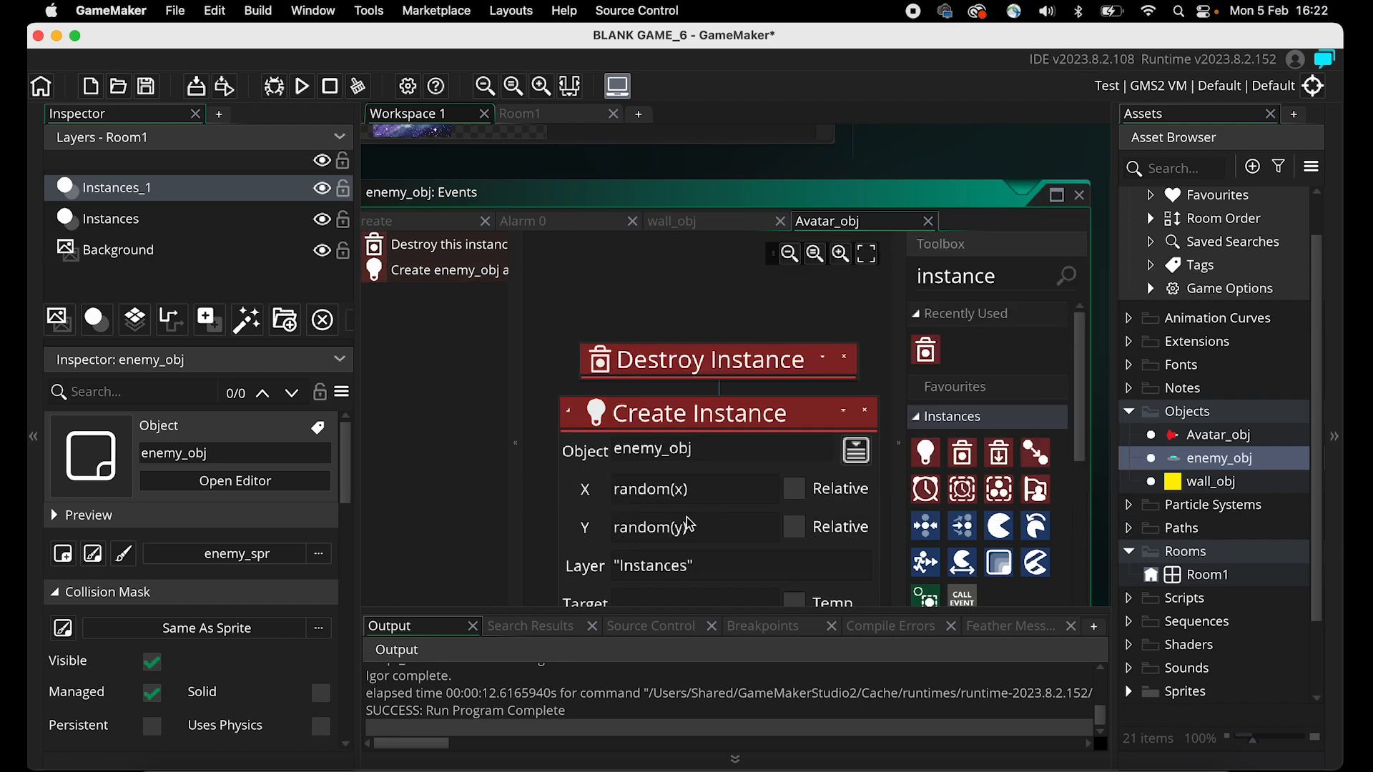
Duplicate the Create Instance action within the same collision event and keep both copies collapsed.
{"action": "scroll", "coordinate": [565, 525], "scroll_direction": "down", "scroll_amount": 1}
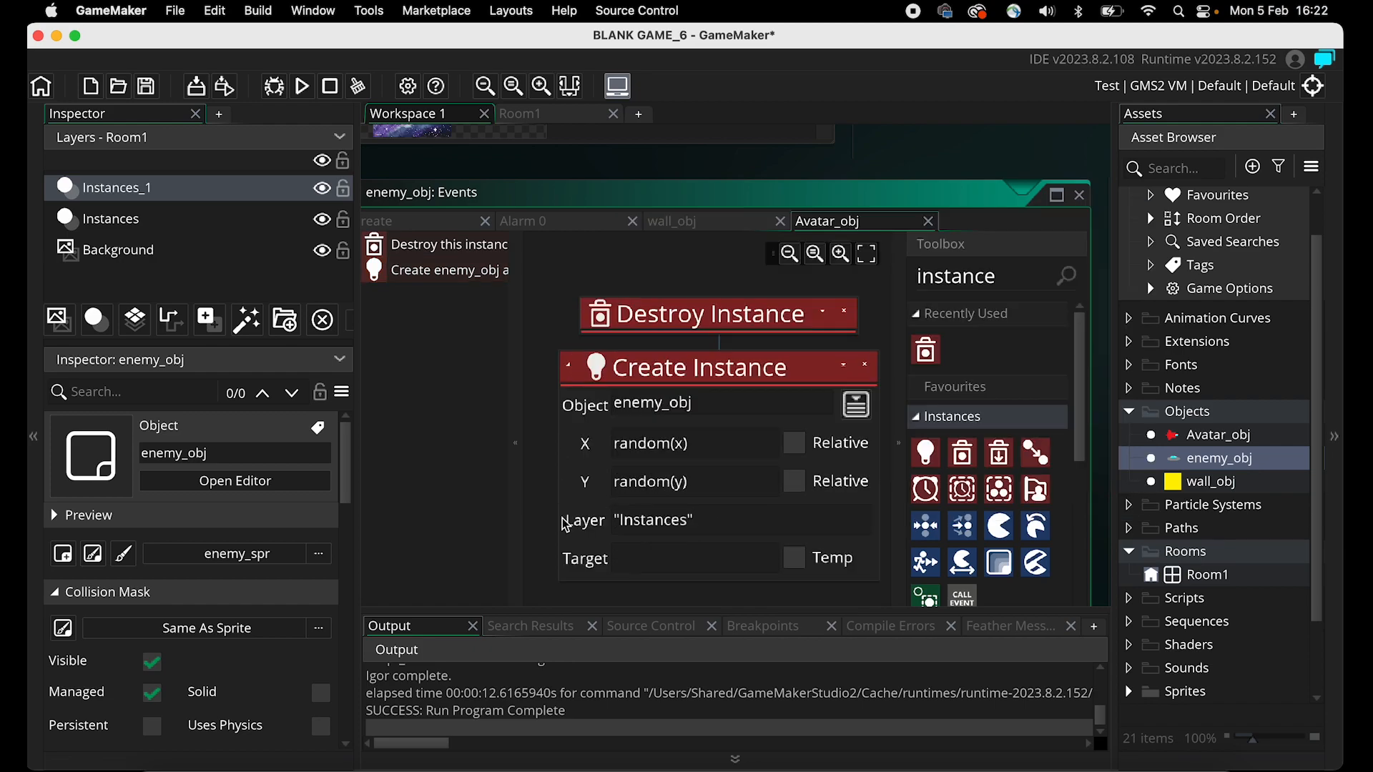
{"action": "left_click", "coordinate": [632, 372]}
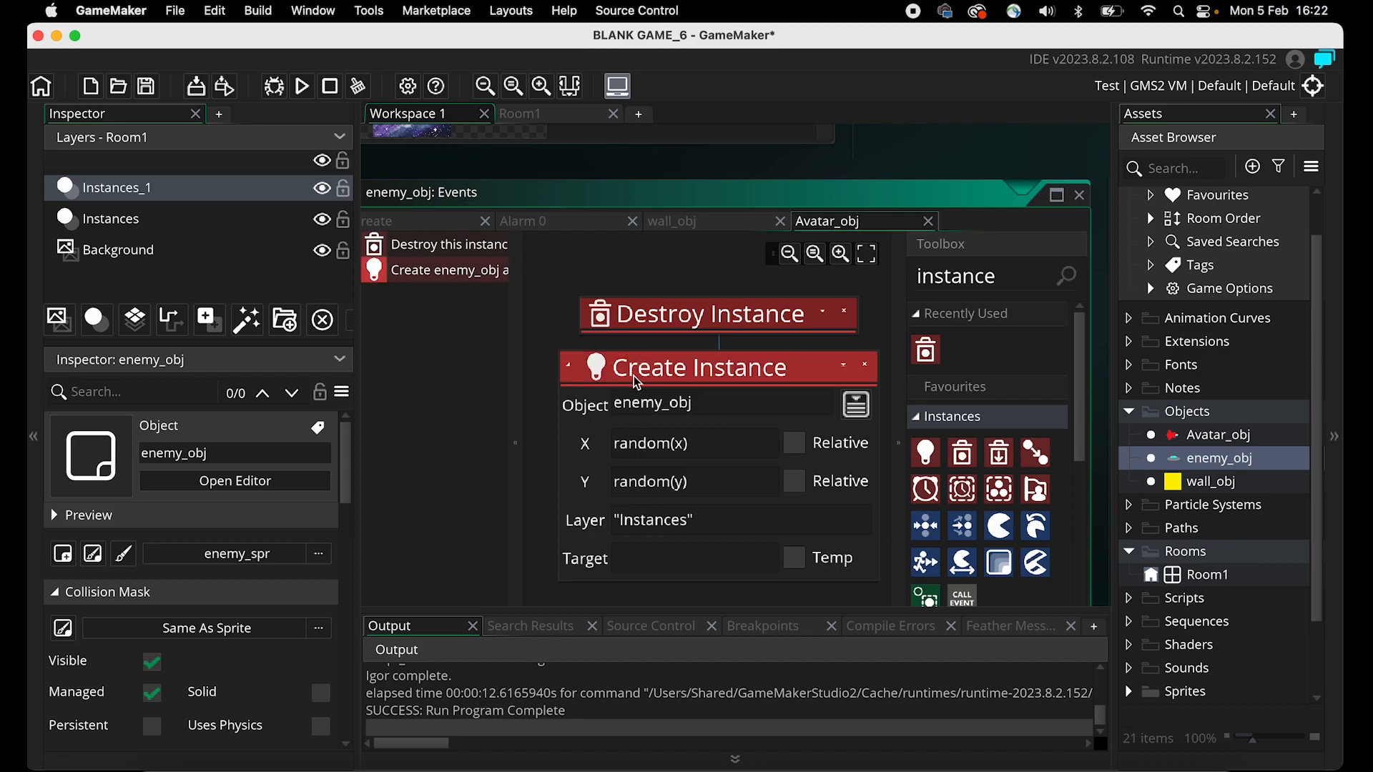
{"action": "left_click", "coordinate": [570, 368]}
{"action": "key", "text": "super+v"}
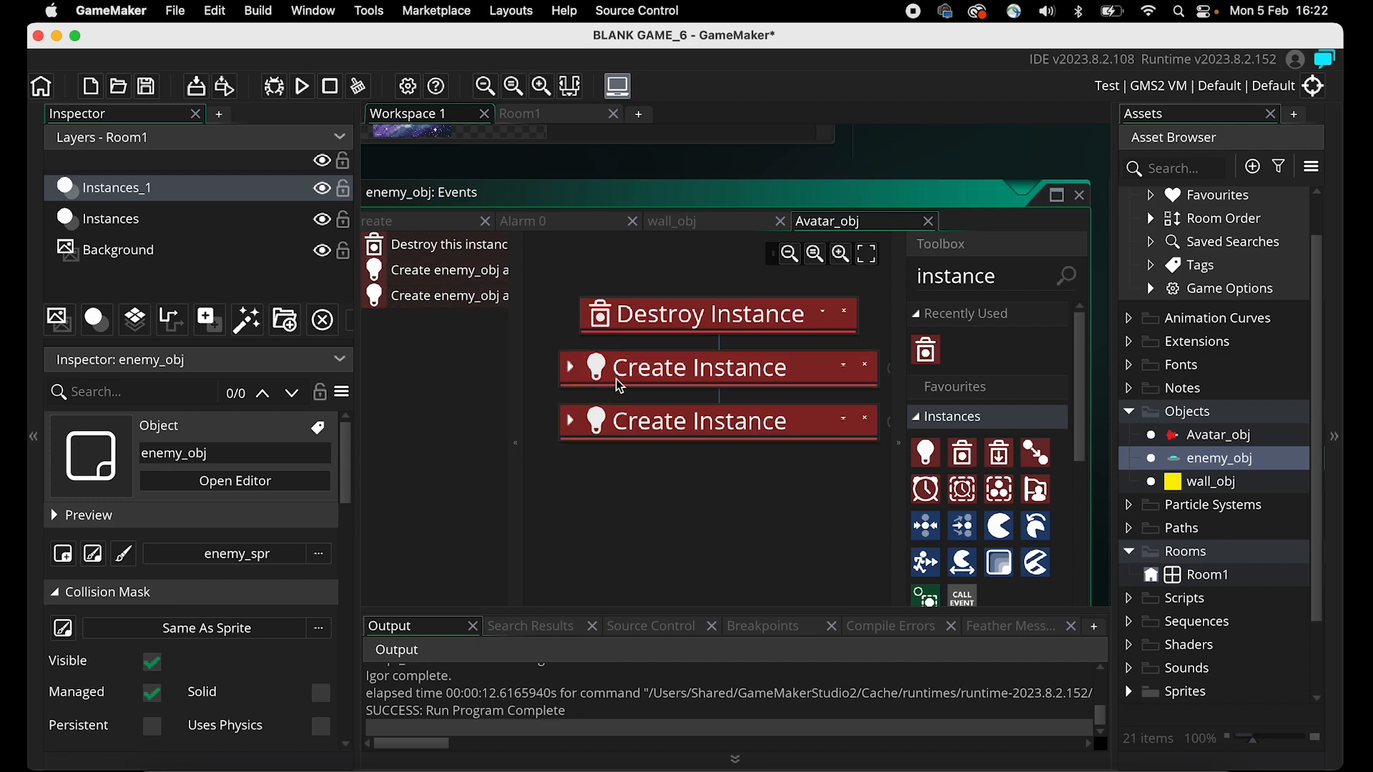
{"action": "left_click", "coordinate": [580, 373]}
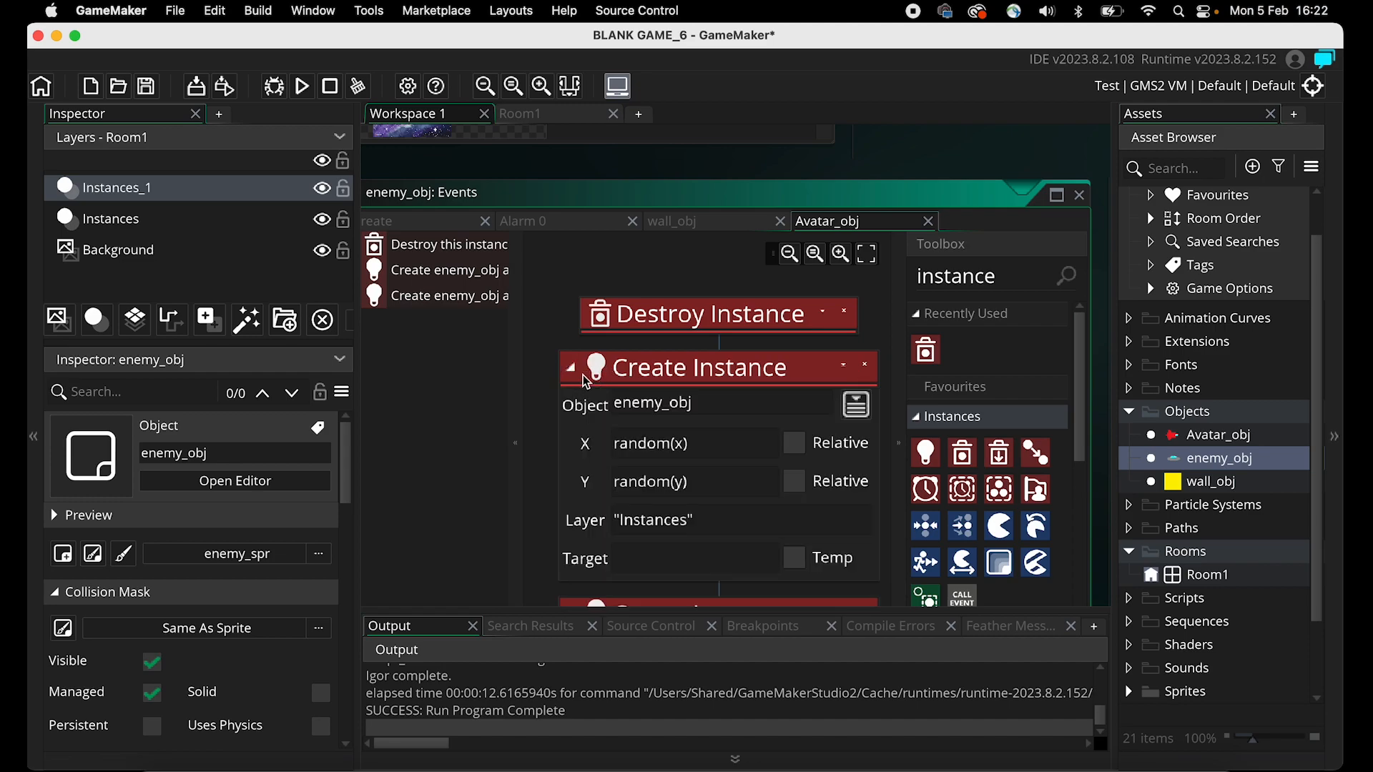
{"action": "left_click", "coordinate": [571, 369]}
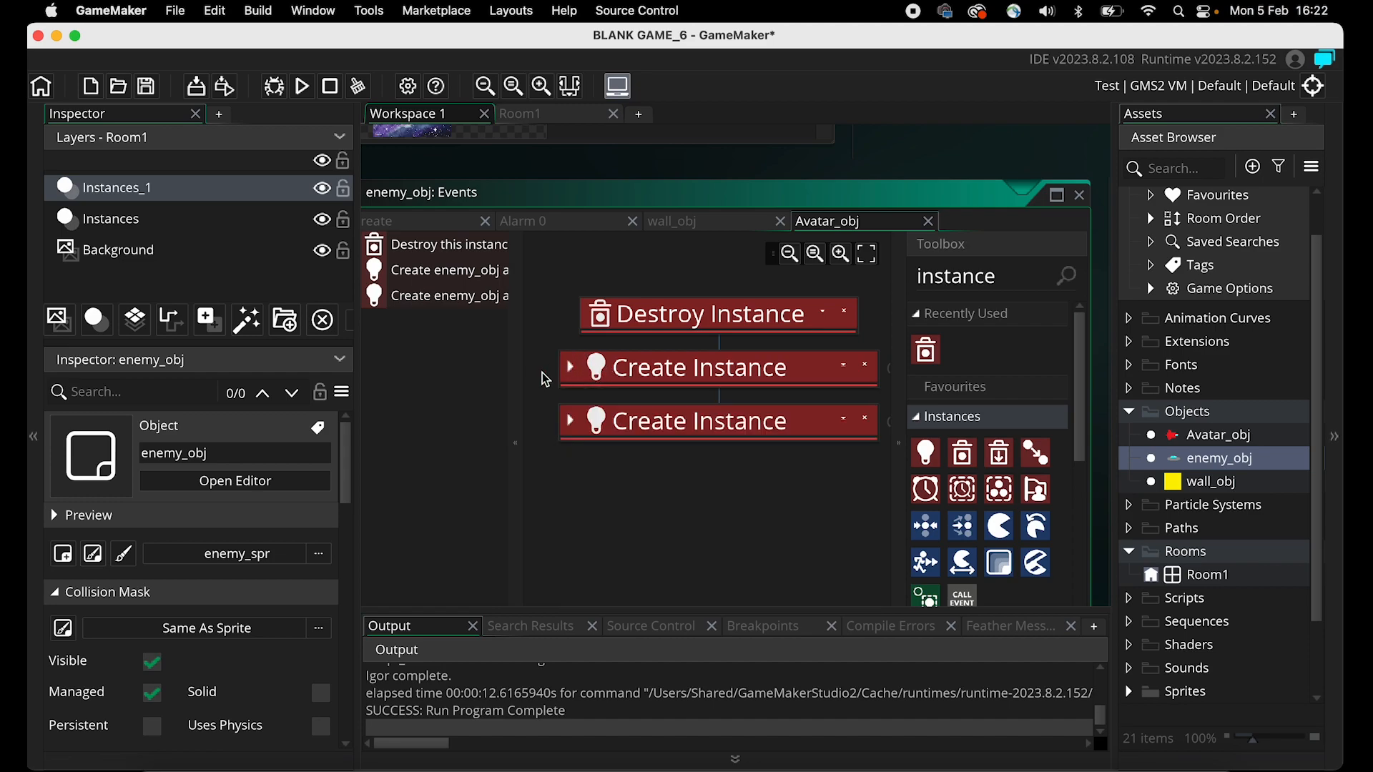
Run the game, steer the avatar into enemies to test the collision behaviour, and close the game.
{"action": "left_click", "coordinate": [303, 86]}
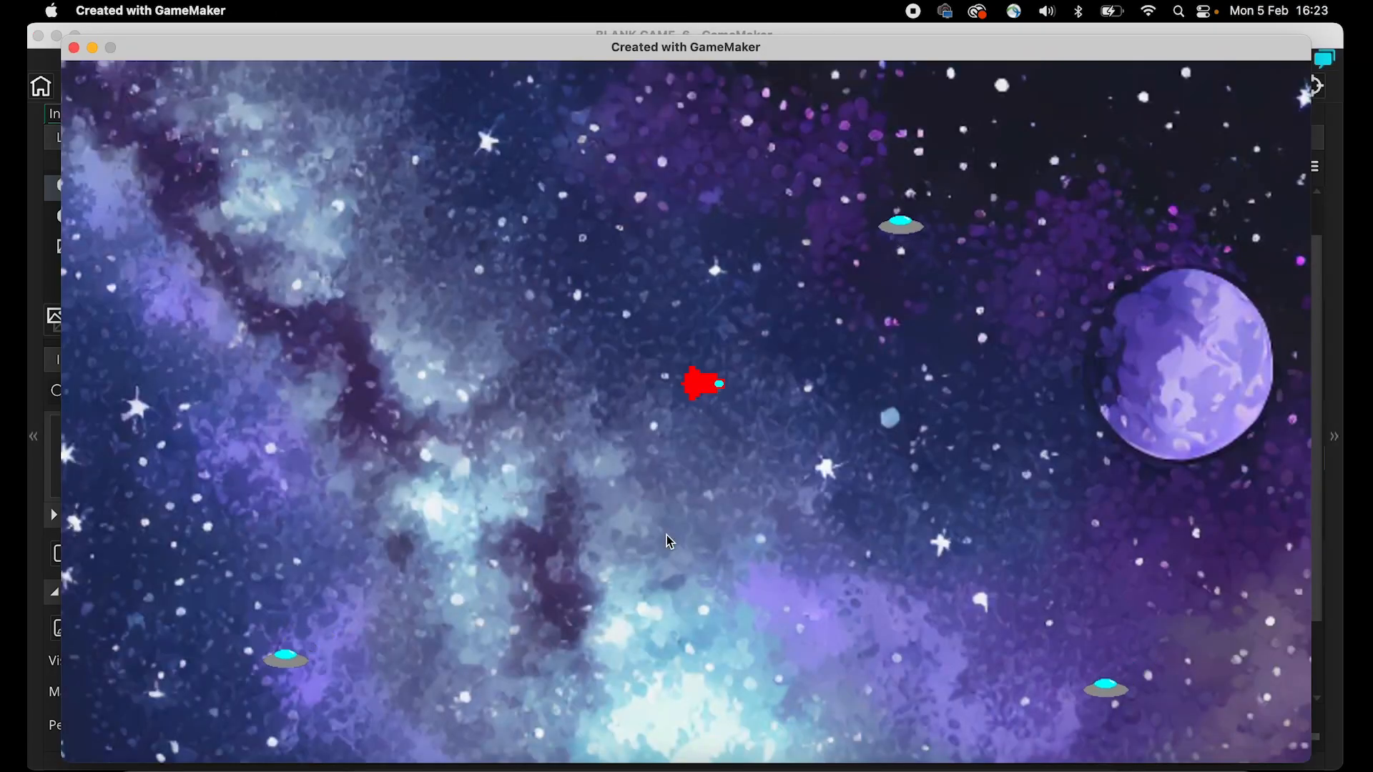
{"action": "key", "text": "Left"}
{"action": "key", "text": "Up"}
{"action": "key", "text": "Right"}
{"action": "key", "text": "Down"}
{"action": "key", "text": "Left"}
{"action": "key", "text": "Down"}
{"action": "key", "text": "Right"}
{"action": "key", "text": "Right"}
{"action": "key", "text": "Down"}
{"action": "key", "text": "Left"}
{"action": "key", "text": "Down"}
{"action": "key", "text": "Right"}
{"action": "key", "text": "Down"}
{"action": "key", "text": "Left"}
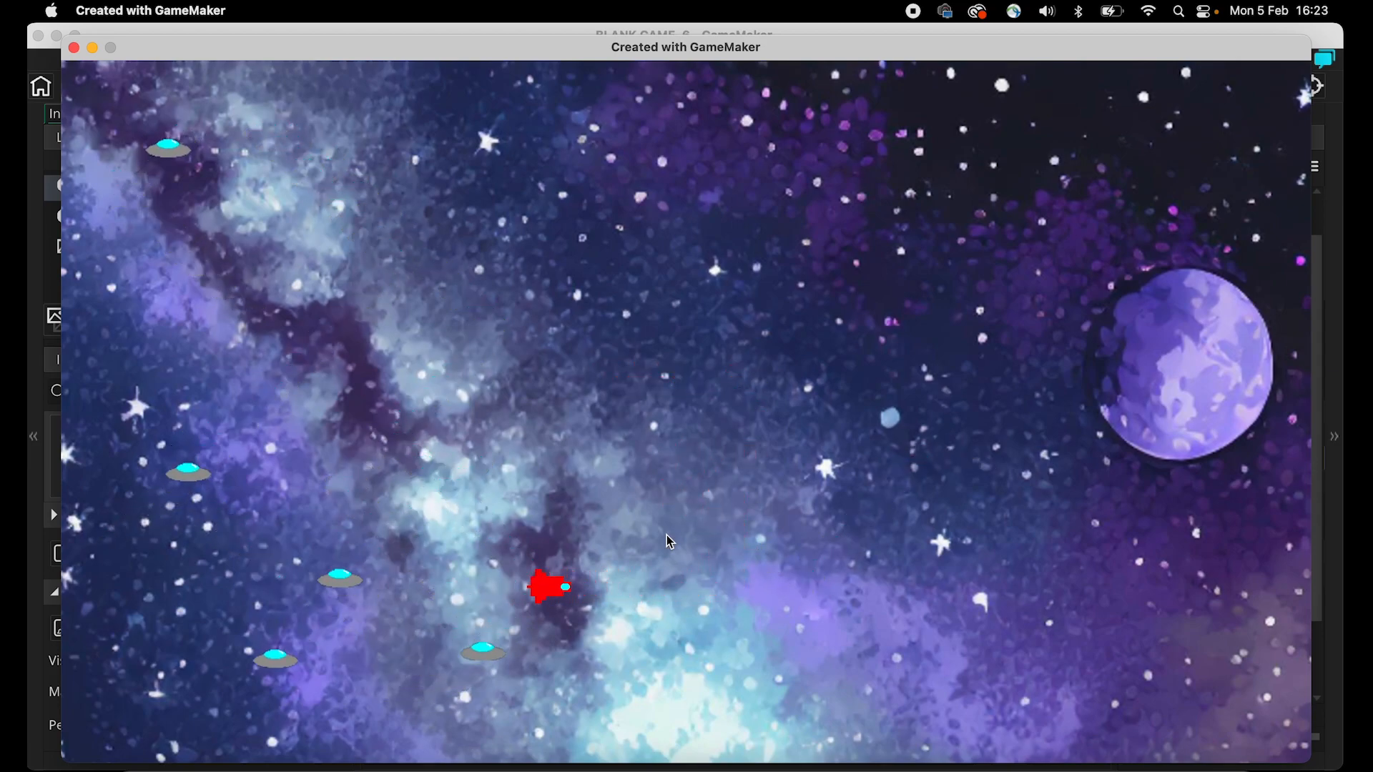
{"action": "key", "text": "Down"}
{"action": "key", "text": "Right"}
{"action": "key", "text": "Up"}
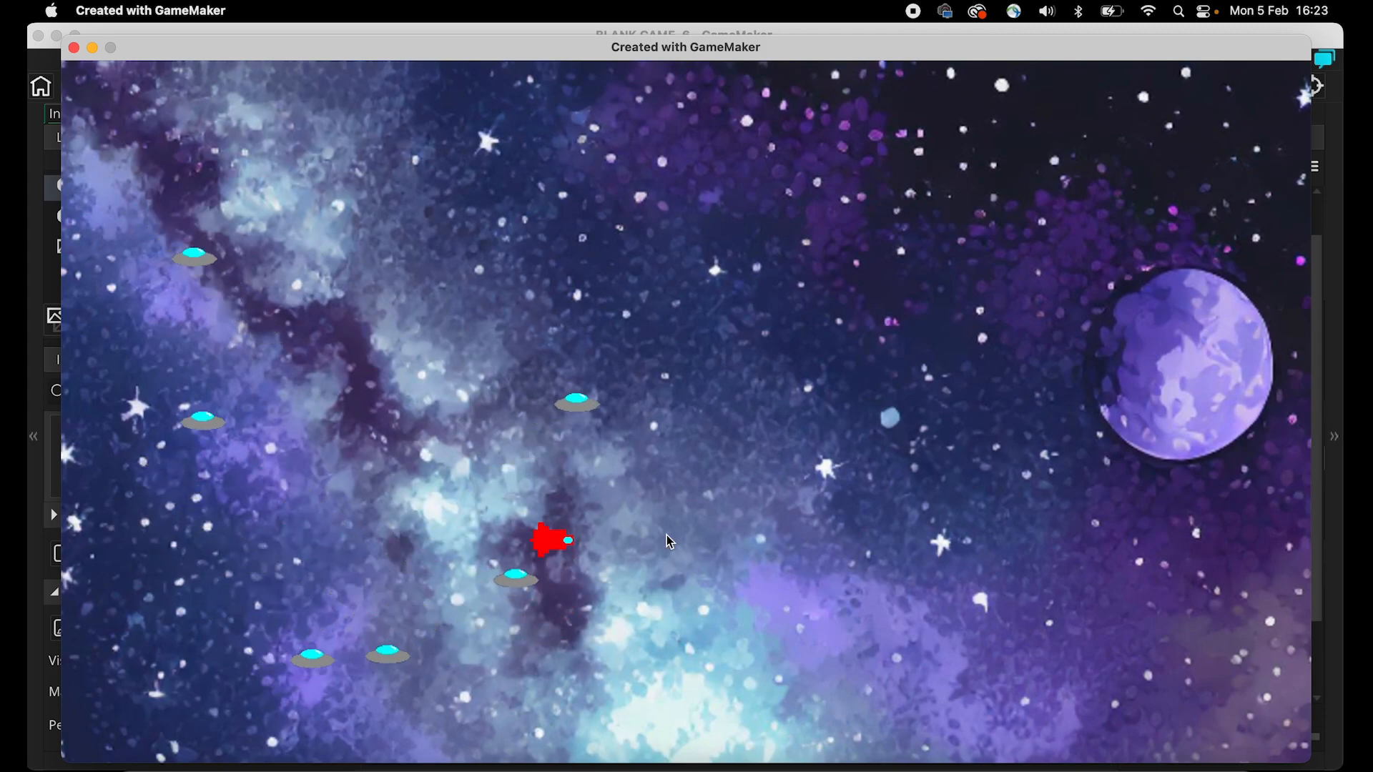
{"action": "key", "text": "Right"}
{"action": "key", "text": "Up"}
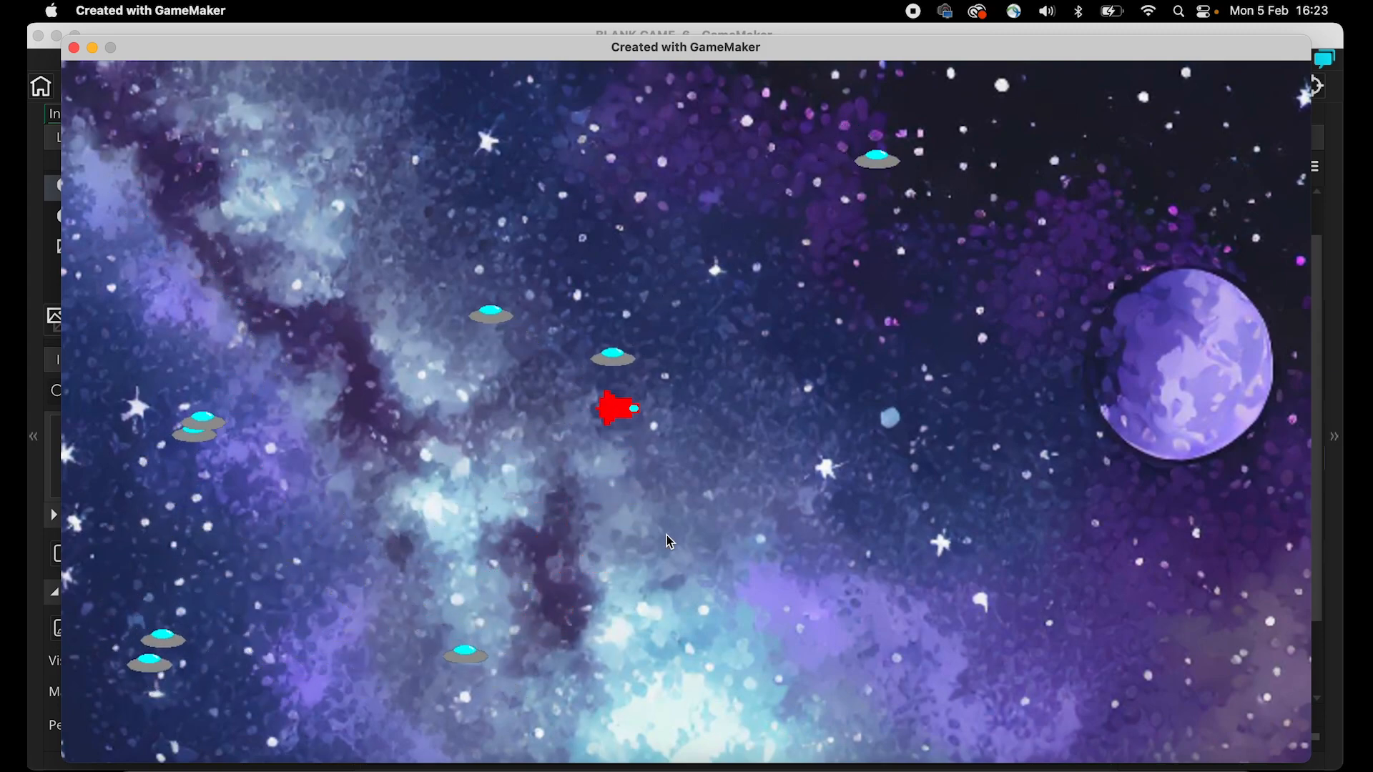
{"action": "key", "text": "Down"}
{"action": "key", "text": "Up"}
{"action": "key", "text": "Right"}
{"action": "key", "text": "Left"}
{"action": "key", "text": "Left"}
{"action": "left_click", "coordinate": [75, 49]}
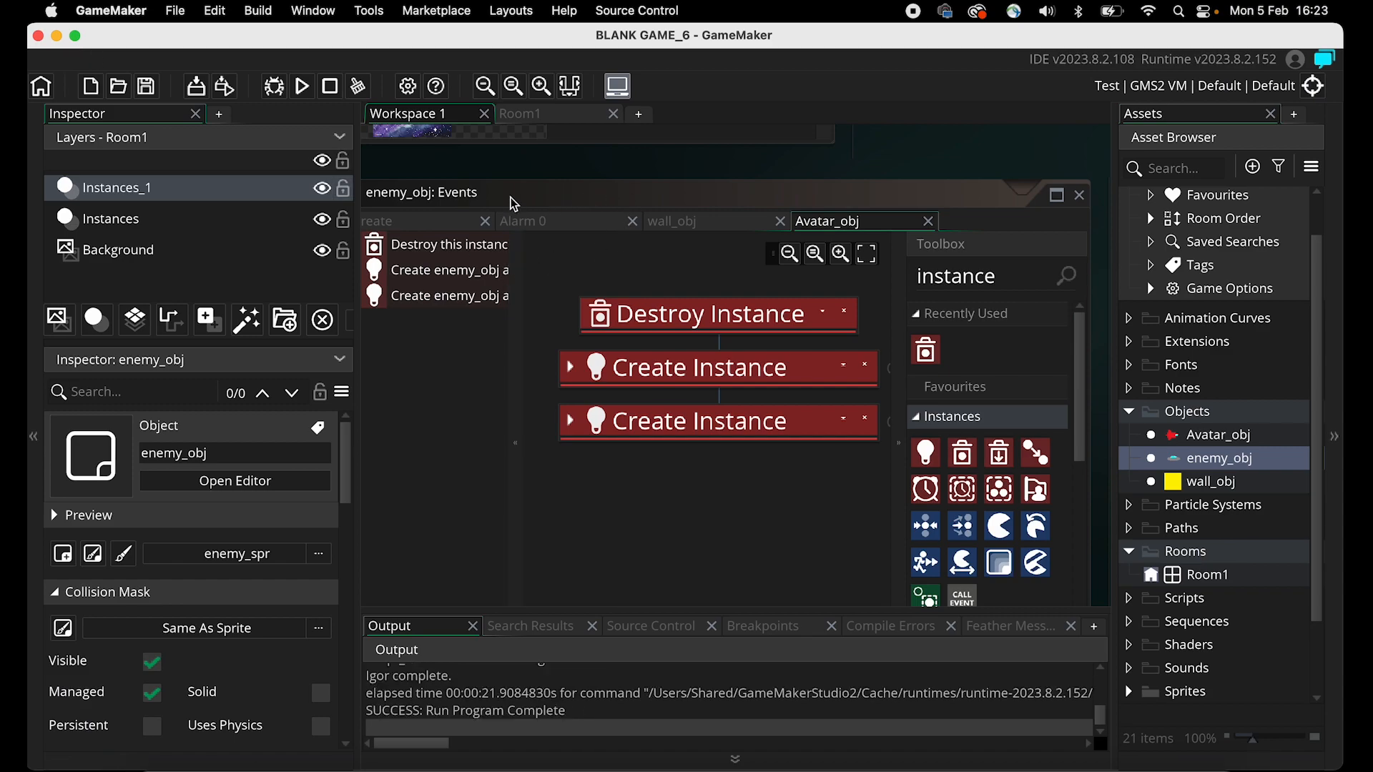
Open Avatar_obj and add a Draw event to it.
{"action": "left_click", "coordinate": [1174, 436]}
{"action": "double_click", "coordinate": [1176, 435]}
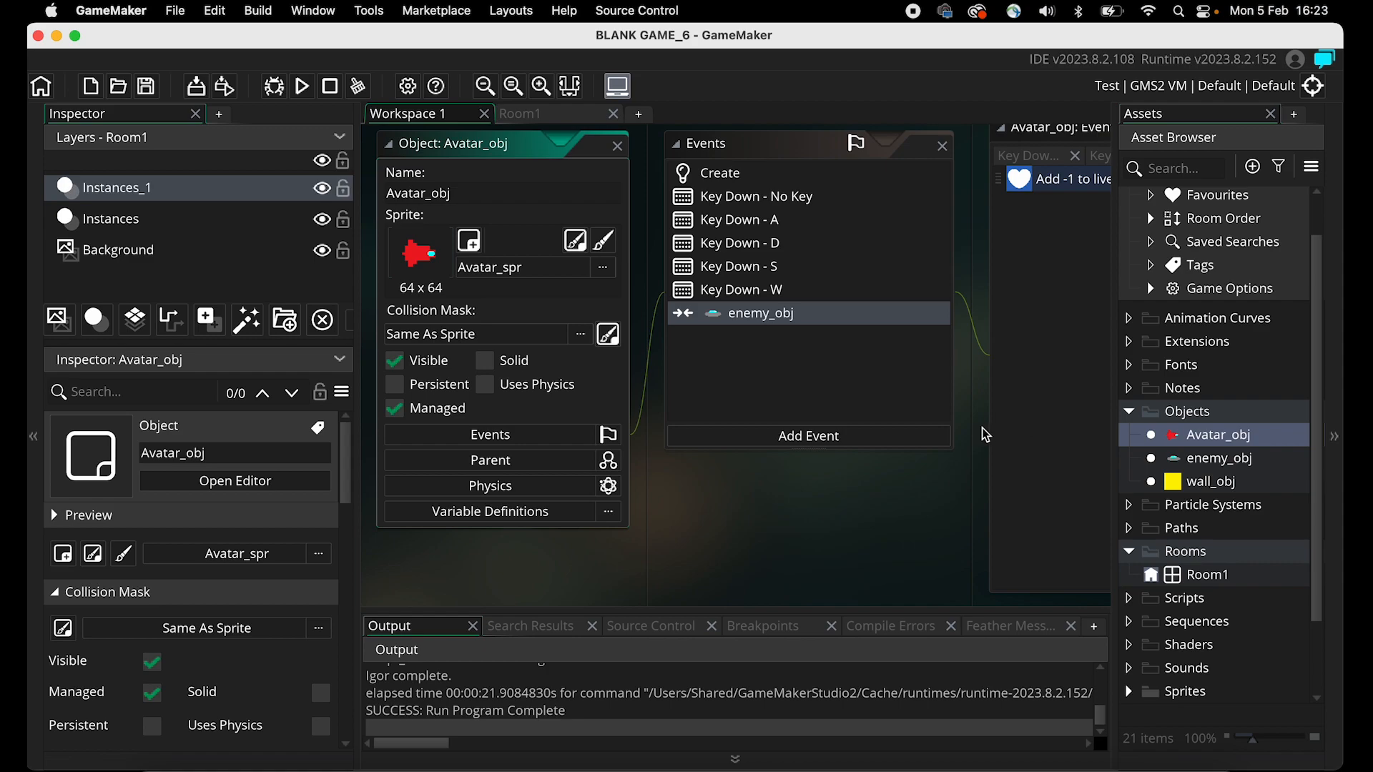
{"action": "scroll", "coordinate": [863, 492], "scroll_direction": "right", "scroll_amount": 1}
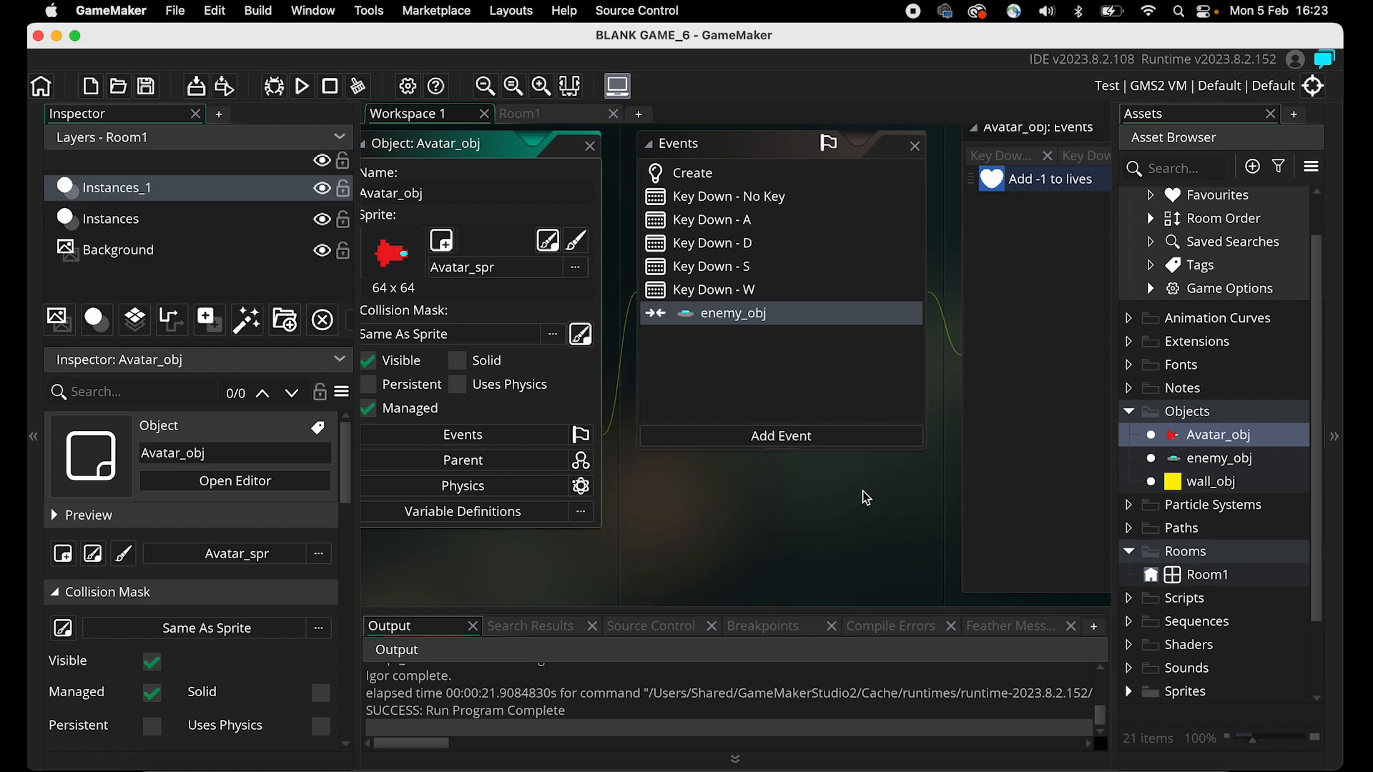
{"action": "left_click", "coordinate": [791, 433]}
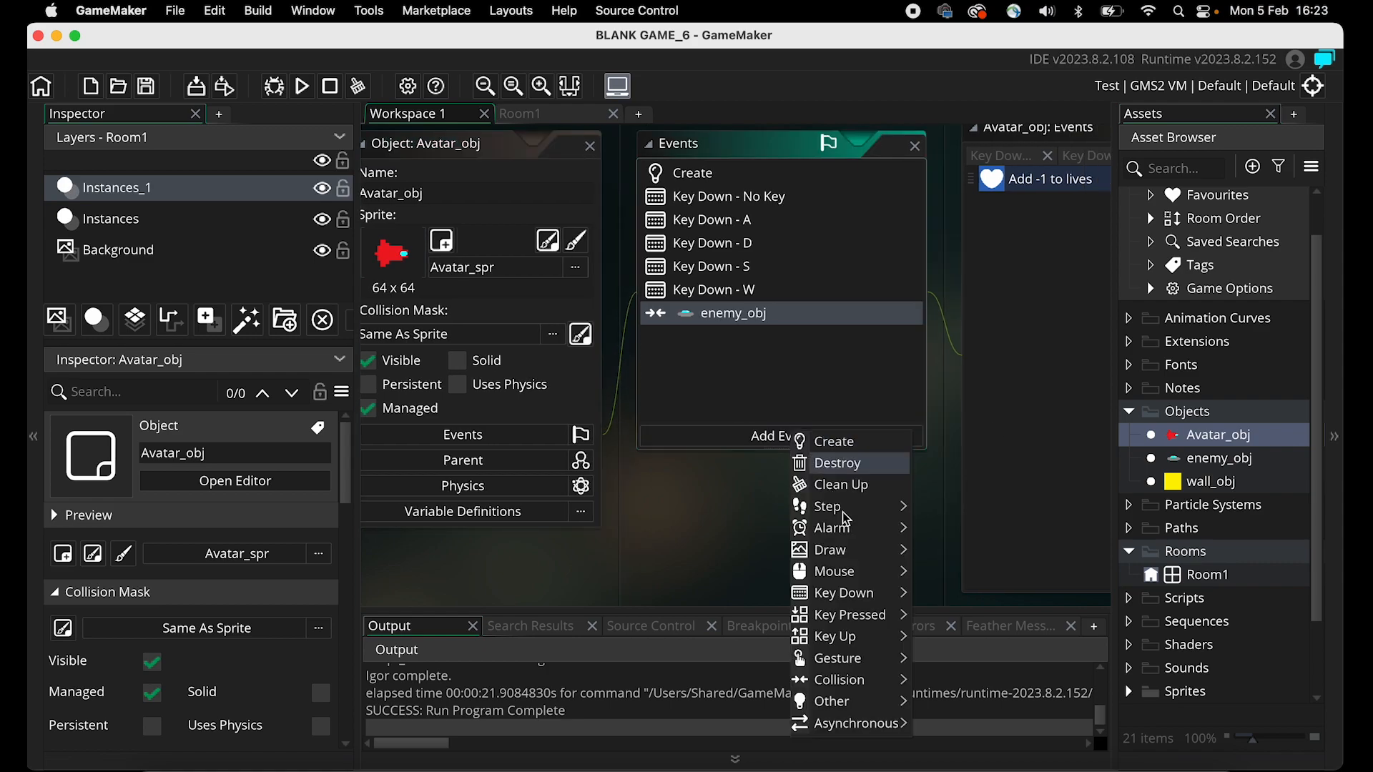
{"action": "mouse_move", "coordinate": [856, 561]}
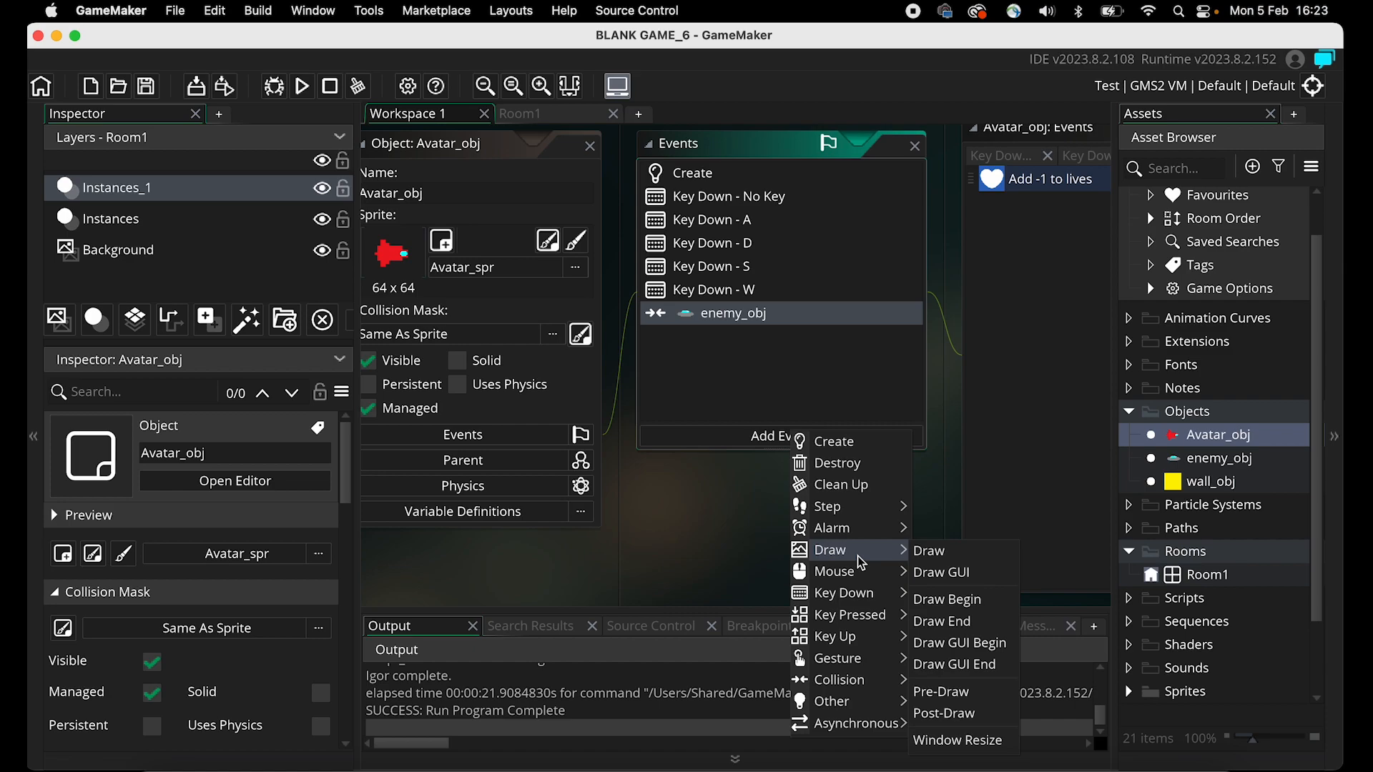
{"action": "left_click", "coordinate": [933, 554]}
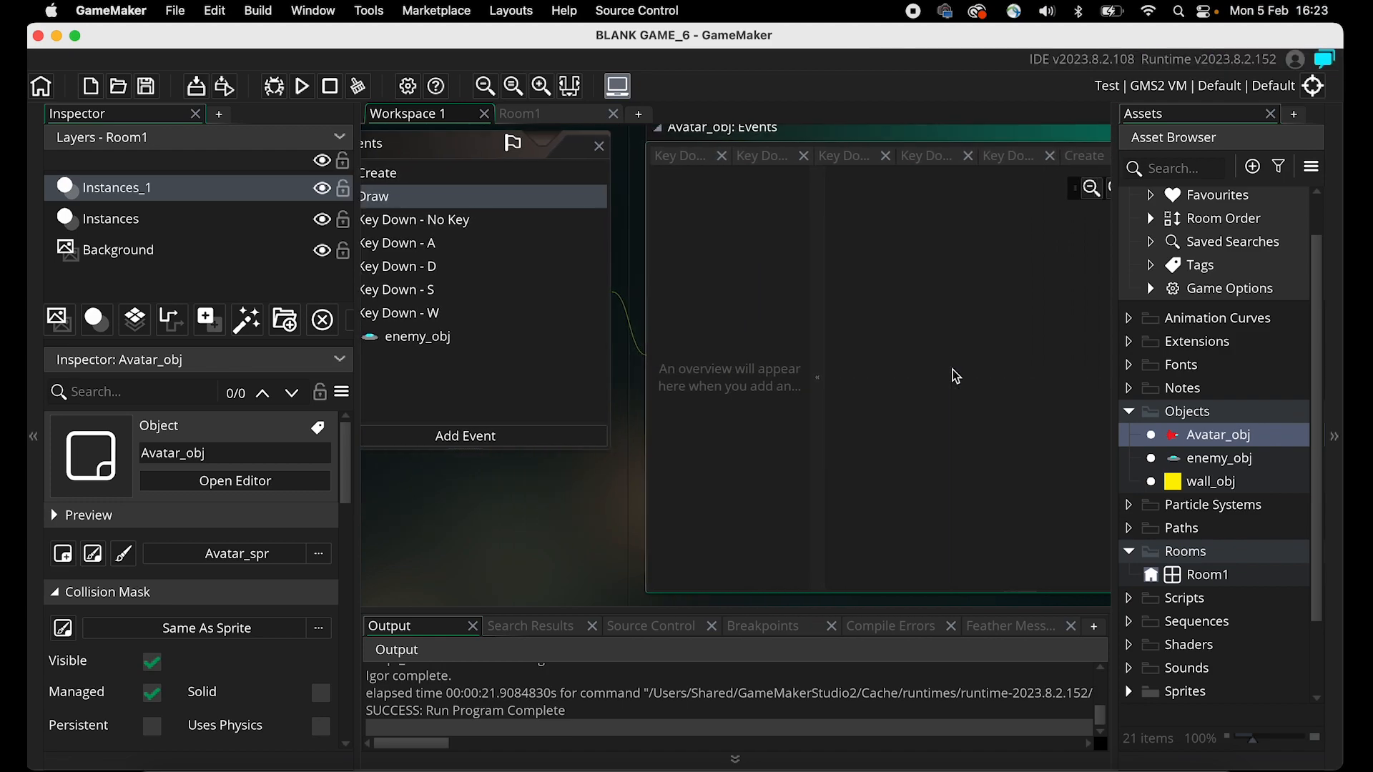
Search the actions for "draw lives" and add Draw Instance Lives to Avatar_obj's Draw event.
{"action": "left_click", "coordinate": [868, 206]}
{"action": "type", "text": "d"}
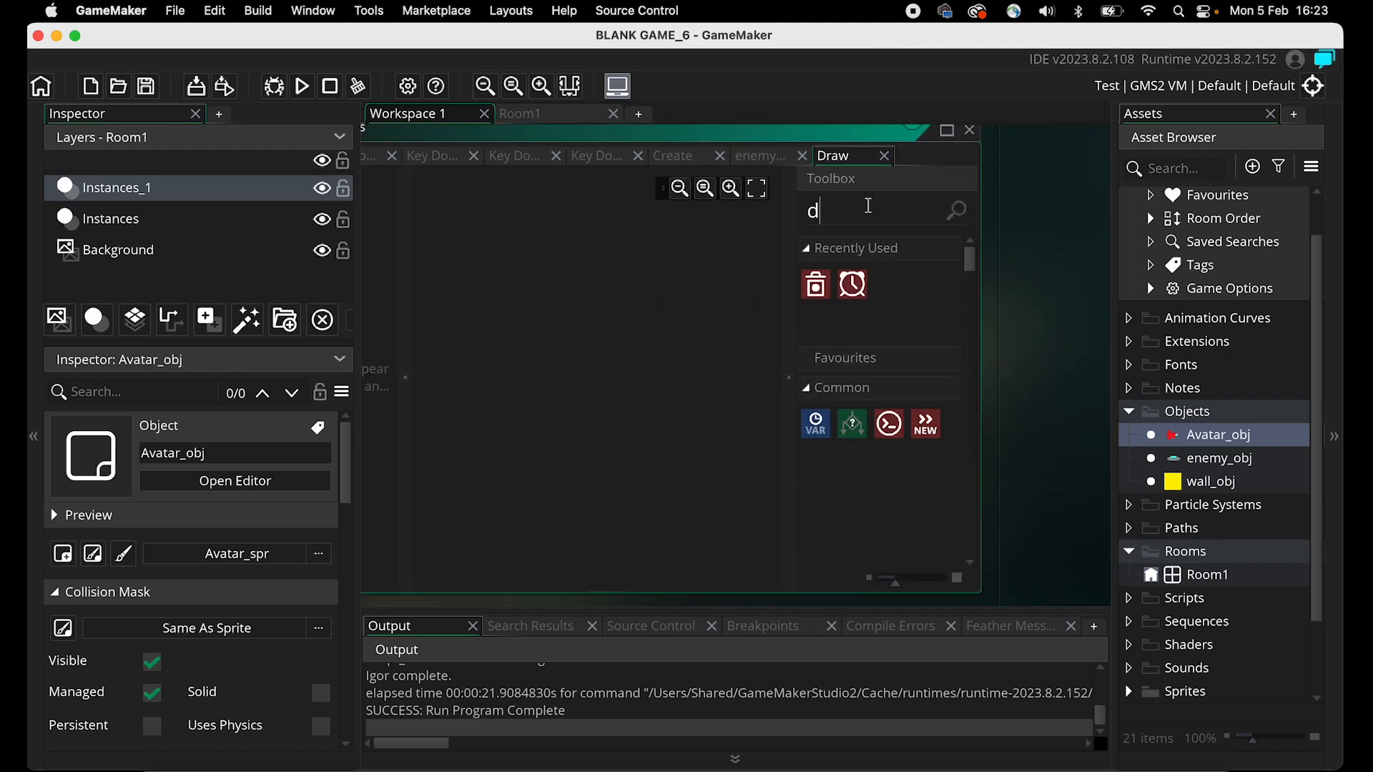
{"action": "type", "text": "raw lives"}
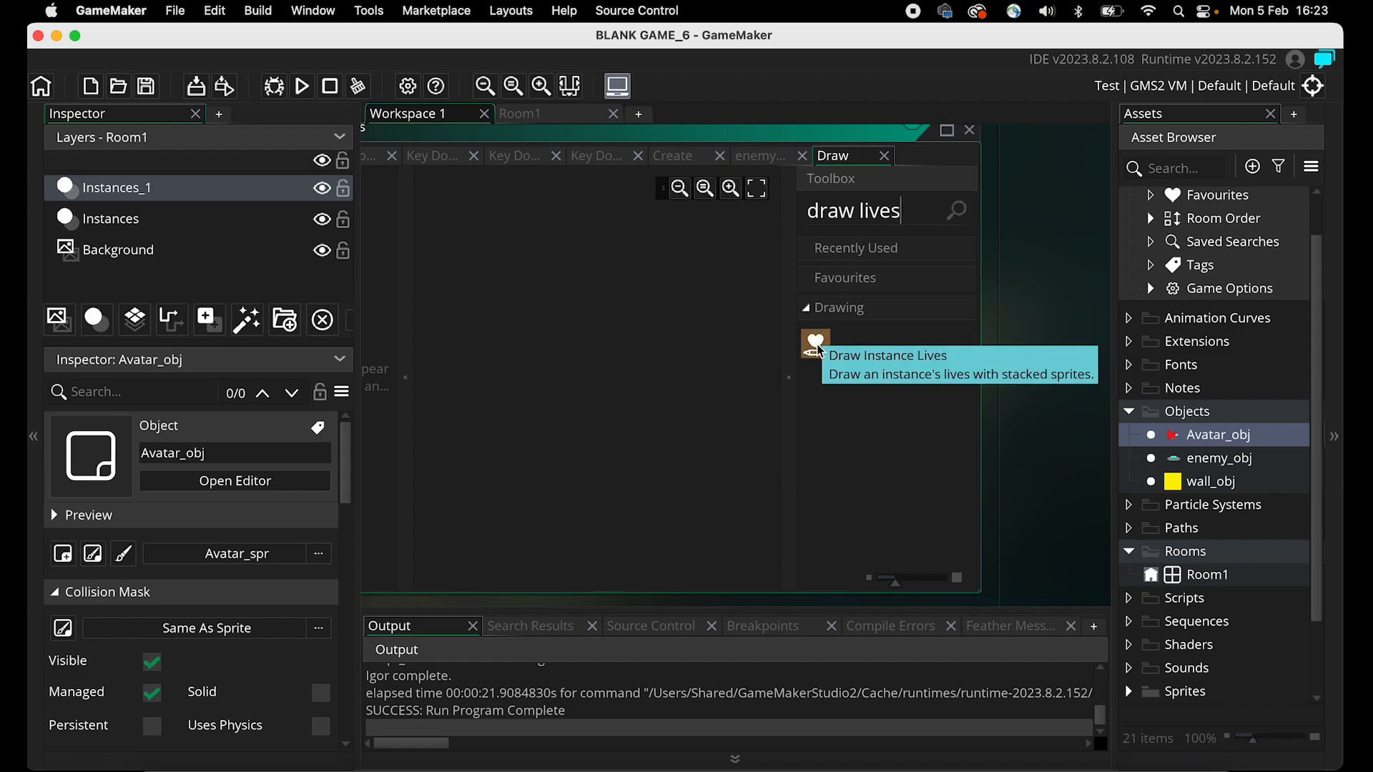
{"action": "left_click_drag", "start_coordinate": [816, 344], "coordinate": [493, 290]}
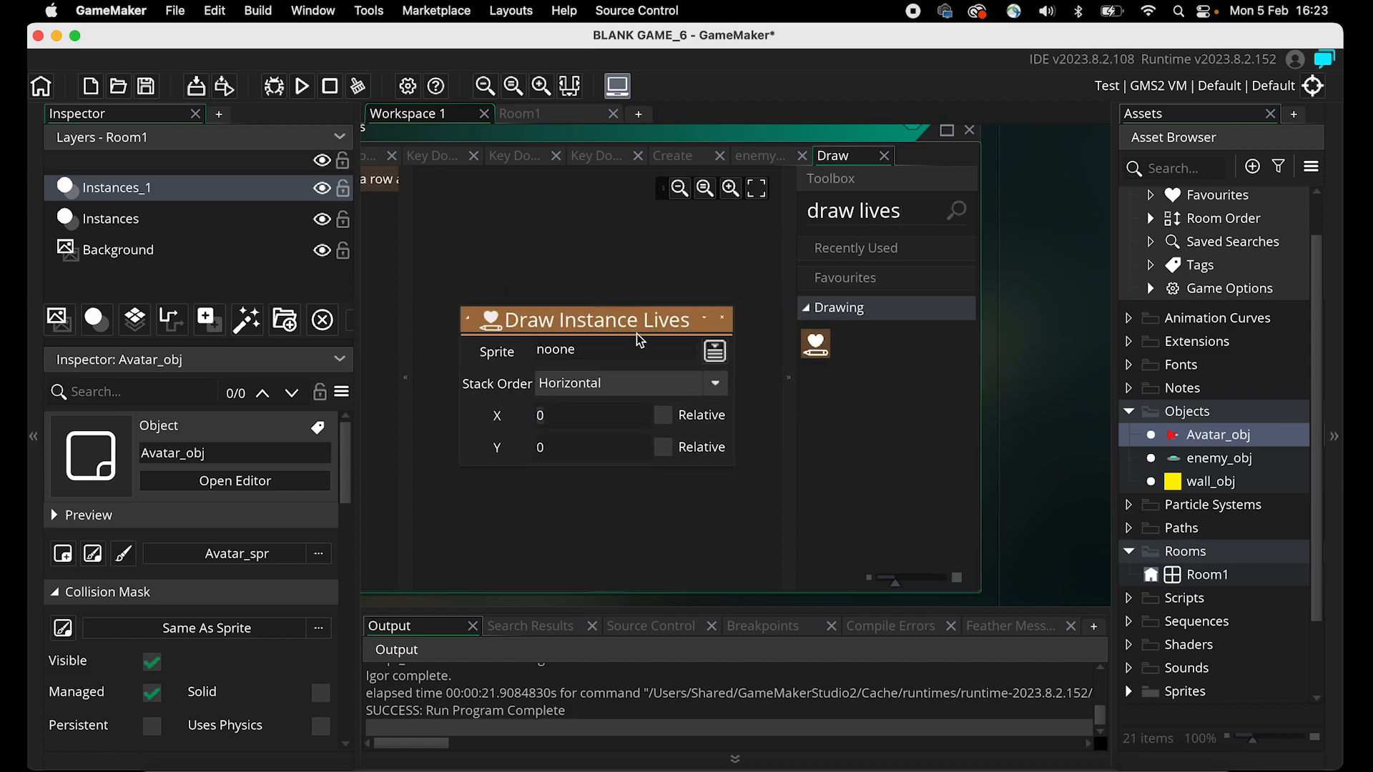
{"action": "left_click", "coordinate": [583, 350]}
{"action": "left_click", "coordinate": [714, 352]}
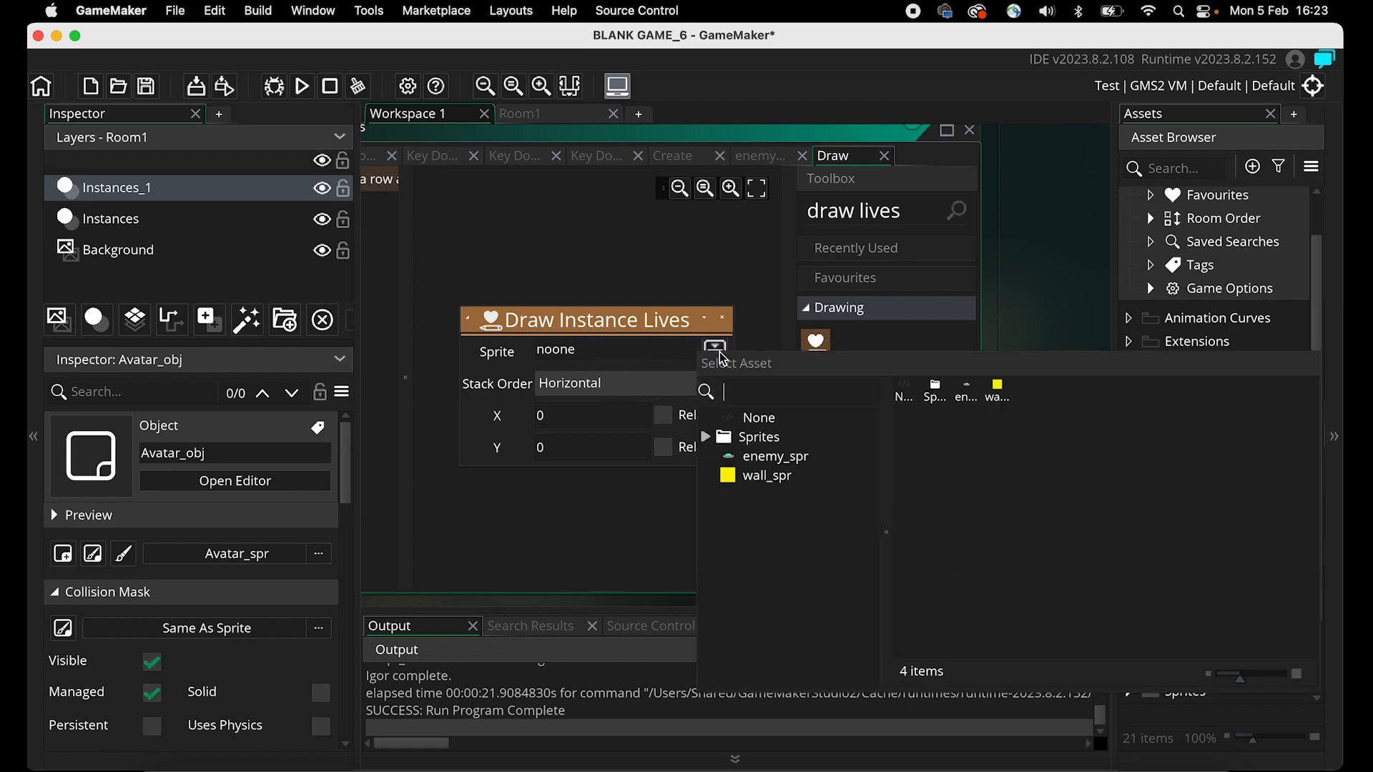
{"action": "left_click", "coordinate": [706, 438]}
{"action": "left_click", "coordinate": [705, 438]}
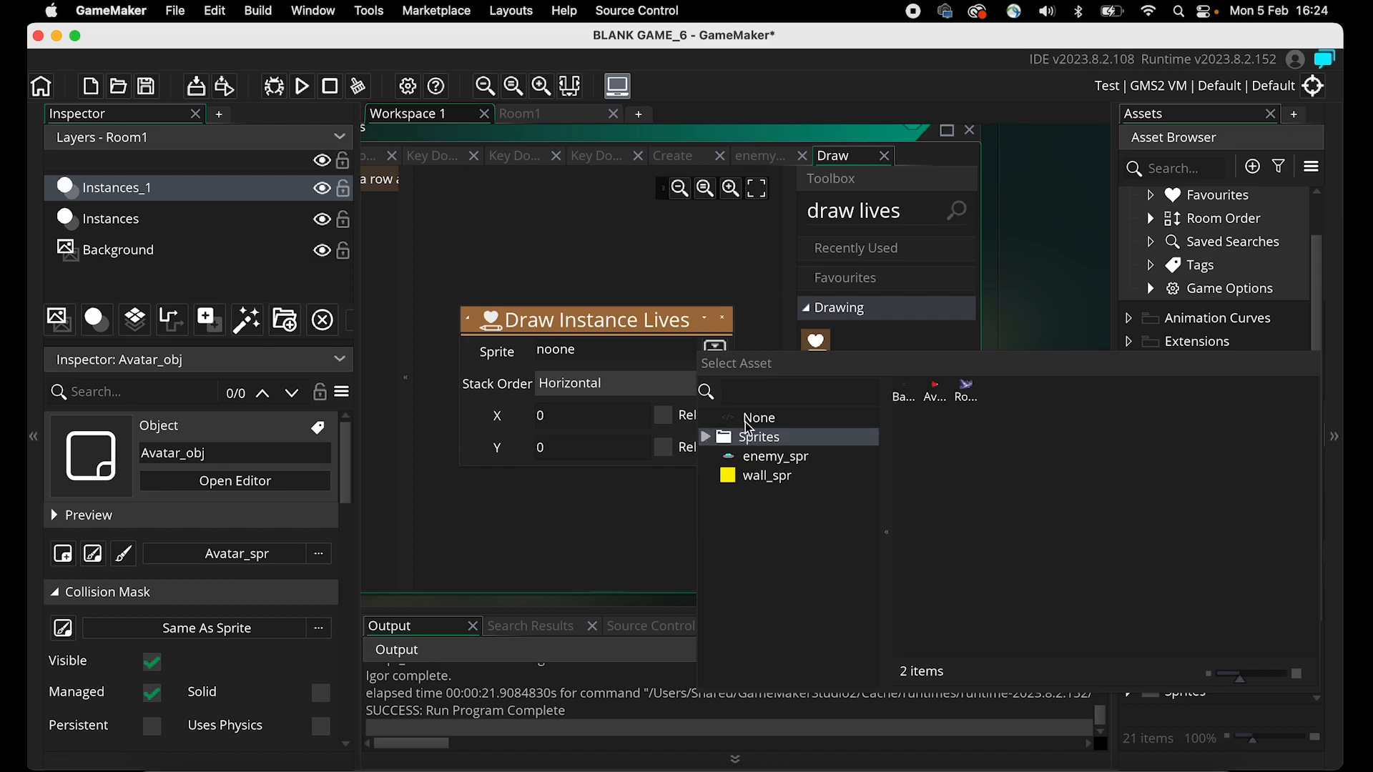
{"action": "left_click_drag", "start_coordinate": [887, 363], "coordinate": [733, 330]}
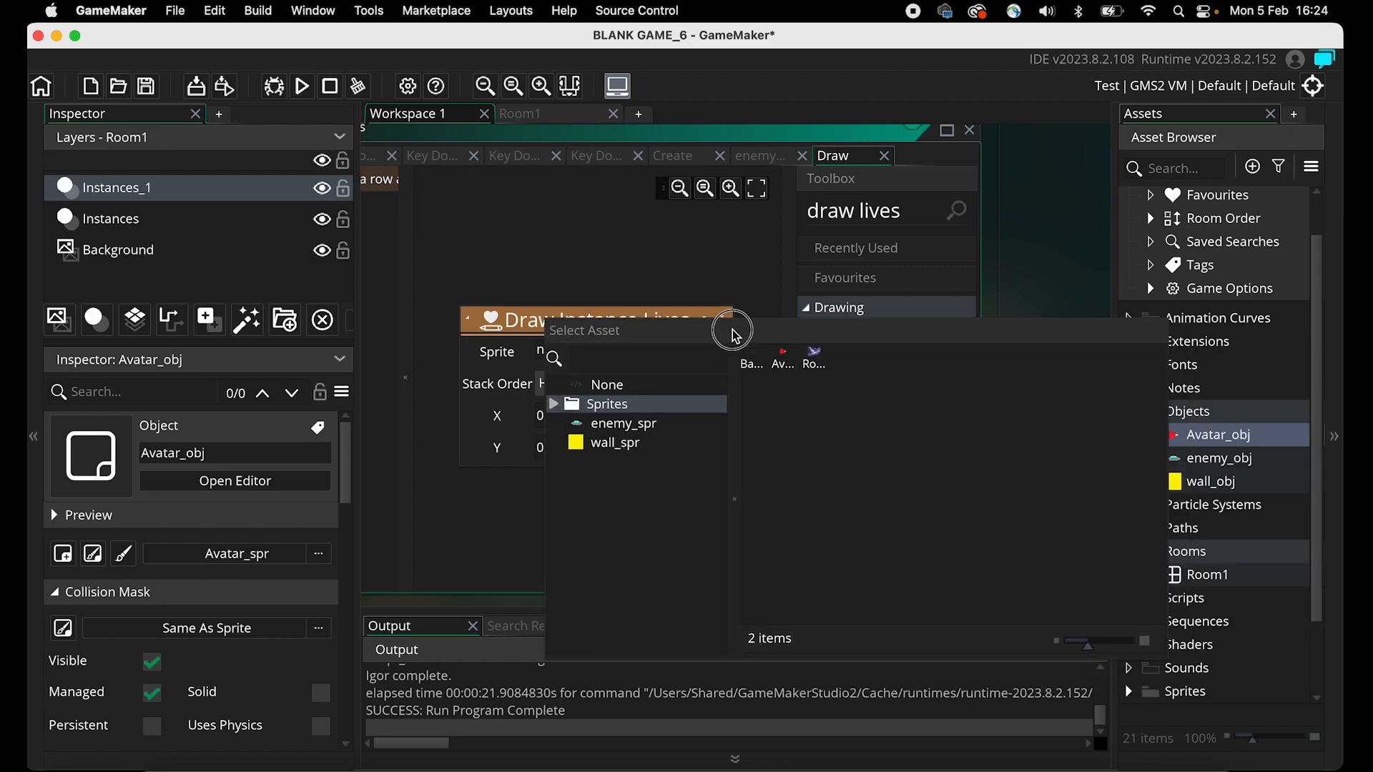
{"action": "left_click", "coordinate": [566, 266]}
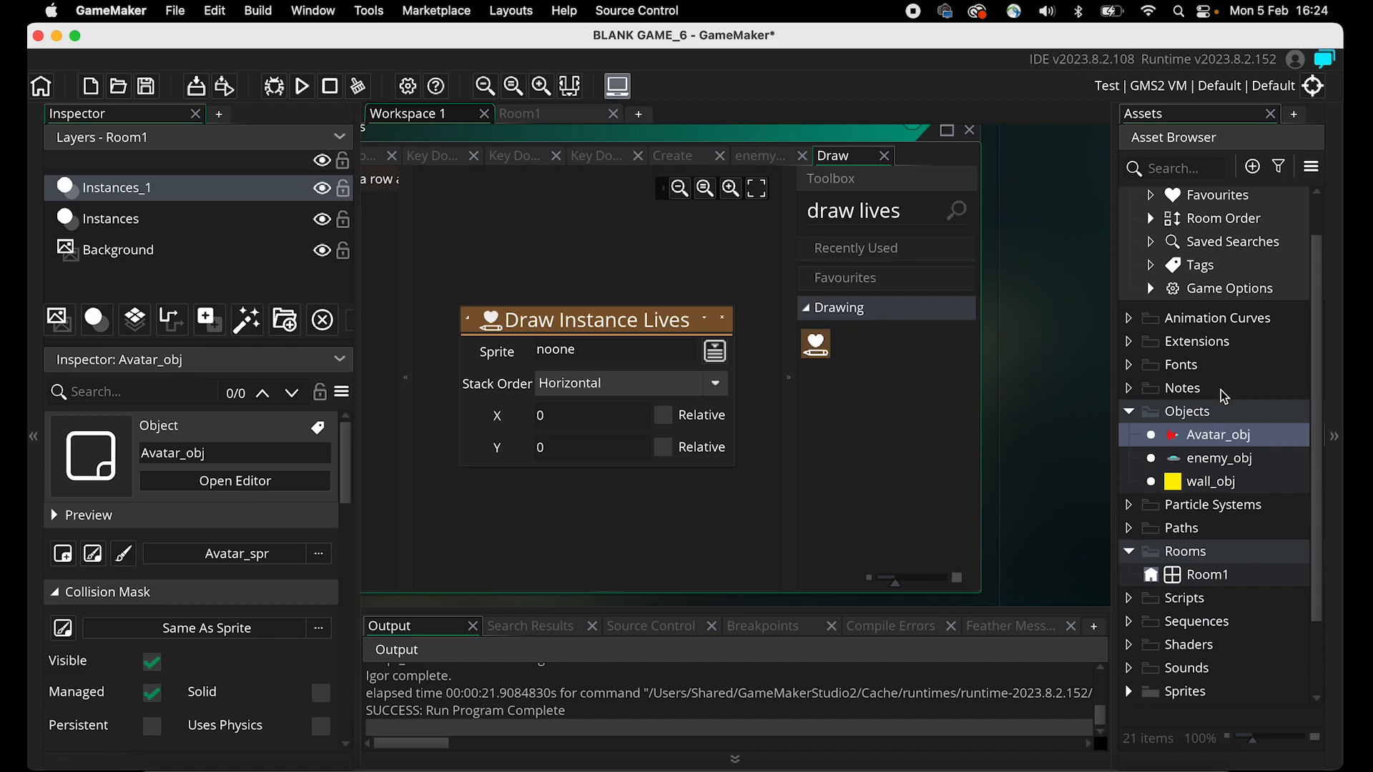
Create a new sprite in the Sprites group and name it lives_spr.
{"action": "left_click", "coordinate": [1128, 692]}
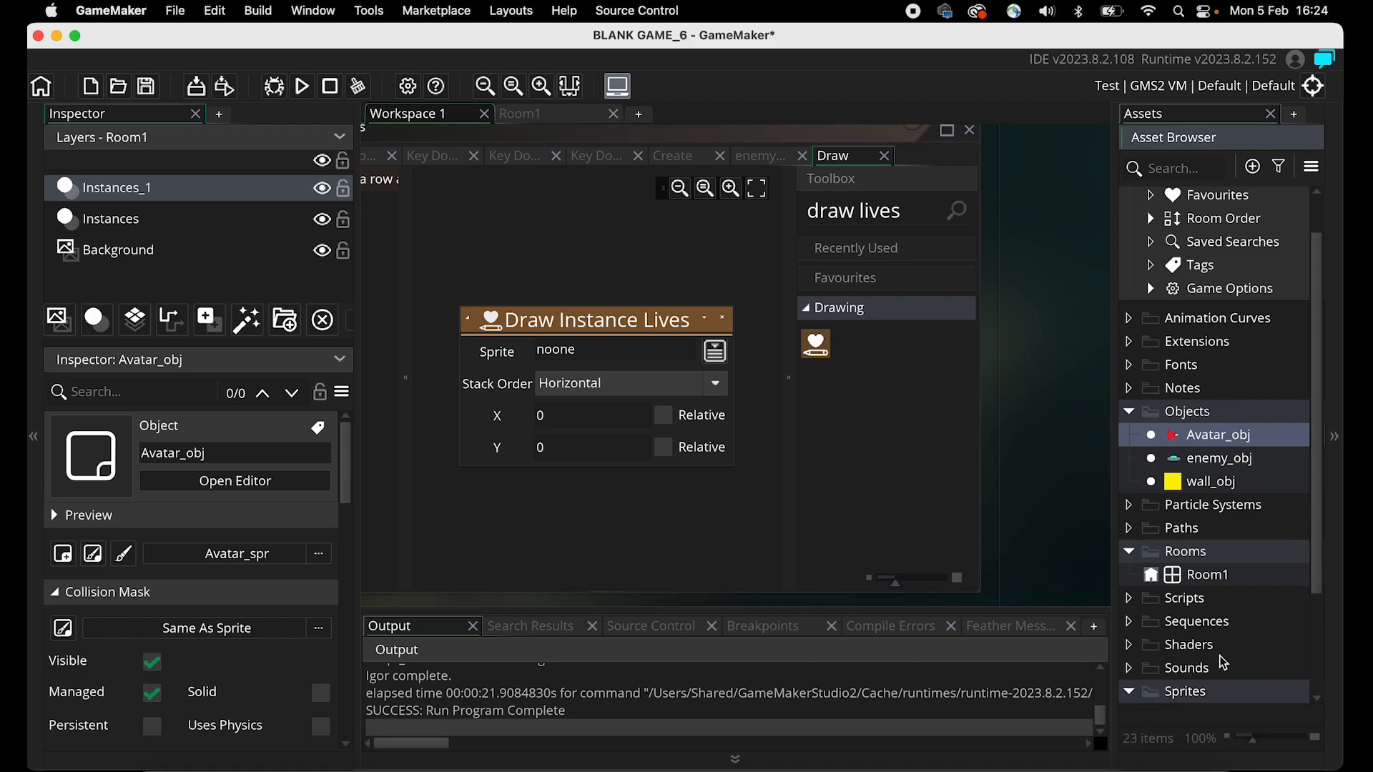
{"action": "right_click", "coordinate": [1188, 623]}
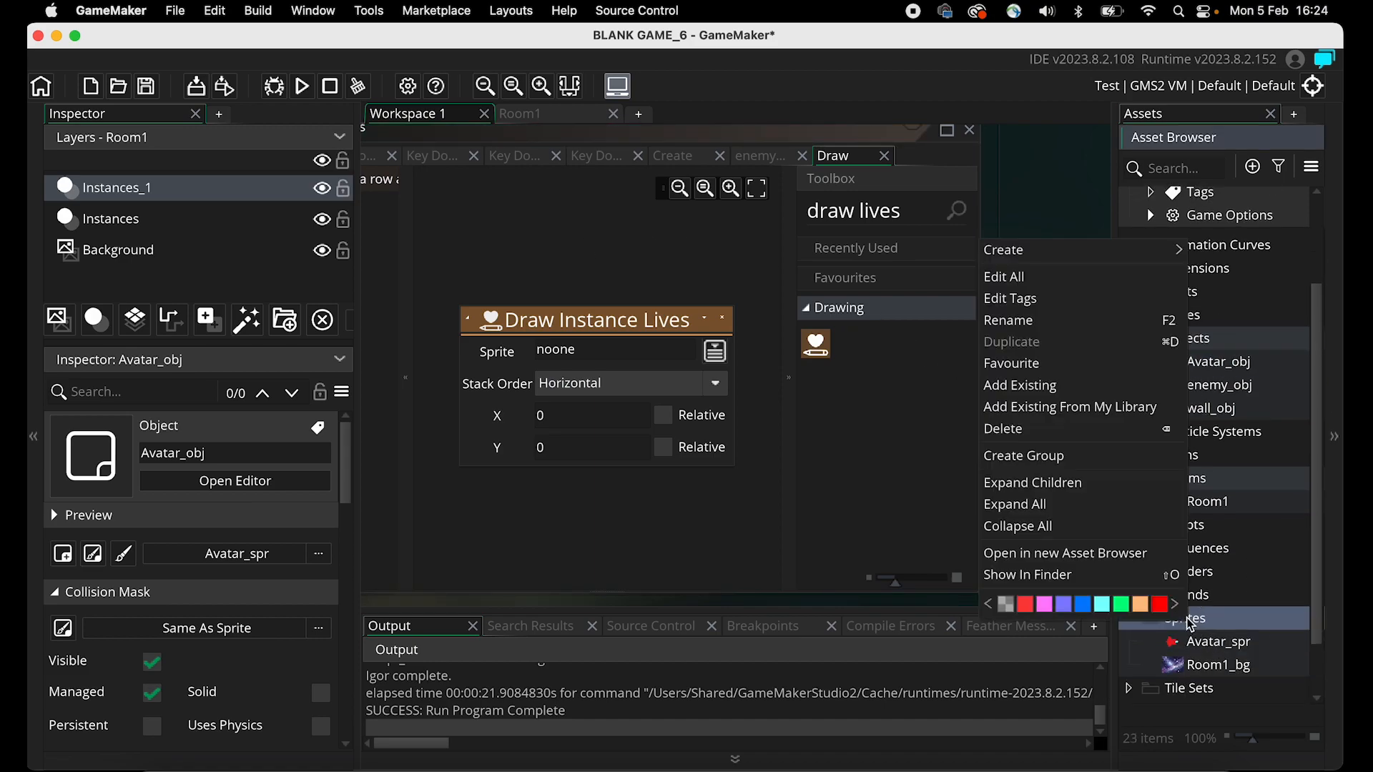
{"action": "mouse_move", "coordinate": [1099, 250]}
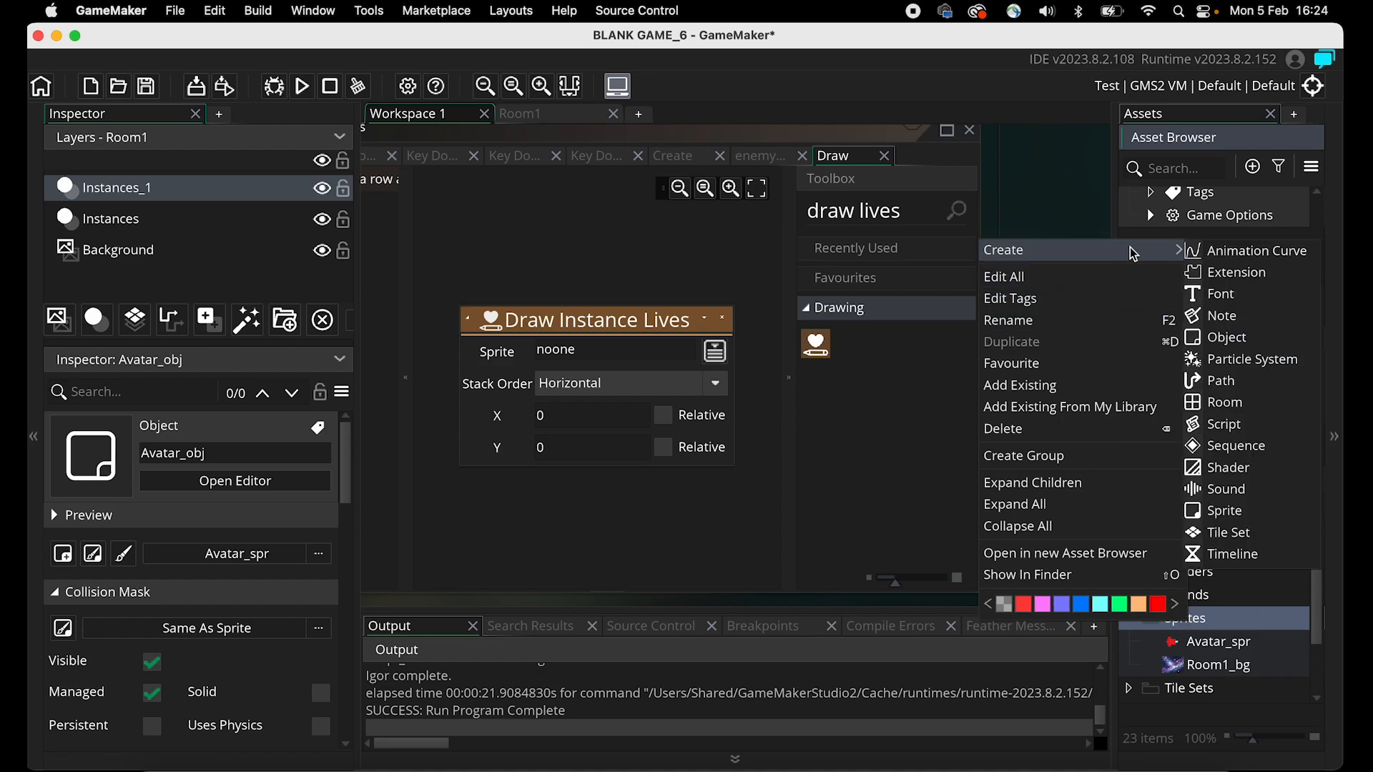
{"action": "left_click", "coordinate": [1226, 511]}
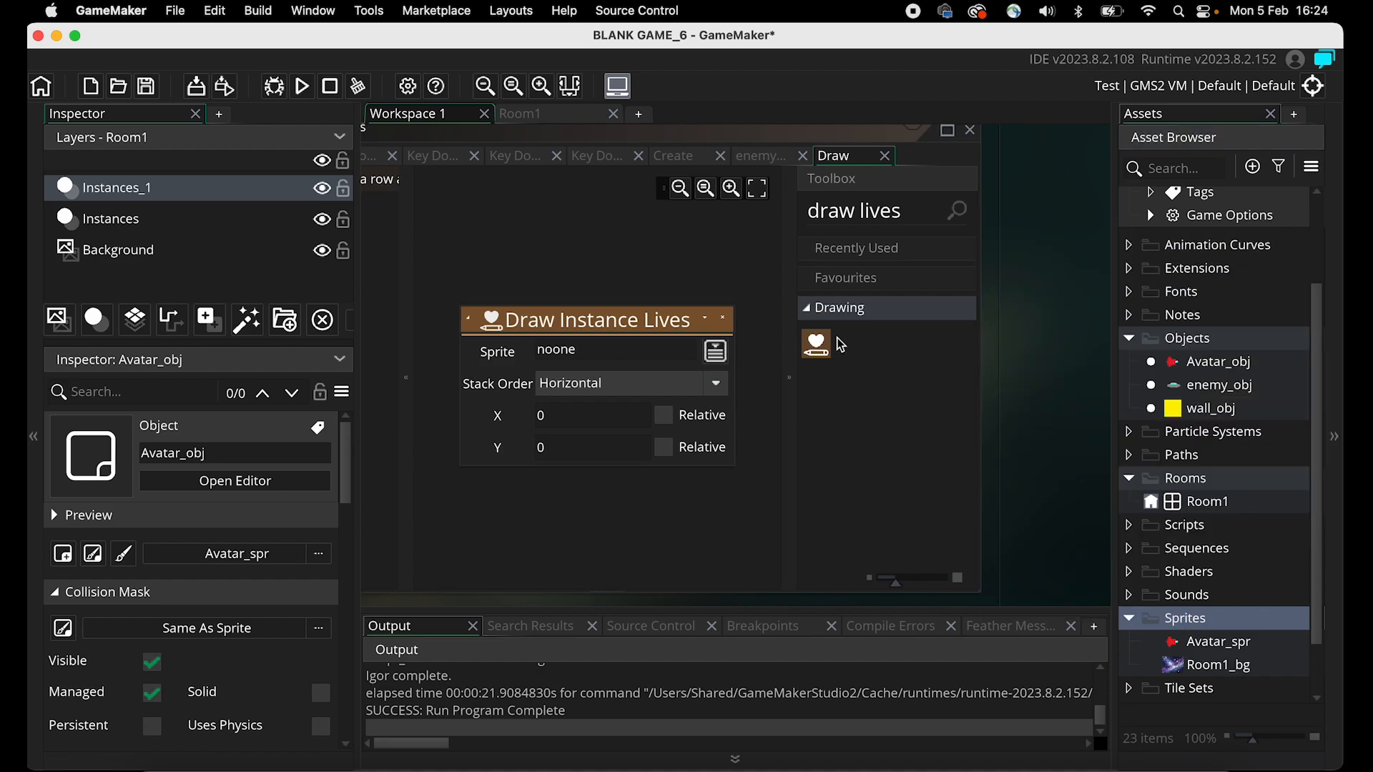
{"action": "double_click", "coordinate": [372, 188]}
{"action": "type", "text": "liv"}
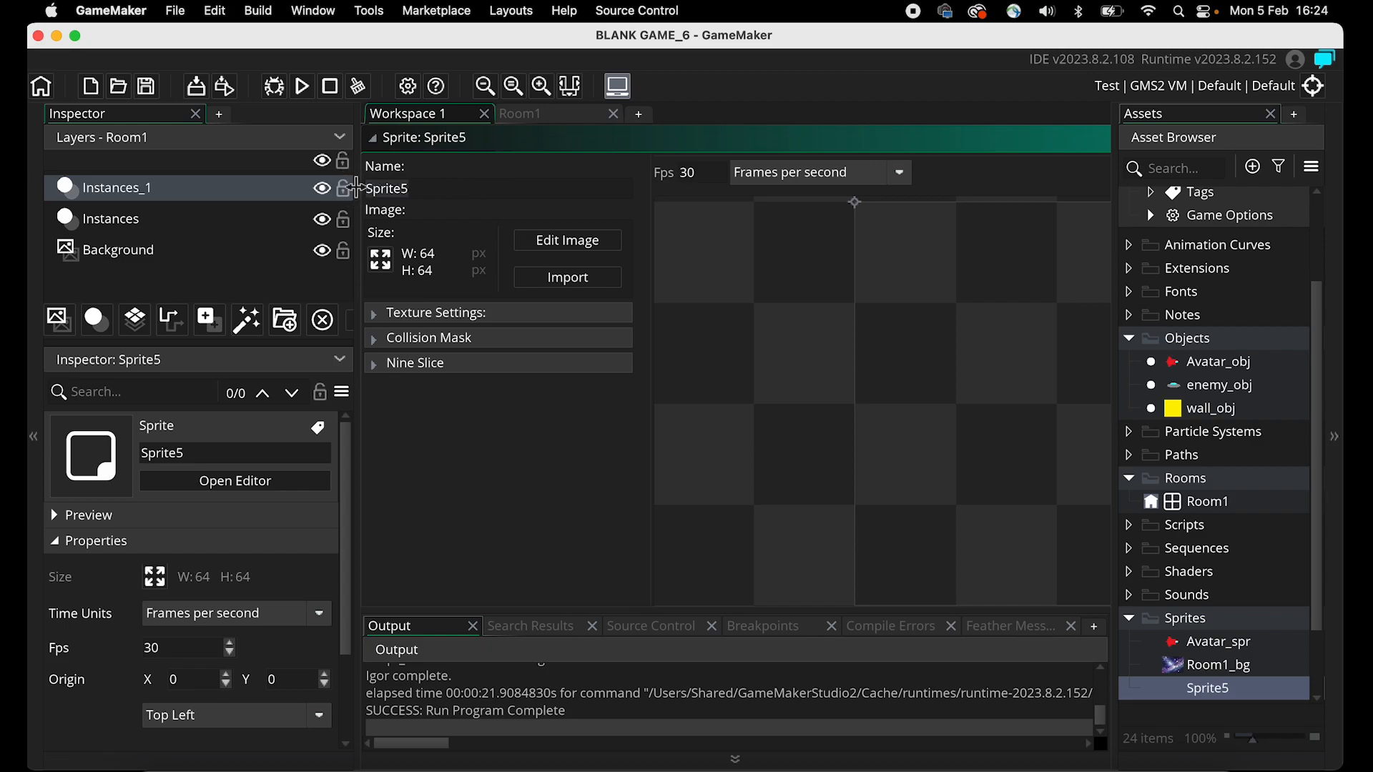
{"action": "type", "text": "es_spr"}
Draw a small heart outline in red on the lives_spr image, fill it with red and close the image editor.
{"action": "left_click", "coordinate": [565, 240]}
{"action": "left_click", "coordinate": [873, 273]}
{"action": "scroll", "coordinate": [904, 507], "scroll_direction": "down", "scroll_amount": 5}
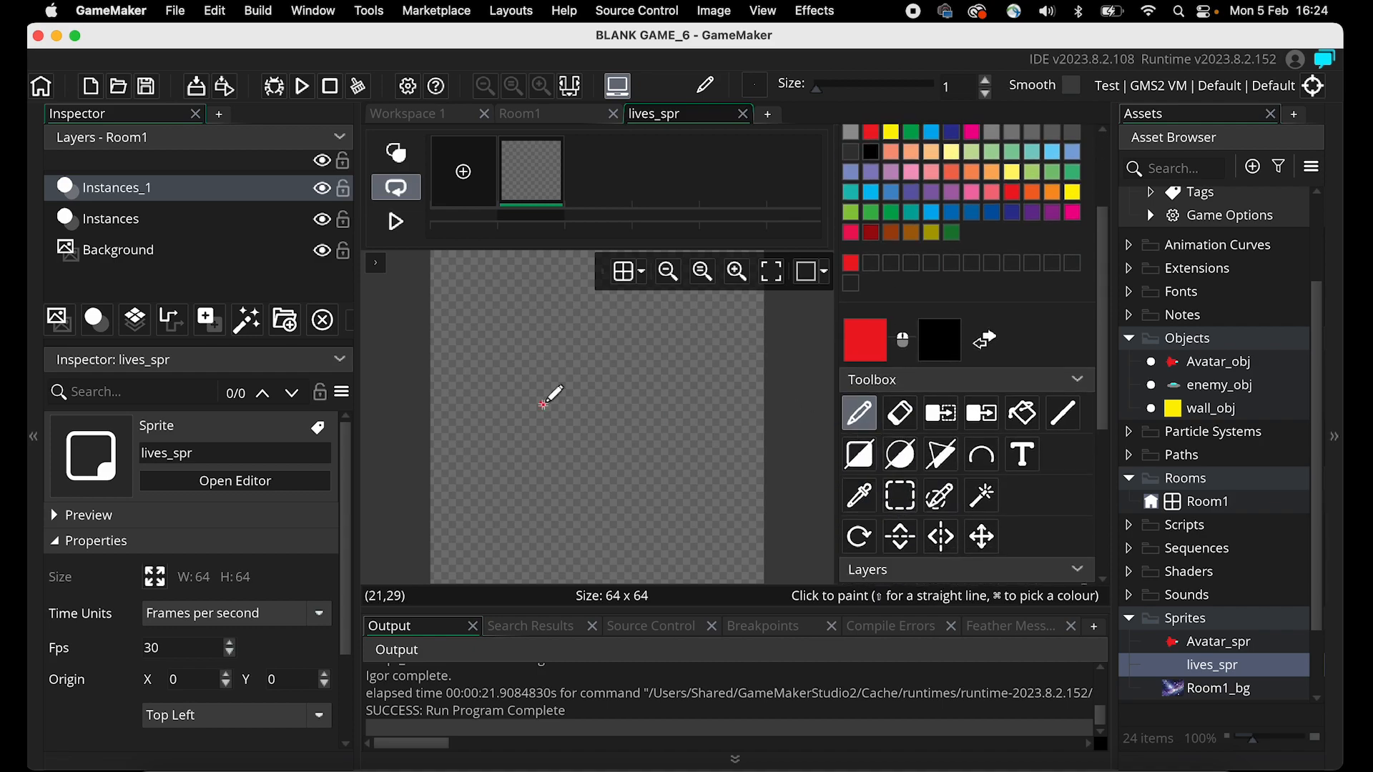
{"action": "mouse_move", "coordinate": [590, 451]}
{"action": "left_mouse_down"}
{"action": "mouse_move", "coordinate": [555, 419]}
{"action": "mouse_move", "coordinate": [602, 392]}
{"action": "mouse_move", "coordinate": [588, 463]}
{"action": "mouse_move", "coordinate": [558, 402]}
{"action": "left_mouse_up"}
{"action": "key", "text": "super+z"}
{"action": "mouse_move", "coordinate": [592, 410]}
{"action": "left_mouse_down"}
{"action": "mouse_move", "coordinate": [608, 397]}
{"action": "mouse_move", "coordinate": [593, 457]}
{"action": "left_mouse_up"}
{"action": "left_click", "coordinate": [1022, 422]}
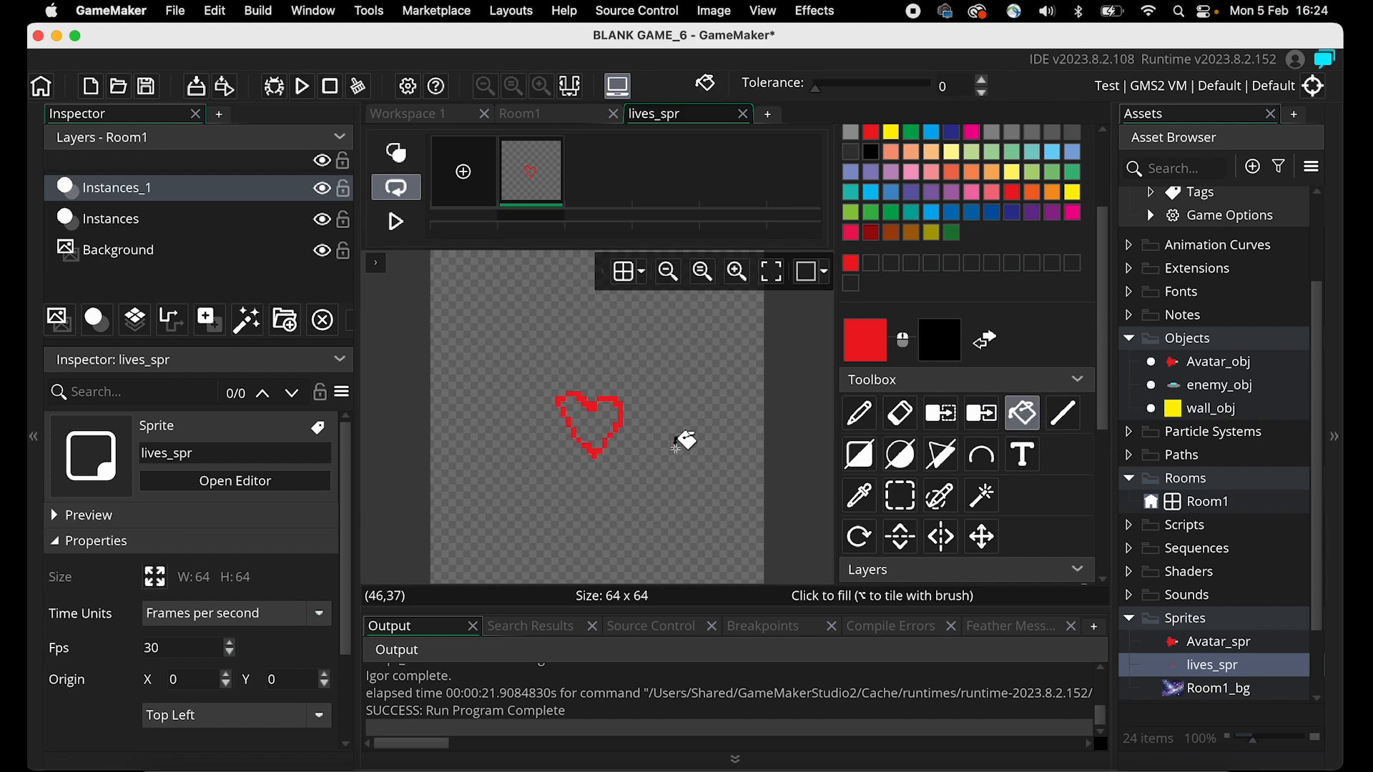
{"action": "left_click", "coordinate": [592, 423]}
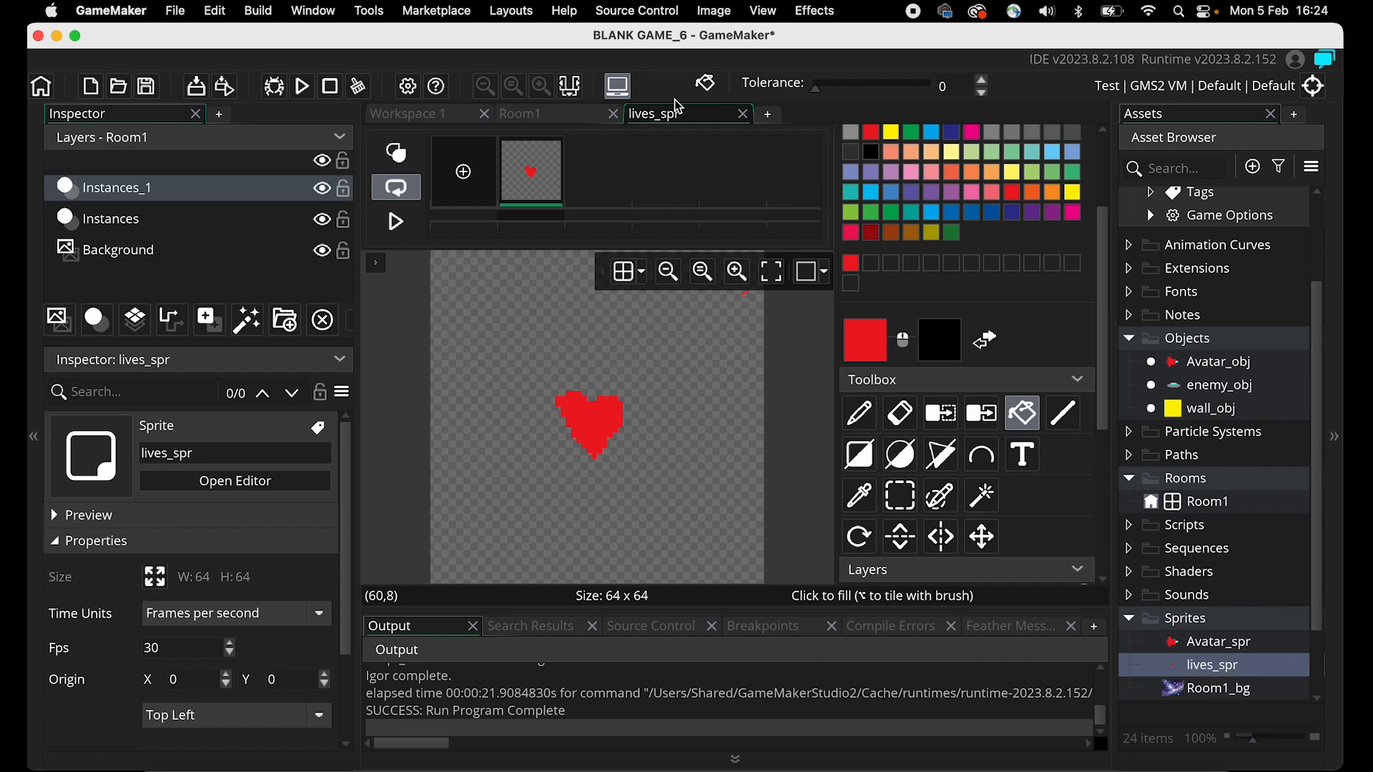
{"action": "left_click", "coordinate": [743, 114]}
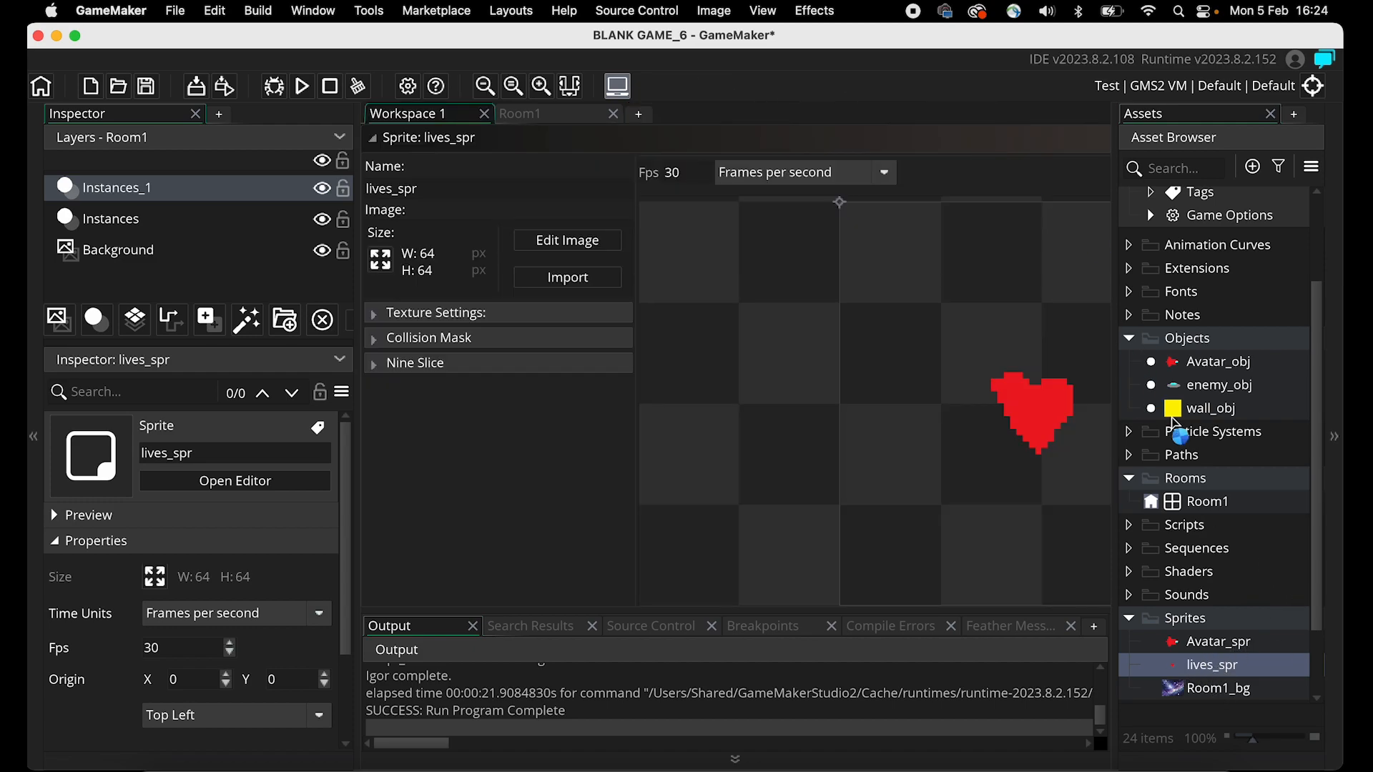
Assign lives_spr as the sprite of the Draw Instance Lives action in Avatar_obj's Draw event.
{"action": "double_click", "coordinate": [1203, 370]}
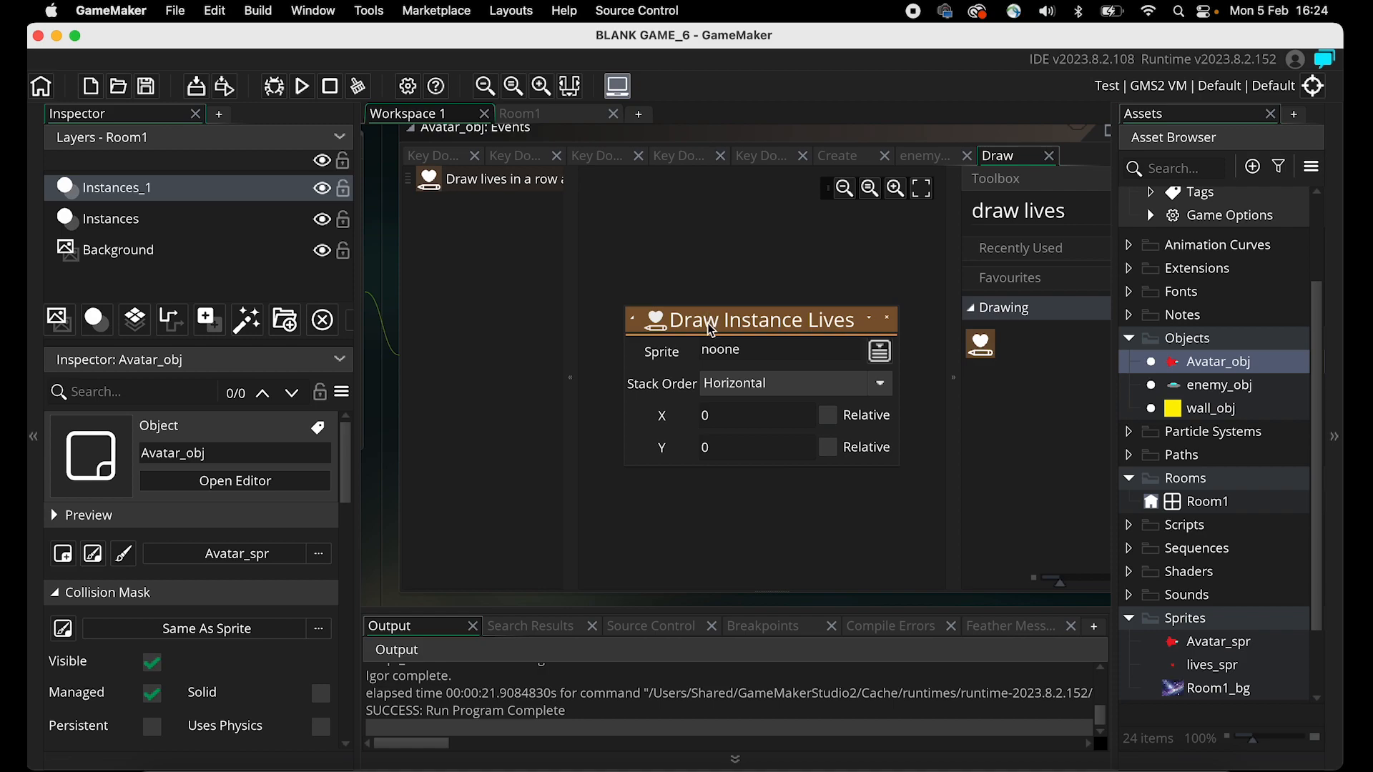
{"action": "left_click", "coordinate": [879, 351]}
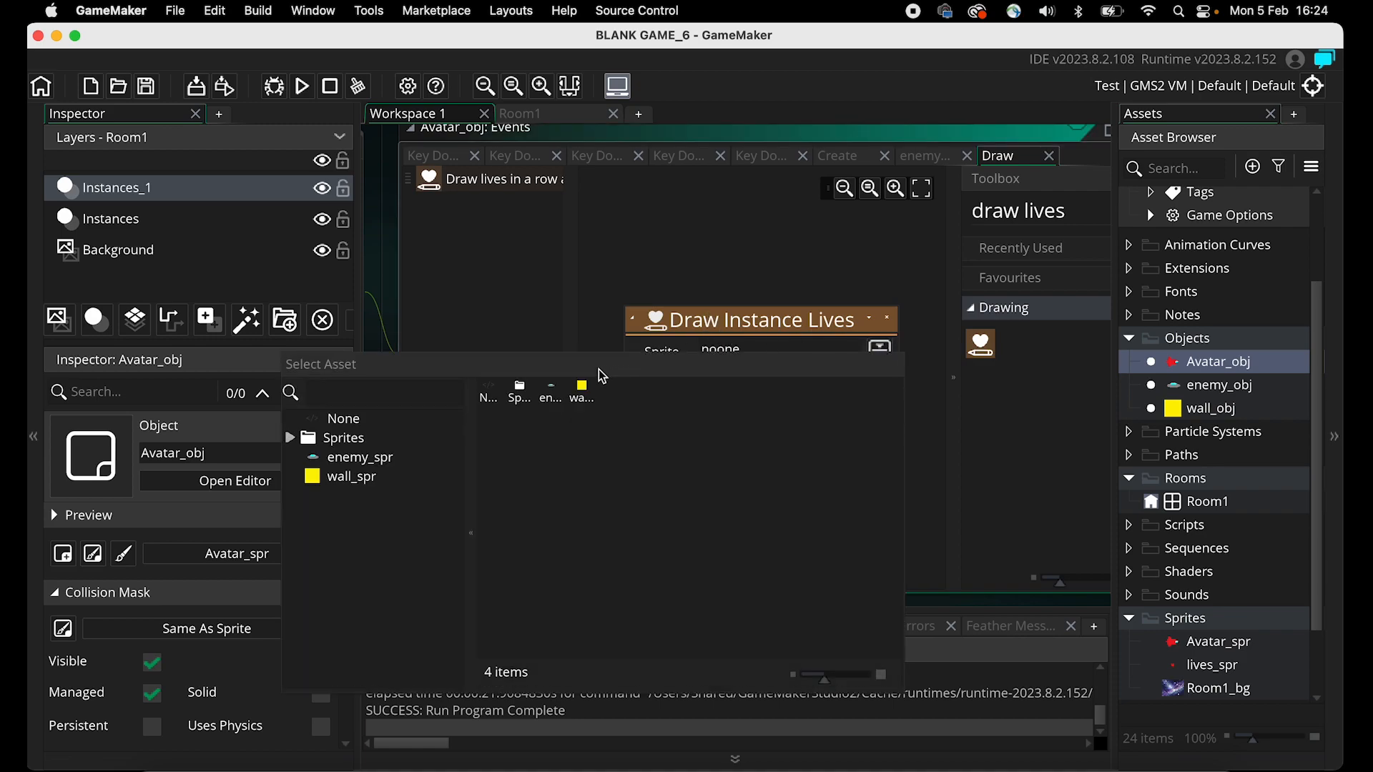
{"action": "left_click", "coordinate": [291, 439]}
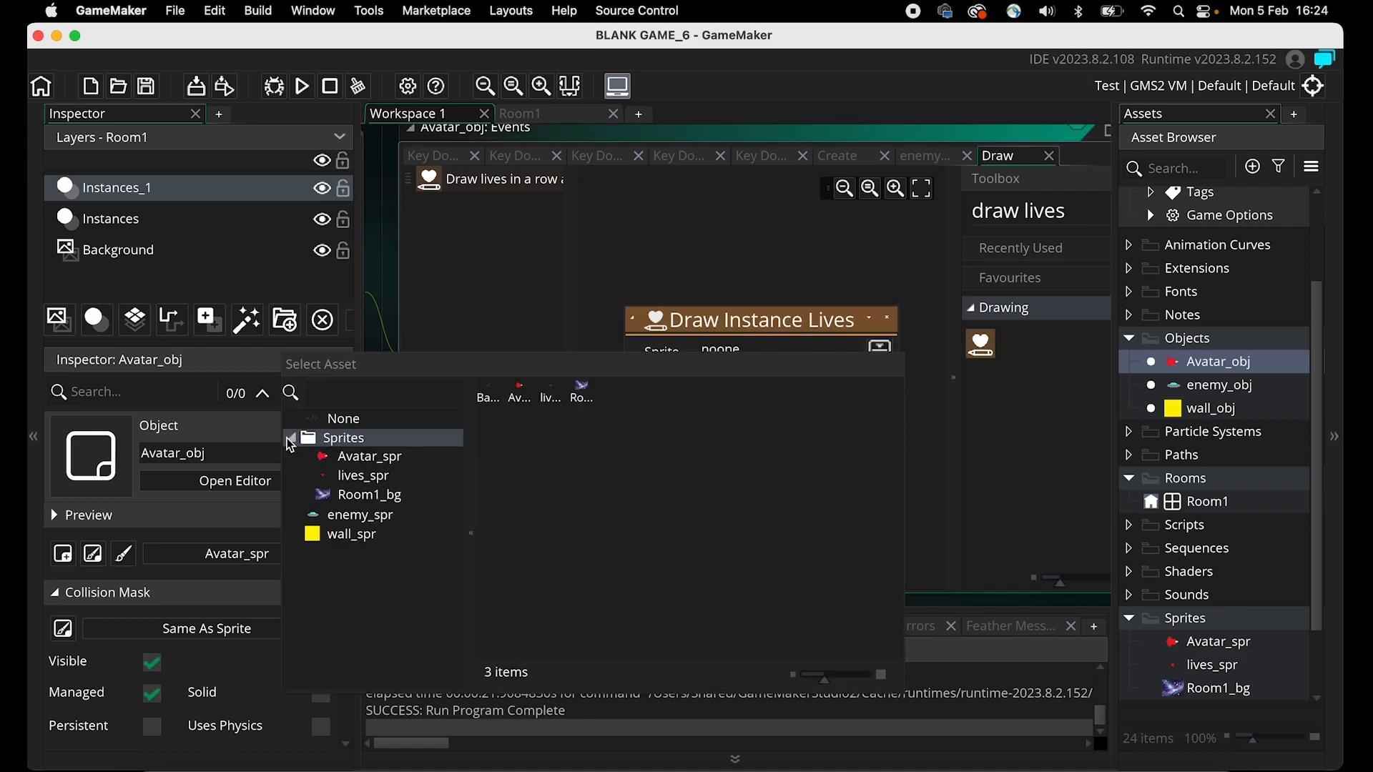
{"action": "double_click", "coordinate": [368, 478]}
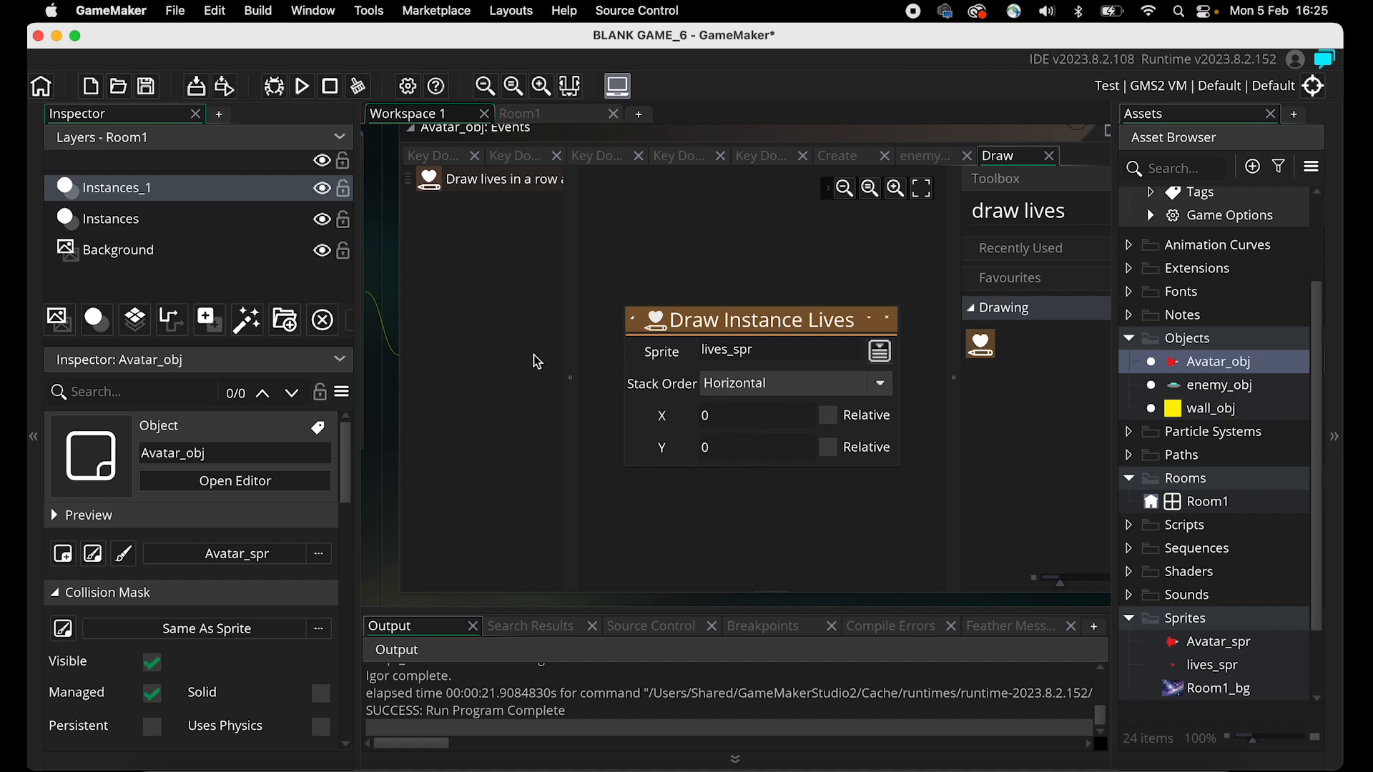
Set X to -100 in the Draw Instance Lives action and test-run the game to check the hearts' position.
{"action": "left_click", "coordinate": [720, 421]}
{"action": "type", "text": "-1"}
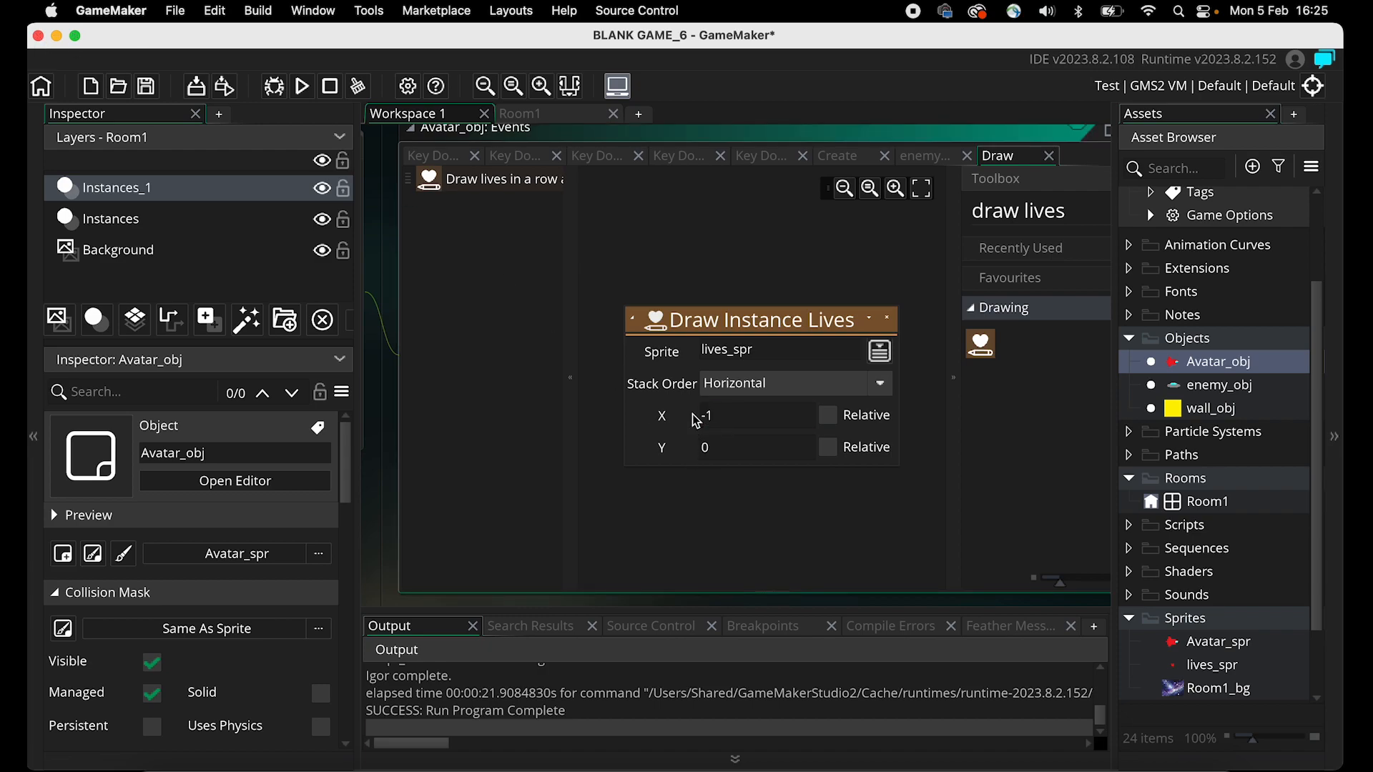
{"action": "key", "text": "Tab"}
{"action": "key", "text": "Tab"}
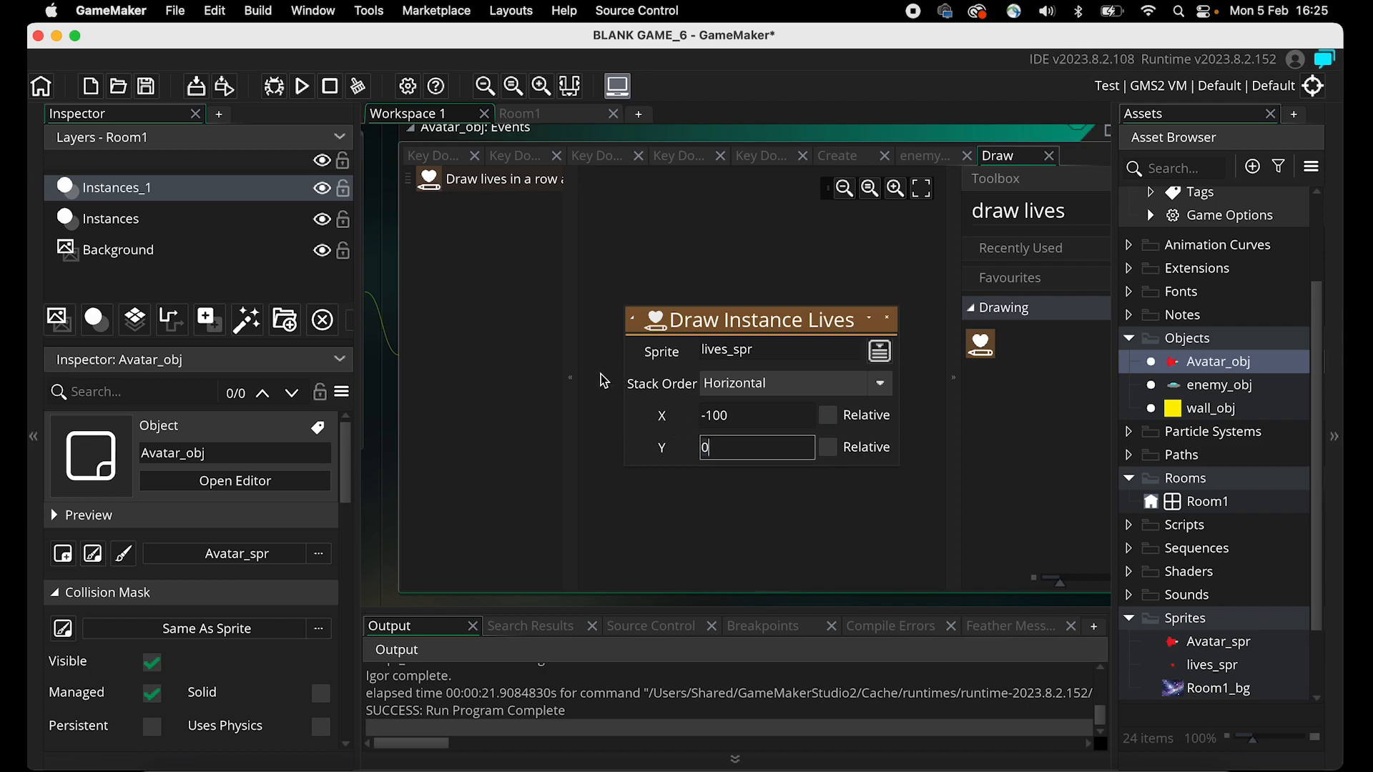
{"action": "key", "text": "Return"}
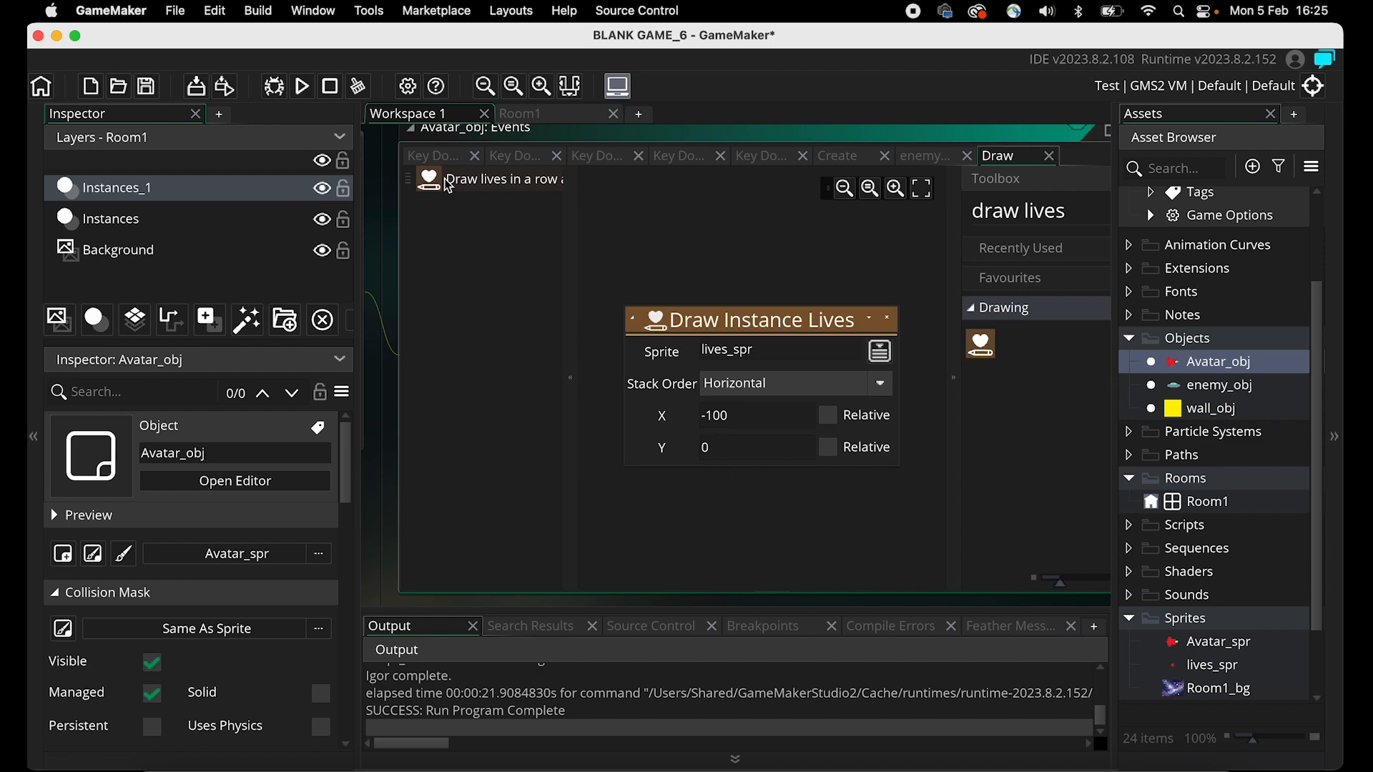
{"action": "left_click", "coordinate": [302, 86]}
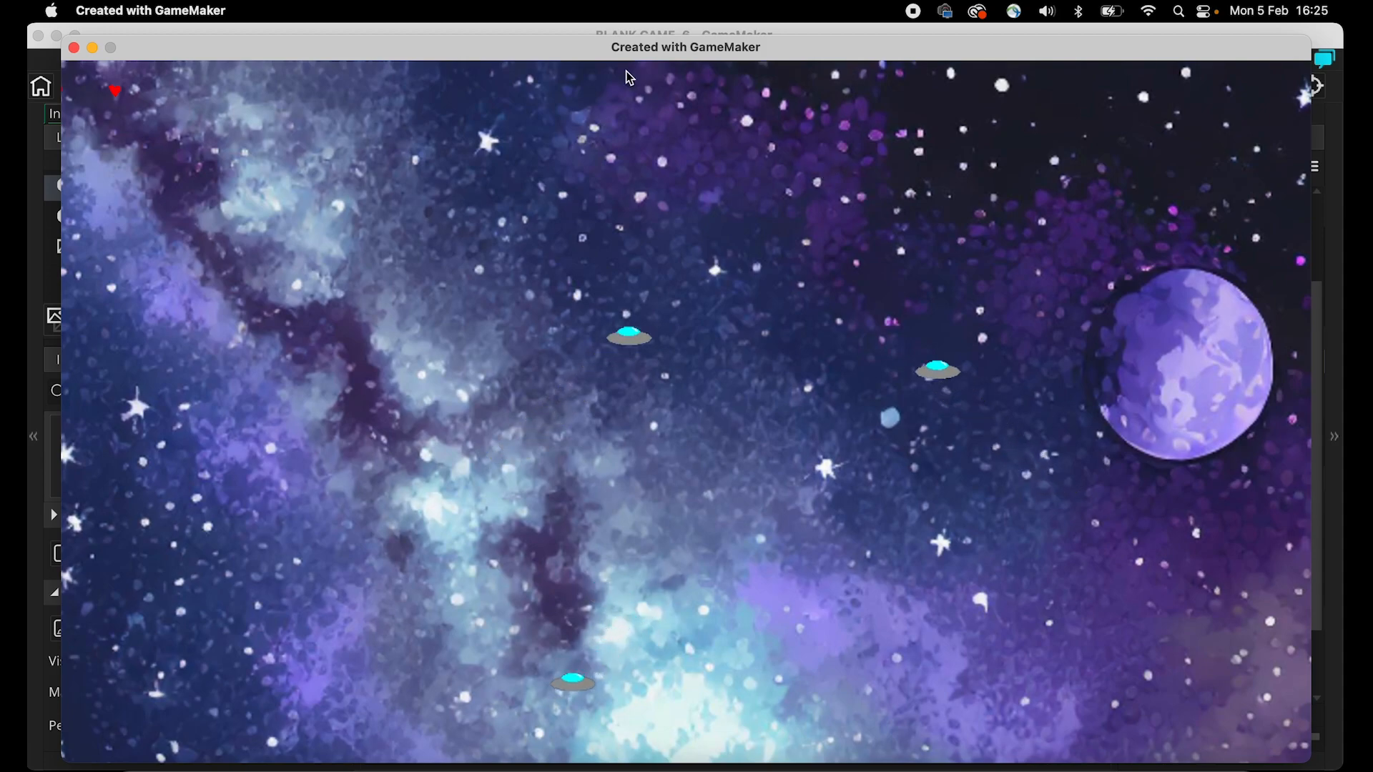
{"action": "left_click", "coordinate": [73, 48]}
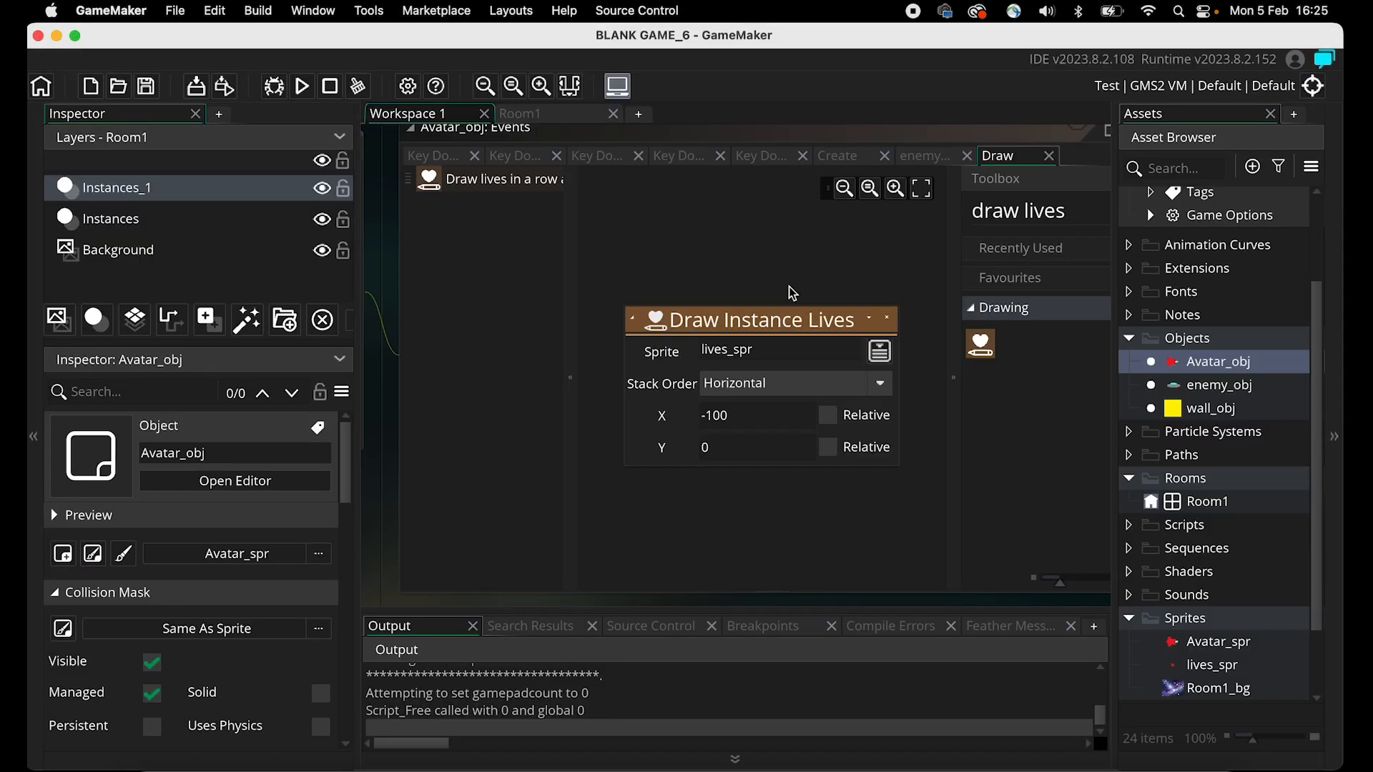
Search the actions for "draw self" and place Draw Self above Draw Instance Lives in the Draw event.
{"action": "left_click", "coordinate": [1005, 205]}
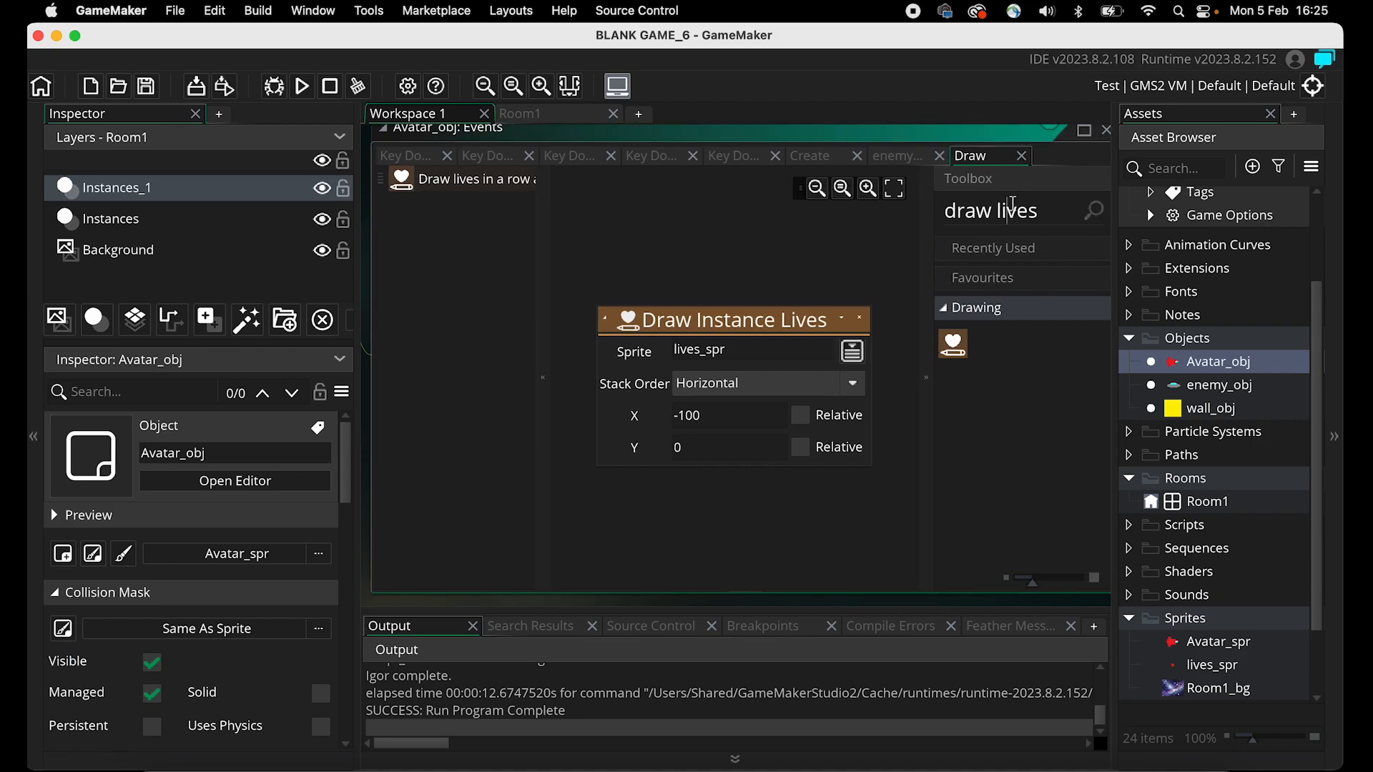
{"action": "key", "text": "BackSpace"}
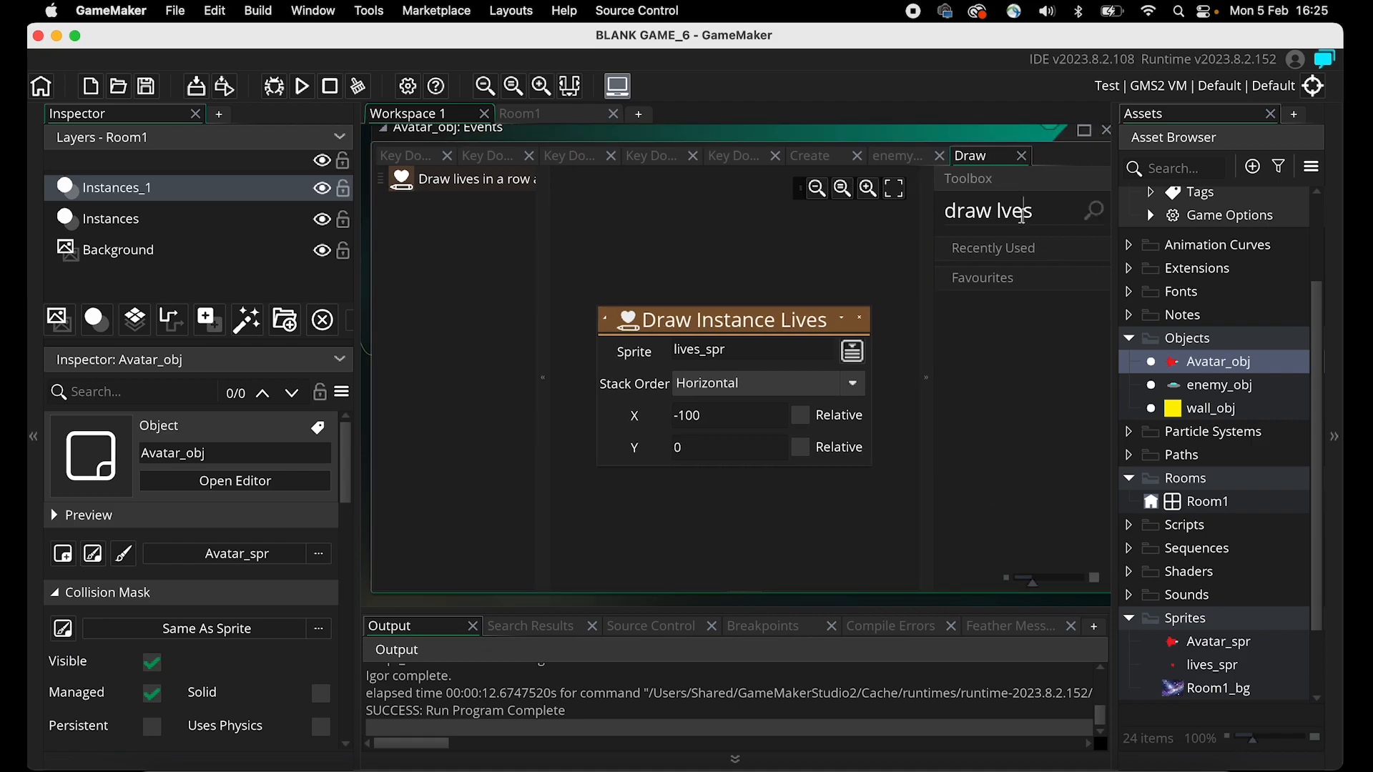
{"action": "double_click", "coordinate": [1004, 211]}
{"action": "type", "text": "self"}
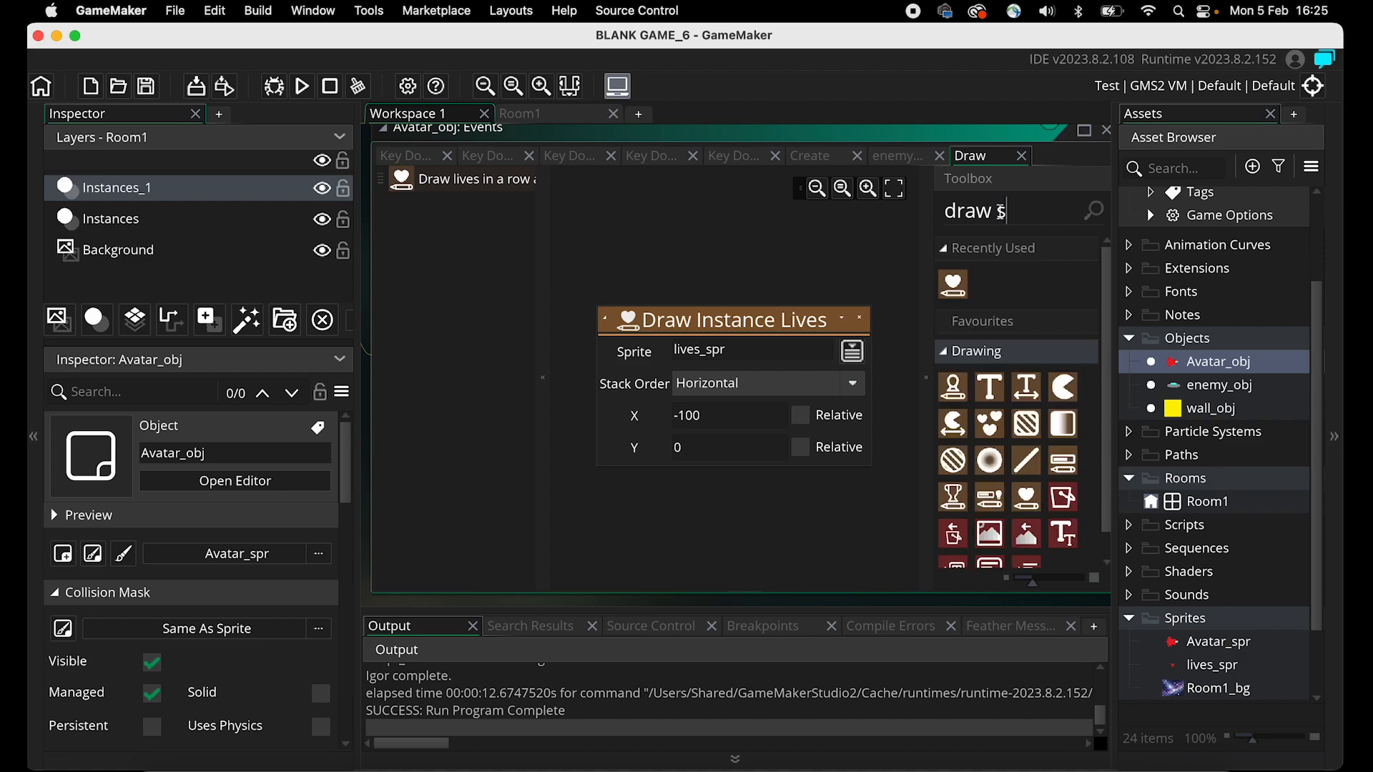
{"action": "mouse_move", "coordinate": [950, 344]}
{"action": "left_mouse_down"}
{"action": "mouse_move", "coordinate": [720, 251]}
{"action": "mouse_move", "coordinate": [731, 259]}
{"action": "left_mouse_up"}
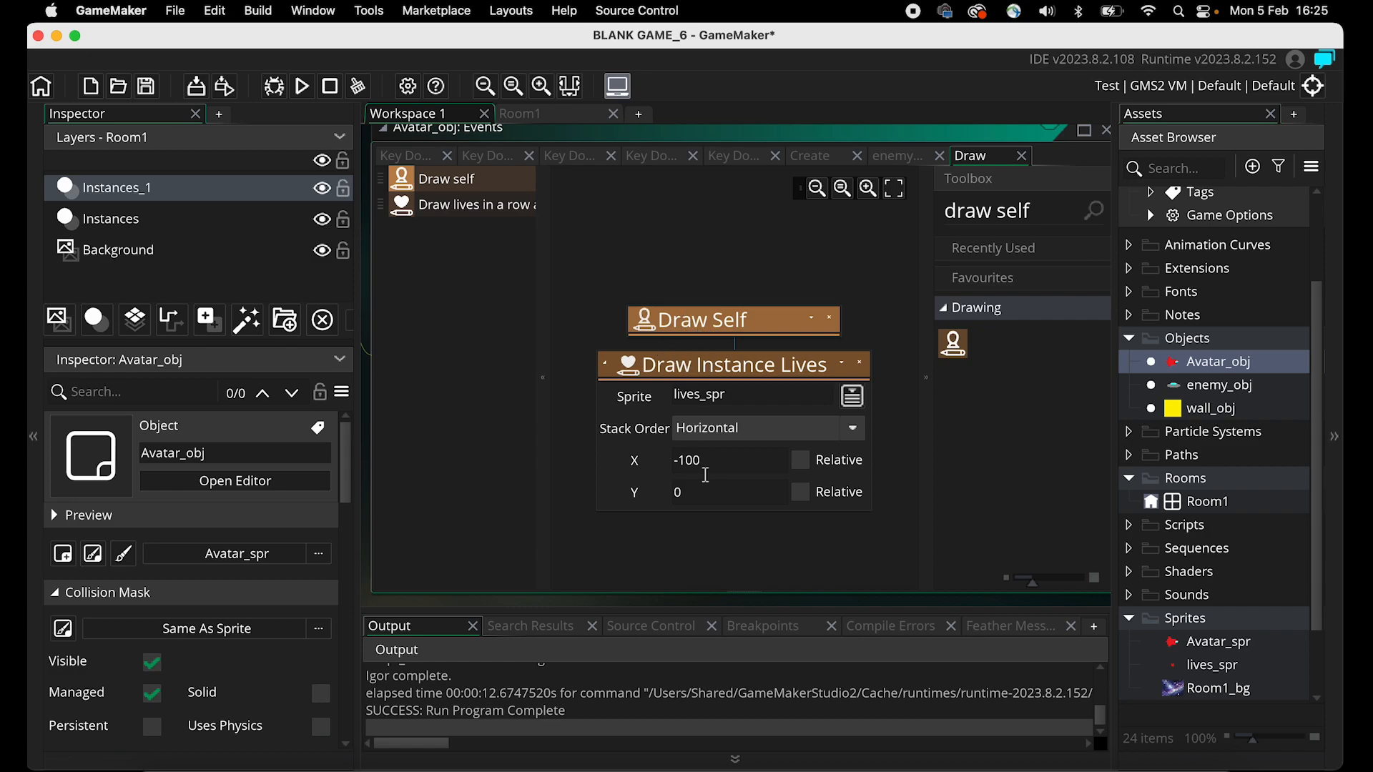
Set the Draw Instance Lives position to X 0 and Y 100, with both coordinates relative.
{"action": "left_click", "coordinate": [694, 495]}
{"action": "left_click", "coordinate": [712, 465]}
{"action": "key", "text": "BackSpace"}
{"action": "key", "text": "BackSpace"}
{"action": "key", "text": "BackSpace"}
{"action": "key", "text": "BackSpace"}
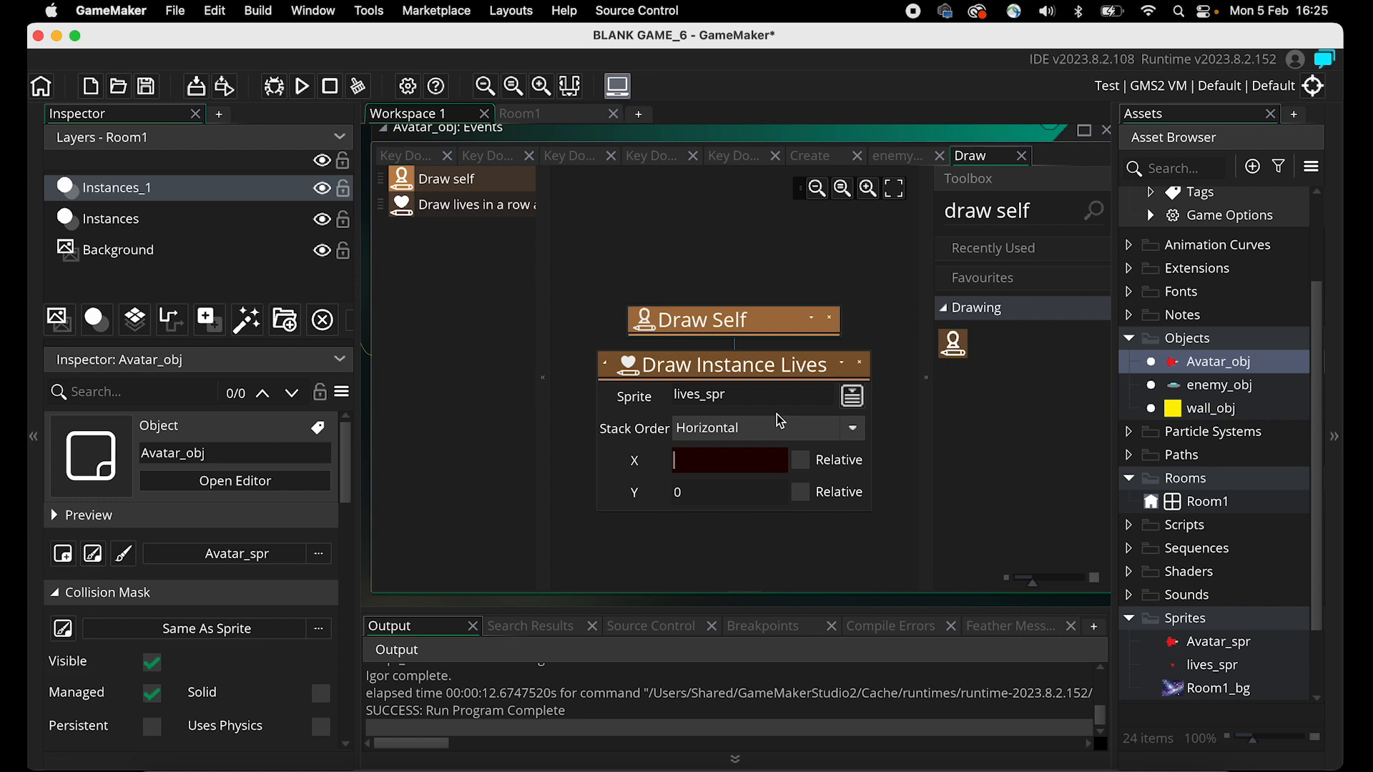
{"action": "left_click", "coordinate": [801, 460]}
{"action": "left_click", "coordinate": [801, 492]}
{"action": "left_click", "coordinate": [746, 457]}
{"action": "type", "text": "1"}
{"action": "key", "text": "Tab"}
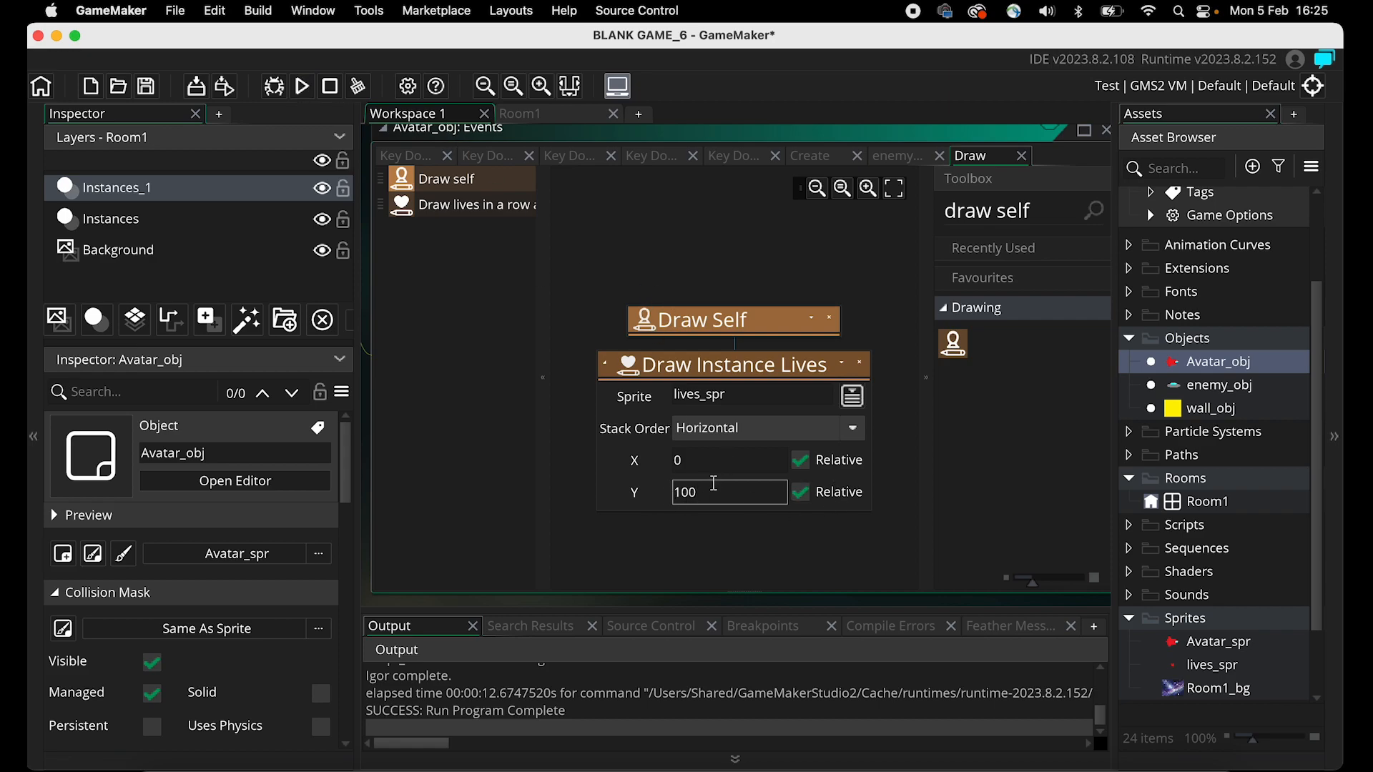
Run the game, move the avatar around to check how the relative hearts are drawn, and close the game.
{"action": "key", "text": "F5"}
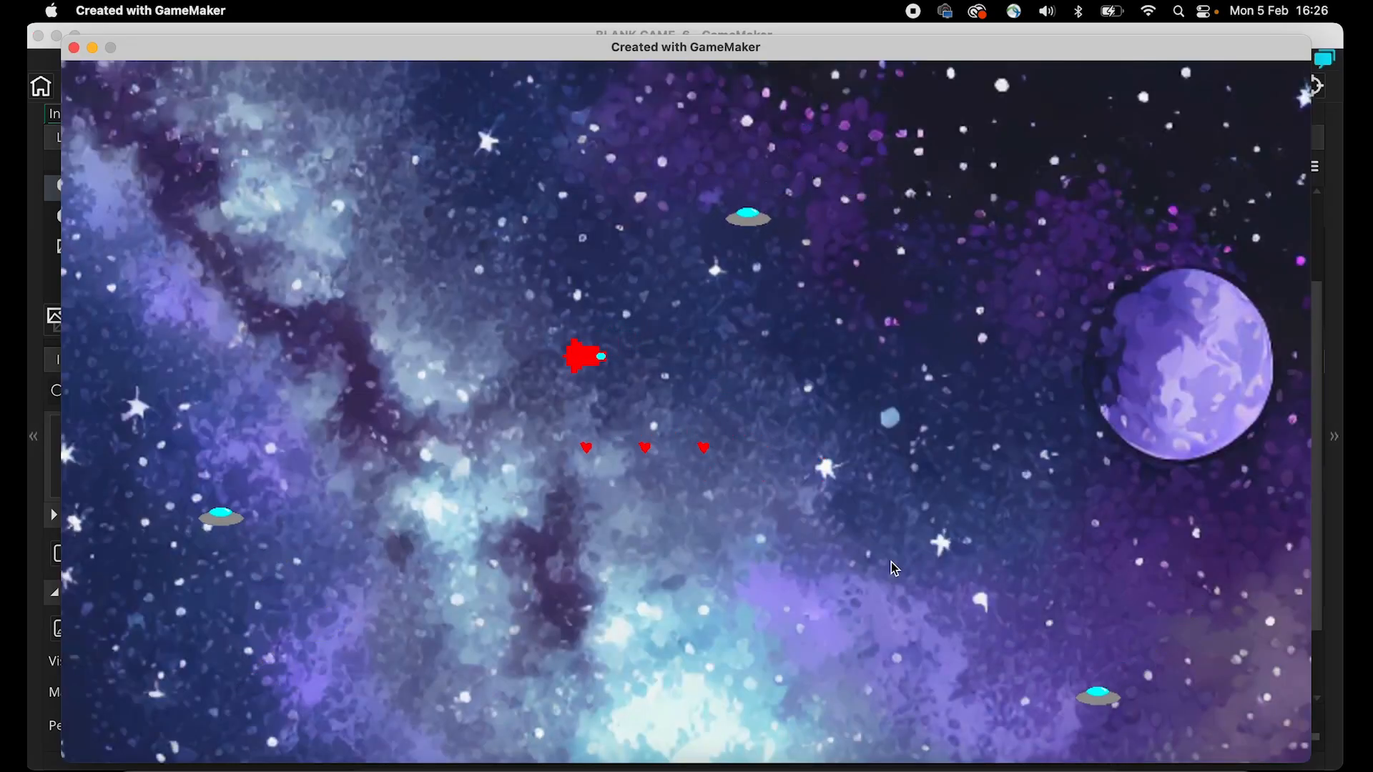
{"action": "key", "text": "Down"}
{"action": "key", "text": "Right"}
{"action": "key", "text": "Down"}
{"action": "key", "text": "Up"}
{"action": "key", "text": "Left"}
{"action": "key", "text": "Down"}
{"action": "key", "text": "Right"}
{"action": "key", "text": "Left"}
{"action": "key", "text": "Down"}
{"action": "key", "text": "Up"}
{"action": "left_click", "coordinate": [74, 47]}
Turn off Relative for both X and Y in the Draw Instance Lives action.
{"action": "left_click", "coordinate": [799, 460]}
{"action": "left_click", "coordinate": [800, 492]}
{"action": "left_click", "coordinate": [697, 461]}
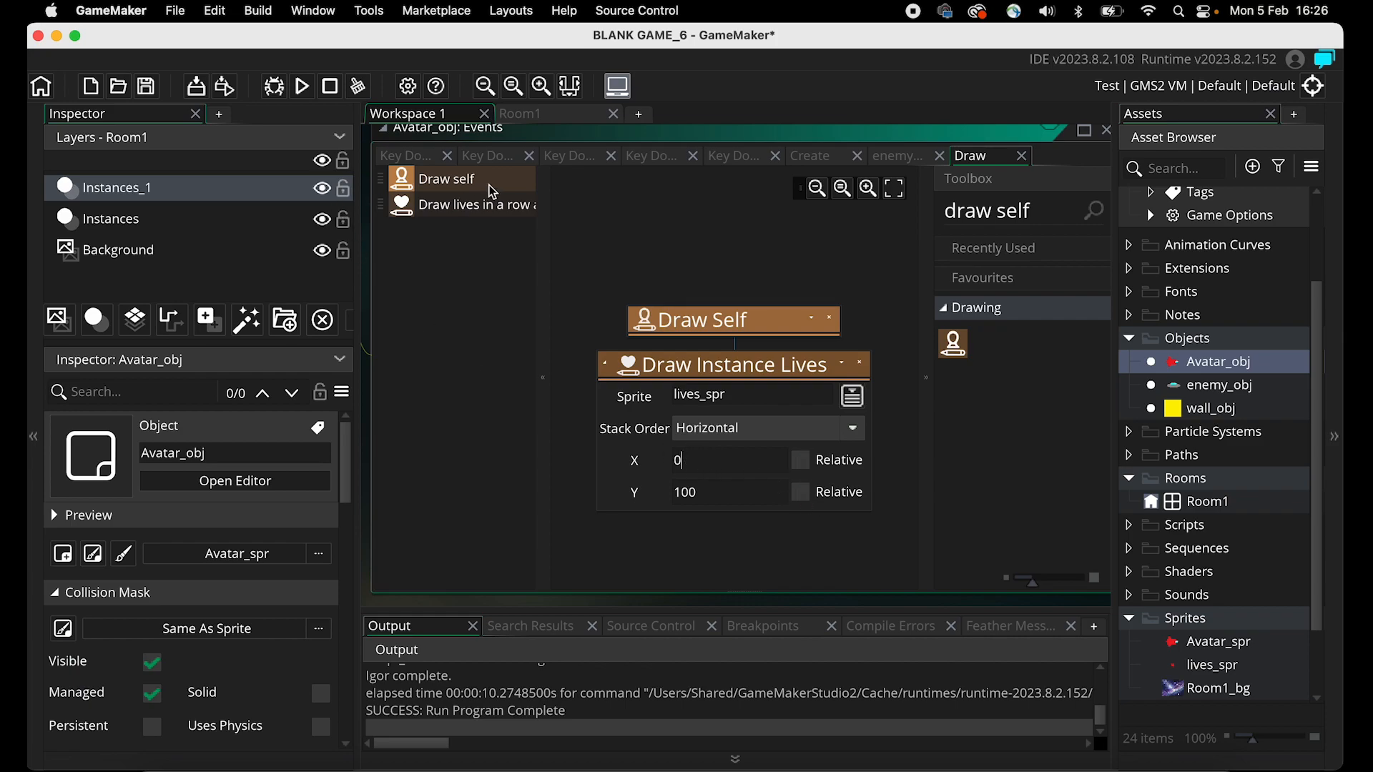
Run the game, steer the avatar into enemies until all lives are used up, and close the game.
{"action": "left_click", "coordinate": [302, 88]}
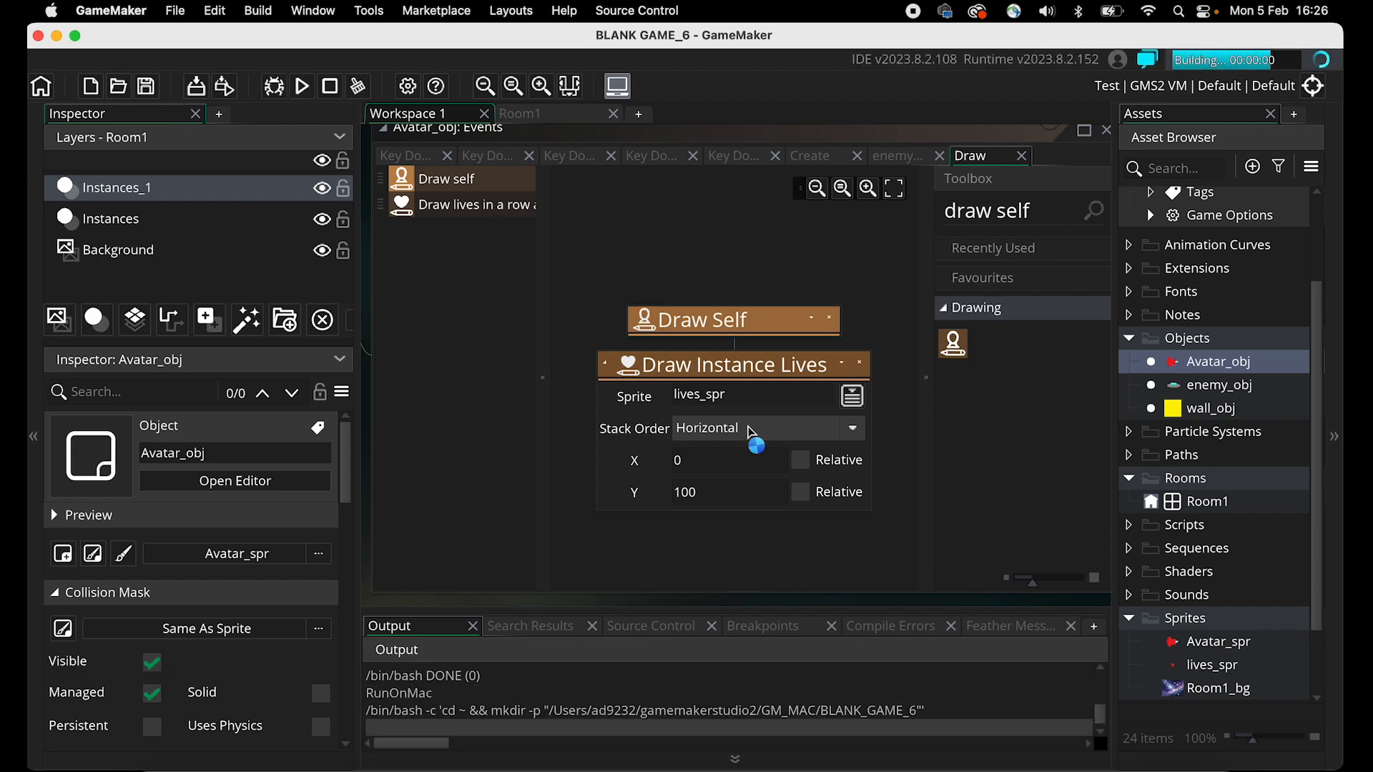
{"action": "key", "text": "Up"}
{"action": "key", "text": "Down"}
{"action": "key", "text": "Left"}
{"action": "key", "text": "Right"}
{"action": "key", "text": "Down"}
{"action": "key", "text": "Left"}
{"action": "key", "text": "Down"}
{"action": "key", "text": "Left"}
{"action": "key", "text": "Up"}
{"action": "key", "text": "Left"}
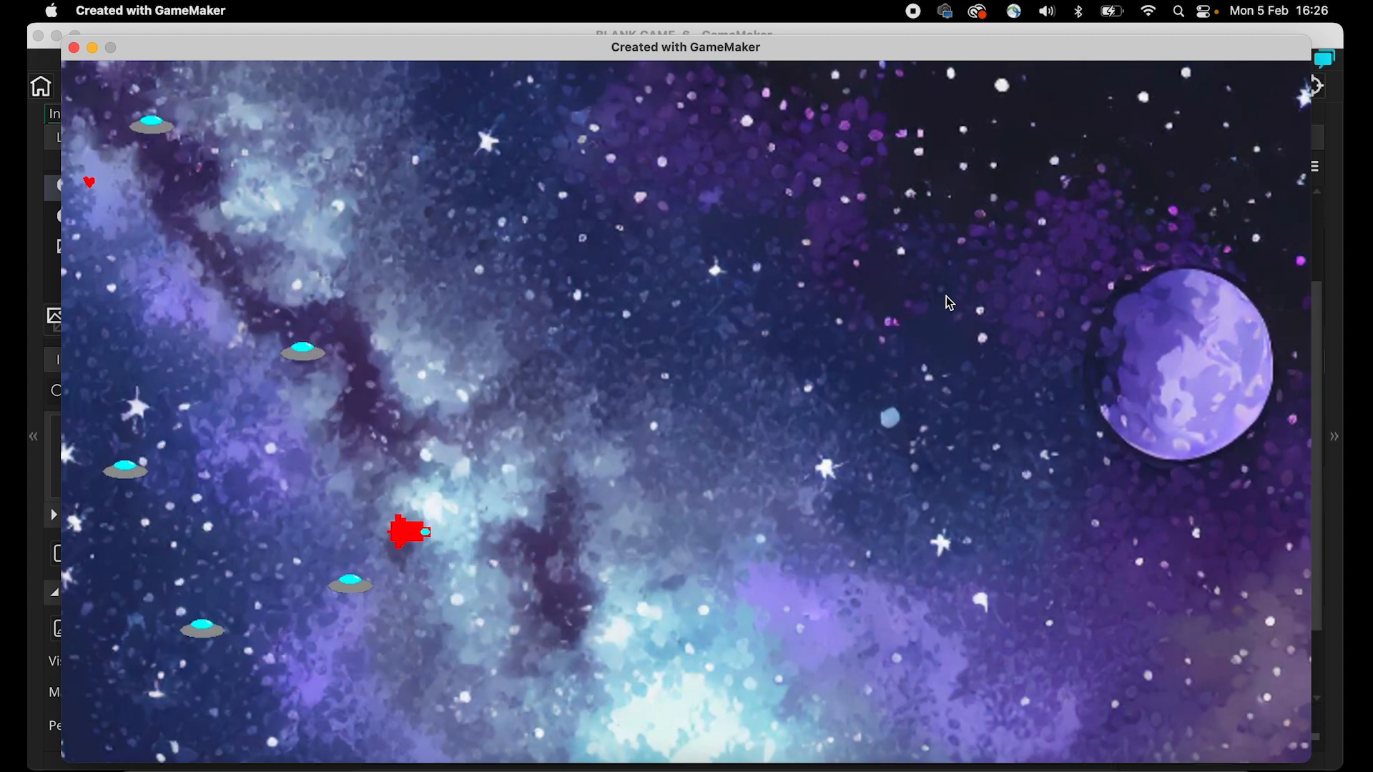
{"action": "key", "text": "Down"}
{"action": "key", "text": "Up"}
{"action": "key", "text": "Left"}
{"action": "key", "text": "Down"}
{"action": "key", "text": "Down"}
{"action": "key", "text": "Left"}
{"action": "key", "text": "Down"}
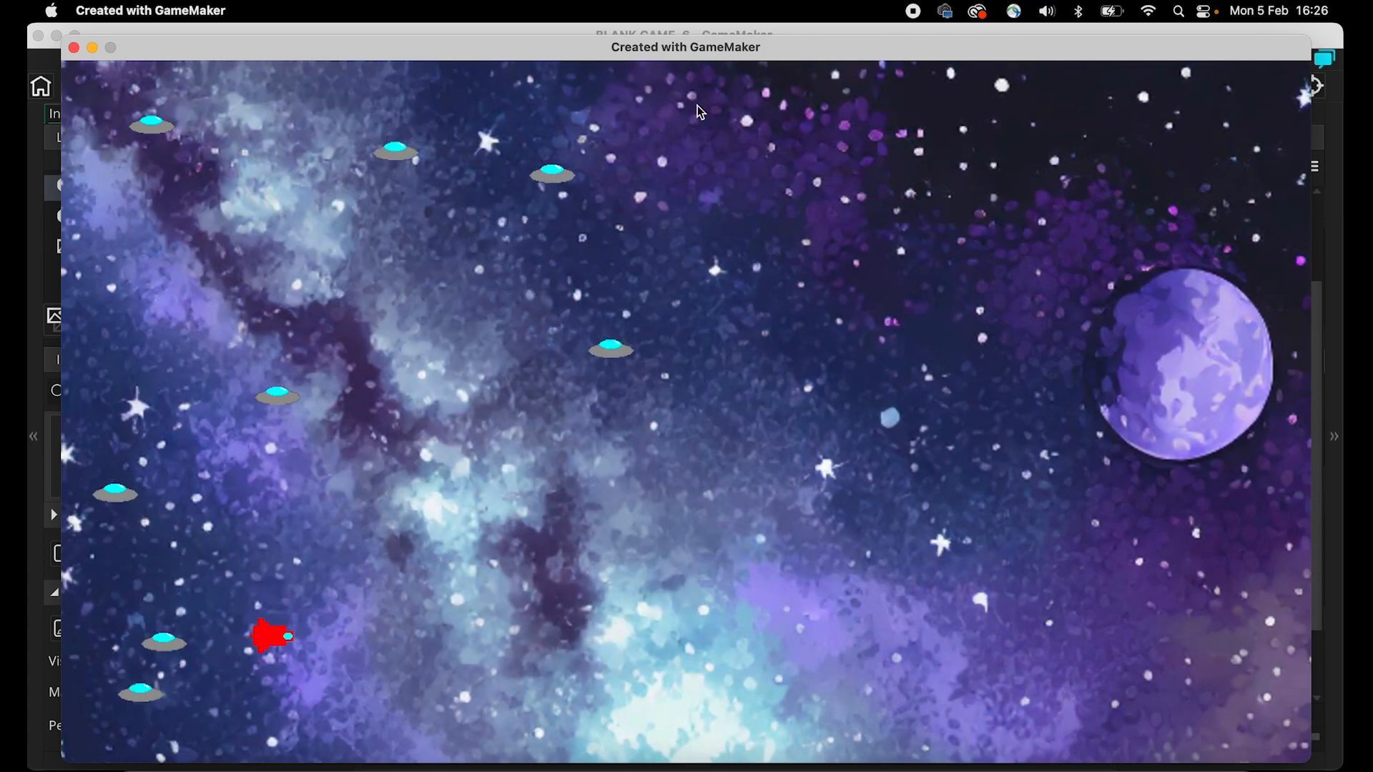
{"action": "left_click", "coordinate": [75, 48]}
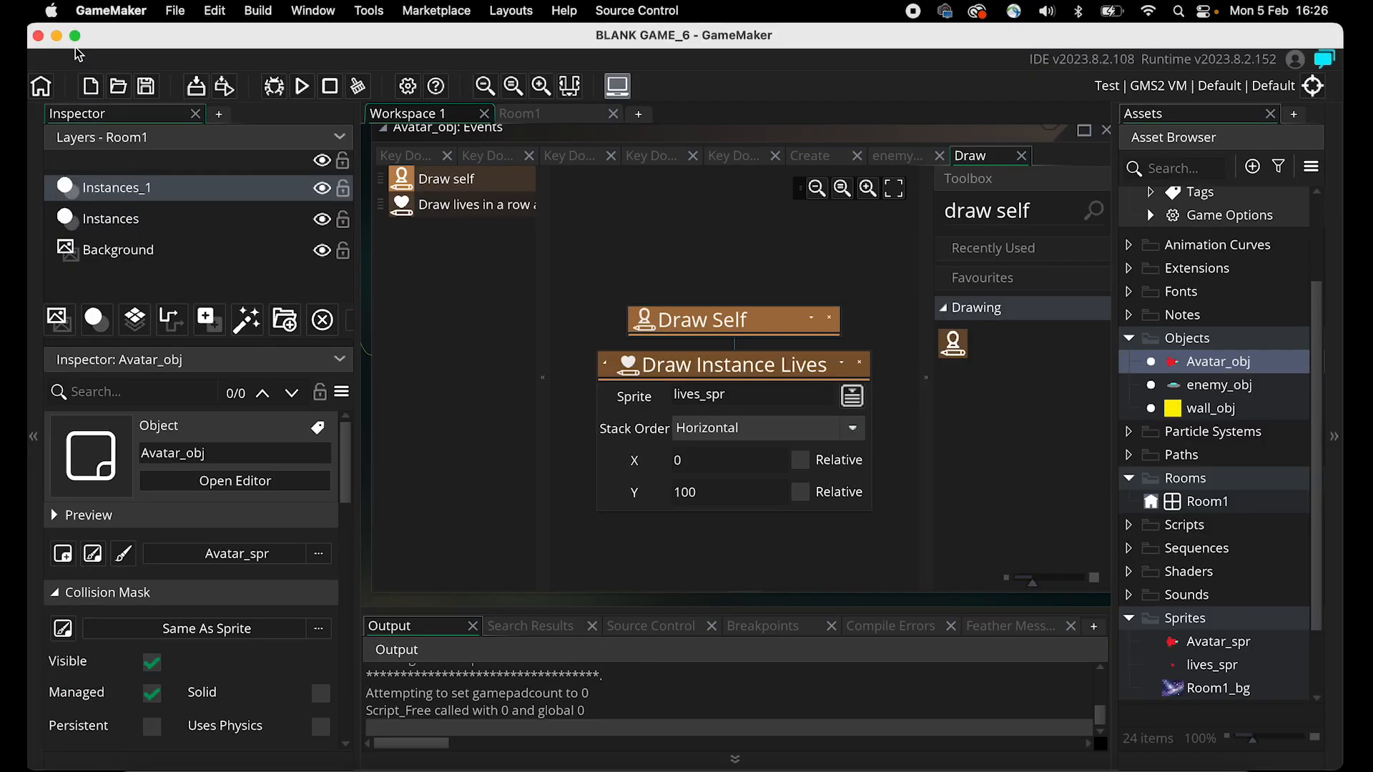
{"action": "left_click", "coordinate": [579, 380]}
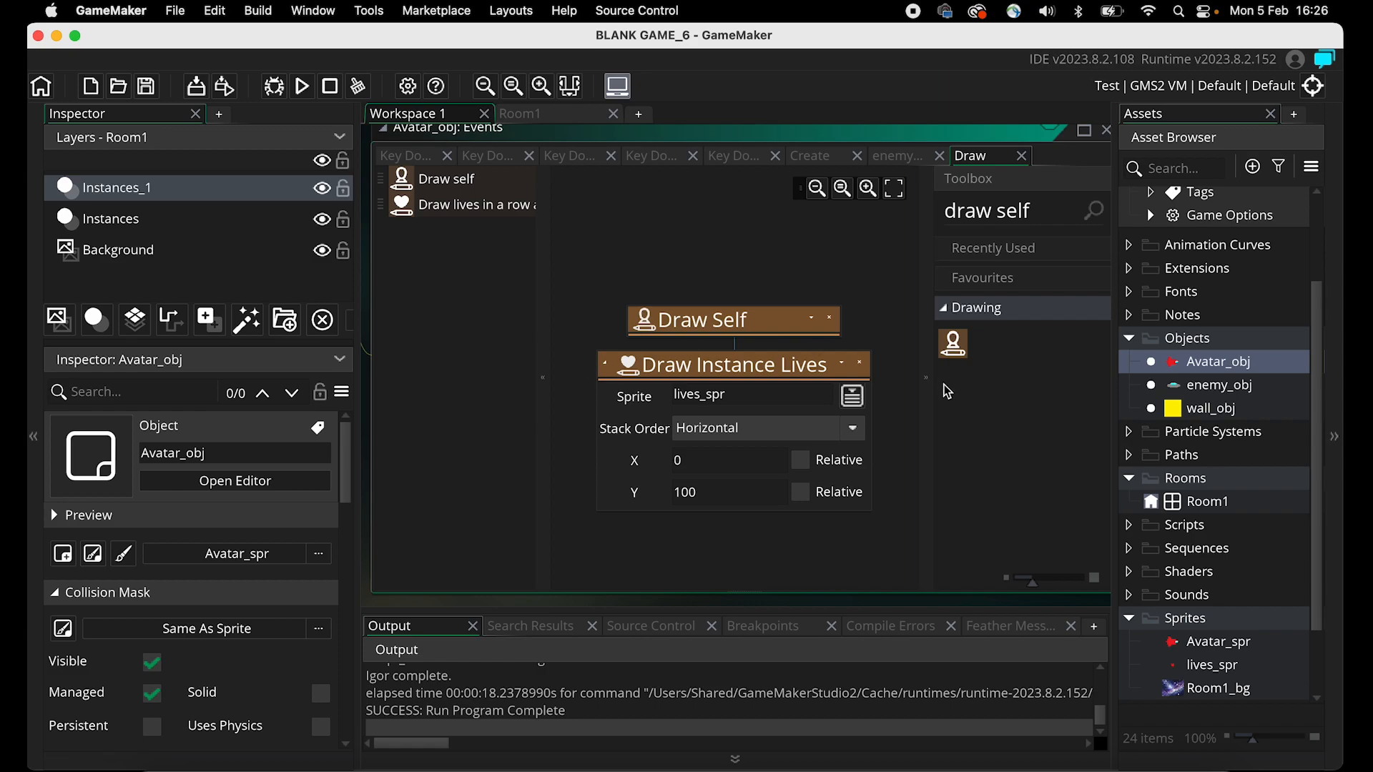
Add an If Lives condition above the Set Lives action in Avatar_obj's enemy_obj collision event.
{"action": "double_click", "coordinate": [1152, 363]}
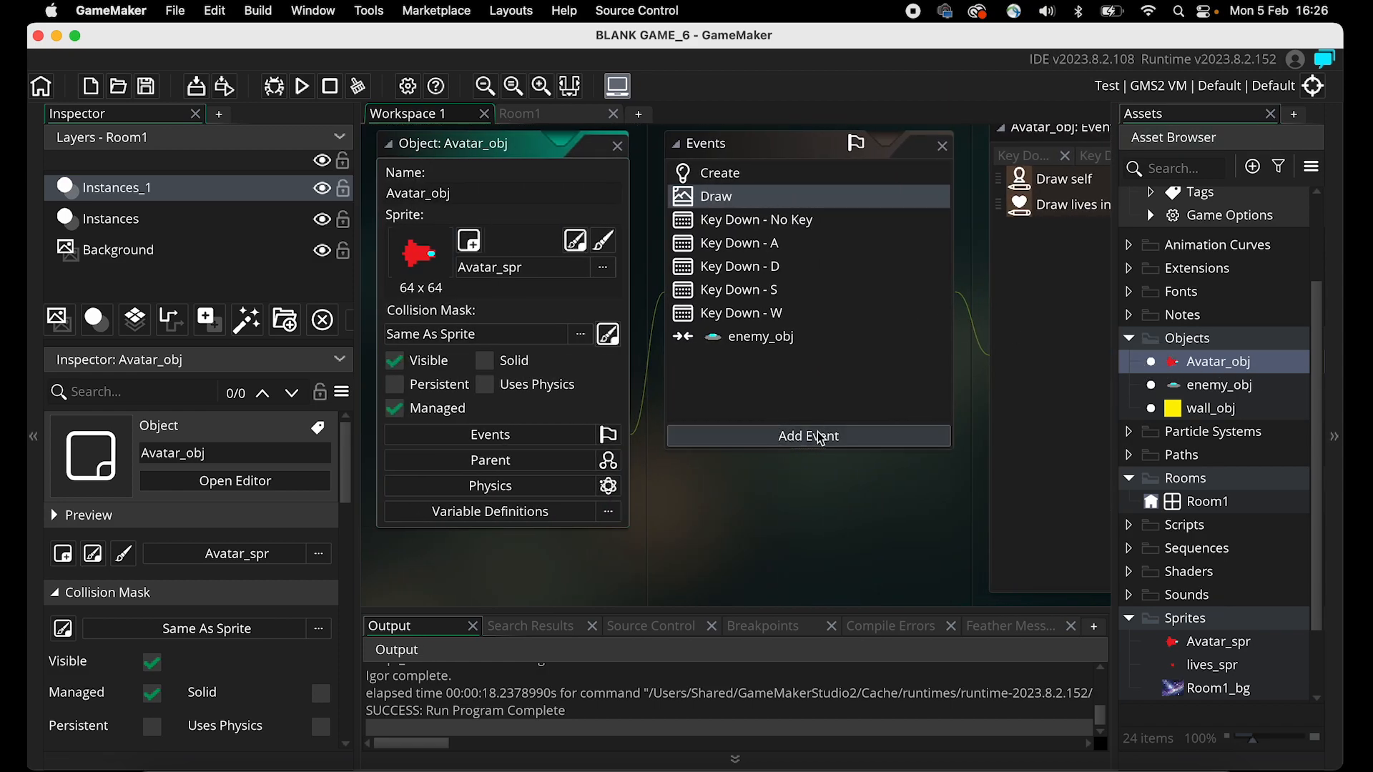
{"action": "left_click", "coordinate": [755, 342]}
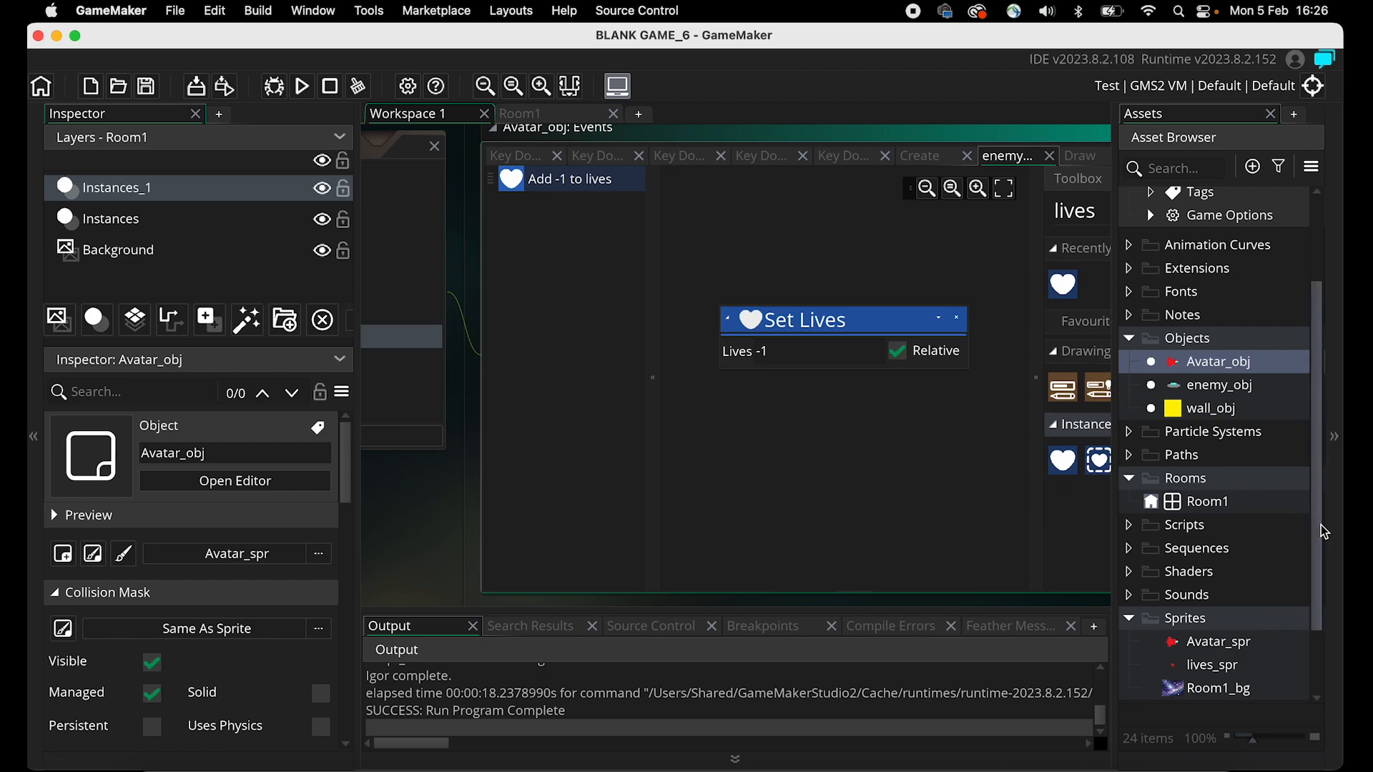
{"action": "scroll", "coordinate": [944, 487], "scroll_direction": "right", "scroll_amount": 3}
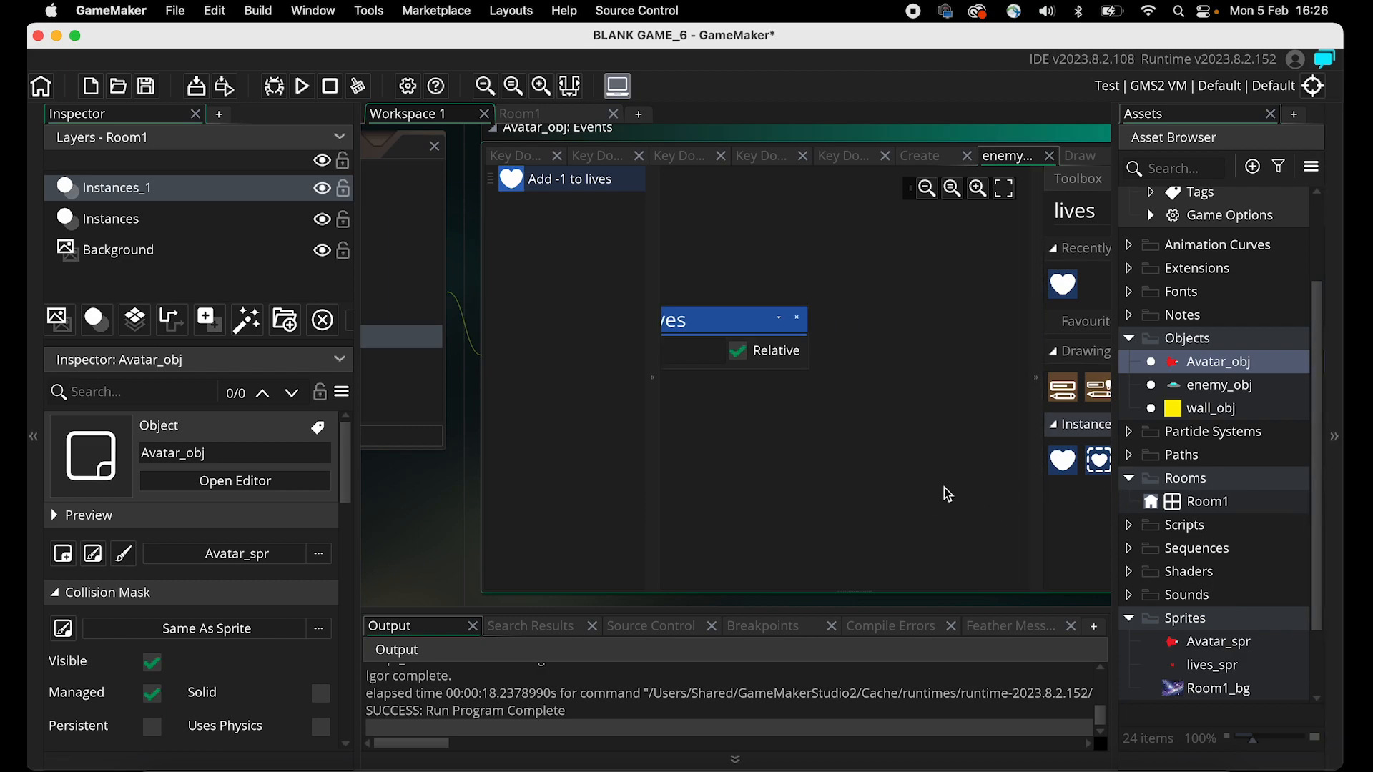
{"action": "scroll", "coordinate": [943, 487], "scroll_direction": "left", "scroll_amount": 4}
{"action": "scroll", "coordinate": [944, 487], "scroll_direction": "down", "scroll_amount": 1}
{"action": "scroll", "coordinate": [1041, 516], "scroll_direction": "right", "scroll_amount": 3}
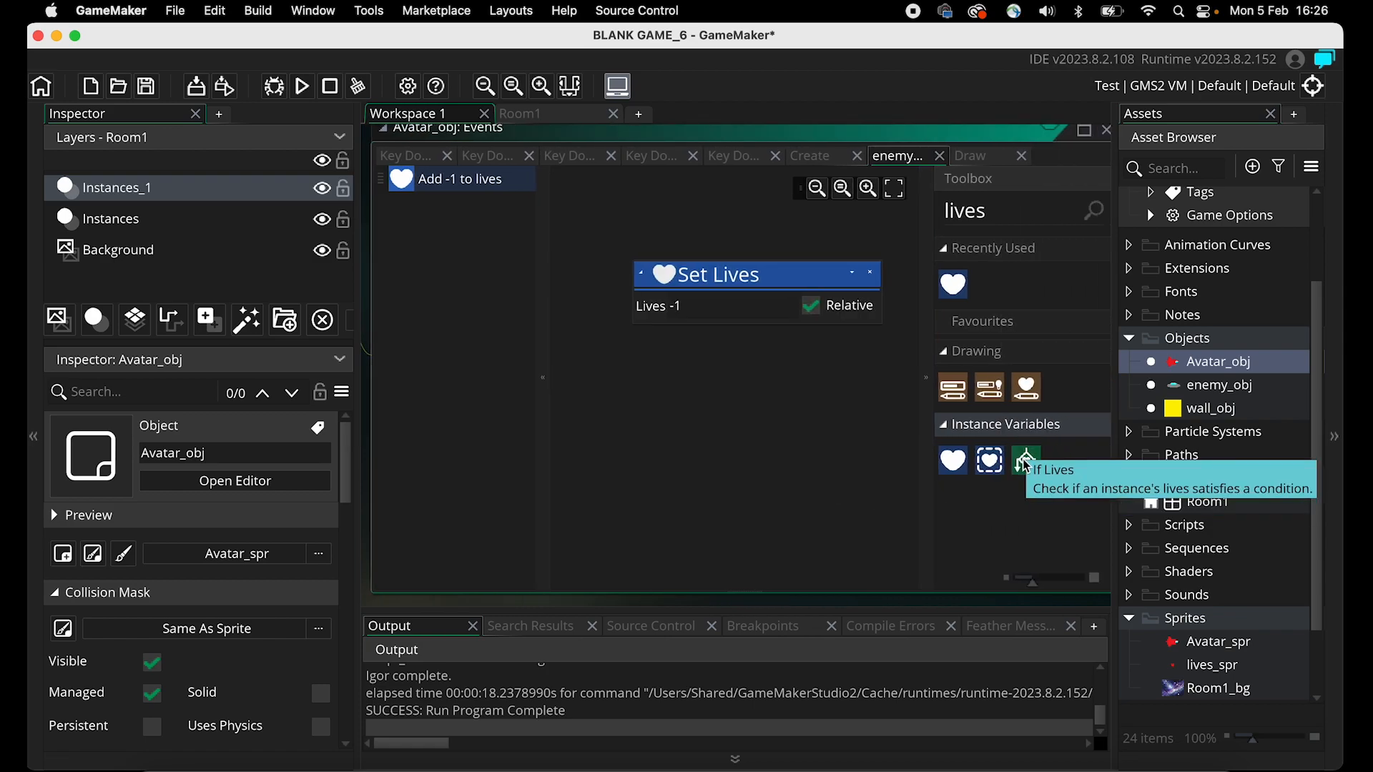
{"action": "left_click_drag", "start_coordinate": [1024, 466], "coordinate": [658, 218]}
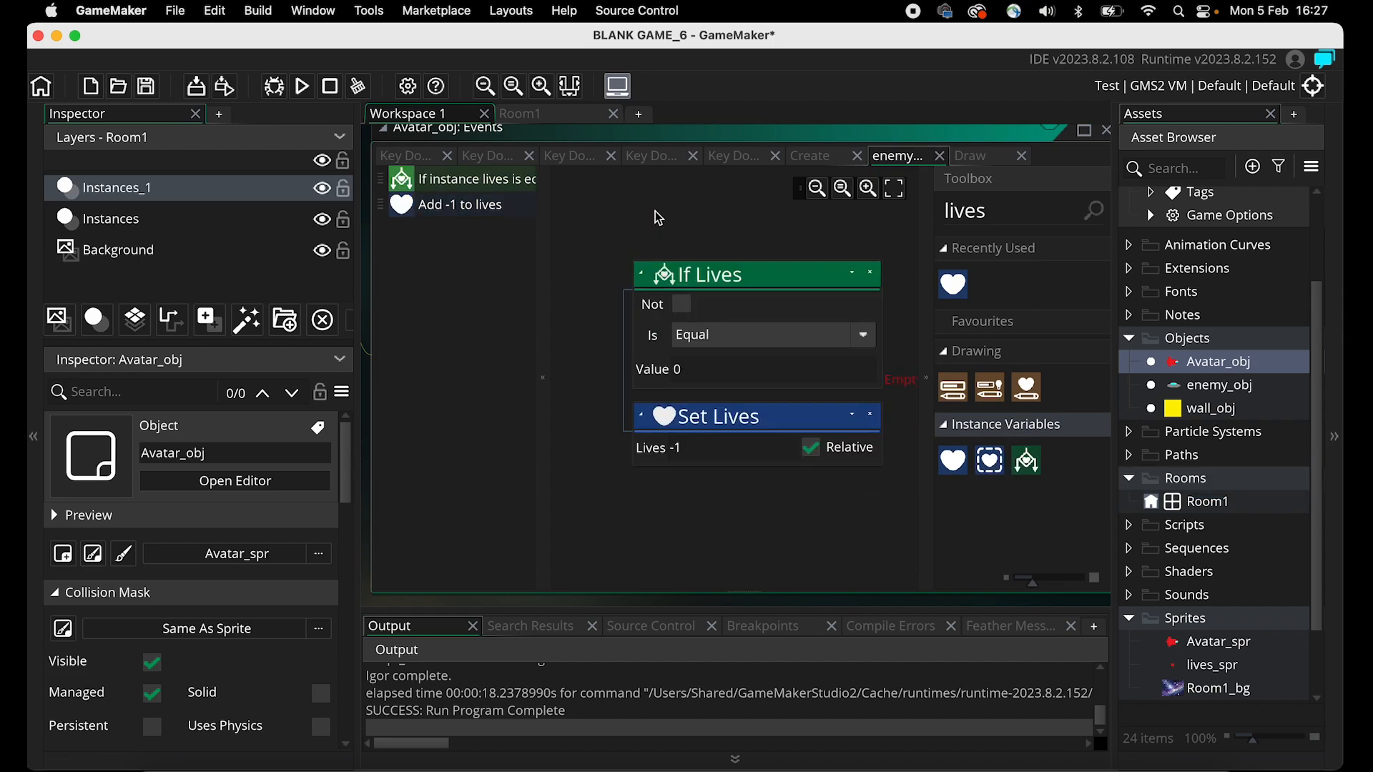
Set the If Lives condition to Less or Equal with a value of 1.
{"action": "left_click", "coordinate": [718, 336]}
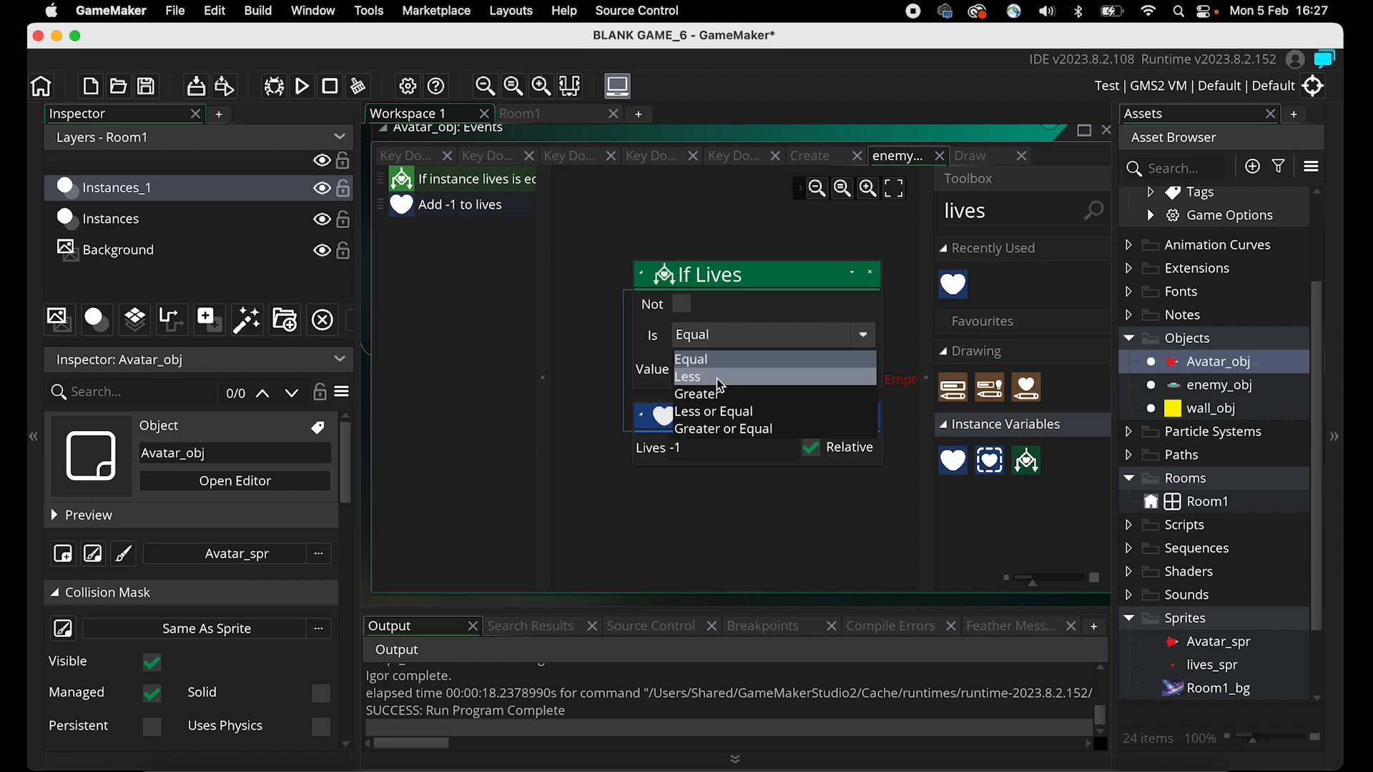
{"action": "left_click", "coordinate": [716, 379]}
{"action": "left_click", "coordinate": [710, 338]}
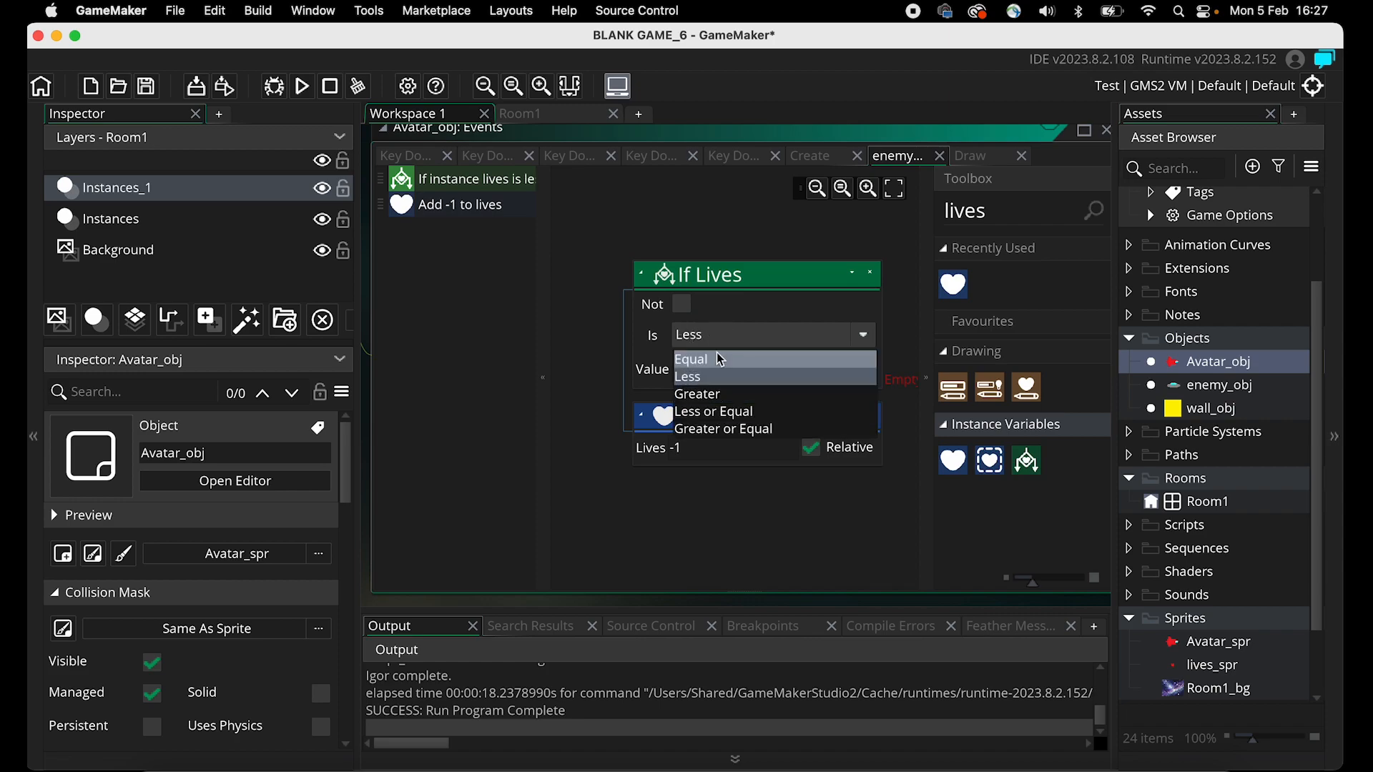
{"action": "left_click", "coordinate": [716, 362]}
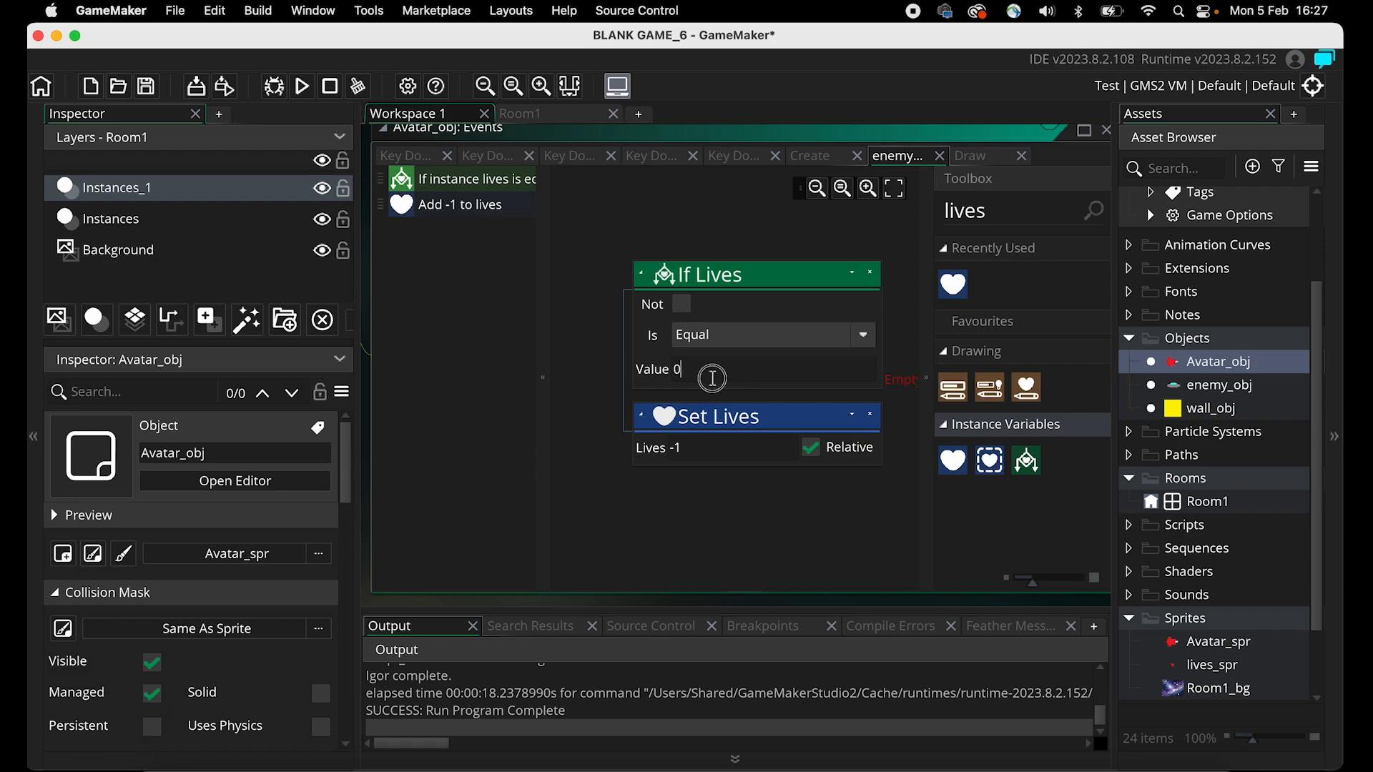
{"action": "left_click", "coordinate": [729, 338]}
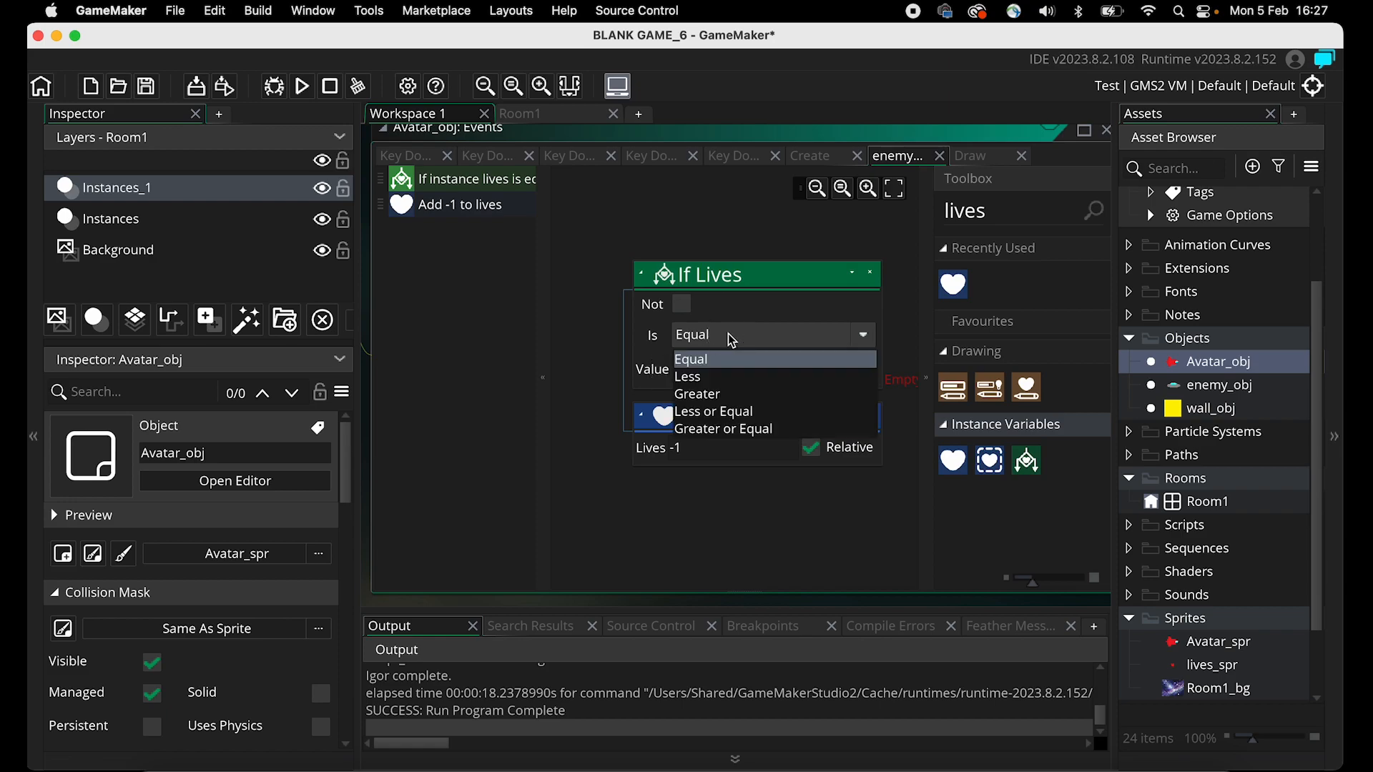
{"action": "left_click", "coordinate": [732, 413]}
{"action": "left_click", "coordinate": [696, 368]}
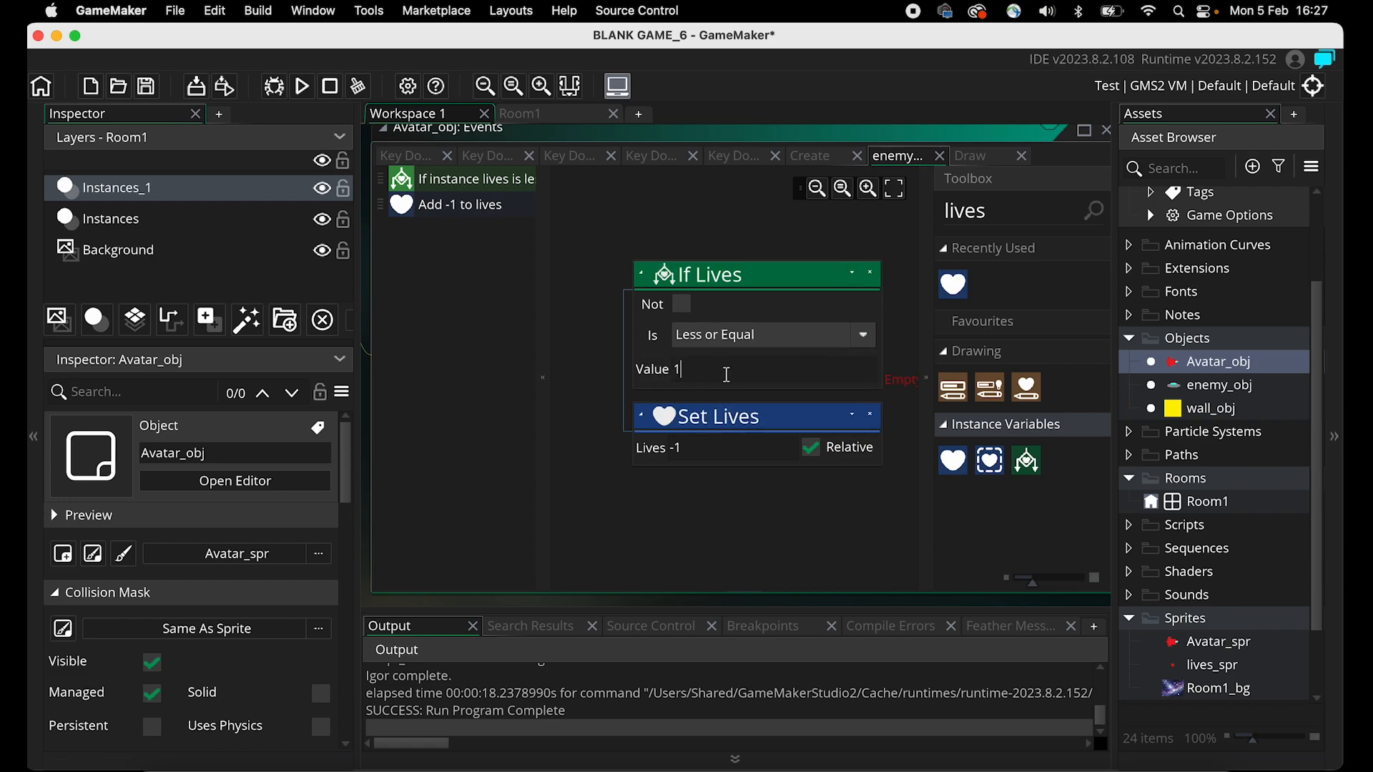
Search the toolbox for "room" and attach a Restart Room action to the If Lives condition's branch.
{"action": "scroll", "coordinate": [852, 491], "scroll_direction": "right", "scroll_amount": 4}
{"action": "scroll", "coordinate": [725, 470], "scroll_direction": "left", "scroll_amount": 2}
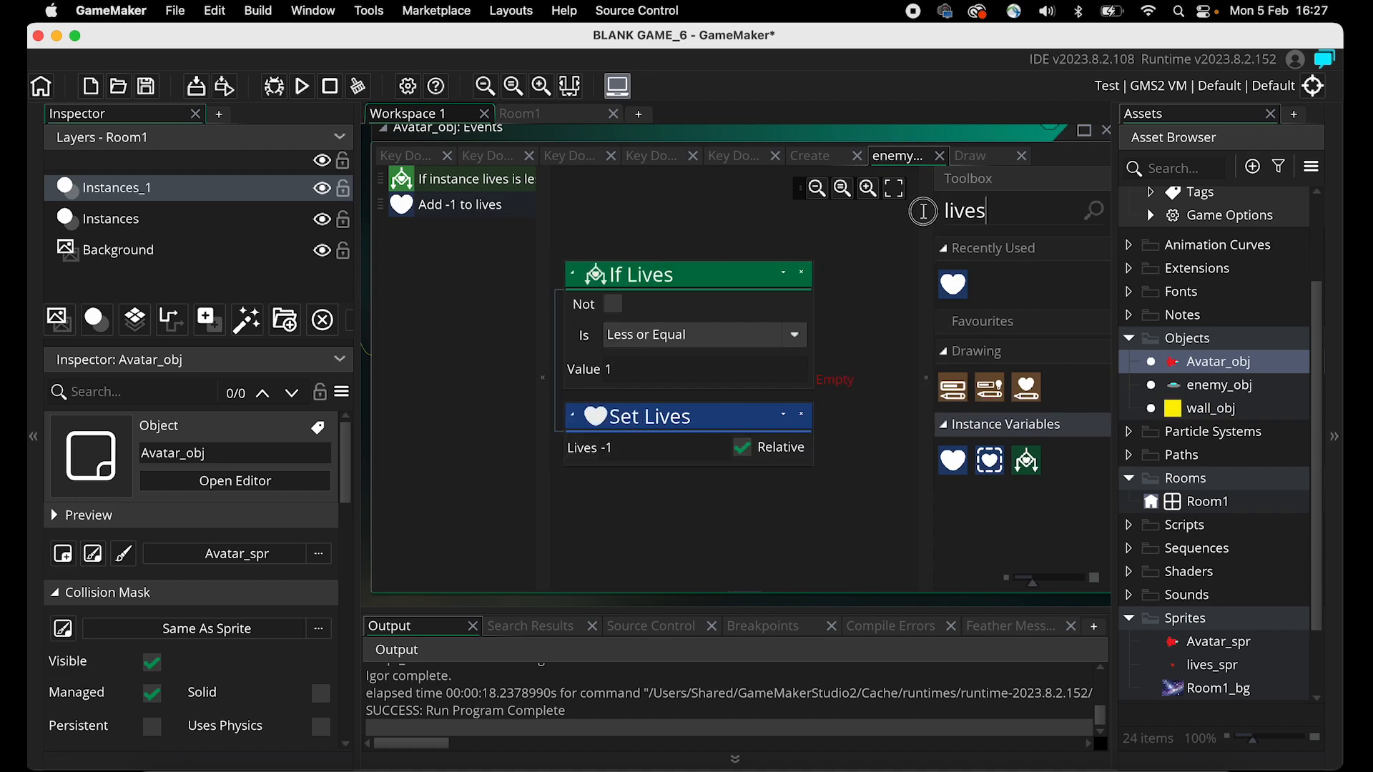
{"action": "key", "text": "BackSpace"}
{"action": "key", "text": "BackSpace"}
{"action": "key", "text": "BackSpace"}
{"action": "key", "text": "BackSpace"}
{"action": "key", "text": "BackSpace"}
{"action": "type", "text": "room"}
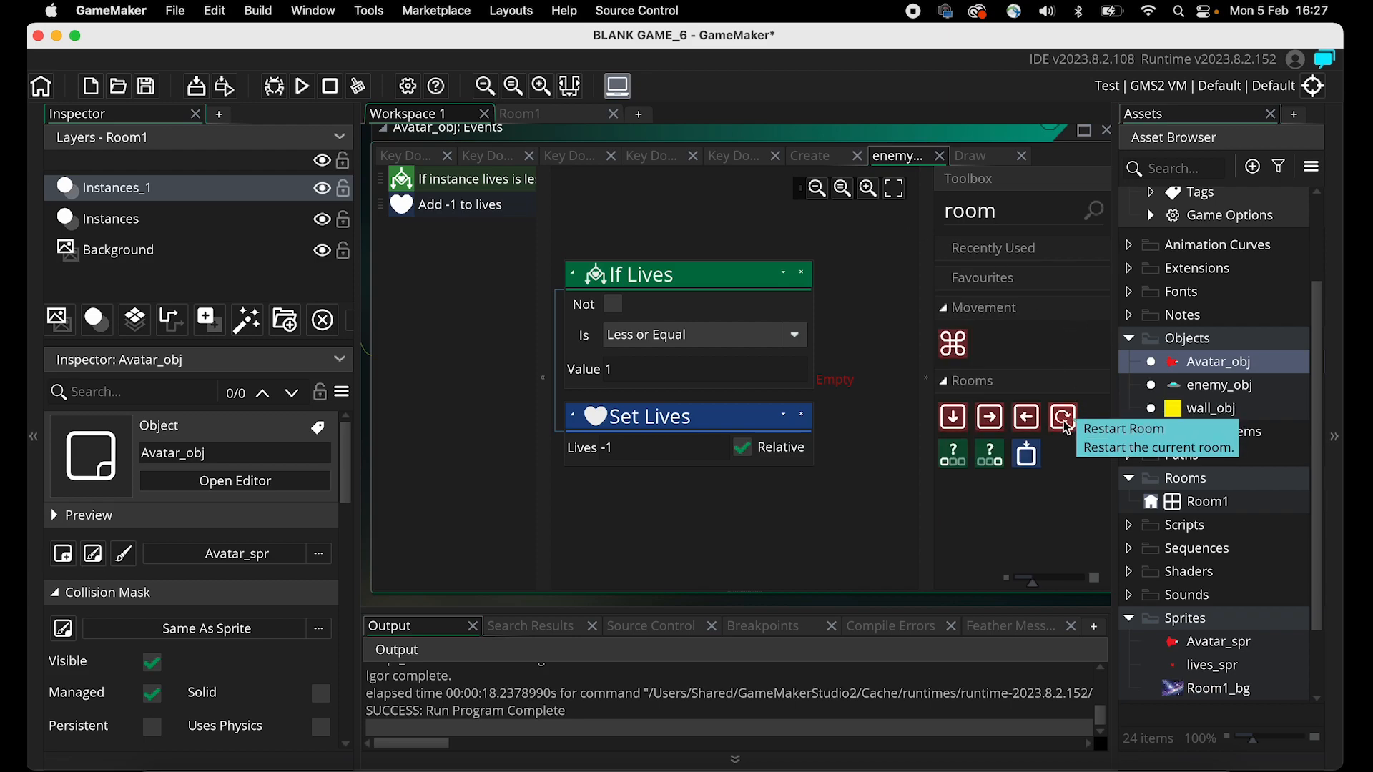
{"action": "left_click_drag", "start_coordinate": [1063, 418], "coordinate": [754, 402]}
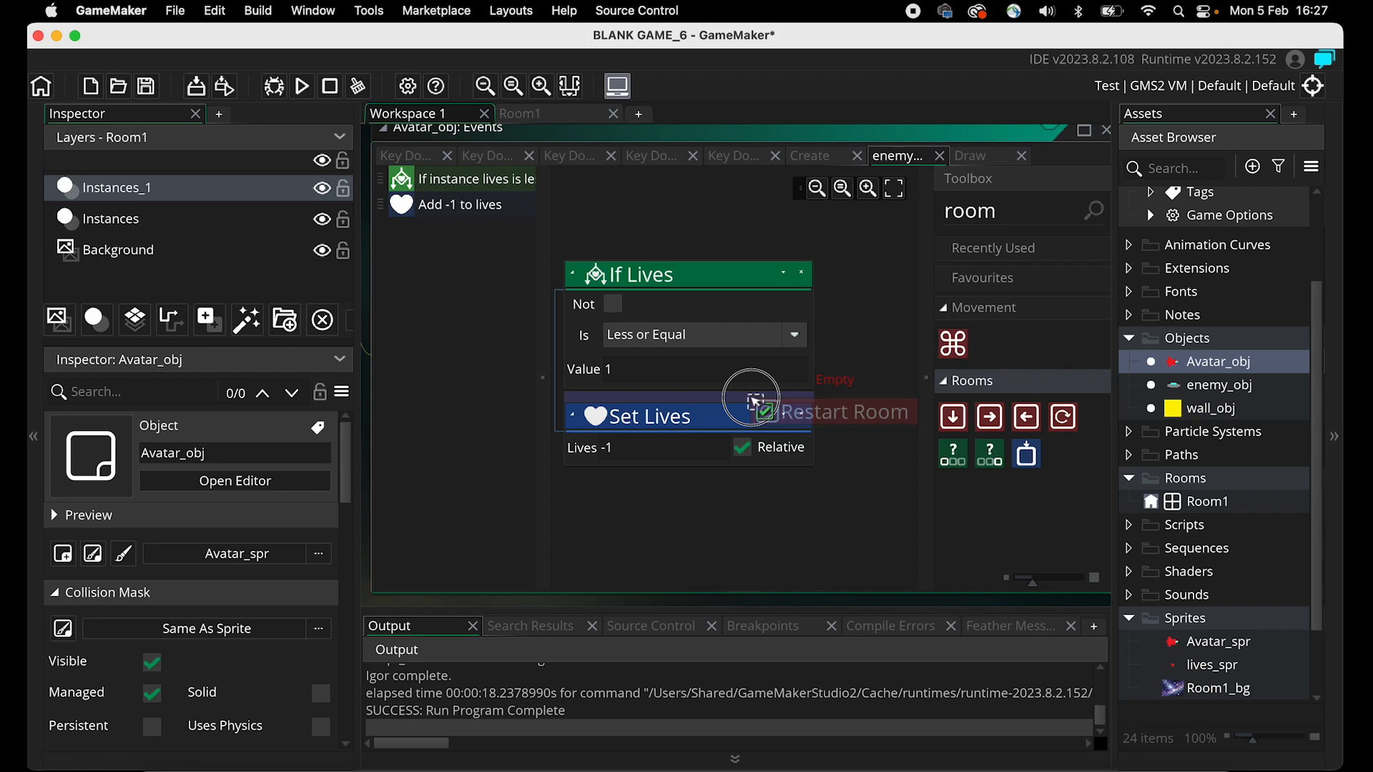
{"action": "left_click_drag", "start_coordinate": [754, 402], "coordinate": [815, 313]}
{"action": "left_click_drag", "start_coordinate": [729, 414], "coordinate": [873, 351]}
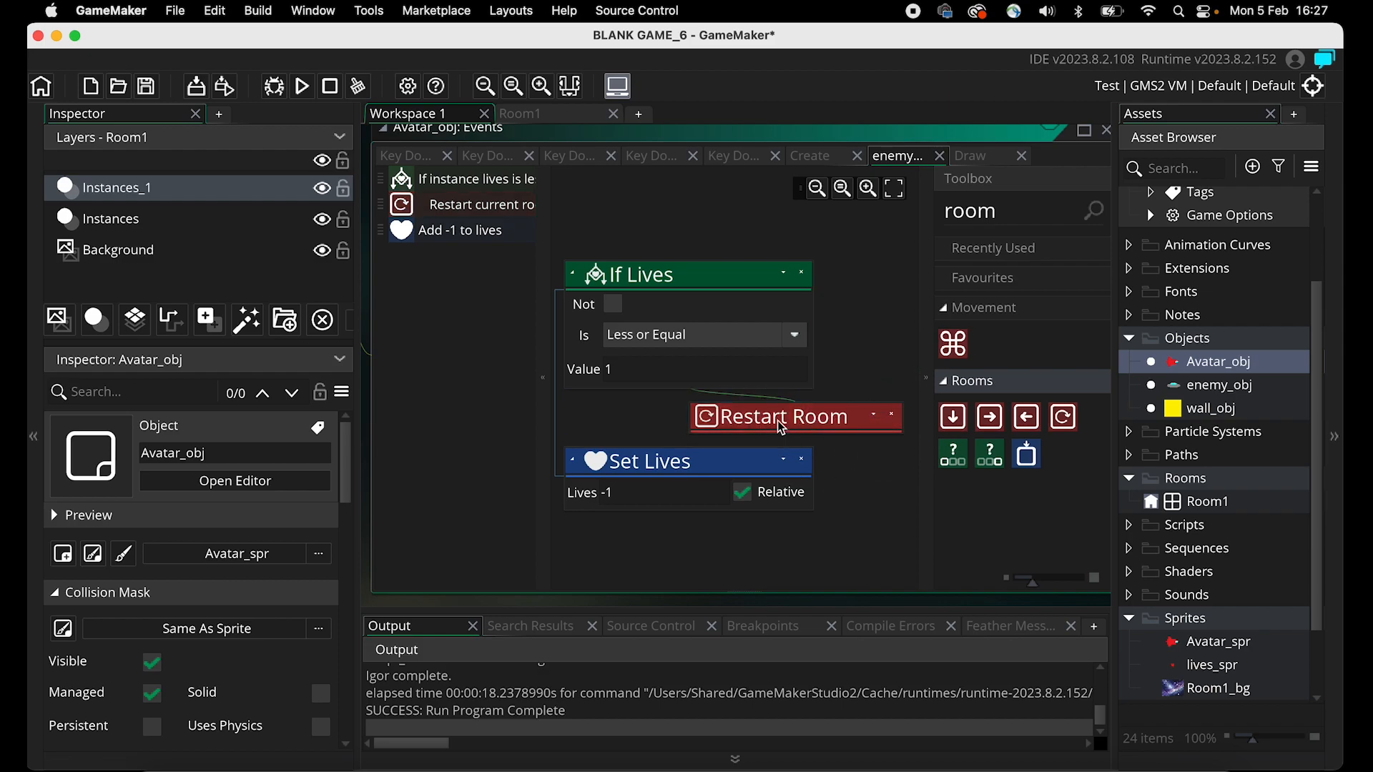
Run the game, steer the avatar into enemies to test the room restart, and close the game.
{"action": "left_click", "coordinate": [697, 276]}
{"action": "scroll", "coordinate": [664, 330], "scroll_direction": "down", "scroll_amount": 3}
{"action": "scroll", "coordinate": [665, 331], "scroll_direction": "up", "scroll_amount": 3}
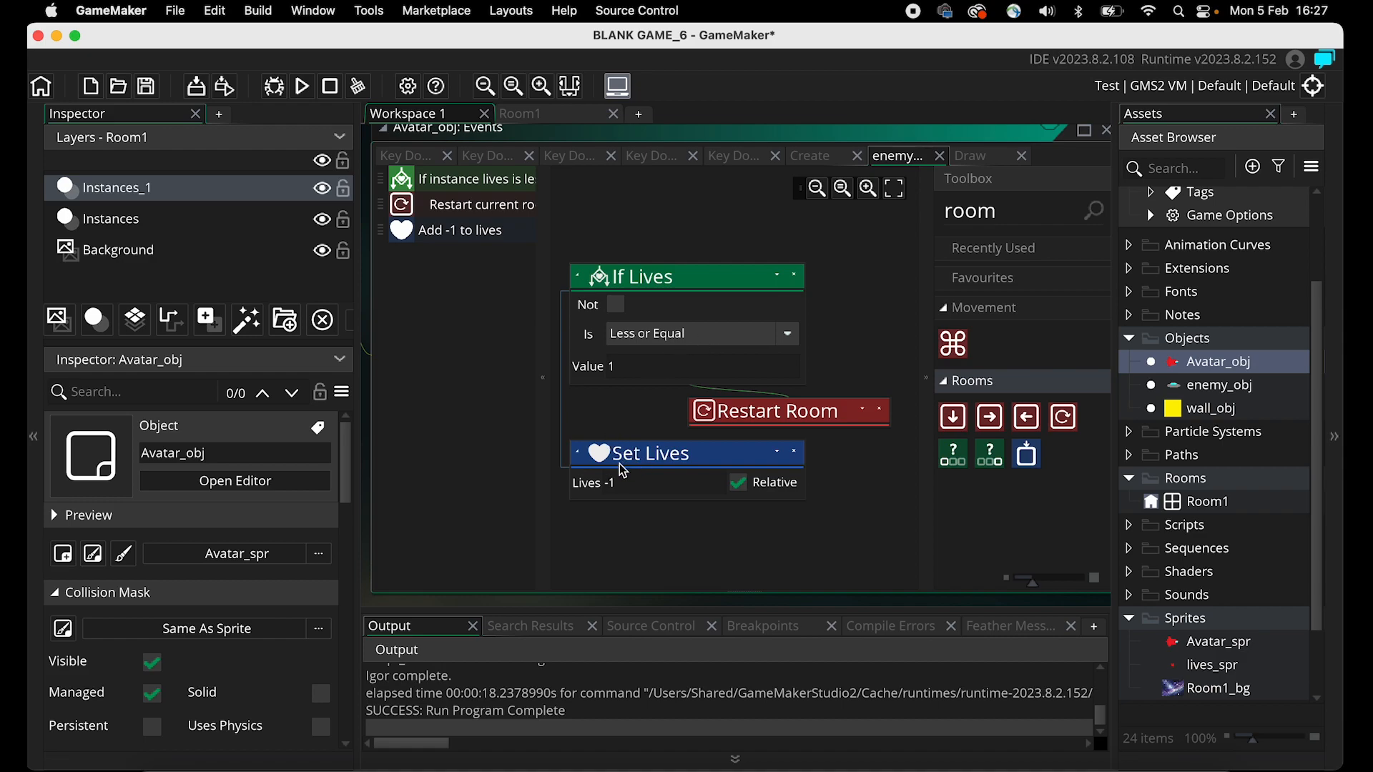
{"action": "left_click", "coordinate": [302, 86]}
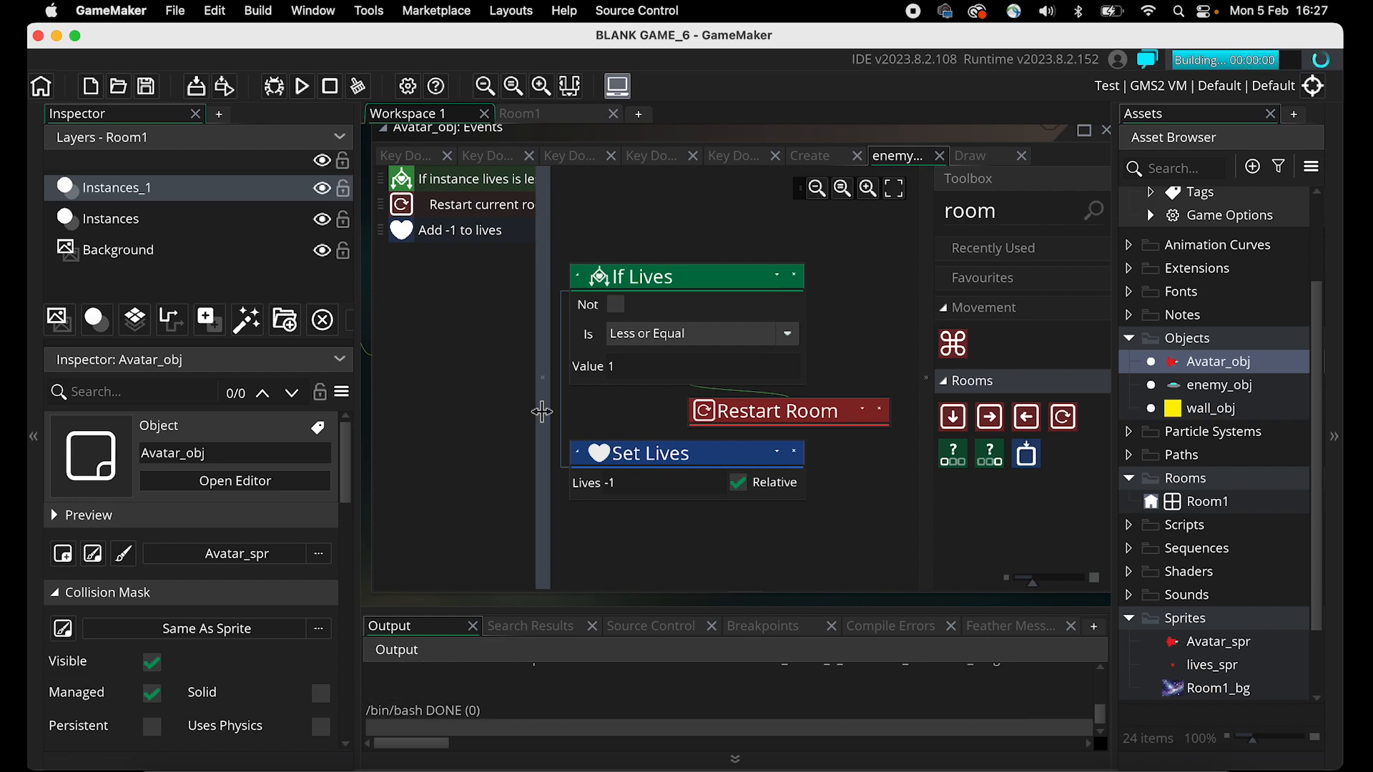
{"action": "key", "text": "Left"}
{"action": "key", "text": "Up"}
{"action": "key", "text": "Down"}
{"action": "key", "text": "Left"}
{"action": "key", "text": "Left"}
{"action": "key", "text": "Right"}
{"action": "key", "text": "Right"}
{"action": "key", "text": "Left"}
{"action": "key", "text": "Left"}
{"action": "key", "text": "Right"}
{"action": "key", "text": "Up"}
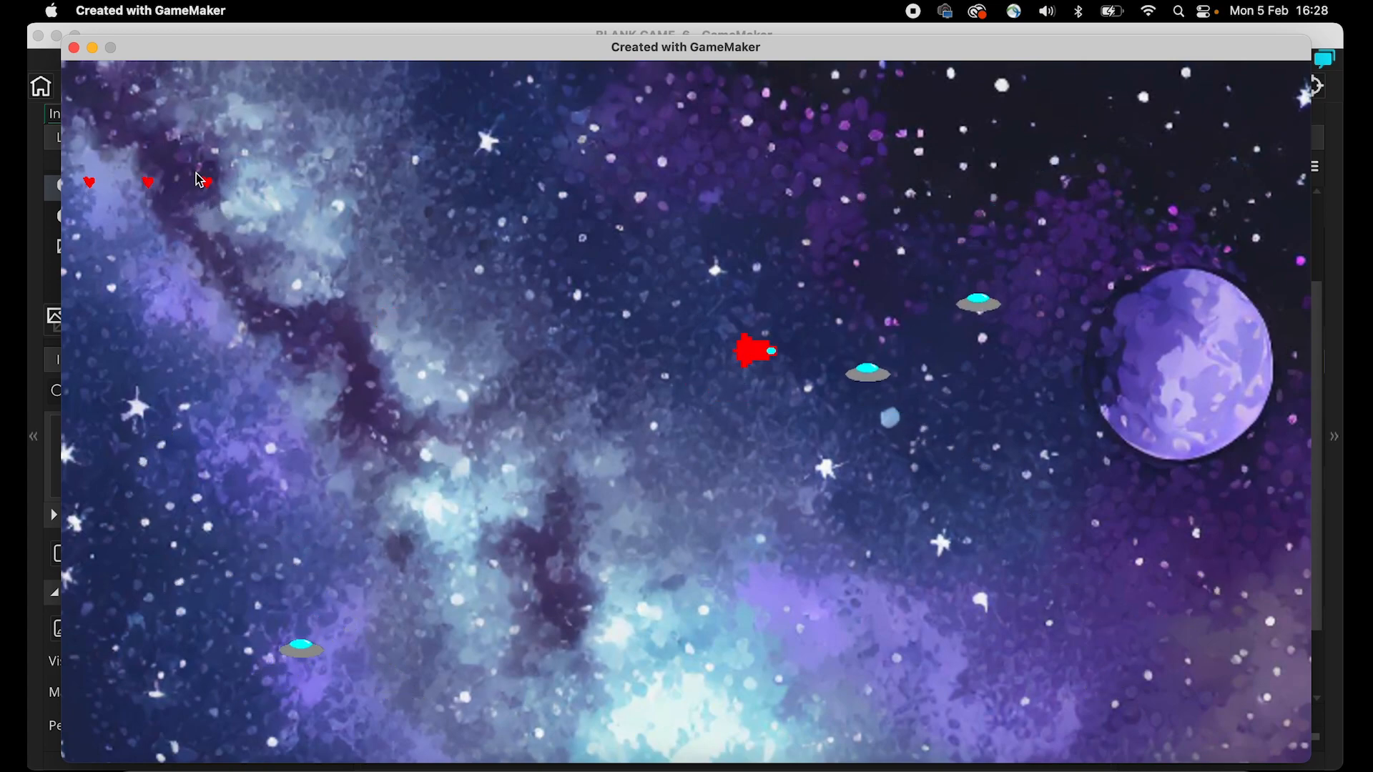
{"action": "left_click", "coordinate": [73, 47]}
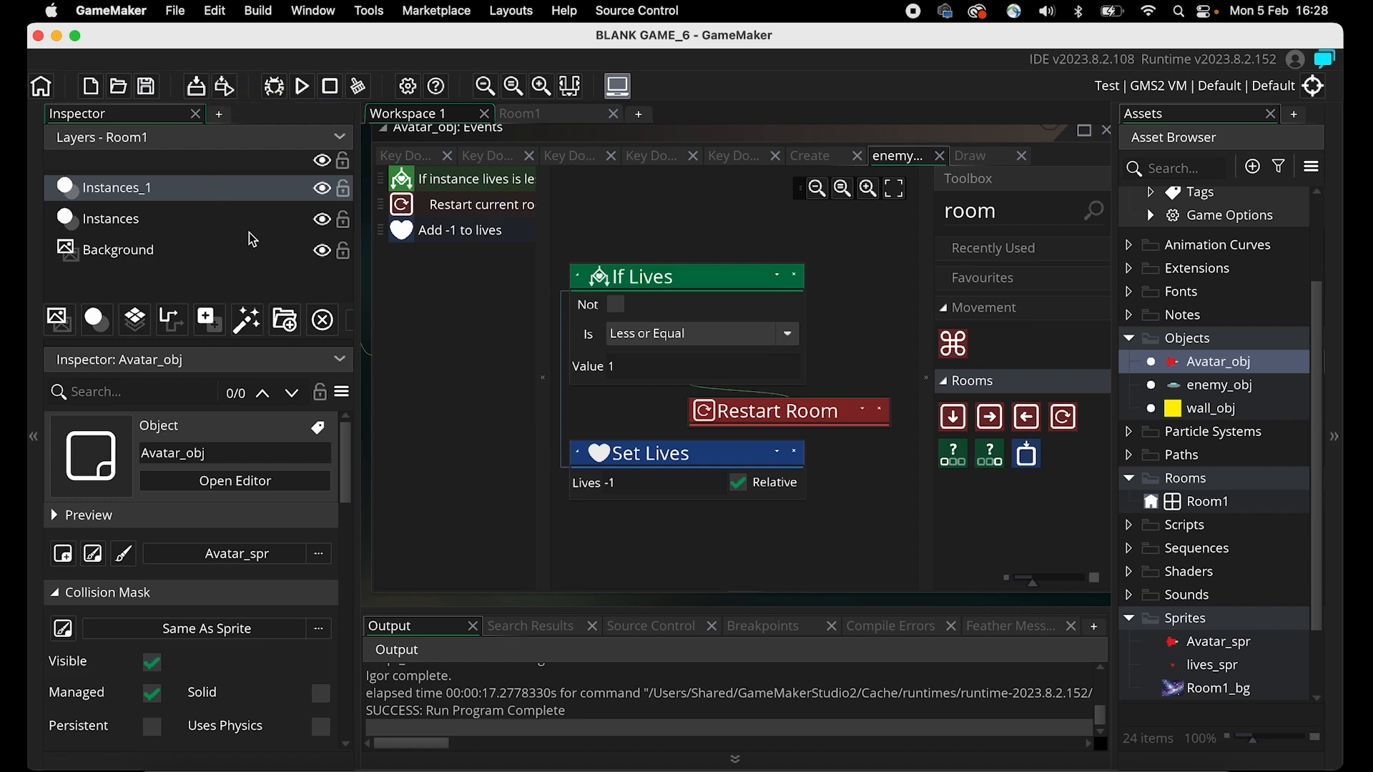
Save the project and create a new object in the Objects group.
{"action": "left_click", "coordinate": [145, 87]}
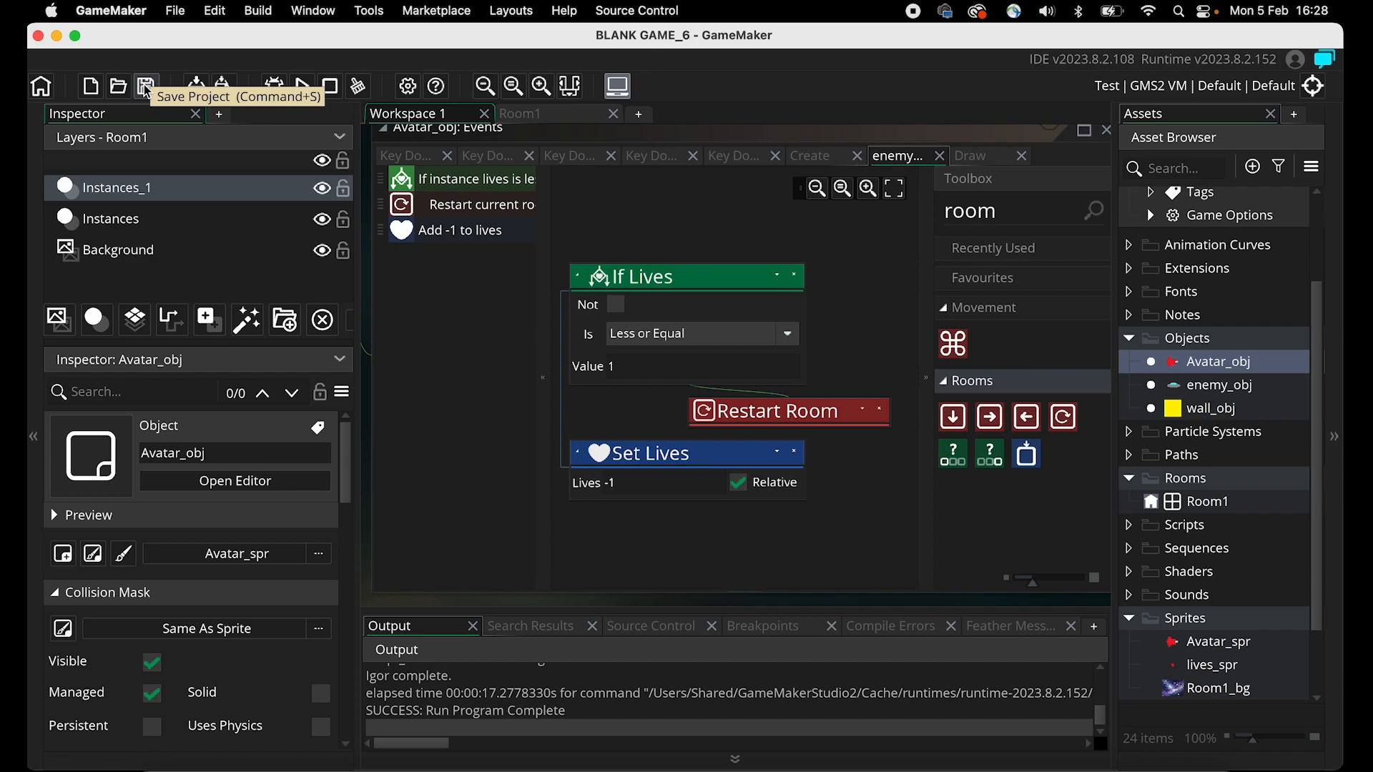
{"action": "left_click", "coordinate": [1205, 339]}
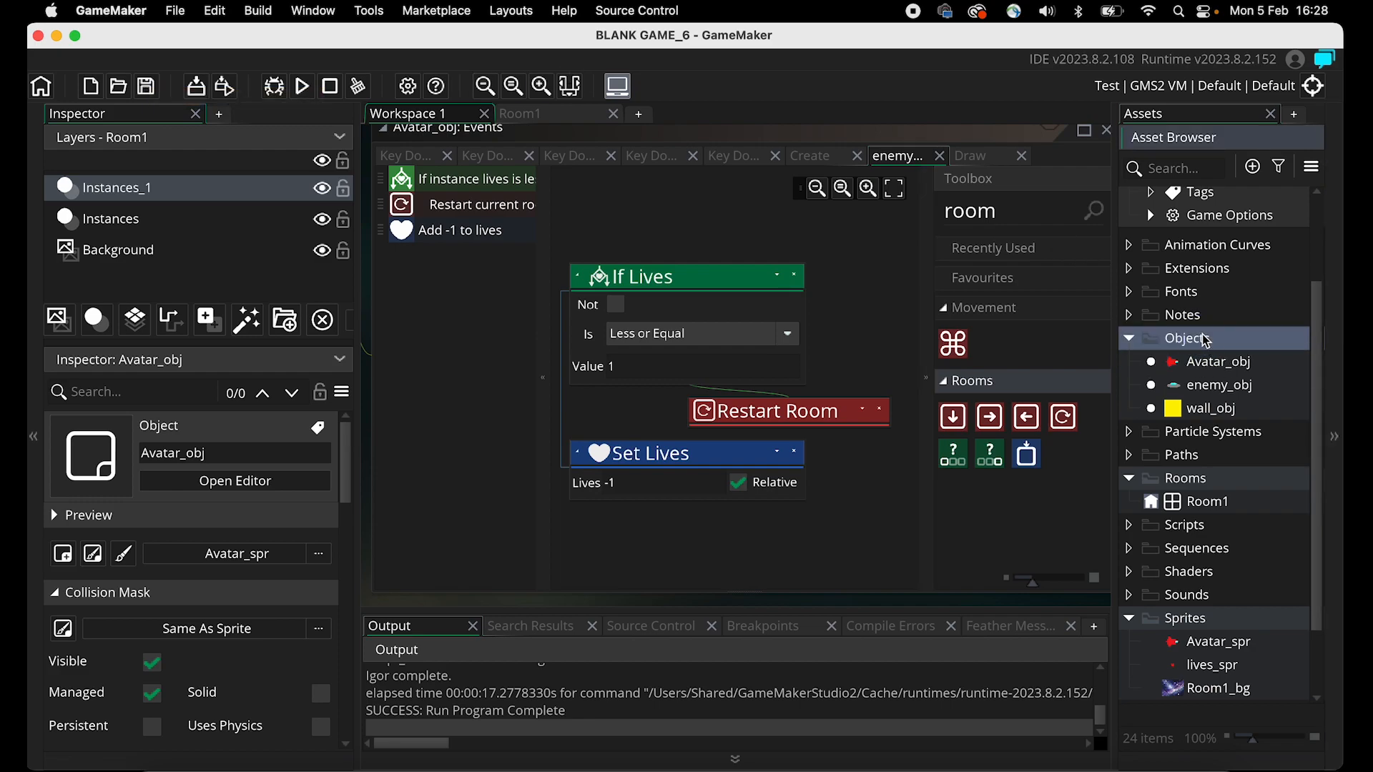
{"action": "right_click", "coordinate": [1206, 339]}
{"action": "mouse_move", "coordinate": [1120, 346]}
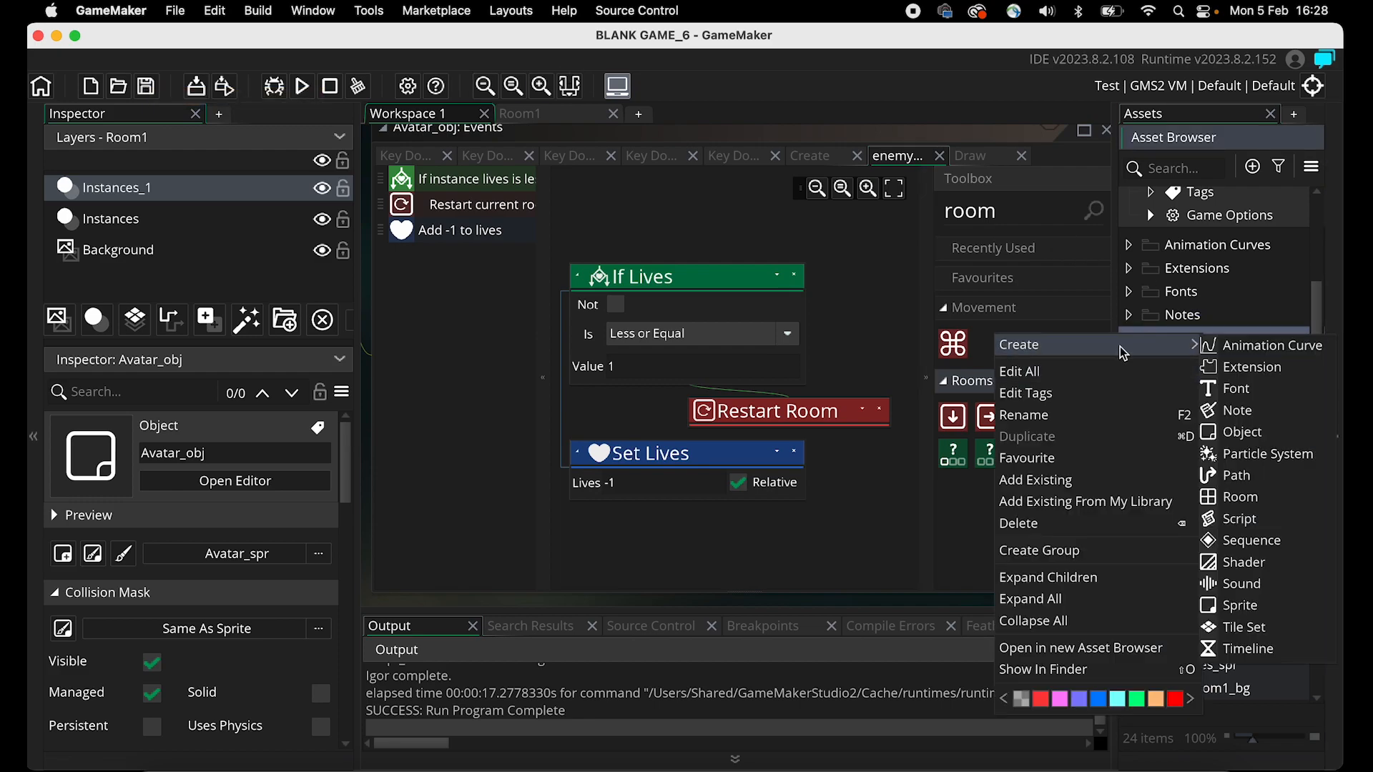
{"action": "left_click", "coordinate": [1244, 433]}
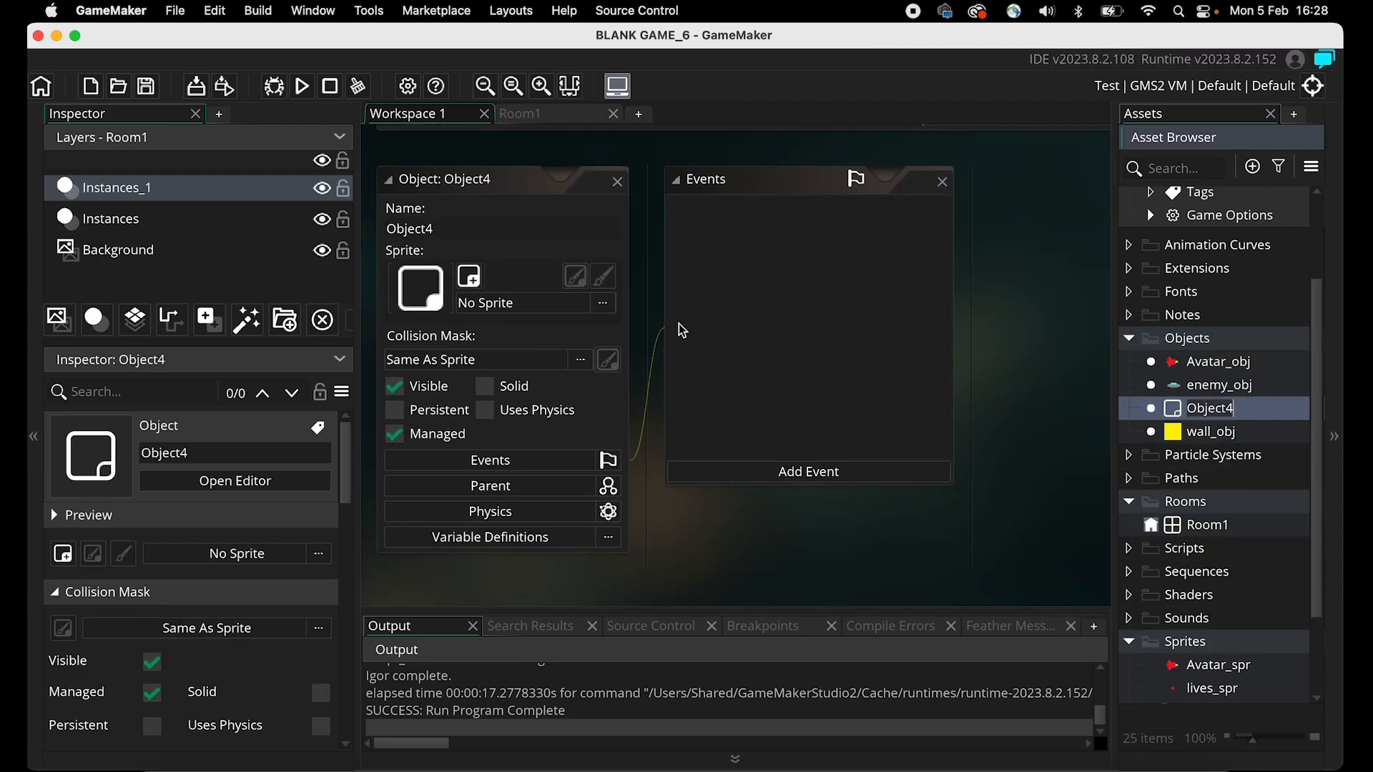
Create a sprite for the new object and draw a horizontal cyan line about 36 px long at mid-height with a size 5 brush.
{"action": "left_click", "coordinate": [469, 275]}
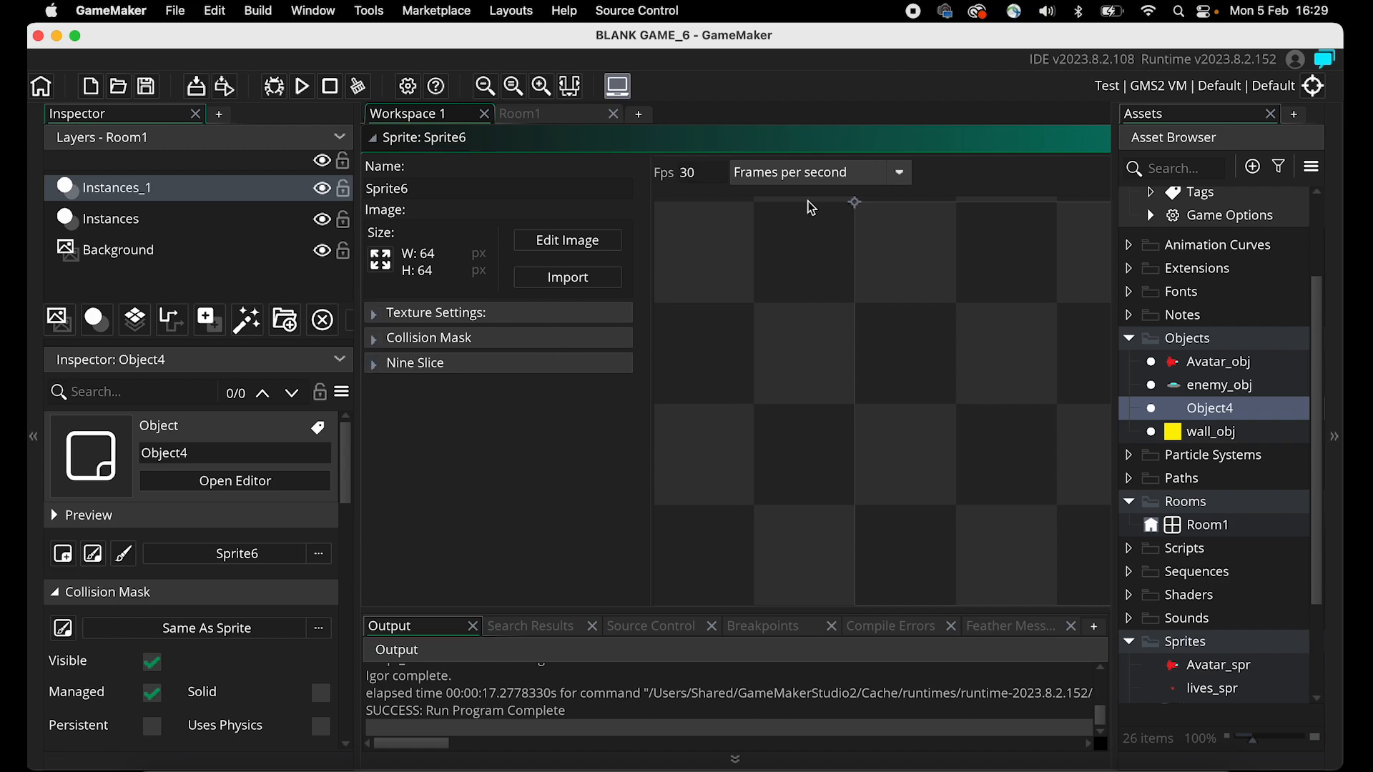
{"action": "left_click", "coordinate": [573, 240]}
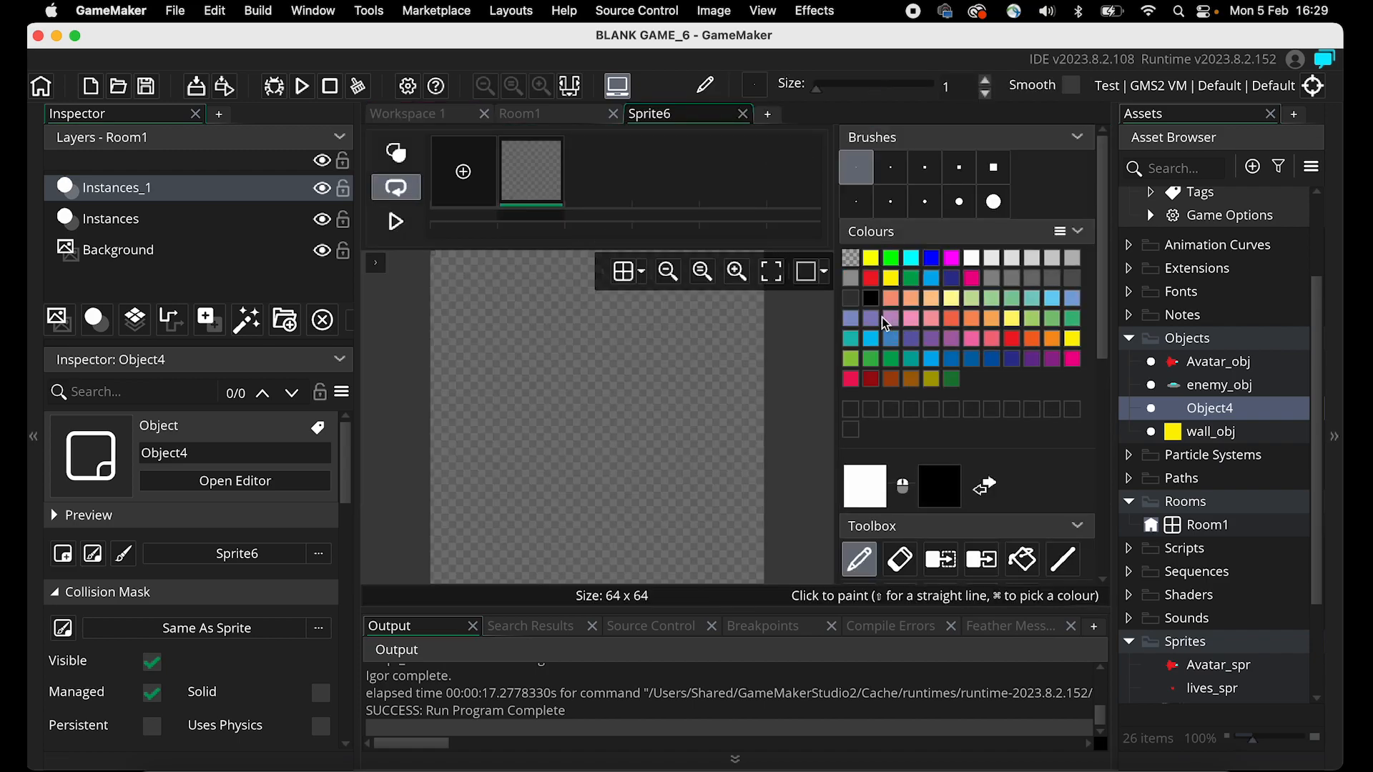
{"action": "left_click", "coordinate": [872, 279]}
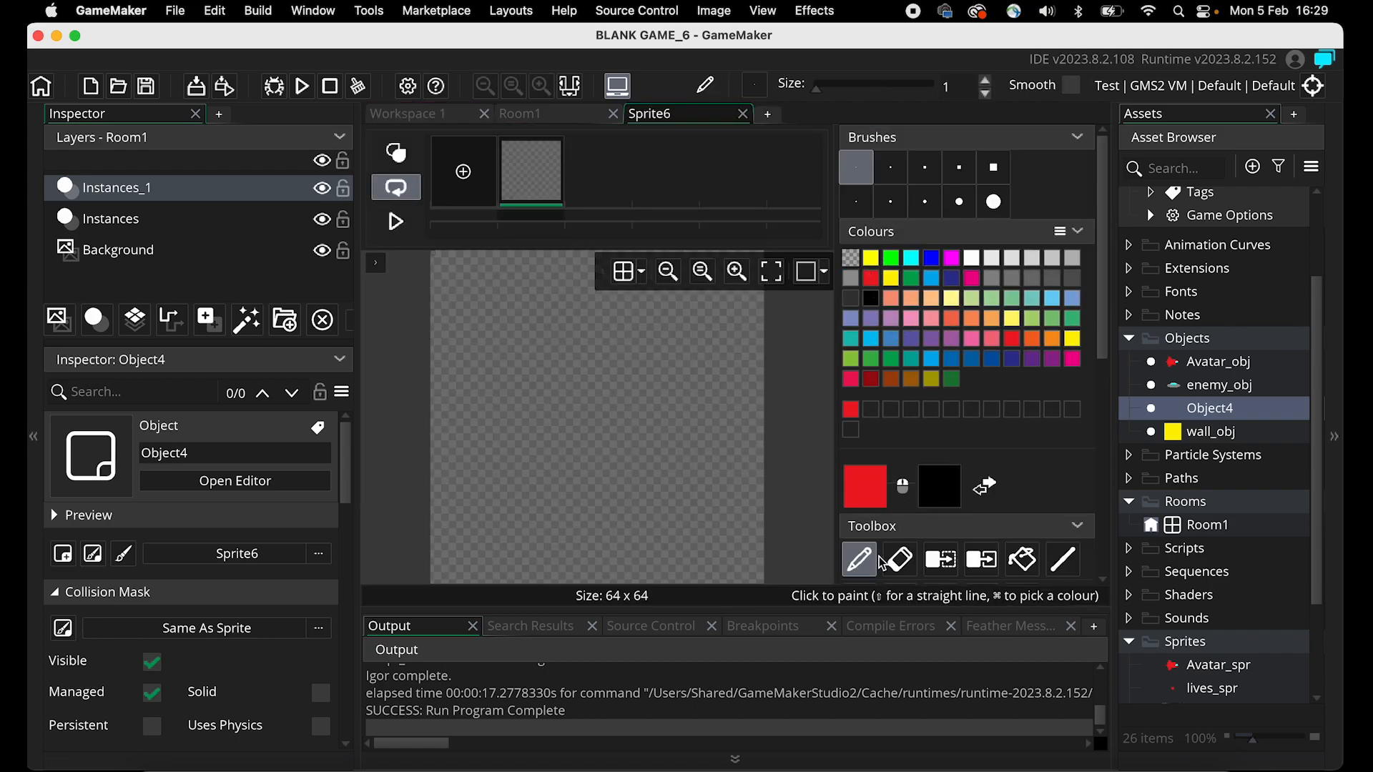
{"action": "left_click", "coordinate": [910, 258]}
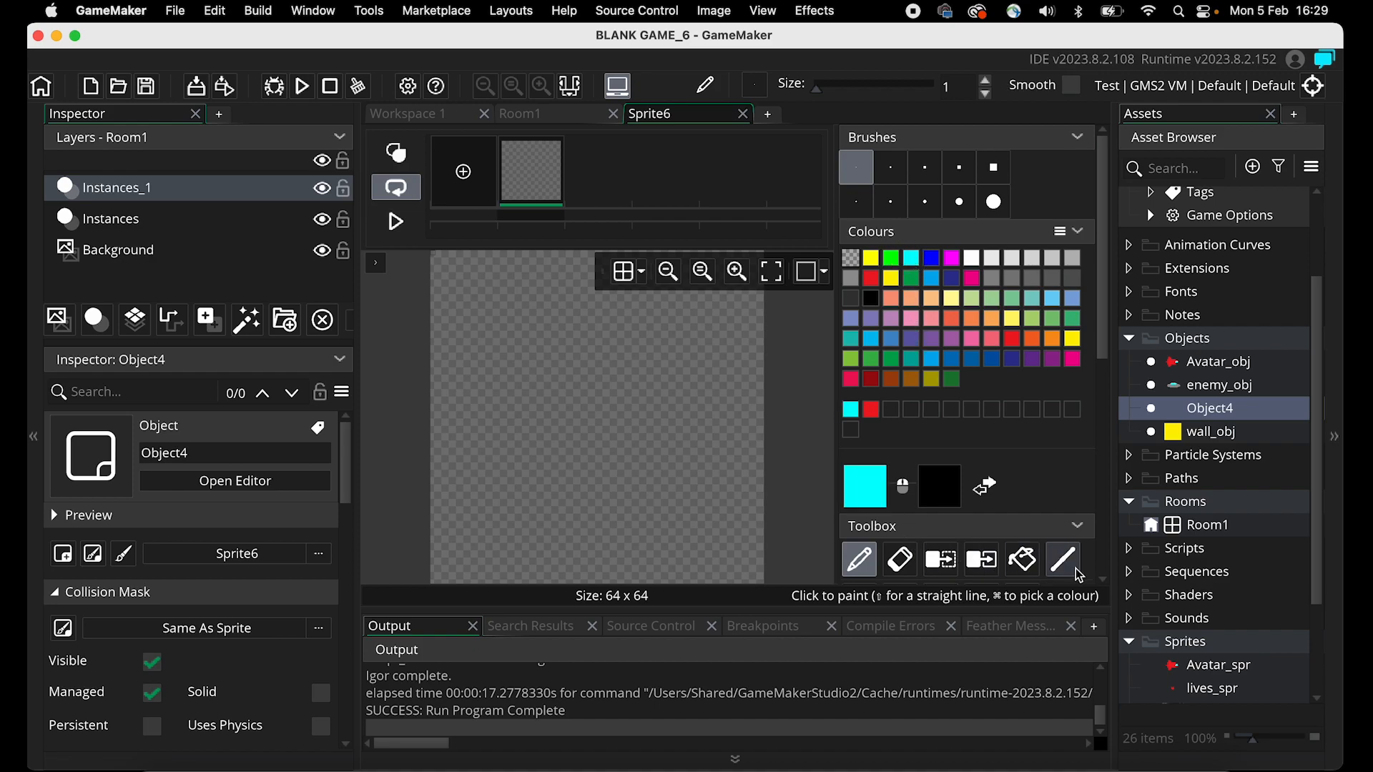
{"action": "scroll", "coordinate": [909, 490], "scroll_direction": "down", "scroll_amount": 1}
{"action": "left_click", "coordinate": [859, 564]}
{"action": "left_click", "coordinate": [1062, 555]}
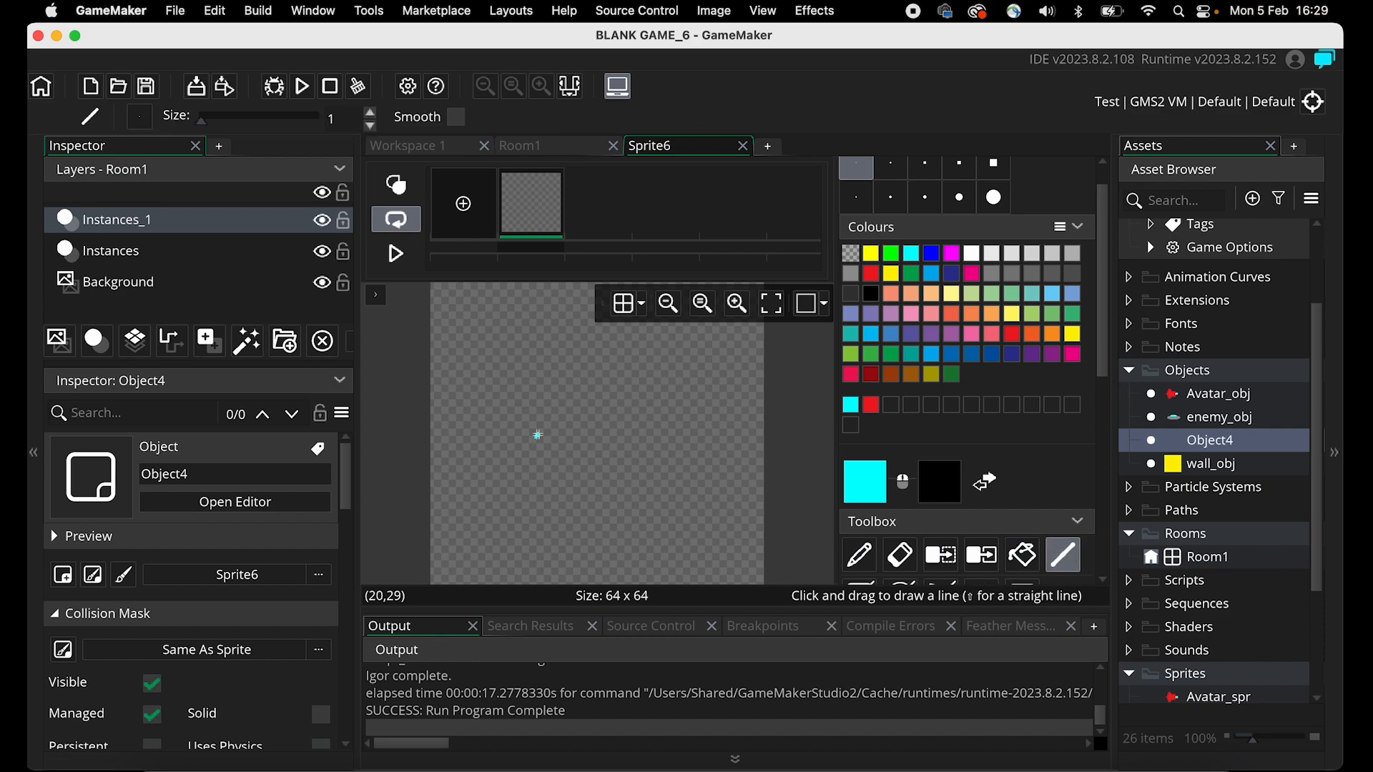
{"action": "left_click", "coordinate": [958, 166]}
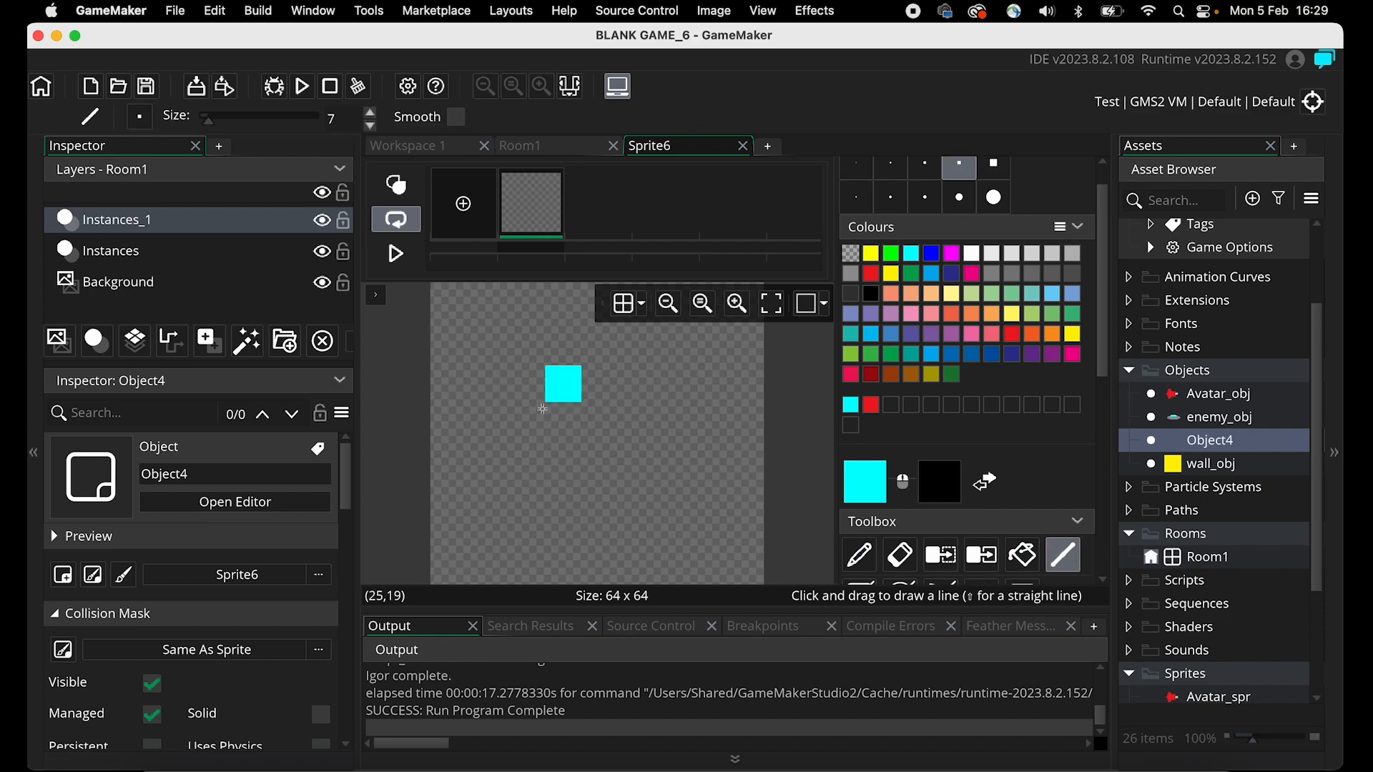
{"action": "left_click", "coordinate": [924, 166]}
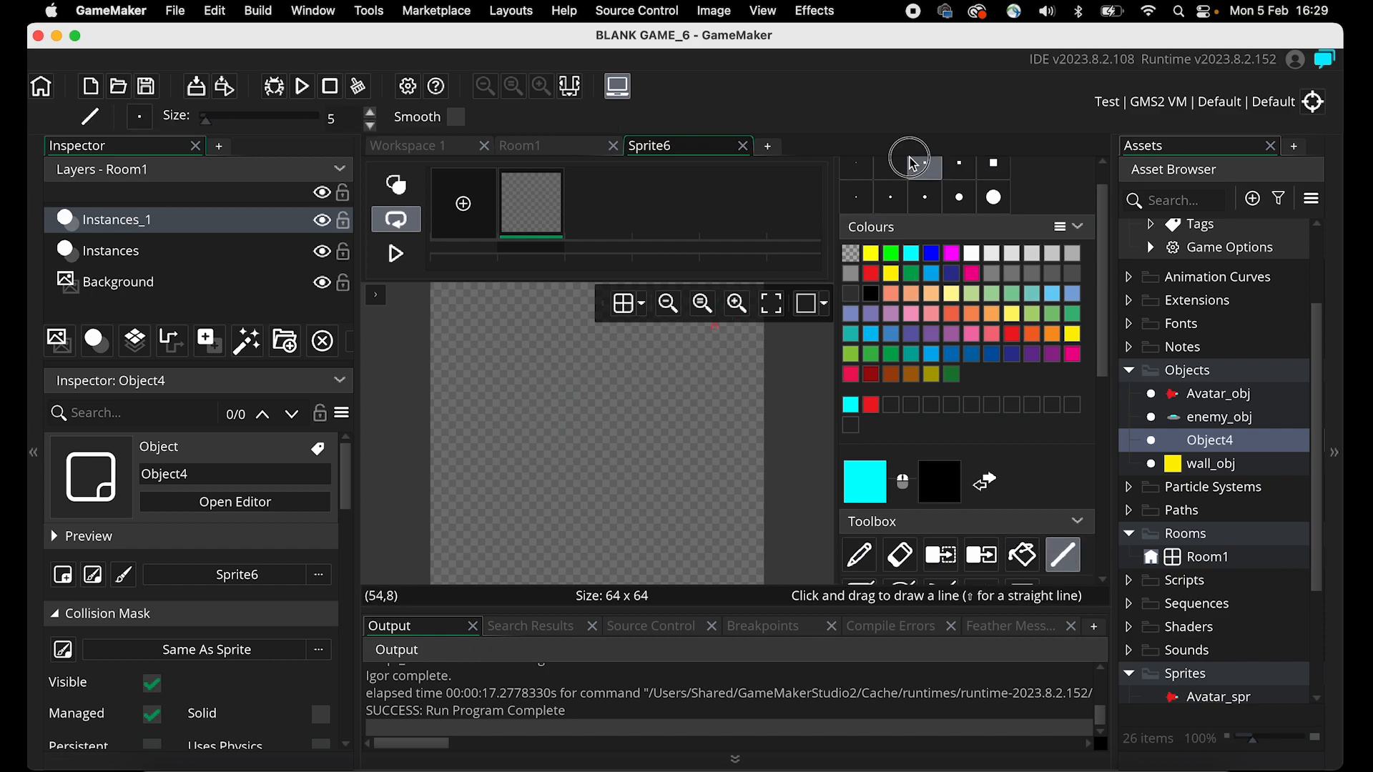
{"action": "left_click_drag", "start_coordinate": [522, 446], "coordinate": [685, 444]}
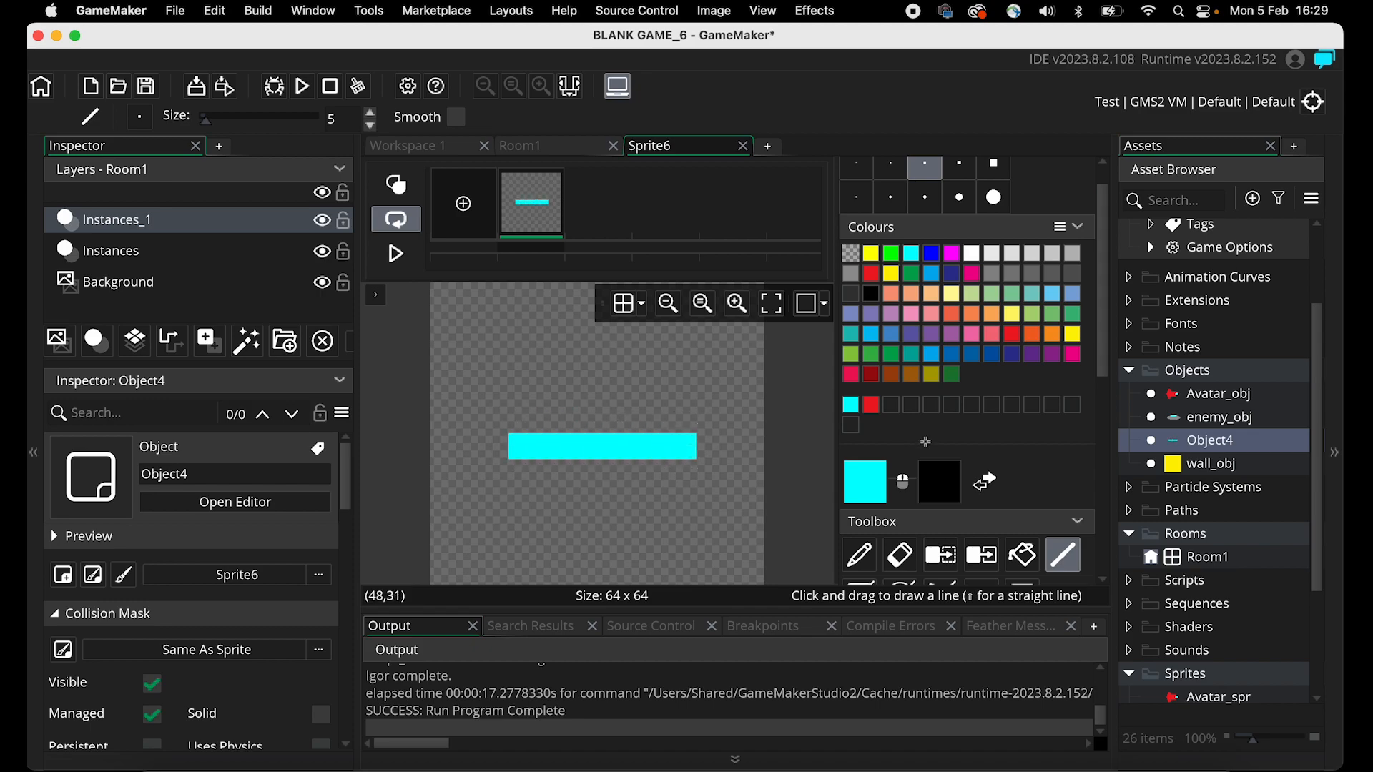
Erase three gaps in the cyan line to make a dashed bullet trail and close the image editor.
{"action": "key", "text": "e"}
{"action": "left_click", "coordinate": [631, 445]}
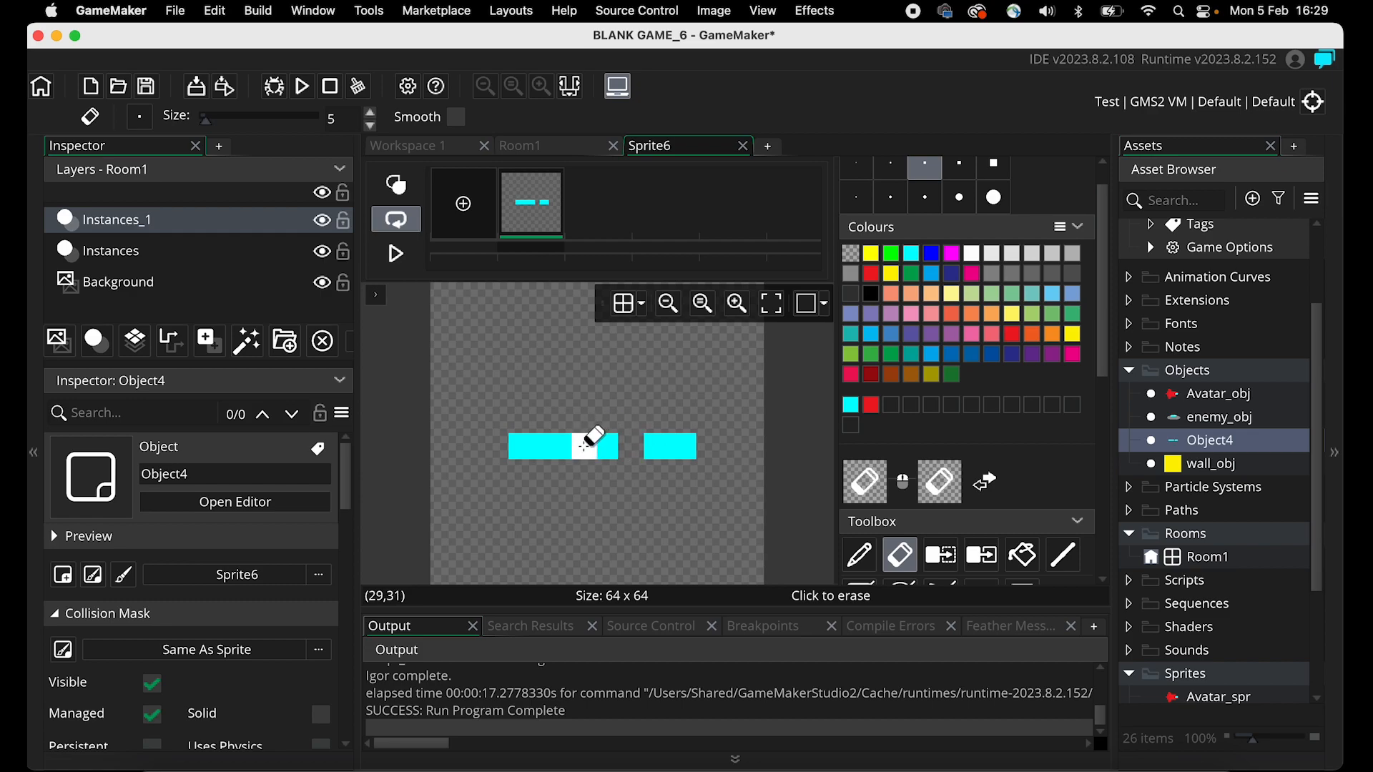
{"action": "left_click", "coordinate": [572, 445]}
{"action": "left_click_drag", "start_coordinate": [567, 446], "coordinate": [542, 446]}
{"action": "left_click", "coordinate": [539, 447]}
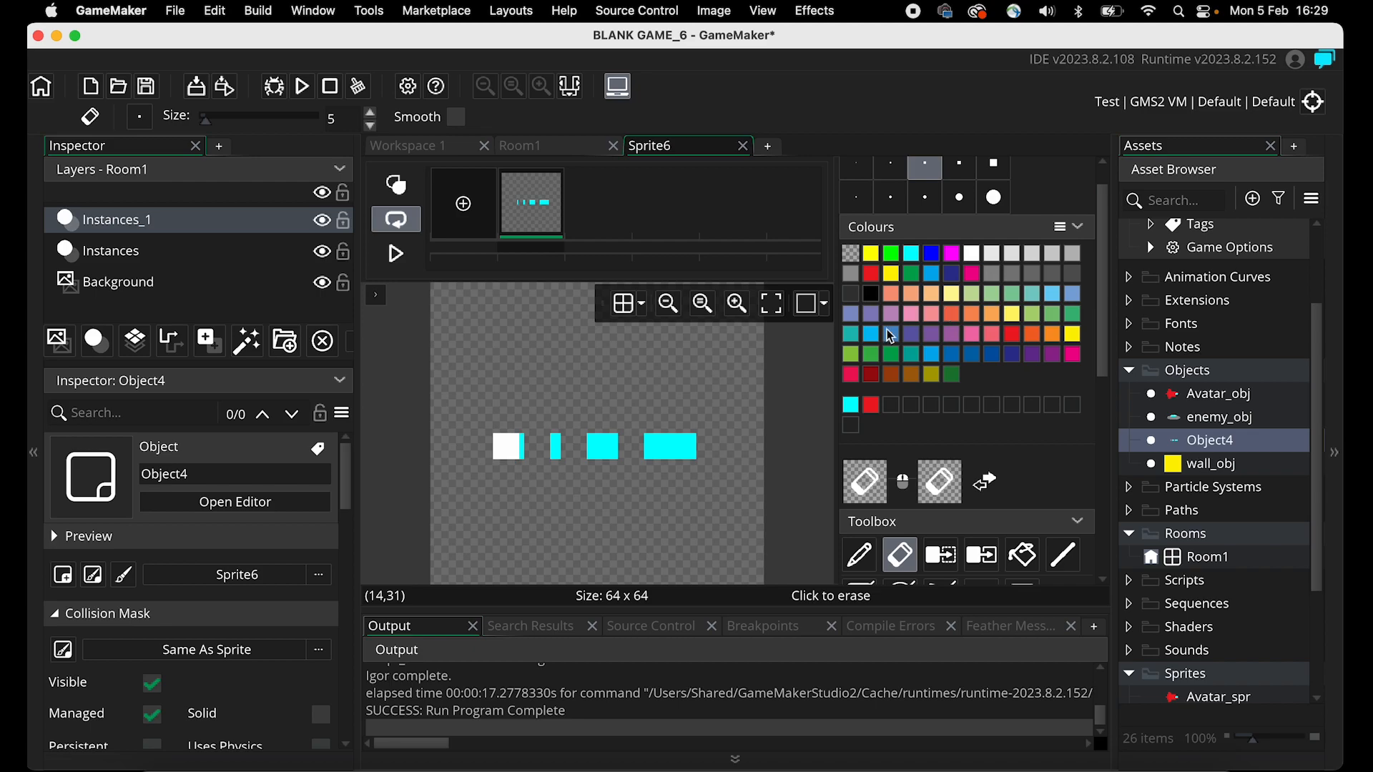
{"action": "left_click", "coordinate": [746, 150]}
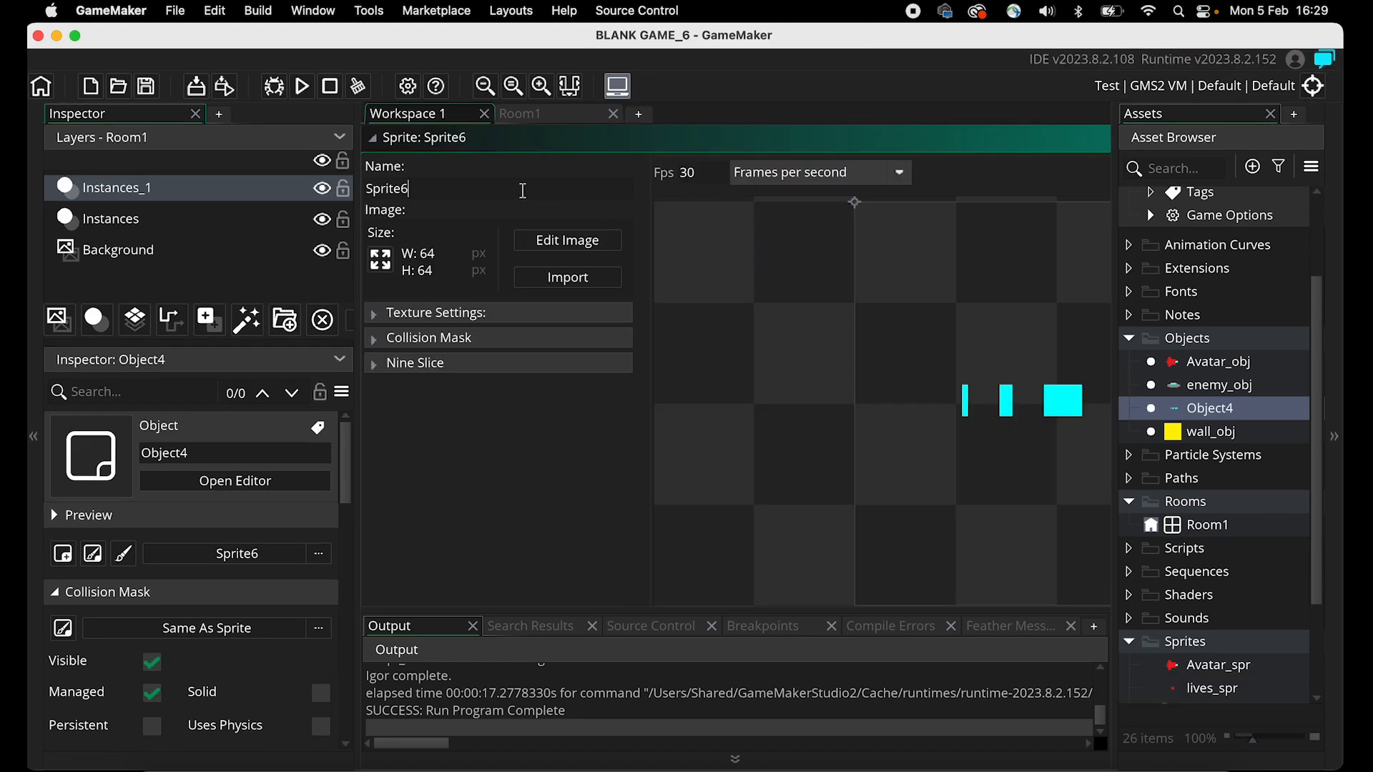
Rename the new sprite bullet_spr and select its object, Object4, among the assets.
{"action": "key", "text": "BackSpace"}
{"action": "key", "text": "BackSpace"}
{"action": "key", "text": "BackSpace"}
{"action": "key", "text": "BackSpace"}
{"action": "key", "text": "BackSpace"}
{"action": "key", "text": "BackSpace"}
{"action": "key", "text": "BackSpace"}
{"action": "type", "text": "bullet_spr"}
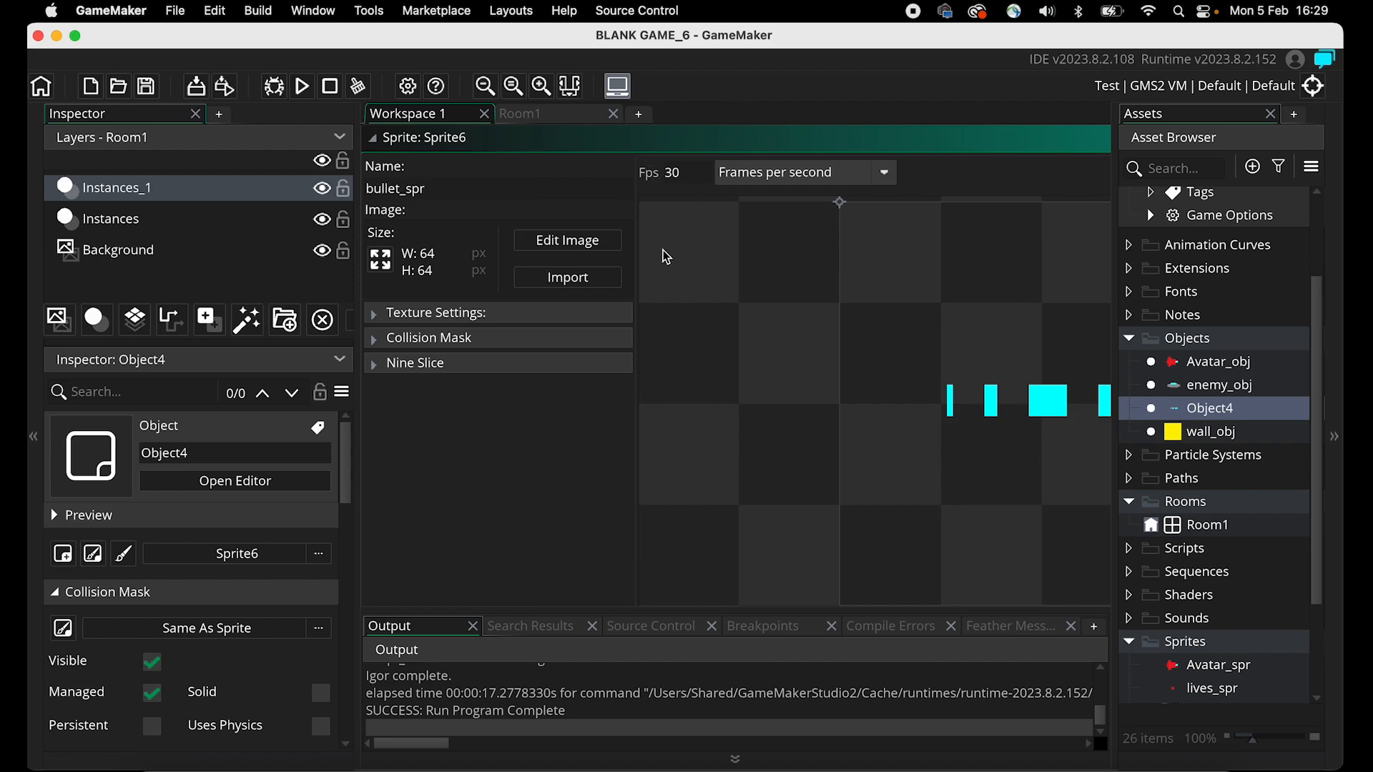
{"action": "key", "text": "Return"}
{"action": "left_click", "coordinate": [1201, 411]}
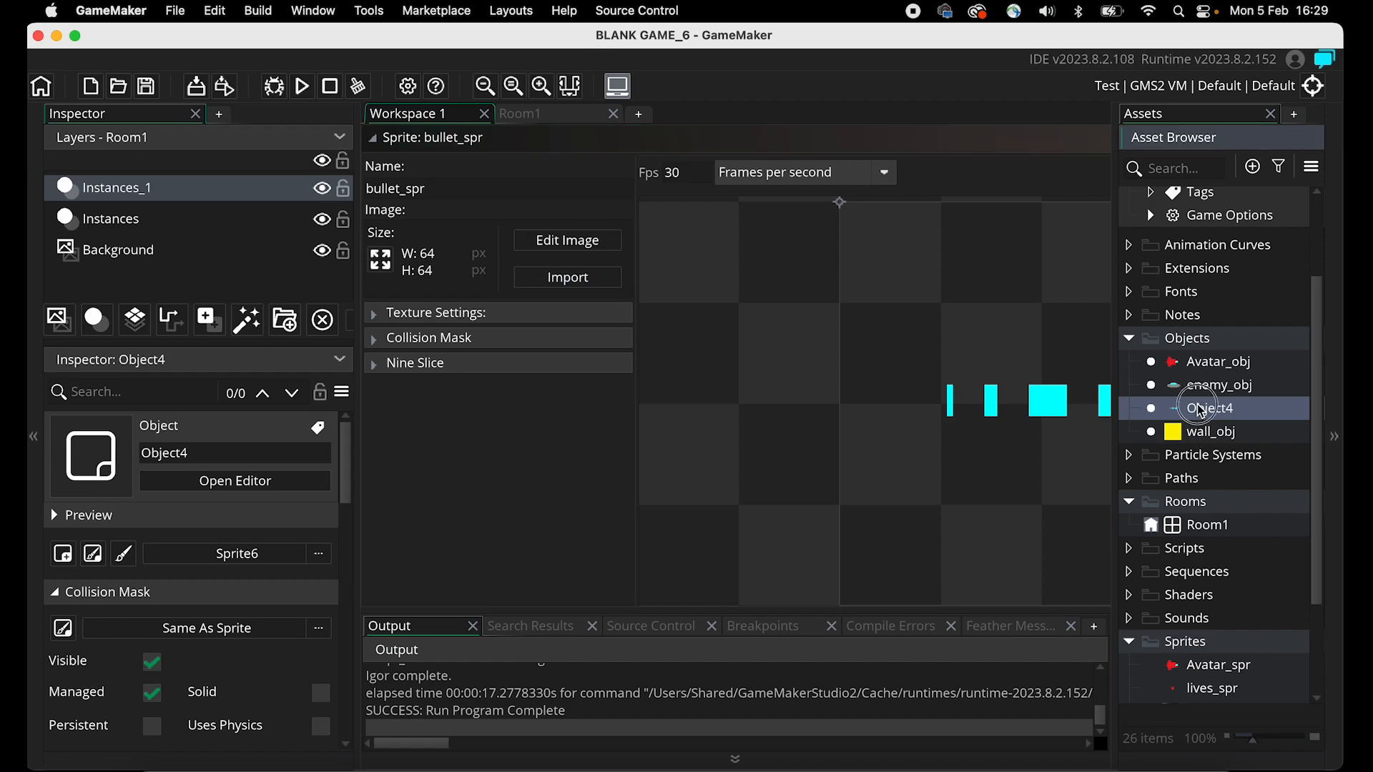
Open Object4 and rename it bullet_obj.
{"action": "double_click", "coordinate": [1201, 410]}
{"action": "double_click", "coordinate": [486, 222]}
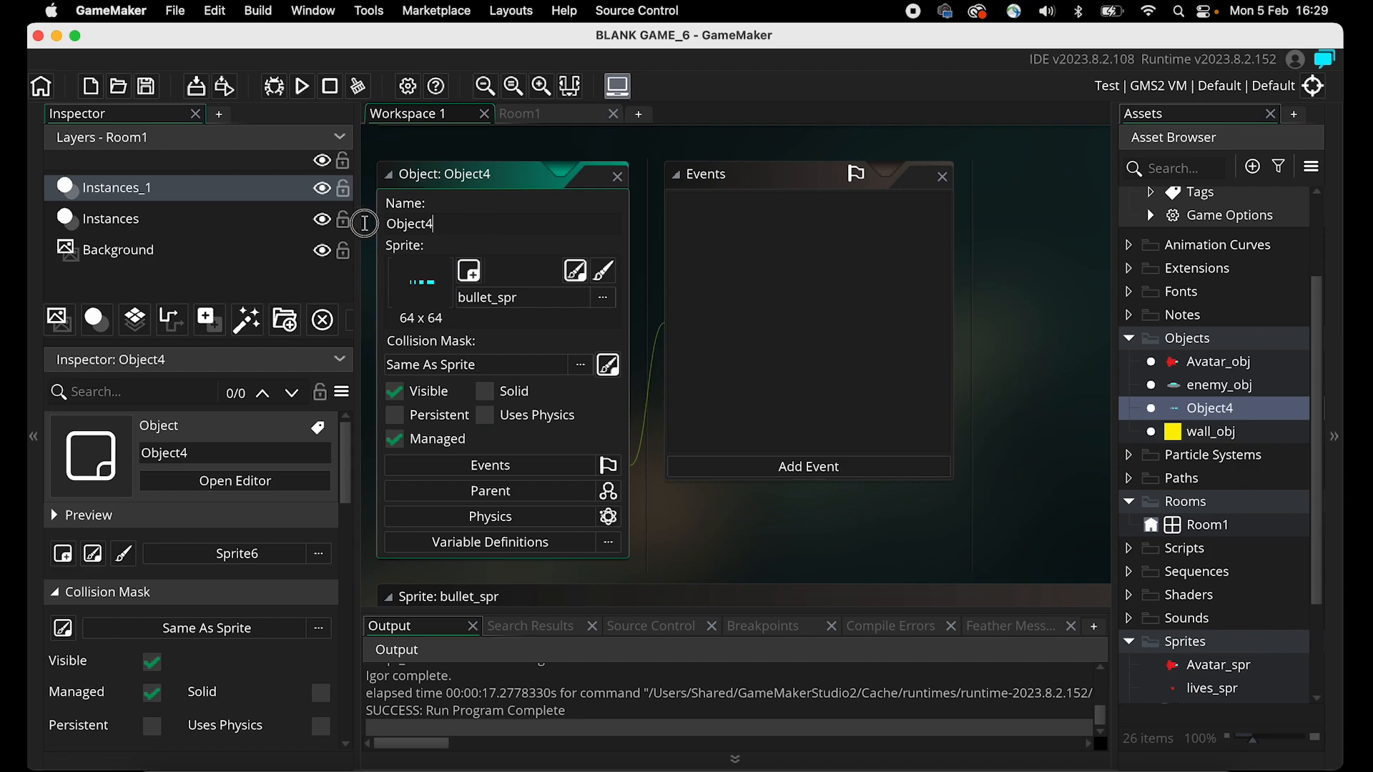
{"action": "type", "text": "b ullet"}
{"action": "key", "text": "BackSpace"}
{"action": "key", "text": "BackSpace"}
{"action": "key", "text": "BackSpace"}
{"action": "key", "text": "BackSpace"}
{"action": "key", "text": "BackSpace"}
{"action": "key", "text": "BackSpace"}
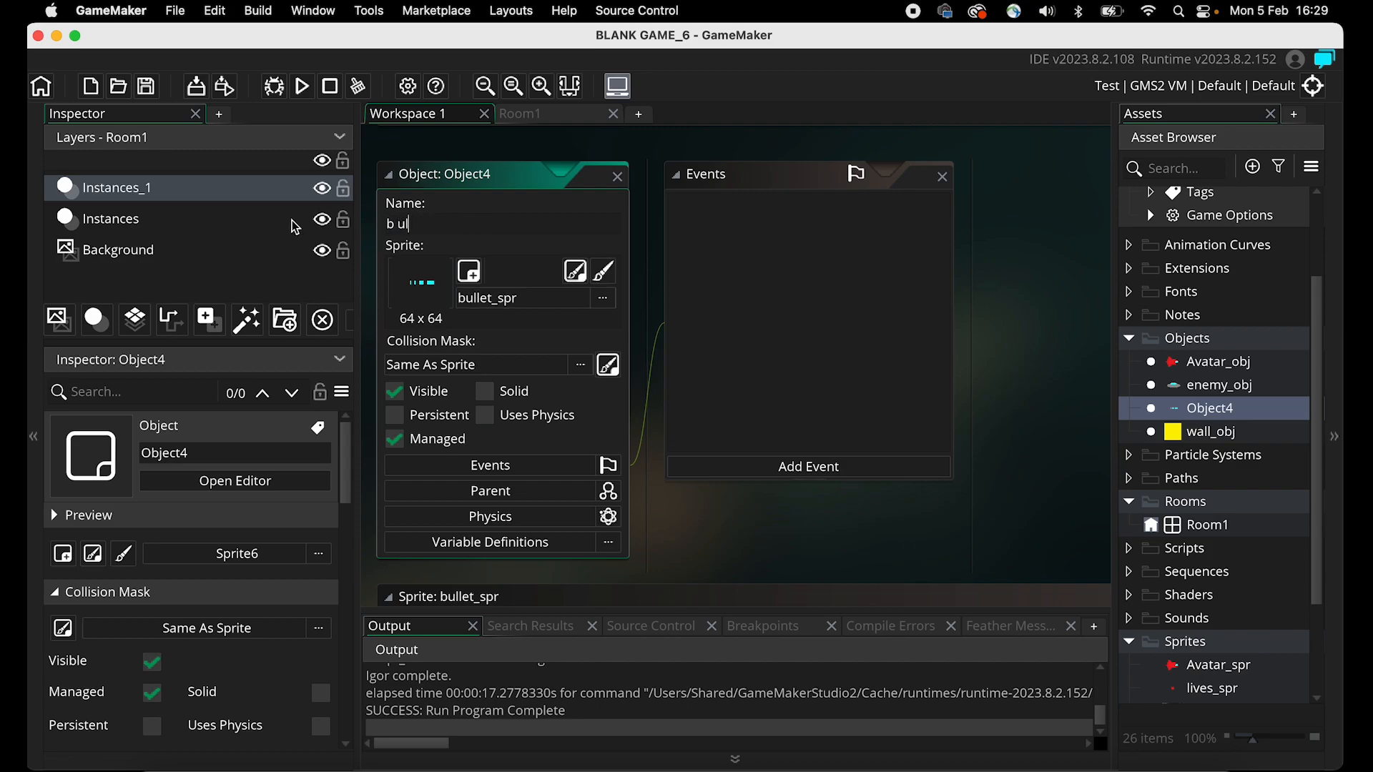
{"action": "type", "text": "ullet_obj"}
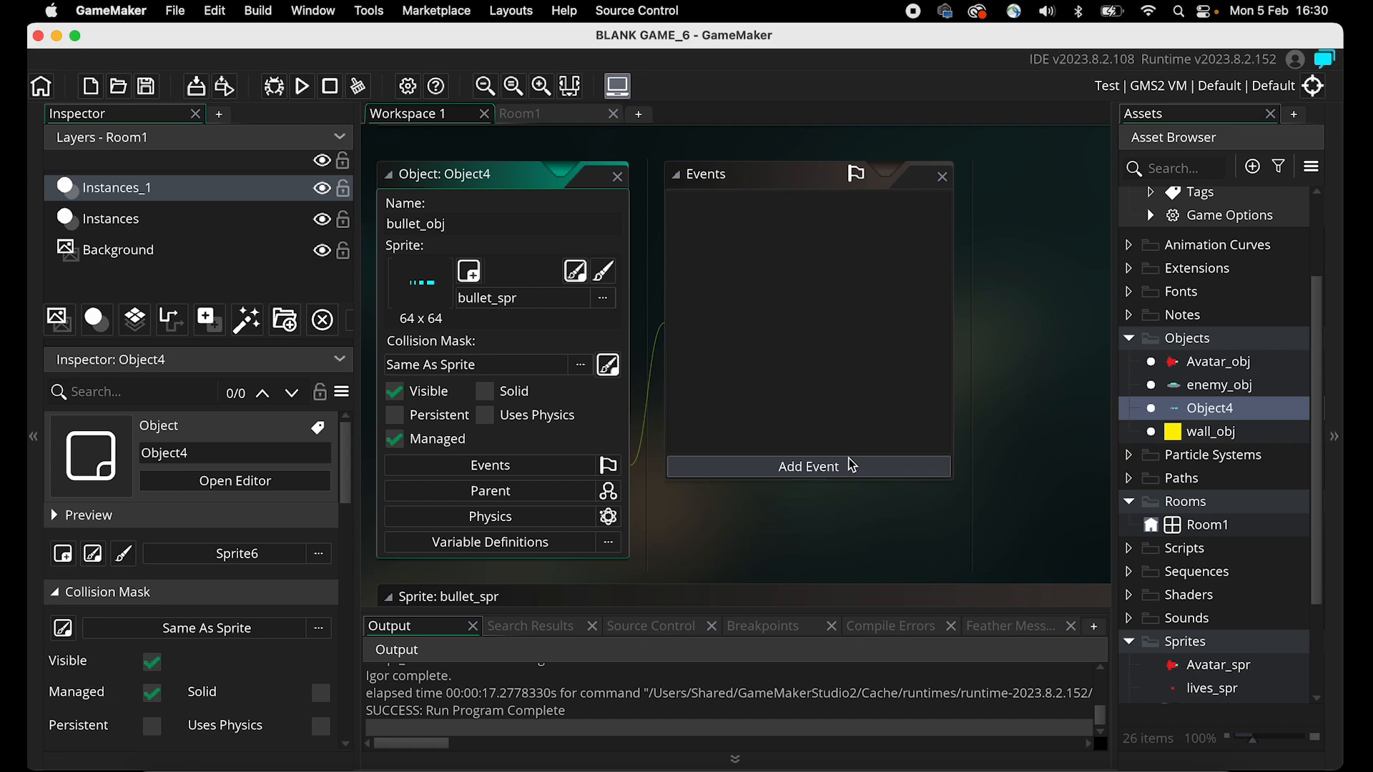
Add a Create event to bullet_obj and place a Set Direction Variable action in it.
{"action": "left_click", "coordinate": [758, 473]}
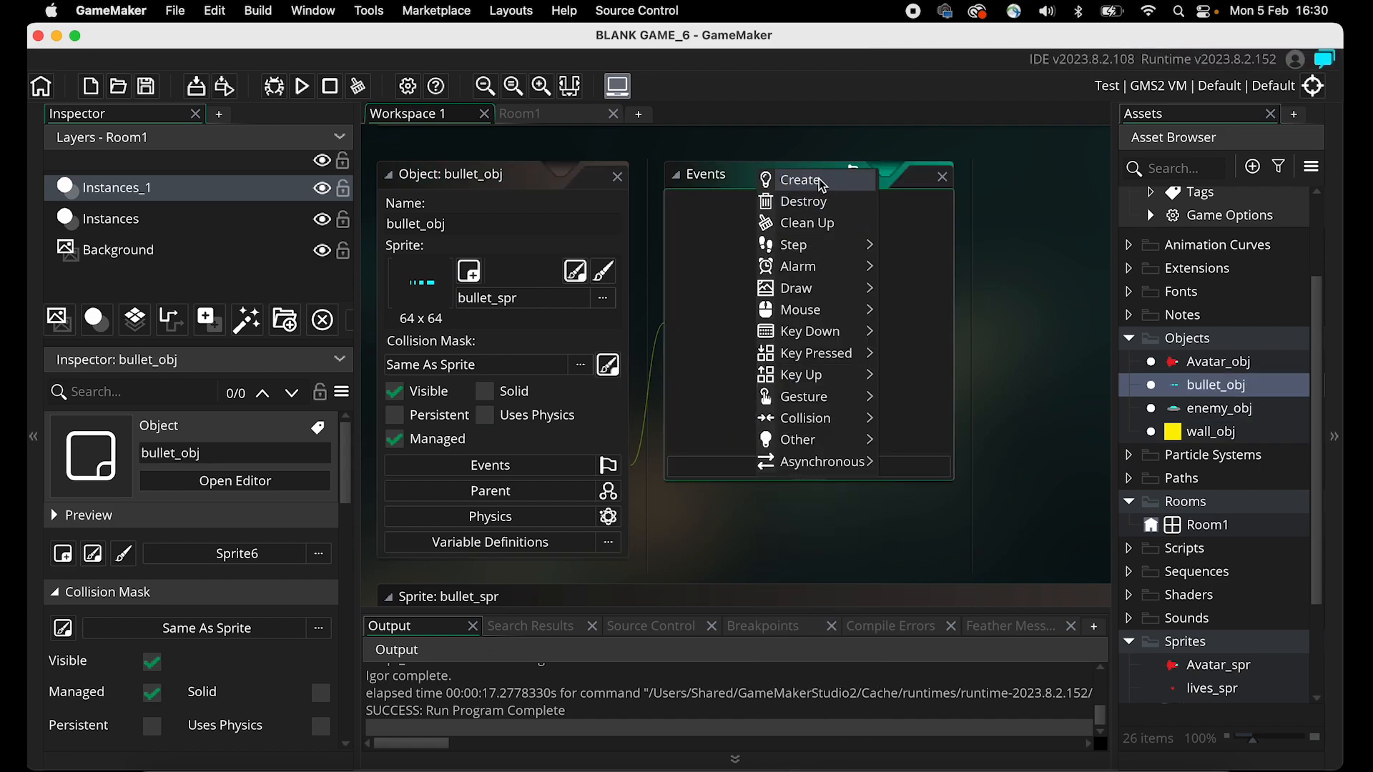
{"action": "left_click", "coordinate": [820, 182]}
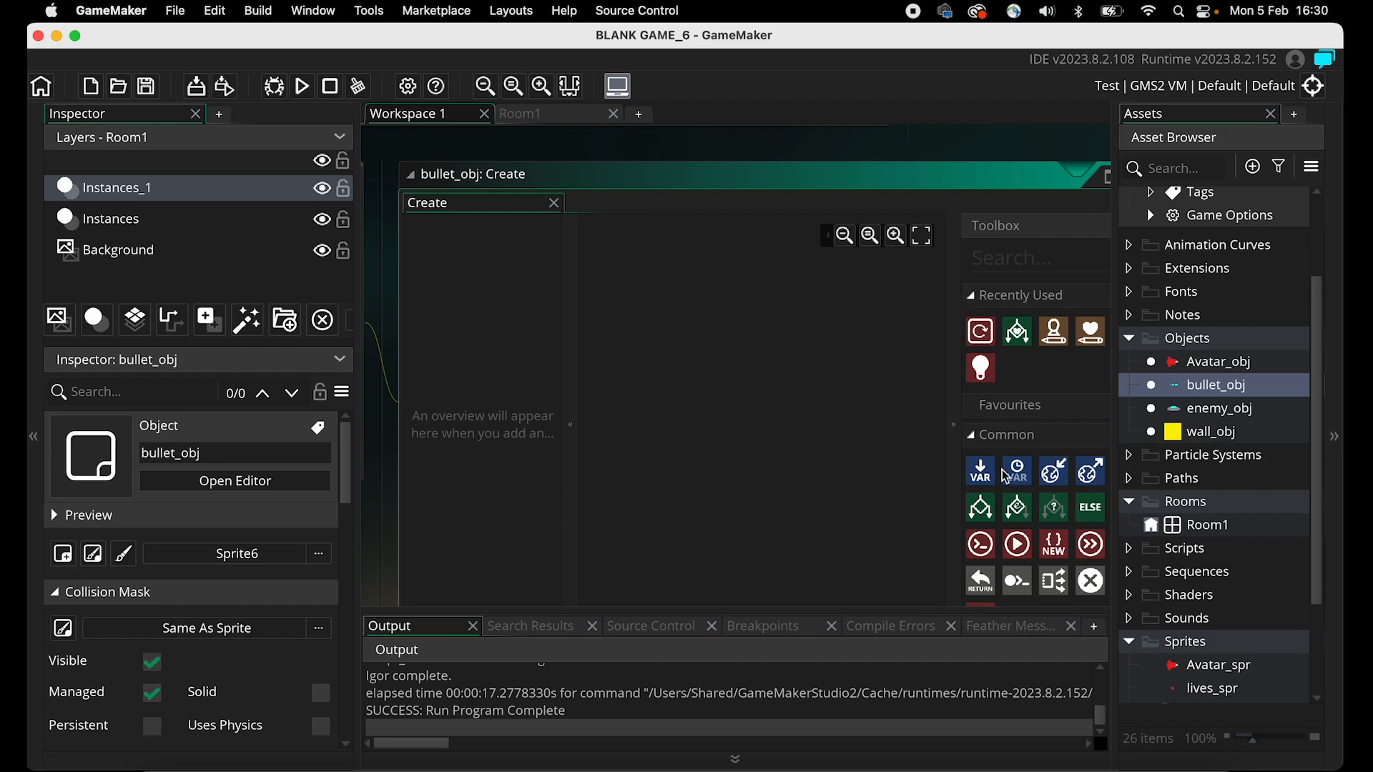
{"action": "scroll", "coordinate": [1056, 412], "scroll_direction": "down", "scroll_amount": 5}
{"action": "scroll", "coordinate": [1058, 418], "scroll_direction": "down", "scroll_amount": 12}
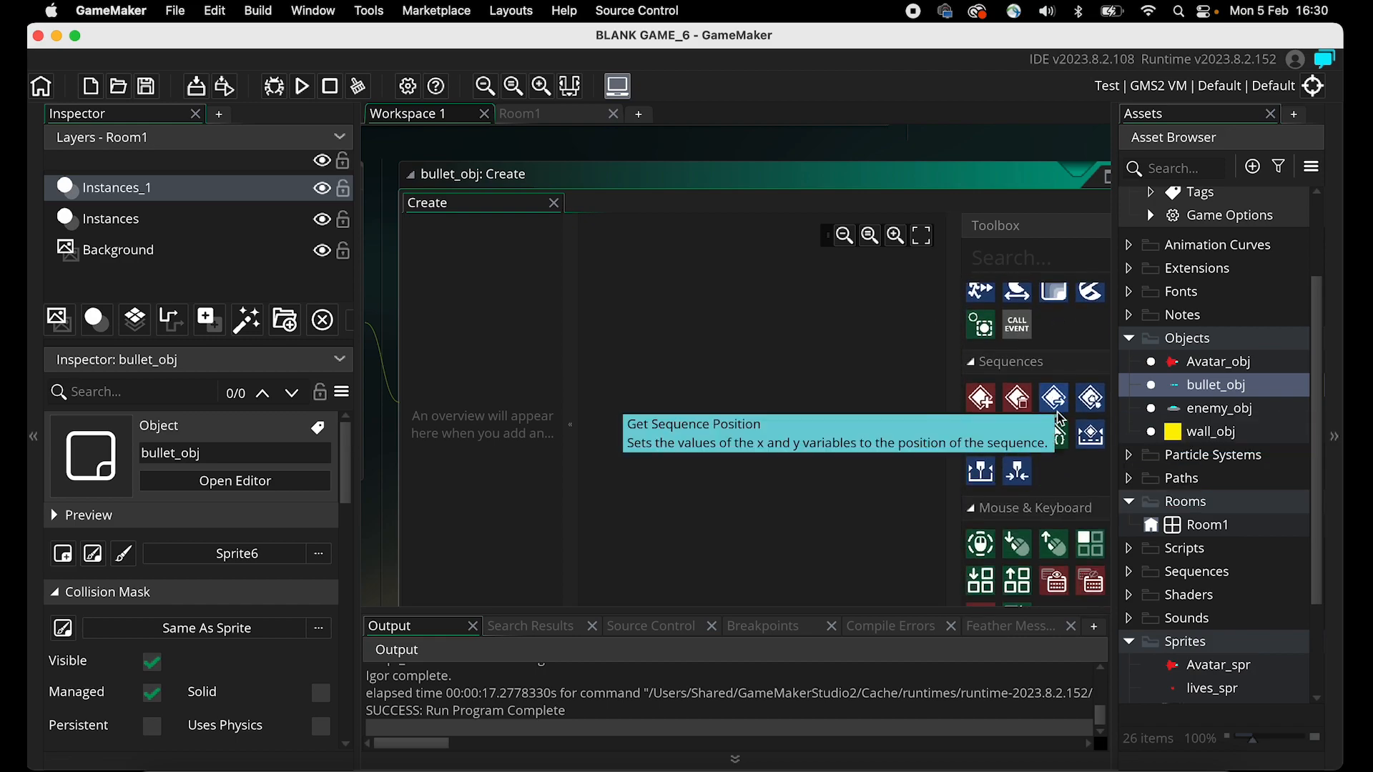
{"action": "scroll", "coordinate": [1056, 412], "scroll_direction": "down", "scroll_amount": 1}
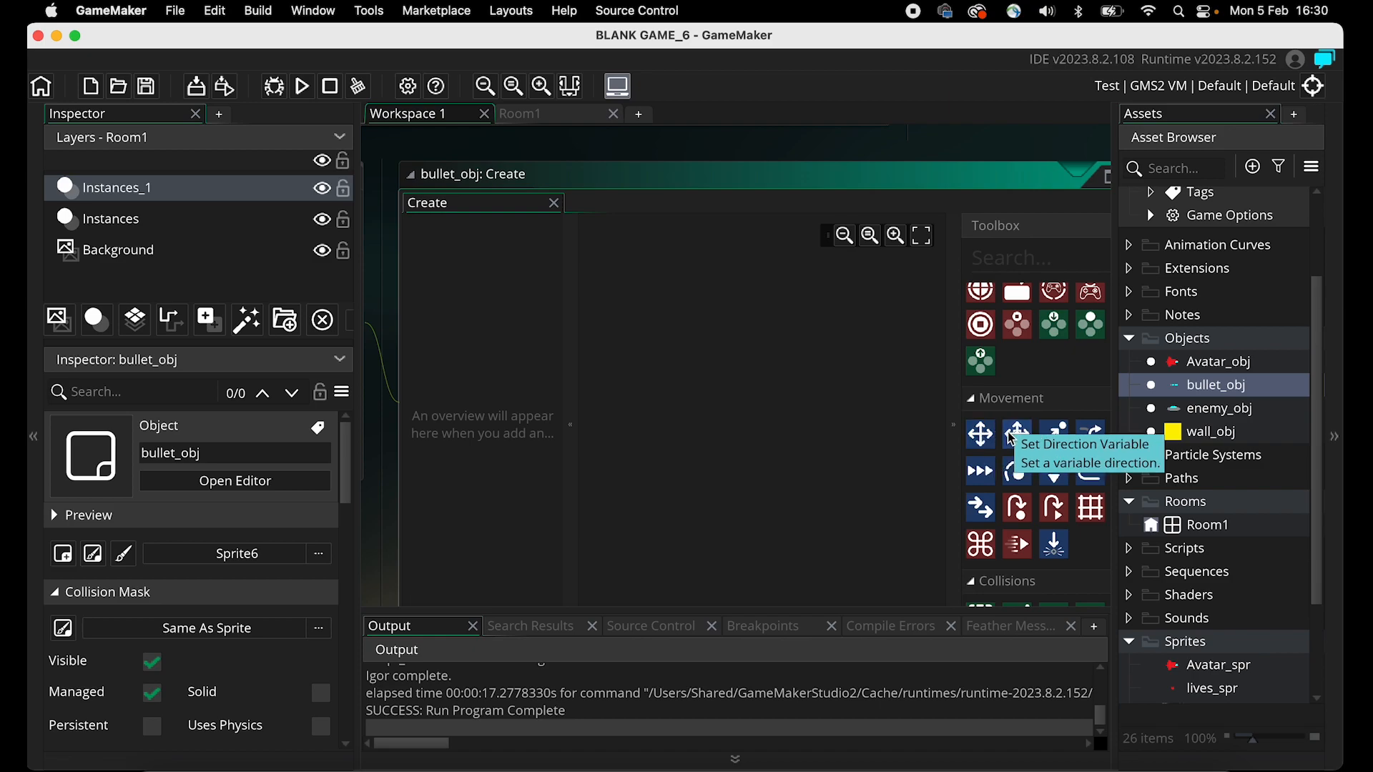
{"action": "left_click_drag", "start_coordinate": [1014, 435], "coordinate": [810, 325]}
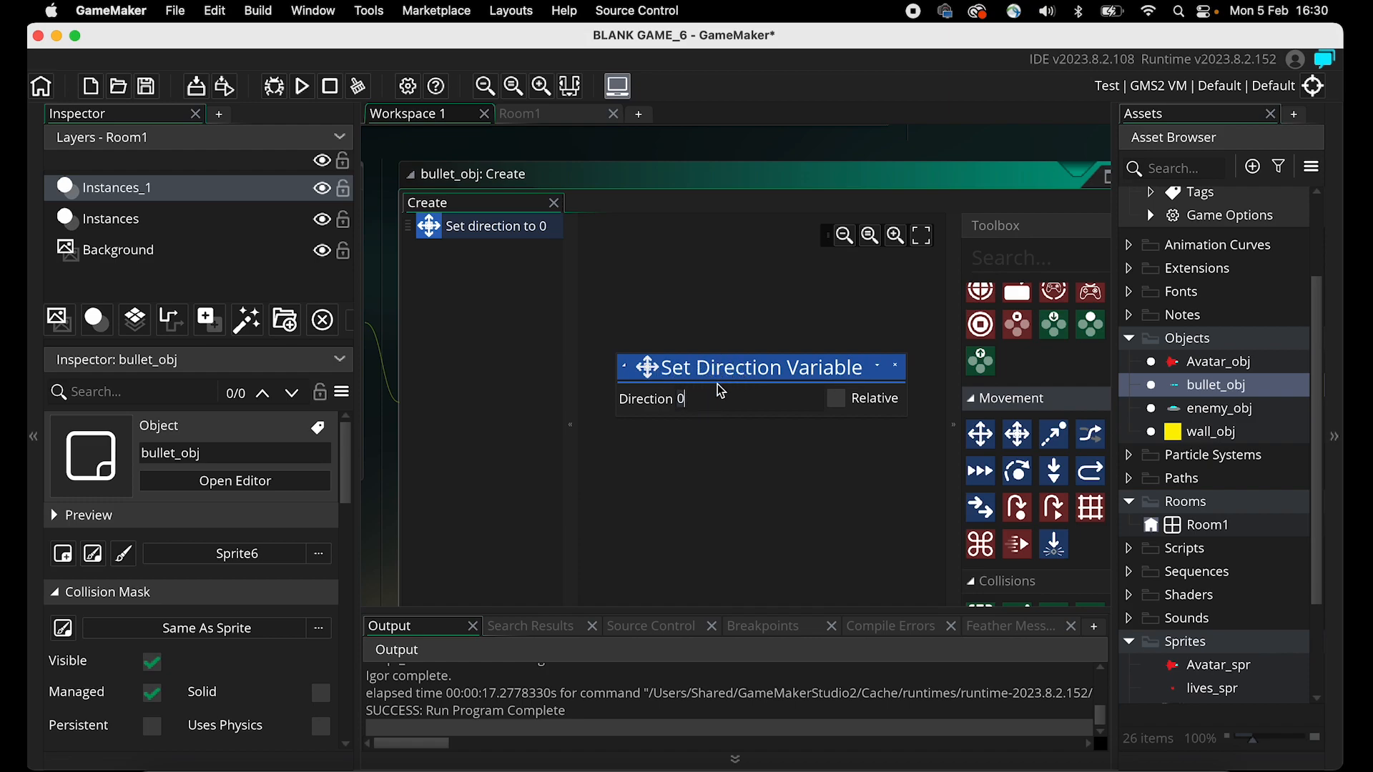
Set the direction in the Set Direction Variable action to Avatar_obj.image_angle.
{"action": "key", "text": "BackSpace"}
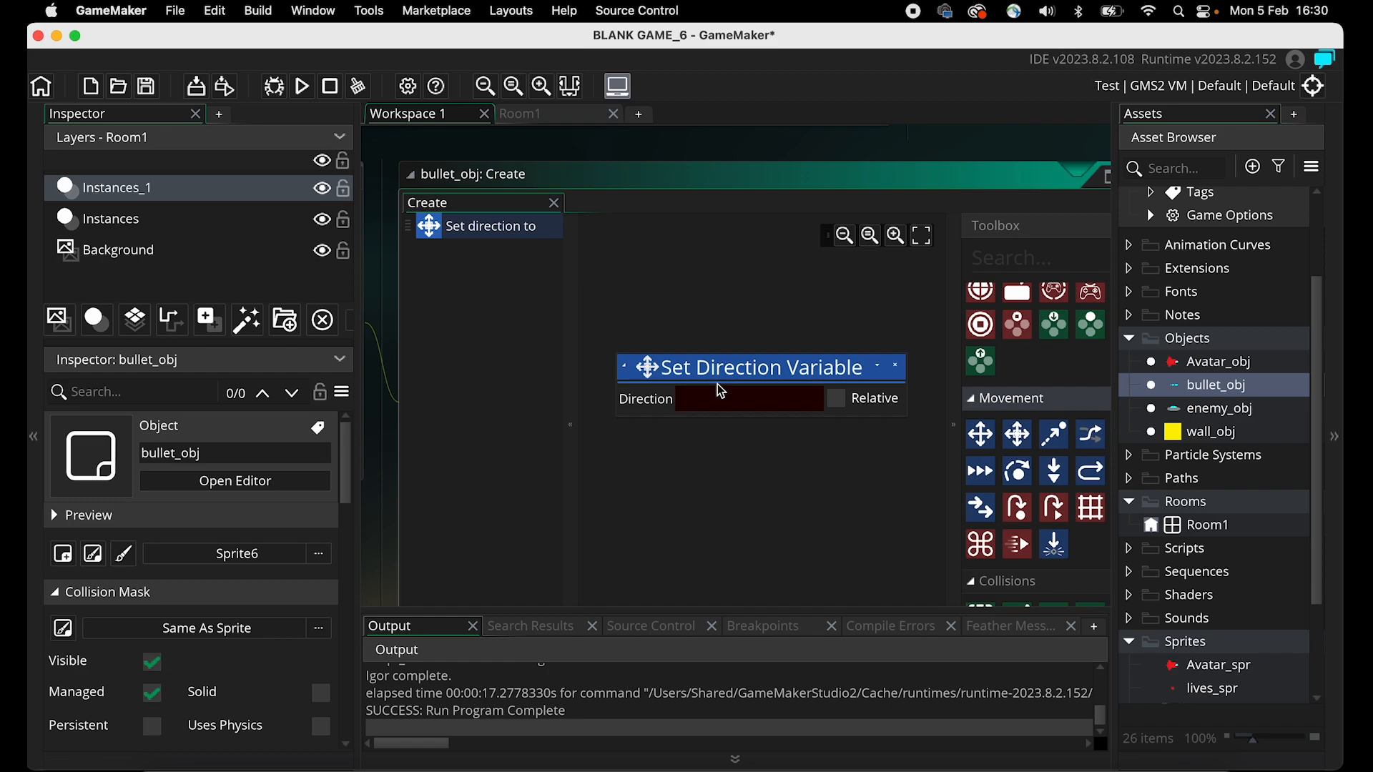
{"action": "type", "text": "Avaatr"}
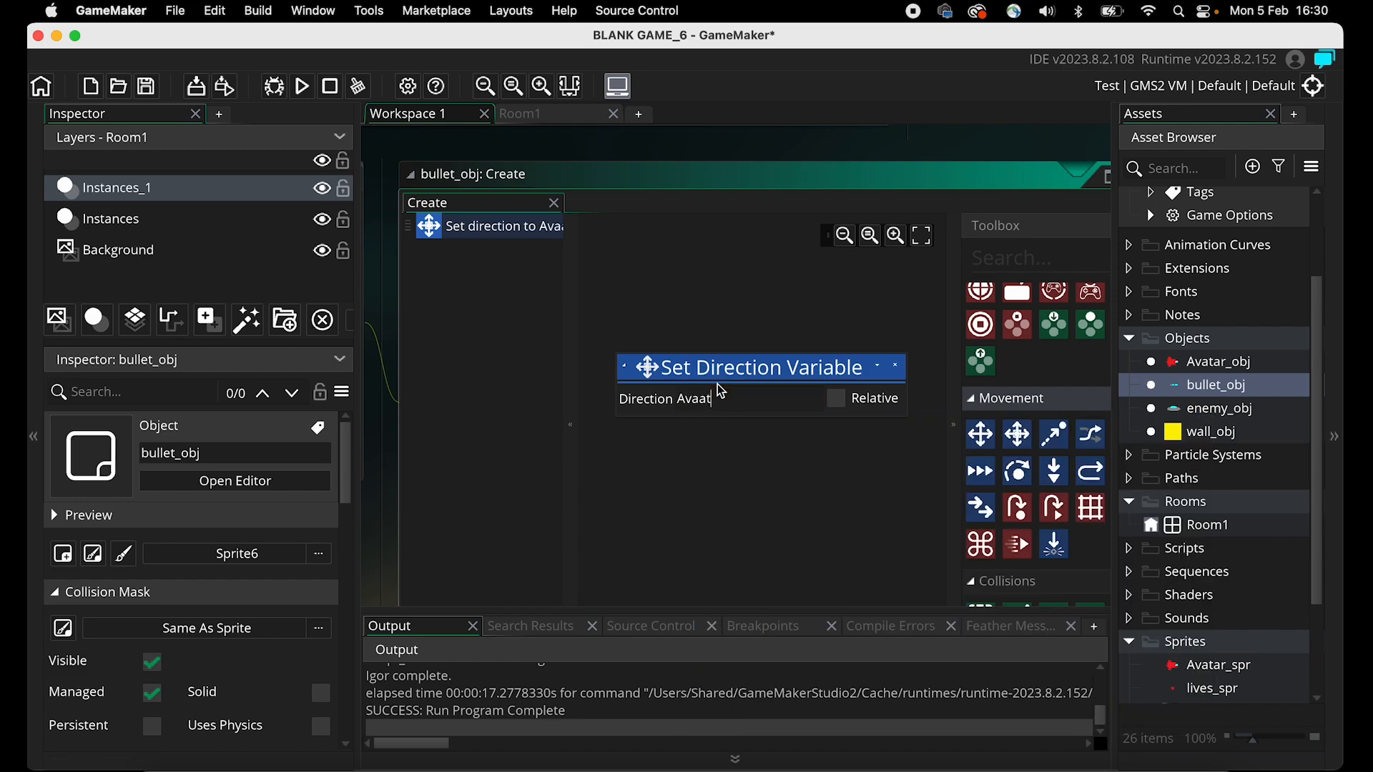
{"action": "key", "text": "BackSpace"}
{"action": "key", "text": "BackSpace"}
{"action": "key", "text": "BackSpace"}
{"action": "type", "text": "tar"}
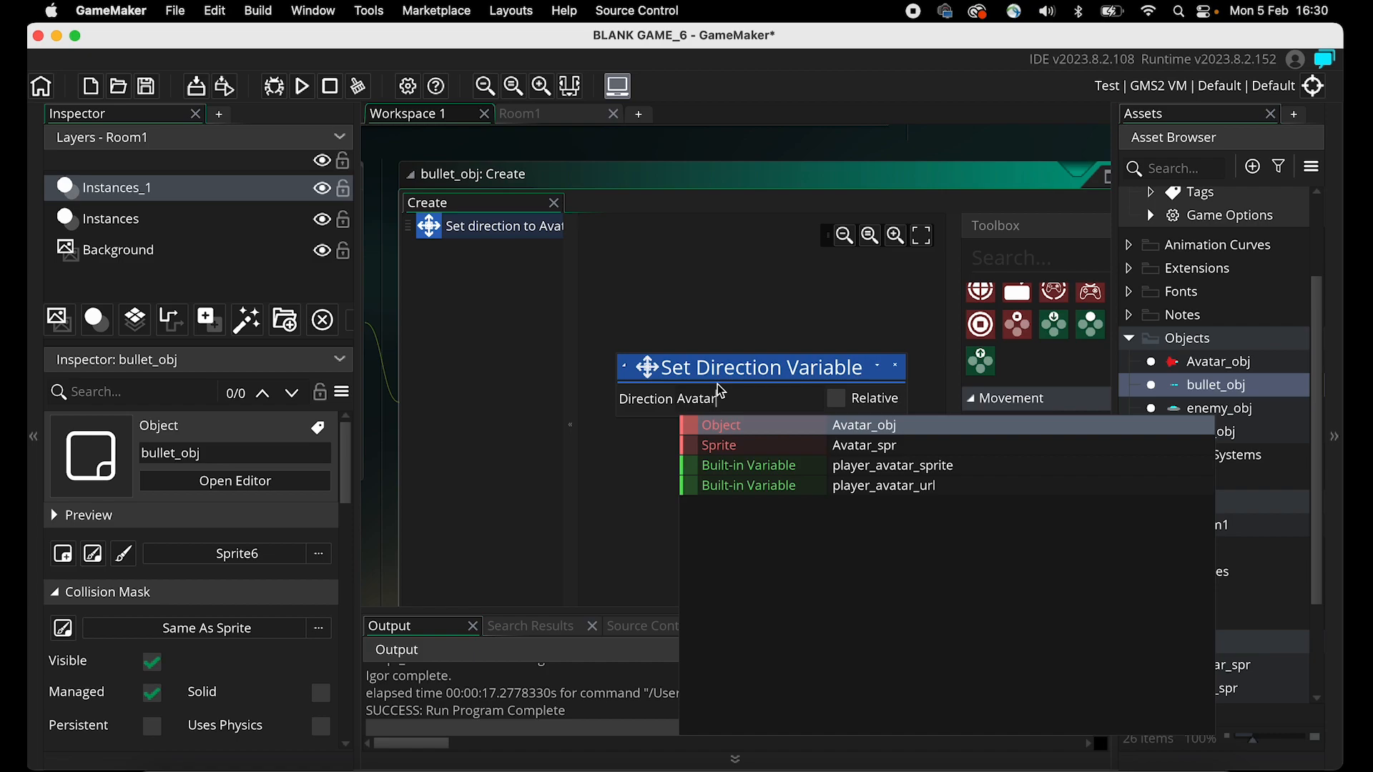
{"action": "type", "text": "_obj"}
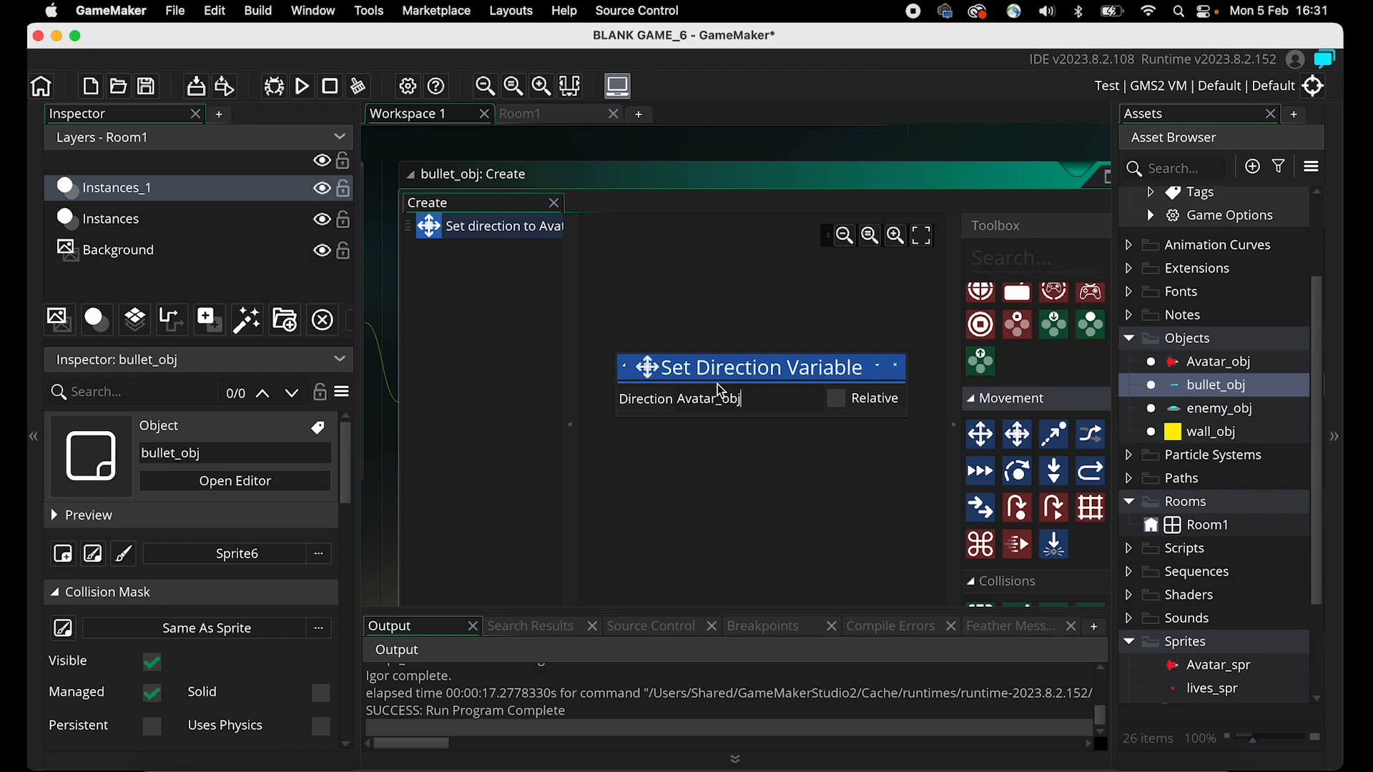
{"action": "type", "text": ".imague"}
{"action": "key", "text": "BackSpace"}
{"action": "key", "text": "BackSpace"}
{"action": "type", "text": "e"}
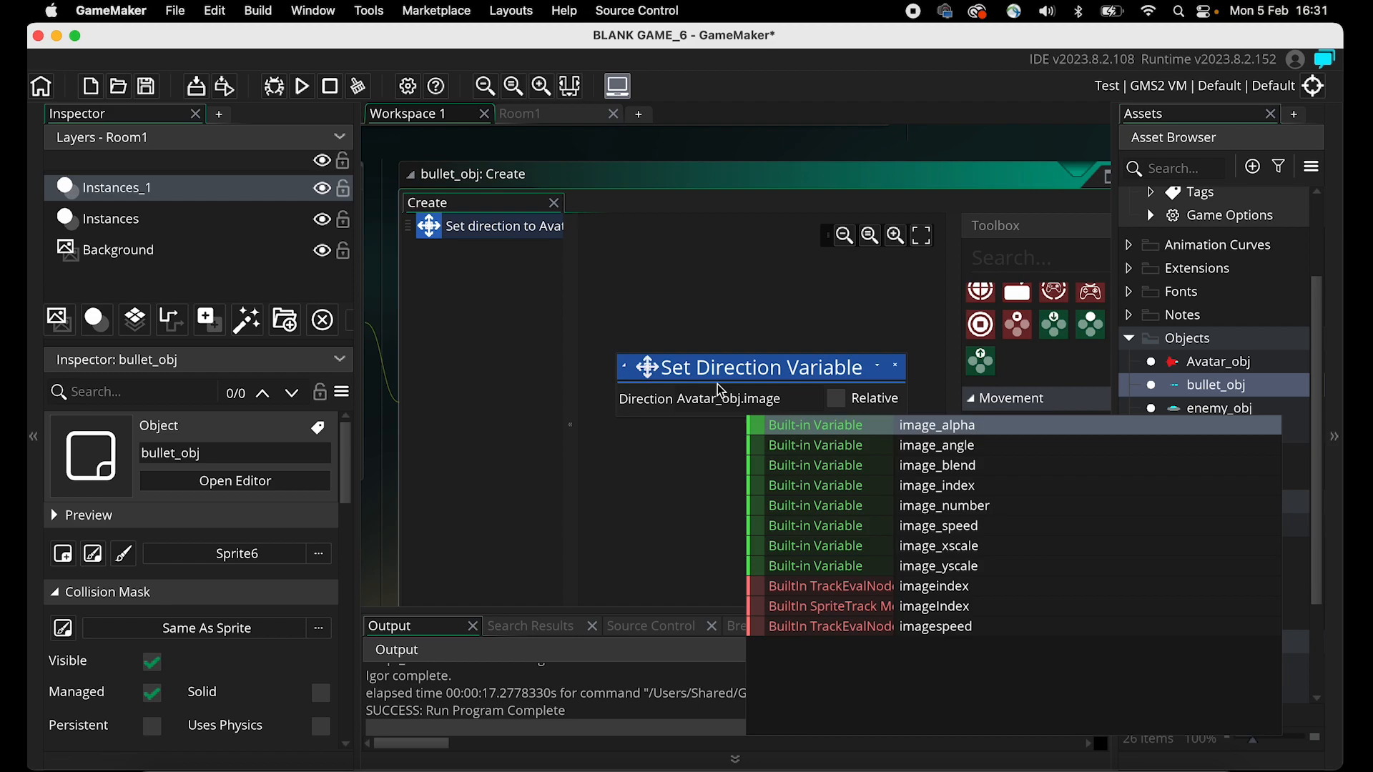
{"action": "type", "text": "_angel"}
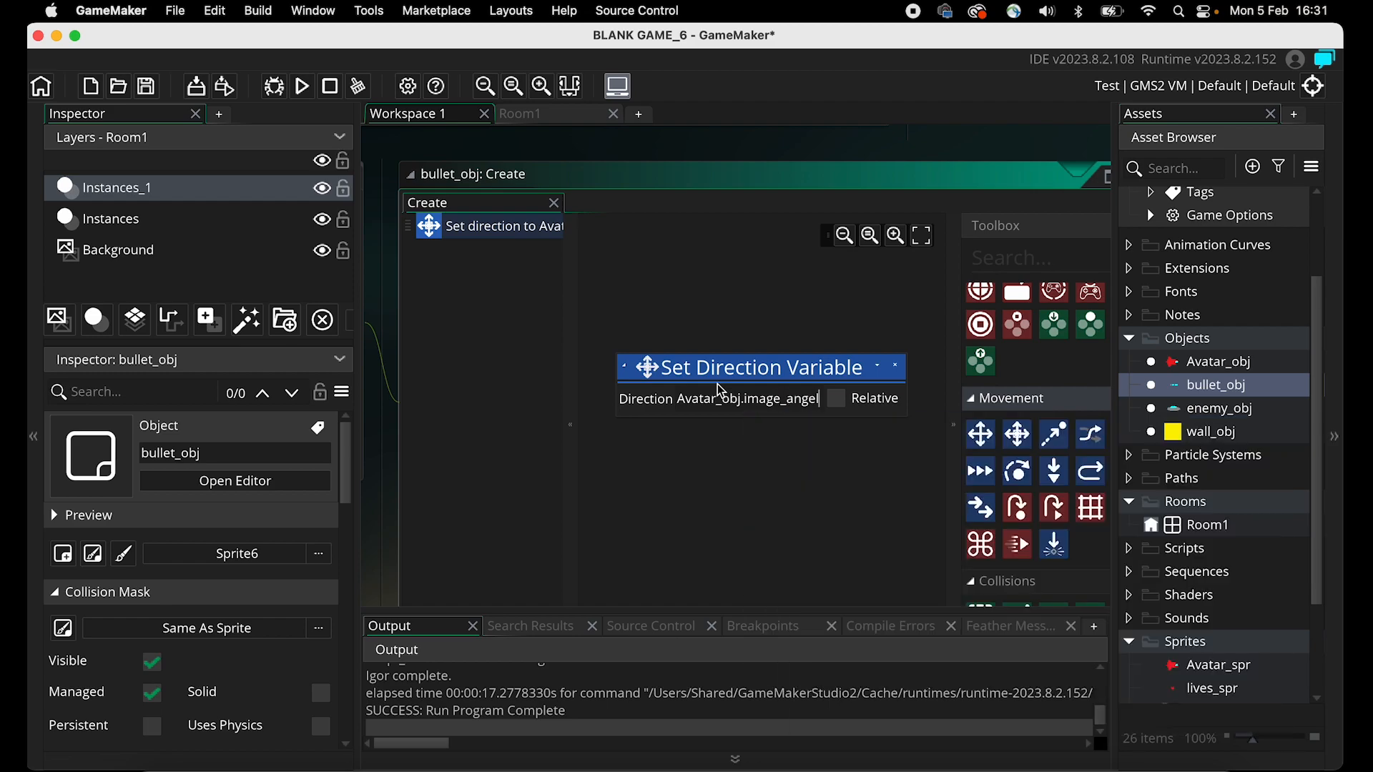
{"action": "key", "text": "BackSpace"}
{"action": "key", "text": "BackSpace"}
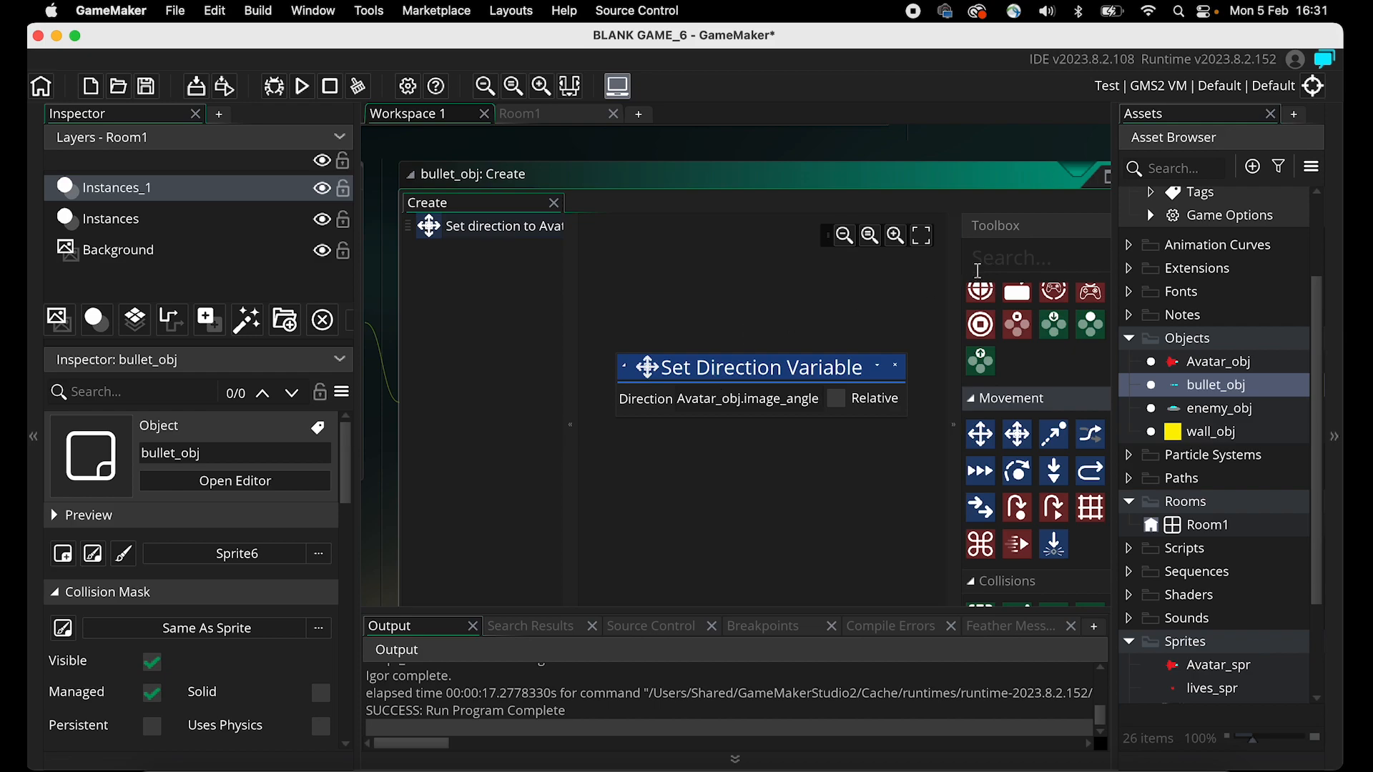
Add a Set Speed action below the direction action in bullet_obj's Create event, with speed 8.
{"action": "left_click_drag", "start_coordinate": [979, 470], "coordinate": [751, 501]}
{"action": "left_click", "coordinate": [683, 508]}
{"action": "type", "text": "8"}
{"action": "left_click", "coordinate": [618, 561]}
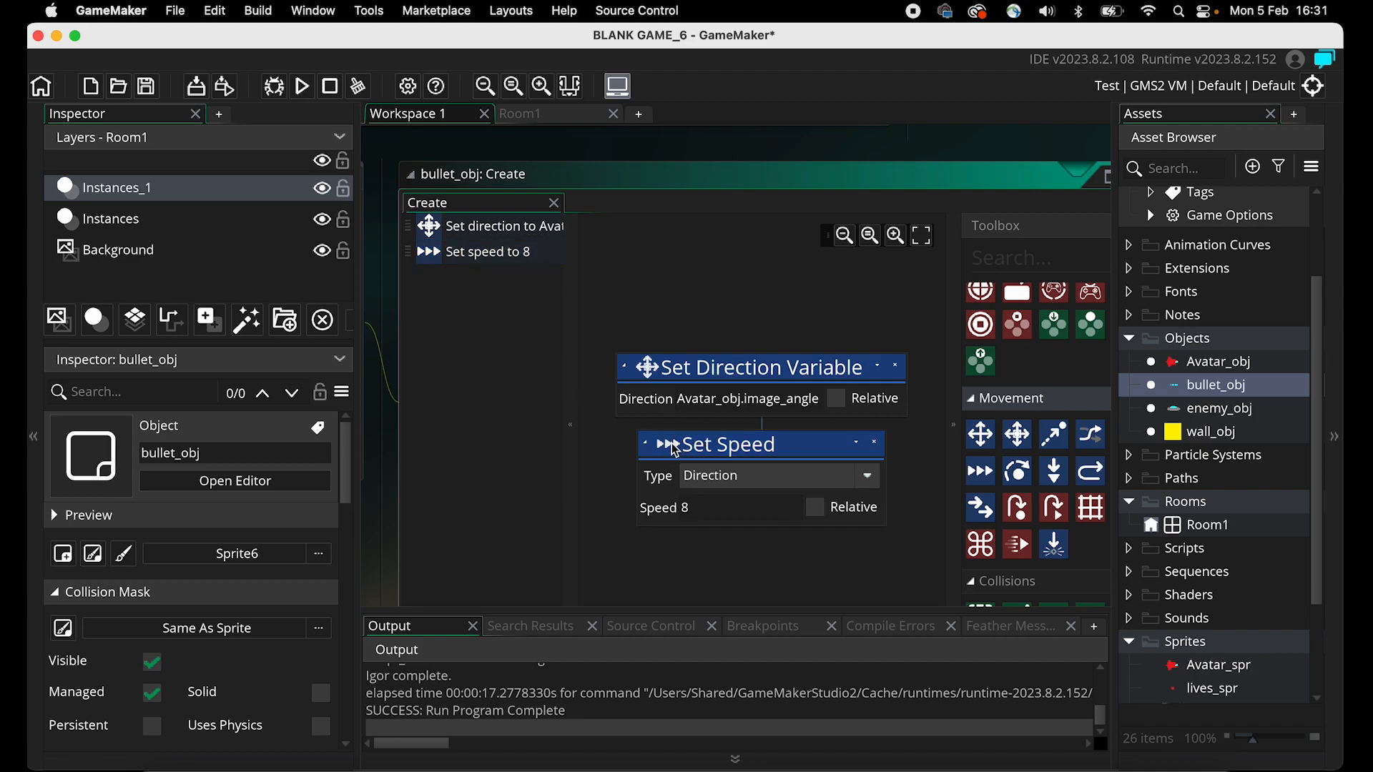
{"action": "scroll", "coordinate": [504, 456], "scroll_direction": "left", "scroll_amount": 6}
{"action": "scroll", "coordinate": [503, 452], "scroll_direction": "left", "scroll_amount": 5}
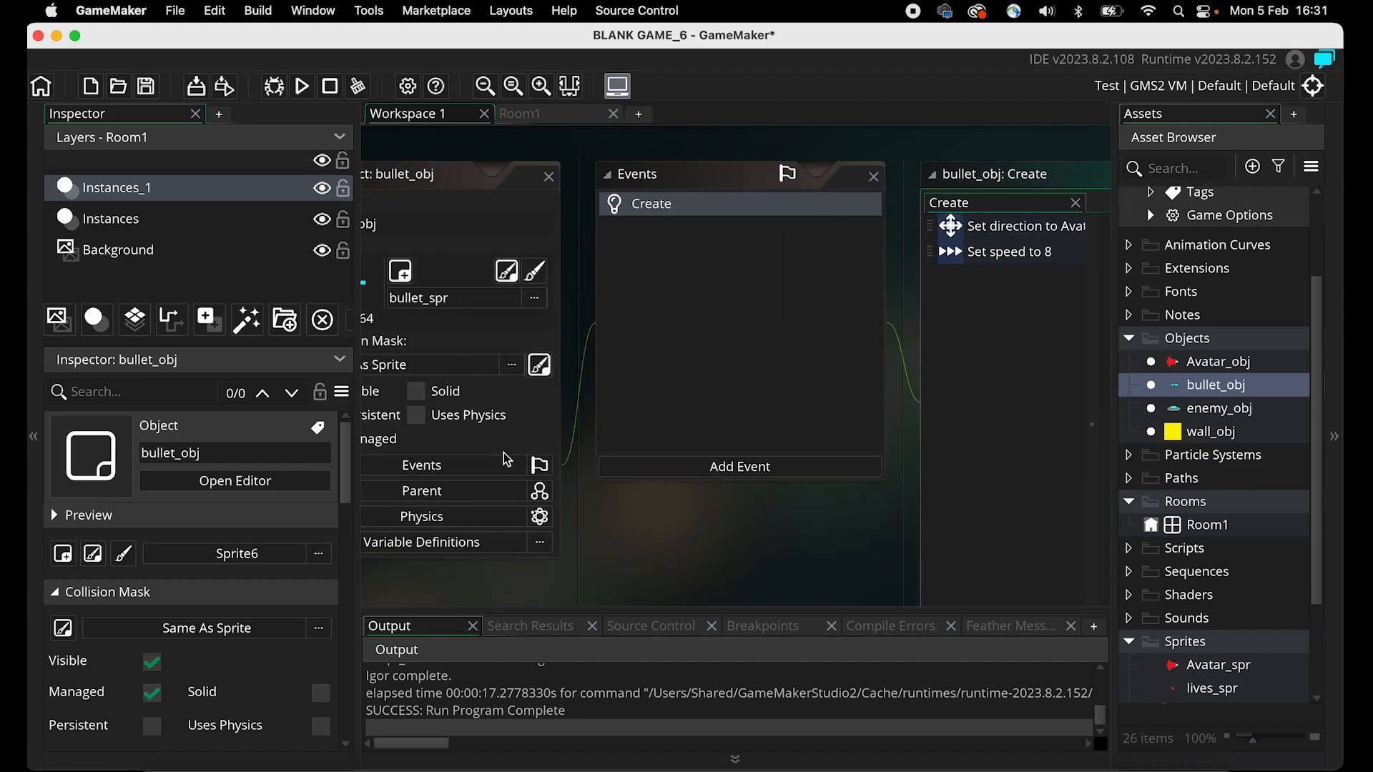
{"action": "scroll", "coordinate": [503, 453], "scroll_direction": "right", "scroll_amount": 2}
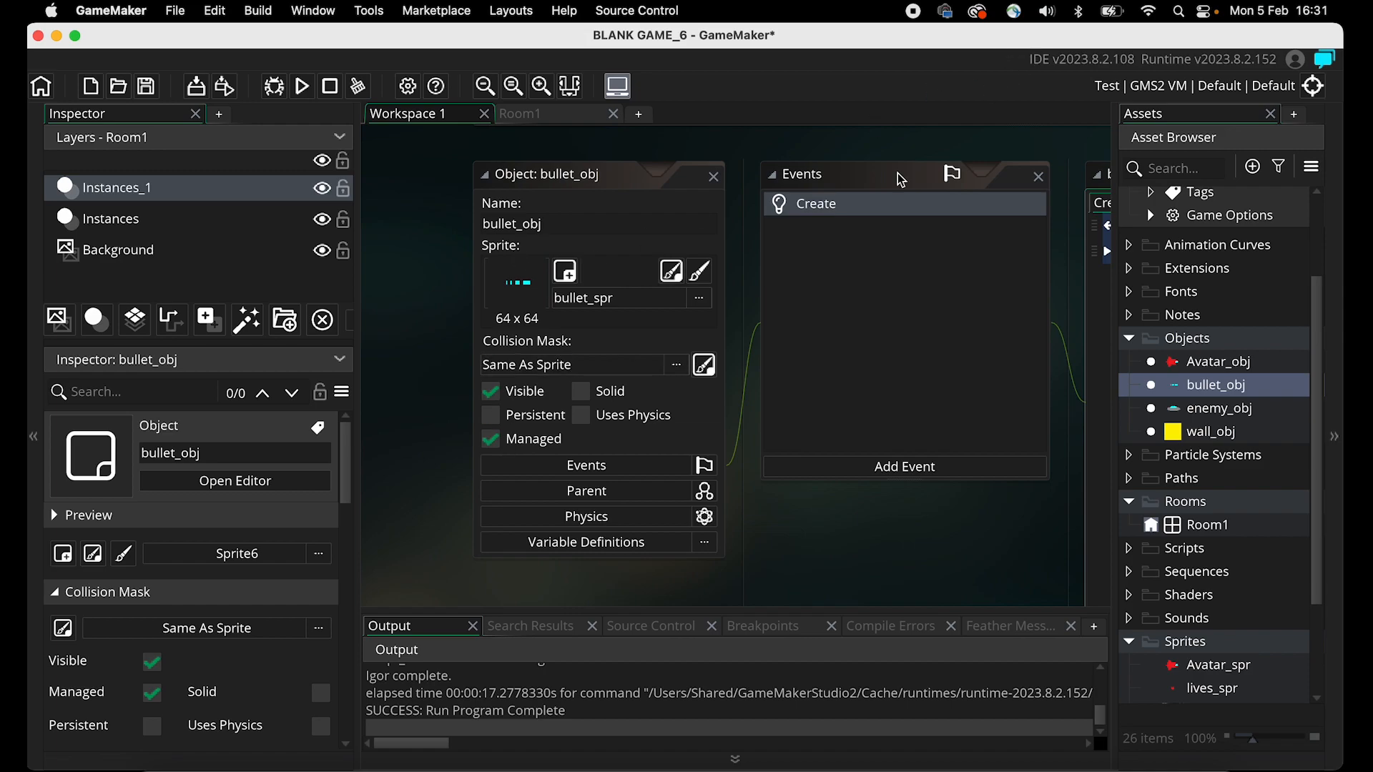
{"action": "scroll", "coordinate": [872, 221], "scroll_direction": "right", "scroll_amount": 5}
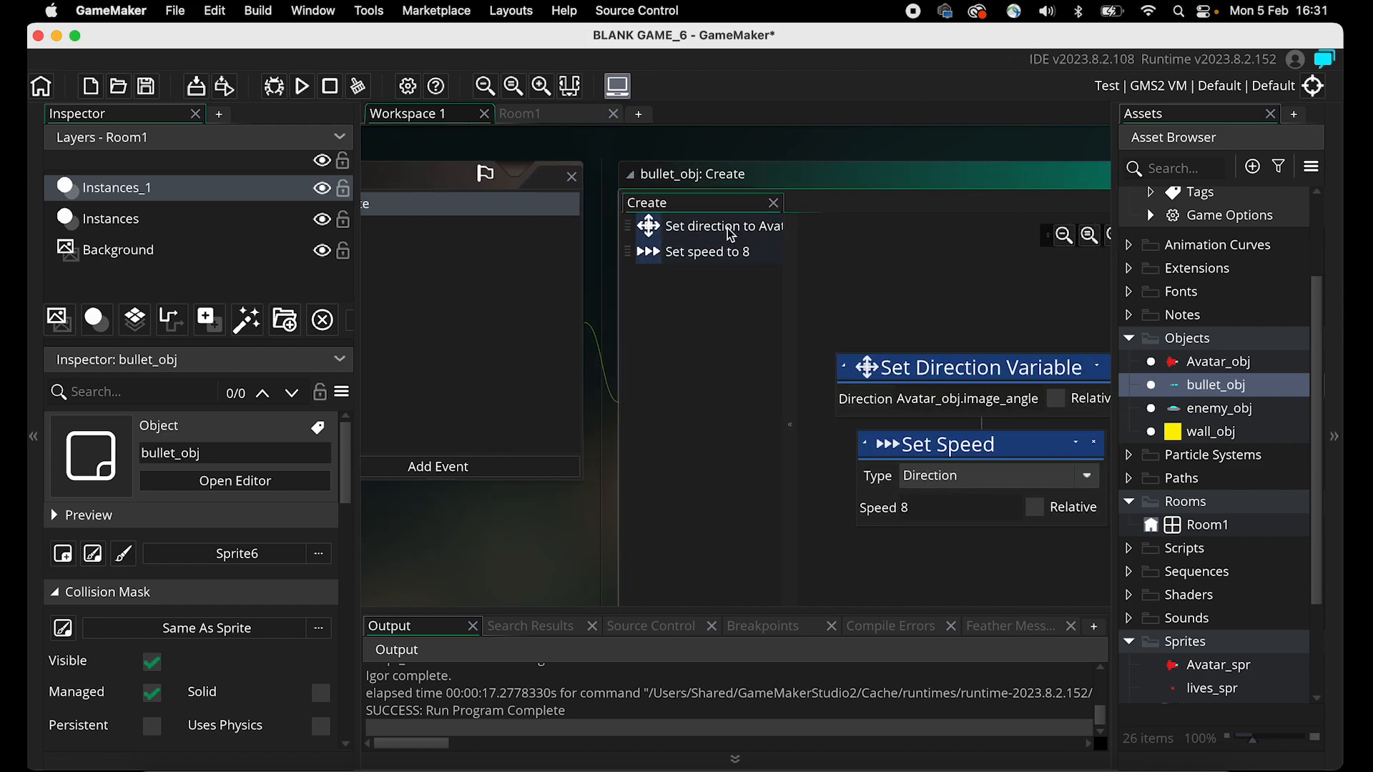
{"action": "scroll", "coordinate": [922, 350], "scroll_direction": "right", "scroll_amount": 2}
{"action": "scroll", "coordinate": [950, 379], "scroll_direction": "left", "scroll_amount": 2}
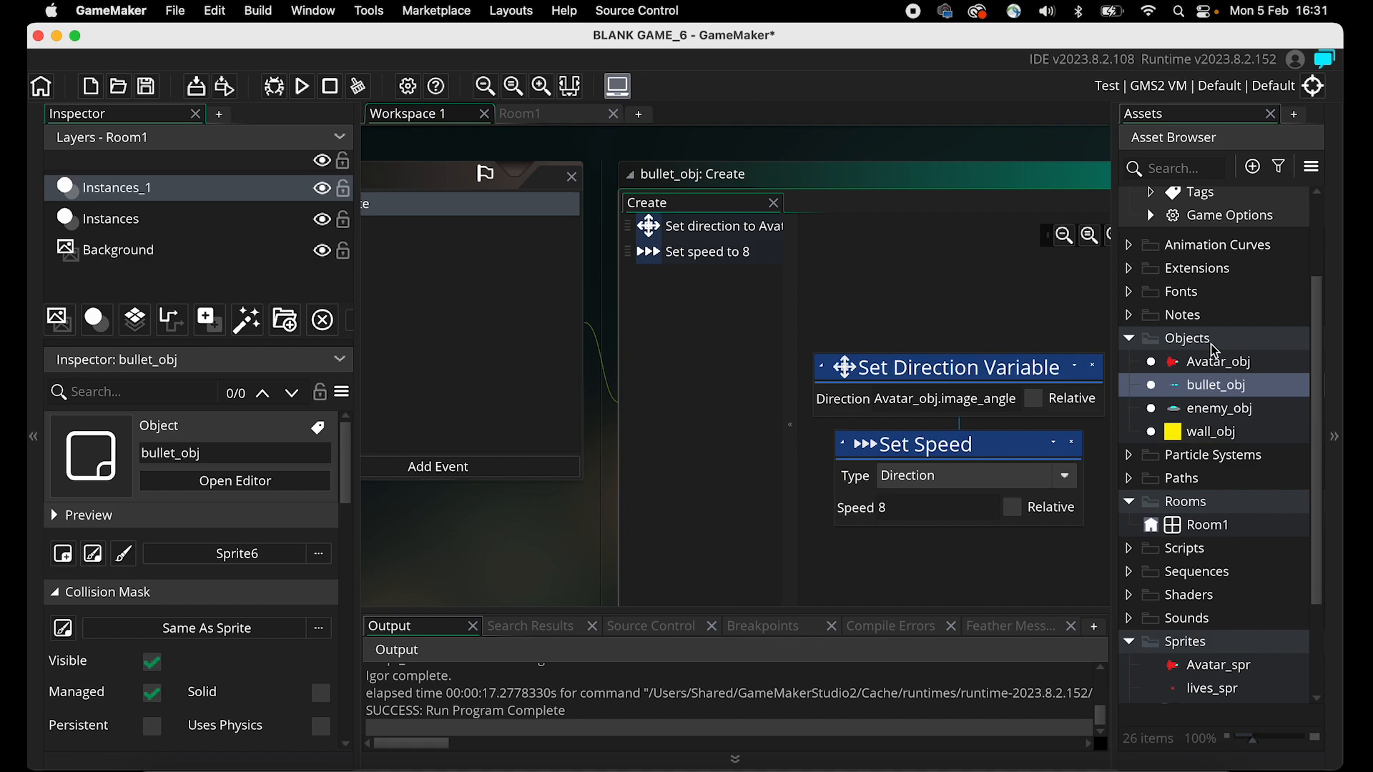
Open Avatar_obj and add a Global Left Down mouse event to it.
{"action": "double_click", "coordinate": [1199, 363]}
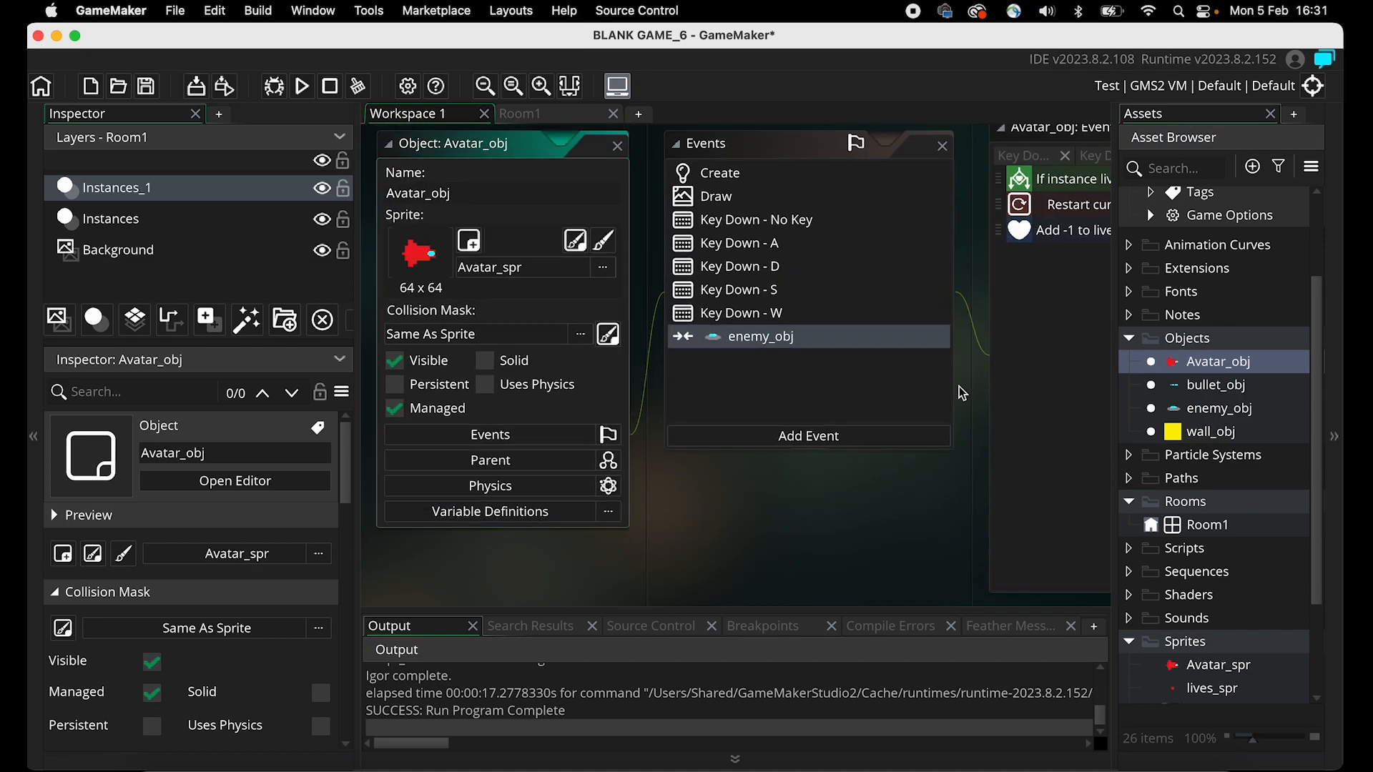
{"action": "left_click", "coordinate": [812, 442]}
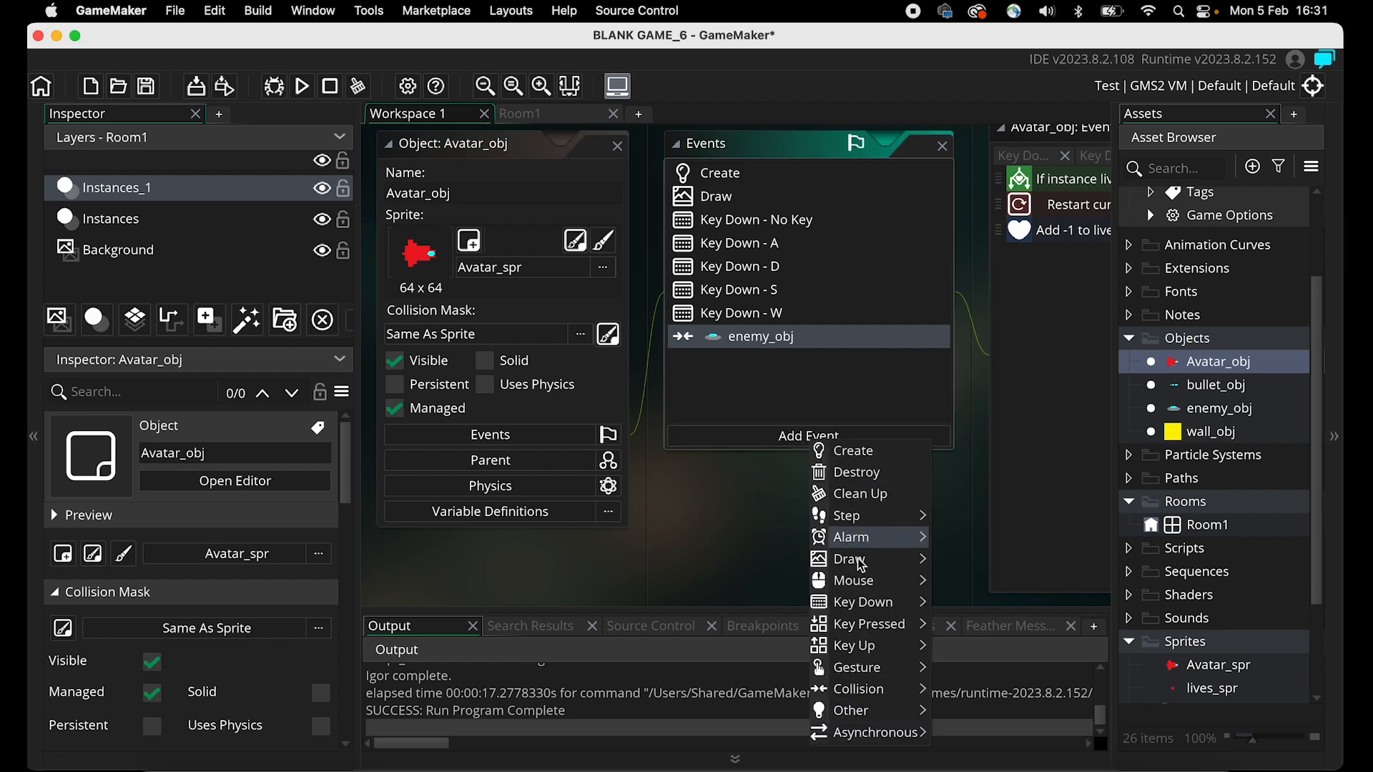
{"action": "mouse_move", "coordinate": [872, 585]}
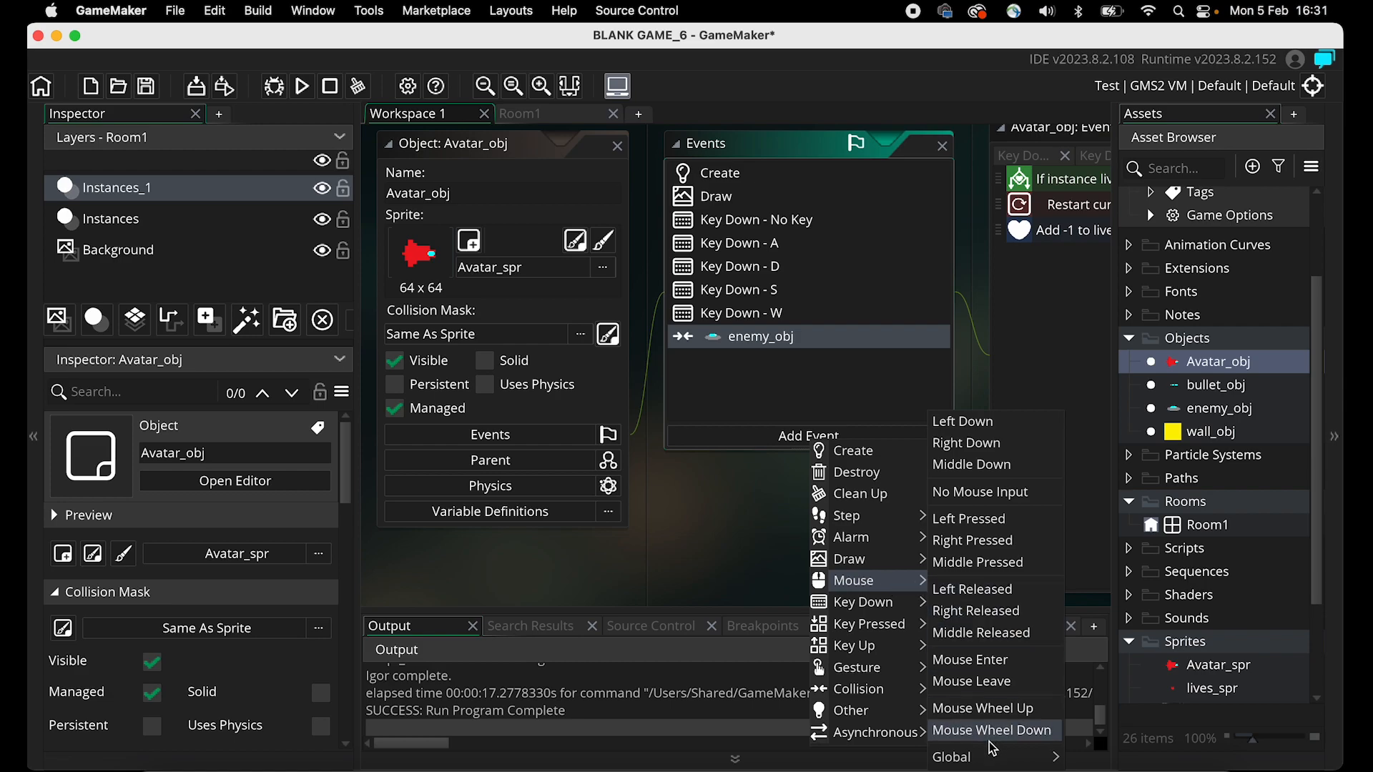
{"action": "mouse_move", "coordinate": [976, 757]}
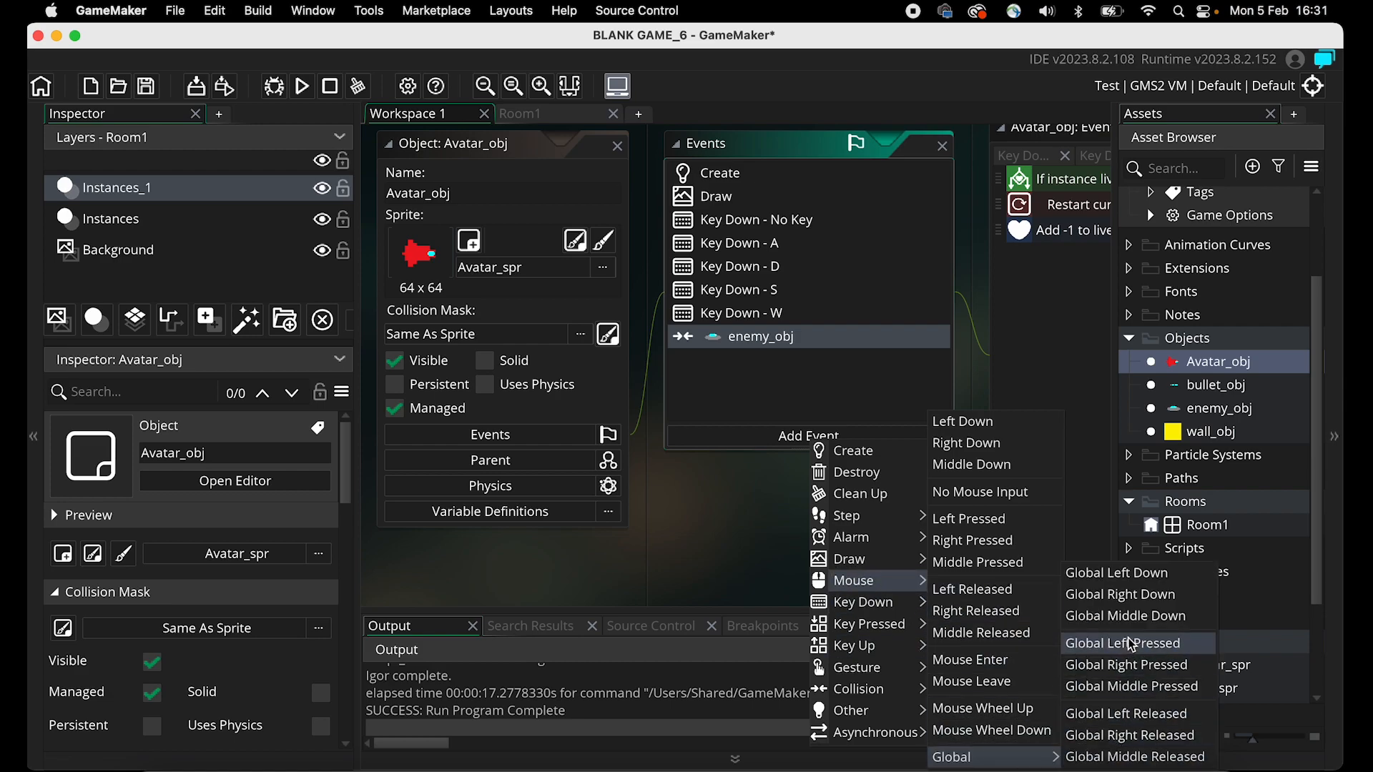
{"action": "left_click", "coordinate": [1129, 573]}
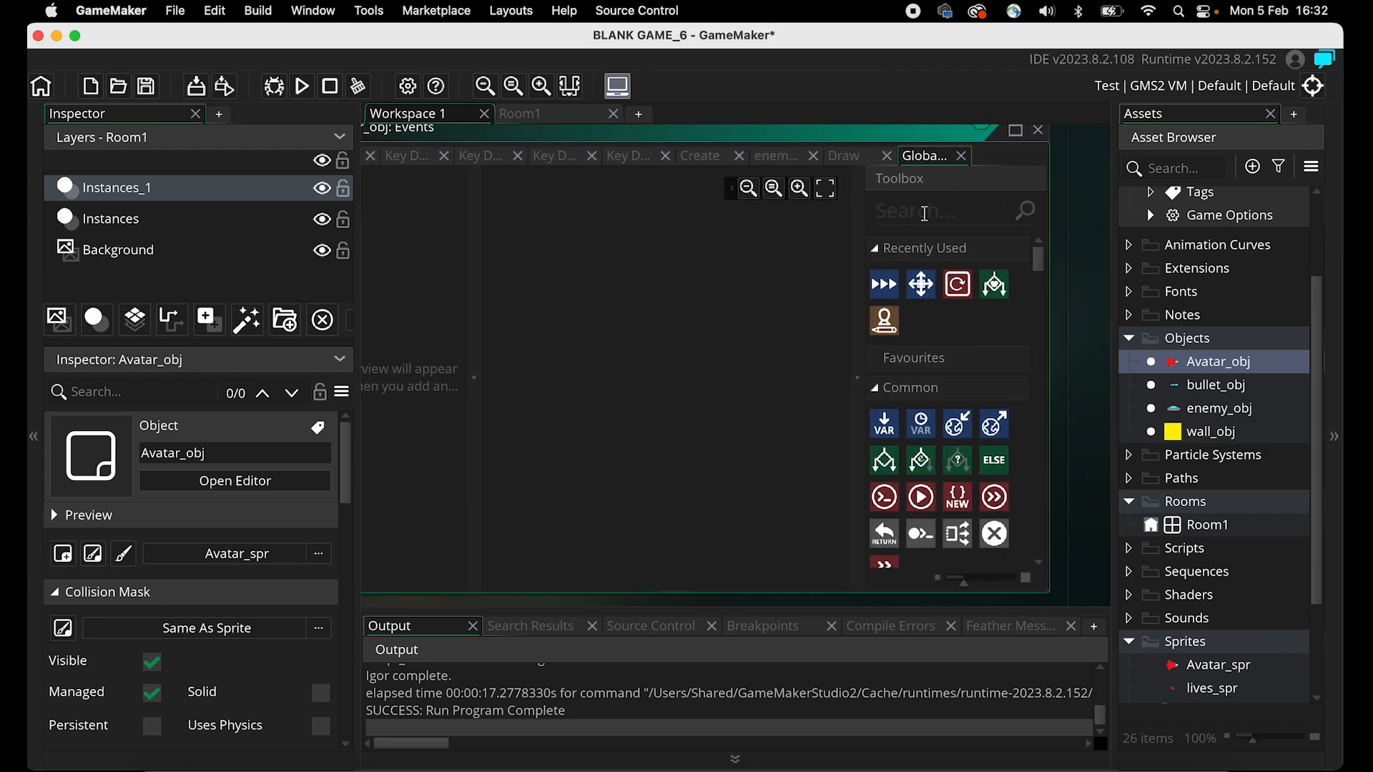
Add a Create Instance action to the Global Left Down event and choose bullet_obj as its object.
{"action": "left_click", "coordinate": [939, 199]}
{"action": "type", "text": "create"}
{"action": "left_click_drag", "start_coordinate": [885, 344], "coordinate": [738, 330]}
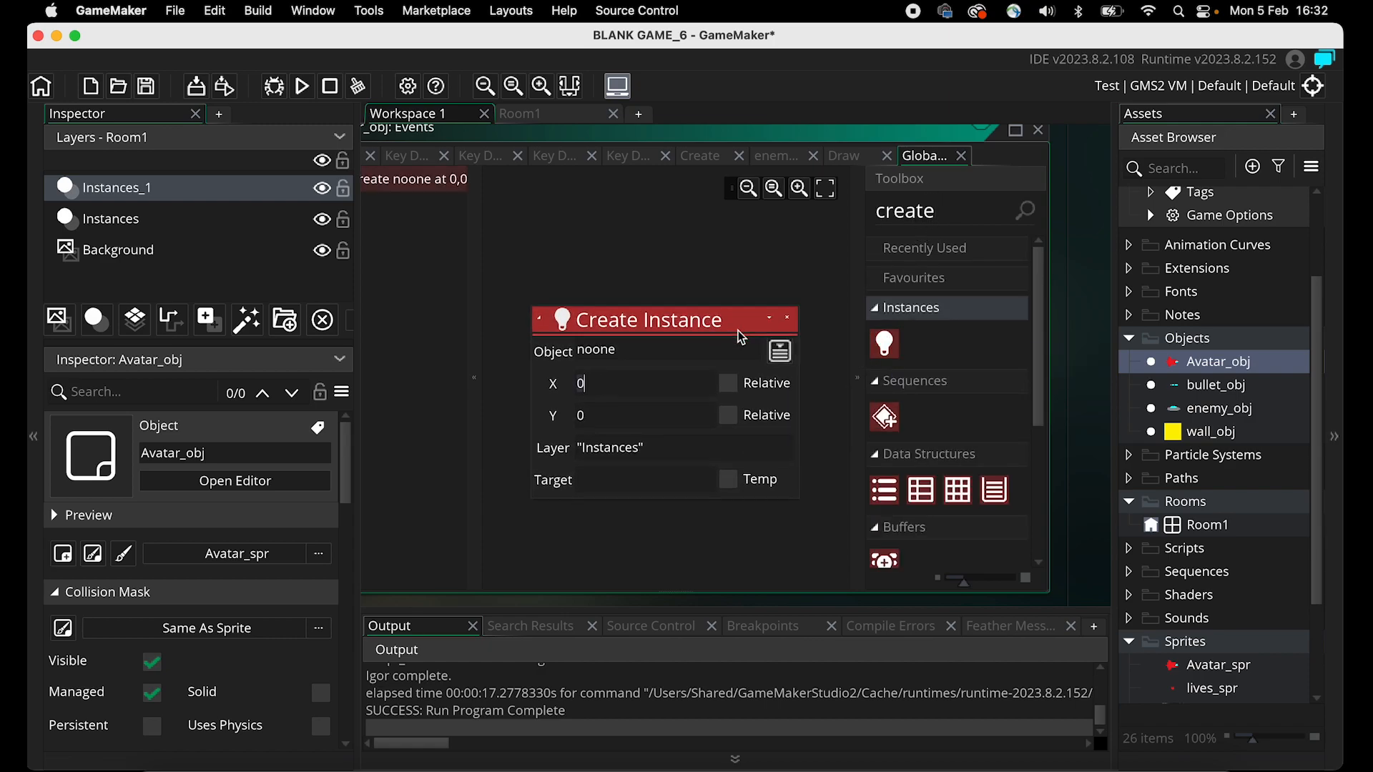
{"action": "left_click", "coordinate": [779, 351]}
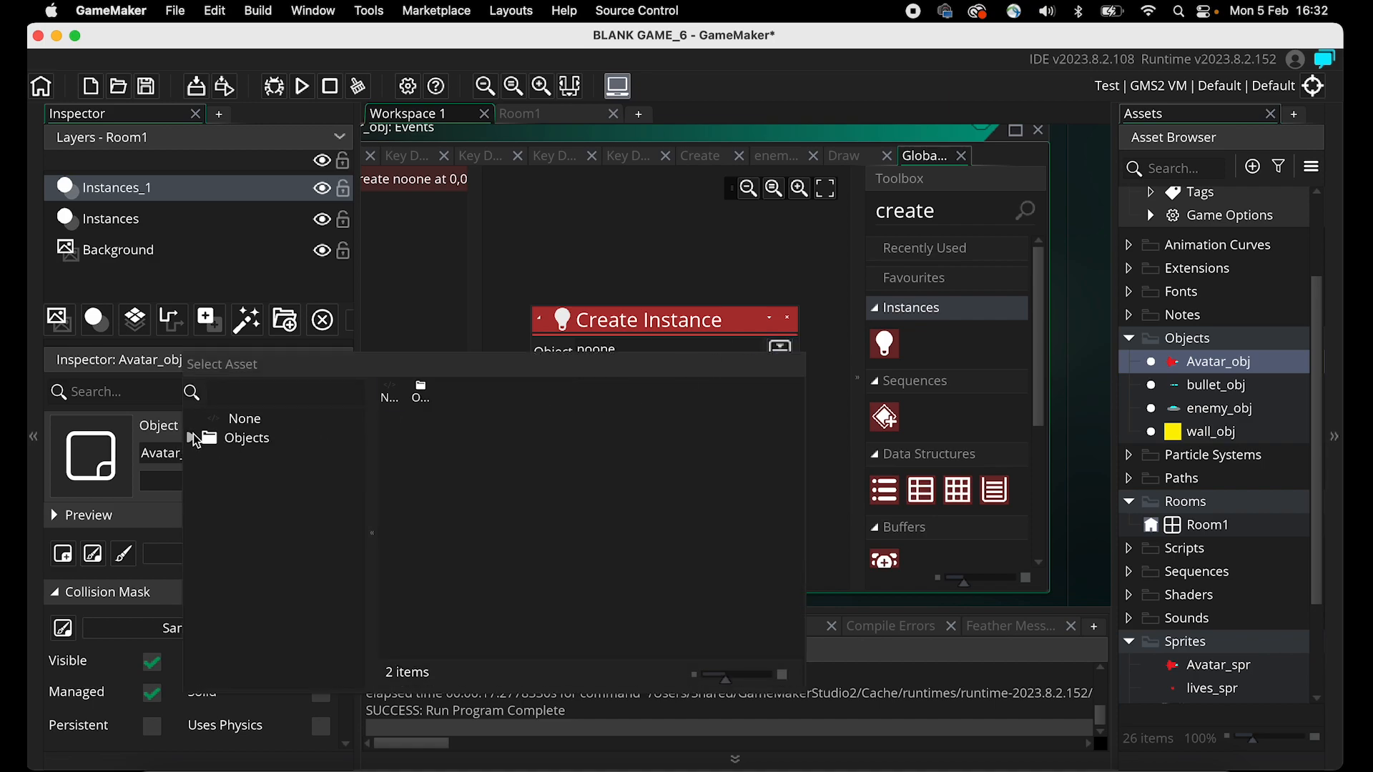
{"action": "left_click", "coordinate": [193, 438]}
{"action": "double_click", "coordinate": [266, 475]}
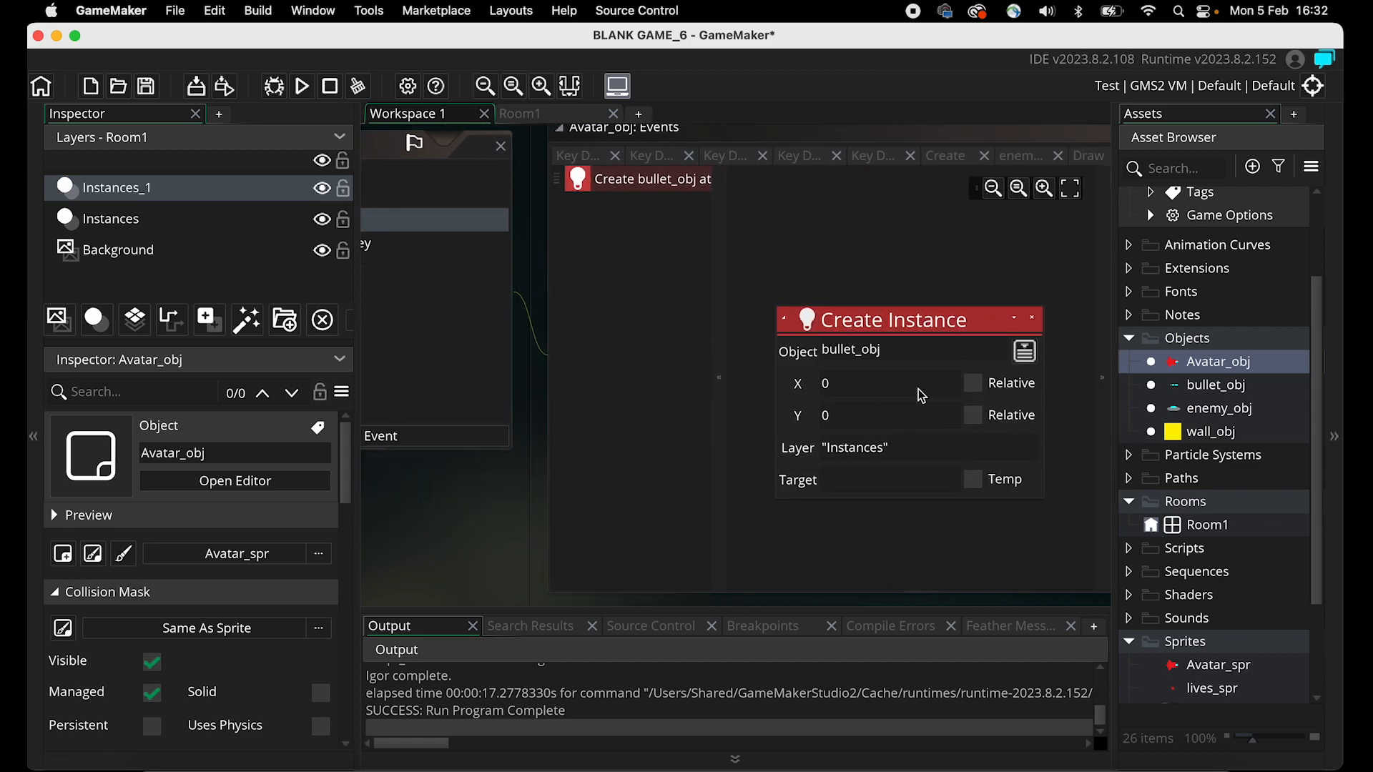
Make both the X and Y positions of the Create Instance action relative.
{"action": "left_click", "coordinate": [865, 384]}
{"action": "left_click", "coordinate": [863, 415]}
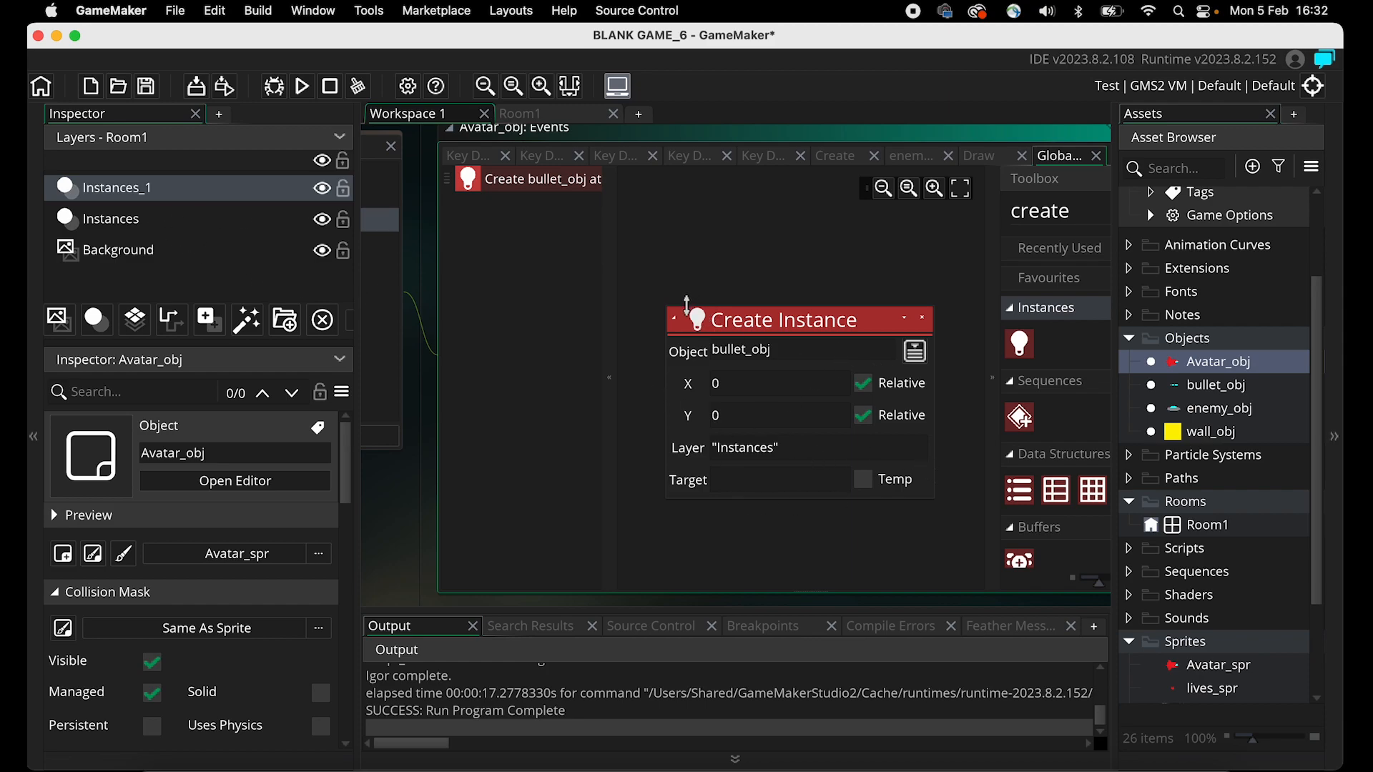
{"action": "scroll", "coordinate": [671, 276], "scroll_direction": "up", "scroll_amount": 1, "text": "ctrl"}
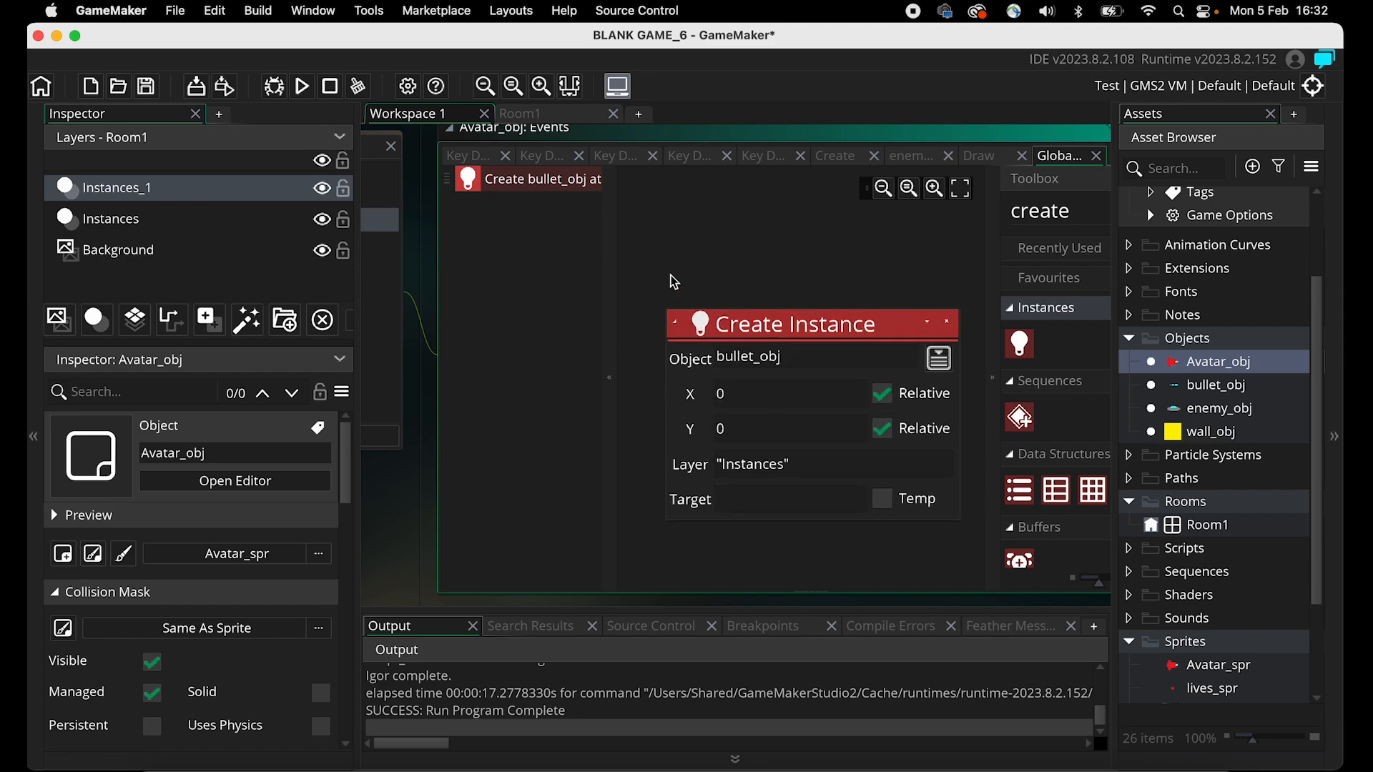
Run the game, test firing bullets while flying the ship in different directions, and close the game window.
{"action": "left_click", "coordinate": [301, 87]}
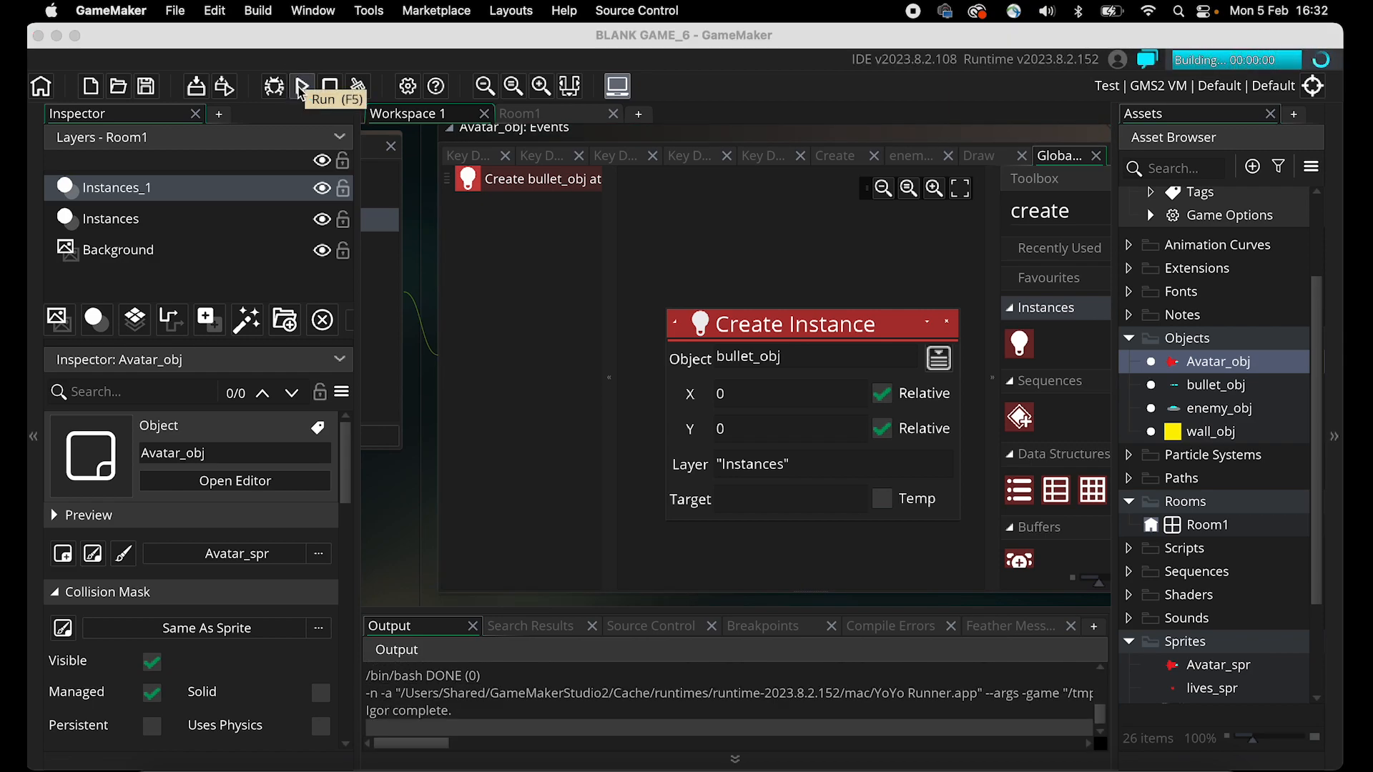
{"action": "key", "text": "space"}
{"action": "key", "text": "space"}
{"action": "key", "text": "space"}
{"action": "key", "text": "space"}
{"action": "key", "text": "space"}
{"action": "key", "text": "Left"}
{"action": "key", "text": "space"}
{"action": "key", "text": "Up"}
{"action": "key", "text": "space"}
{"action": "key", "text": "Left"}
{"action": "key", "text": "Down"}
{"action": "key", "text": "Right"}
{"action": "key", "text": "space"}
{"action": "key", "text": "space"}
{"action": "key", "text": "space"}
{"action": "key", "text": "Left"}
{"action": "key", "text": "Up"}
{"action": "key", "text": "space"}
{"action": "key", "text": "Down"}
{"action": "key", "text": "Right"}
{"action": "key", "text": "space"}
{"action": "key", "text": "Left"}
{"action": "key", "text": "Right"}
{"action": "key", "text": "space"}
{"action": "key", "text": "Down"}
{"action": "key", "text": "space"}
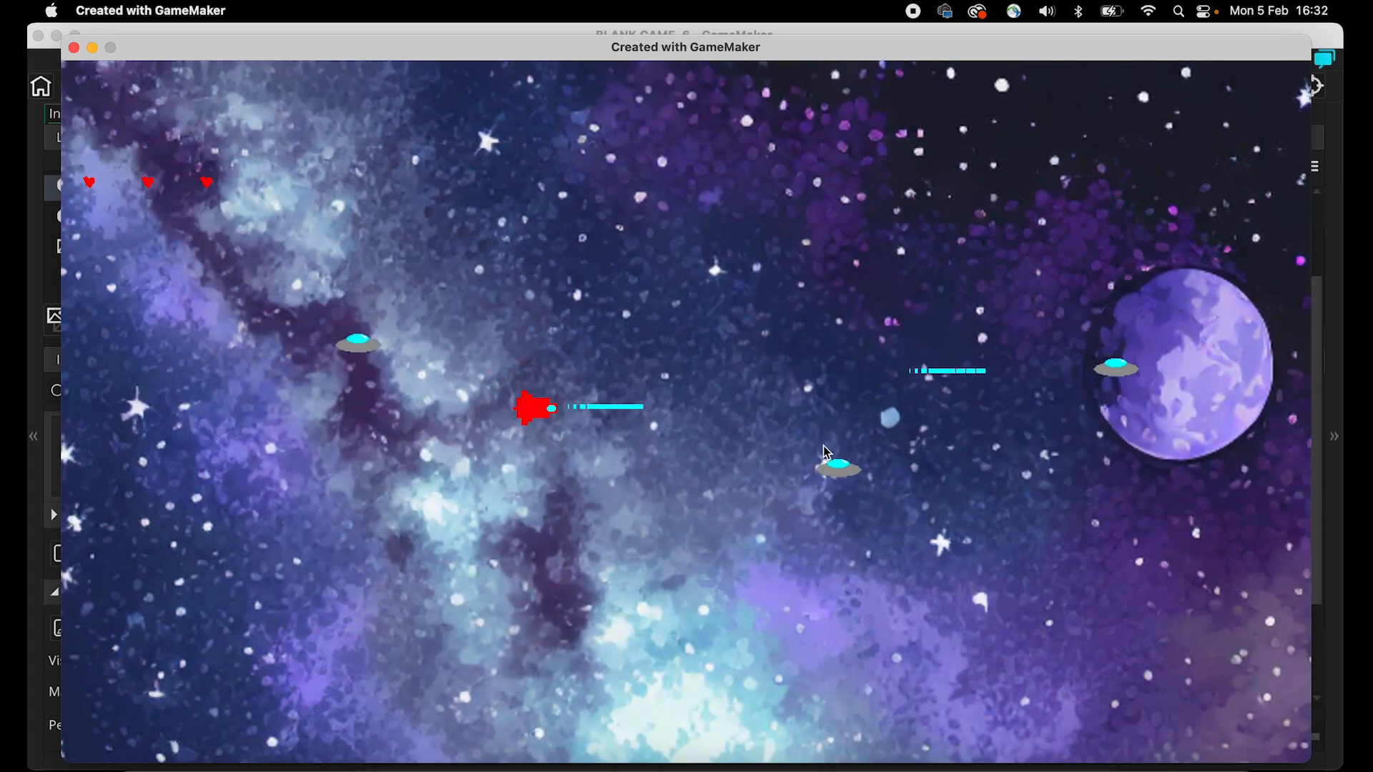
{"action": "key", "text": "Up"}
{"action": "key", "text": "Down"}
{"action": "key", "text": "space"}
{"action": "key", "text": "Right"}
{"action": "key", "text": "space"}
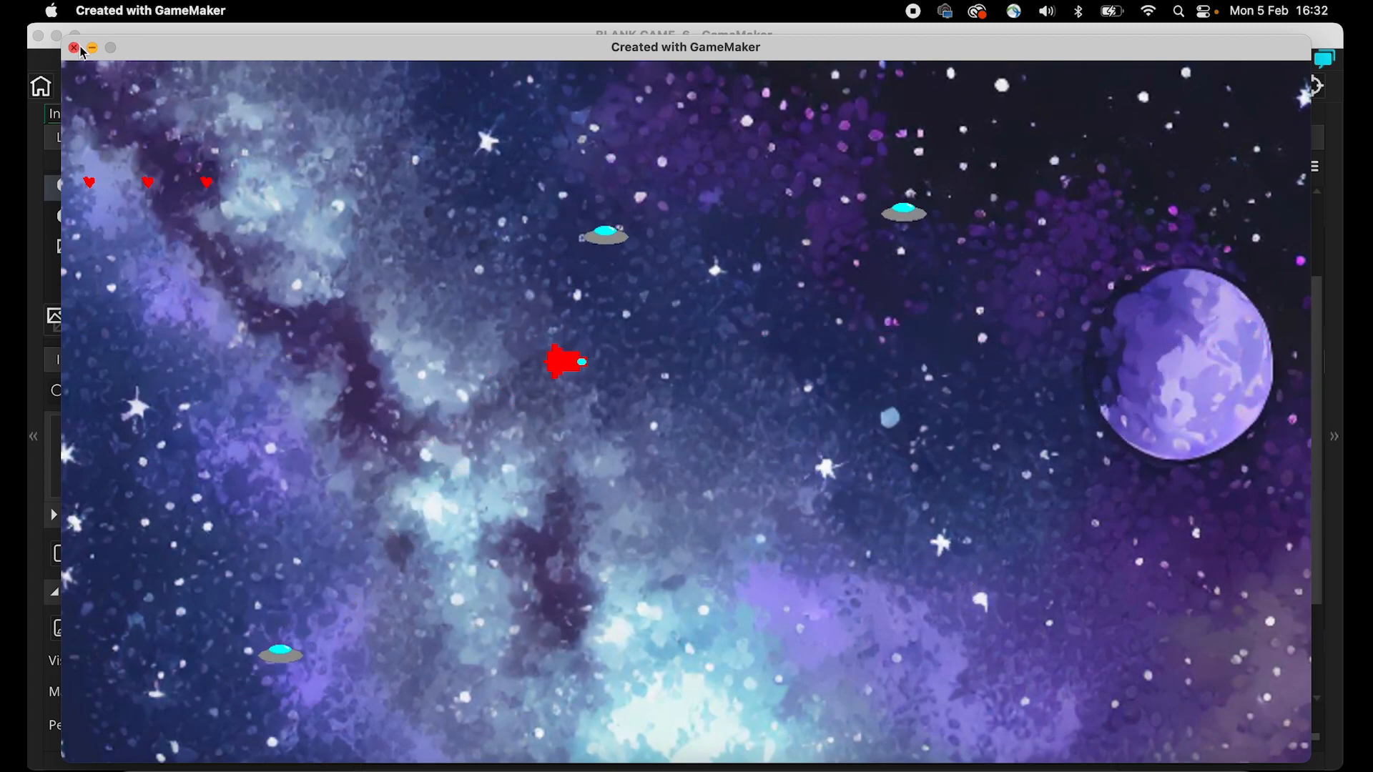
{"action": "left_click", "coordinate": [74, 48]}
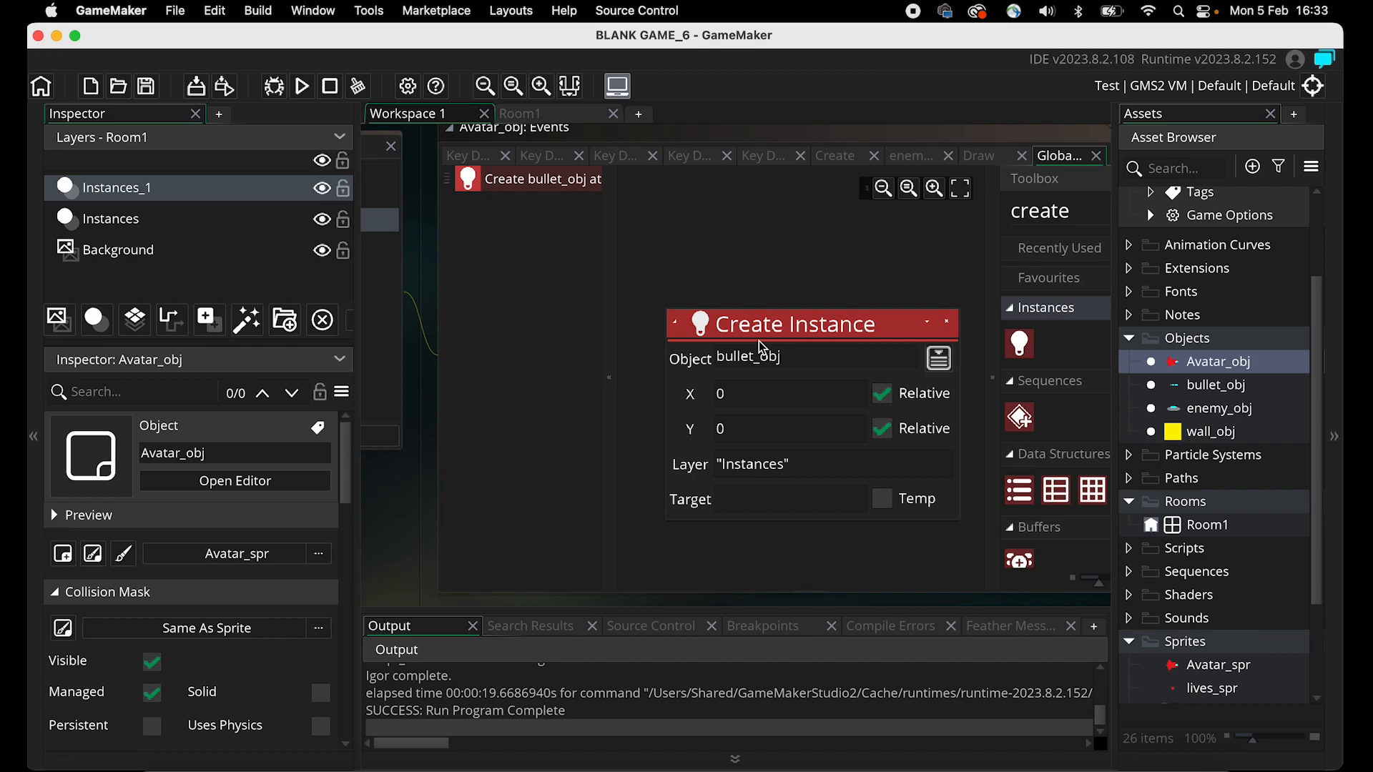
{"action": "scroll", "coordinate": [568, 256], "scroll_direction": "left", "scroll_amount": 10}
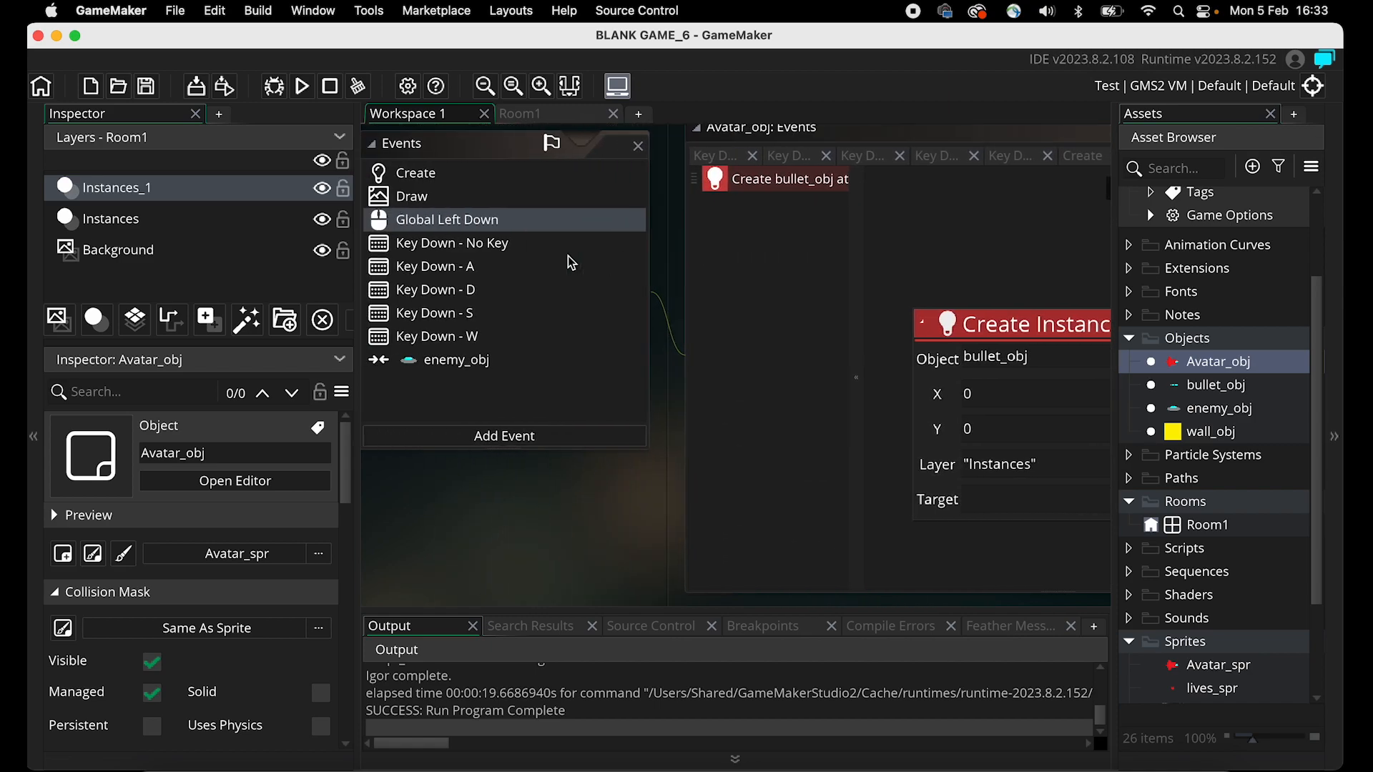
Add a Step event to Avatar_obj.
{"action": "scroll", "coordinate": [568, 256], "scroll_direction": "right", "scroll_amount": 2}
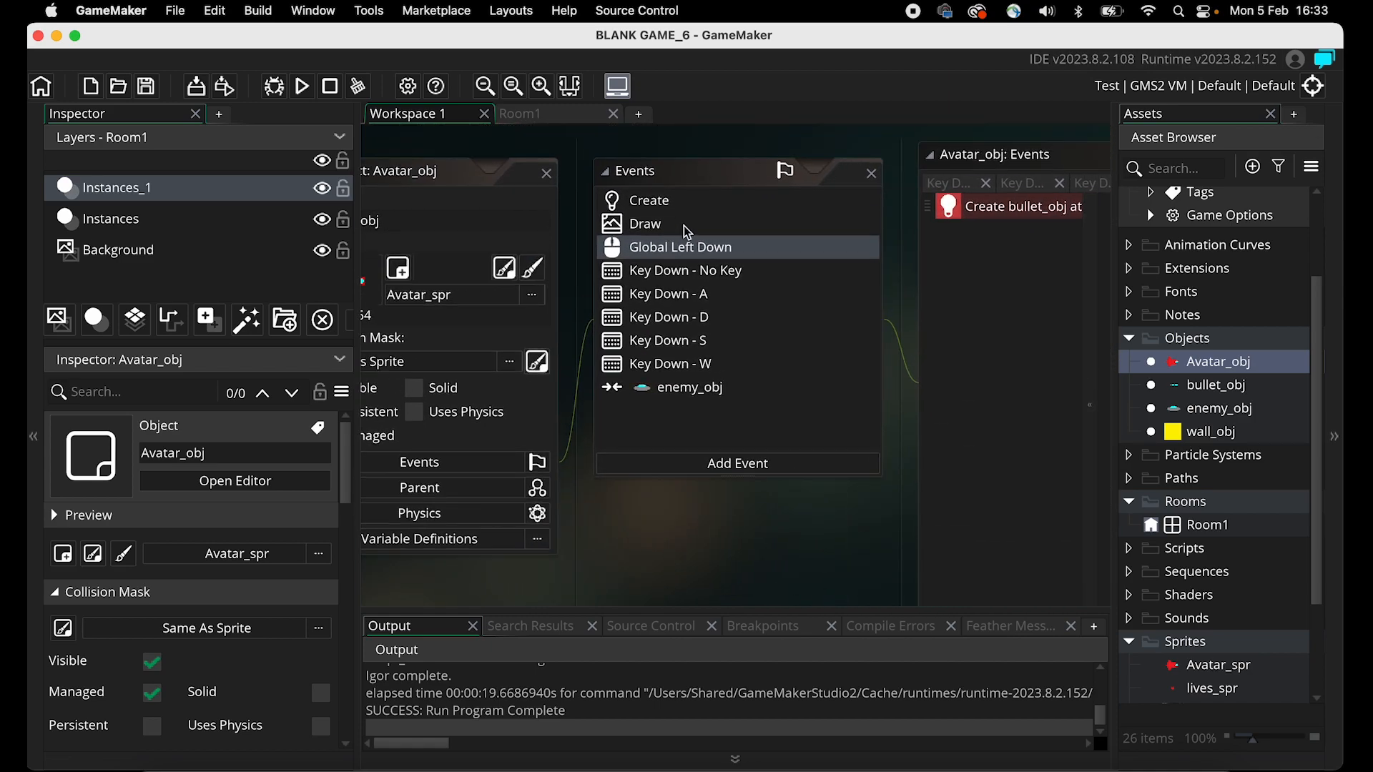
{"action": "left_click", "coordinate": [691, 465]}
{"action": "mouse_move", "coordinate": [804, 242]}
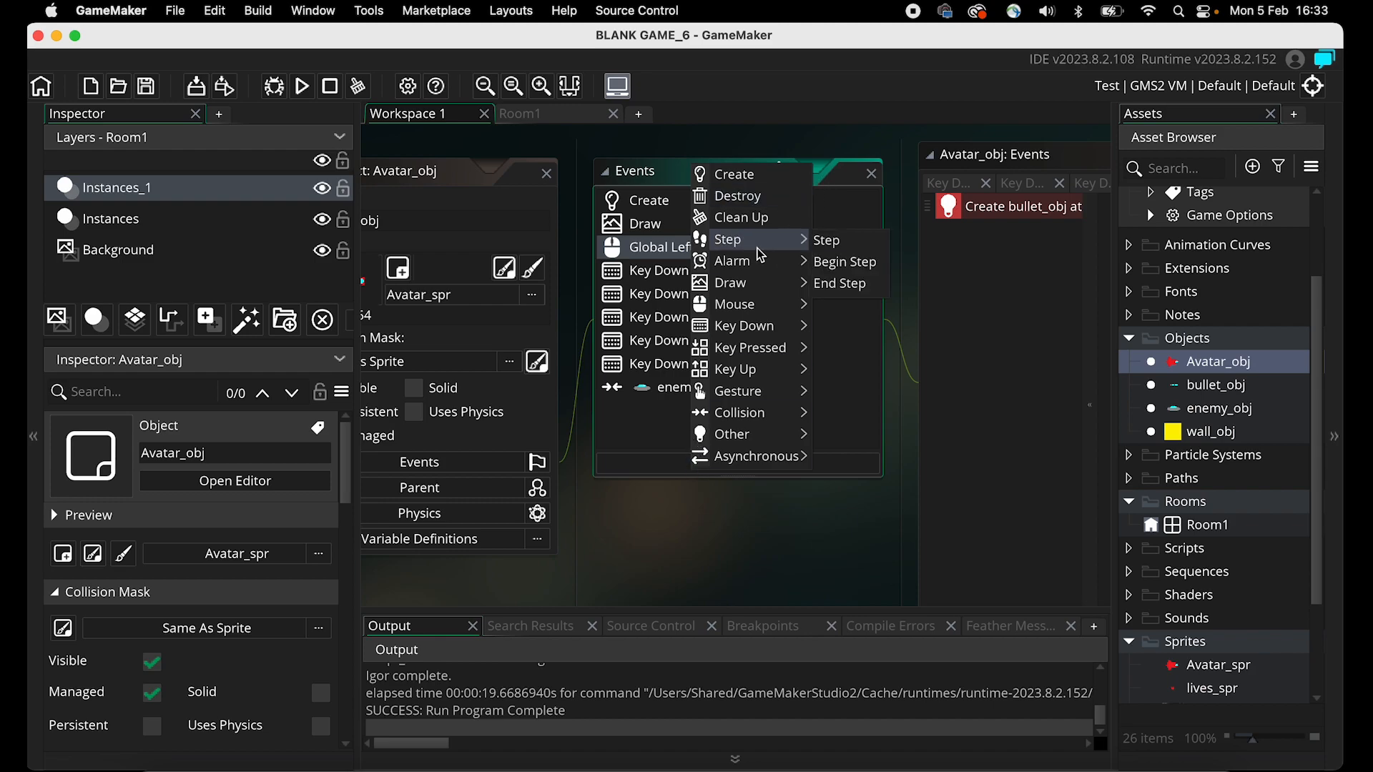
{"action": "left_click", "coordinate": [828, 243]}
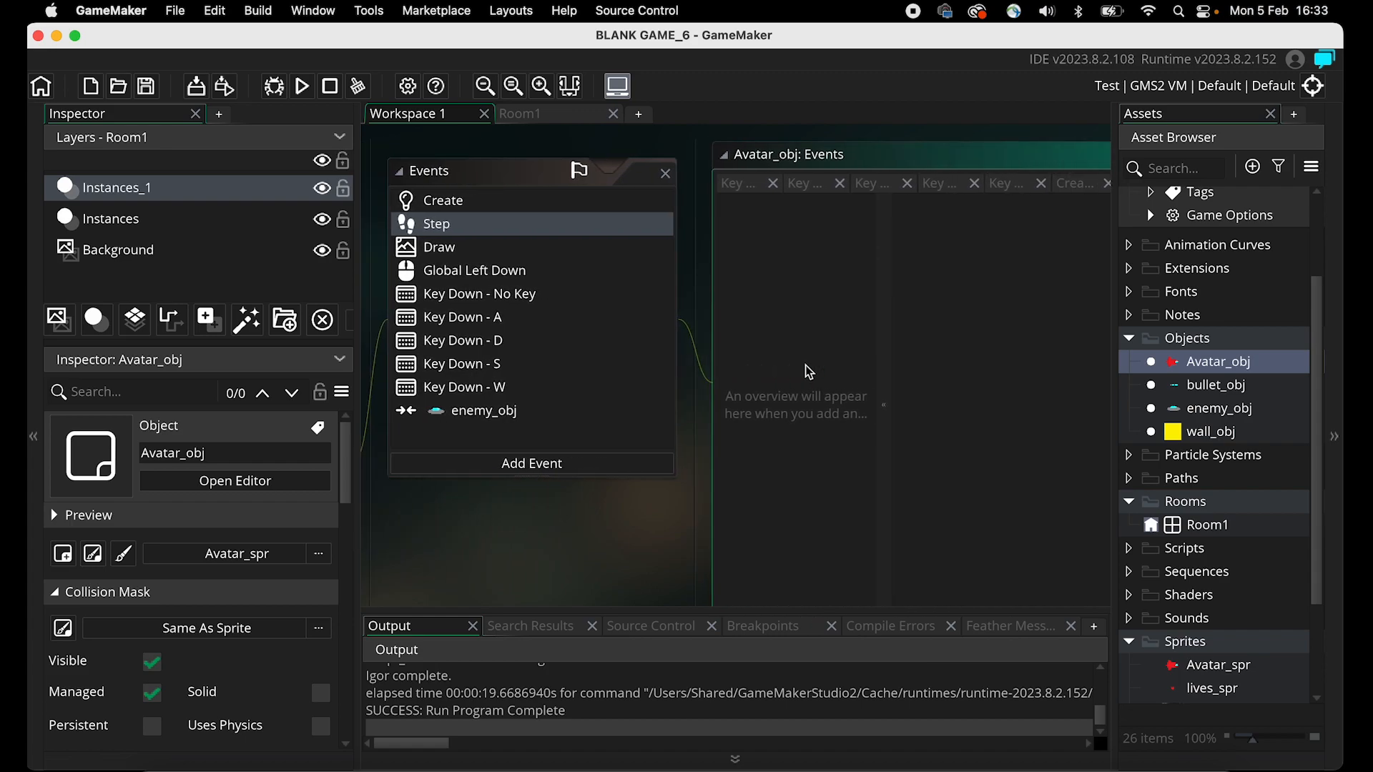
Search the toolbox for code actions and add an Execute Code action to Avatar_obj's Step event.
{"action": "type", "text": "ex"}
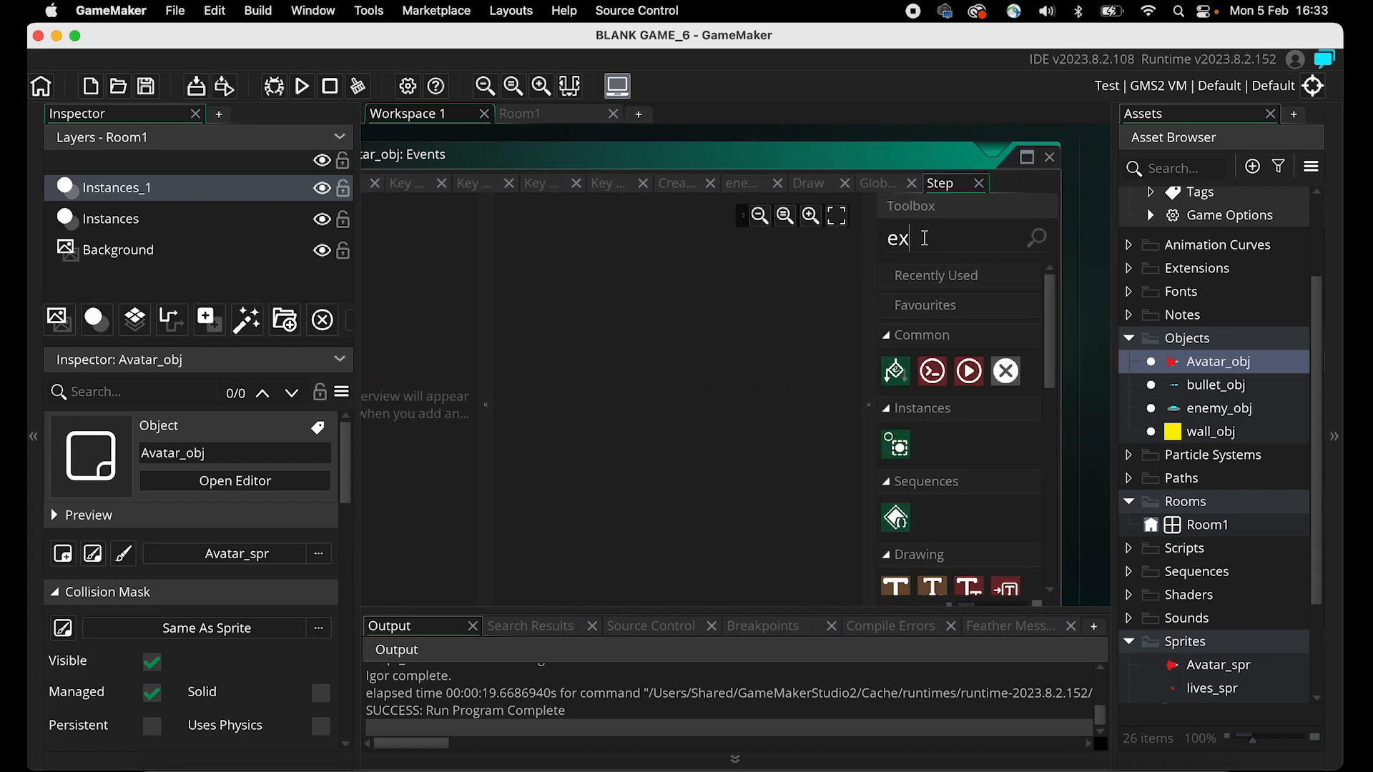
{"action": "key", "text": "BackSpace"}
{"action": "key", "text": "BackSpace"}
{"action": "type", "text": "code"}
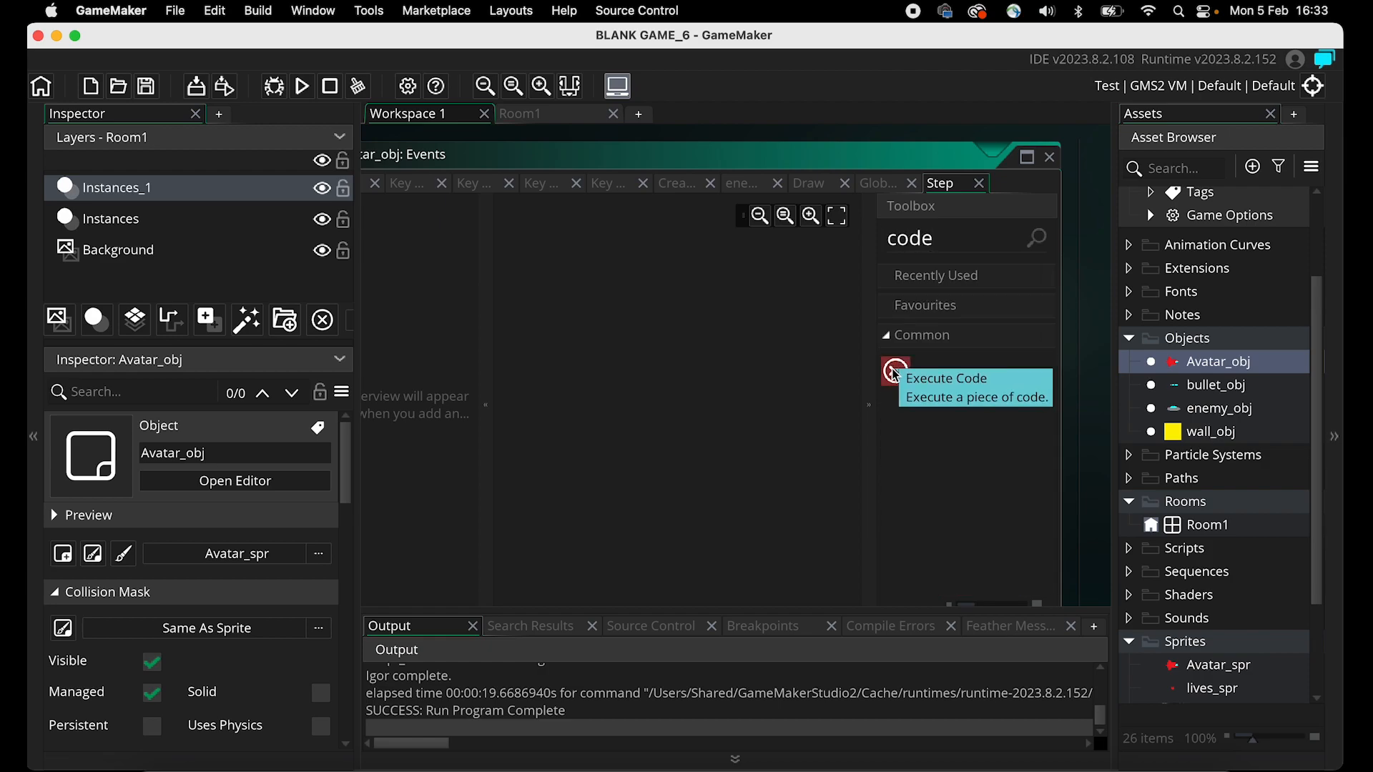
{"action": "left_click_drag", "start_coordinate": [896, 373], "coordinate": [705, 311]}
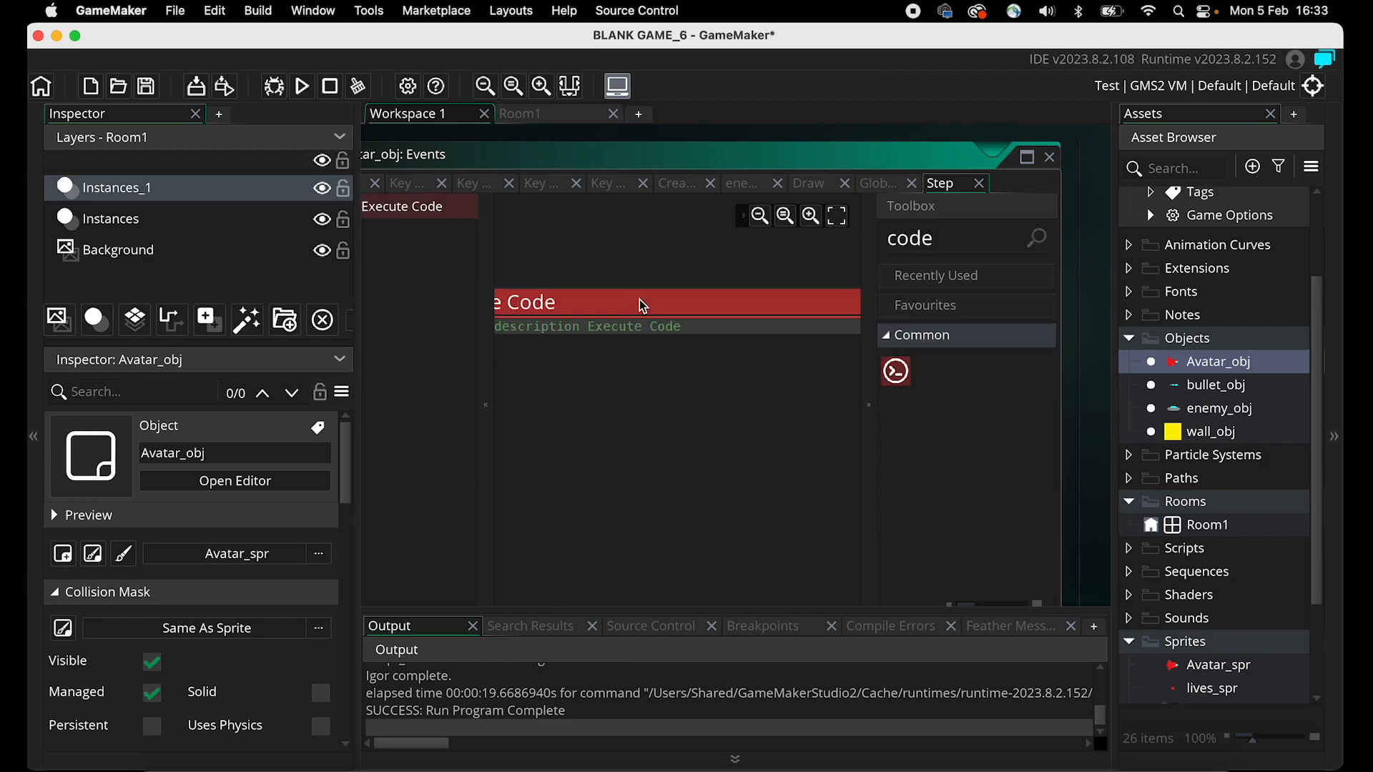
Write image_angle=point_direction(x,y,mouse_x,mouse_y) in the Step event's Execute Code block.
{"action": "left_click", "coordinate": [549, 345]}
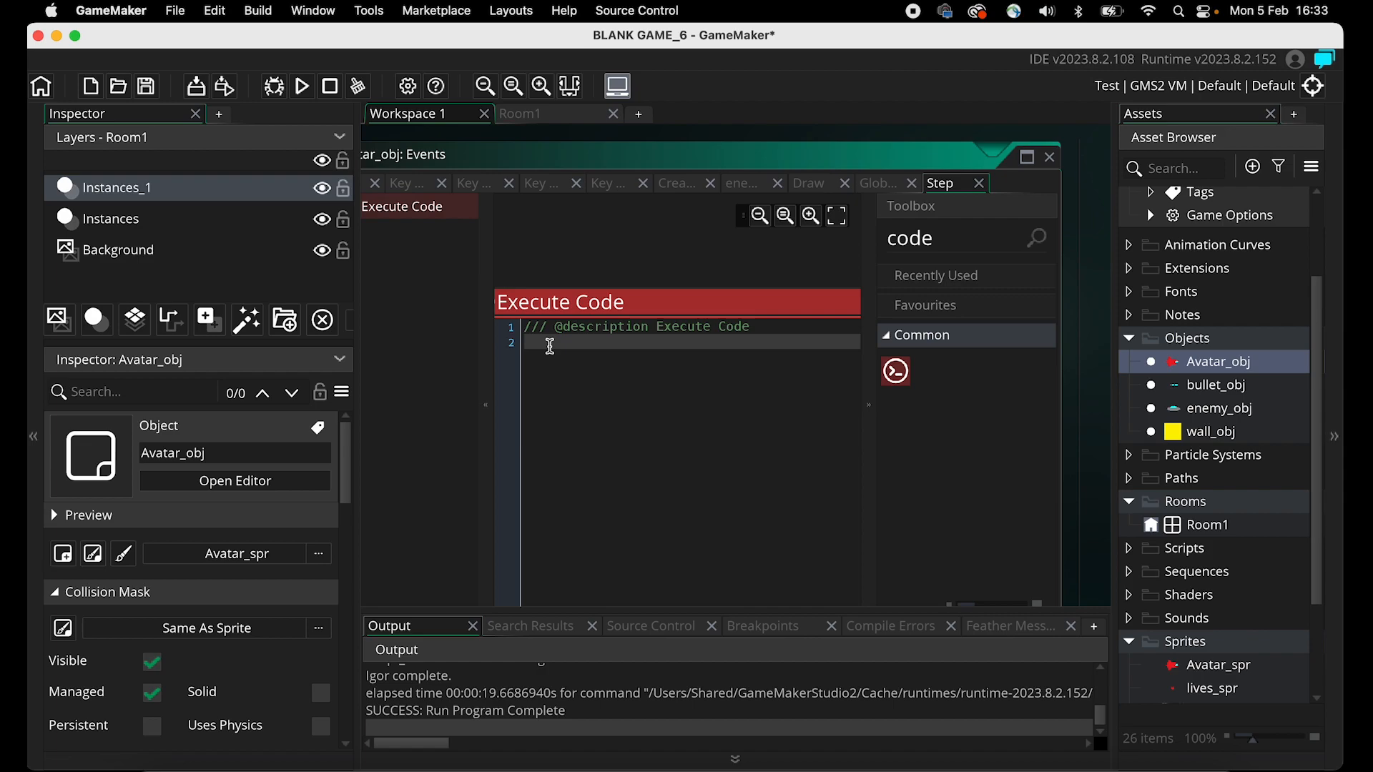
{"action": "type", "text": "image_angle=point.directio"}
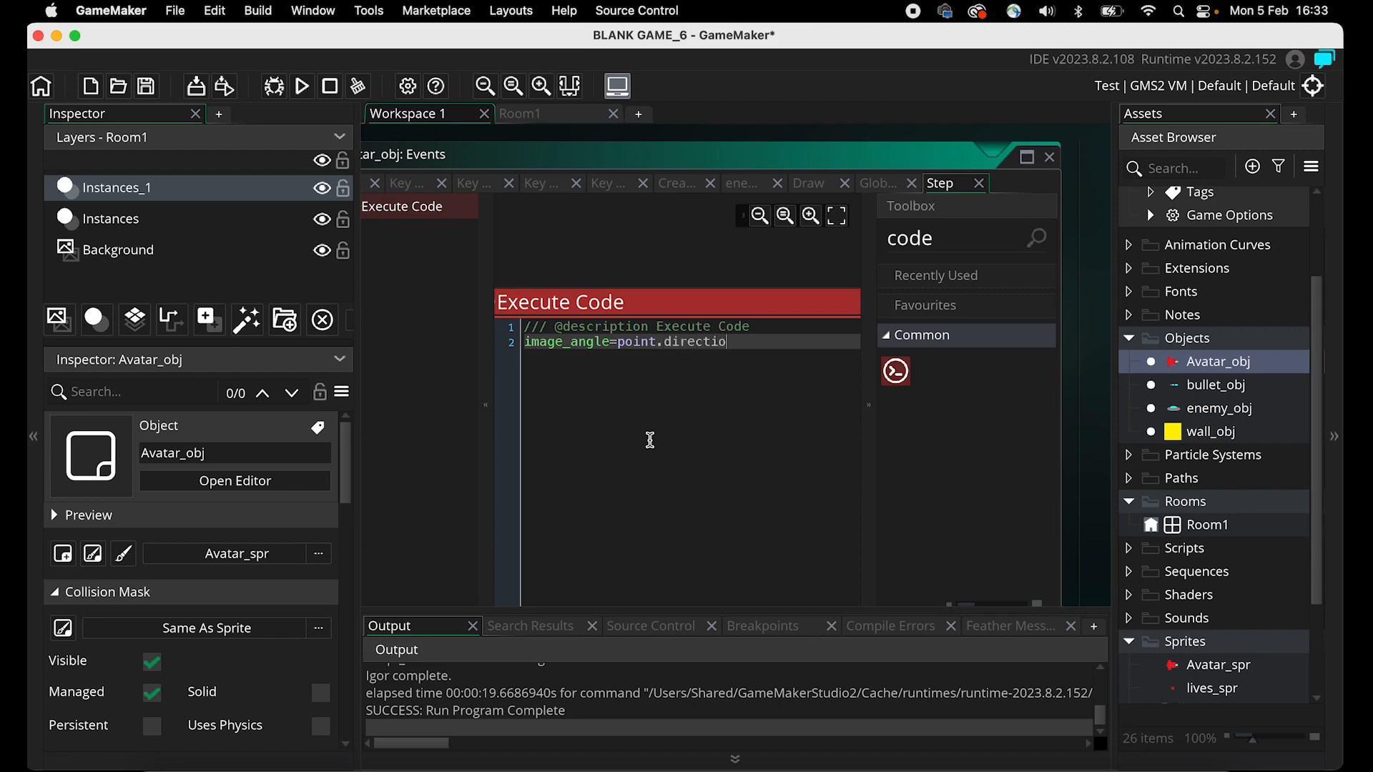
{"action": "key", "text": "BackSpace"}
{"action": "key", "text": "BackSpace"}
{"action": "key", "text": "BackSpace"}
{"action": "key", "text": "BackSpace"}
{"action": "key", "text": "BackSpace"}
{"action": "key", "text": "BackSpace"}
{"action": "key", "text": "BackSpace"}
{"action": "key", "text": "BackSpace"}
{"action": "type", "text": "direction(x,y,mouse_x,mouse_y)"}
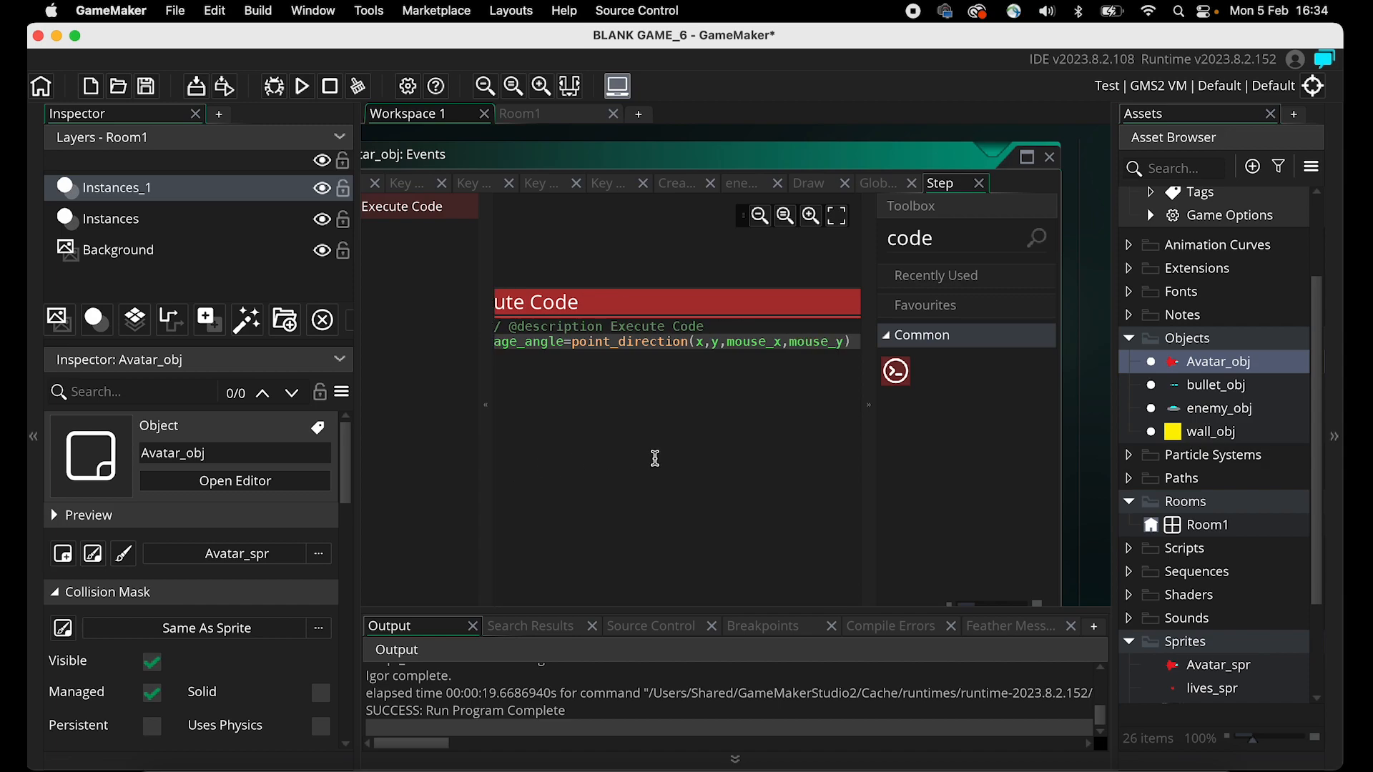
{"action": "left_click_drag", "start_coordinate": [1061, 347], "coordinate": [1110, 347]}
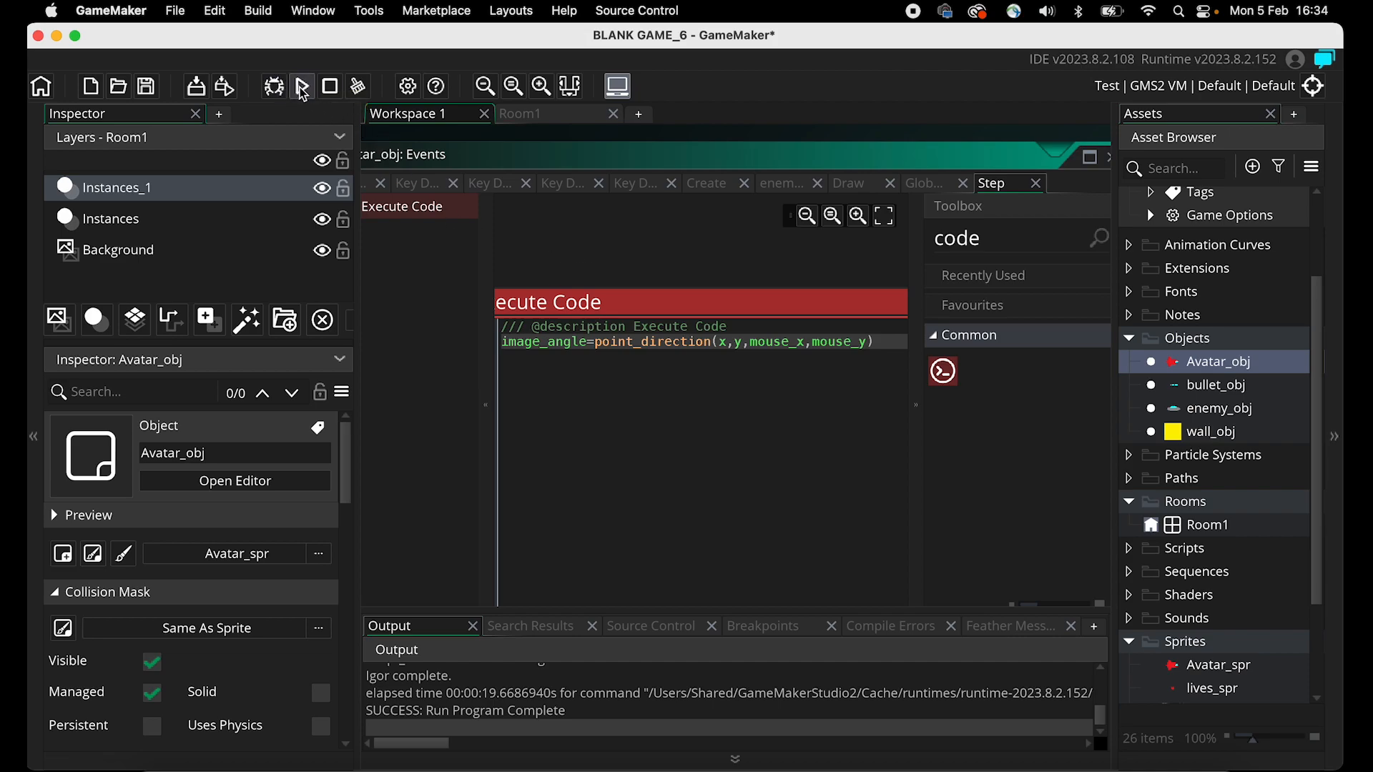
Save and run the game, test the ship turning towards the mouse while moving and firing, and close the game window.
{"action": "left_click", "coordinate": [160, 86]}
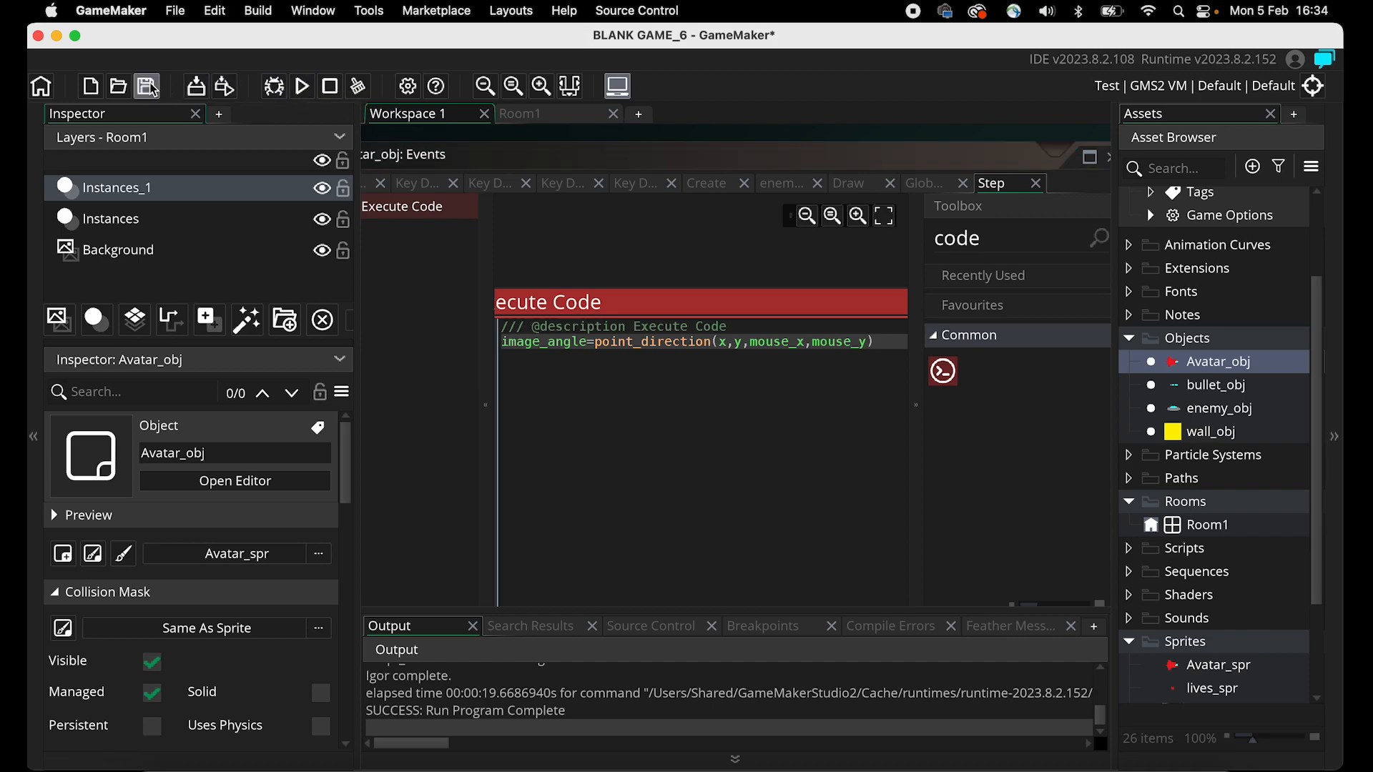
{"action": "left_click", "coordinate": [301, 93]}
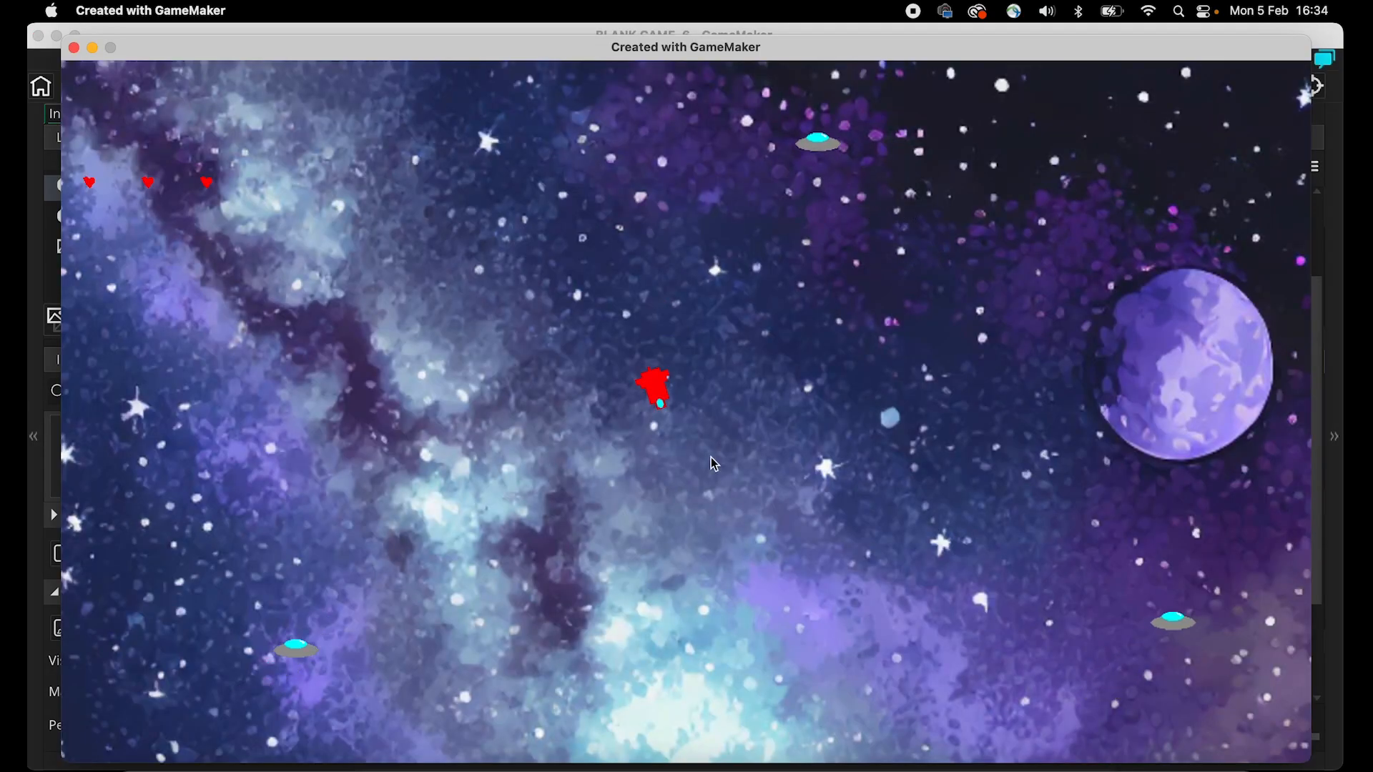
{"action": "key", "text": "w"}
{"action": "key", "text": "d"}
{"action": "key", "text": "s"}
{"action": "key", "text": "a"}
{"action": "left_click", "coordinate": [436, 229]}
{"action": "left_click", "coordinate": [327, 370]}
{"action": "left_click", "coordinate": [560, 474]}
{"action": "left_click", "coordinate": [674, 423]}
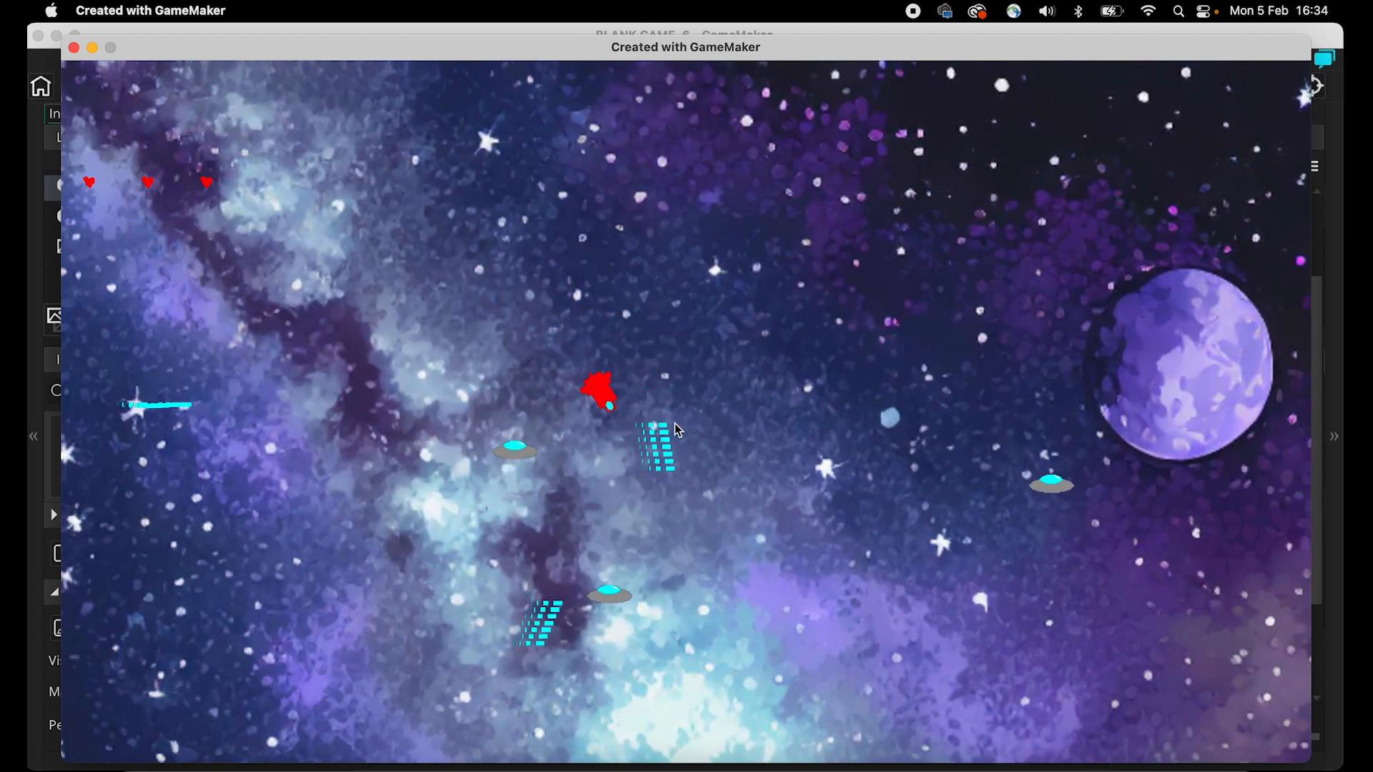
{"action": "left_click", "coordinate": [677, 332]}
{"action": "left_click", "coordinate": [427, 334]}
{"action": "left_click", "coordinate": [418, 324]}
{"action": "left_click", "coordinate": [469, 243]}
{"action": "left_click", "coordinate": [602, 174]}
{"action": "key", "text": "a"}
{"action": "left_click", "coordinate": [458, 232]}
{"action": "left_click", "coordinate": [382, 305]}
{"action": "left_click", "coordinate": [382, 420]}
{"action": "key", "text": "s"}
{"action": "left_click", "coordinate": [676, 516]}
{"action": "left_click", "coordinate": [599, 513]}
{"action": "left_click", "coordinate": [499, 495]}
{"action": "left_click", "coordinate": [500, 496]}
{"action": "left_click", "coordinate": [500, 496]}
{"action": "left_click", "coordinate": [500, 496]}
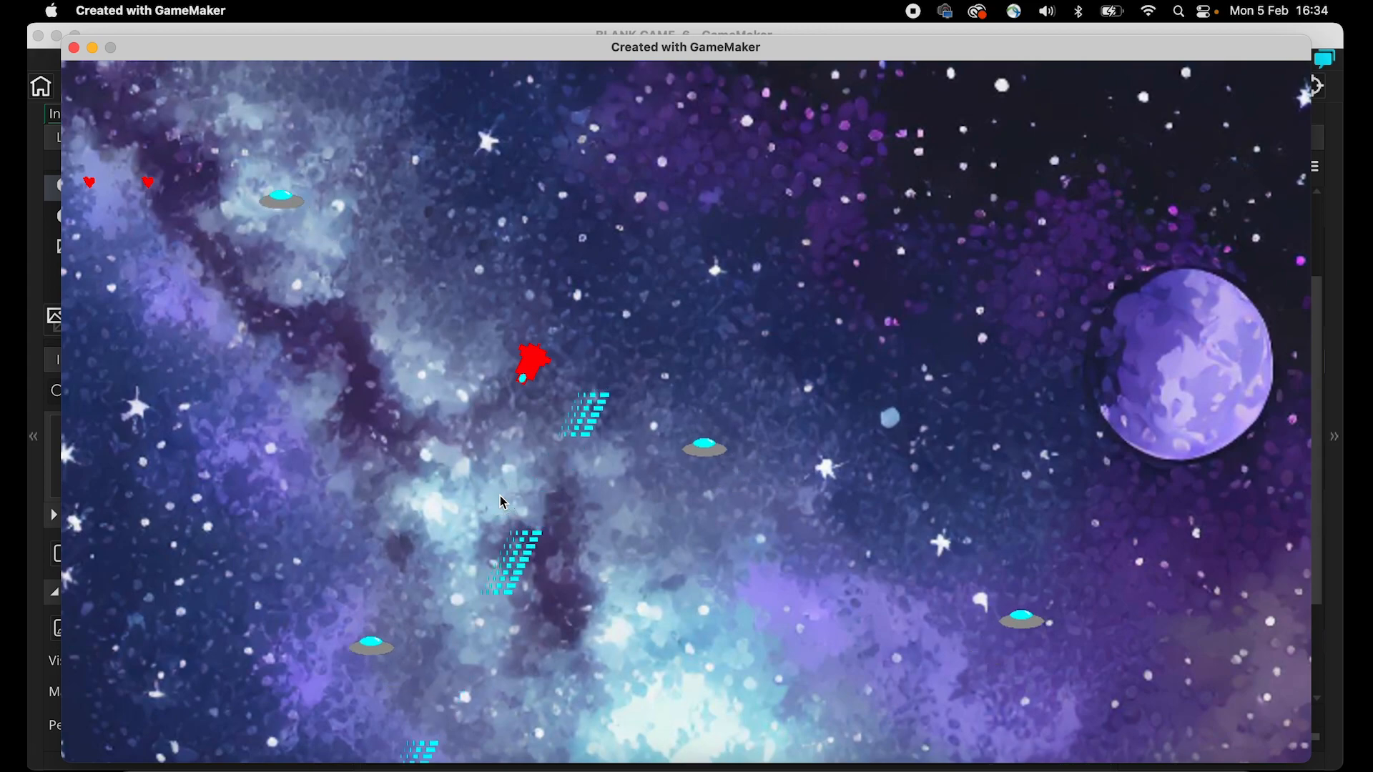
{"action": "left_click", "coordinate": [539, 504]}
{"action": "left_click", "coordinate": [578, 516]}
{"action": "left_click", "coordinate": [677, 464]}
{"action": "left_click", "coordinate": [788, 333]}
{"action": "left_click", "coordinate": [788, 333]}
{"action": "left_click", "coordinate": [790, 334]}
{"action": "left_click", "coordinate": [577, 258]}
{"action": "left_click", "coordinate": [436, 271]}
{"action": "left_click", "coordinate": [406, 415]}
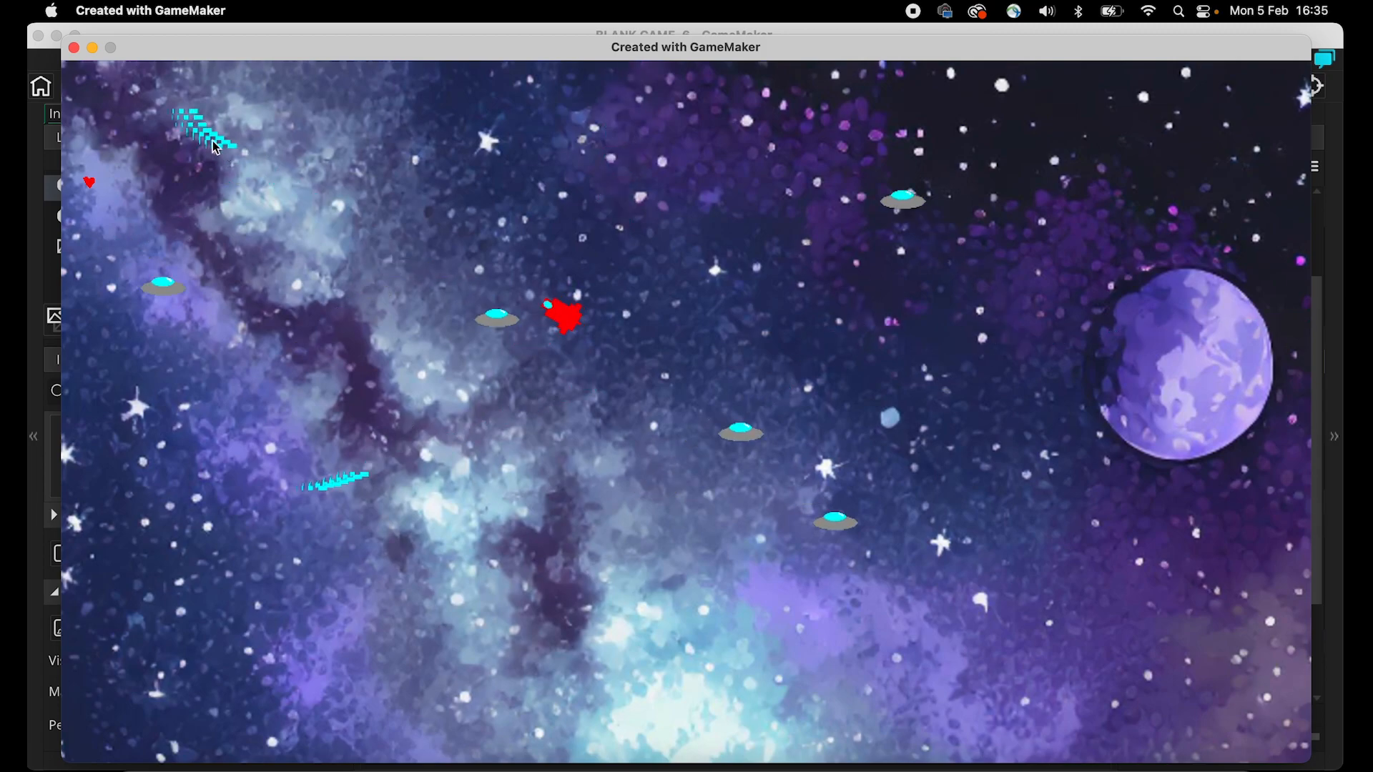
{"action": "left_click", "coordinate": [74, 47]}
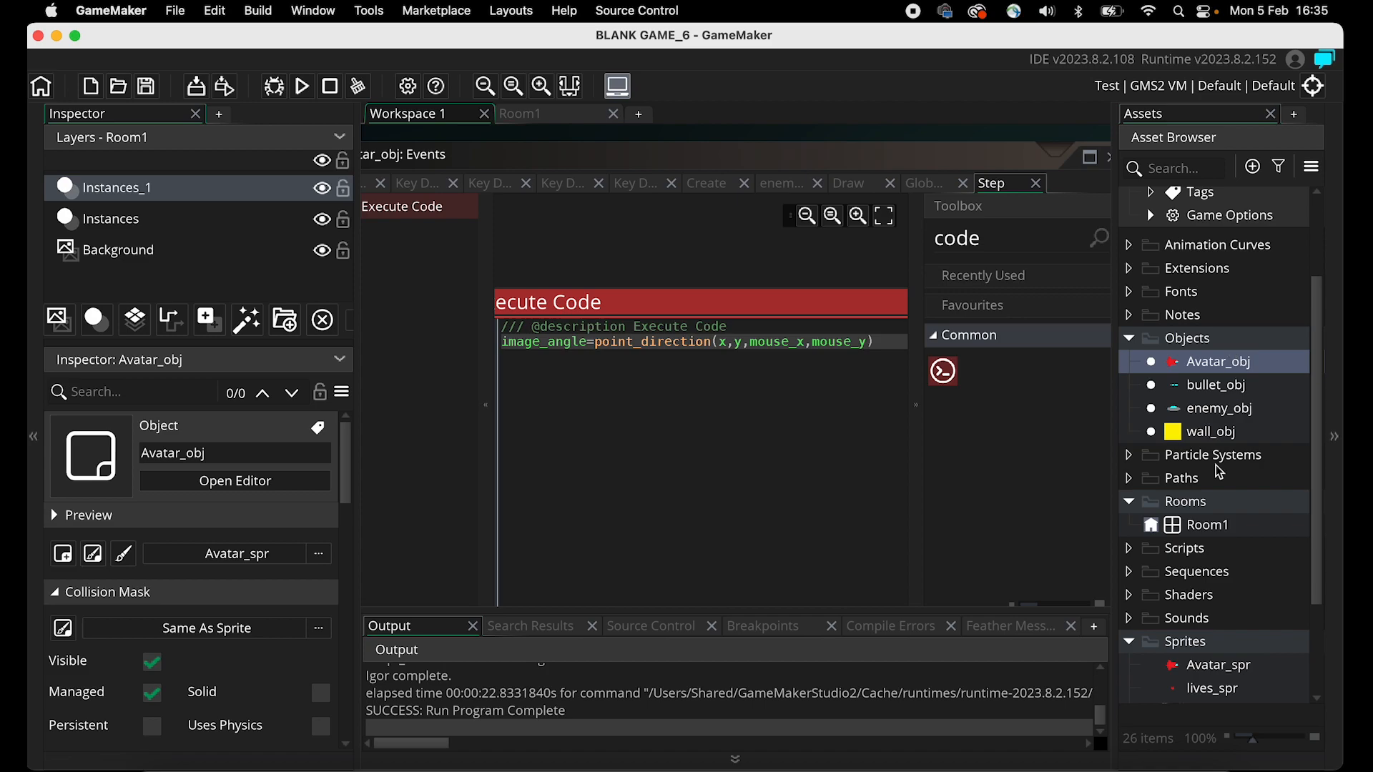
Open Avatar_spr, set its origin to Middle Centre, and expand its preview.
{"action": "left_click", "coordinate": [1203, 670]}
{"action": "double_click", "coordinate": [1178, 671]}
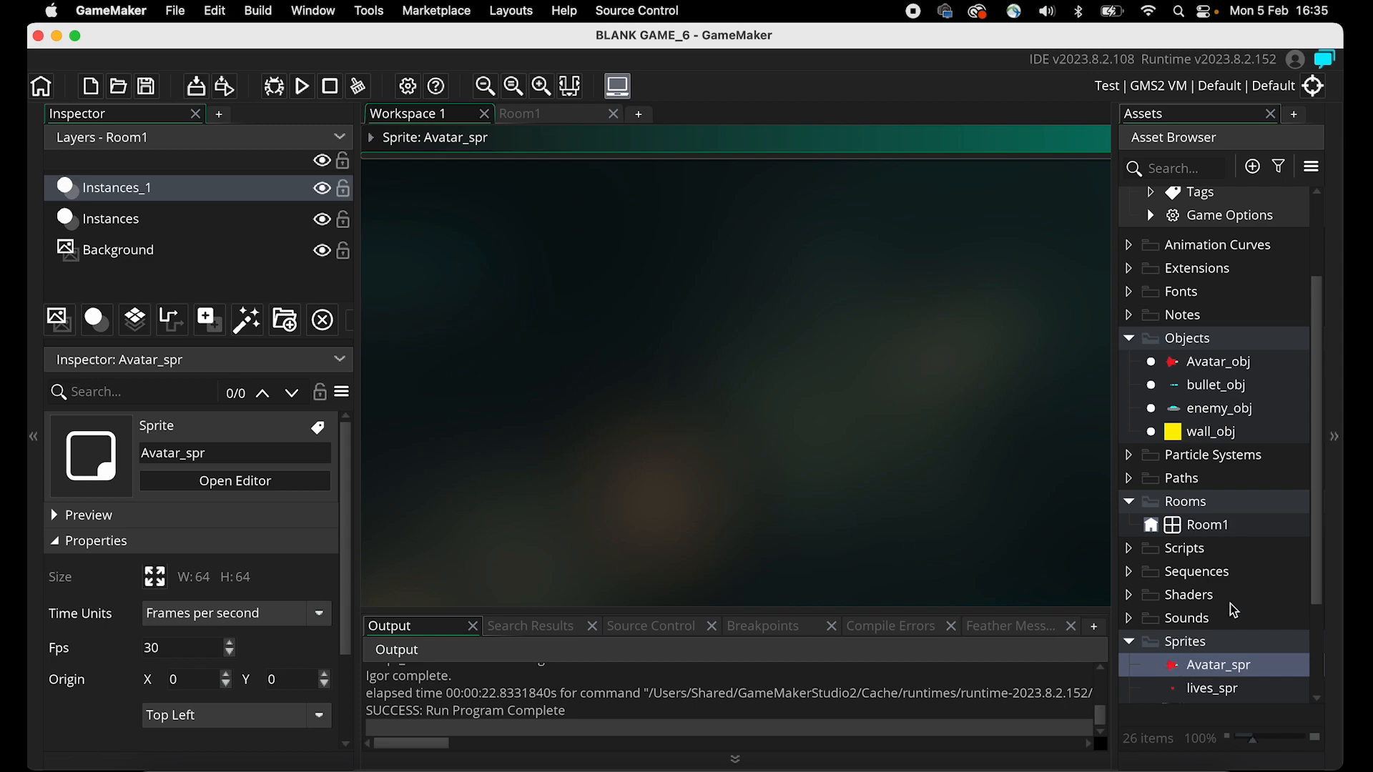
{"action": "scroll", "coordinate": [1229, 604], "scroll_direction": "down", "scroll_amount": 4}
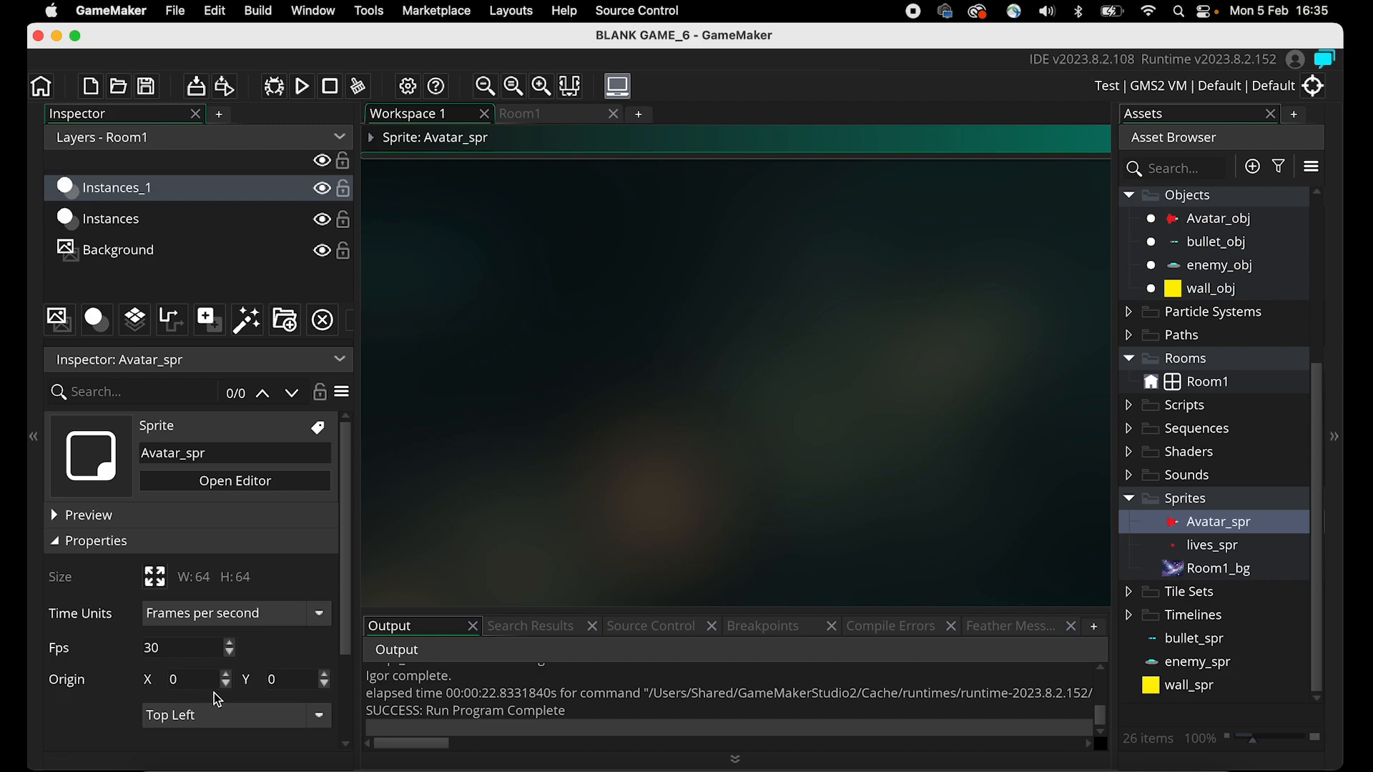
{"action": "left_click", "coordinate": [213, 718]}
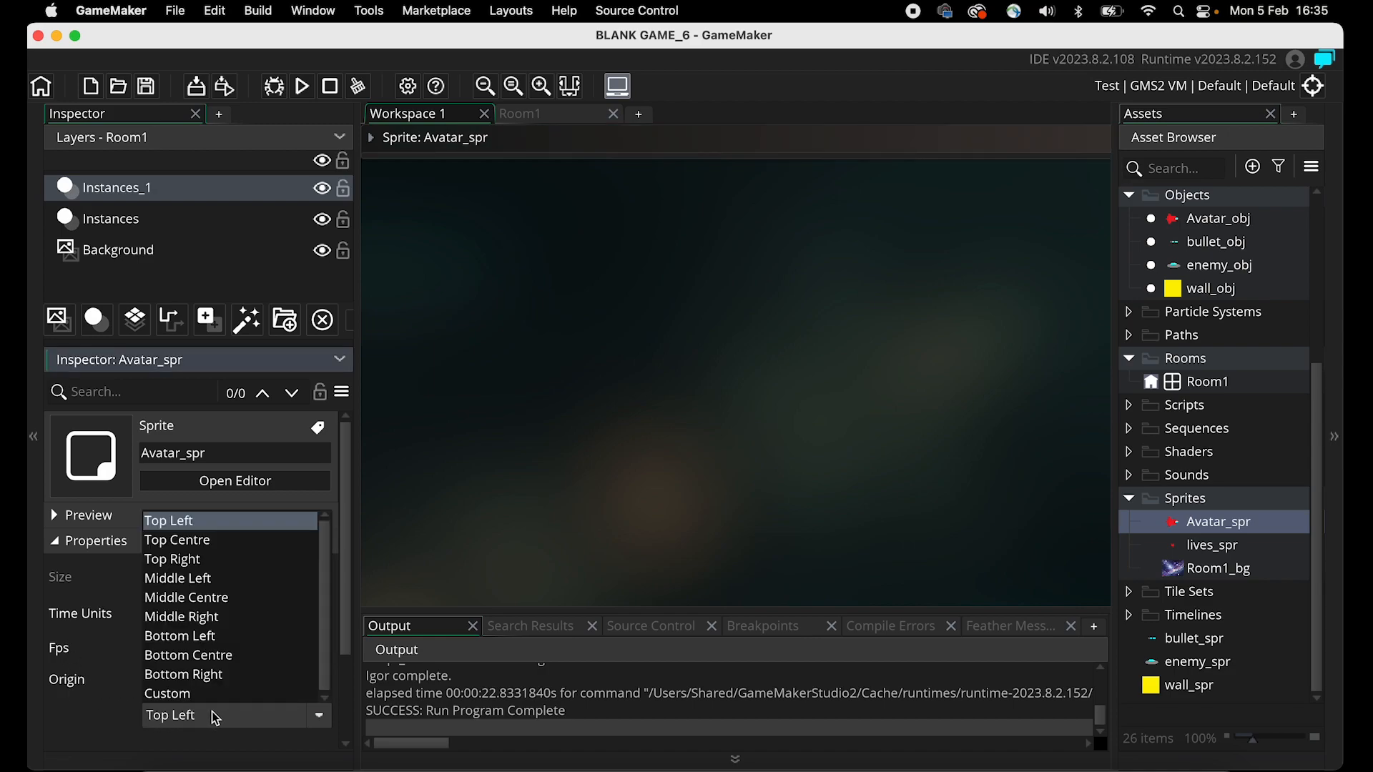
{"action": "left_click", "coordinate": [206, 598]}
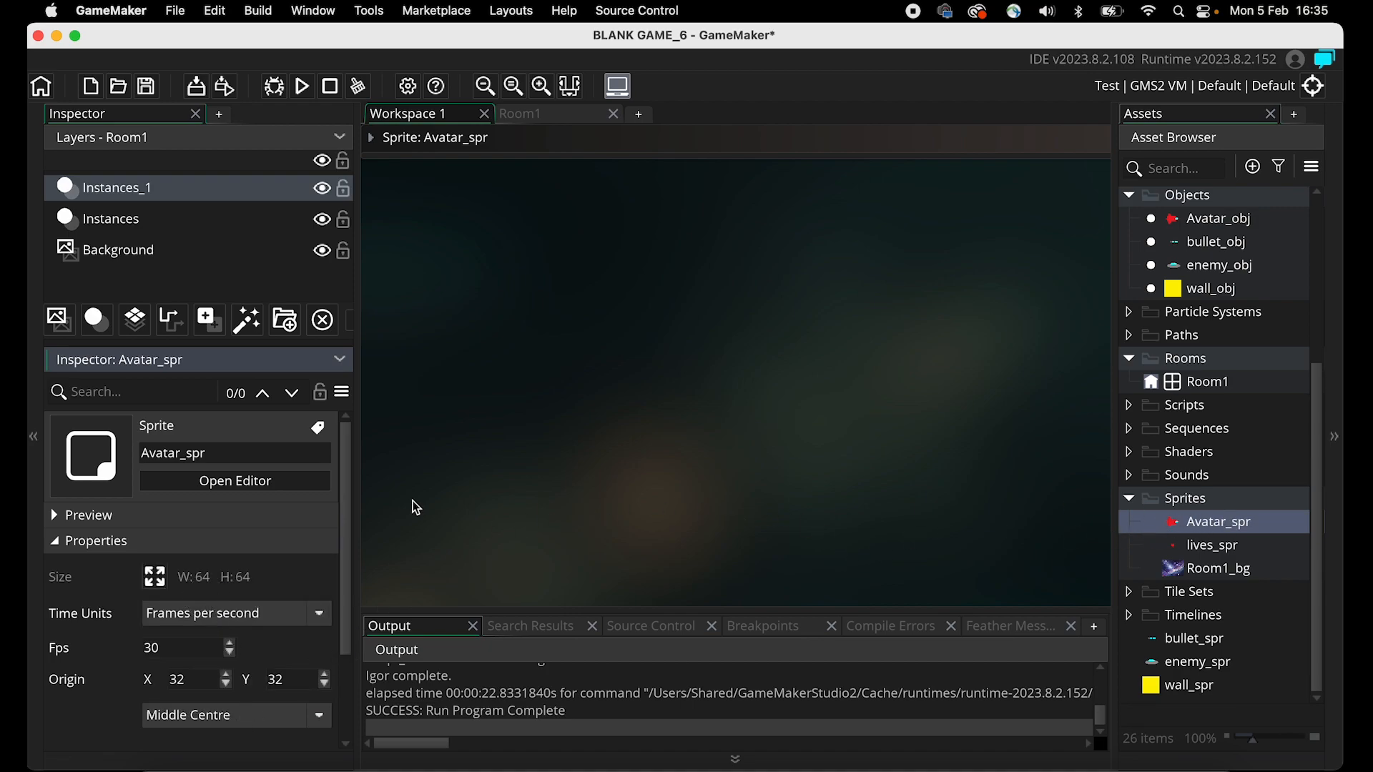
{"action": "left_click", "coordinate": [53, 517]}
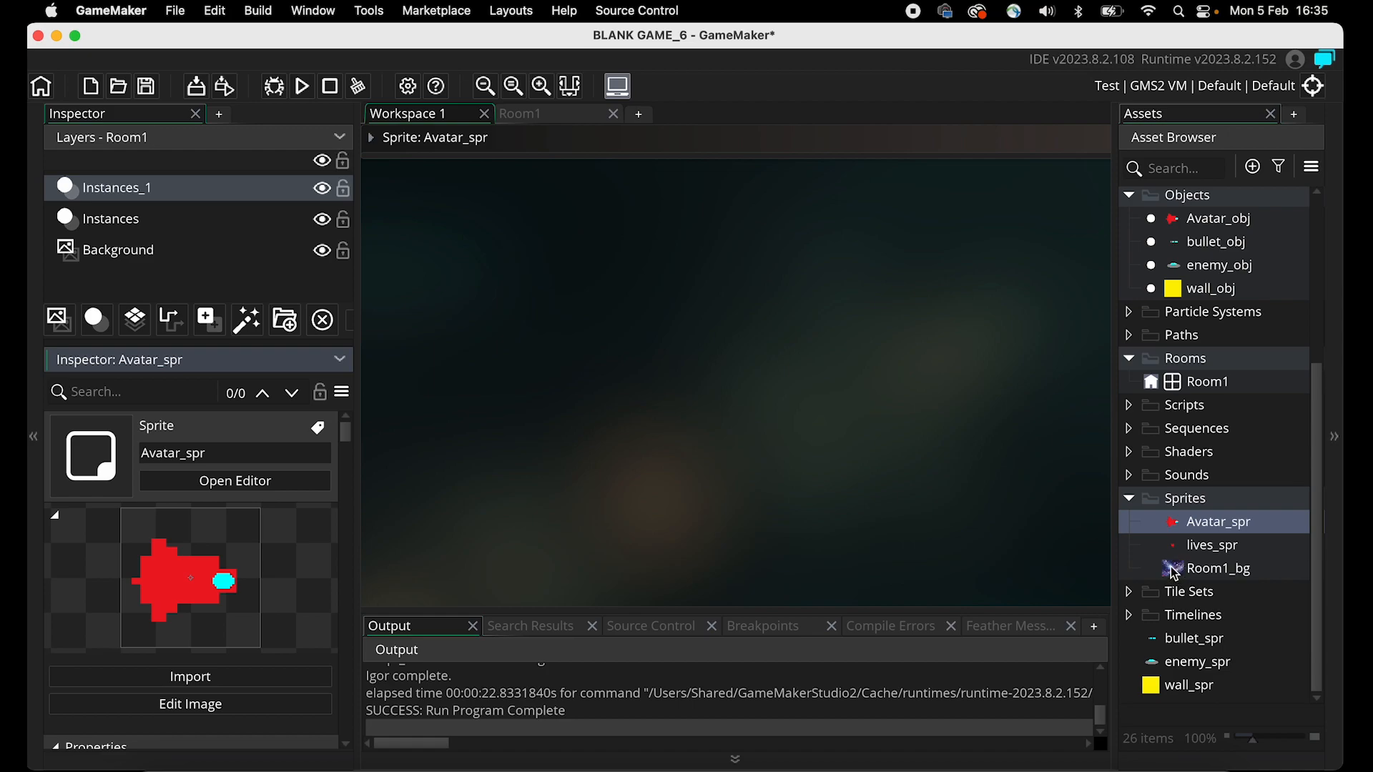
Open enemy_spr and set its origin to Middle Centre.
{"action": "double_click", "coordinate": [1152, 656]}
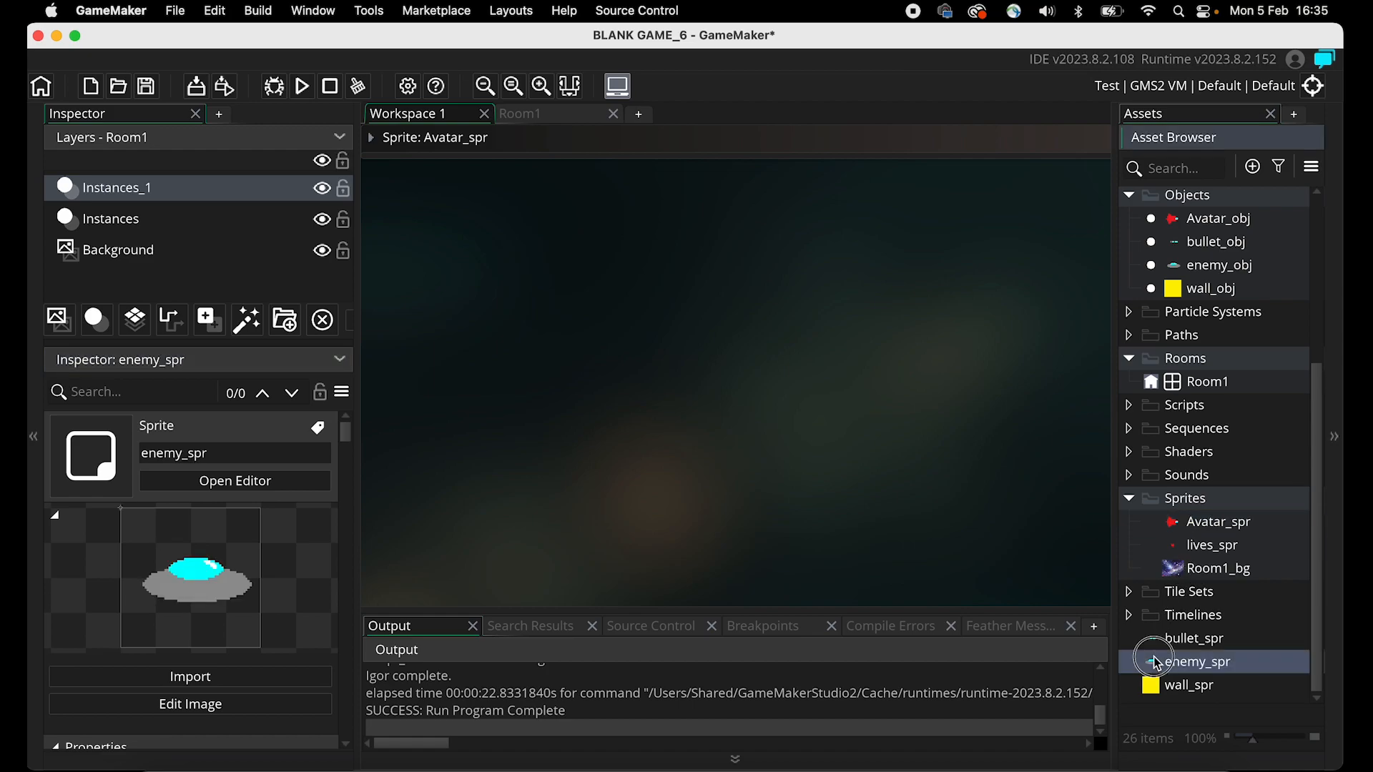
{"action": "scroll", "coordinate": [236, 708], "scroll_direction": "down", "scroll_amount": 3}
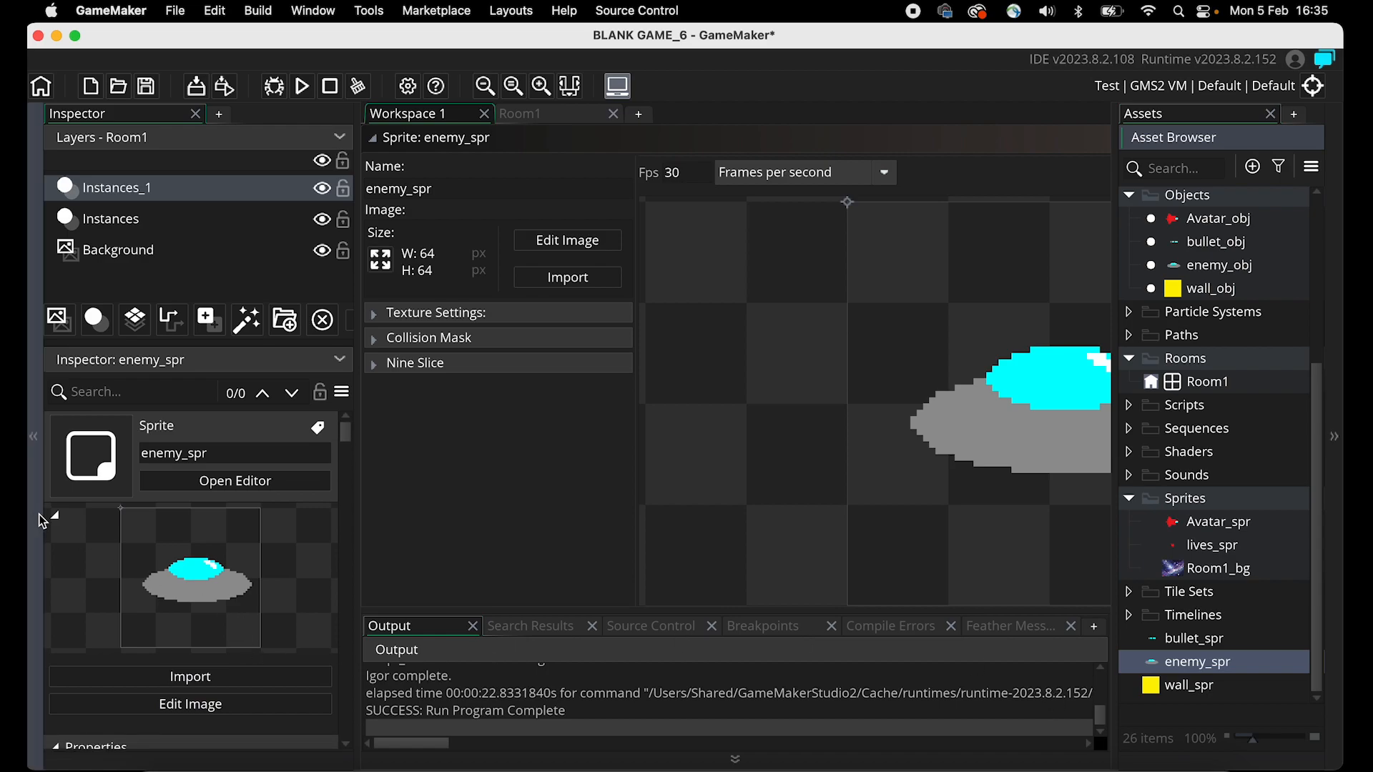
{"action": "left_click", "coordinate": [57, 516]}
{"action": "left_click", "coordinate": [256, 709]}
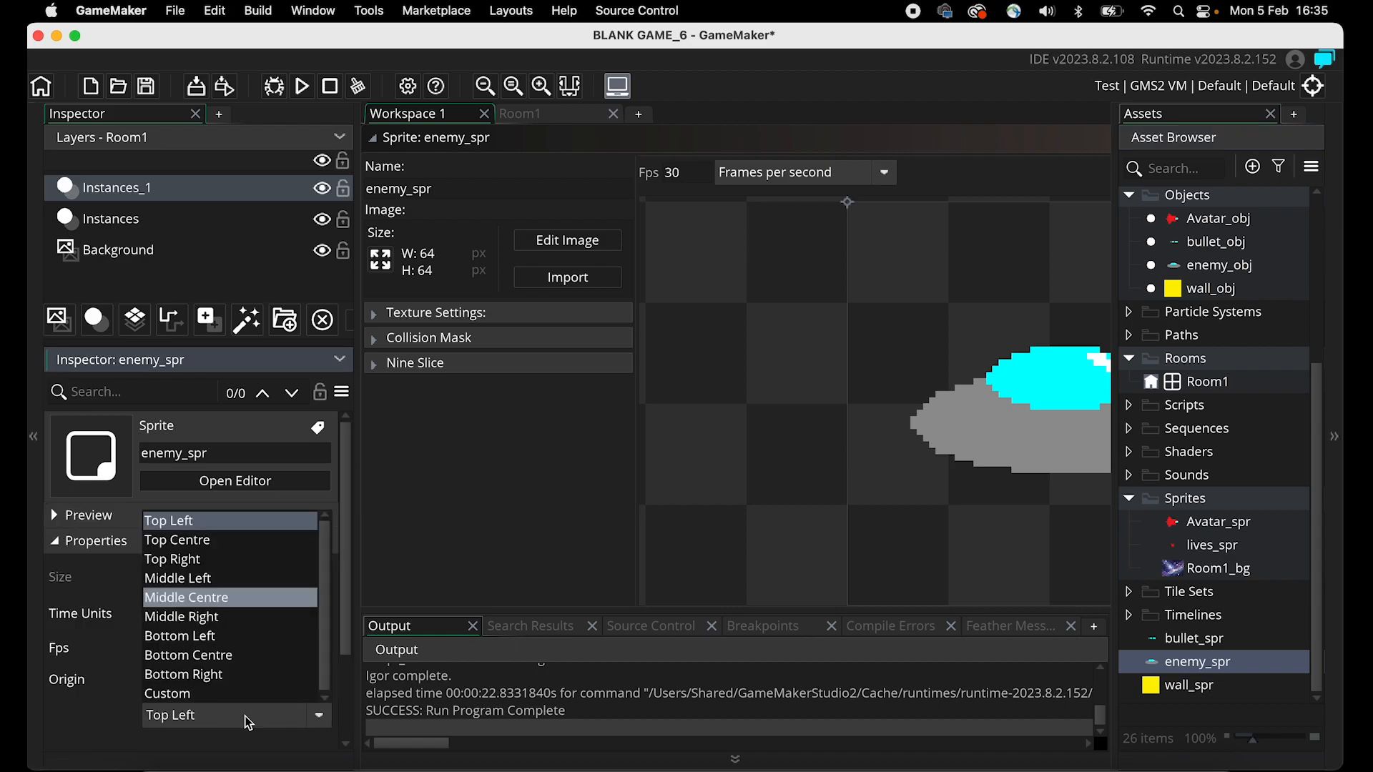
{"action": "left_click", "coordinate": [231, 596]}
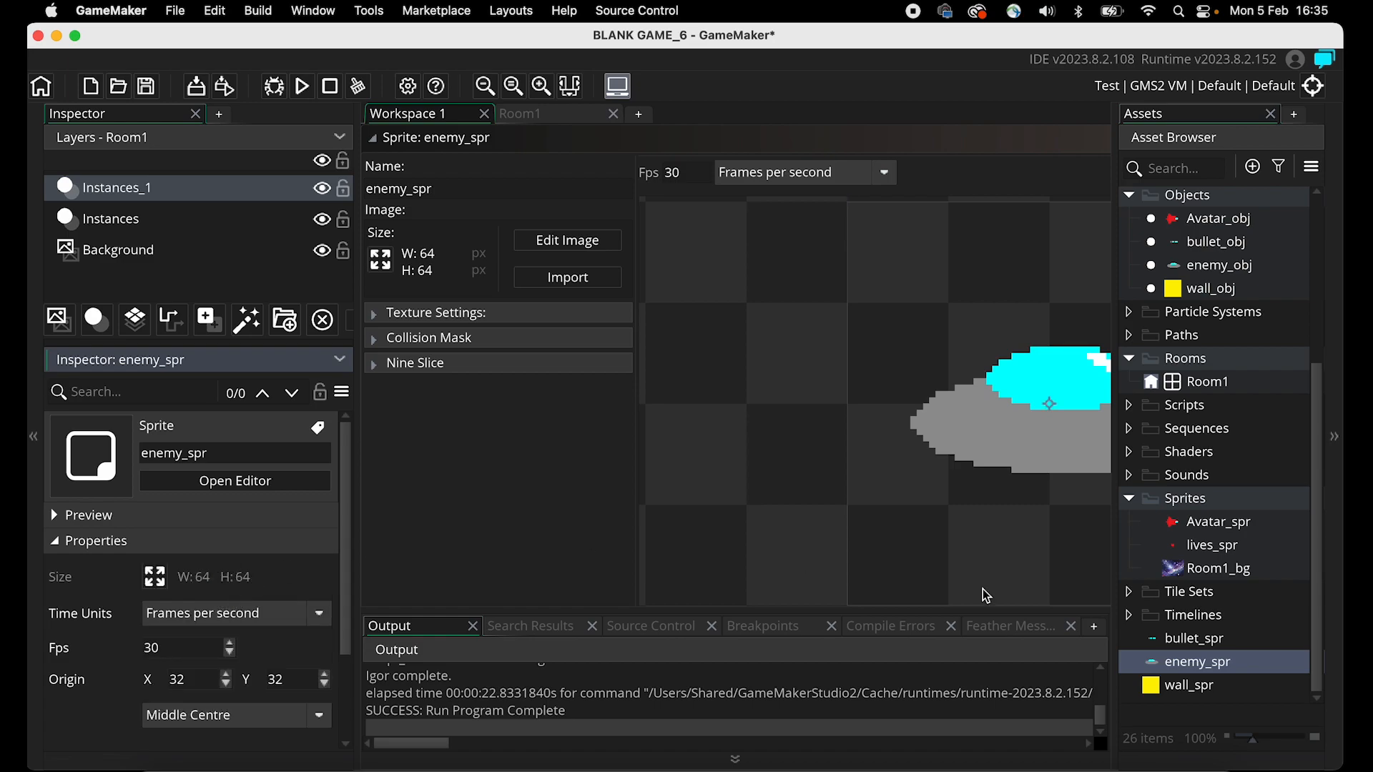
Open bullet_spr and set its origin to Middle Centre.
{"action": "double_click", "coordinate": [1169, 643]}
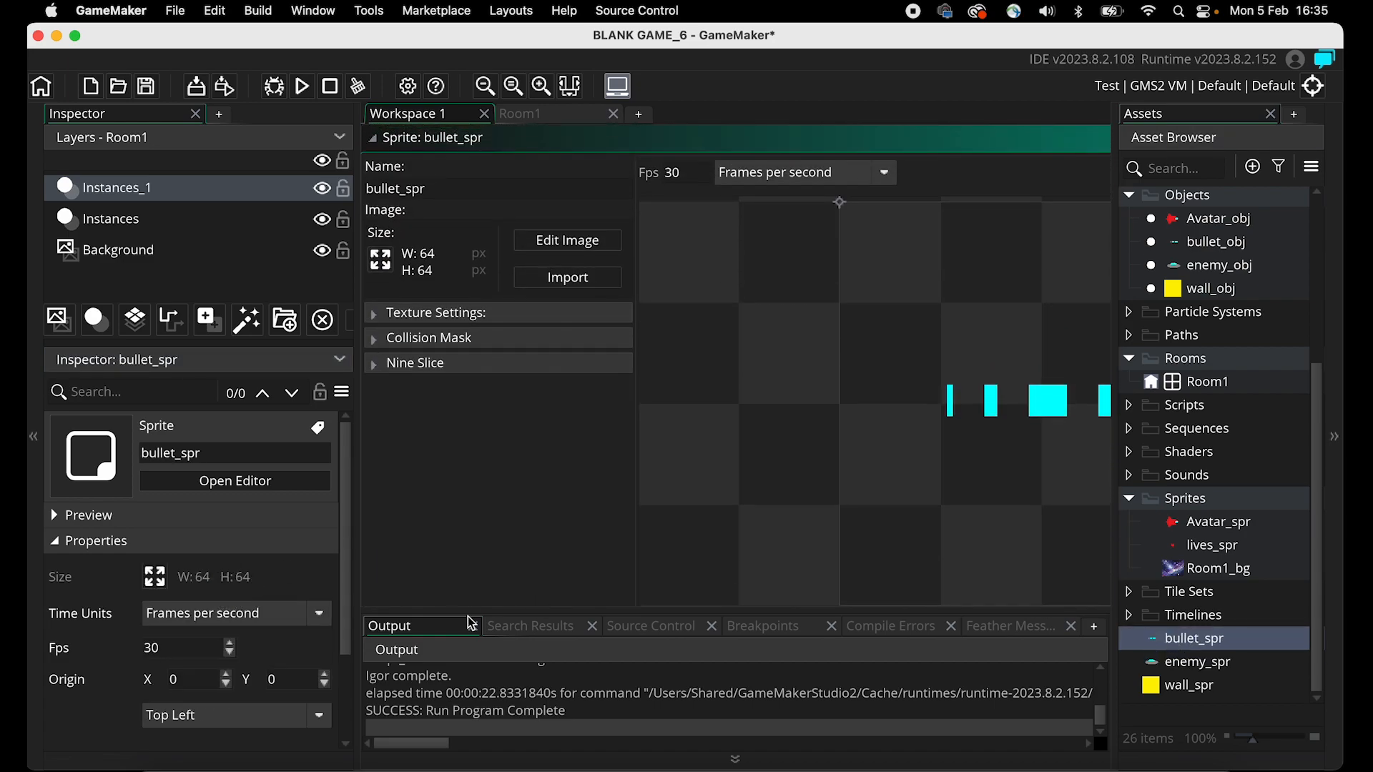
{"action": "left_click", "coordinate": [264, 707]}
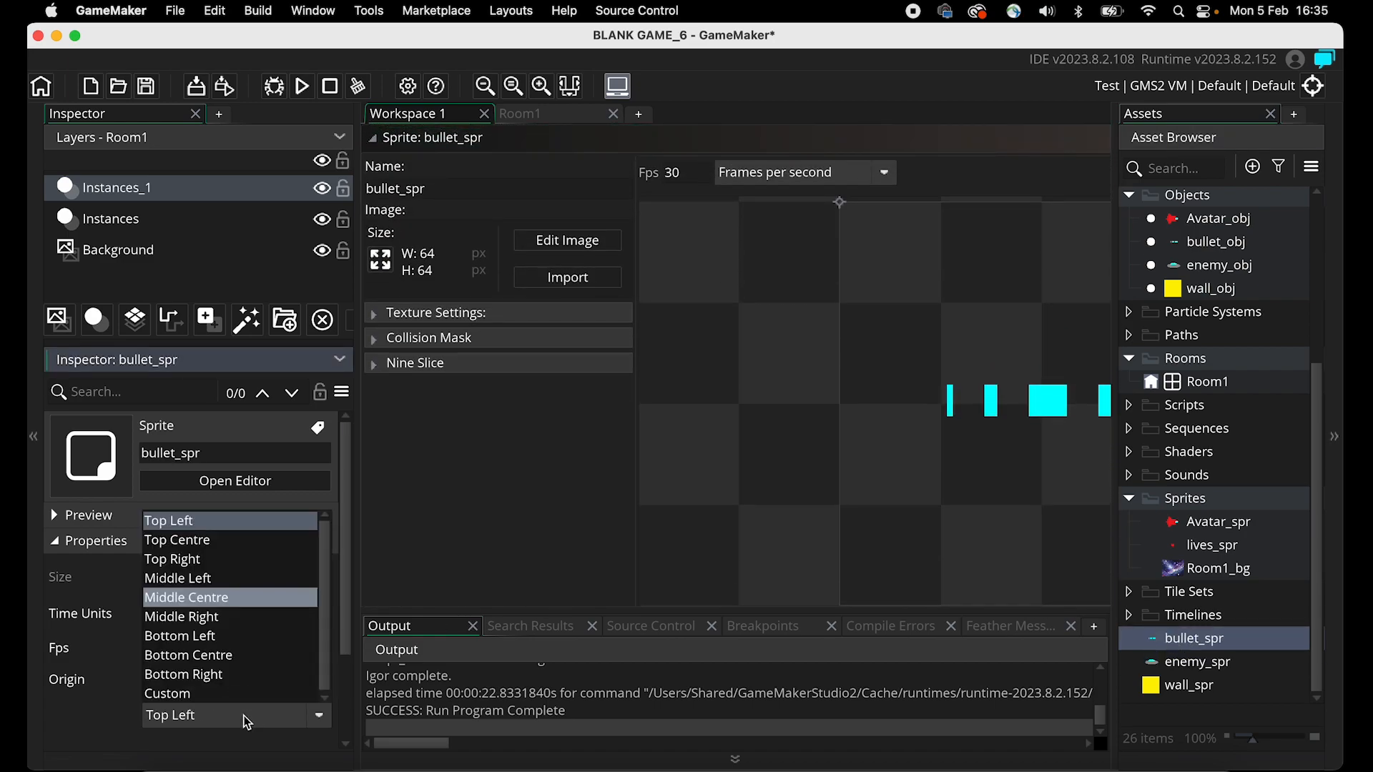
{"action": "left_click", "coordinate": [225, 596]}
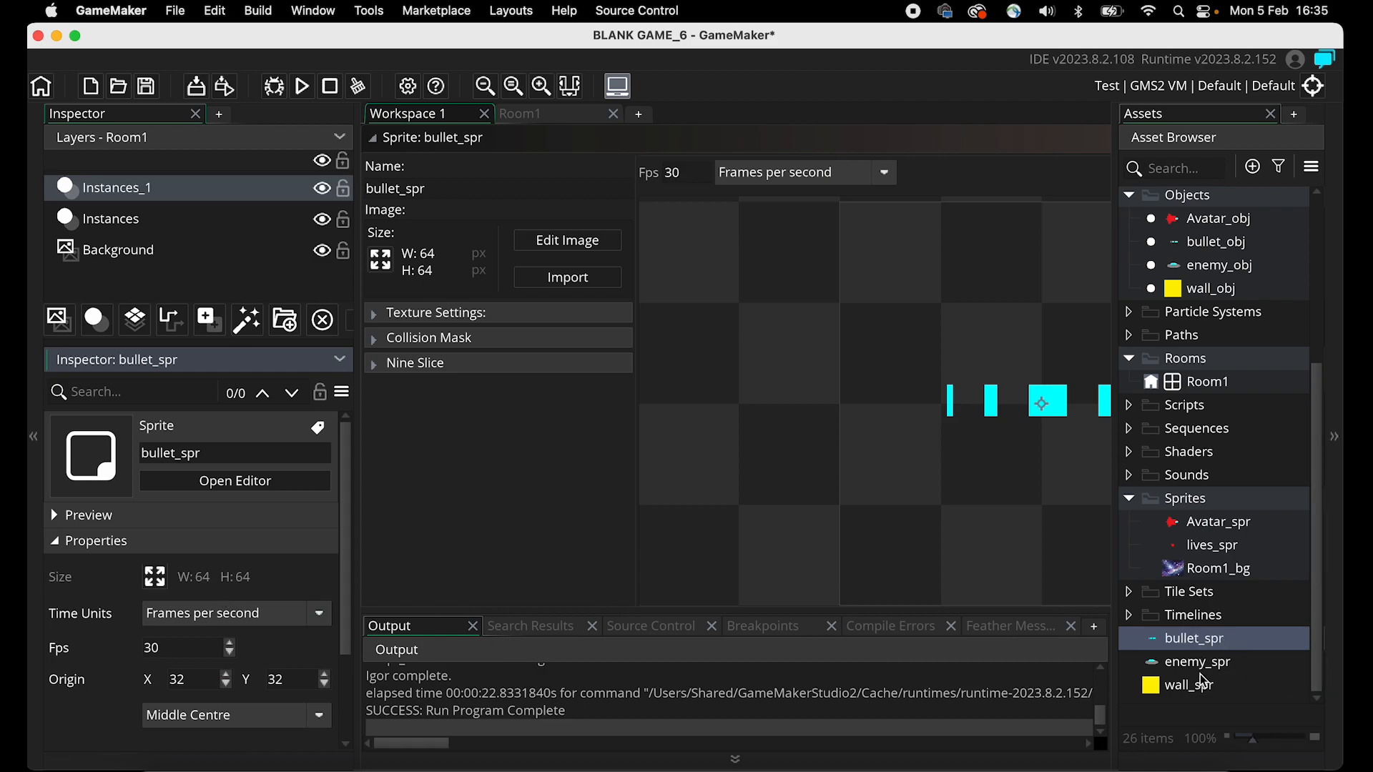
Open lives_spr and set its origin to Middle Centre.
{"action": "double_click", "coordinate": [1208, 547]}
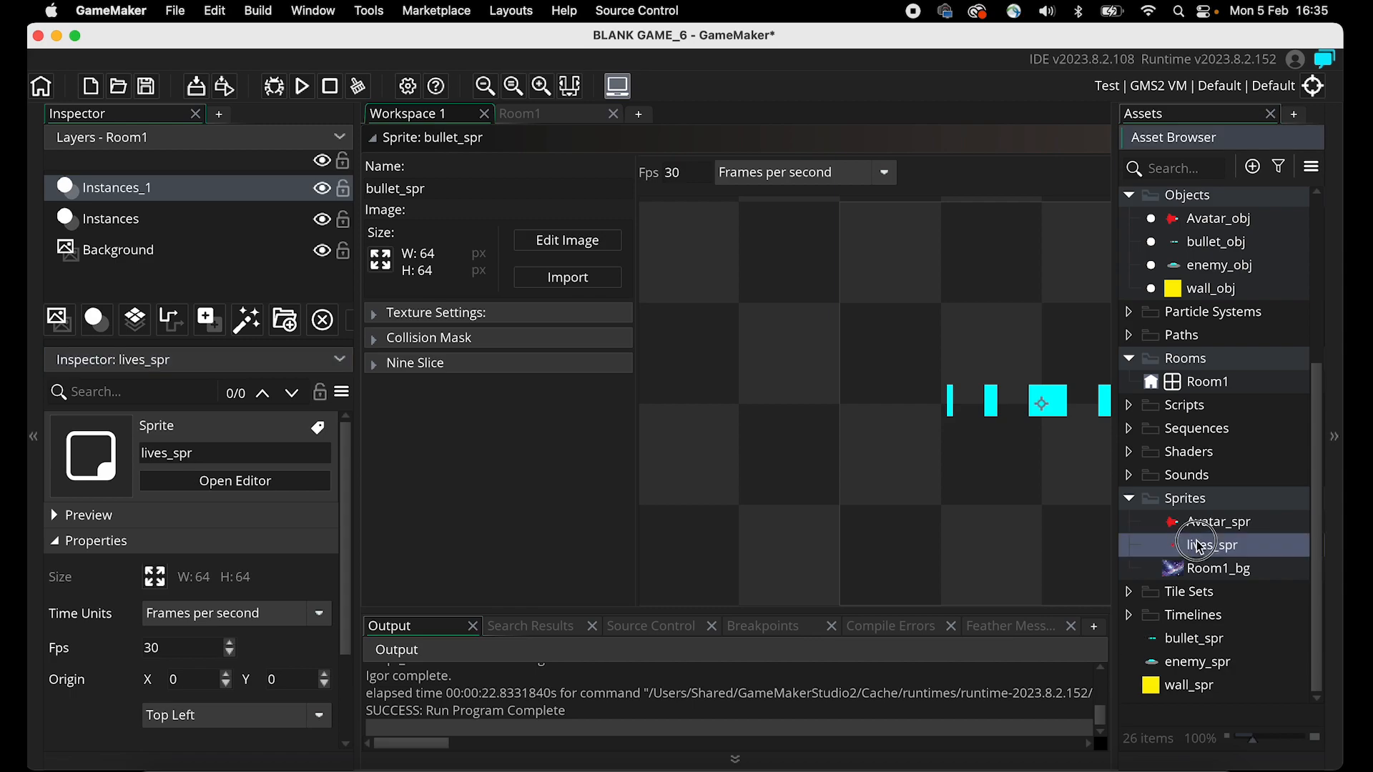
{"action": "left_click", "coordinate": [293, 715]}
{"action": "left_click", "coordinate": [223, 604]}
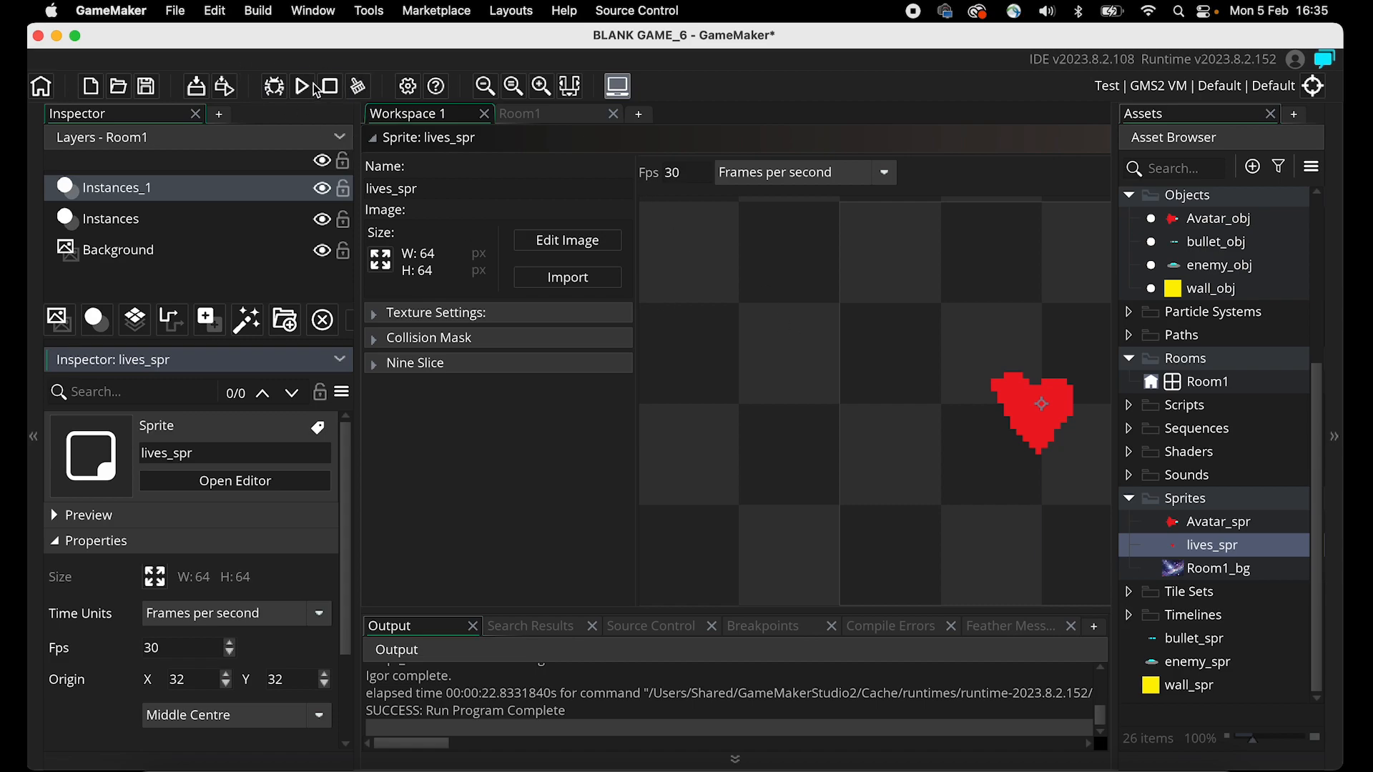
Save and run the game, test steering, aiming and firing with the centred sprites, and close the game window.
{"action": "left_click", "coordinate": [147, 86]}
{"action": "left_click", "coordinate": [304, 88]}
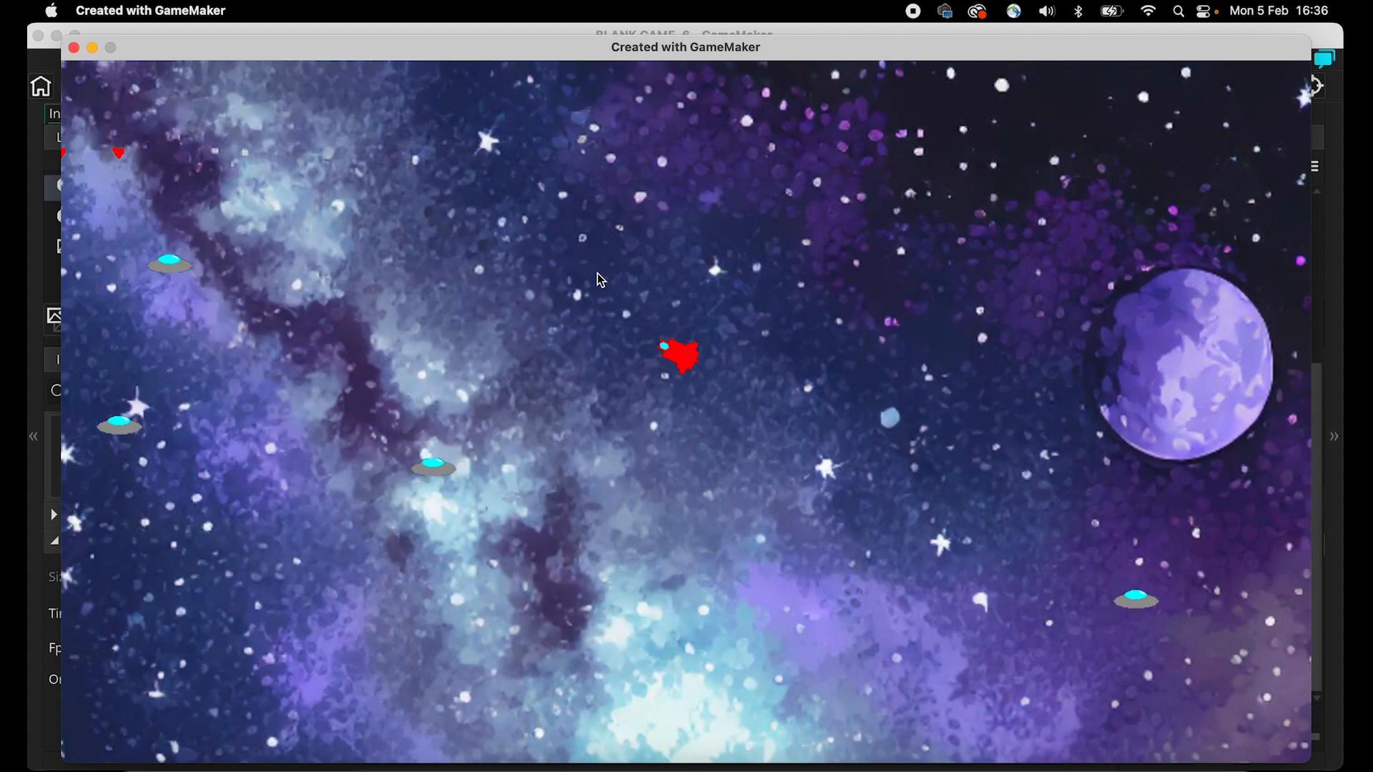
{"action": "left_click", "coordinate": [665, 179]}
{"action": "left_click", "coordinate": [524, 299]}
{"action": "left_click", "coordinate": [490, 363]}
{"action": "key", "text": "a"}
{"action": "key", "text": "w"}
{"action": "left_click", "coordinate": [451, 285]}
{"action": "key", "text": "s"}
{"action": "key", "text": "a"}
{"action": "left_click", "coordinate": [431, 268]}
{"action": "key", "text": "s"}
{"action": "left_click", "coordinate": [887, 273]}
{"action": "left_click", "coordinate": [582, 343]}
{"action": "key", "text": "d"}
{"action": "key", "text": "w"}
{"action": "left_click", "coordinate": [259, 434]}
{"action": "key", "text": "a"}
{"action": "left_click", "coordinate": [259, 431]}
{"action": "key", "text": "w"}
{"action": "left_click", "coordinate": [429, 272]}
{"action": "key", "text": "d"}
{"action": "key", "text": "s"}
{"action": "left_click", "coordinate": [658, 364]}
{"action": "key", "text": "w"}
{"action": "left_click", "coordinate": [928, 550]}
{"action": "left_click", "coordinate": [550, 500]}
{"action": "key", "text": "s"}
{"action": "left_click", "coordinate": [323, 252]}
{"action": "key", "text": "a"}
{"action": "left_click", "coordinate": [444, 244]}
{"action": "key", "text": "w"}
{"action": "left_click", "coordinate": [748, 276]}
{"action": "key", "text": "a"}
{"action": "left_click", "coordinate": [801, 362]}
{"action": "key", "text": "w"}
{"action": "left_click", "coordinate": [704, 466]}
{"action": "key", "text": "d"}
{"action": "left_click", "coordinate": [507, 484]}
{"action": "left_click", "coordinate": [364, 416]}
{"action": "key", "text": "w"}
{"action": "left_click", "coordinate": [329, 229]}
{"action": "key", "text": "s"}
{"action": "left_click", "coordinate": [459, 408]}
{"action": "key", "text": "a"}
{"action": "left_click", "coordinate": [551, 502]}
{"action": "key", "text": "s"}
{"action": "left_click", "coordinate": [687, 536]}
{"action": "key", "text": "d"}
{"action": "left_click", "coordinate": [645, 521]}
{"action": "left_click", "coordinate": [554, 566]}
{"action": "key", "text": "a"}
{"action": "left_click", "coordinate": [607, 593]}
{"action": "key", "text": "w"}
{"action": "left_click", "coordinate": [873, 581]}
{"action": "key", "text": "a"}
{"action": "key", "text": "w"}
{"action": "key", "text": "s"}
{"action": "key", "text": "a"}
{"action": "key", "text": "w"}
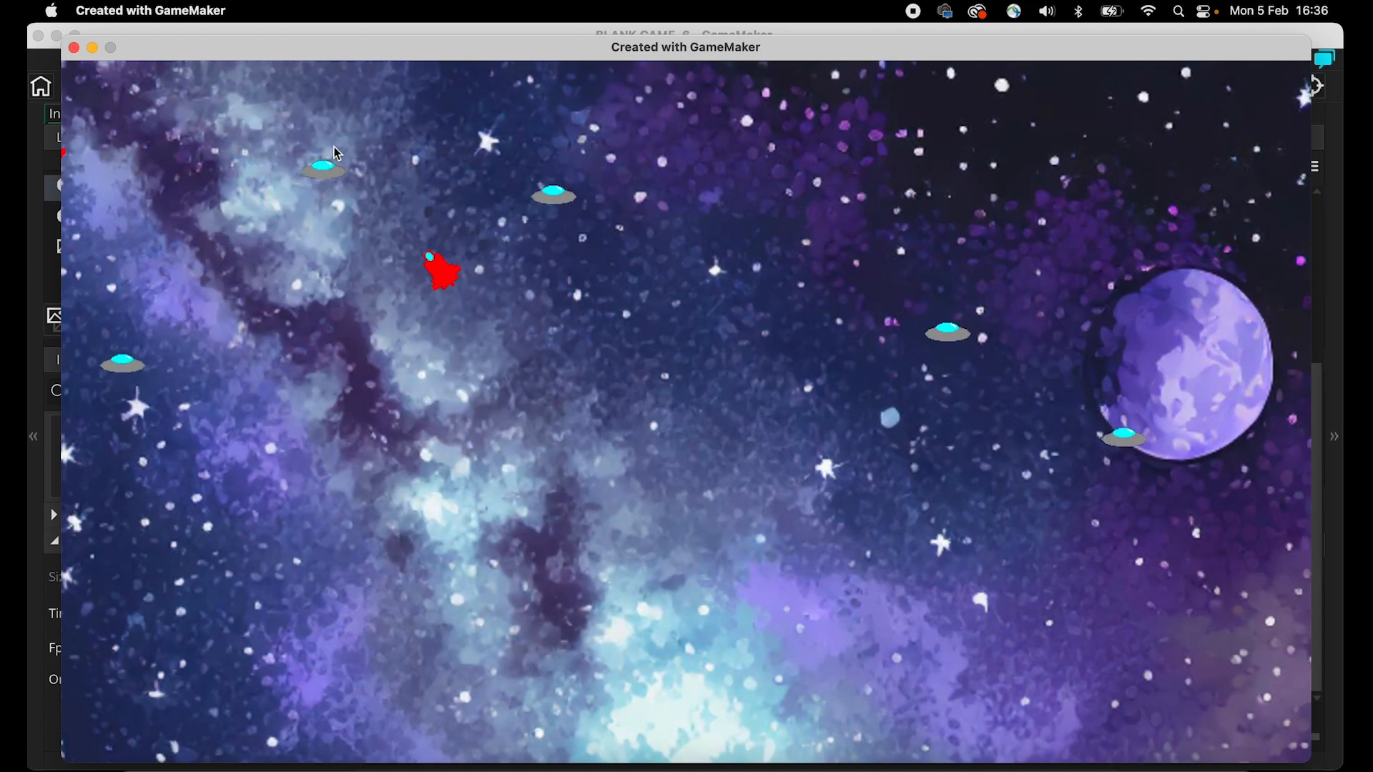
{"action": "key", "text": "w"}
{"action": "left_click", "coordinate": [74, 47]}
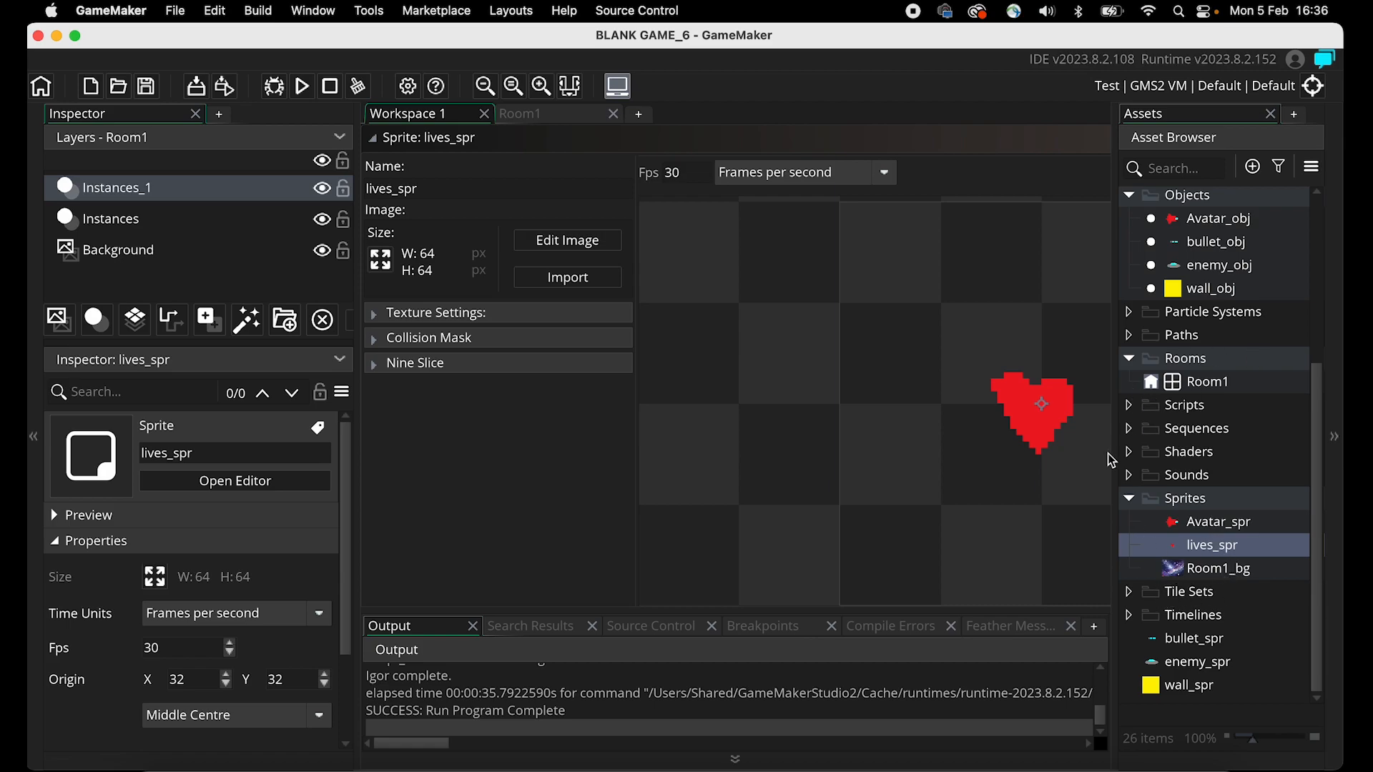
Open enemy_obj and add a collision event with bullet_obj.
{"action": "scroll", "coordinate": [1166, 292], "scroll_direction": "up", "scroll_amount": 3}
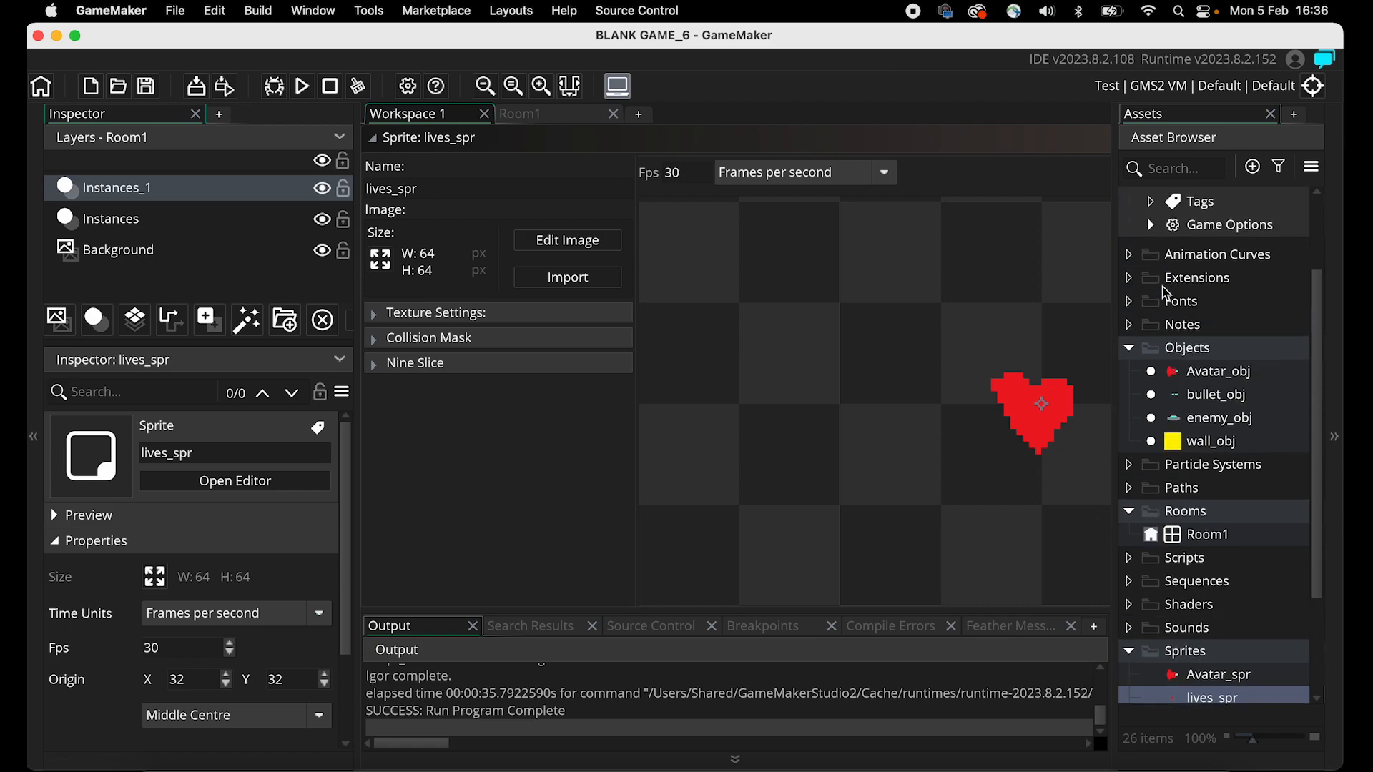
{"action": "left_click_drag", "start_coordinate": [1197, 422], "coordinate": [1094, 408]}
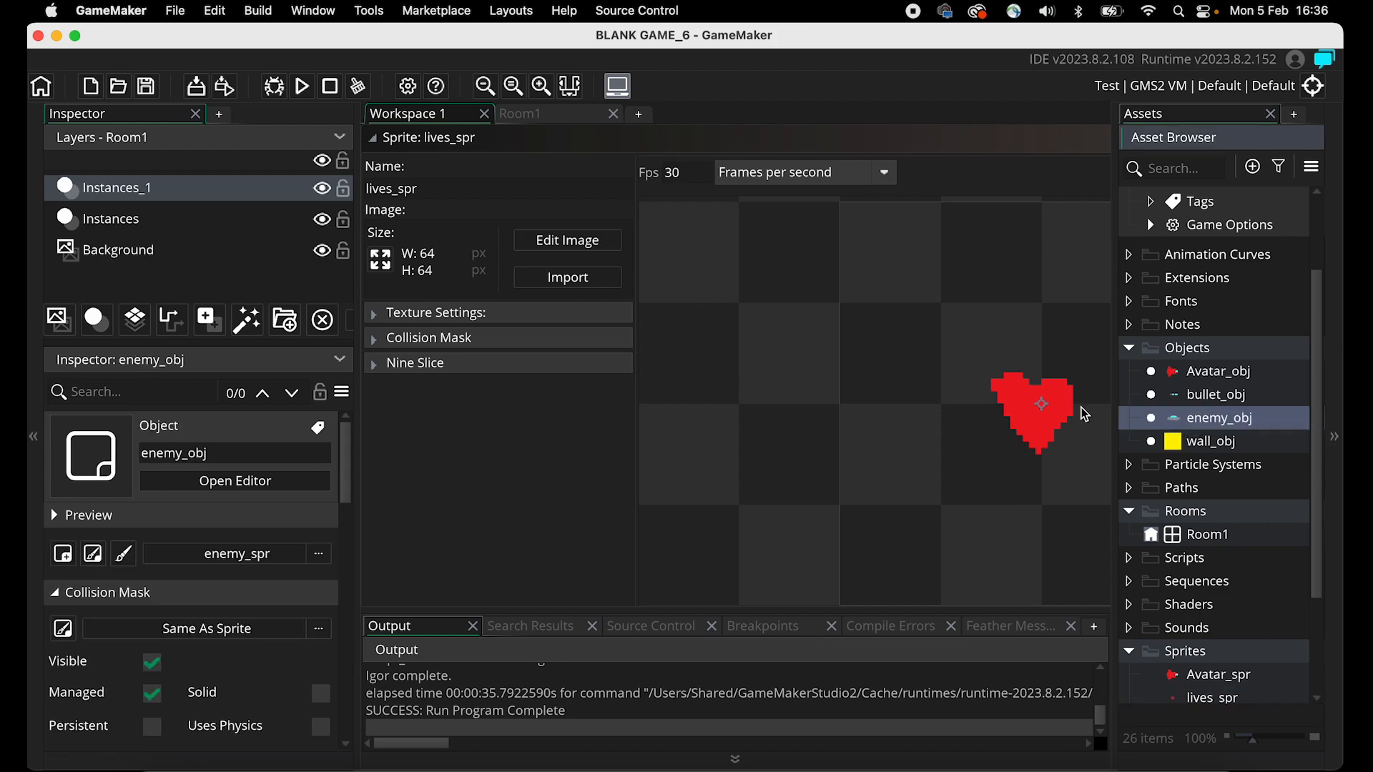
{"action": "double_click", "coordinate": [1208, 418]}
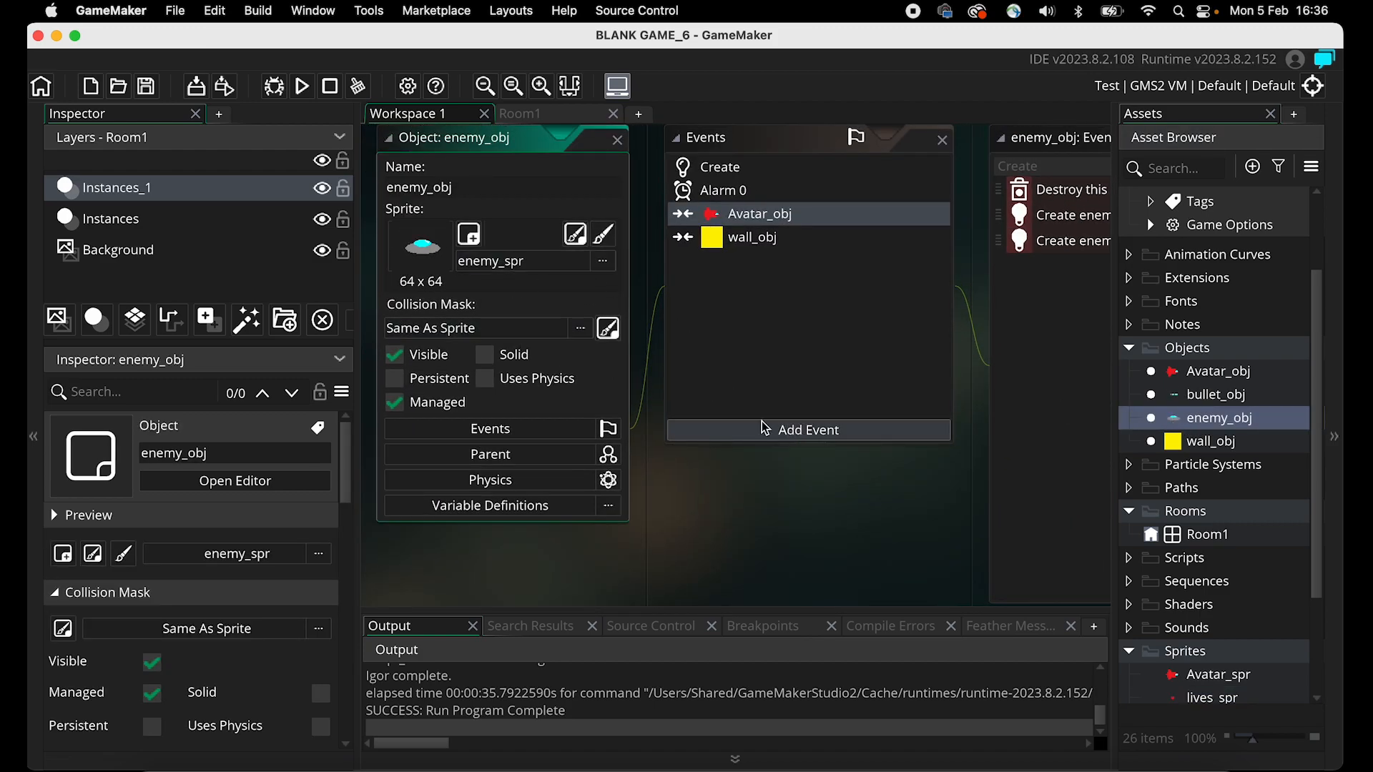
{"action": "left_click", "coordinate": [778, 429]}
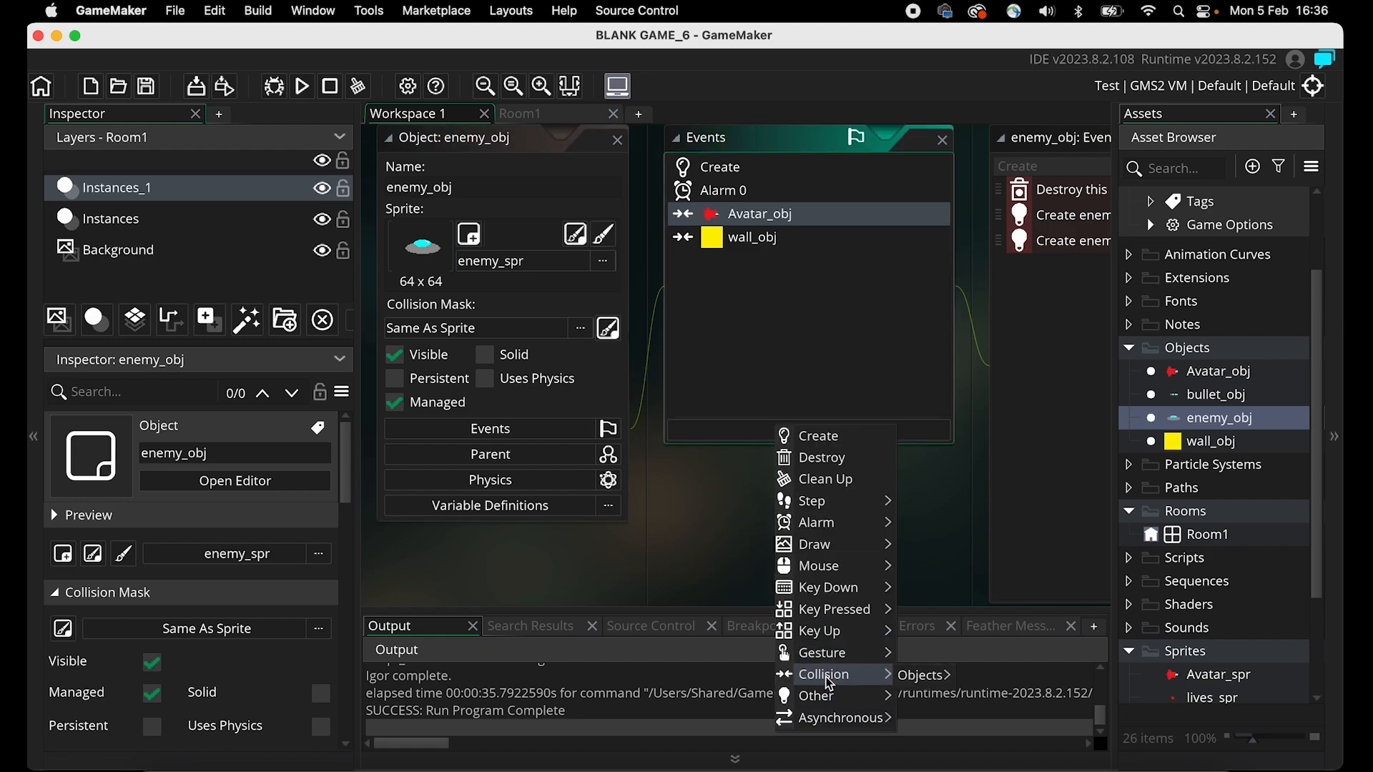
{"action": "mouse_move", "coordinate": [932, 677]}
{"action": "left_click", "coordinate": [1001, 697]}
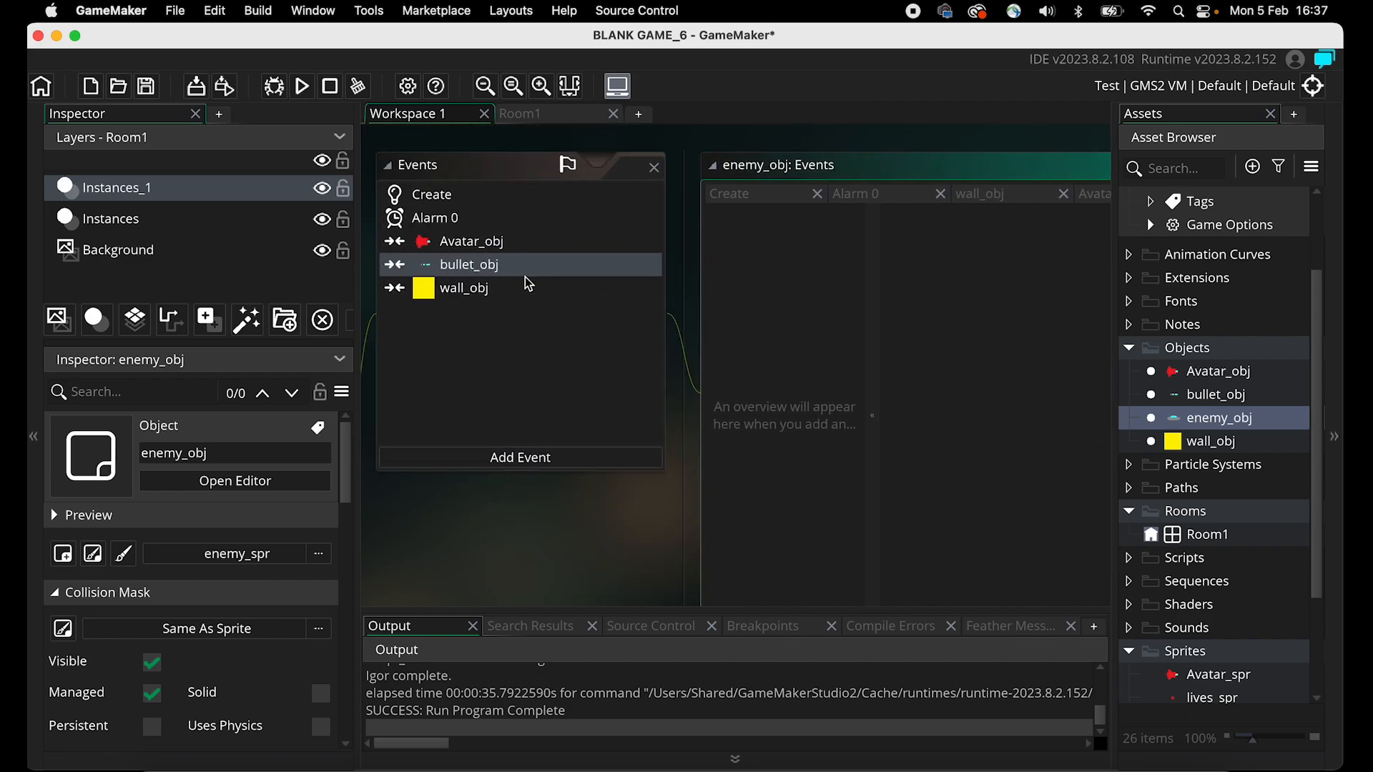
Reuse the Destroy Instance and two Create Instance actions from enemy_obj's Avatar_obj collision in its bullet_obj collision event.
{"action": "left_click", "coordinate": [481, 241]}
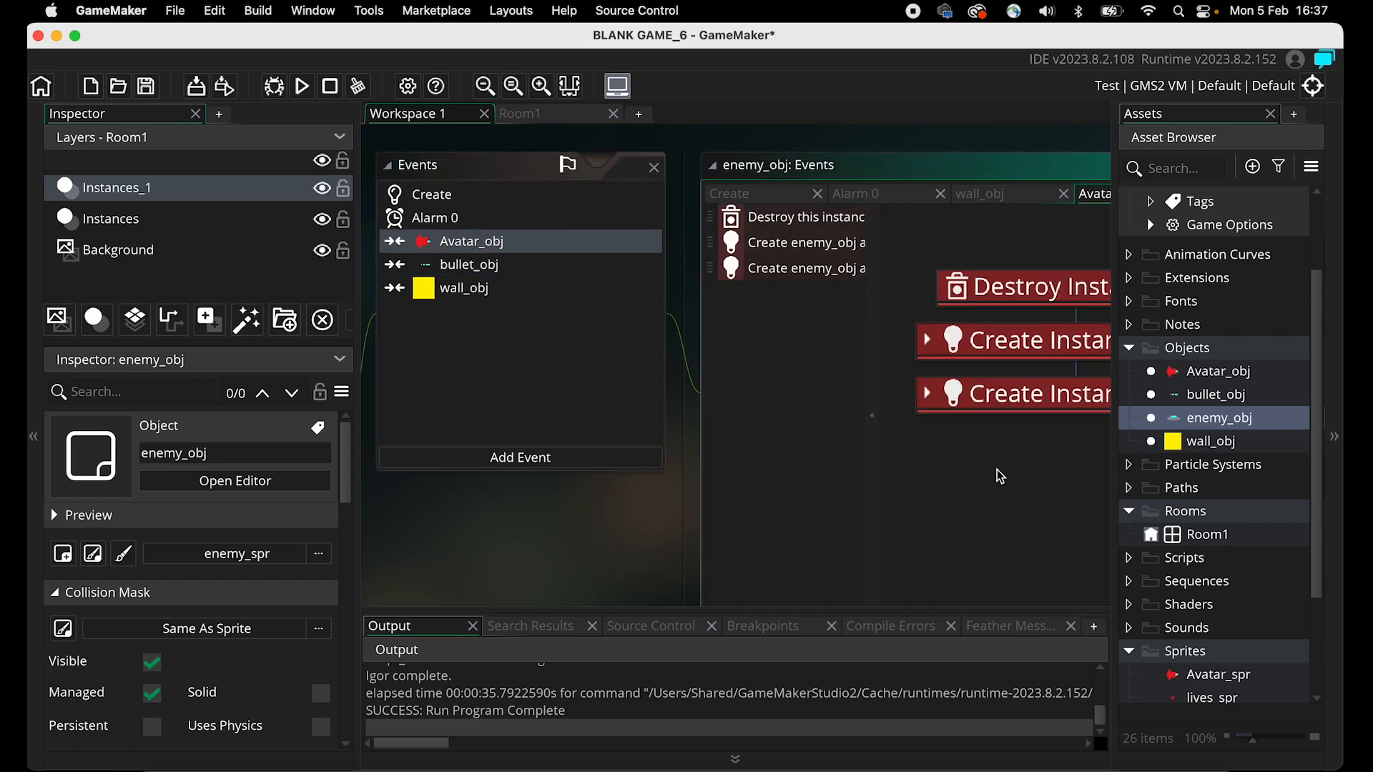
{"action": "scroll", "coordinate": [997, 470], "scroll_direction": "right", "scroll_amount": 3}
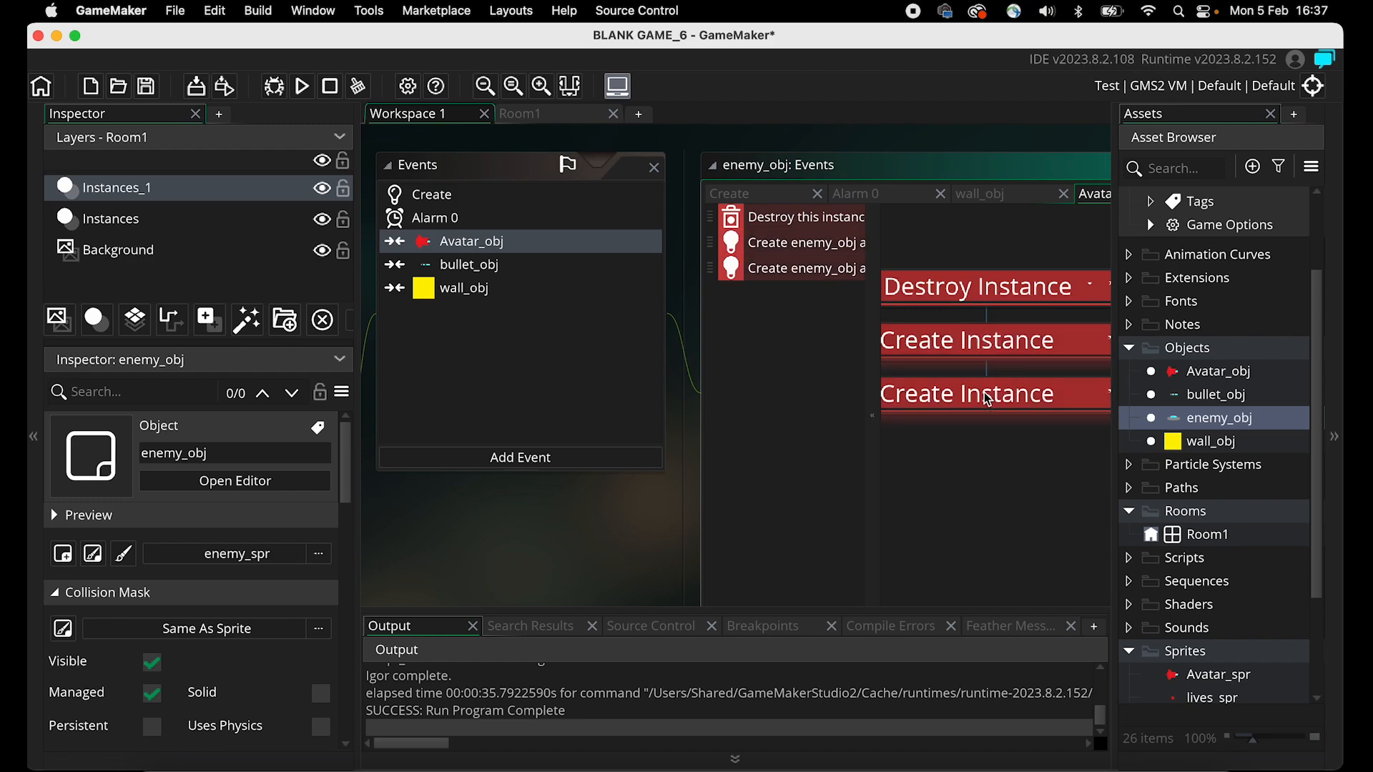
{"action": "left_click", "coordinate": [510, 272]}
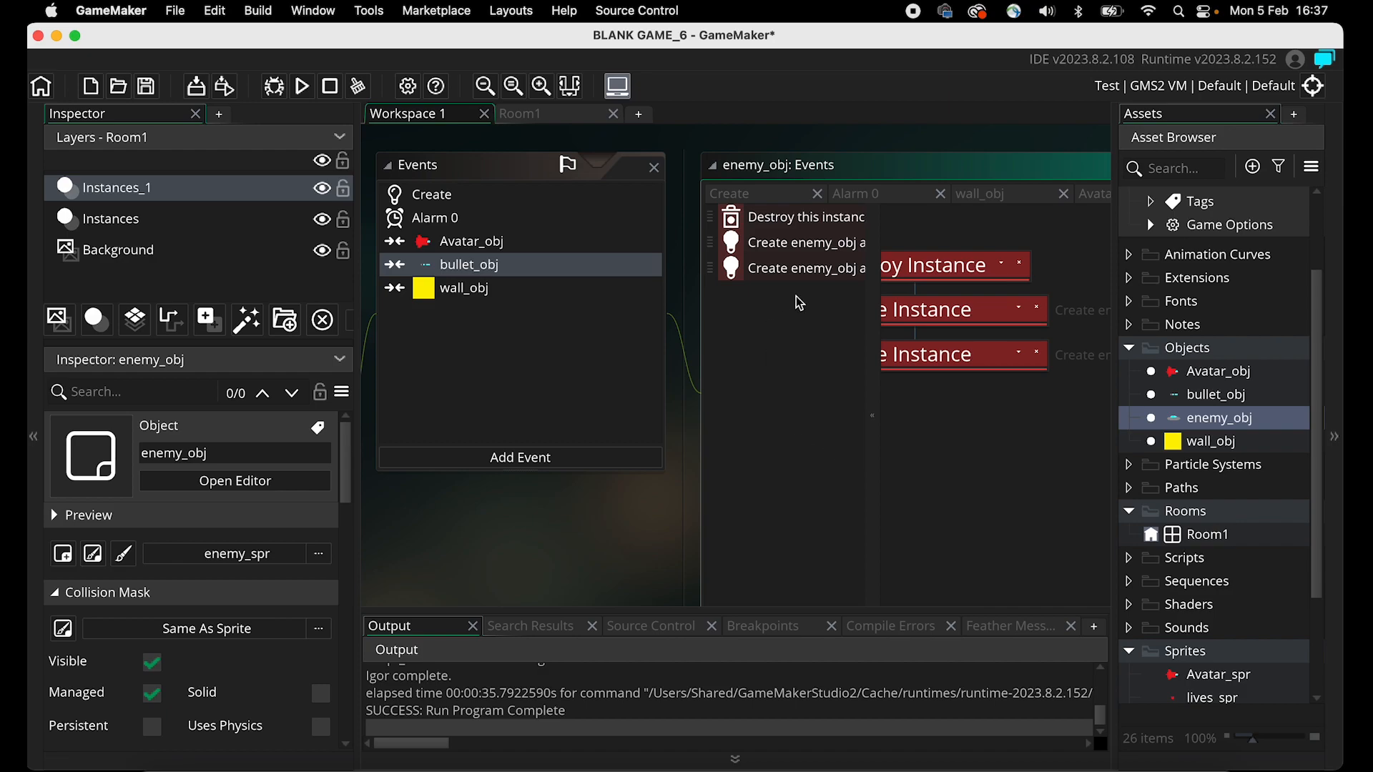
Run the game, steer the ship and fire at enemies to test the bullet collisions, and close the game window.
{"action": "left_click", "coordinate": [307, 90]}
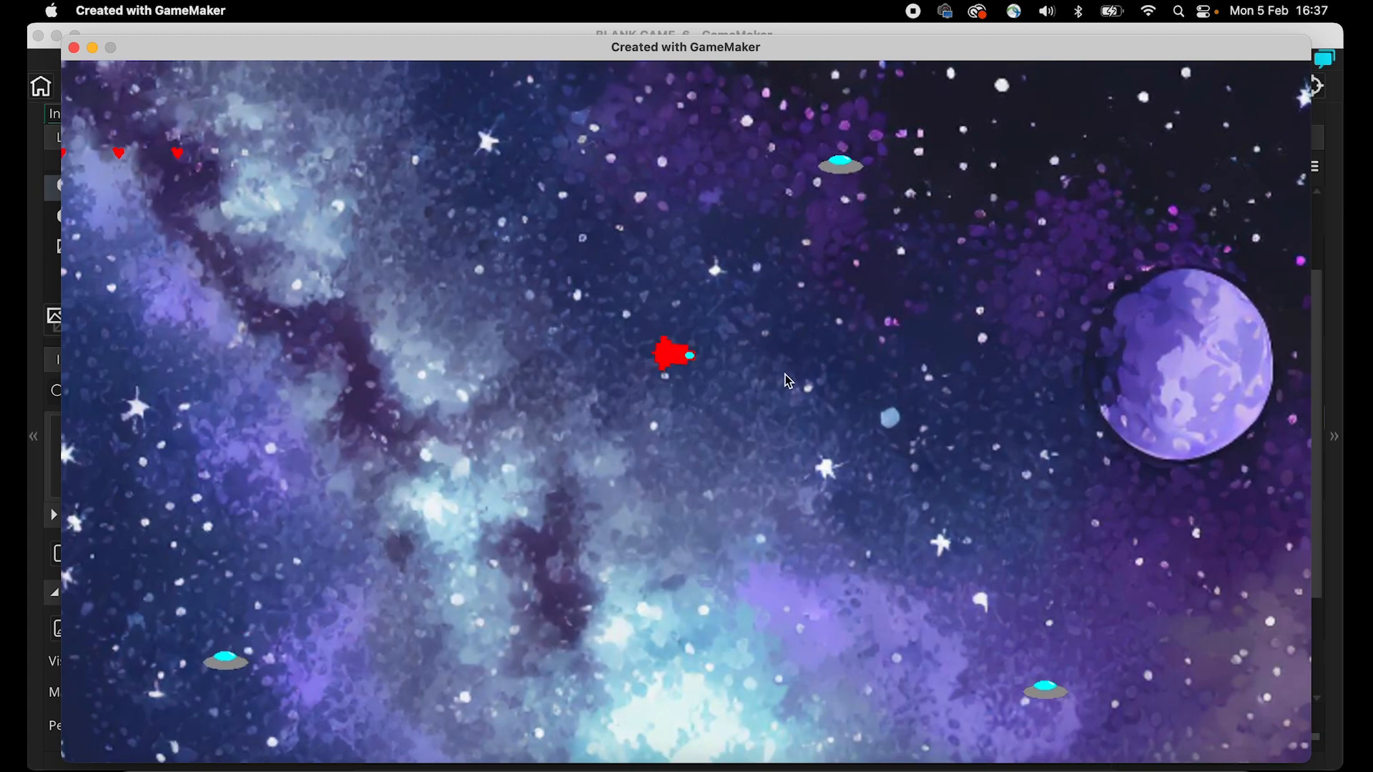
{"action": "key", "text": "a"}
{"action": "key", "text": "s"}
{"action": "key", "text": "d"}
{"action": "key", "text": "w"}
{"action": "left_click", "coordinate": [771, 213]}
{"action": "key", "text": "a"}
{"action": "key", "text": "s"}
{"action": "left_click", "coordinate": [452, 326]}
{"action": "key", "text": "a"}
{"action": "key", "text": "d"}
{"action": "left_click", "coordinate": [905, 402]}
{"action": "left_click", "coordinate": [615, 435]}
{"action": "left_click", "coordinate": [383, 534]}
{"action": "key", "text": "a"}
{"action": "key", "text": "w"}
{"action": "left_click", "coordinate": [718, 329]}
{"action": "key", "text": "a"}
{"action": "key", "text": "w"}
{"action": "key", "text": "d"}
{"action": "key", "text": "s"}
{"action": "left_click", "coordinate": [454, 180]}
{"action": "key", "text": "w"}
{"action": "left_click", "coordinate": [512, 135]}
{"action": "key", "text": "a"}
{"action": "key", "text": "w"}
{"action": "left_click", "coordinate": [544, 139]}
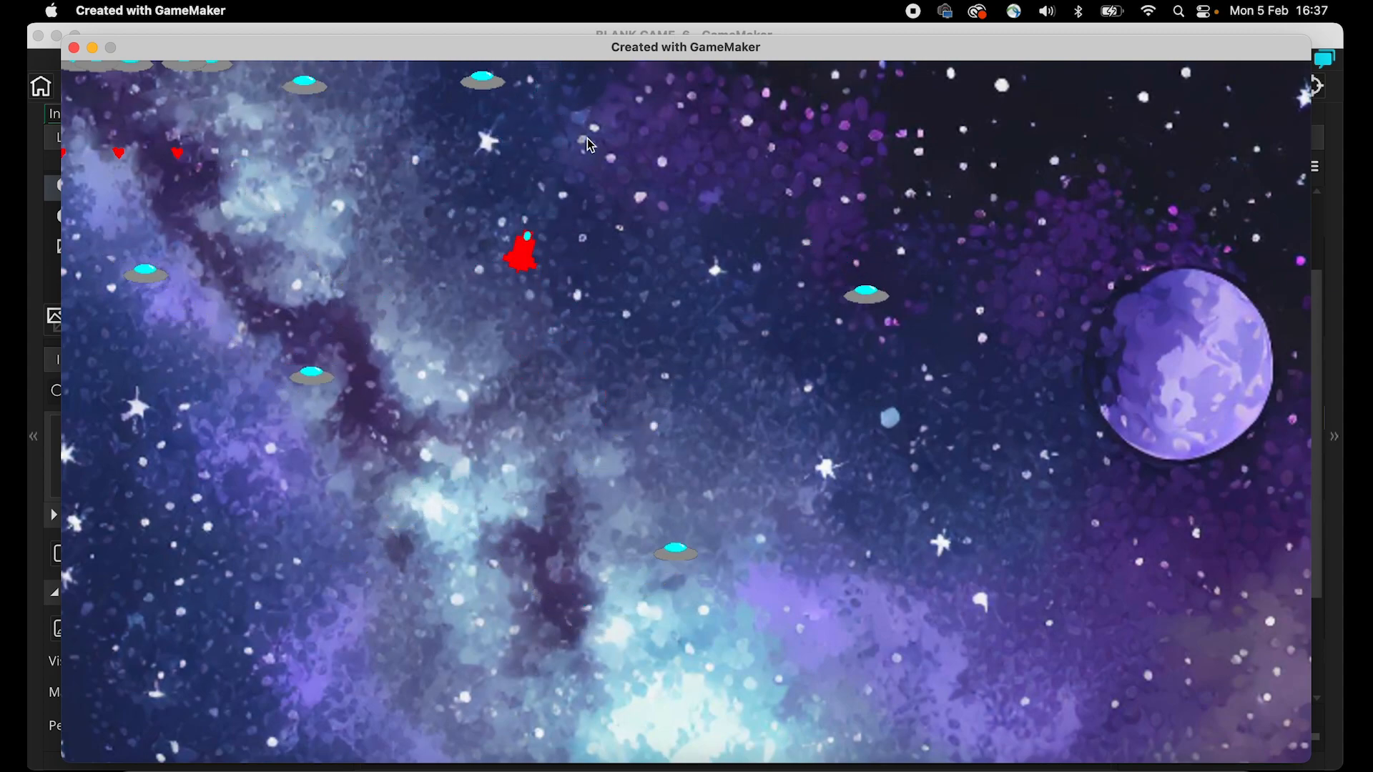
{"action": "left_click", "coordinate": [521, 138]}
{"action": "key", "text": "w"}
{"action": "key", "text": "a"}
{"action": "left_click", "coordinate": [408, 138]}
{"action": "left_click", "coordinate": [317, 132]}
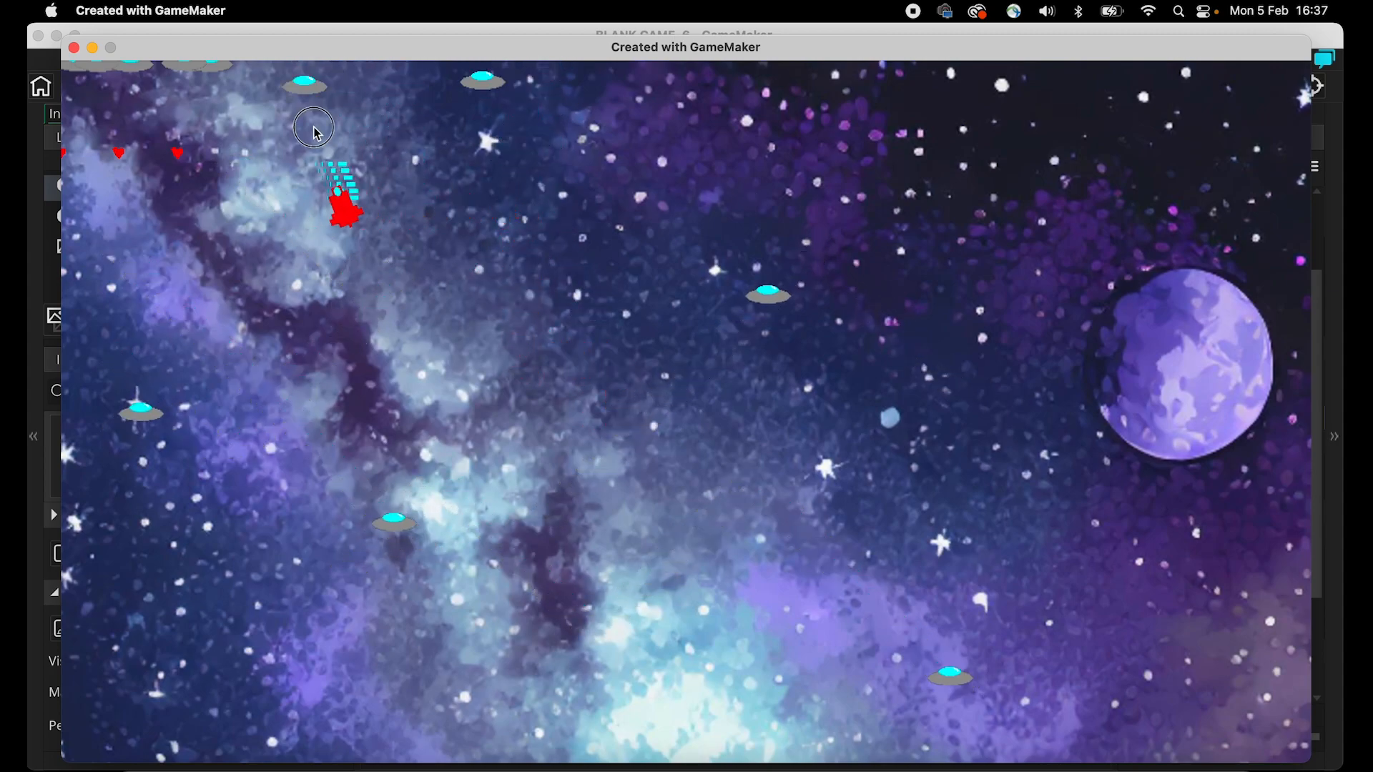
{"action": "key", "text": "a"}
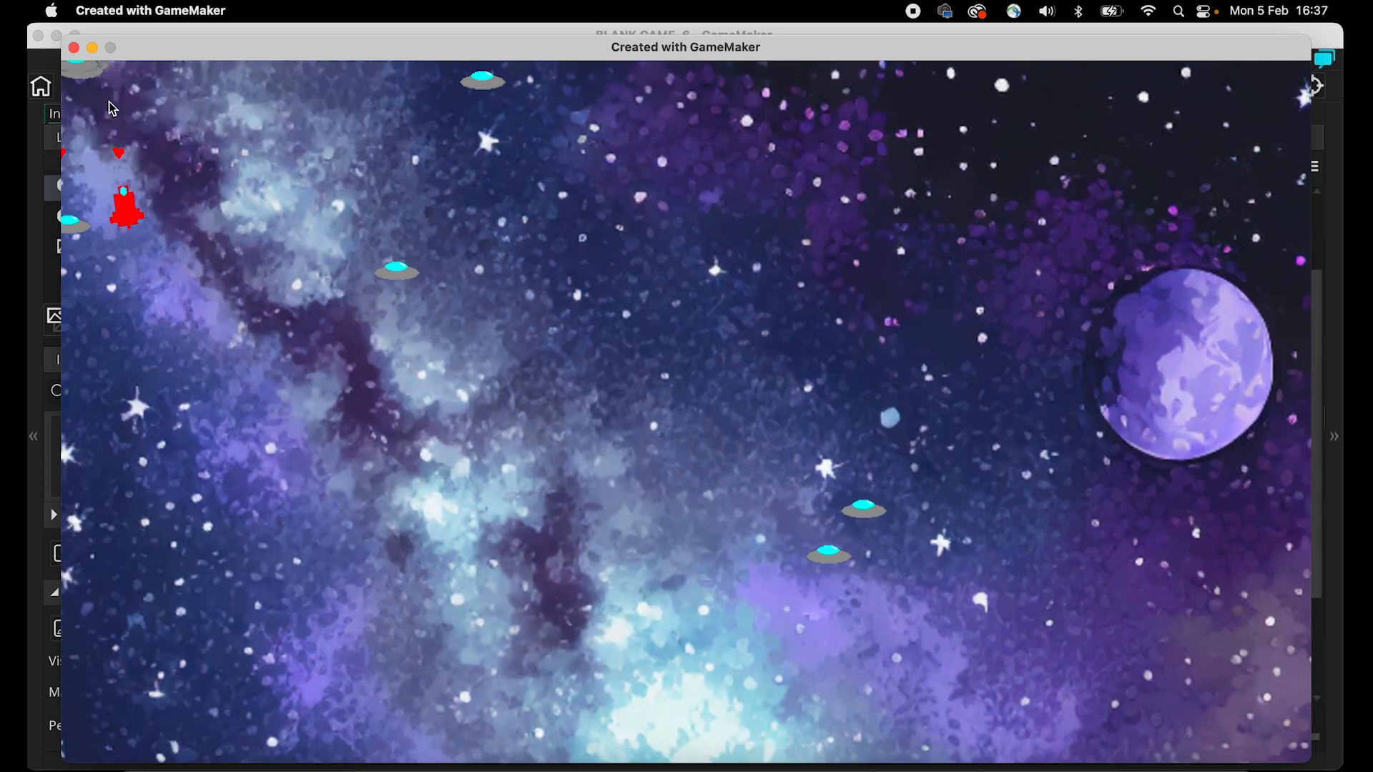
{"action": "key", "text": "d"}
{"action": "left_click", "coordinate": [416, 105]}
{"action": "left_click", "coordinate": [416, 105]}
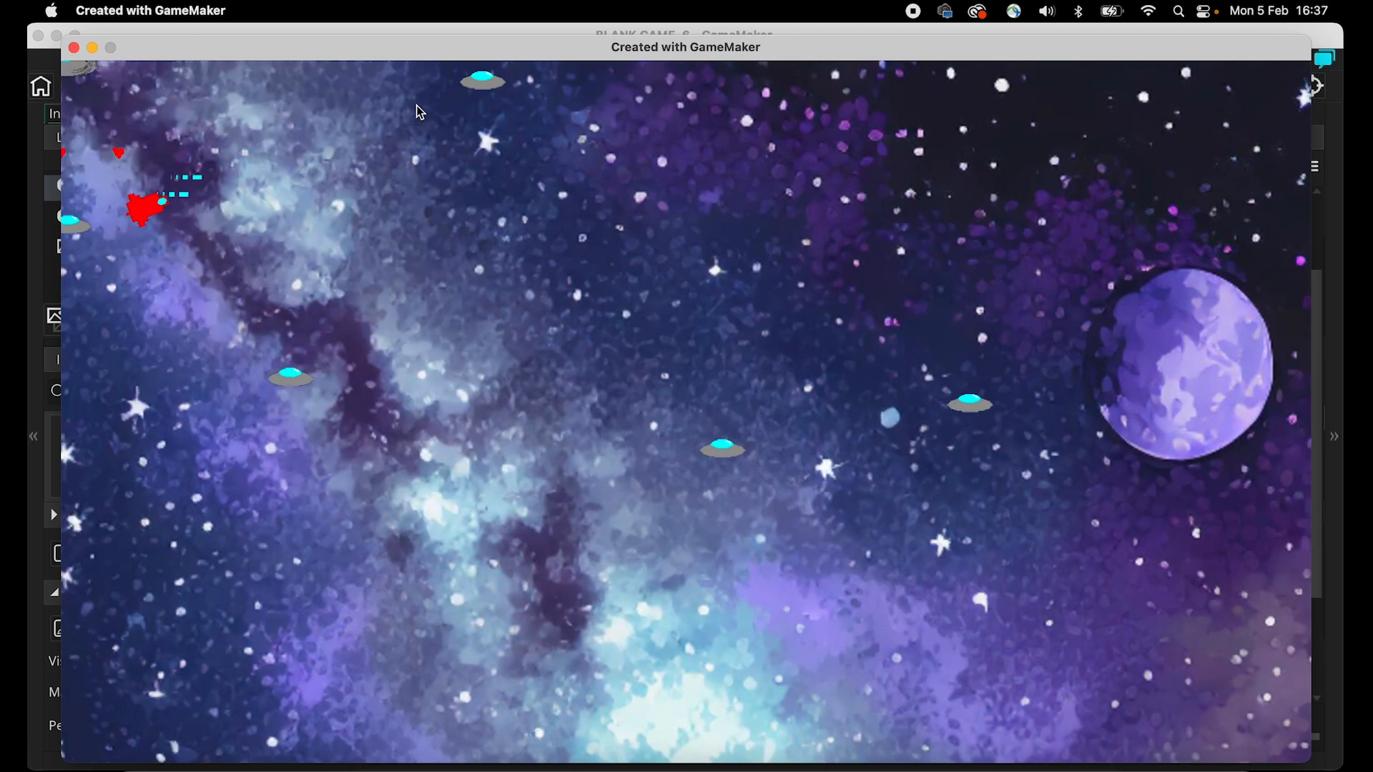
{"action": "left_click", "coordinate": [75, 47]}
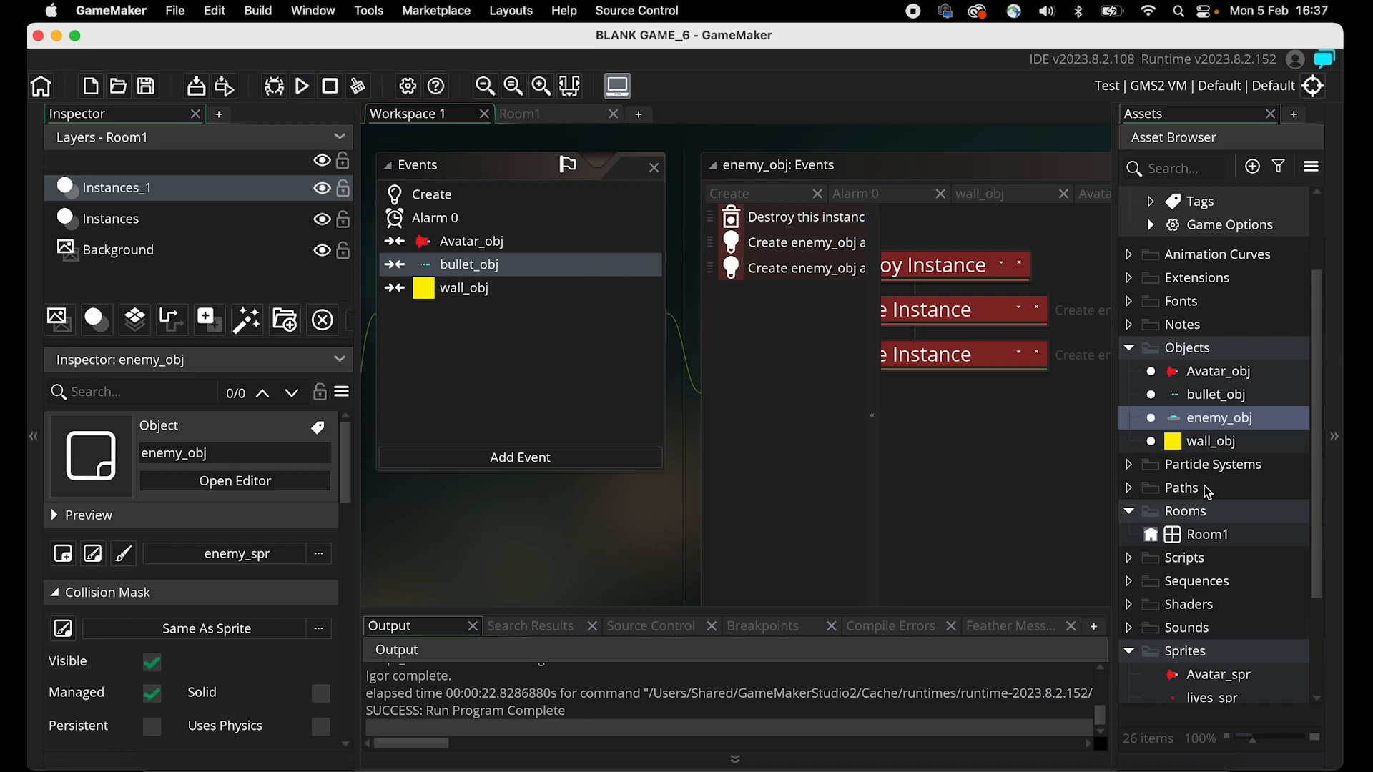
Open Room1 and move the first wall_obj blocks of the upper wall, next to the corner, up just outside the room.
{"action": "left_click", "coordinate": [1176, 541]}
{"action": "double_click", "coordinate": [1176, 541]}
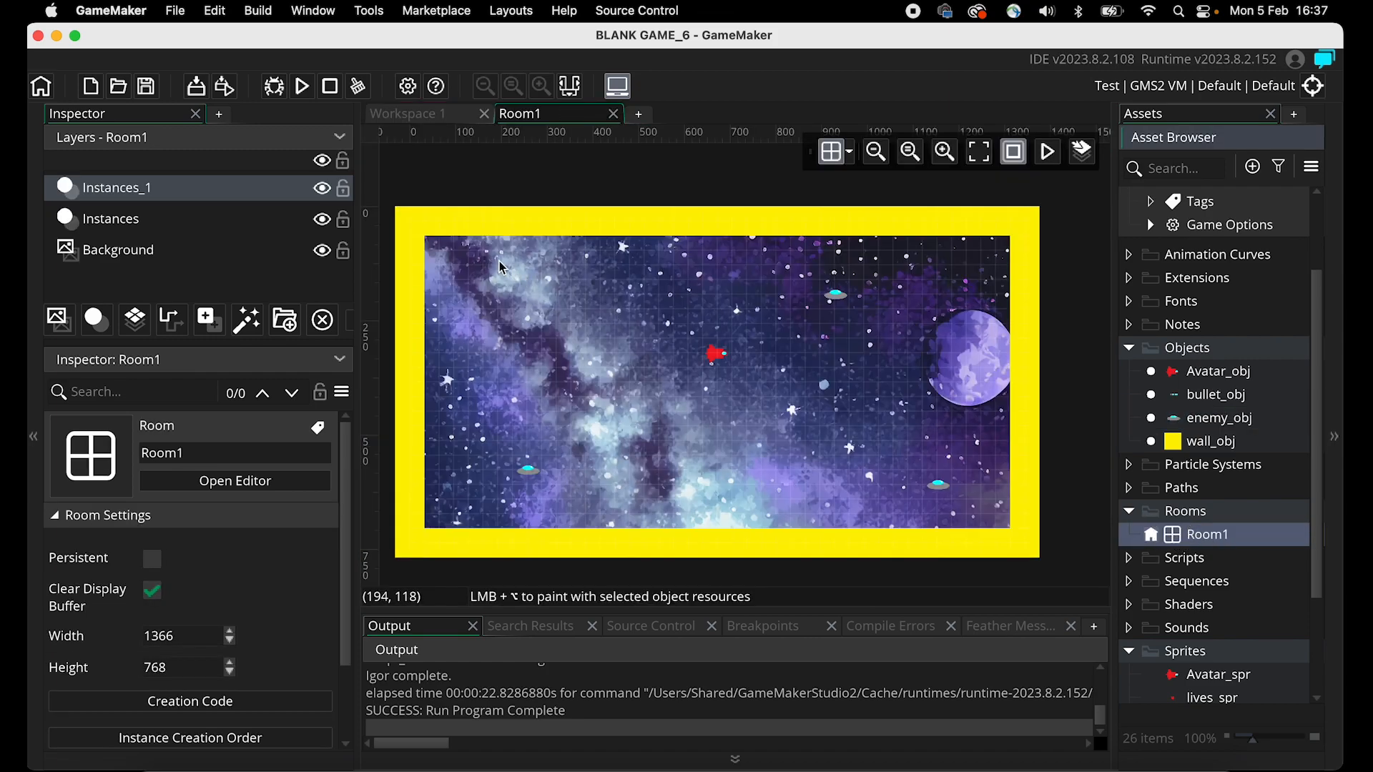
{"action": "left_click", "coordinate": [436, 218]}
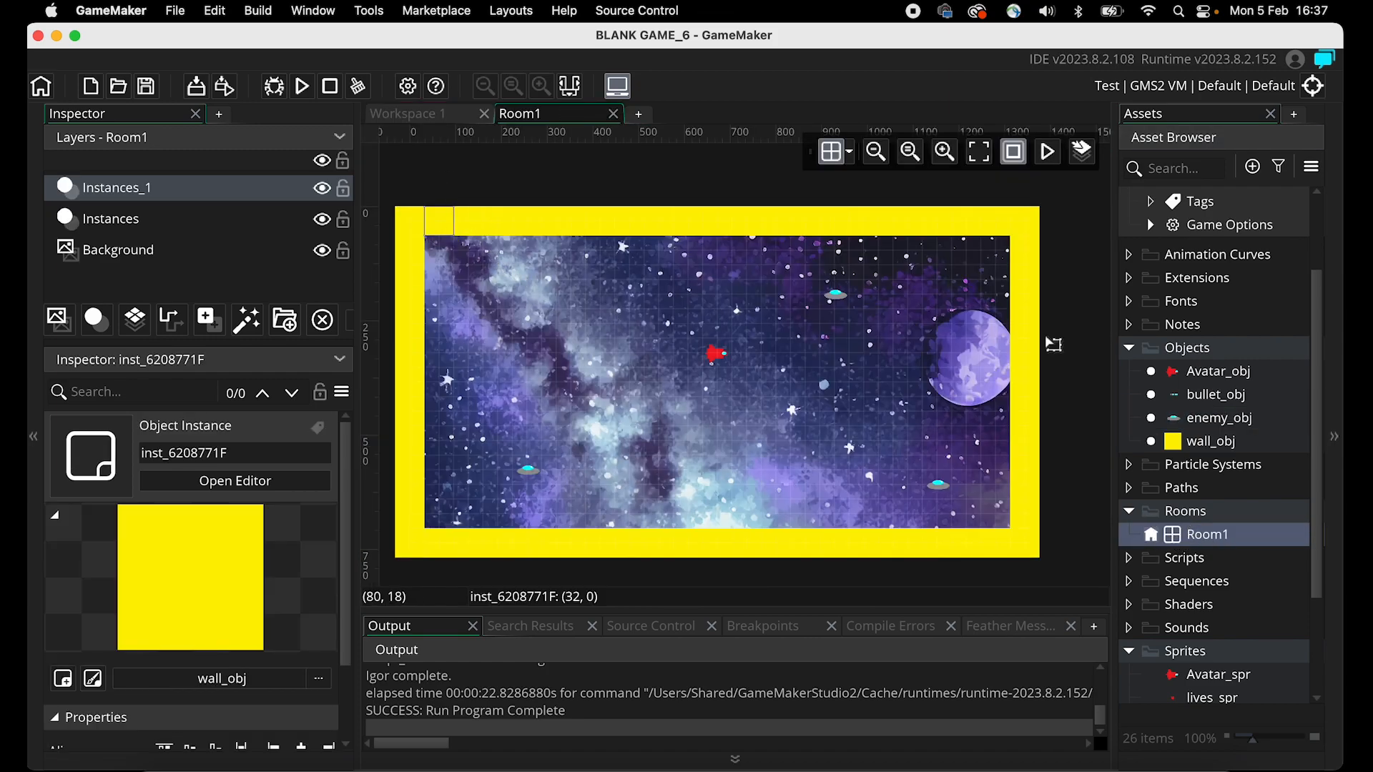
{"action": "left_click", "coordinate": [1211, 442]}
{"action": "left_click_drag", "start_coordinate": [441, 226], "coordinate": [506, 195]}
{"action": "left_click", "coordinate": [534, 221]}
{"action": "left_click", "coordinate": [555, 221]}
{"action": "left_click", "coordinate": [626, 224]}
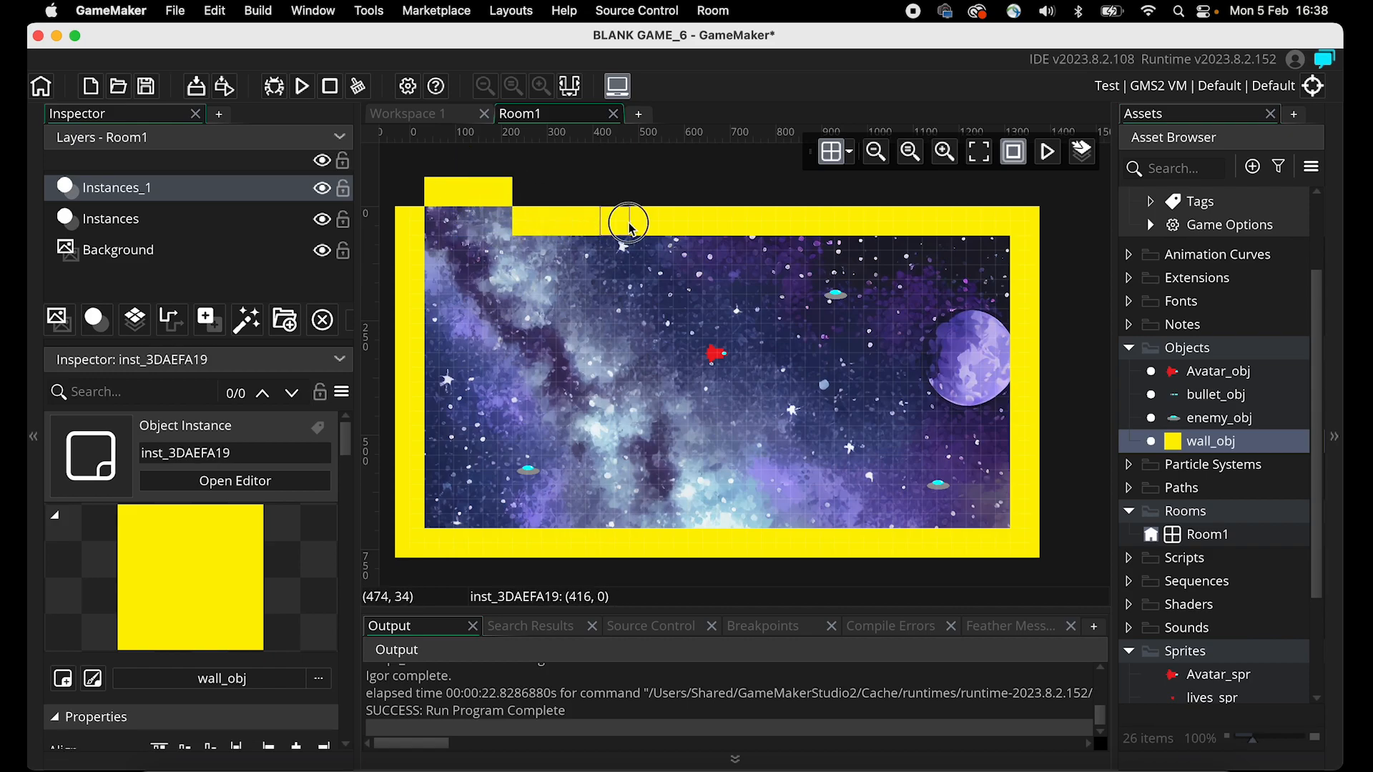
{"action": "left_click", "coordinate": [534, 218]}
Continue moving the upper wall's blocks out of the room to y -64, as far as x 896, and save the project.
{"action": "scroll", "coordinate": [534, 218], "scroll_direction": "up", "scroll_amount": 2}
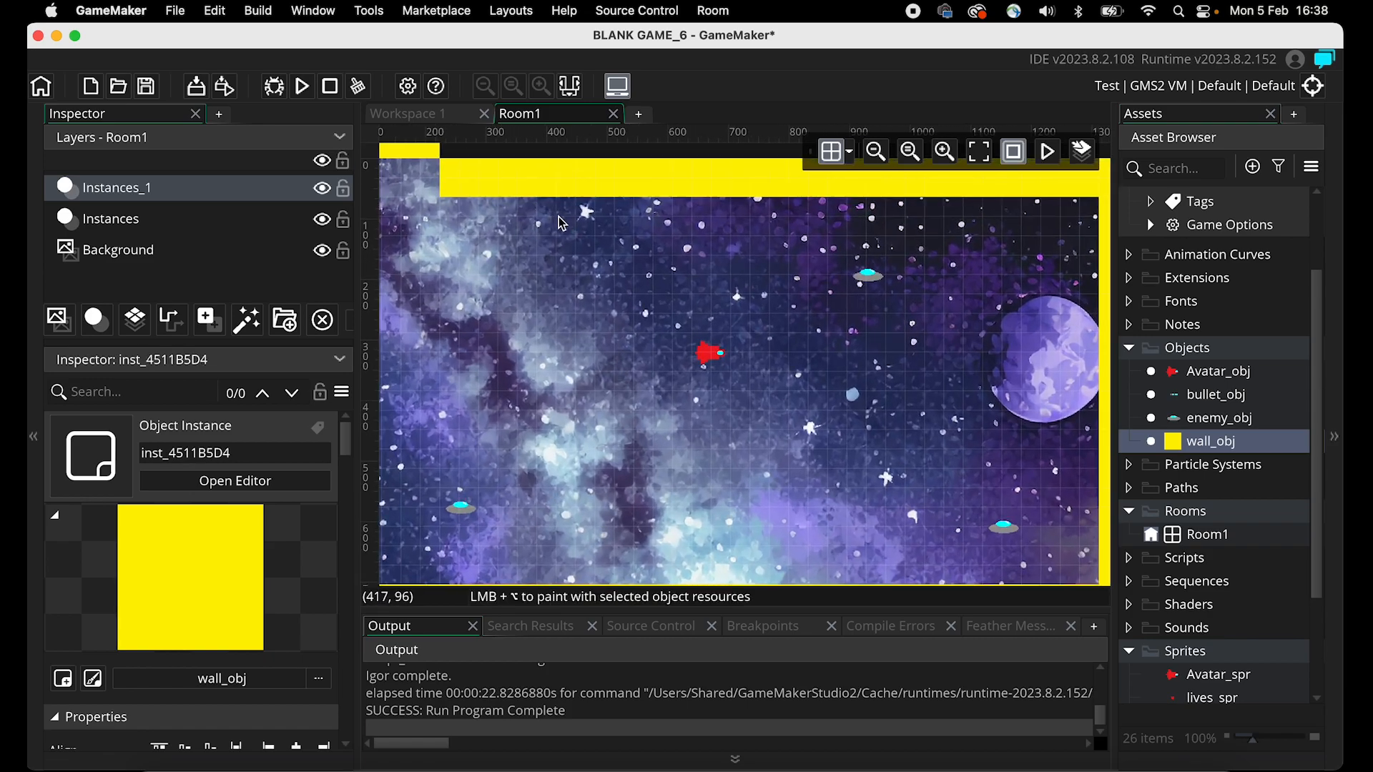
{"action": "scroll", "coordinate": [523, 241], "scroll_direction": "up", "scroll_amount": 1}
{"action": "left_click_drag", "start_coordinate": [465, 218], "coordinate": [481, 186]}
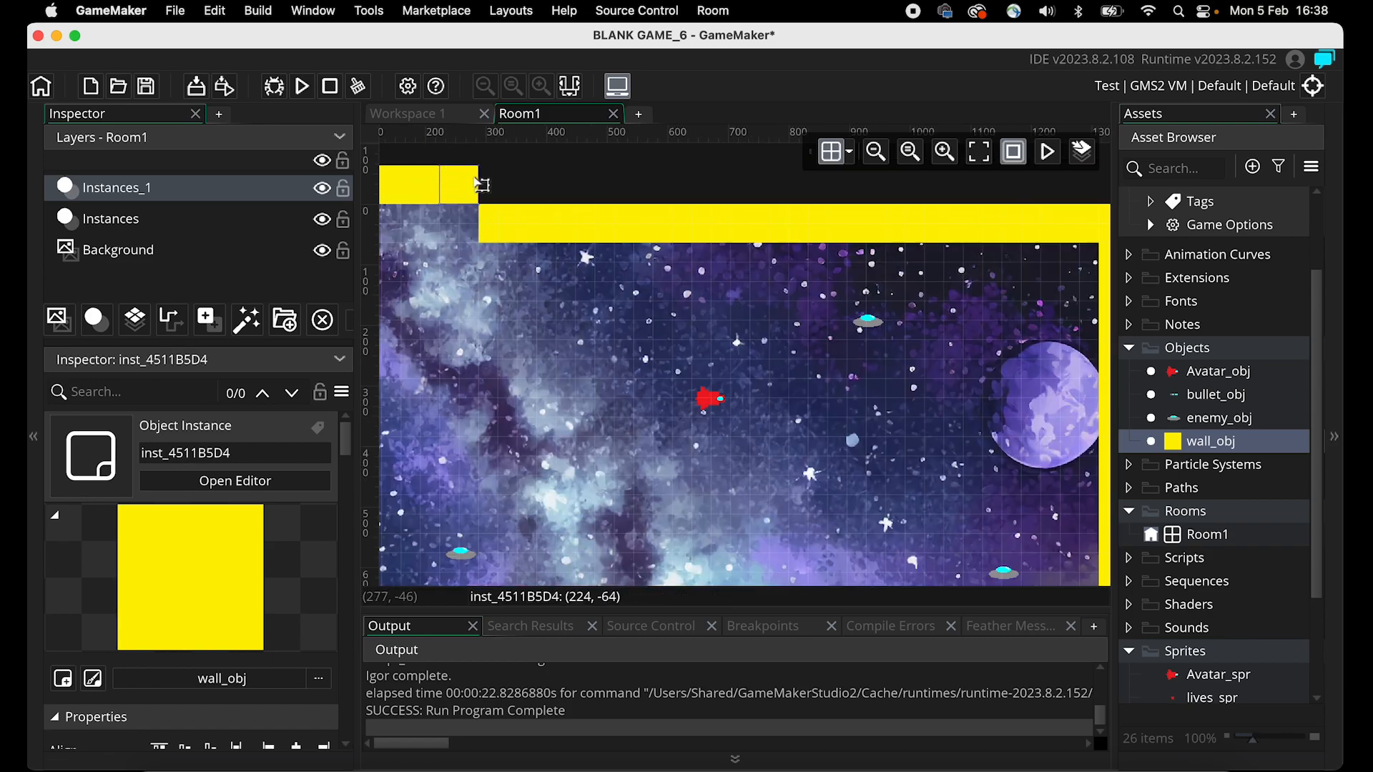
{"action": "left_click", "coordinate": [508, 229]}
{"action": "left_click", "coordinate": [508, 229]}
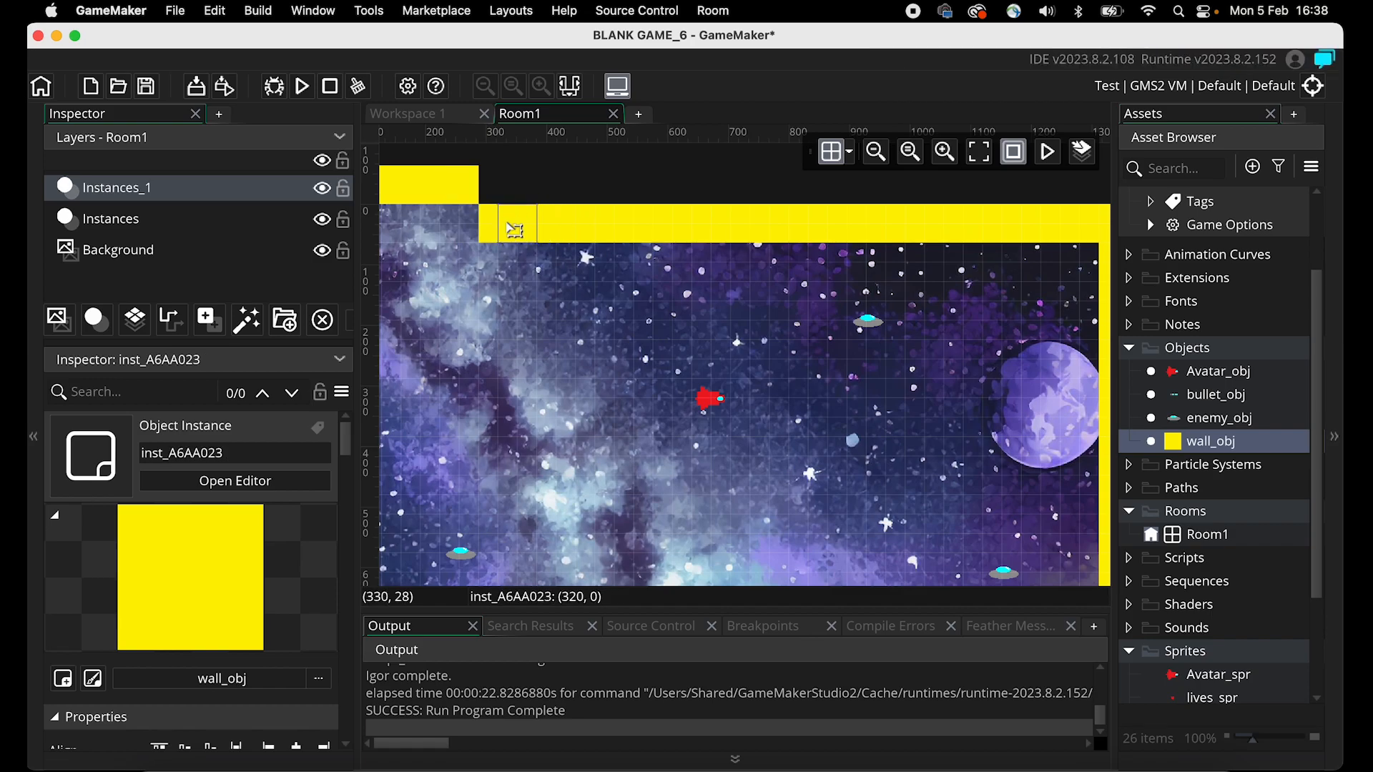
{"action": "key", "text": "alt"}
{"action": "left_click_drag", "start_coordinate": [492, 220], "coordinate": [556, 186]}
{"action": "key", "text": "Delete"}
{"action": "left_click_drag", "start_coordinate": [575, 232], "coordinate": [635, 185]}
{"action": "left_click_drag", "start_coordinate": [689, 225], "coordinate": [709, 185]}
{"action": "left_click_drag", "start_coordinate": [766, 221], "coordinate": [781, 182]}
{"action": "left_click_drag", "start_coordinate": [841, 218], "coordinate": [884, 179]}
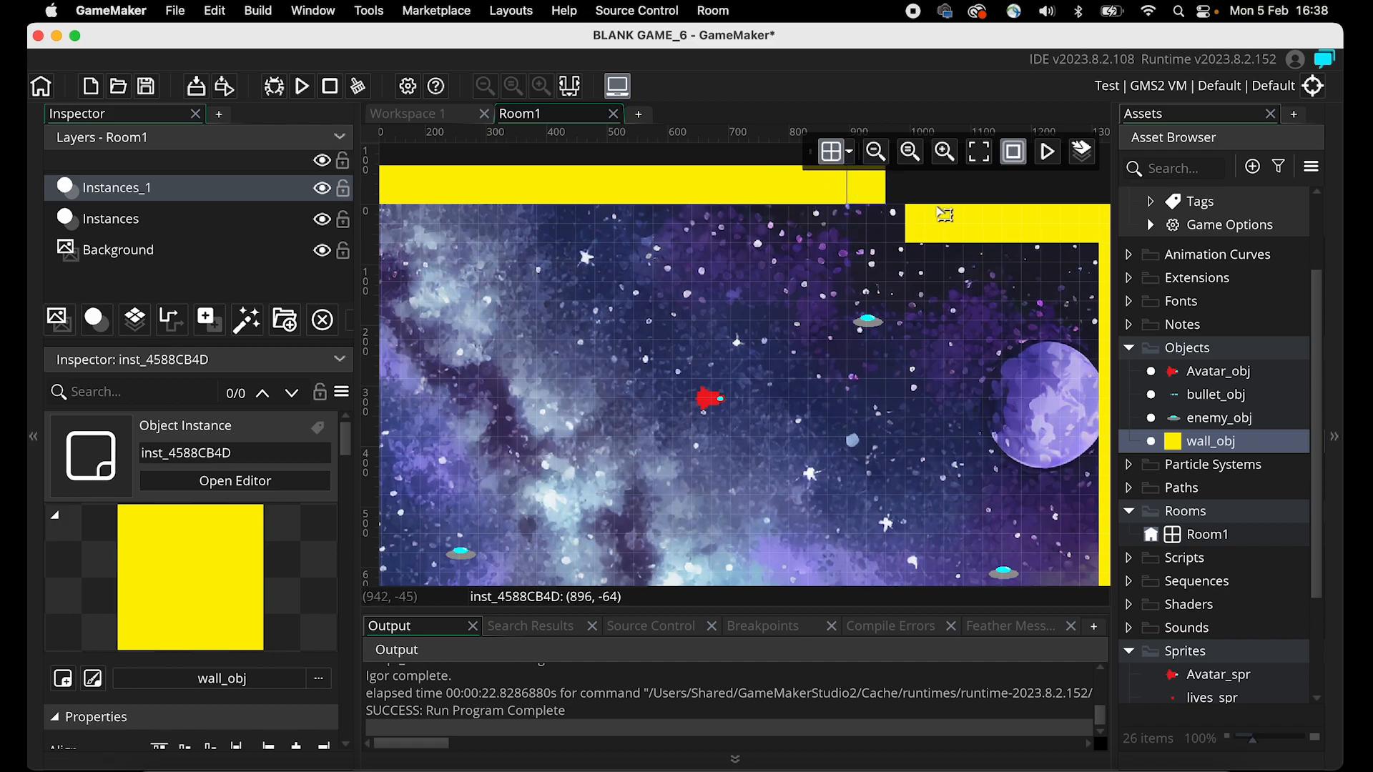
{"action": "scroll", "coordinate": [747, 341], "scroll_direction": "right", "scroll_amount": 5}
{"action": "scroll", "coordinate": [747, 341], "scroll_direction": "up", "scroll_amount": 1}
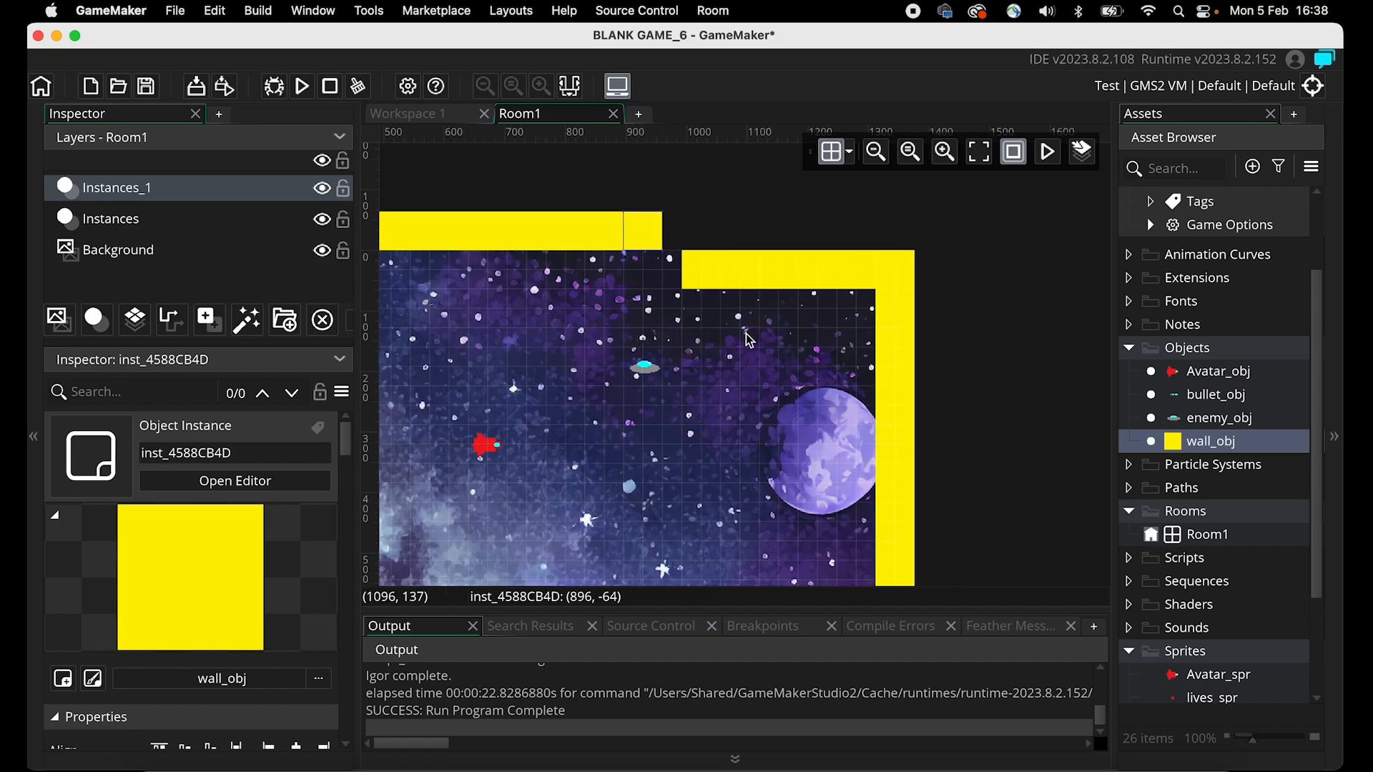
{"action": "left_click", "coordinate": [149, 88]}
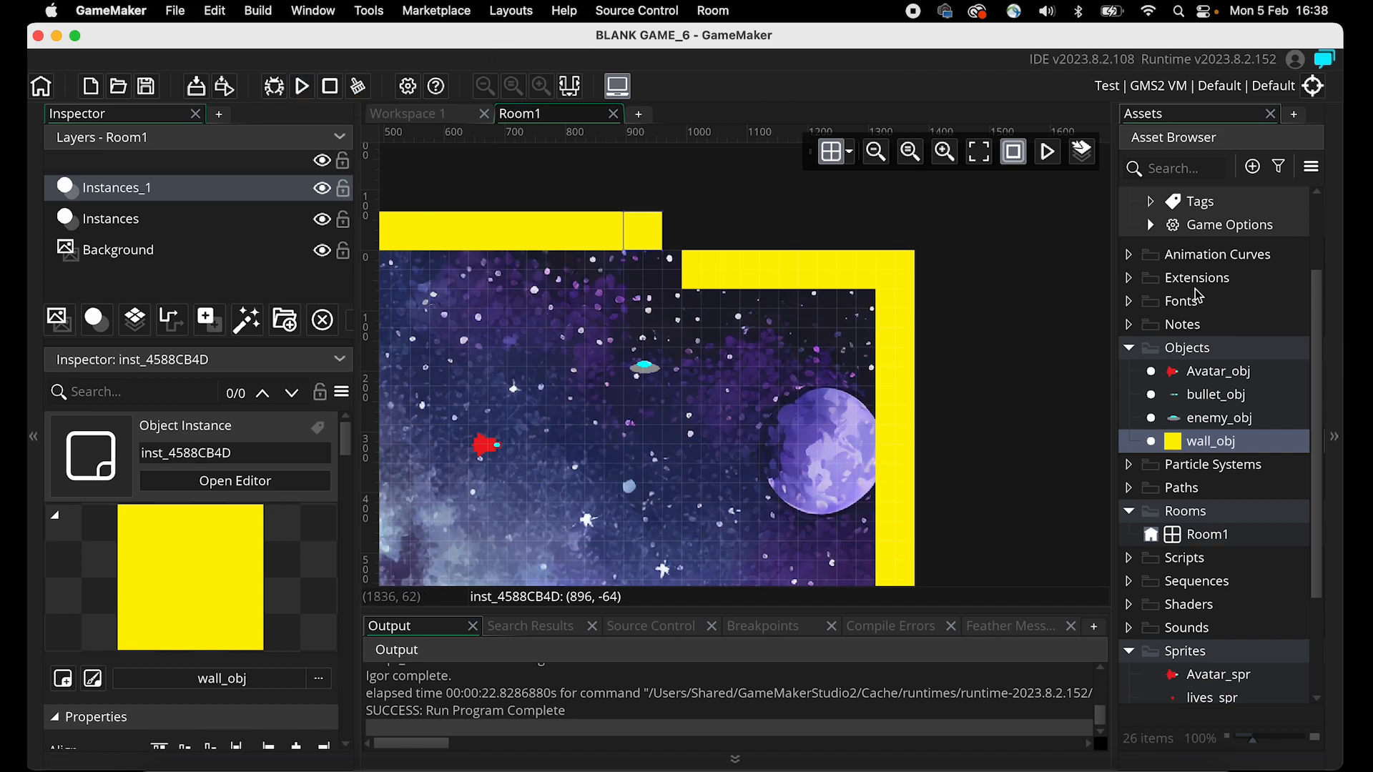
Open Avatar_obj and change its Global Left Down event to Global Left Released.
{"action": "double_click", "coordinate": [1200, 377]}
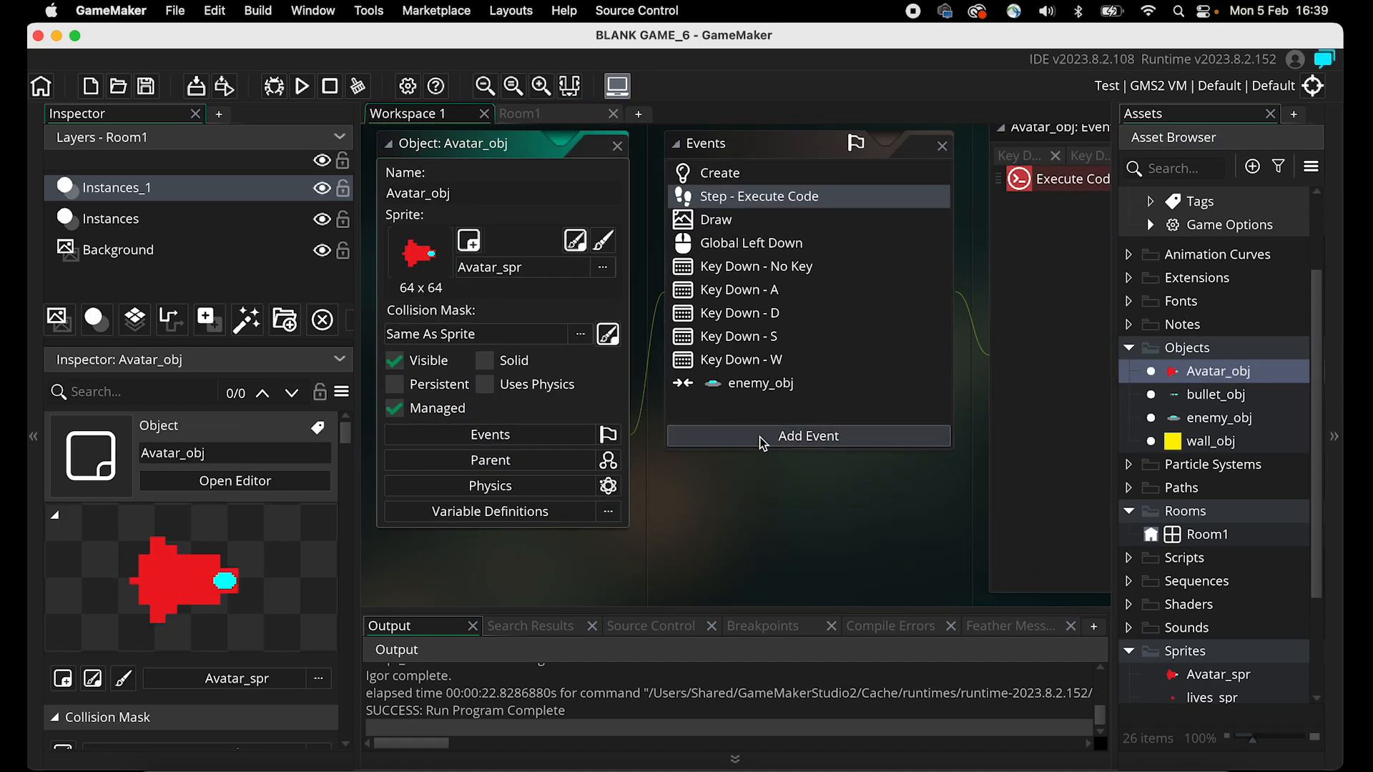
{"action": "left_click", "coordinate": [758, 245]}
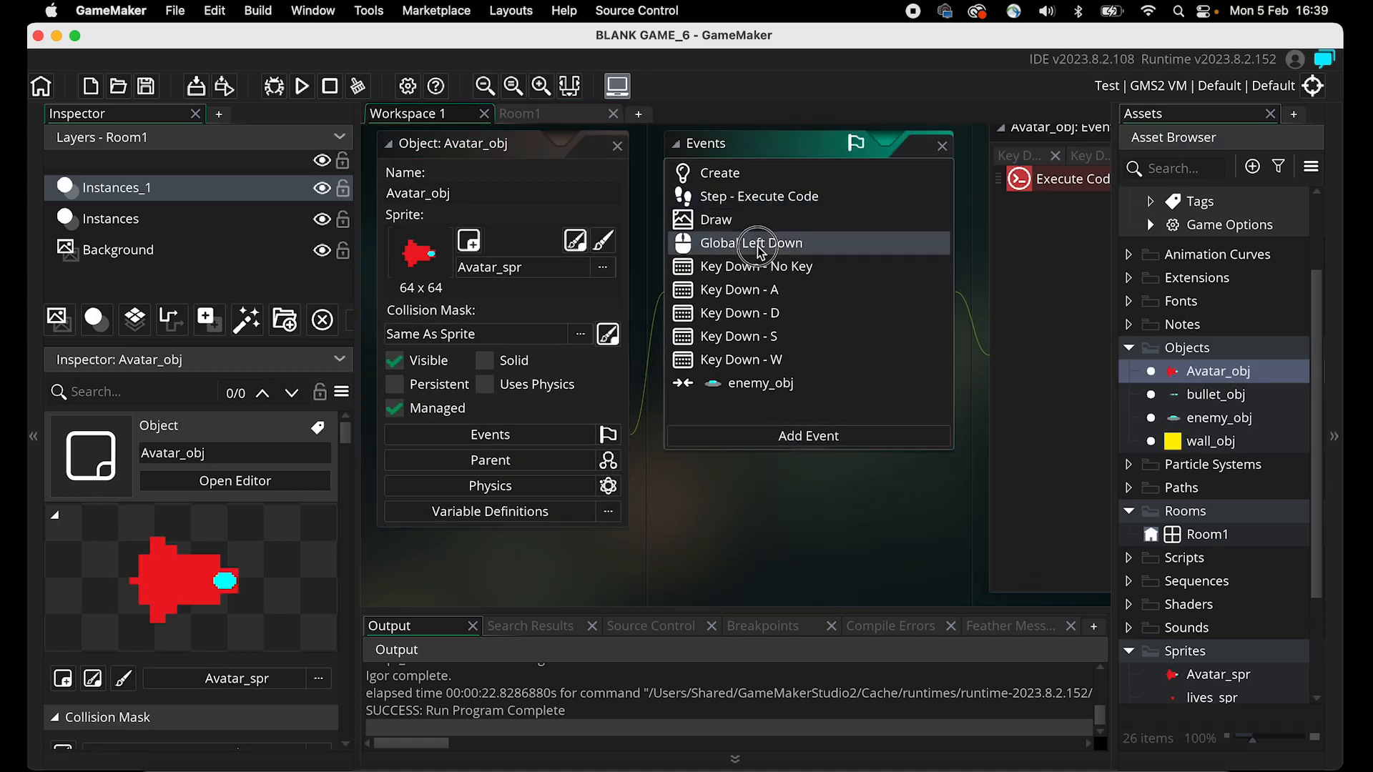
{"action": "right_click", "coordinate": [758, 250]}
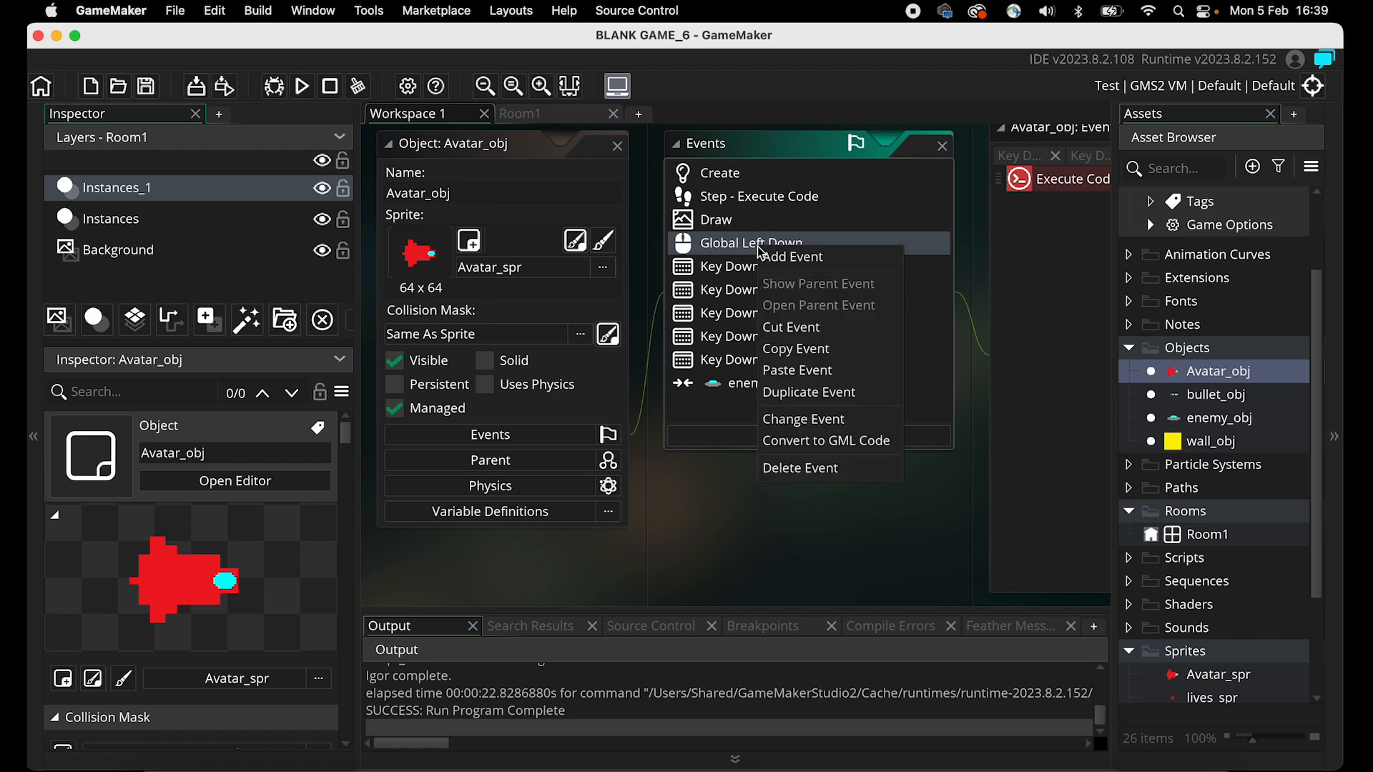
{"action": "left_click", "coordinate": [829, 420]}
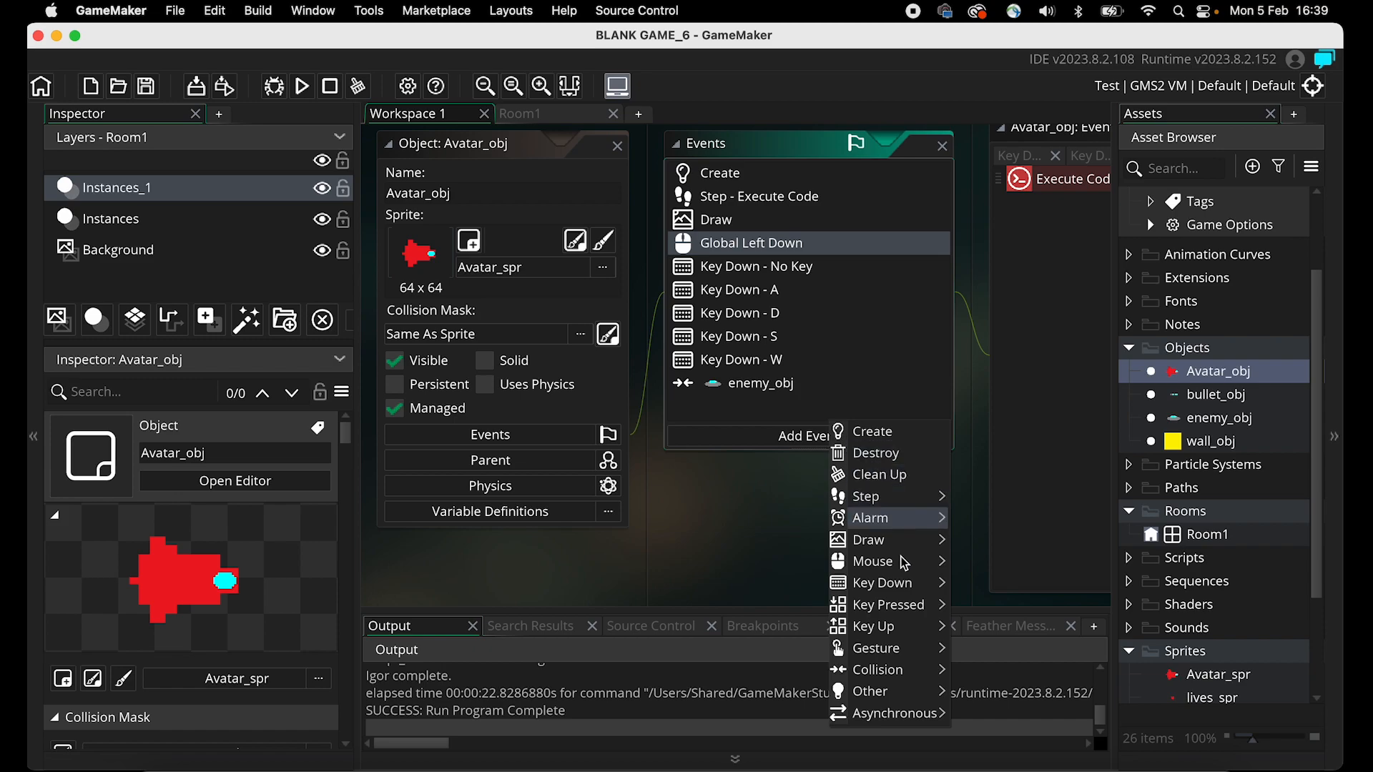
{"action": "mouse_move", "coordinate": [902, 606]}
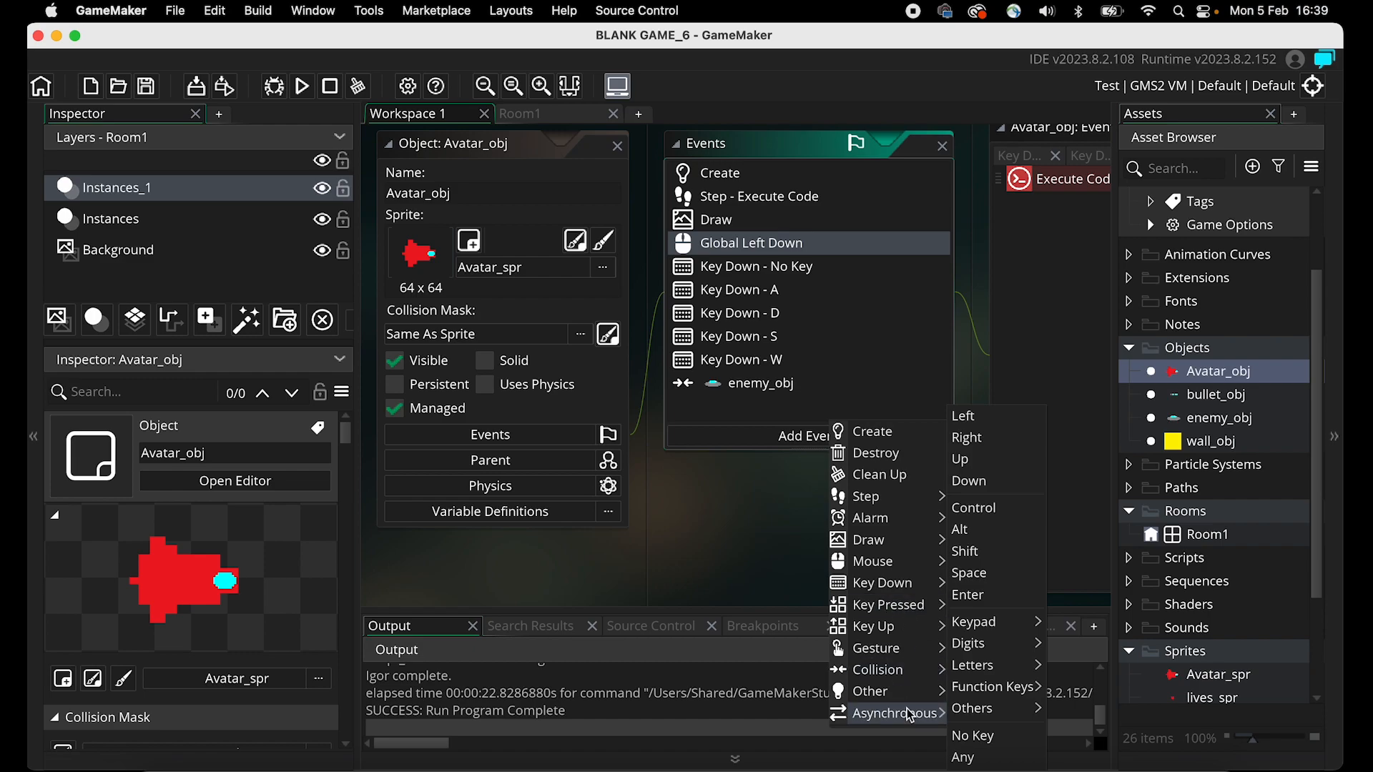
{"action": "mouse_move", "coordinate": [898, 561]}
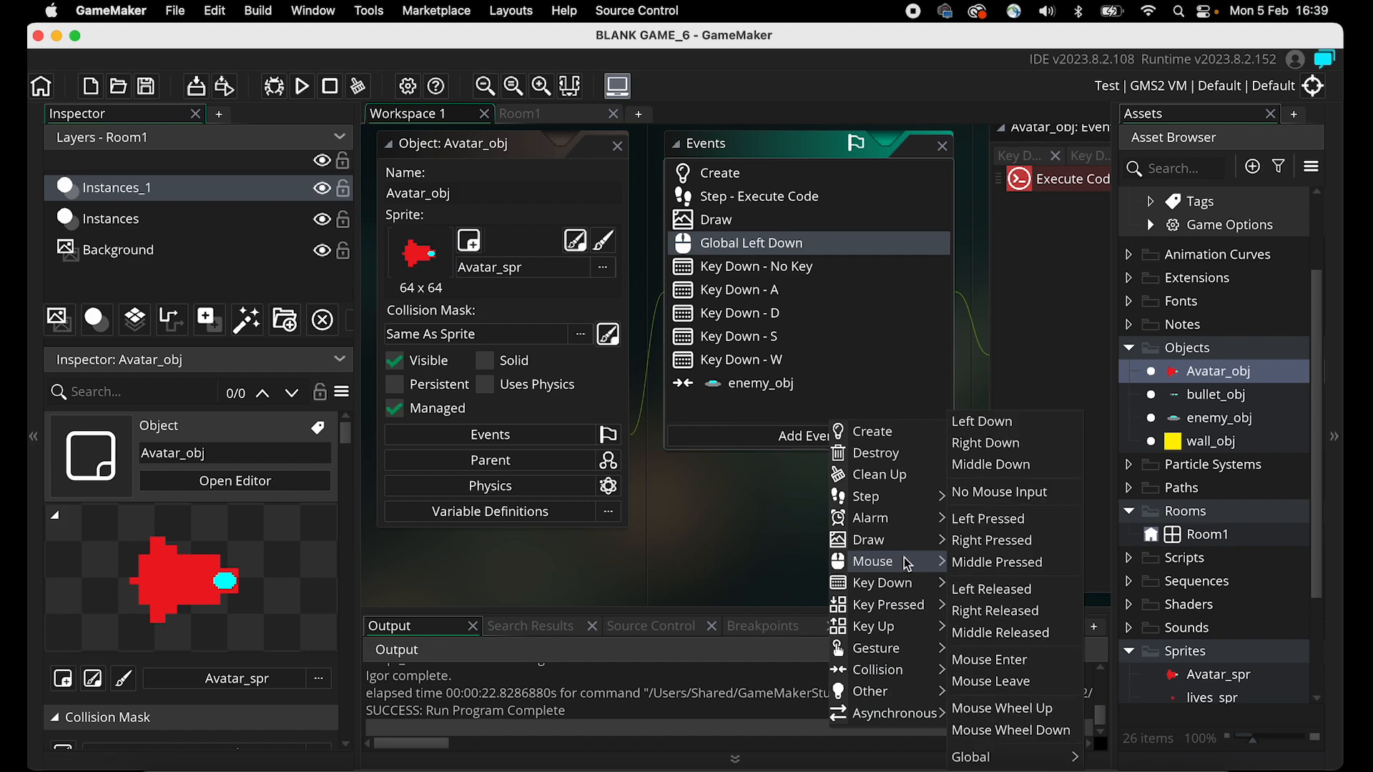
{"action": "mouse_move", "coordinate": [1024, 758]}
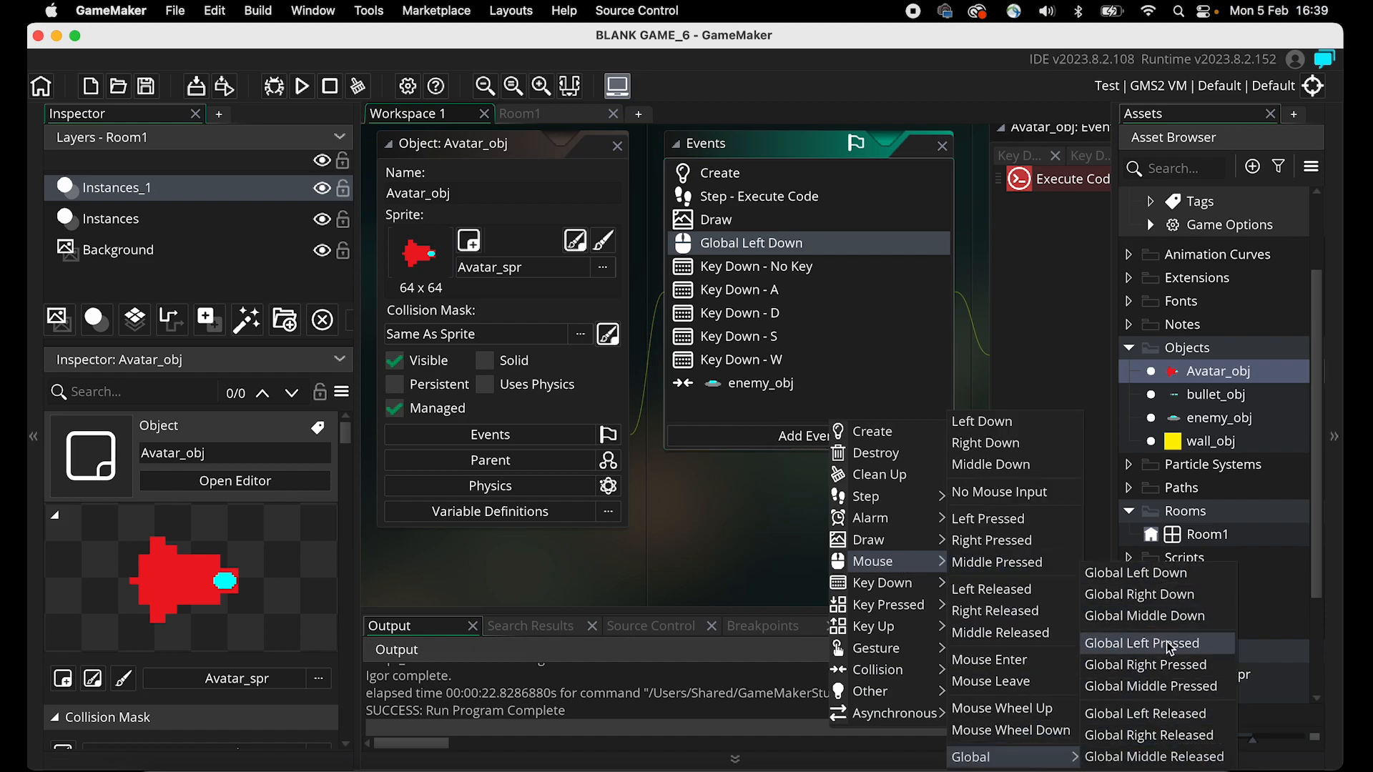
{"action": "left_click", "coordinate": [1165, 712]}
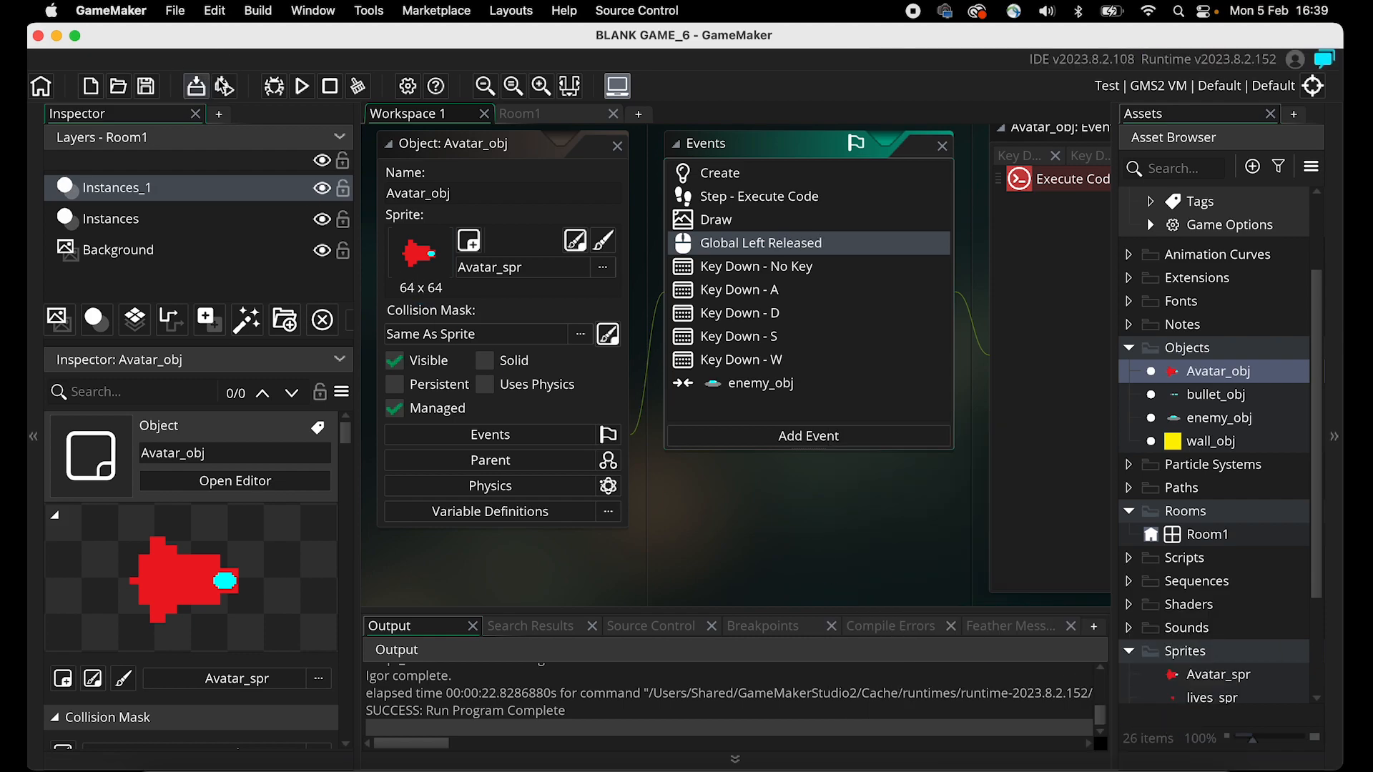
Run the game, fire single shots in several directions to test the new mouse event, and close the game window.
{"action": "left_click", "coordinate": [302, 87]}
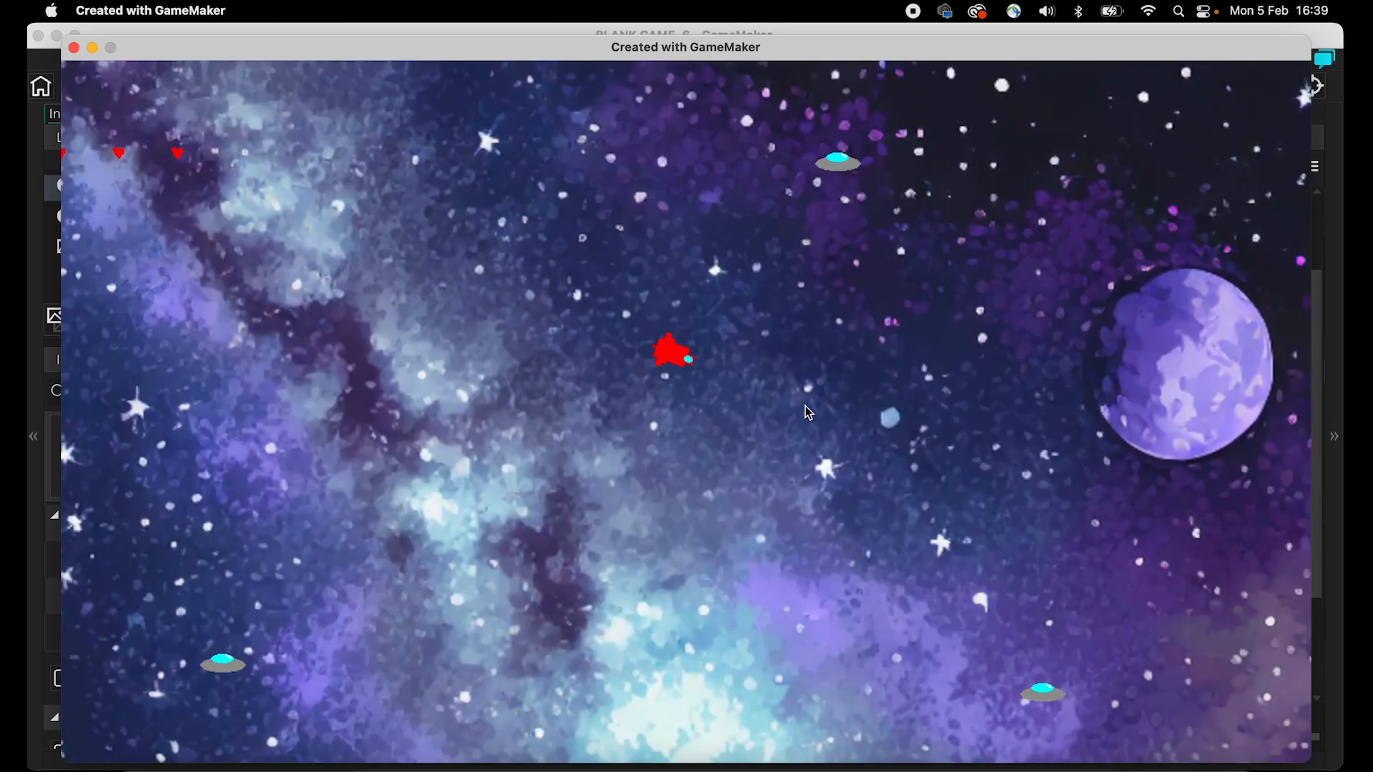
{"action": "left_click", "coordinate": [805, 406]}
{"action": "left_click", "coordinate": [711, 269]}
{"action": "left_click", "coordinate": [617, 239]}
{"action": "left_click", "coordinate": [466, 334]}
{"action": "left_click", "coordinate": [565, 270]}
{"action": "left_click", "coordinate": [478, 380]}
{"action": "left_click", "coordinate": [467, 340]}
{"action": "left_click", "coordinate": [436, 230]}
{"action": "left_click", "coordinate": [430, 254]}
{"action": "left_click", "coordinate": [909, 390]}
{"action": "left_click", "coordinate": [907, 408]}
{"action": "left_click", "coordinate": [908, 461]}
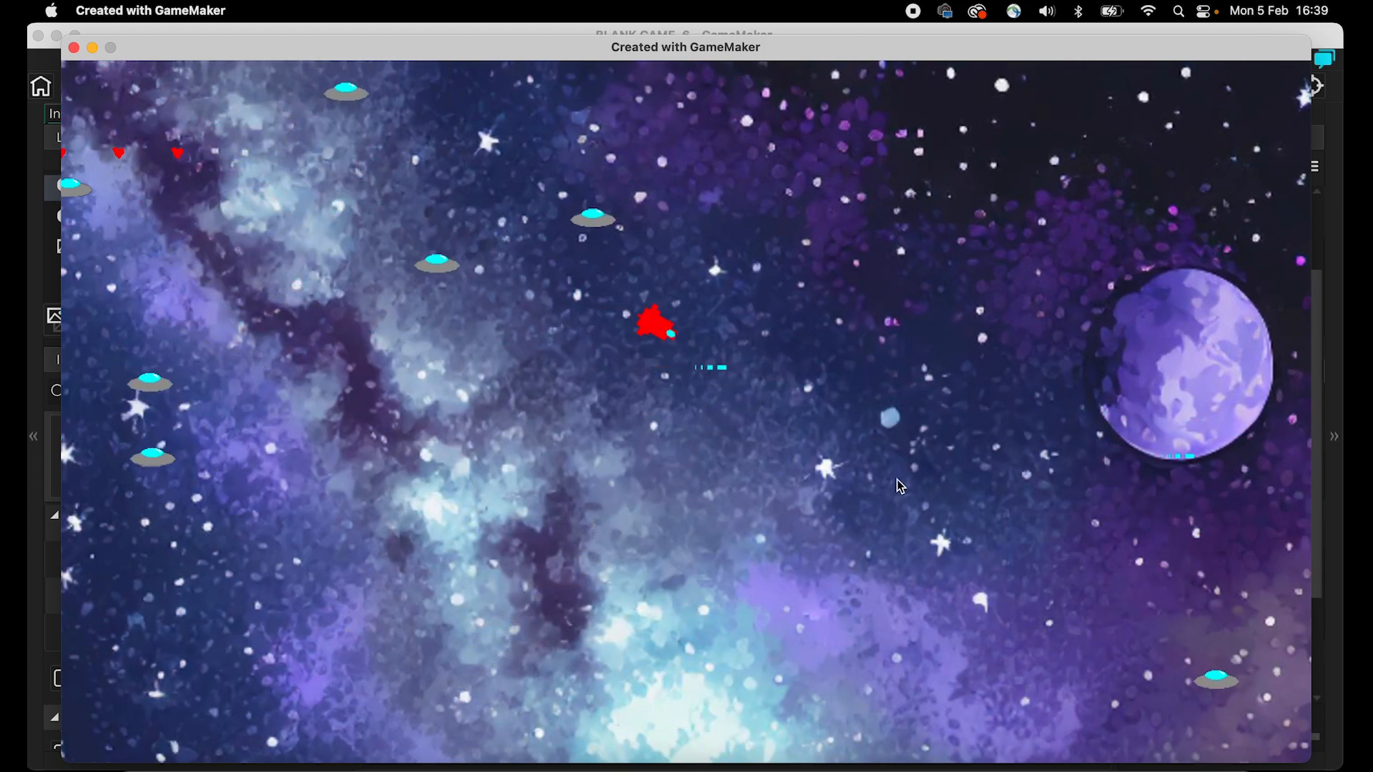
{"action": "left_click", "coordinate": [74, 48]}
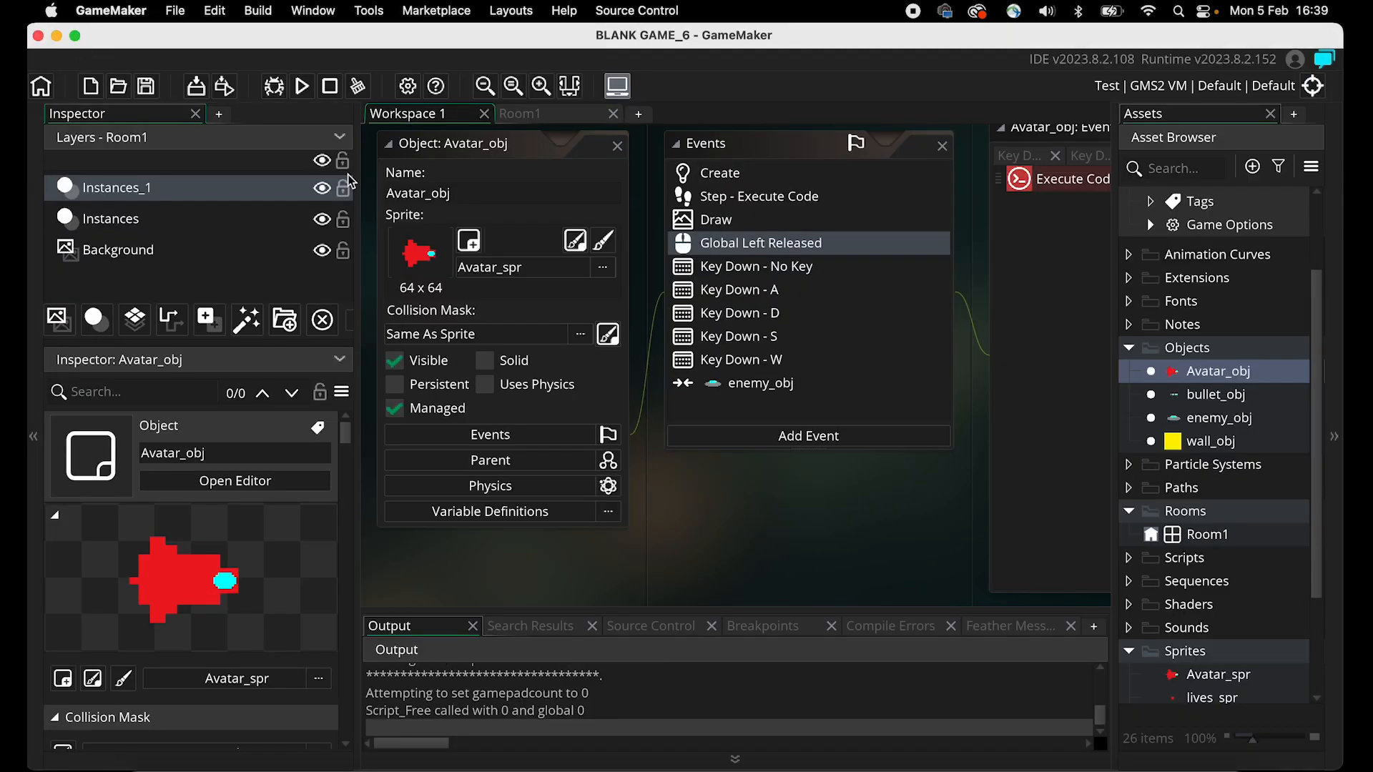
Open bullet_obj's Create event and get ready to search its action toolbox.
{"action": "left_click", "coordinate": [1203, 397]}
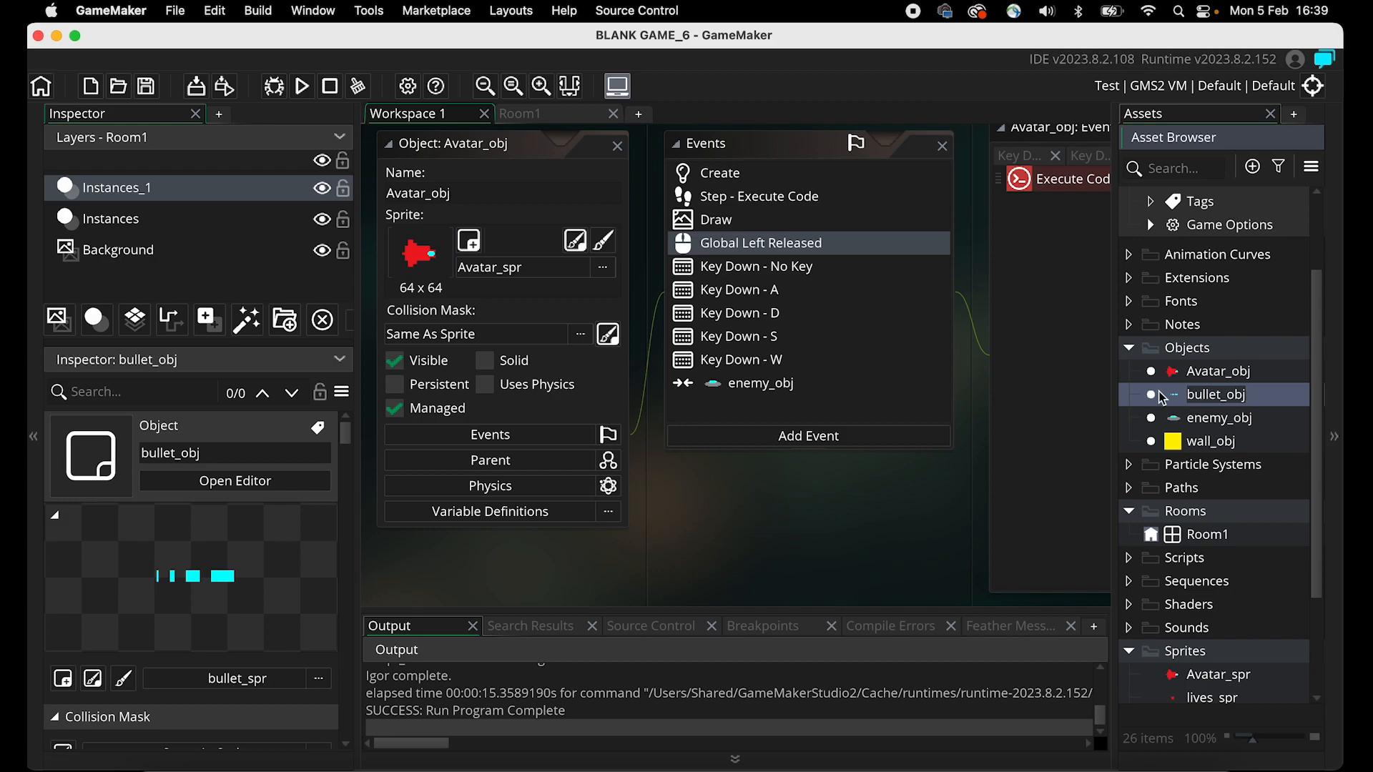
{"action": "double_click", "coordinate": [1177, 398]}
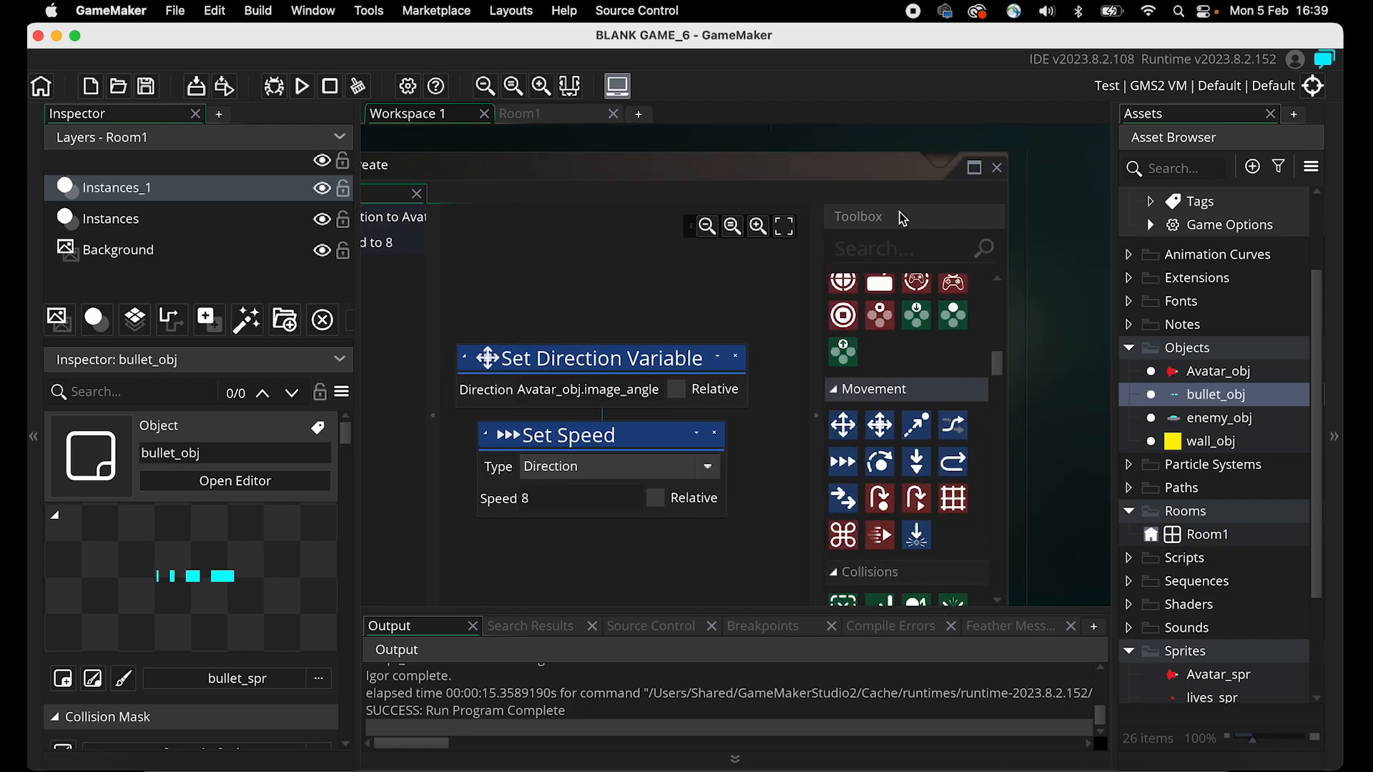
{"action": "left_click", "coordinate": [888, 250]}
{"action": "type", "text": "image_"}
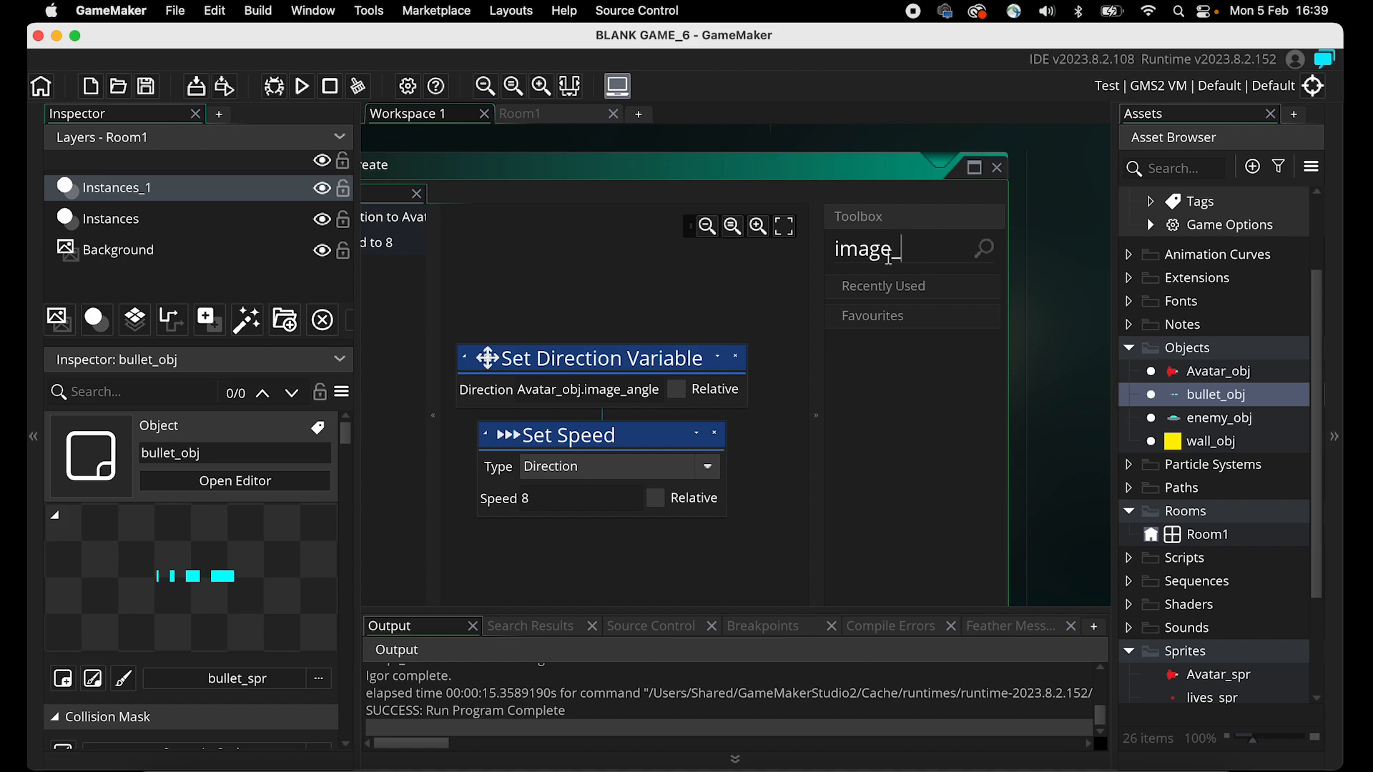
{"action": "key", "text": "BackSpace"}
{"action": "key", "text": "BackSpace"}
{"action": "key", "text": "BackSpace"}
{"action": "key", "text": "BackSpace"}
{"action": "key", "text": "BackSpace"}
{"action": "key", "text": "BackSpace"}
Find the Execute Code action and add it at the start of bullet_obj's Create event with image_angle=Avatar_obj.image_angle.
{"action": "type", "text": "code"}
{"action": "left_click_drag", "start_coordinate": [858, 436], "coordinate": [558, 358]}
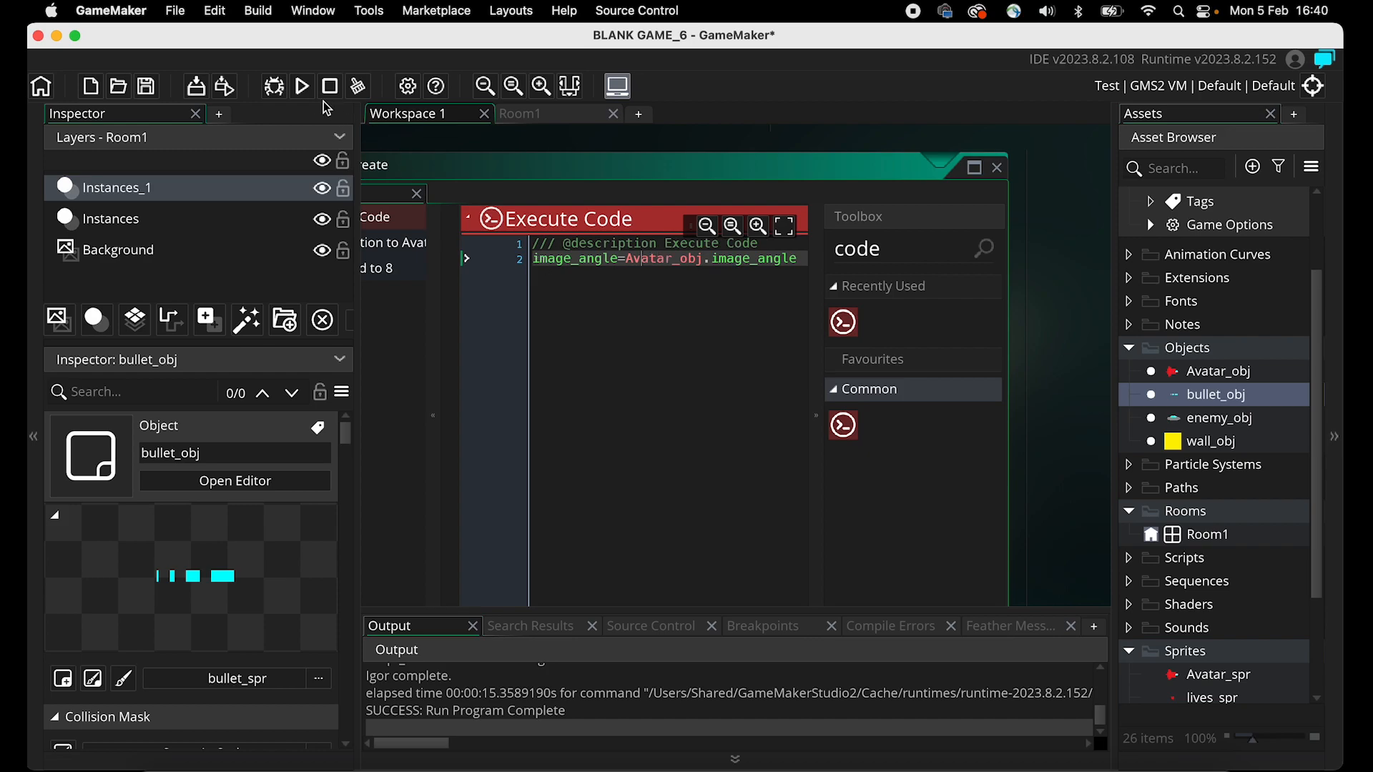
Run the game and fire bullets in several directions while moving the ship to test the bullets' rotation.
{"action": "left_click", "coordinate": [302, 85]}
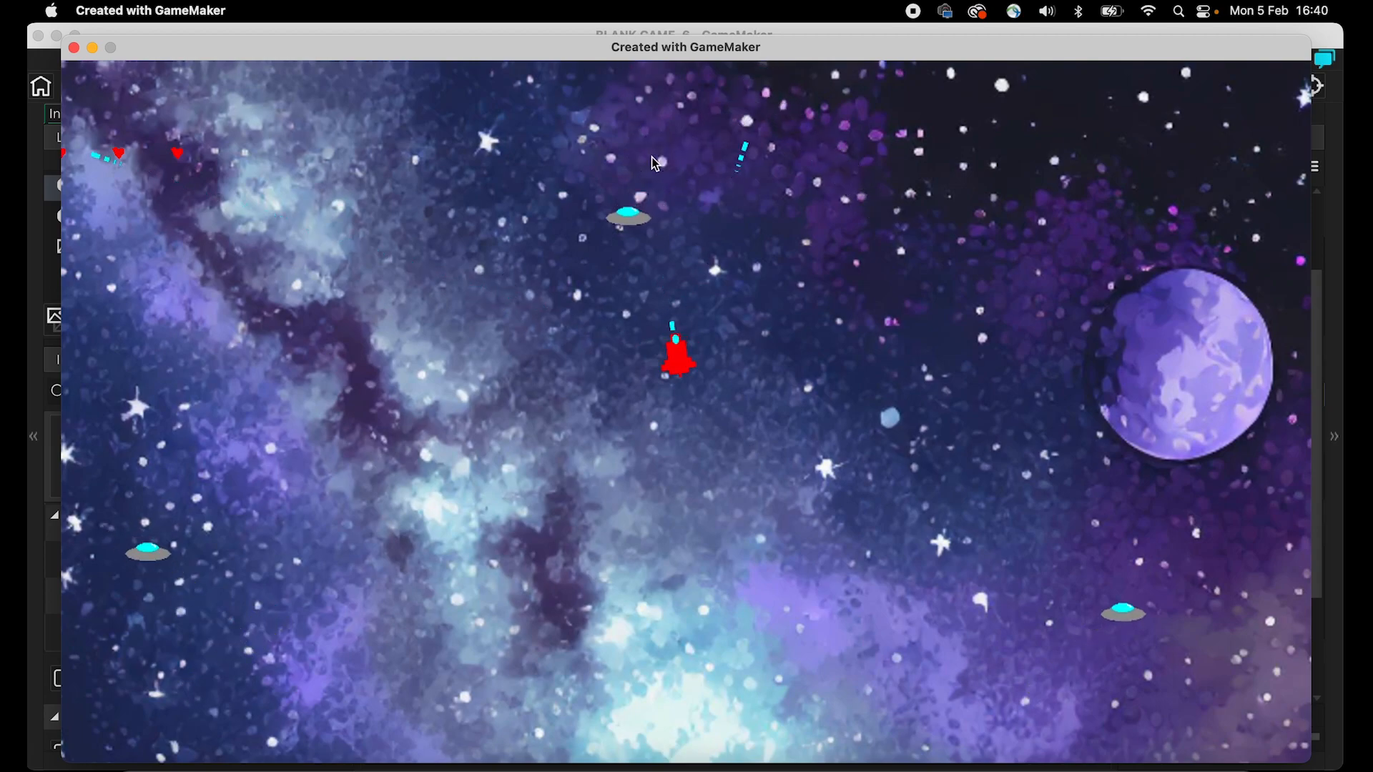
{"action": "key", "text": "s"}
{"action": "left_click", "coordinate": [551, 267]}
{"action": "left_click", "coordinate": [466, 354]}
{"action": "left_click", "coordinate": [464, 422]}
{"action": "key", "text": "a"}
{"action": "left_click", "coordinate": [486, 457]}
{"action": "key", "text": "w"}
{"action": "left_click", "coordinate": [715, 515]}
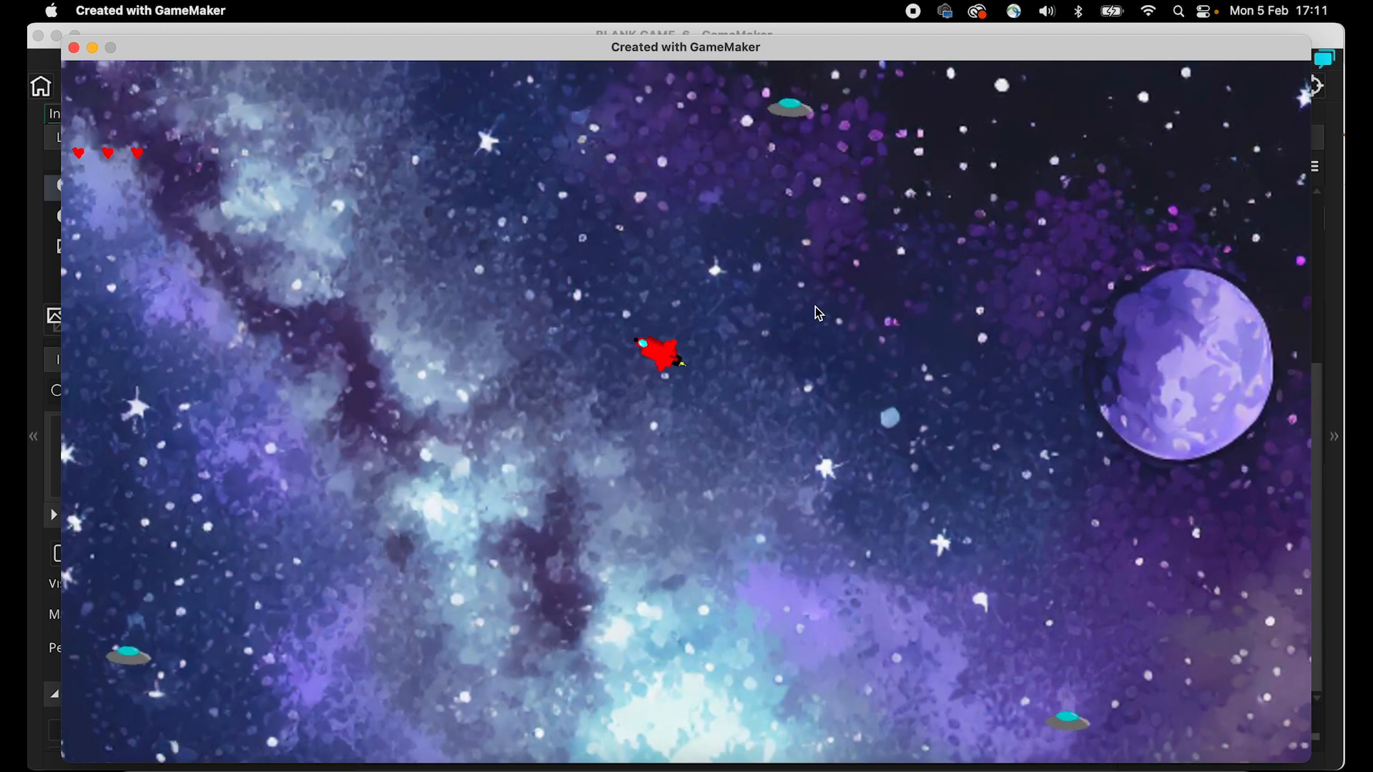
Fly the ship in all four directions without shooting to check its movement, and close the game window.
{"action": "key", "text": "d"}
{"action": "key", "text": "s"}
{"action": "key", "text": "a"}
{"action": "key", "text": "w"}
{"action": "key", "text": "s"}
{"action": "key", "text": "d"}
{"action": "key", "text": "s"}
{"action": "key", "text": "a"}
{"action": "key", "text": "w"}
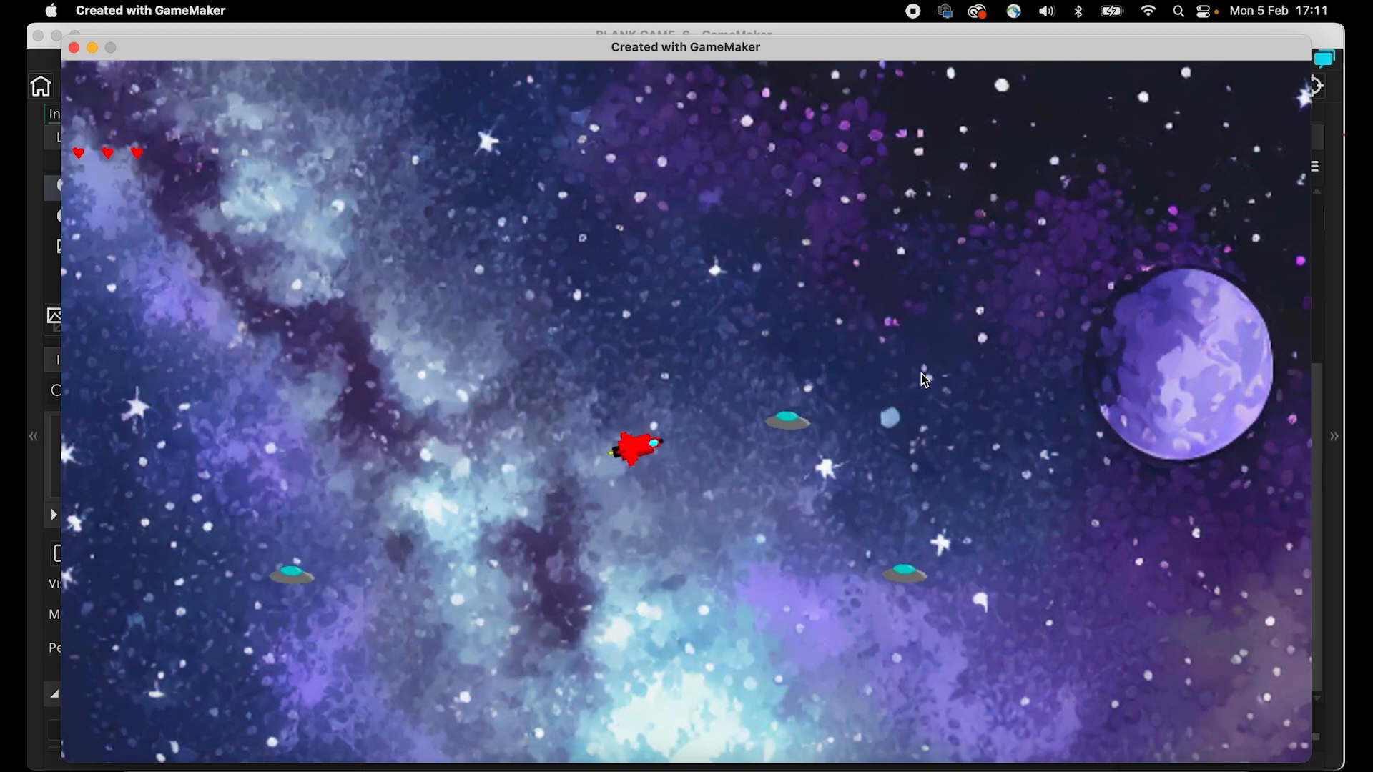
{"action": "key", "text": "w"}
{"action": "key", "text": "d"}
{"action": "key", "text": "a"}
{"action": "key", "text": "s"}
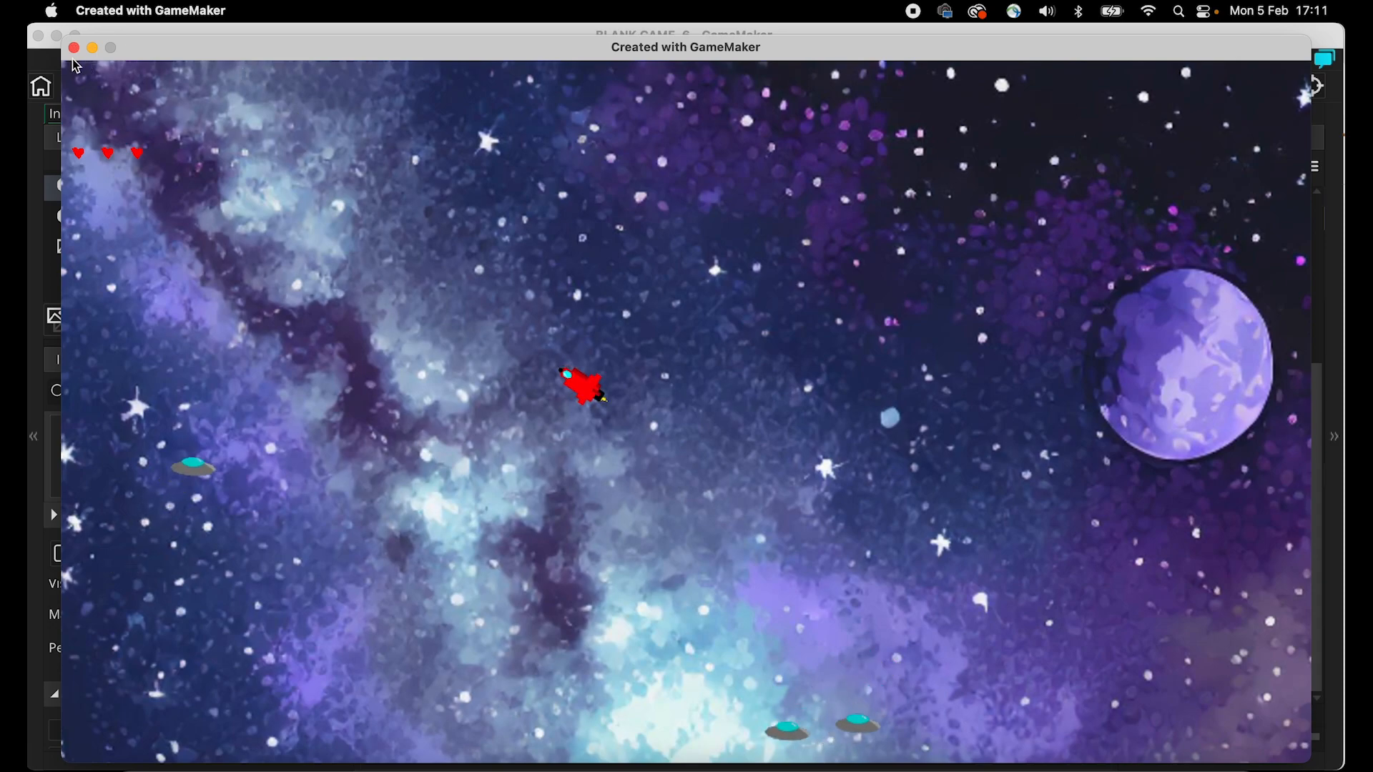
{"action": "left_click", "coordinate": [74, 48]}
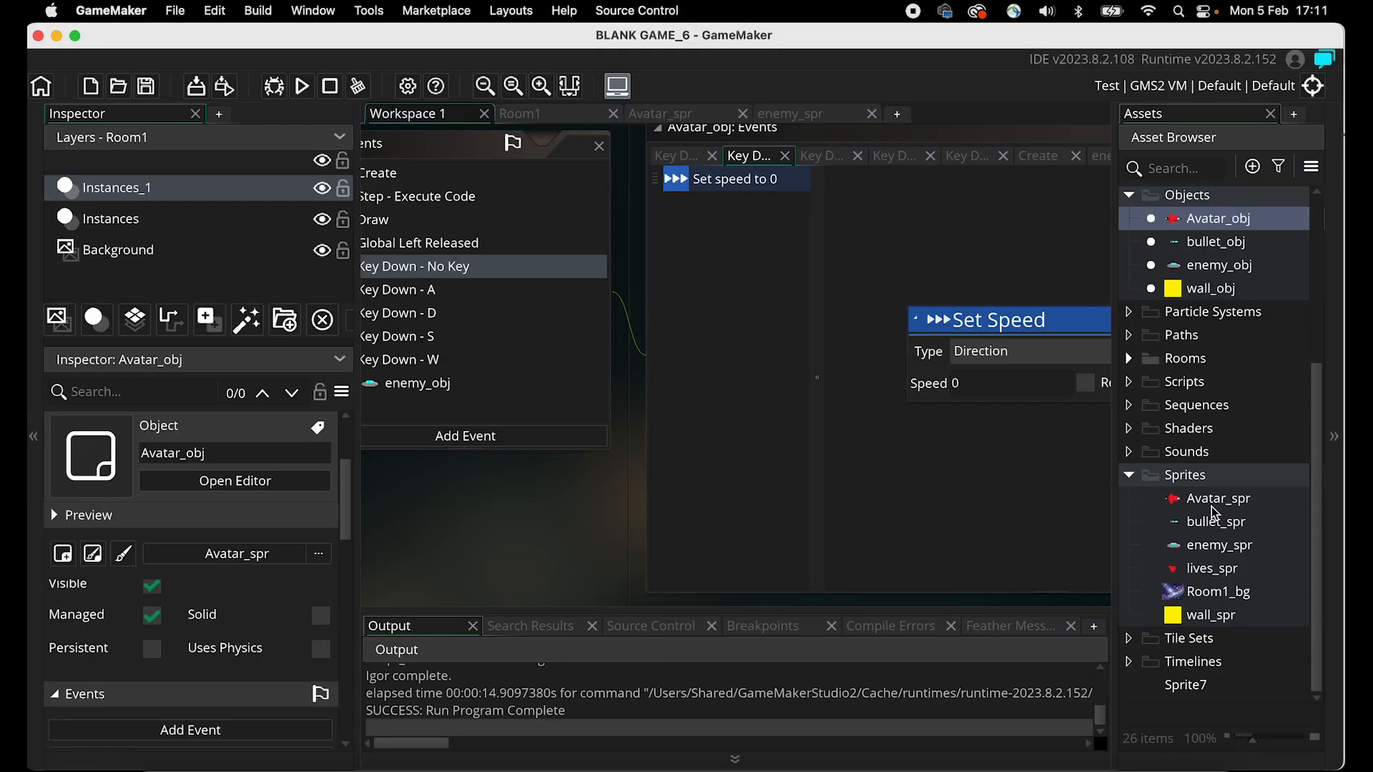
Set the speed to 2 in the Set Speed action of Avatar_obj's Key Down - No Key event.
{"action": "double_click", "coordinate": [1215, 218]}
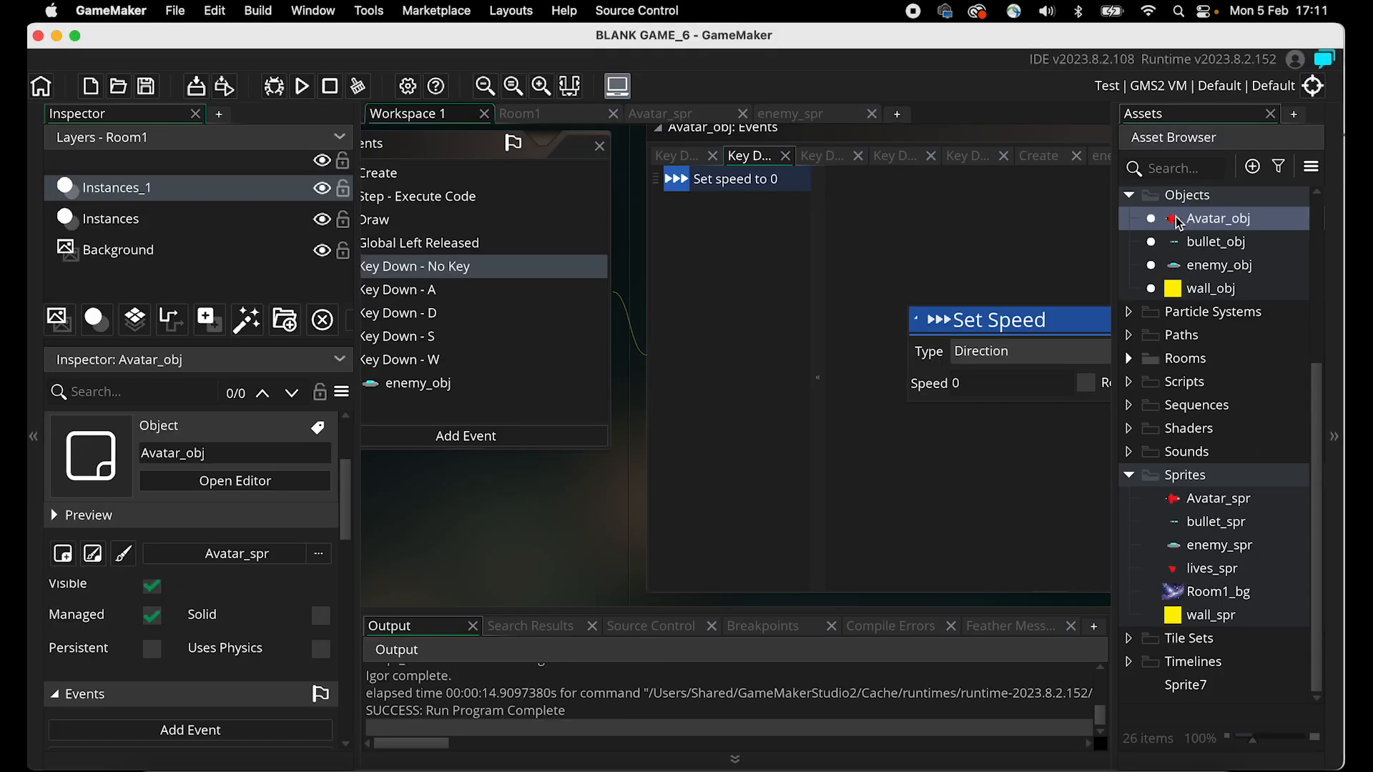
{"action": "double_click", "coordinate": [751, 270]}
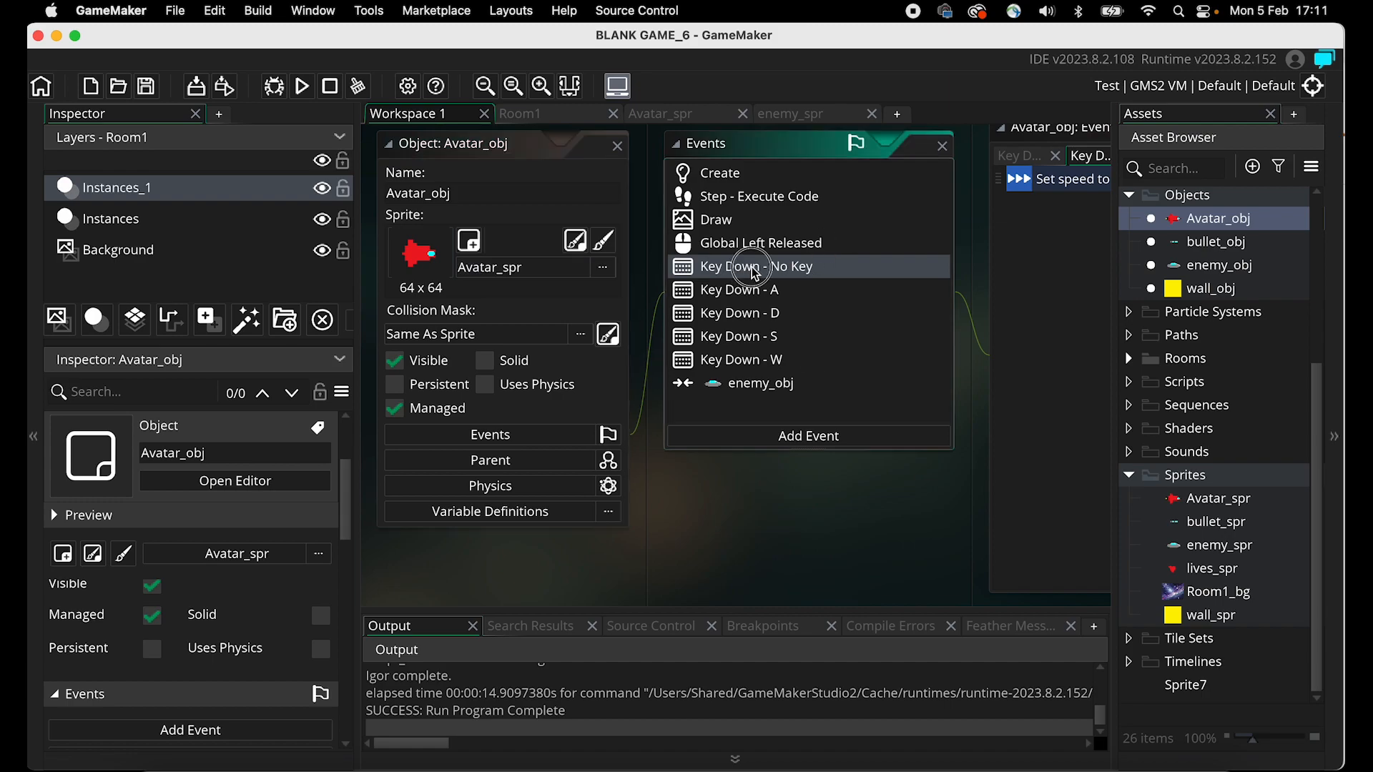
{"action": "scroll", "coordinate": [862, 264], "scroll_direction": "right", "scroll_amount": 5}
{"action": "scroll", "coordinate": [861, 265], "scroll_direction": "right", "scroll_amount": 3}
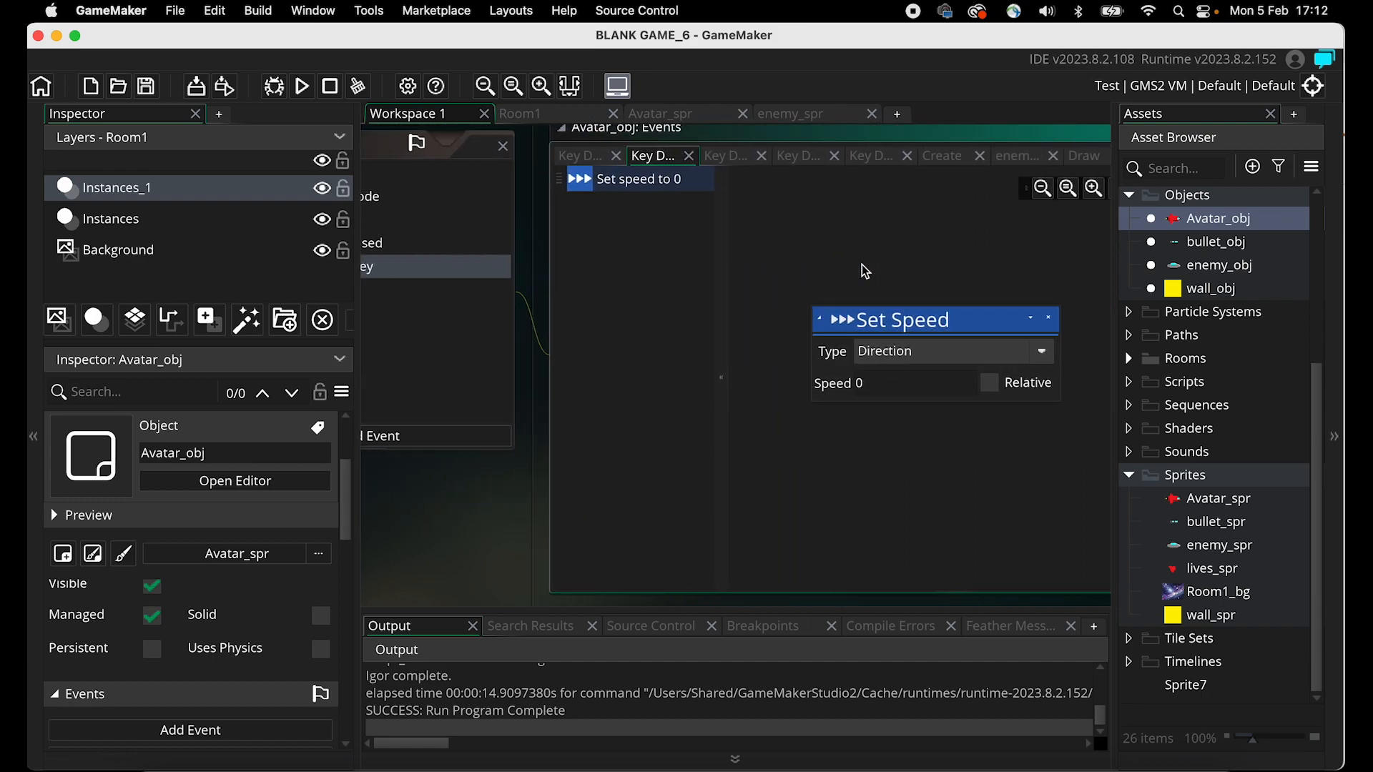
{"action": "left_click", "coordinate": [835, 386]}
{"action": "type", "text": "2"}
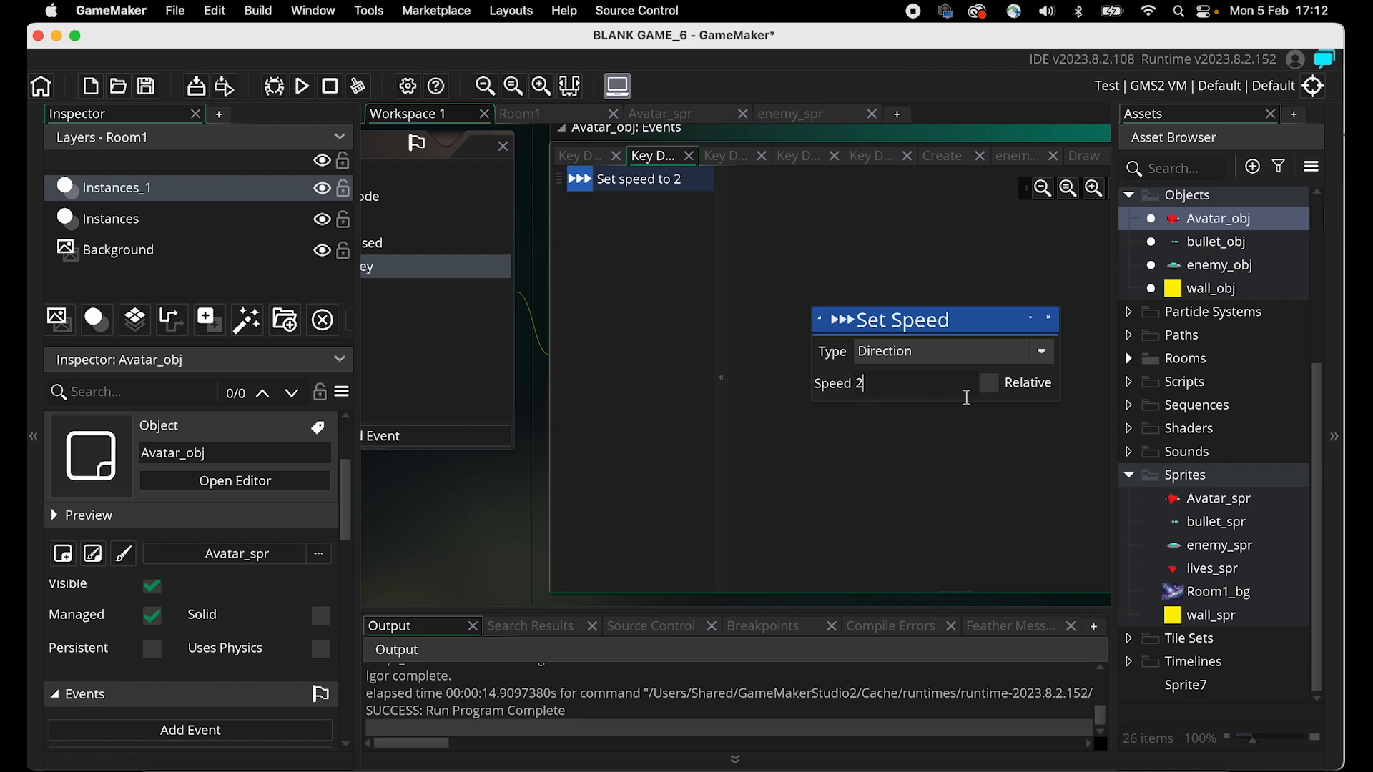
{"action": "left_click", "coordinate": [913, 452]}
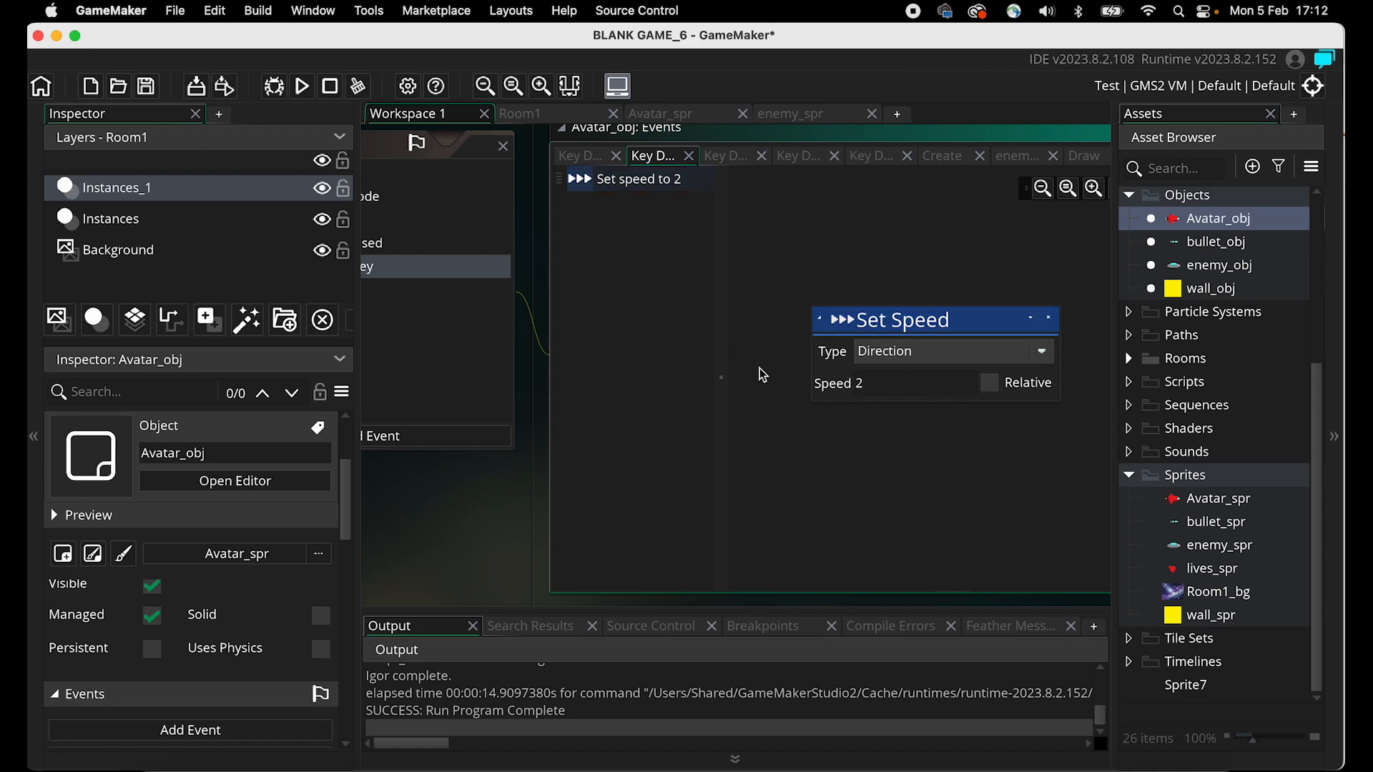
Run the game and test the ship's idle drift while steering it and shooting at enemies in several directions.
{"action": "left_click", "coordinate": [302, 87]}
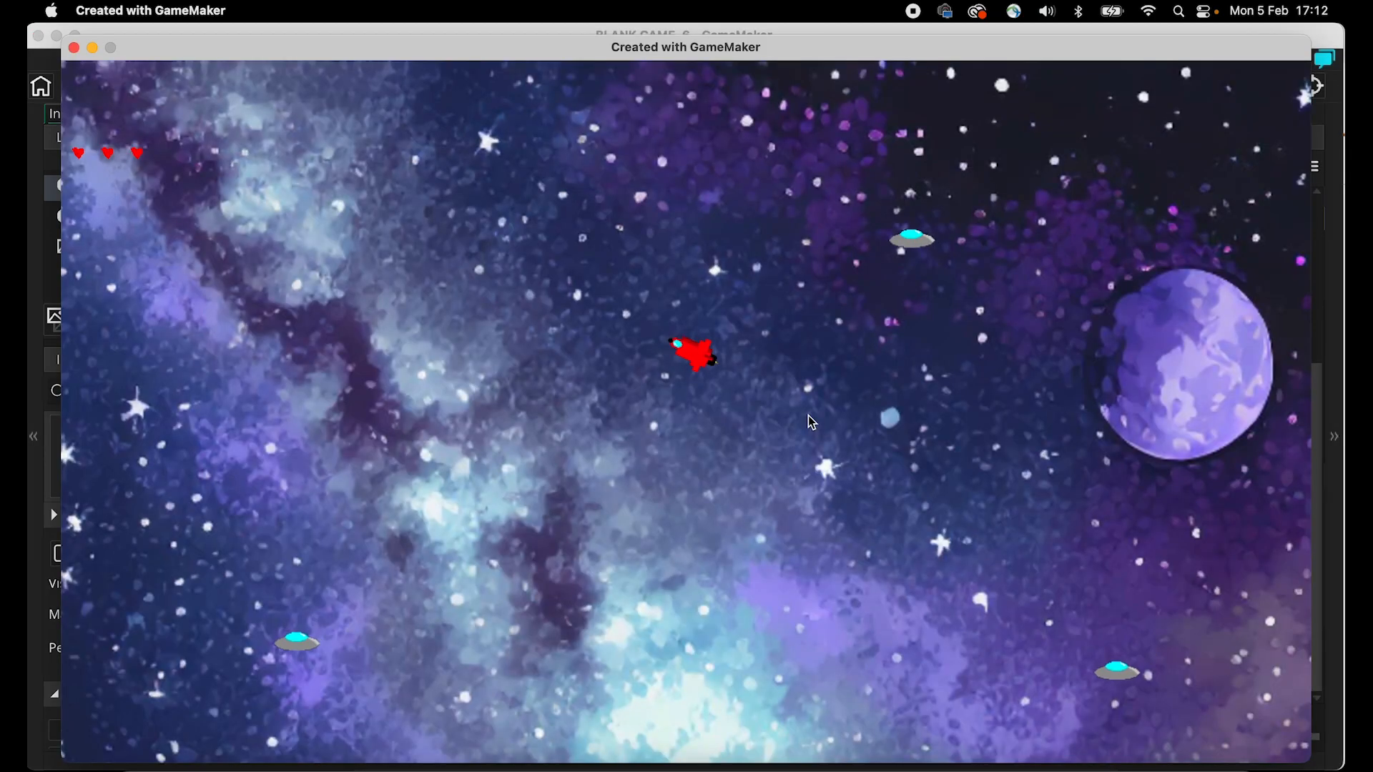
{"action": "key", "text": "Right"}
{"action": "left_click", "coordinate": [835, 264]}
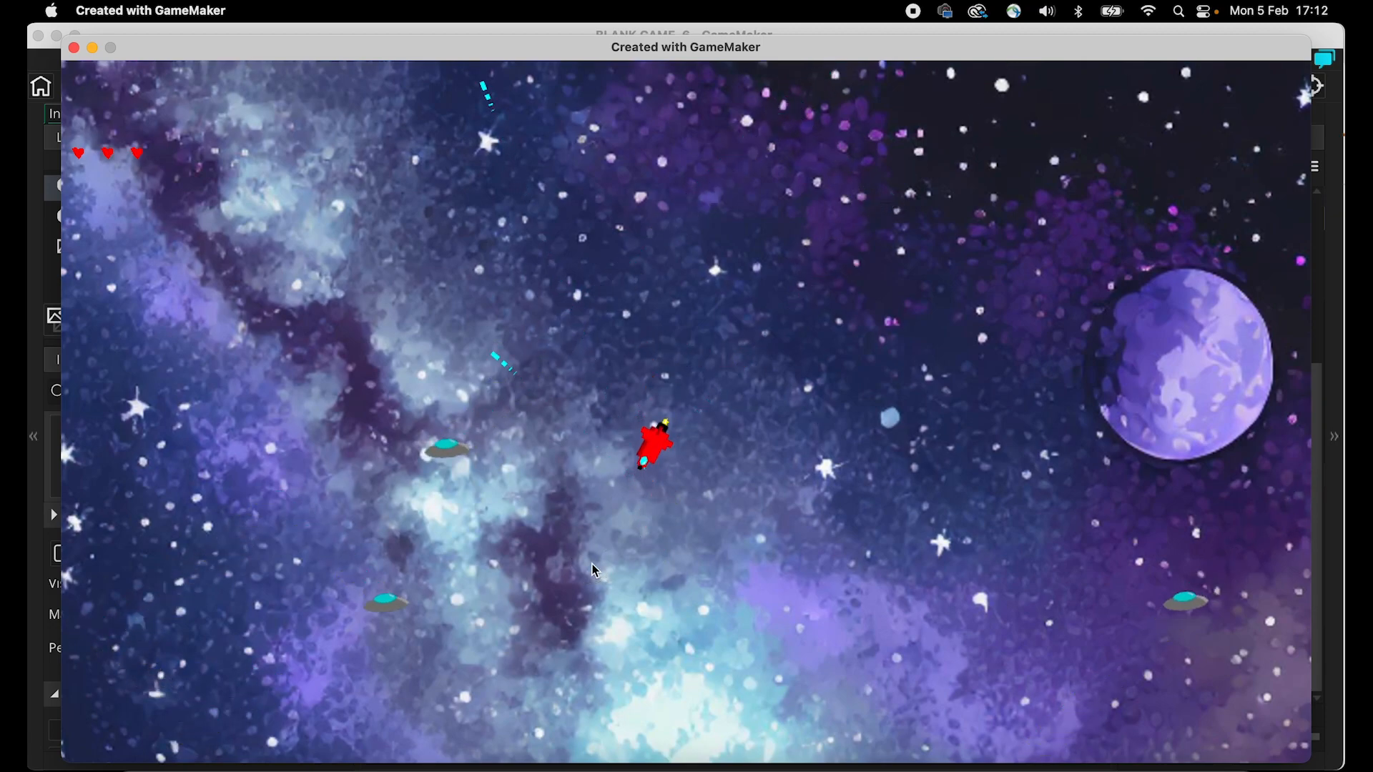
{"action": "key", "text": "d"}
{"action": "left_click", "coordinate": [582, 406]}
{"action": "key", "text": "s"}
{"action": "key", "text": "a"}
{"action": "left_click", "coordinate": [615, 319]}
{"action": "left_click", "coordinate": [668, 496]}
{"action": "key", "text": "d"}
{"action": "key", "text": "a"}
{"action": "left_click", "coordinate": [432, 307]}
{"action": "left_click", "coordinate": [420, 270]}
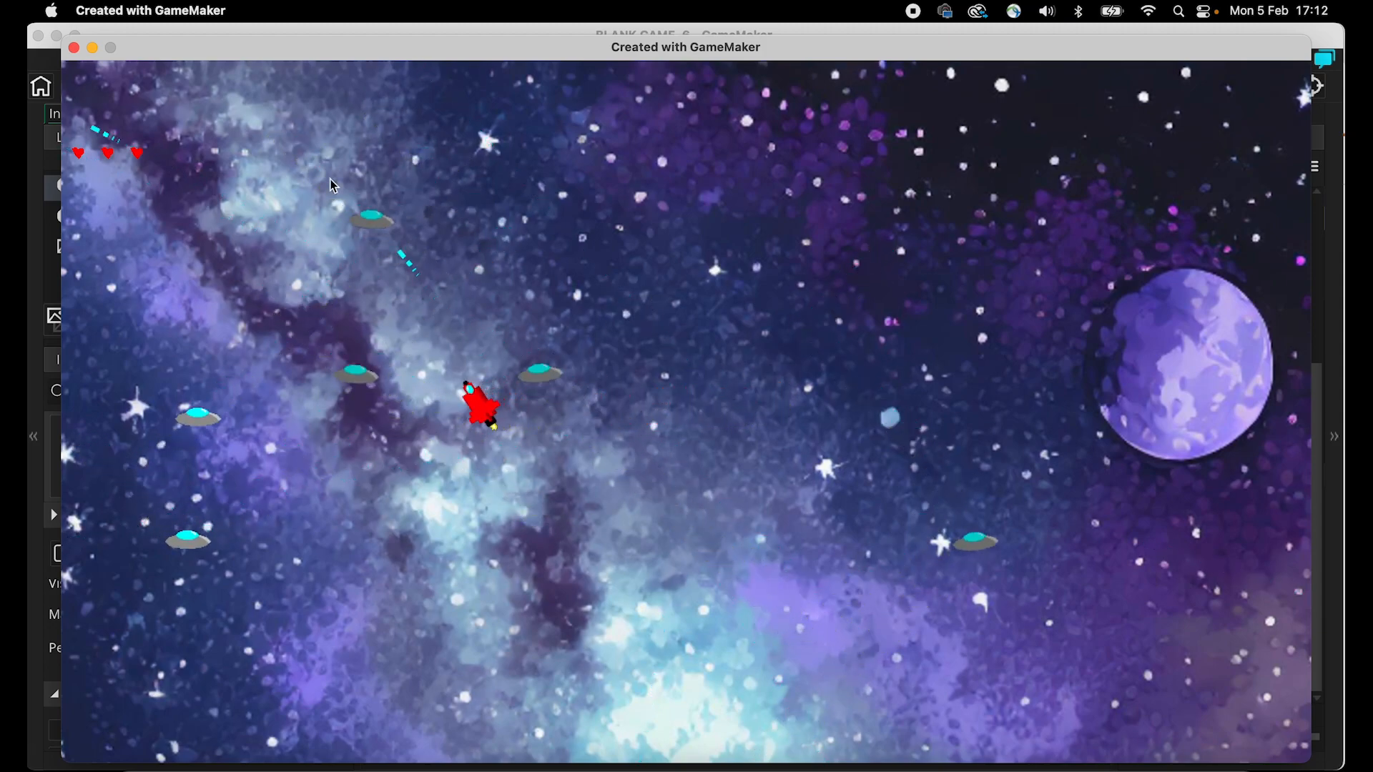